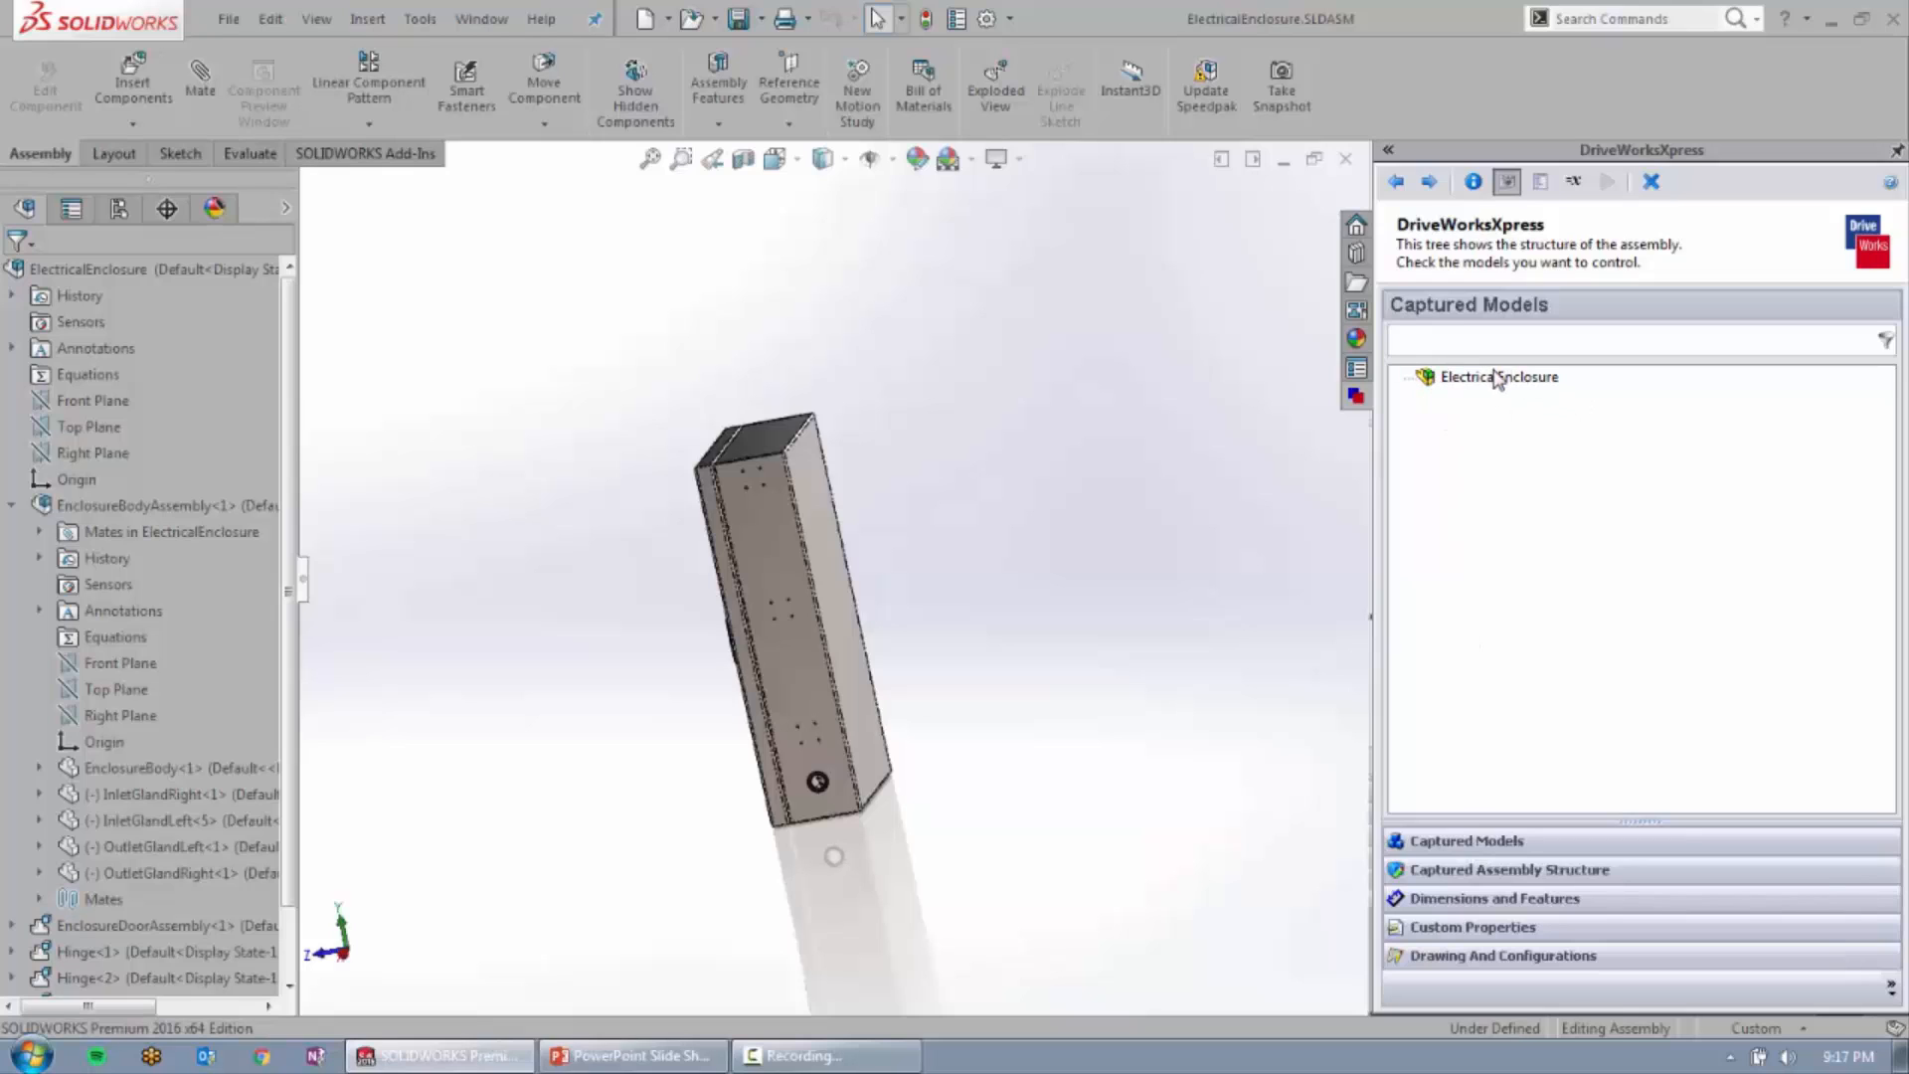
Step: Swing the enclosure door open and examine the door handle, hinges, gland openings and interior of the enclosure
middle_click_drag(1028, 656, 786, 661)
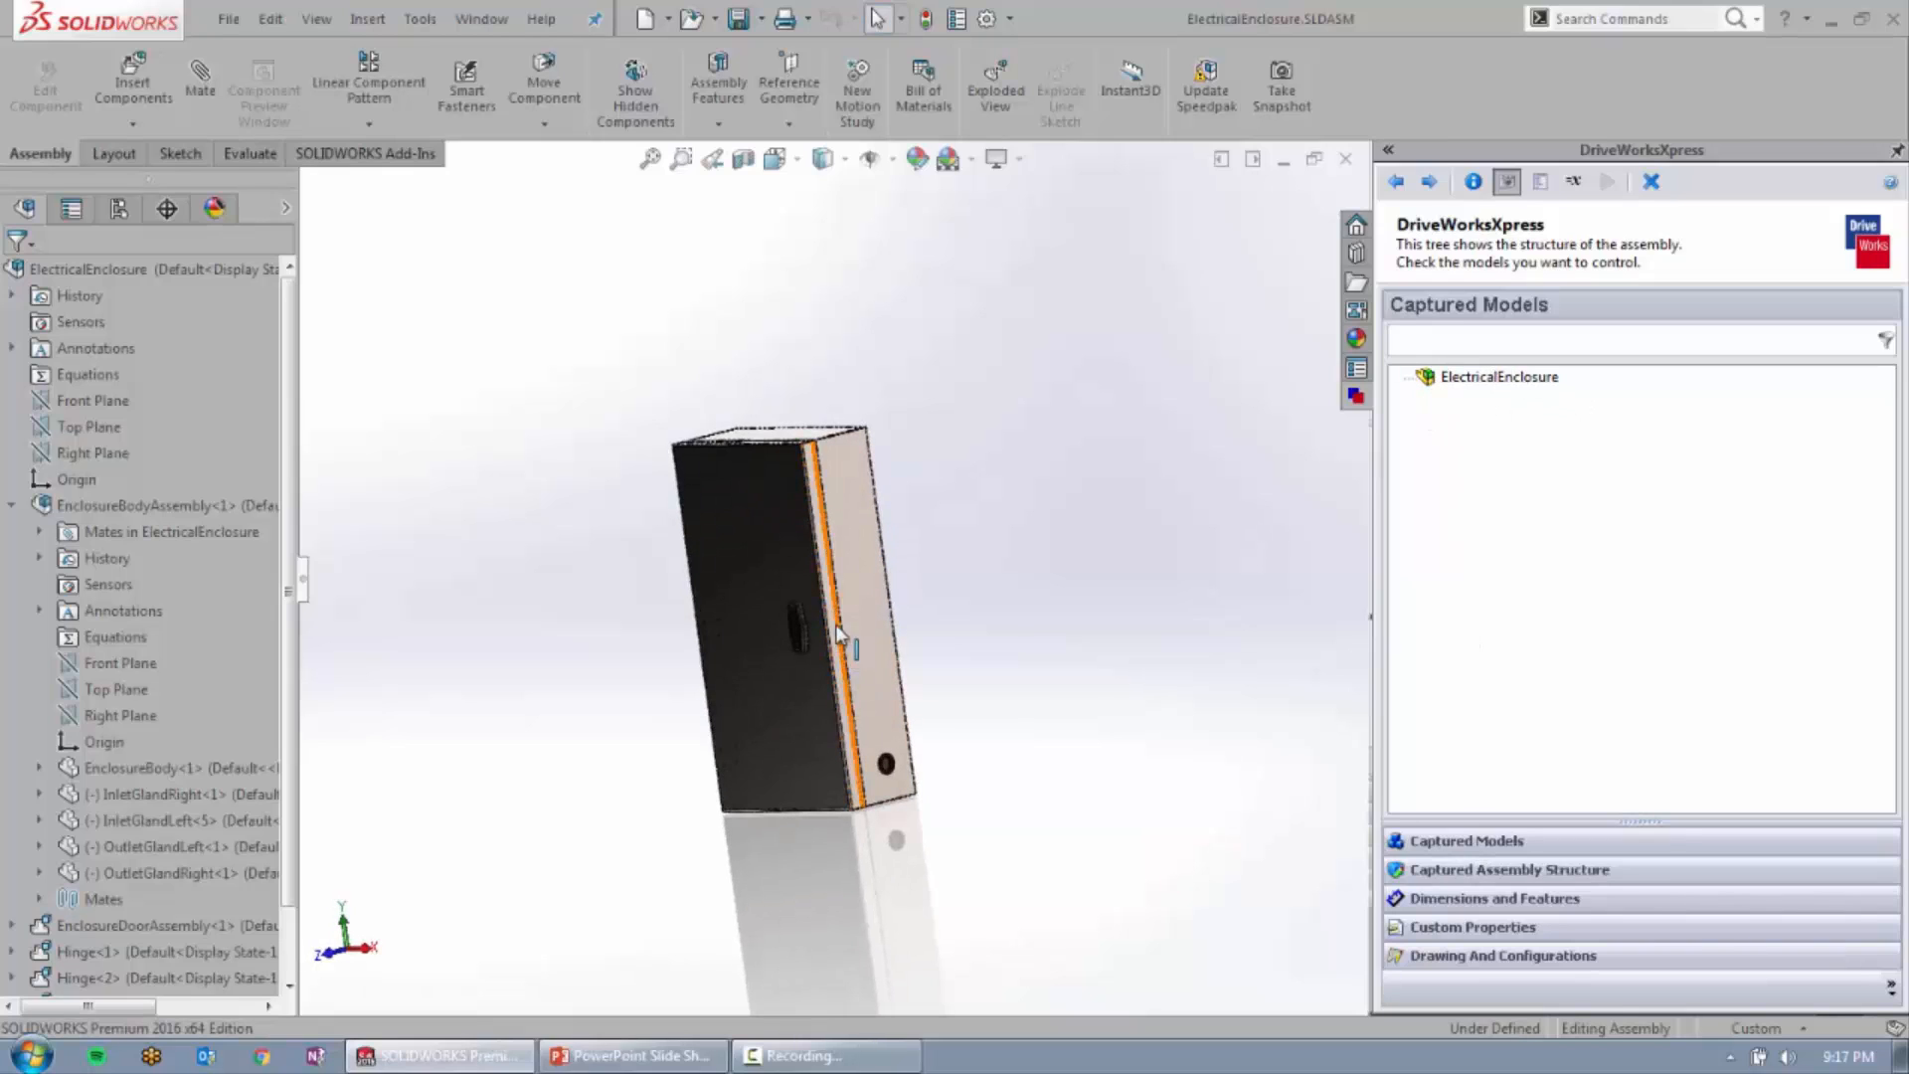
left_click(765, 669)
left_click_drag(766, 669, 678, 690)
scroll(690, 665, "down", 5)
middle_click_drag(720, 661, 783, 642)
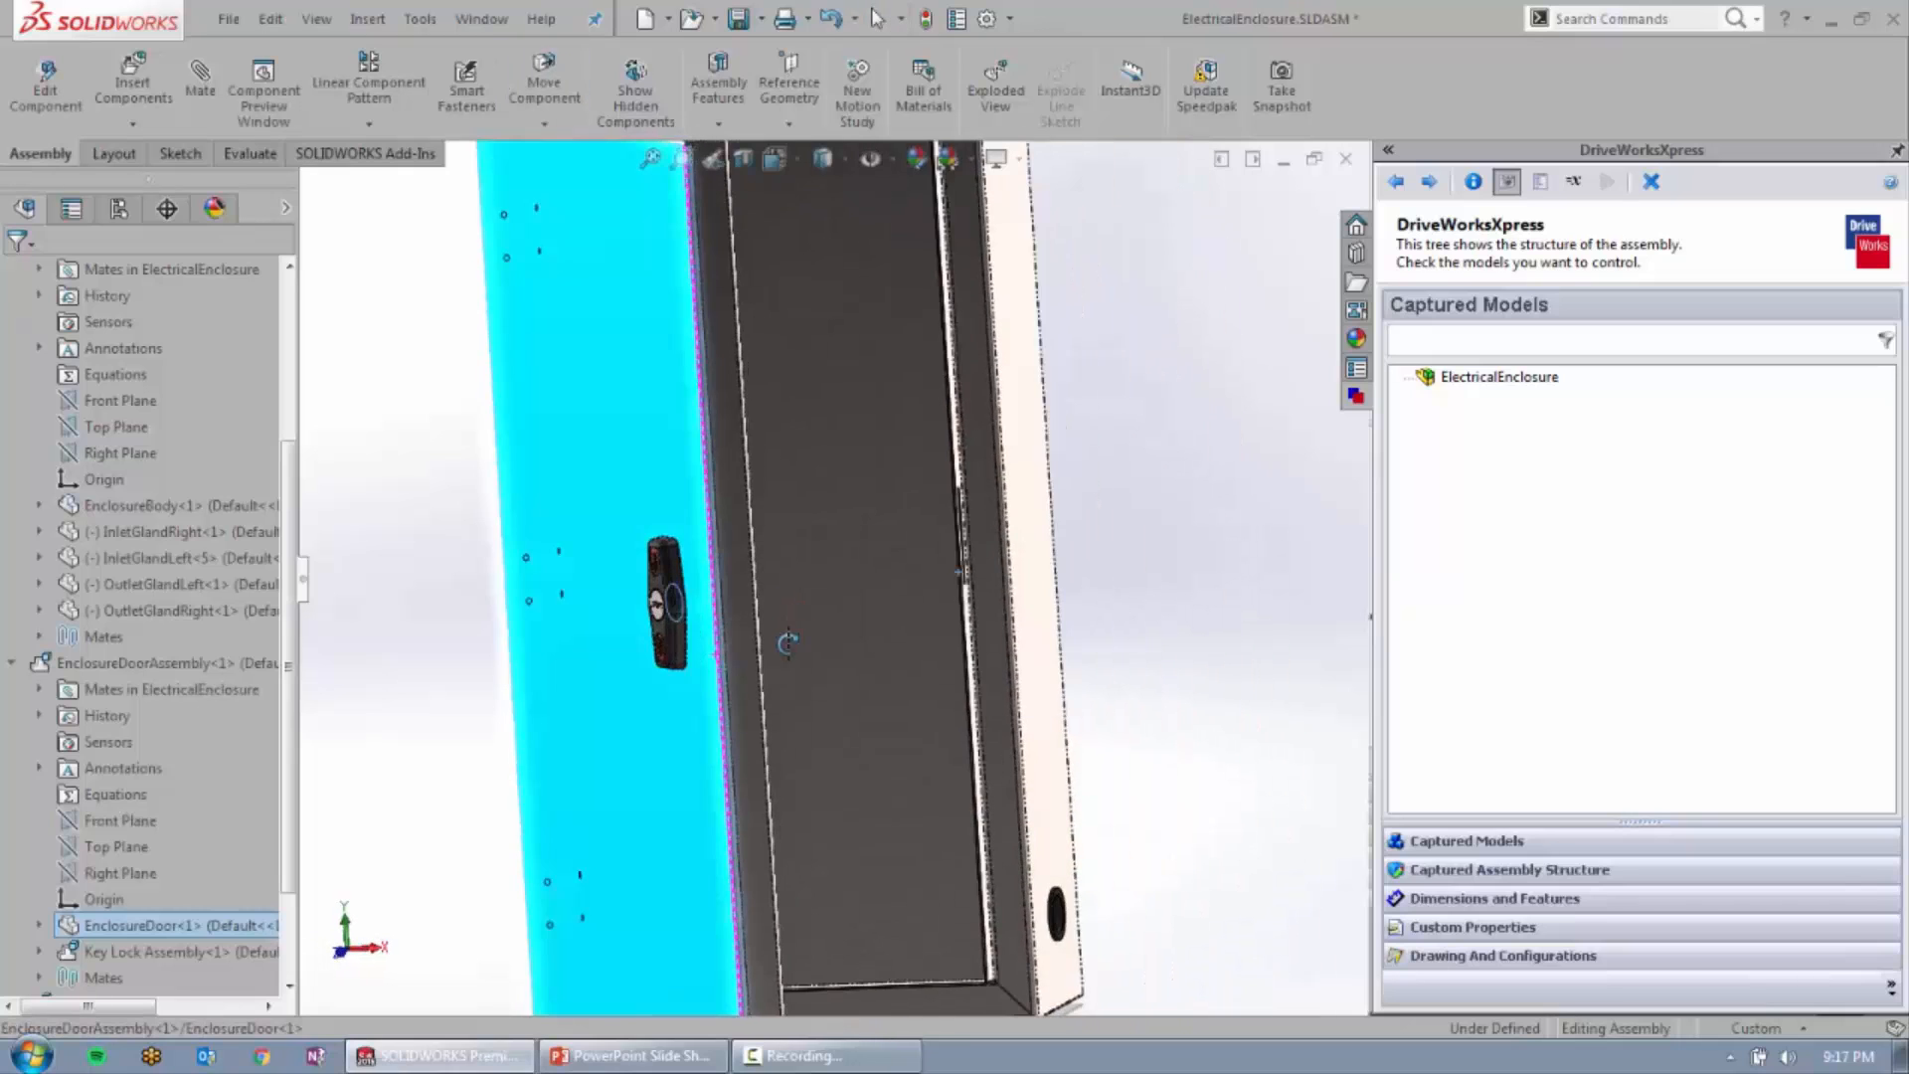
scroll(651, 608, "down", 1)
scroll(649, 602, "up", 3)
middle_click_drag(647, 601, 930, 581)
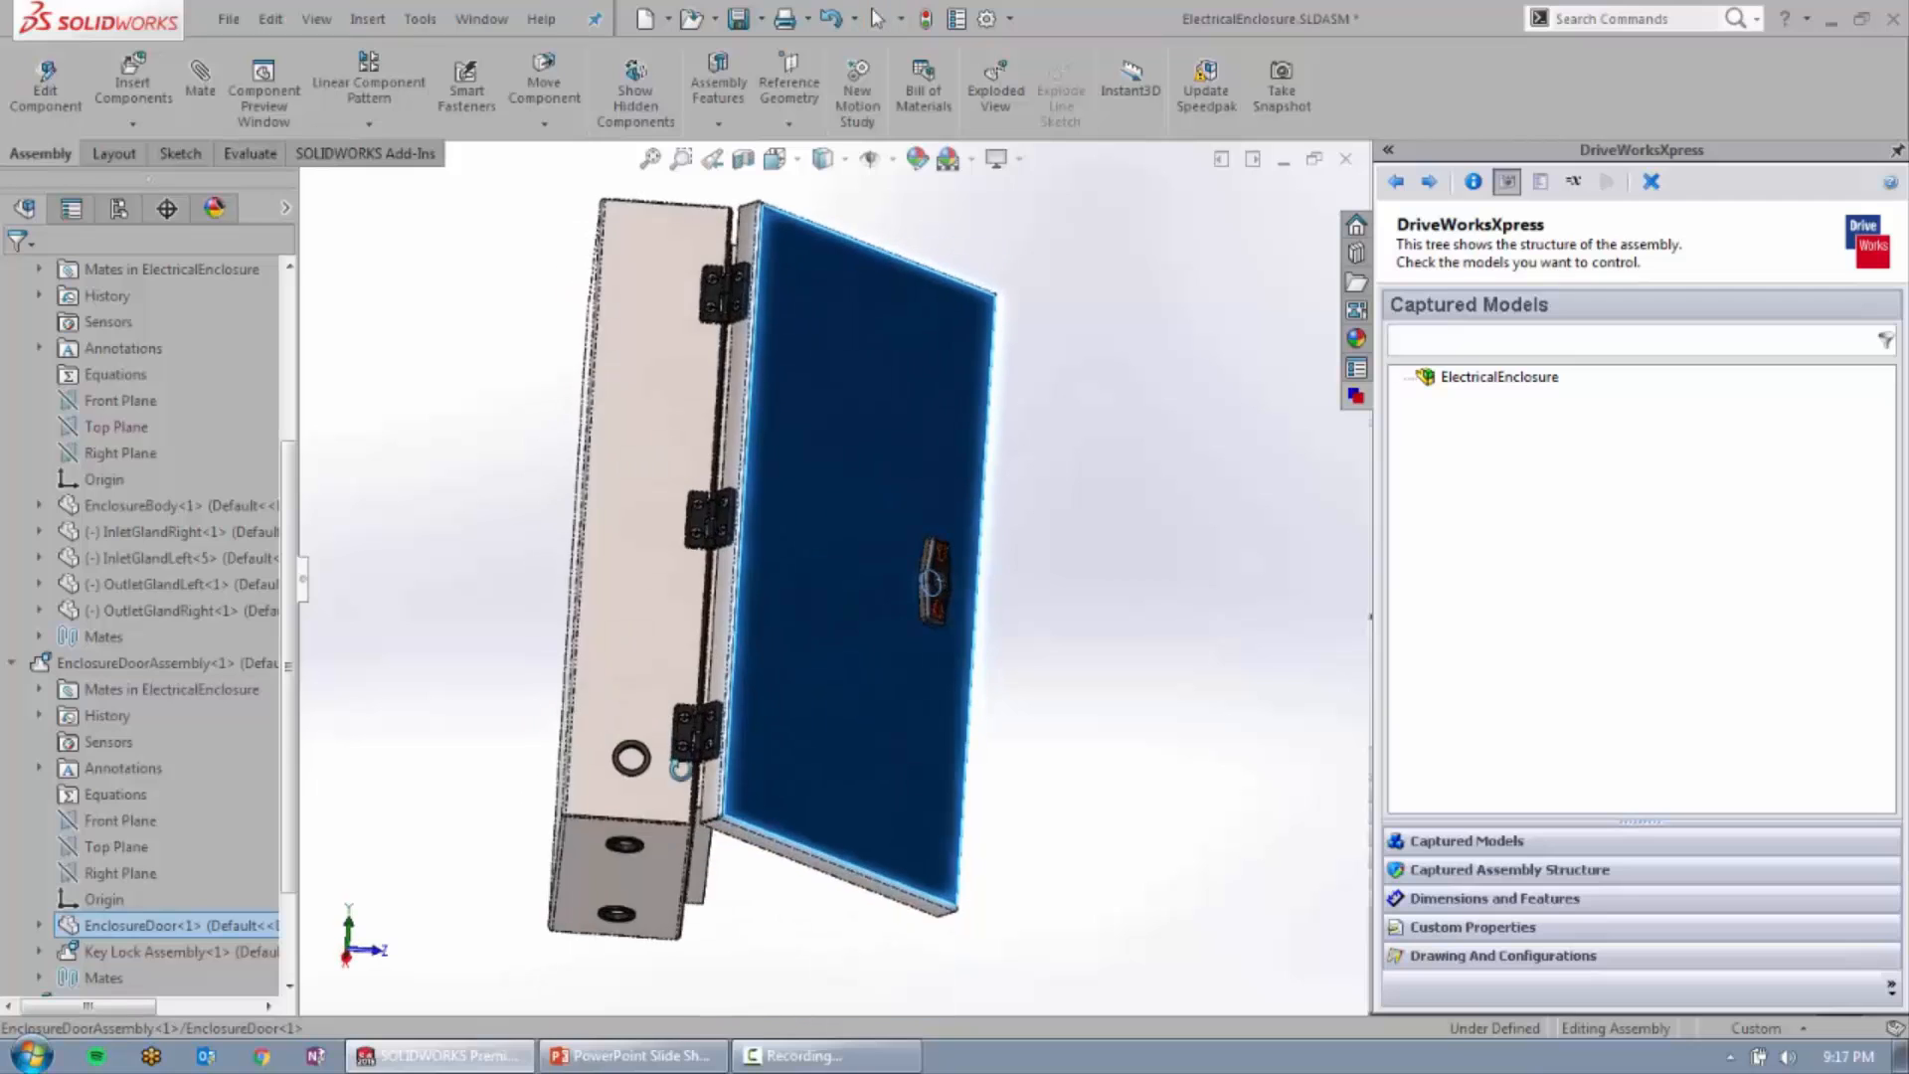
middle_click_drag(722, 471, 641, 761)
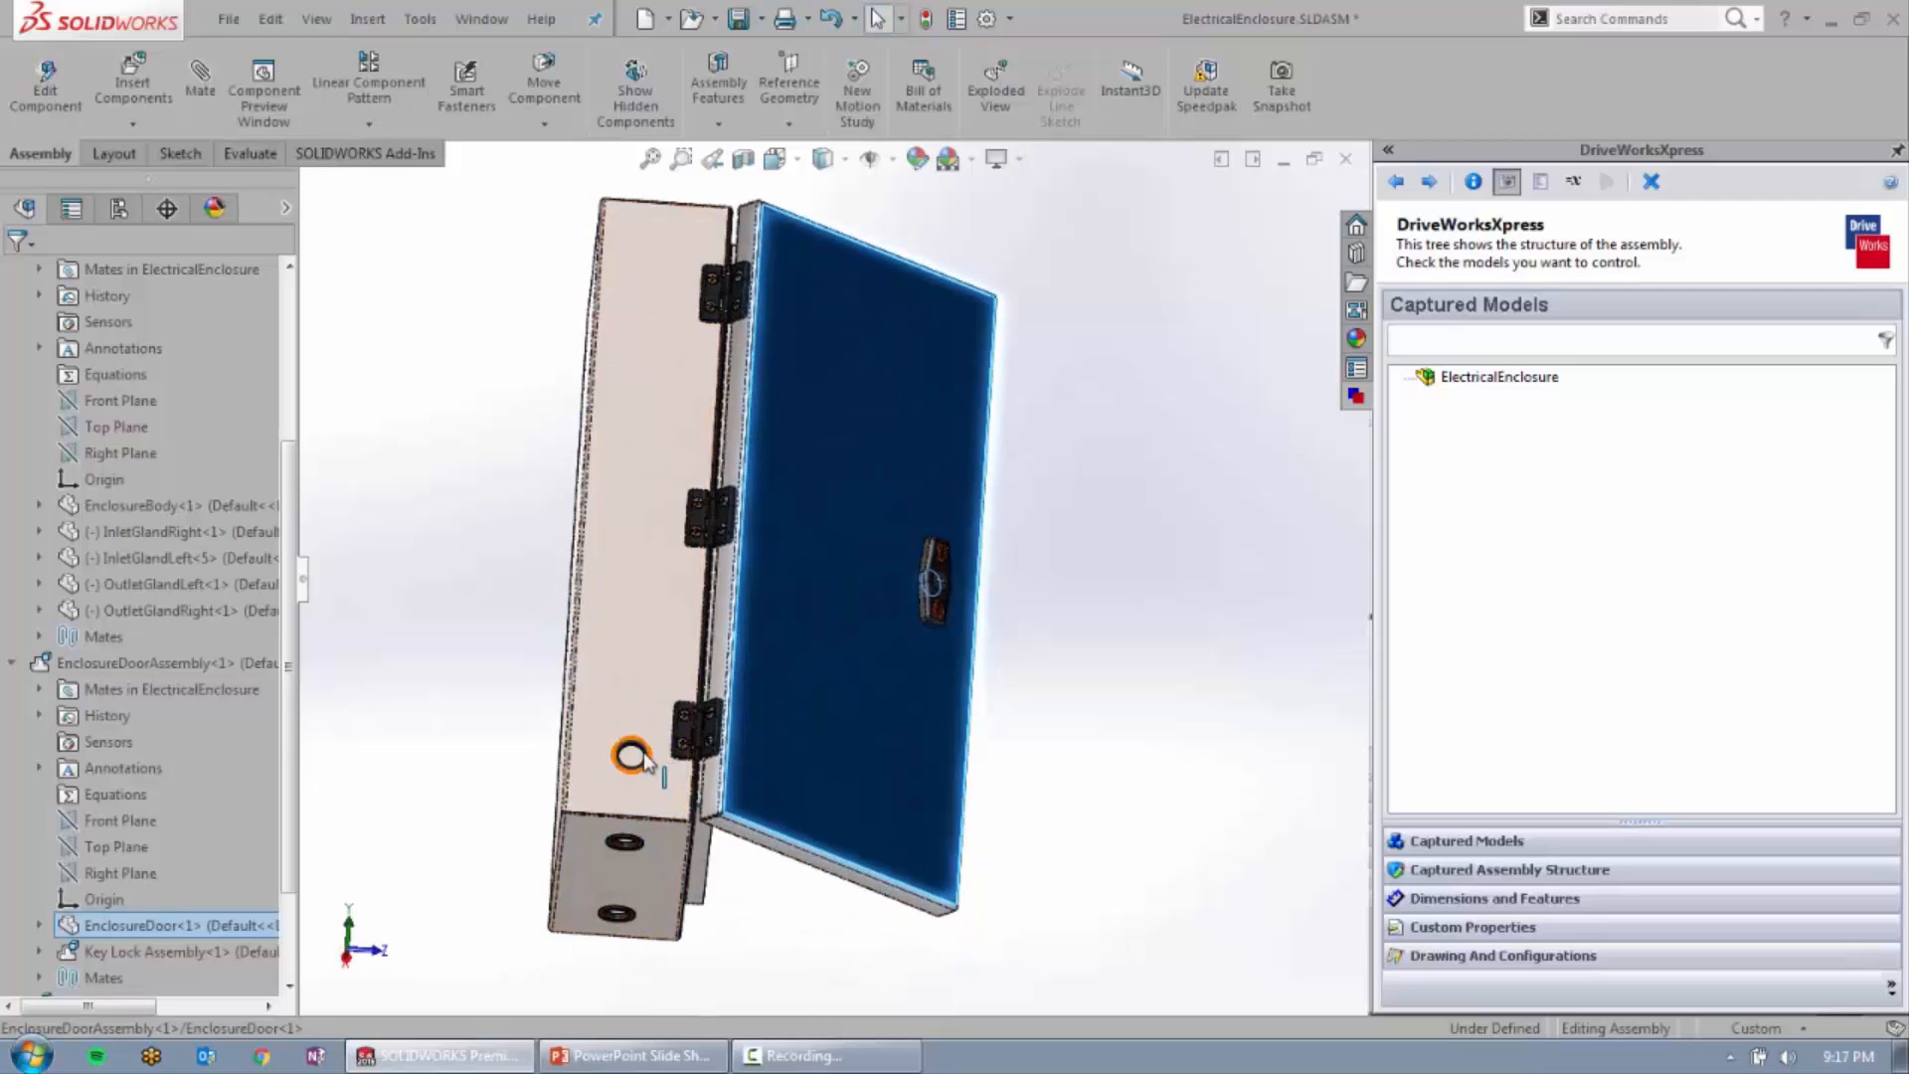
middle_click_drag(676, 880, 504, 851)
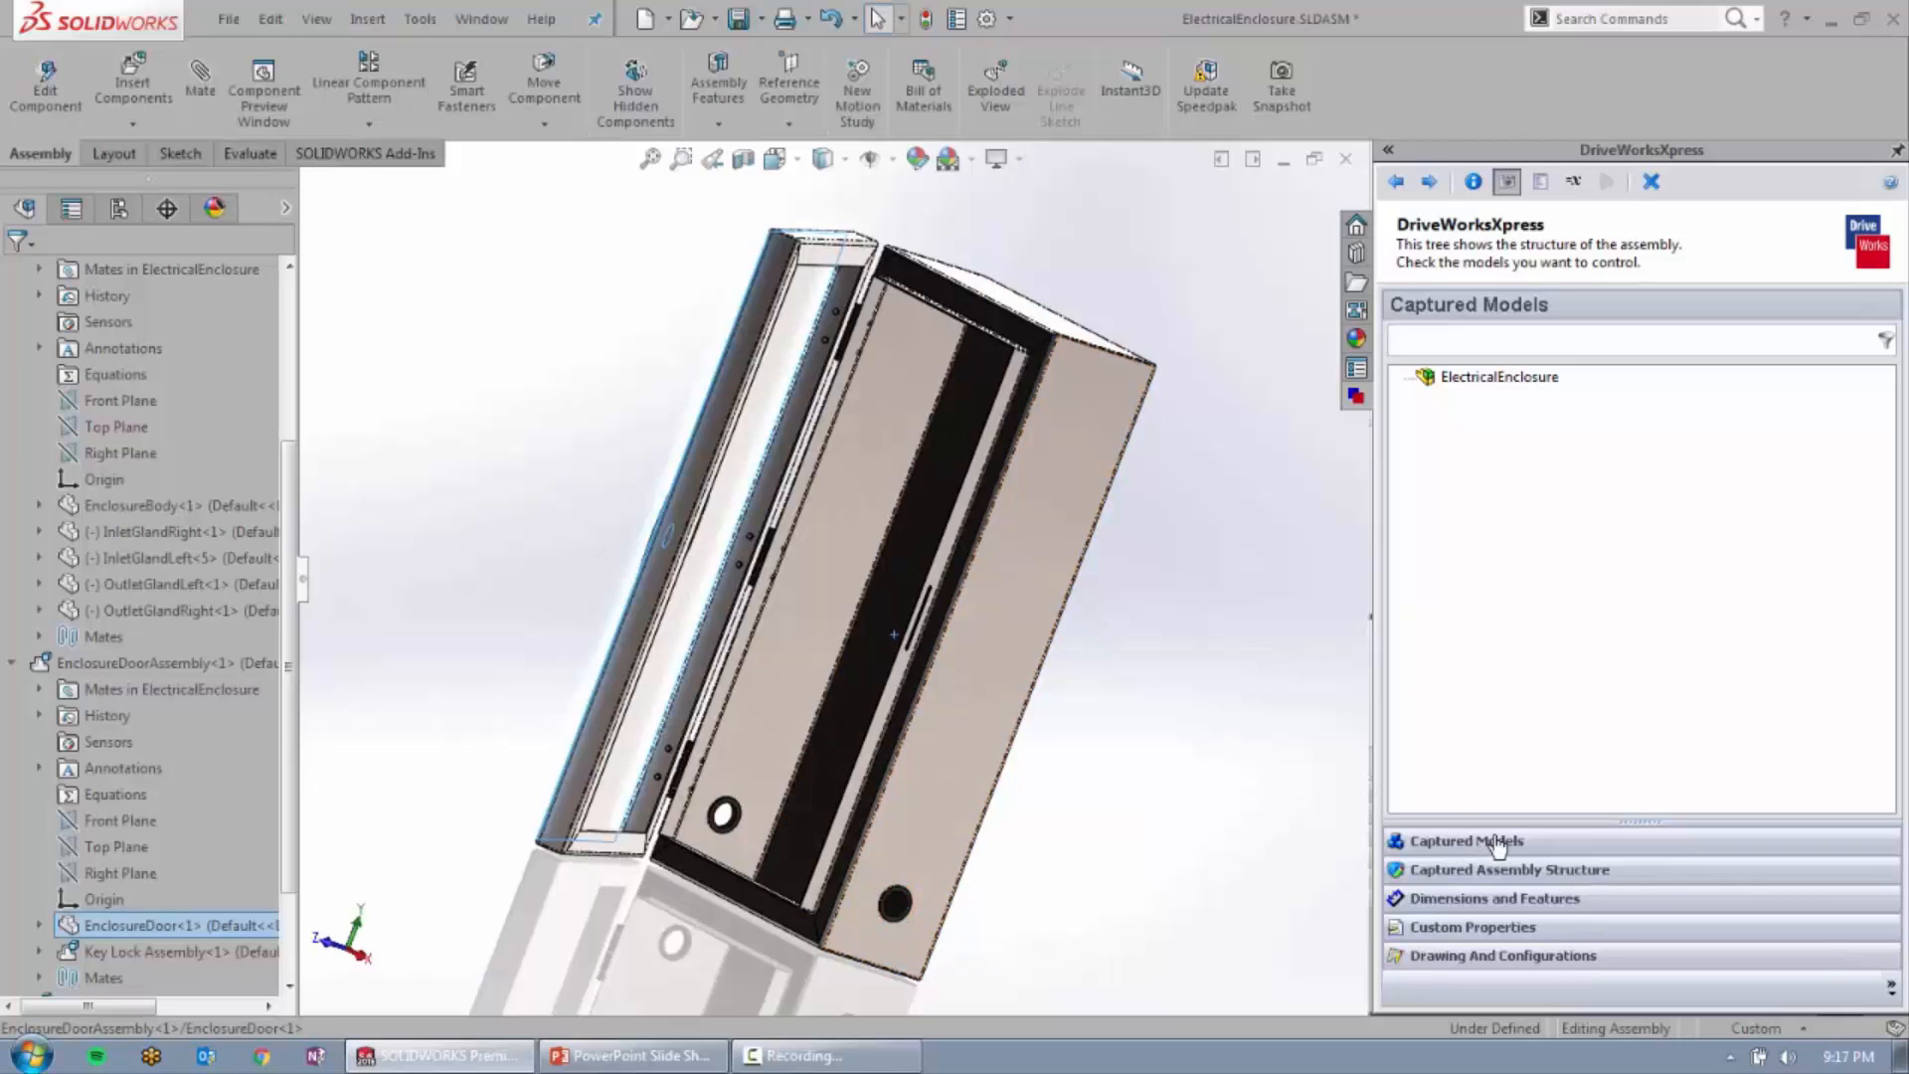
Step: In the captured assembly structure, include EnclosureBodyAssembly with OutletGlandRight, EnclosureBody, InletGlandRight, InletGlandLeft and OutletGlandLeft
left_click(1465, 879)
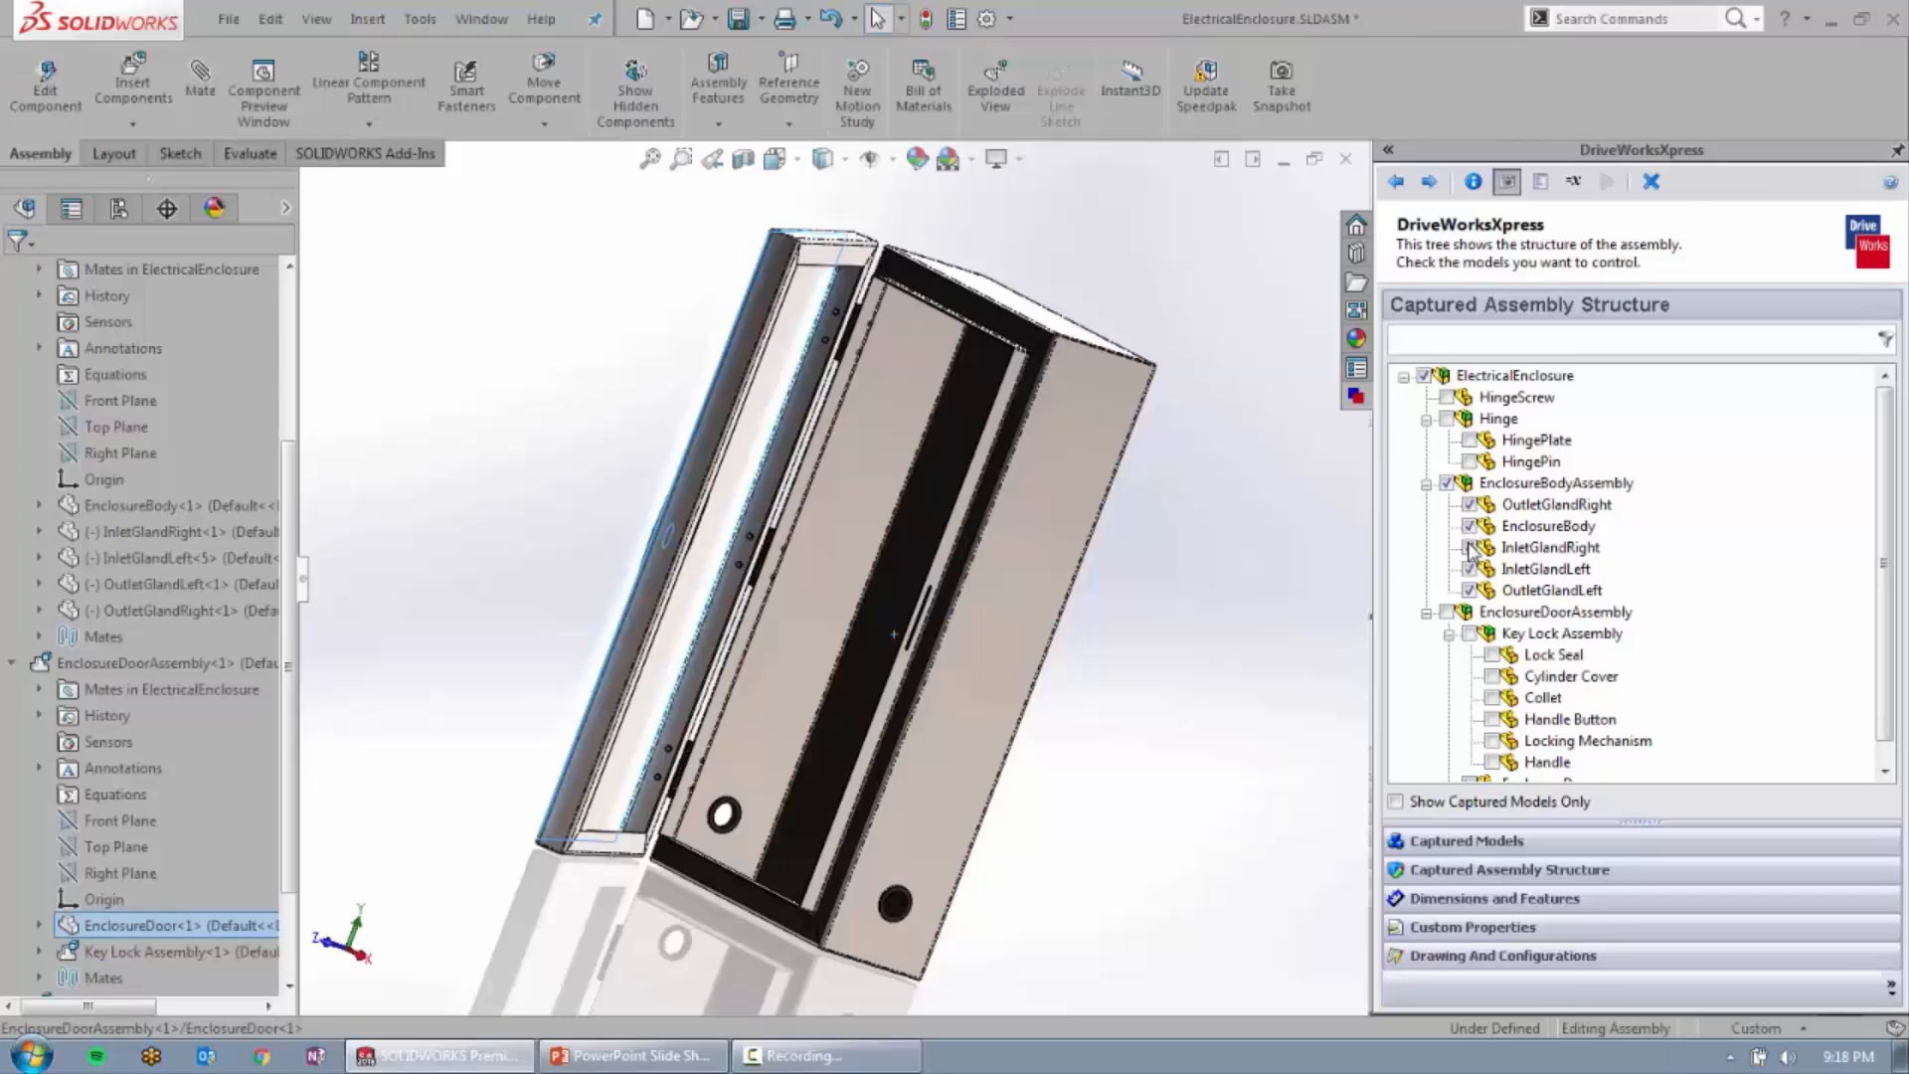
left_click(1468, 547)
middle_click_drag(732, 450, 696, 428)
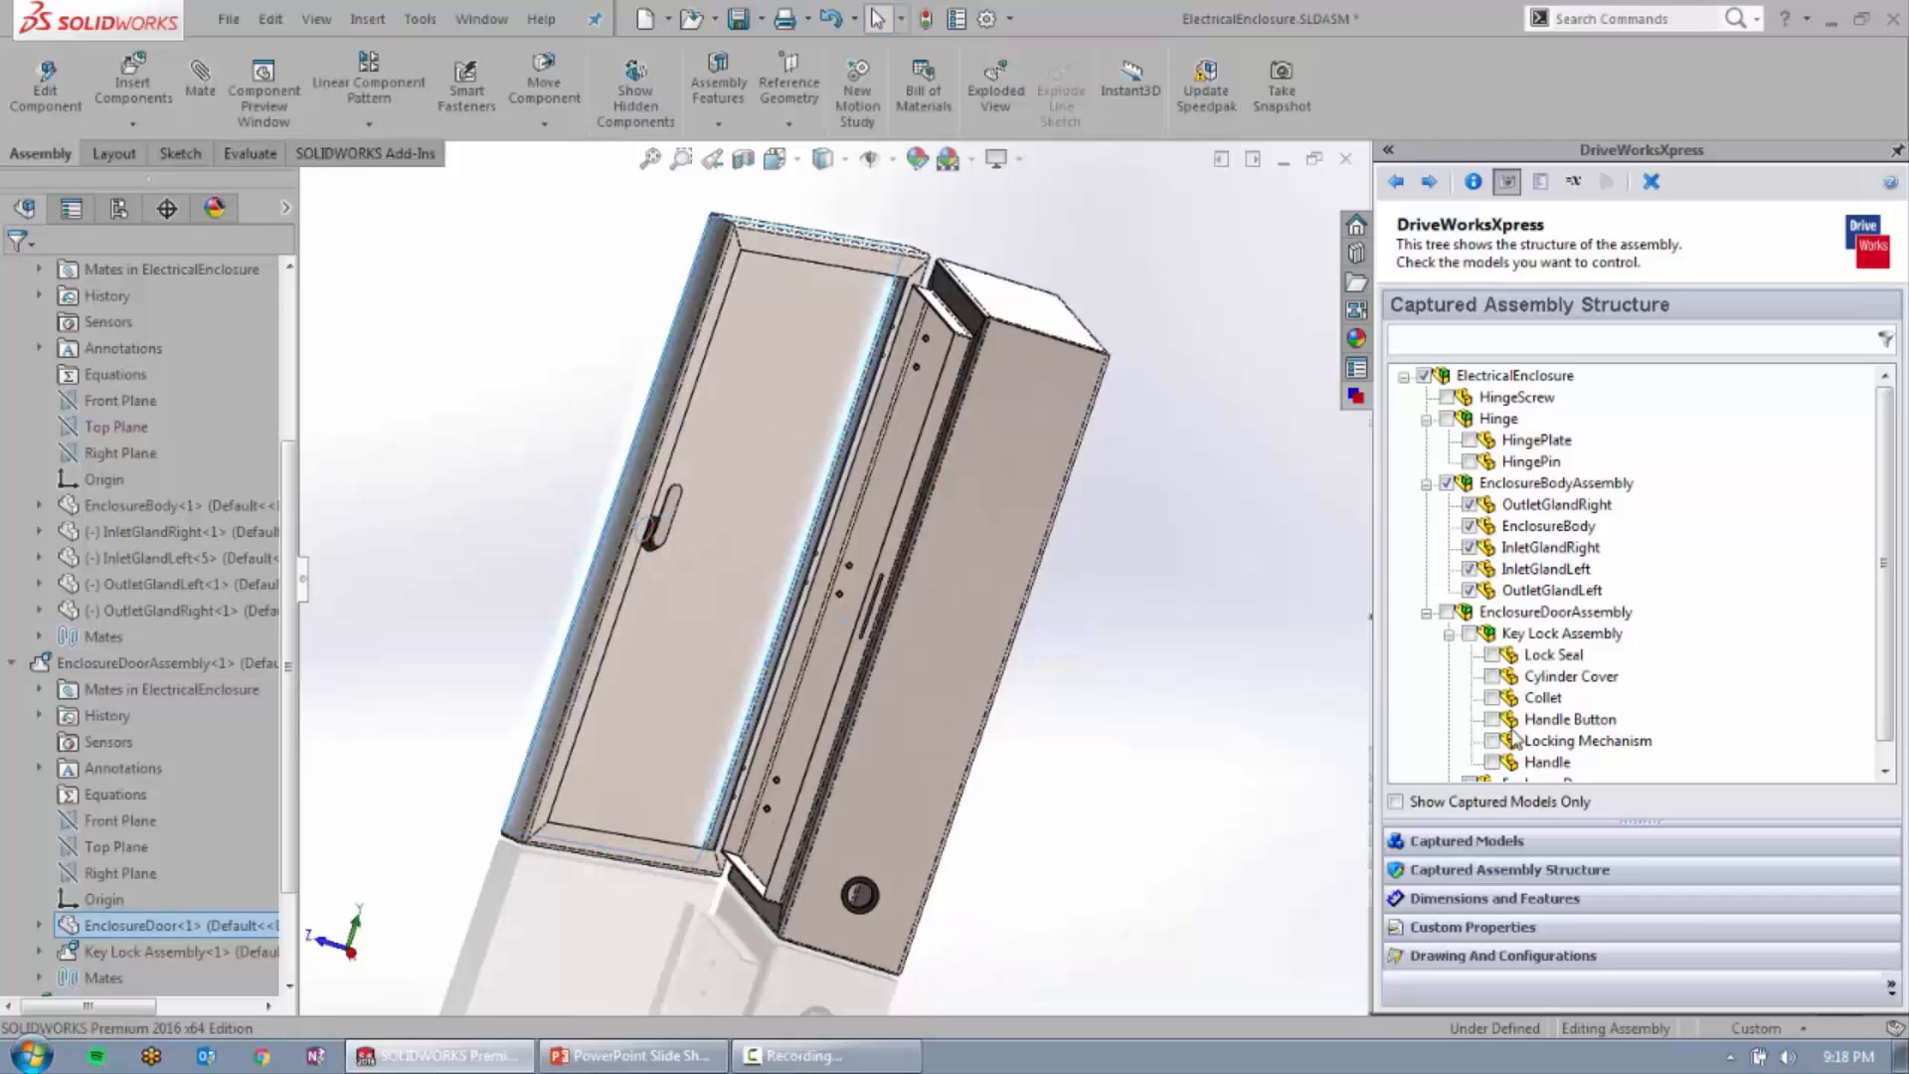
Step: Include EnclosureDoor under EnclosureDoorAssembly in the captured structure and display the list of captured models
left_click_drag(1894, 640, 1895, 678)
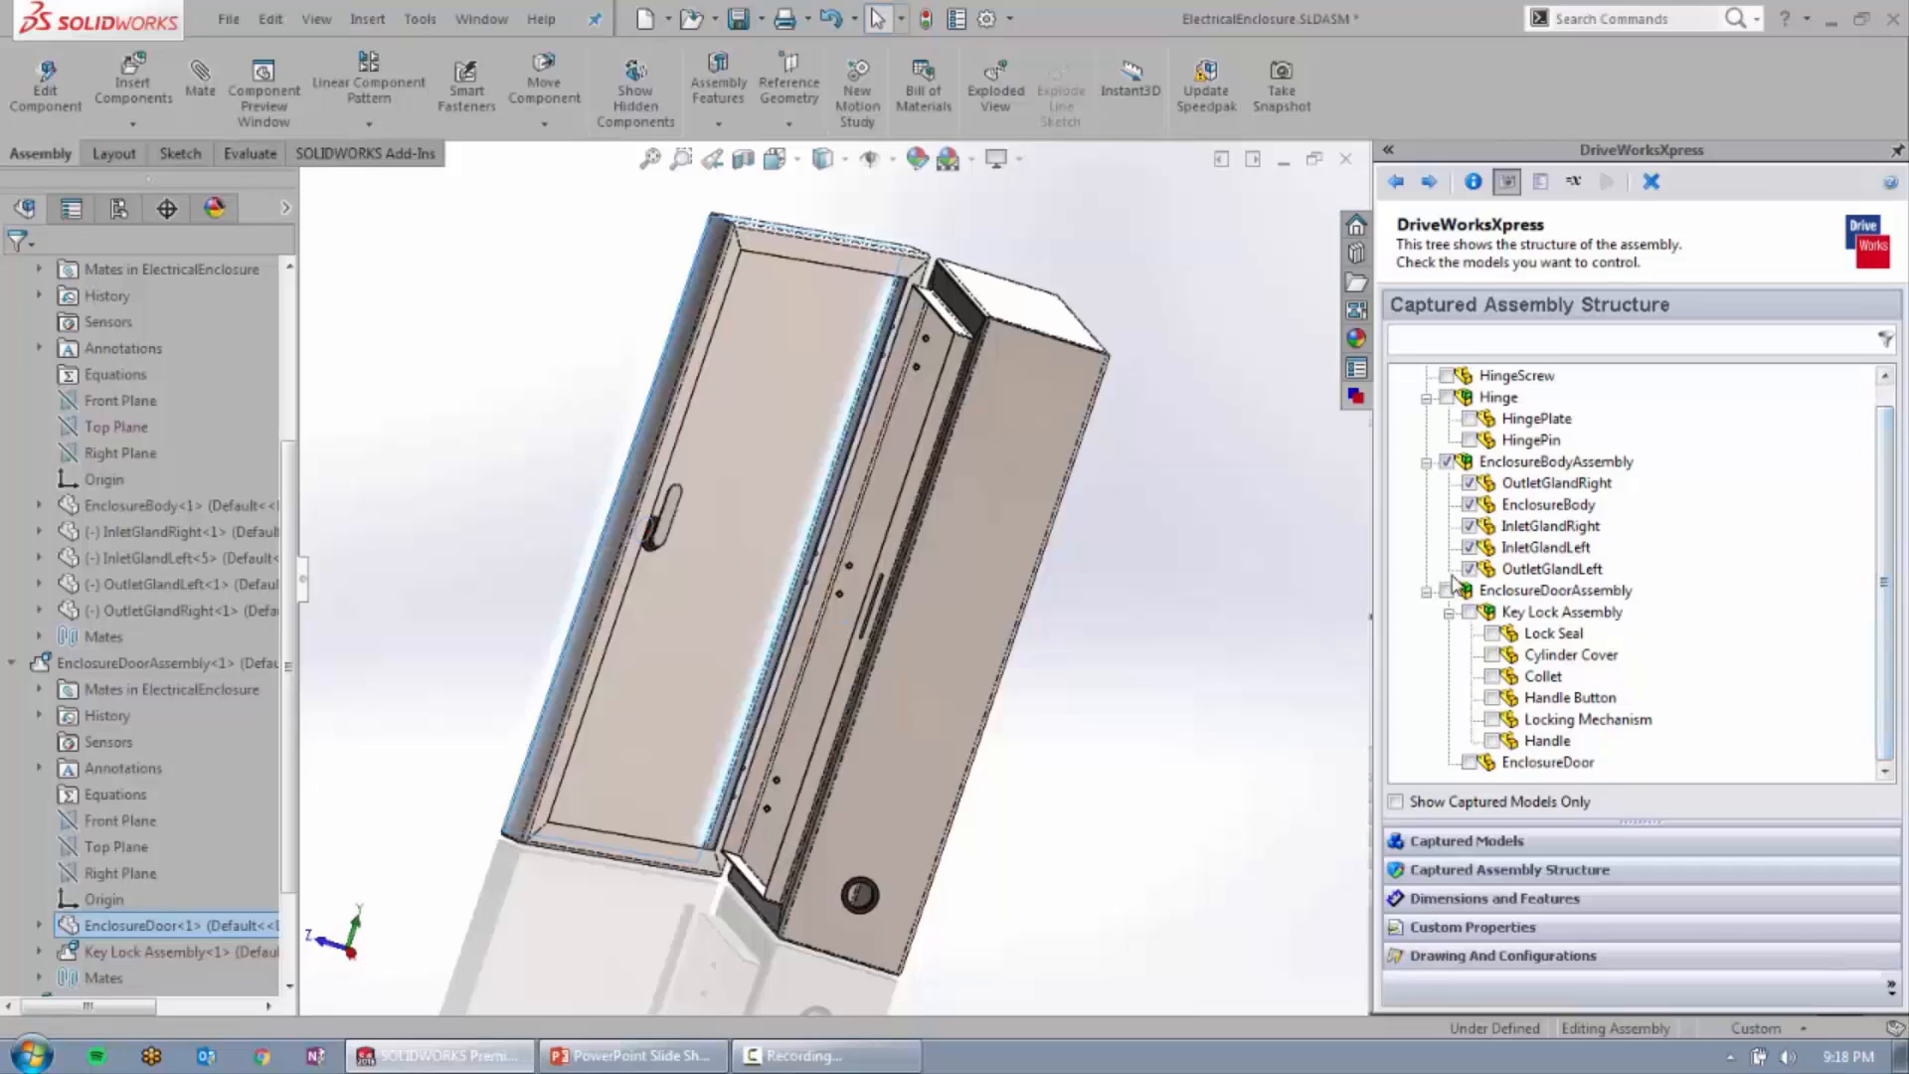
left_click(1469, 762)
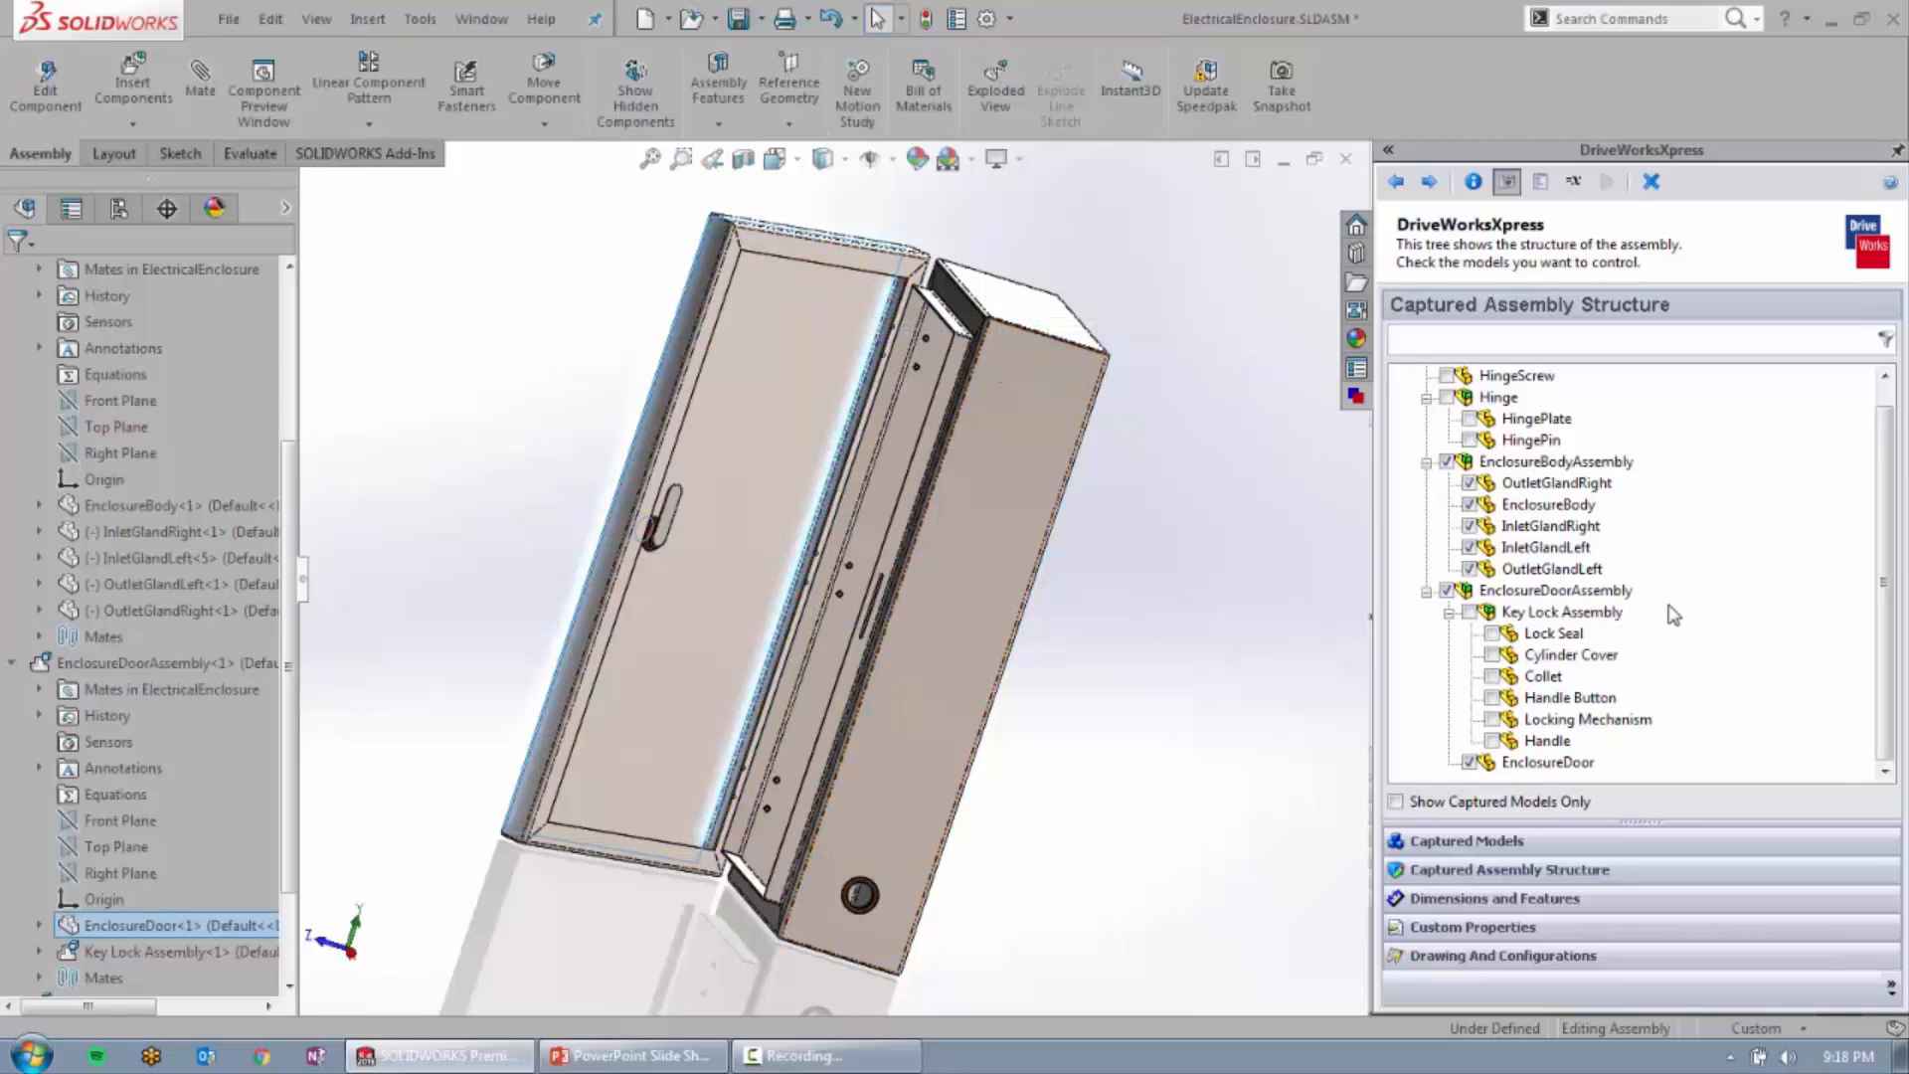
scroll(1670, 606, "up", 1)
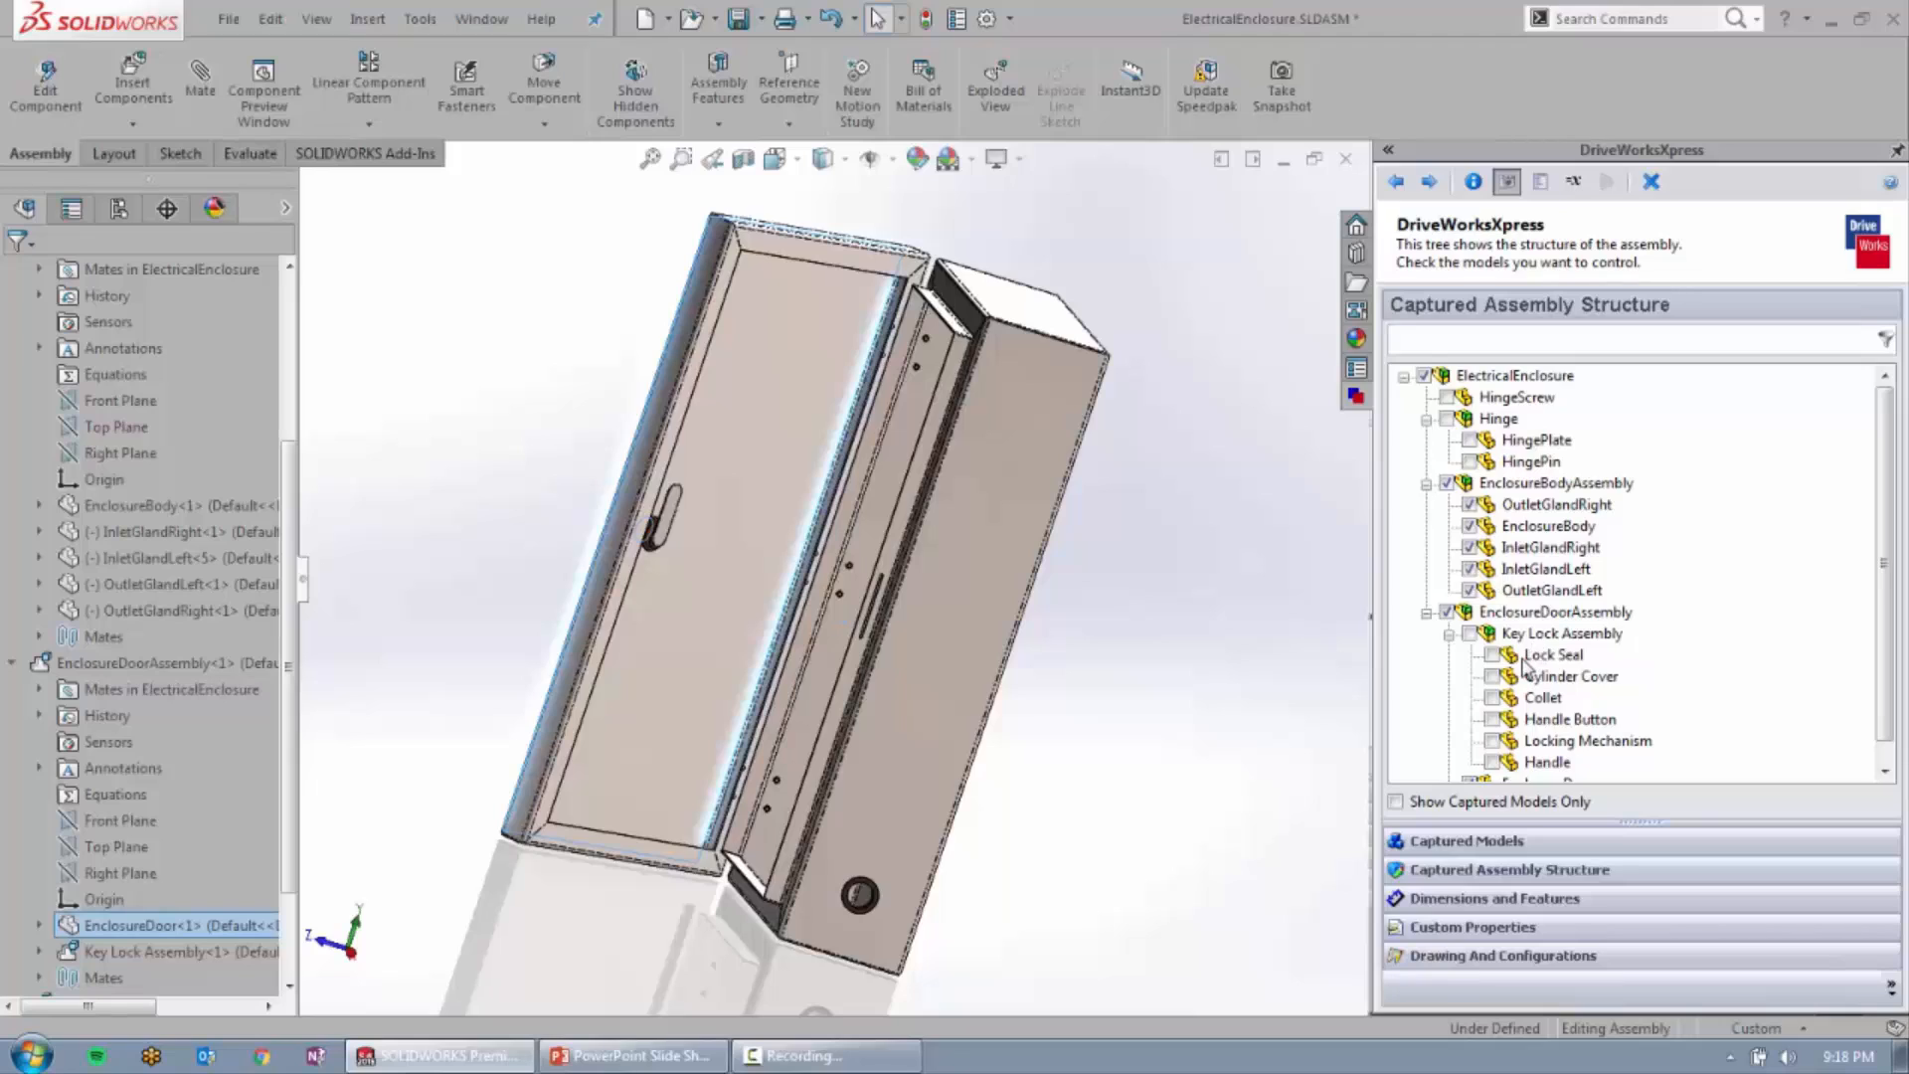
scroll(1551, 686, "down", 1)
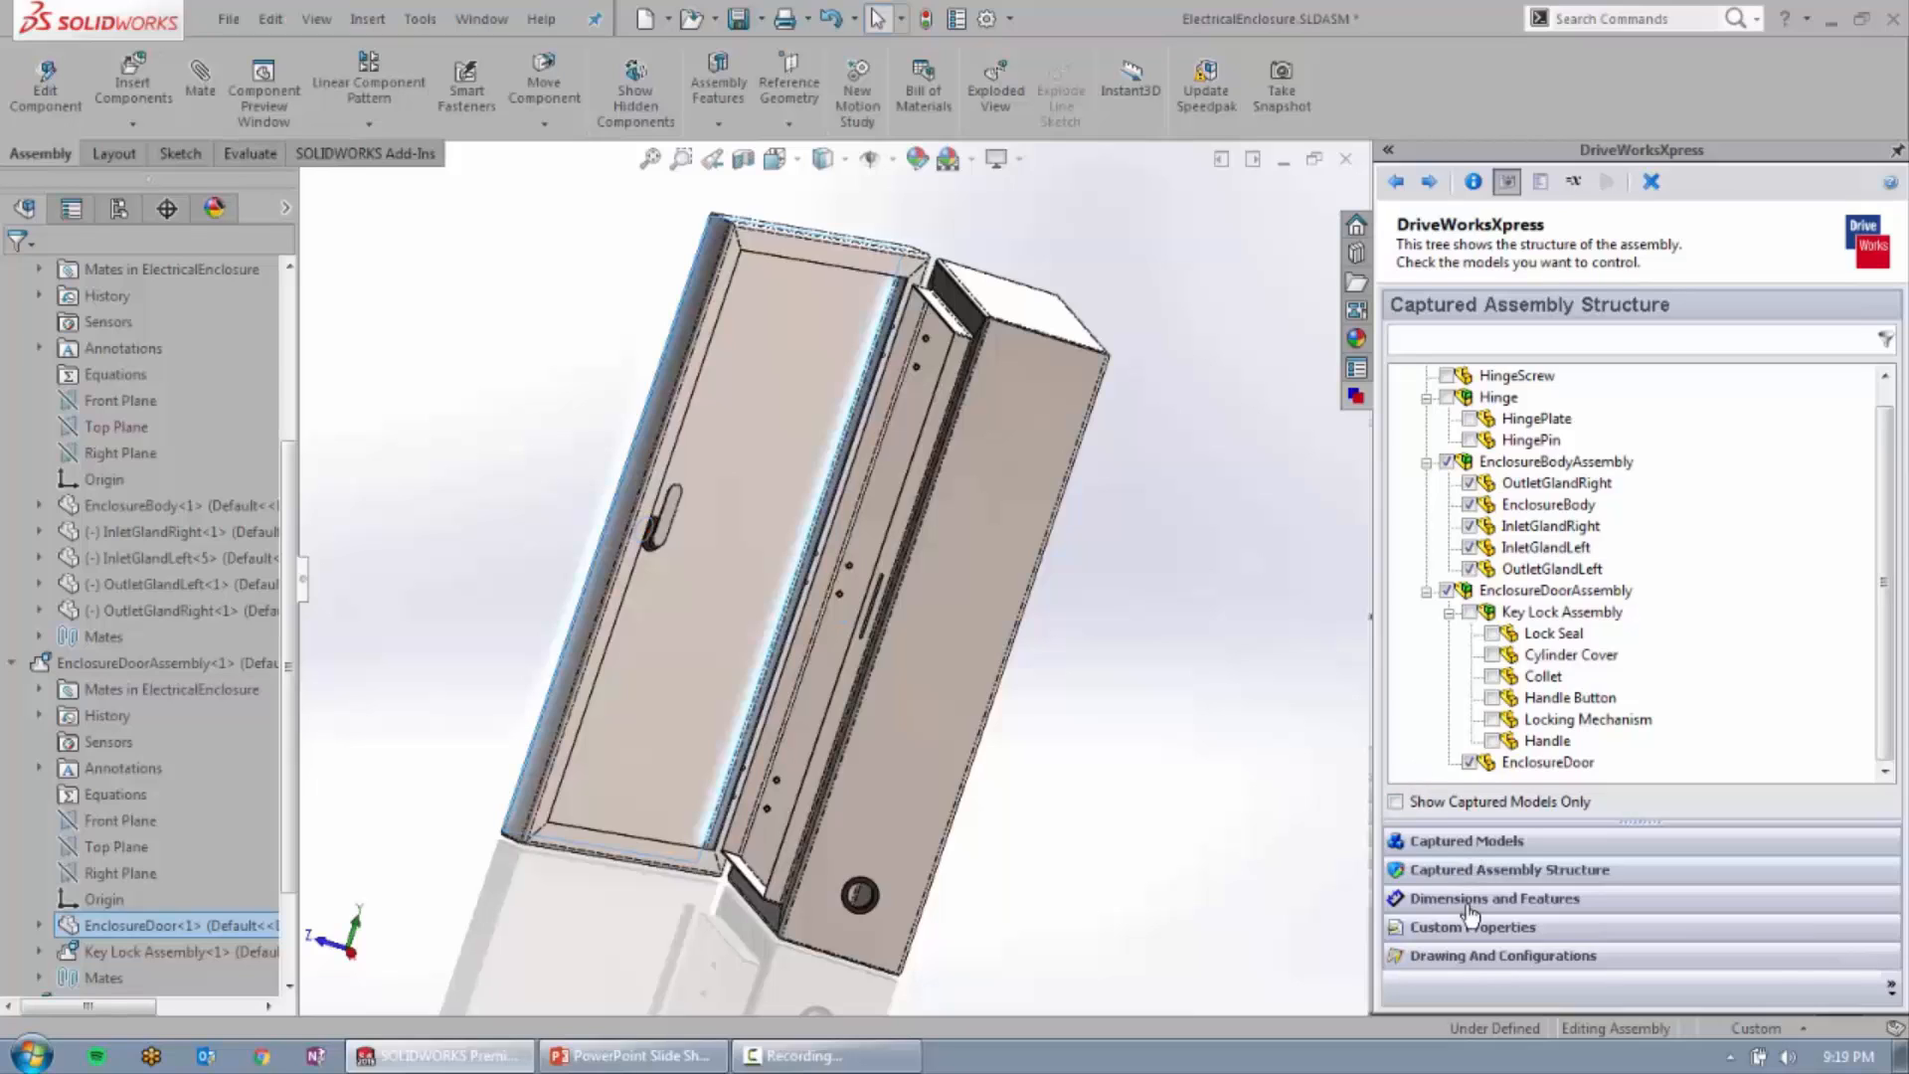
scroll(1559, 617, "up", 1)
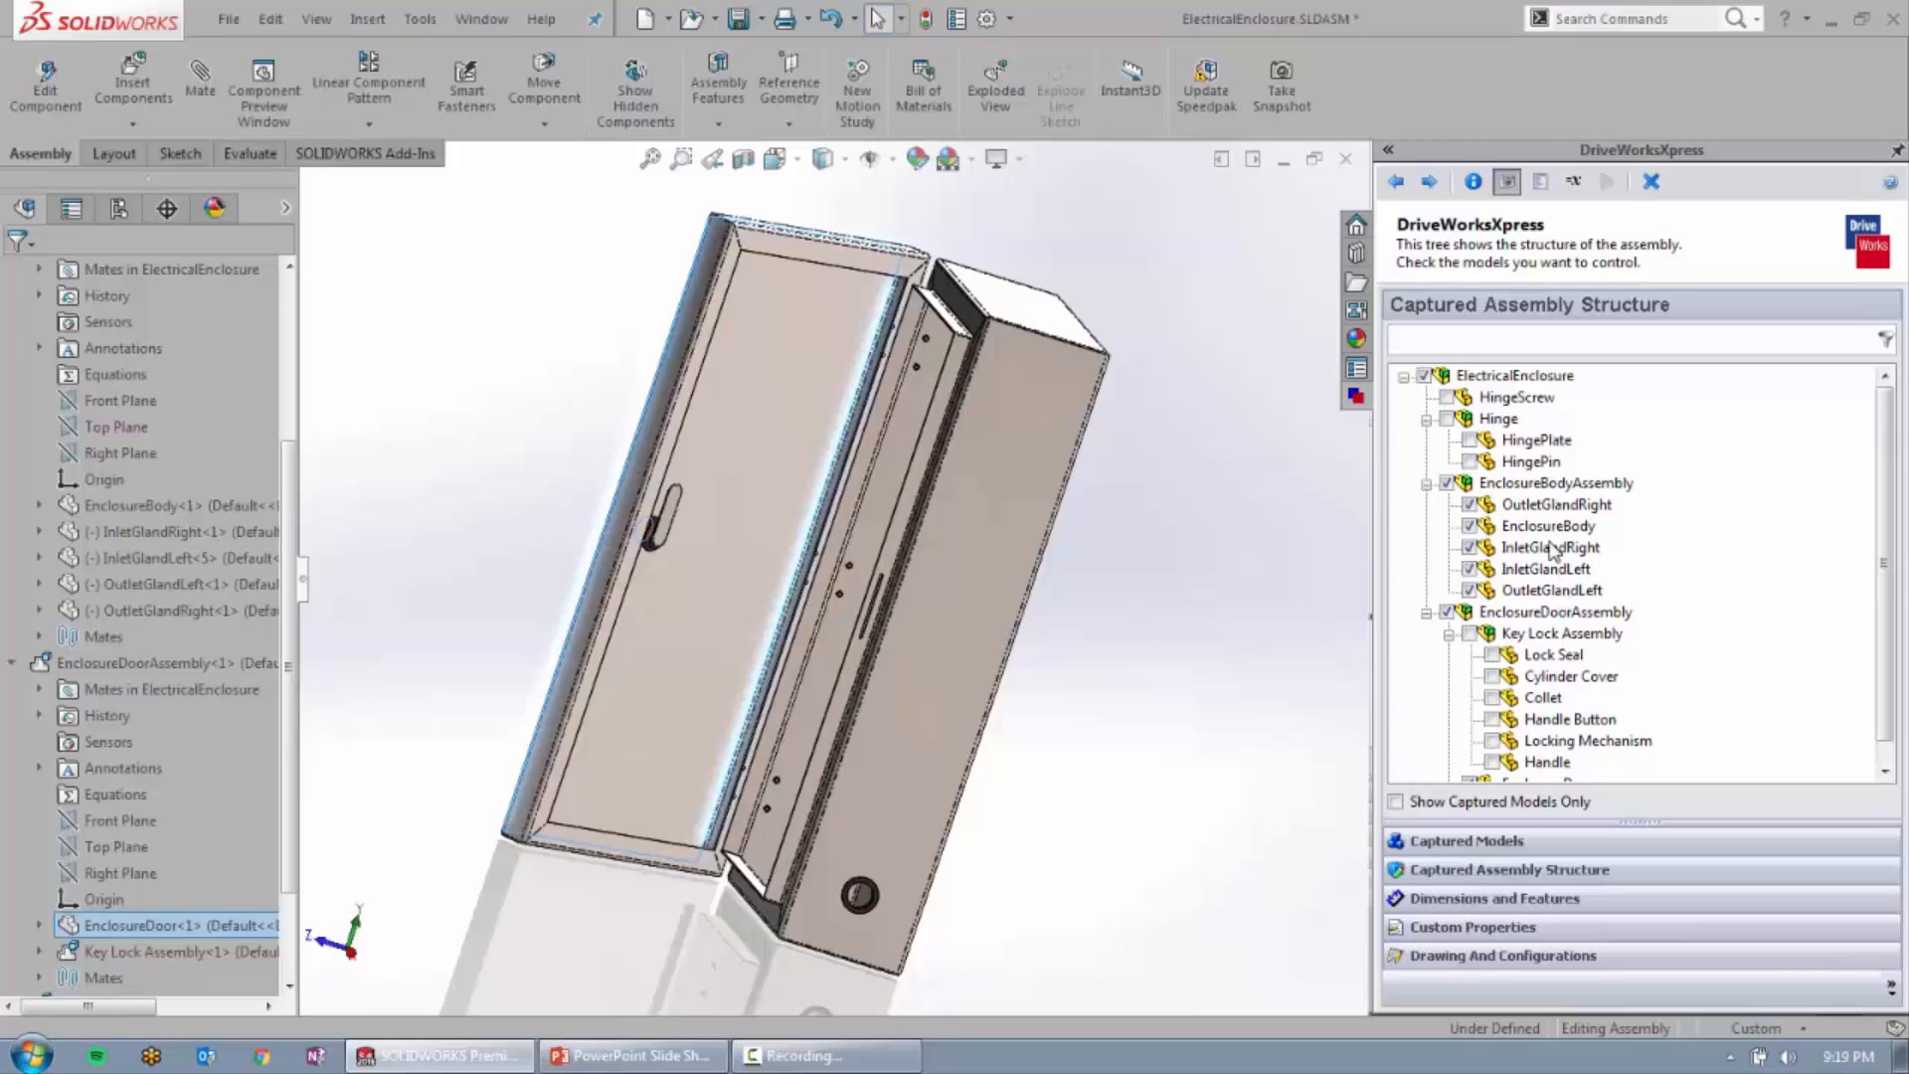
left_click(1479, 844)
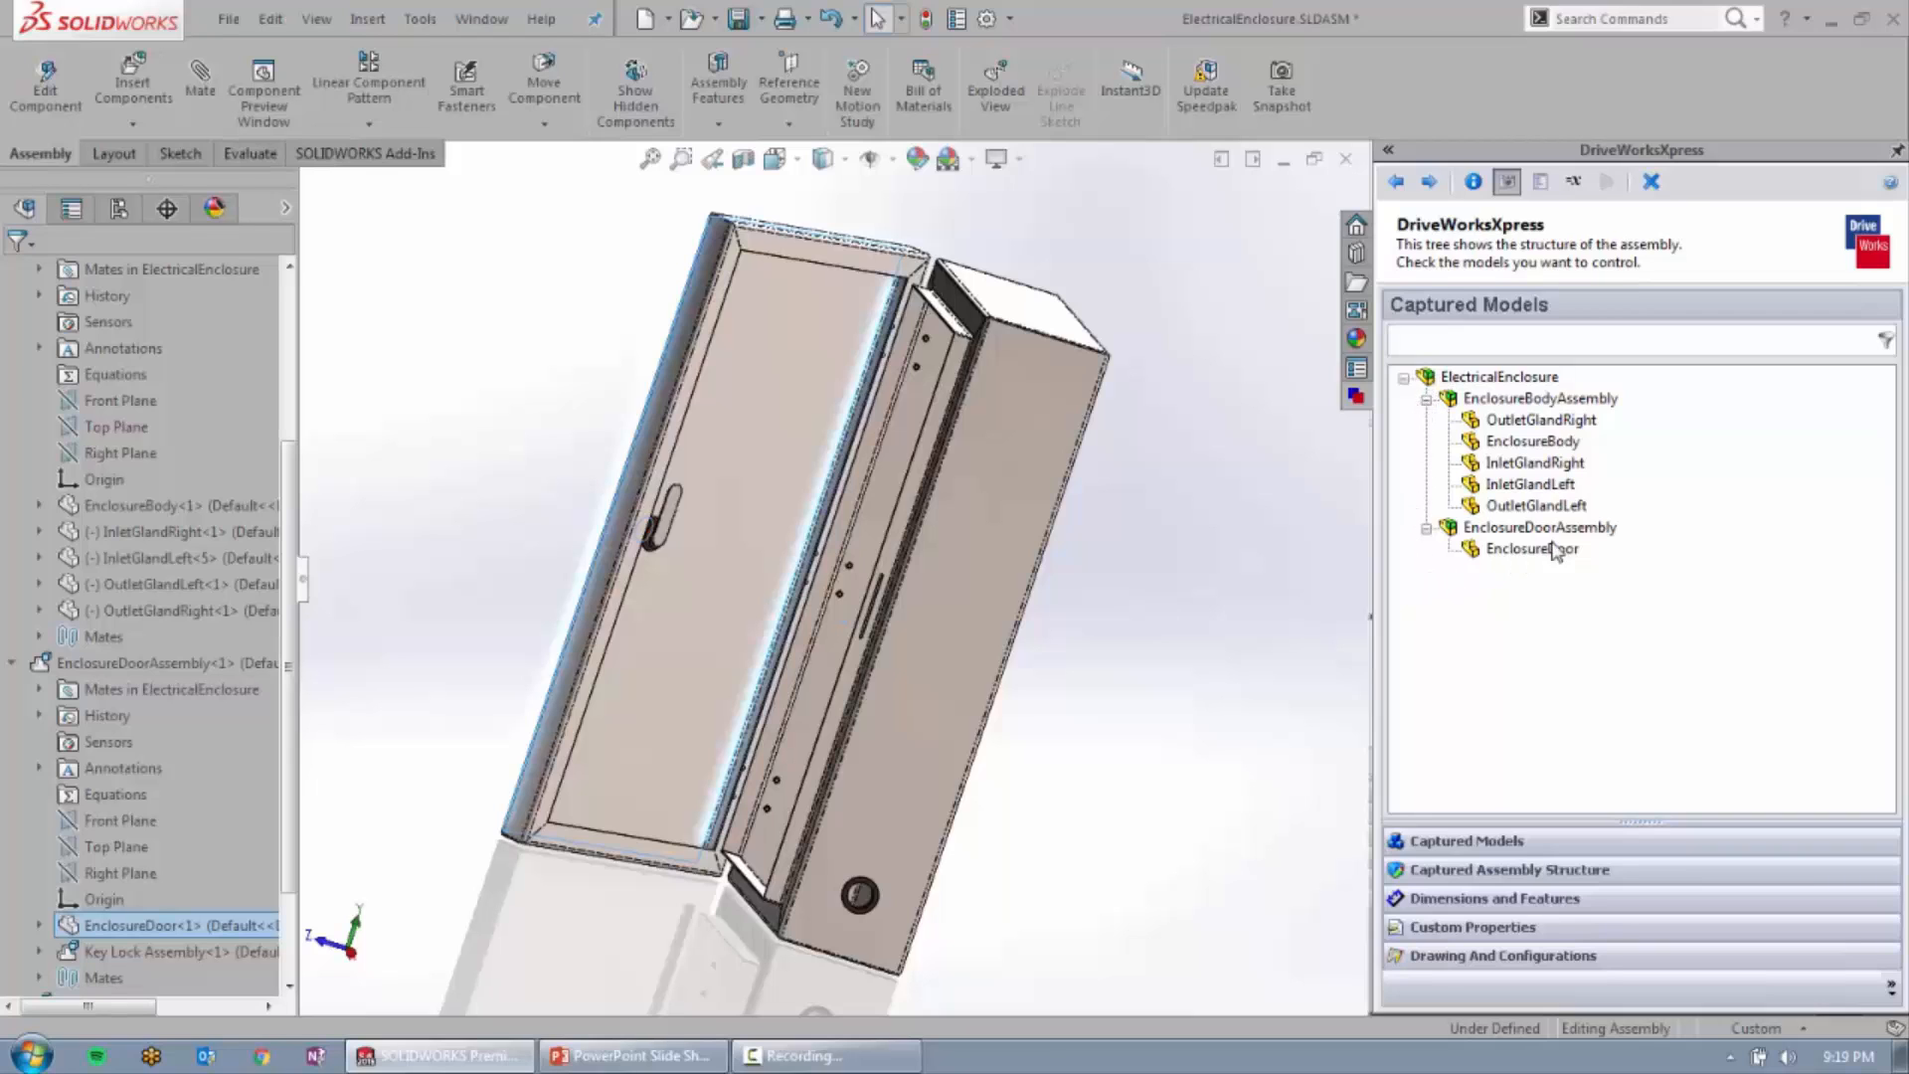
Step: Show the Capturing Information slide in the PowerPoint slide show and switch back to SOLIDWORKS
left_click(632, 1055)
left_click(845, 609)
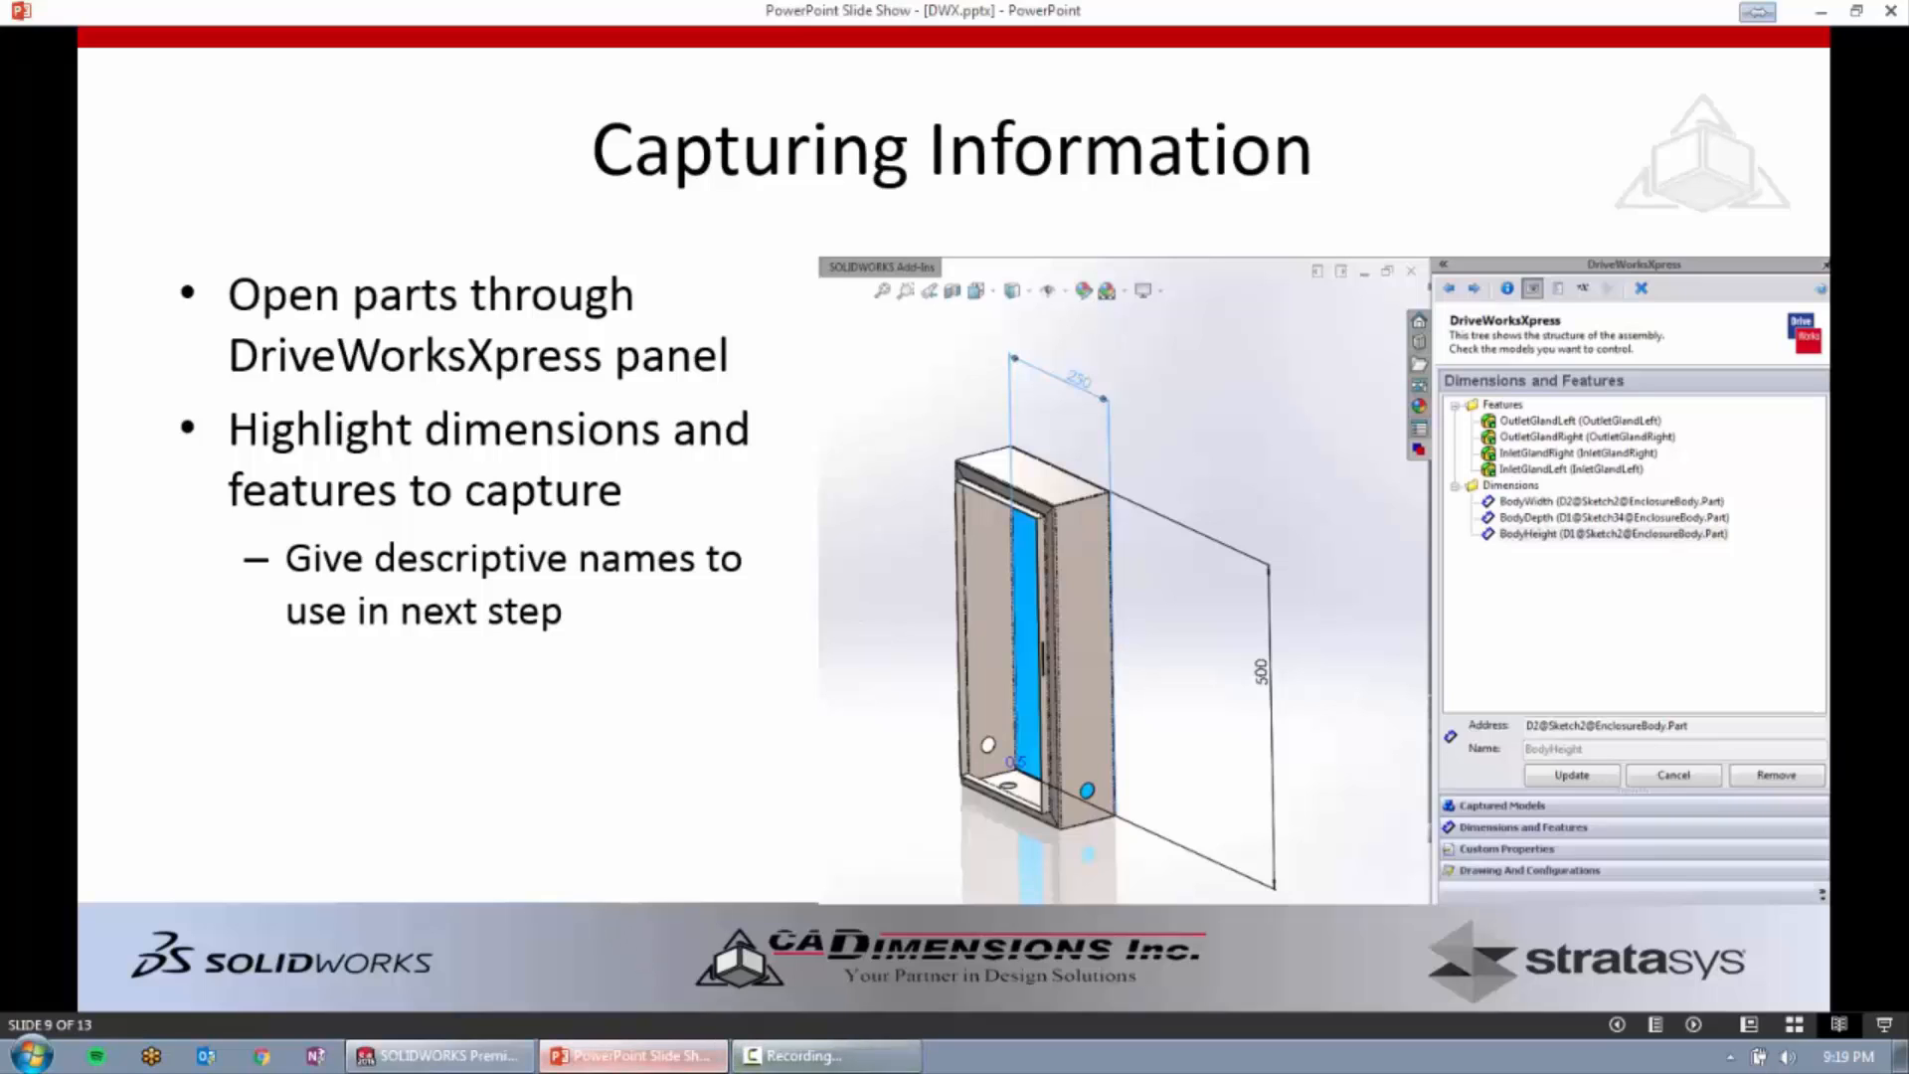
left_click(438, 1055)
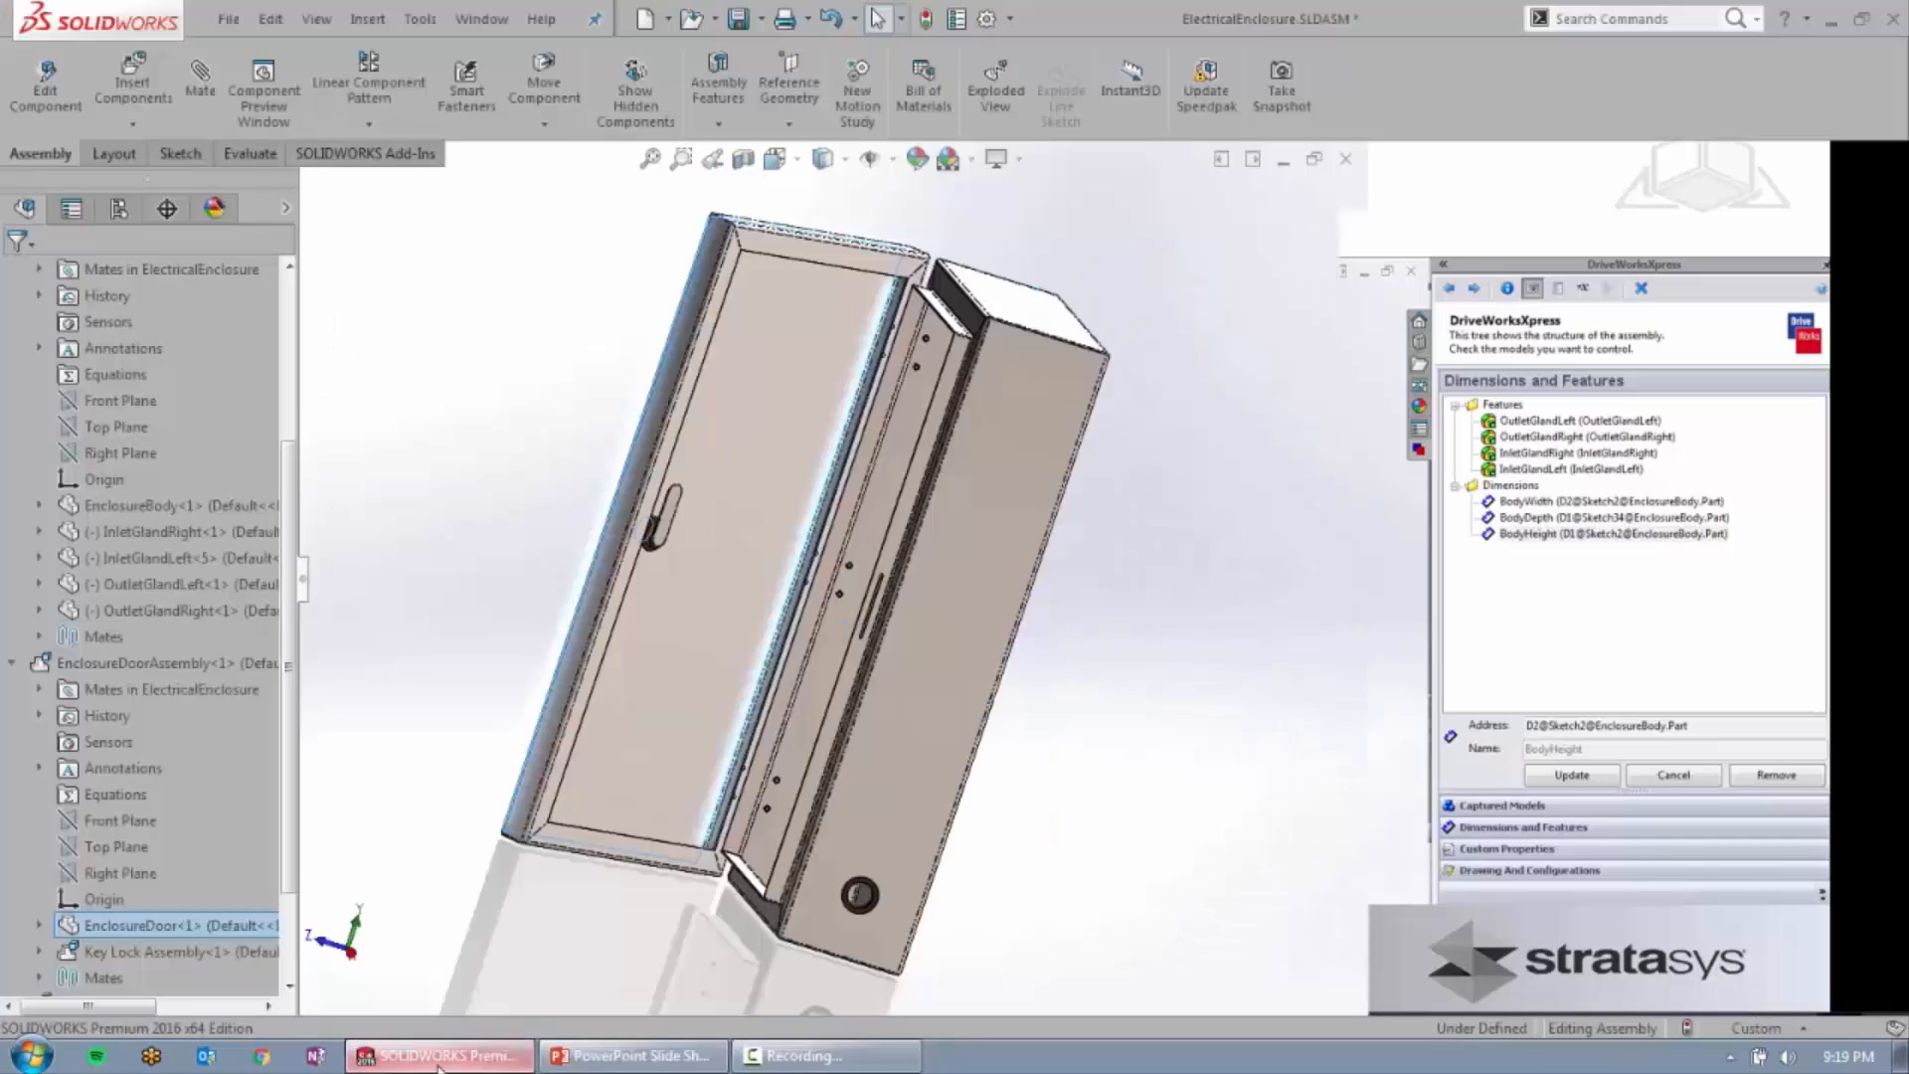
Step: Open the EnclosureBody part from the captured models and display its feature tree
middle_click_drag(1180, 639, 990, 620)
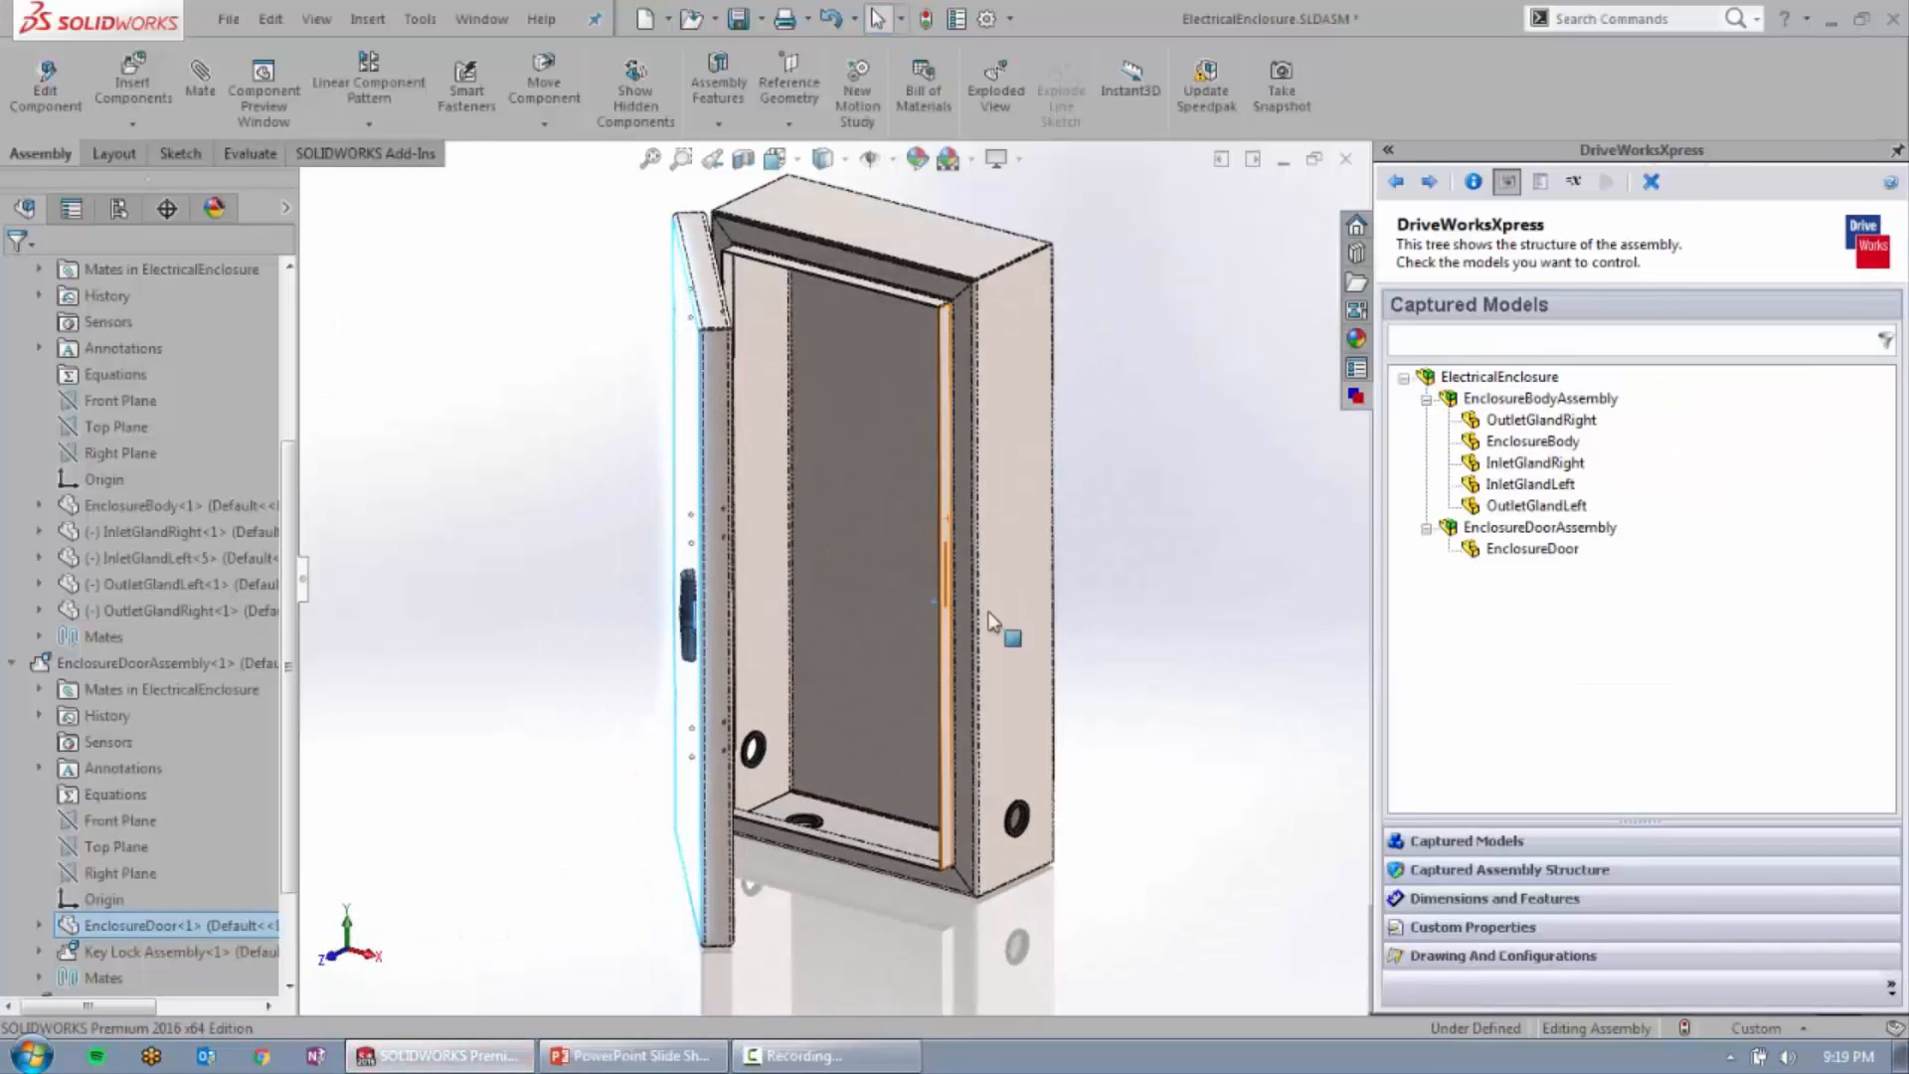
left_click_drag(701, 637, 792, 638)
left_click(1141, 646)
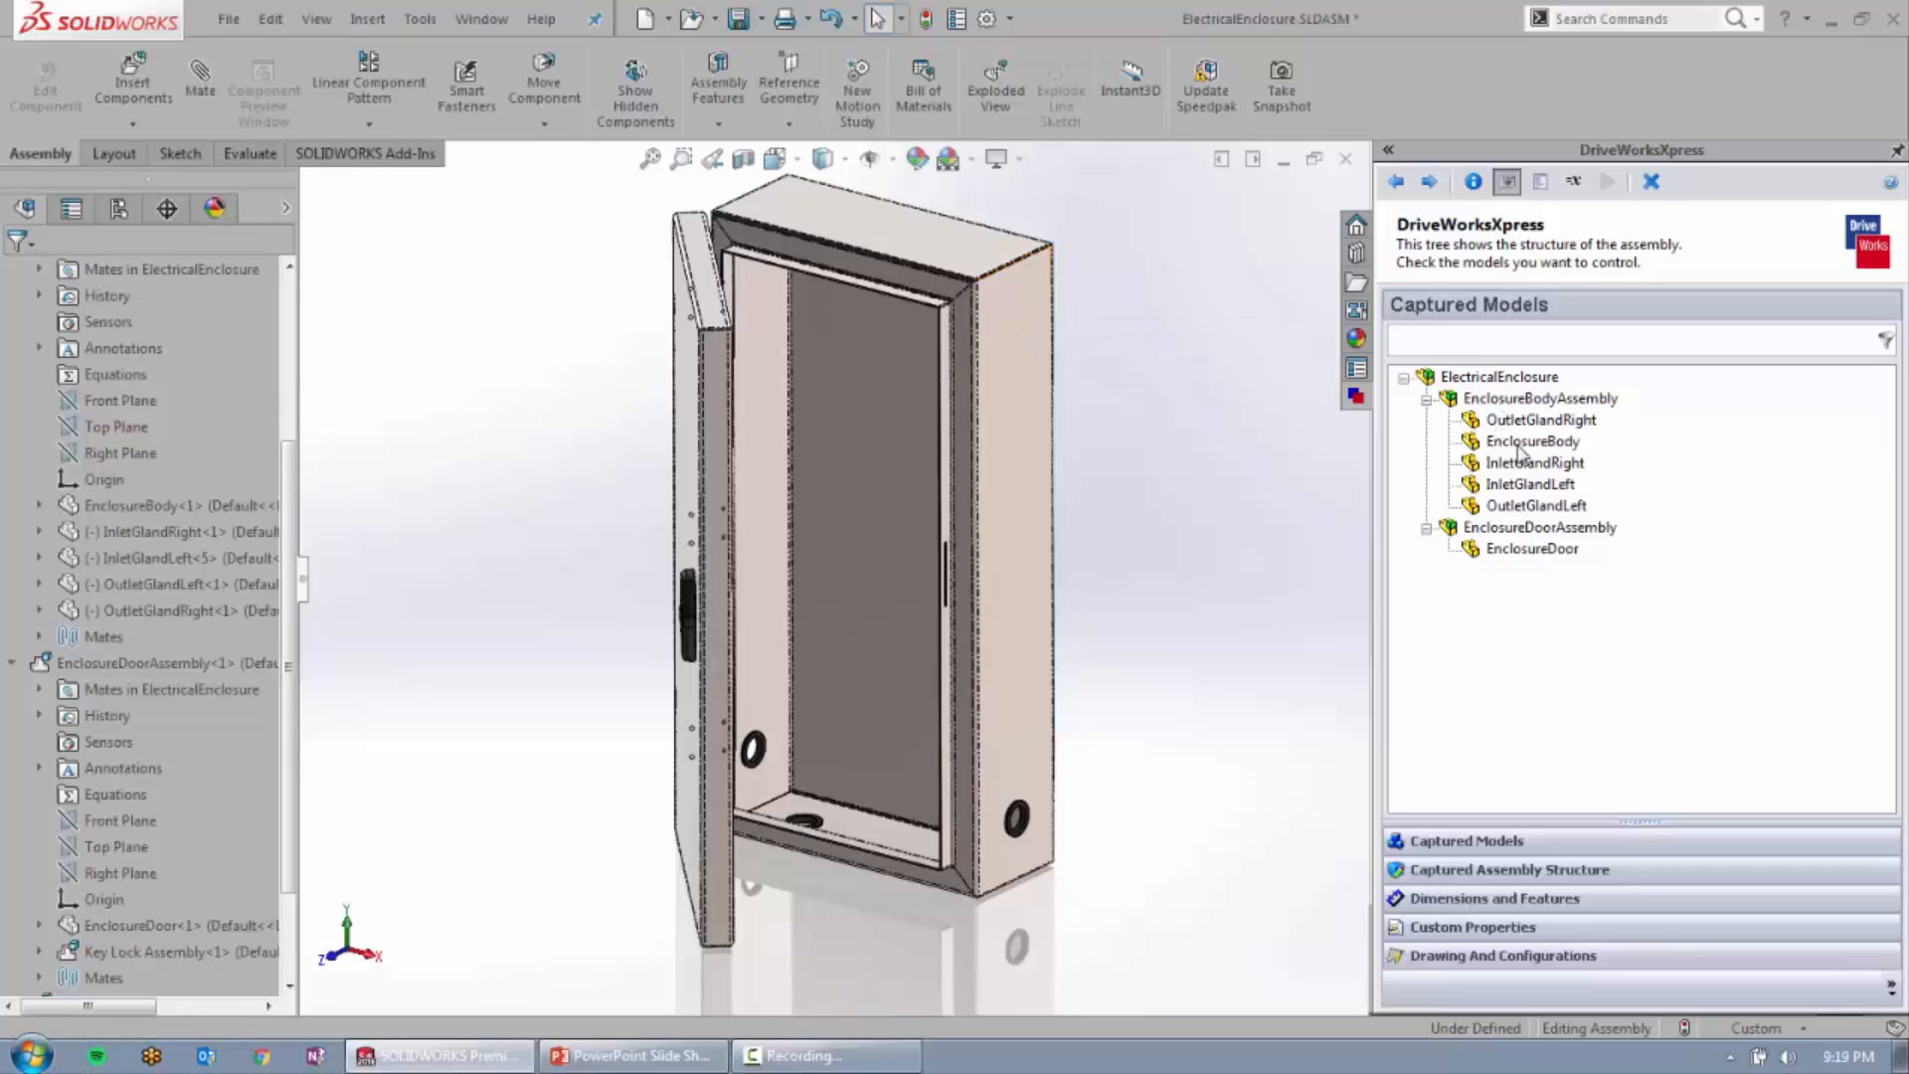
left_click(1518, 449)
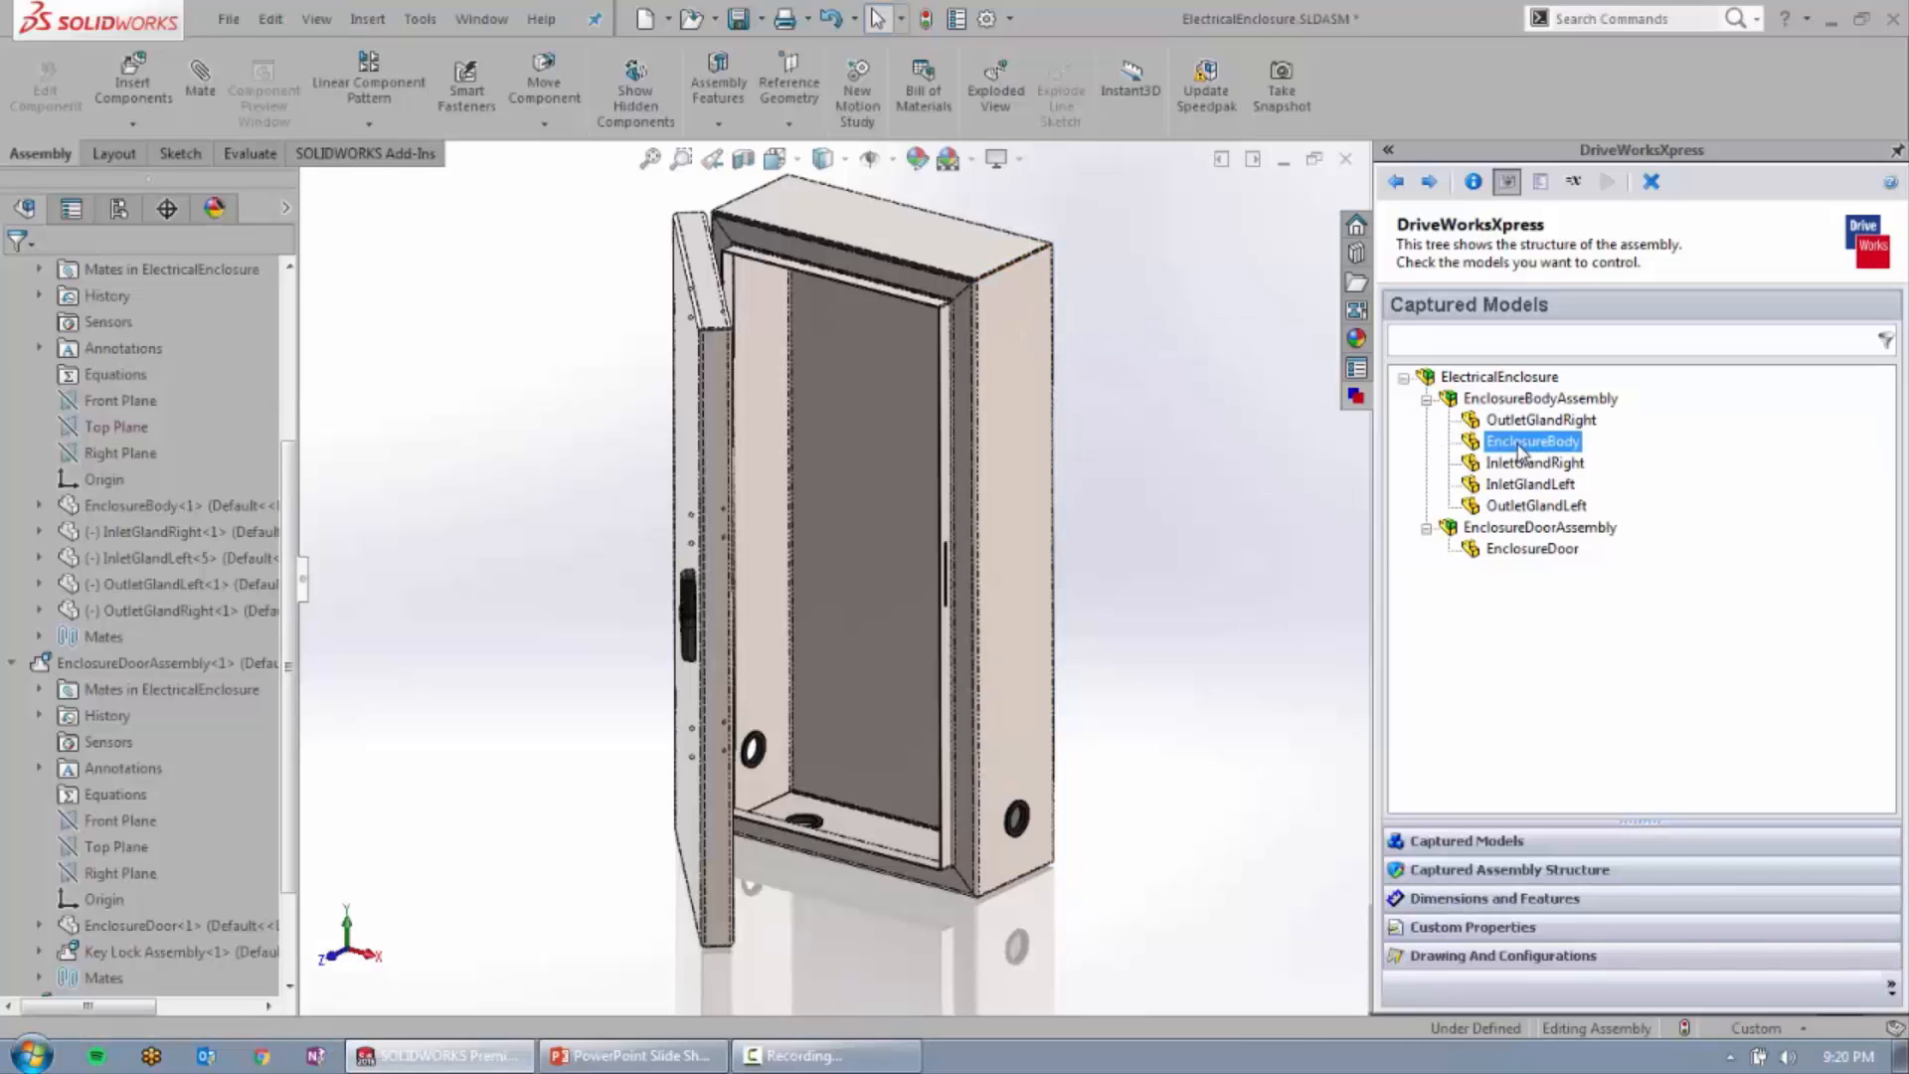
double_click(1518, 449)
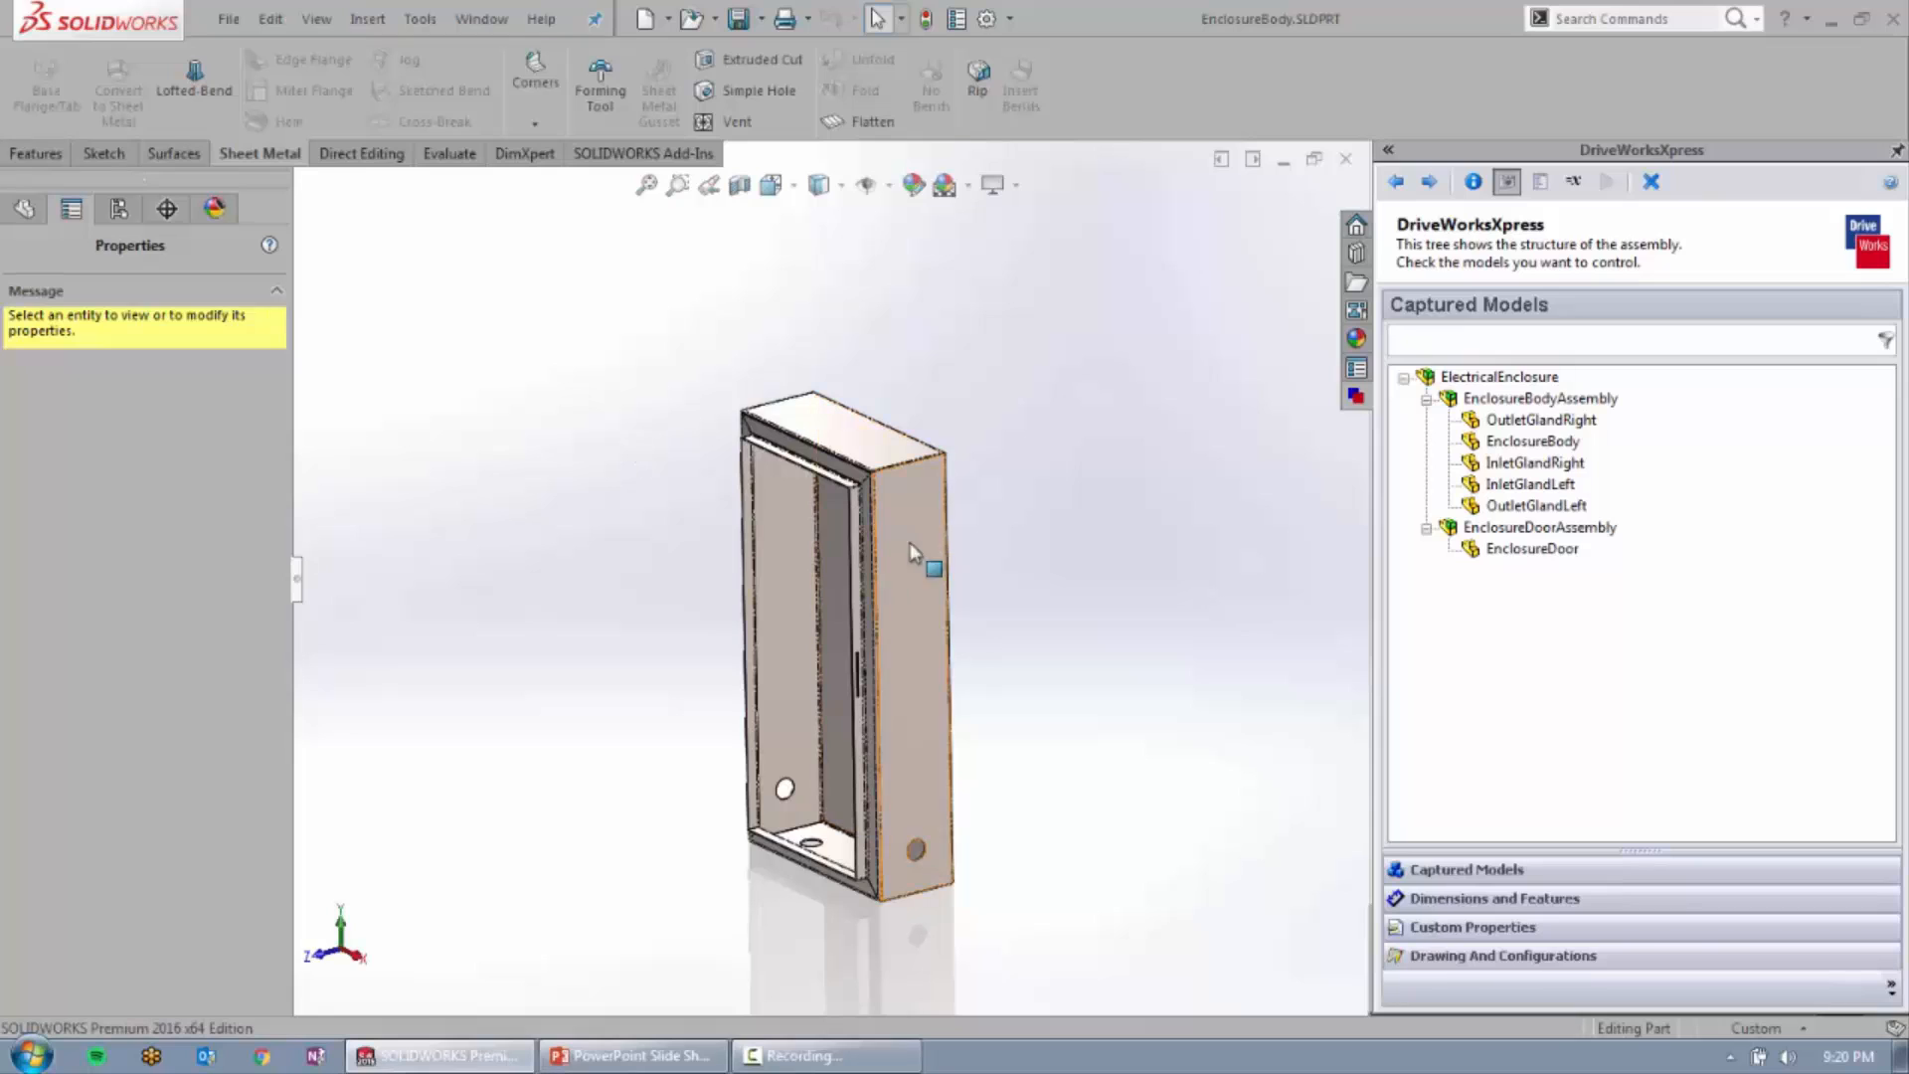
left_click(23, 210)
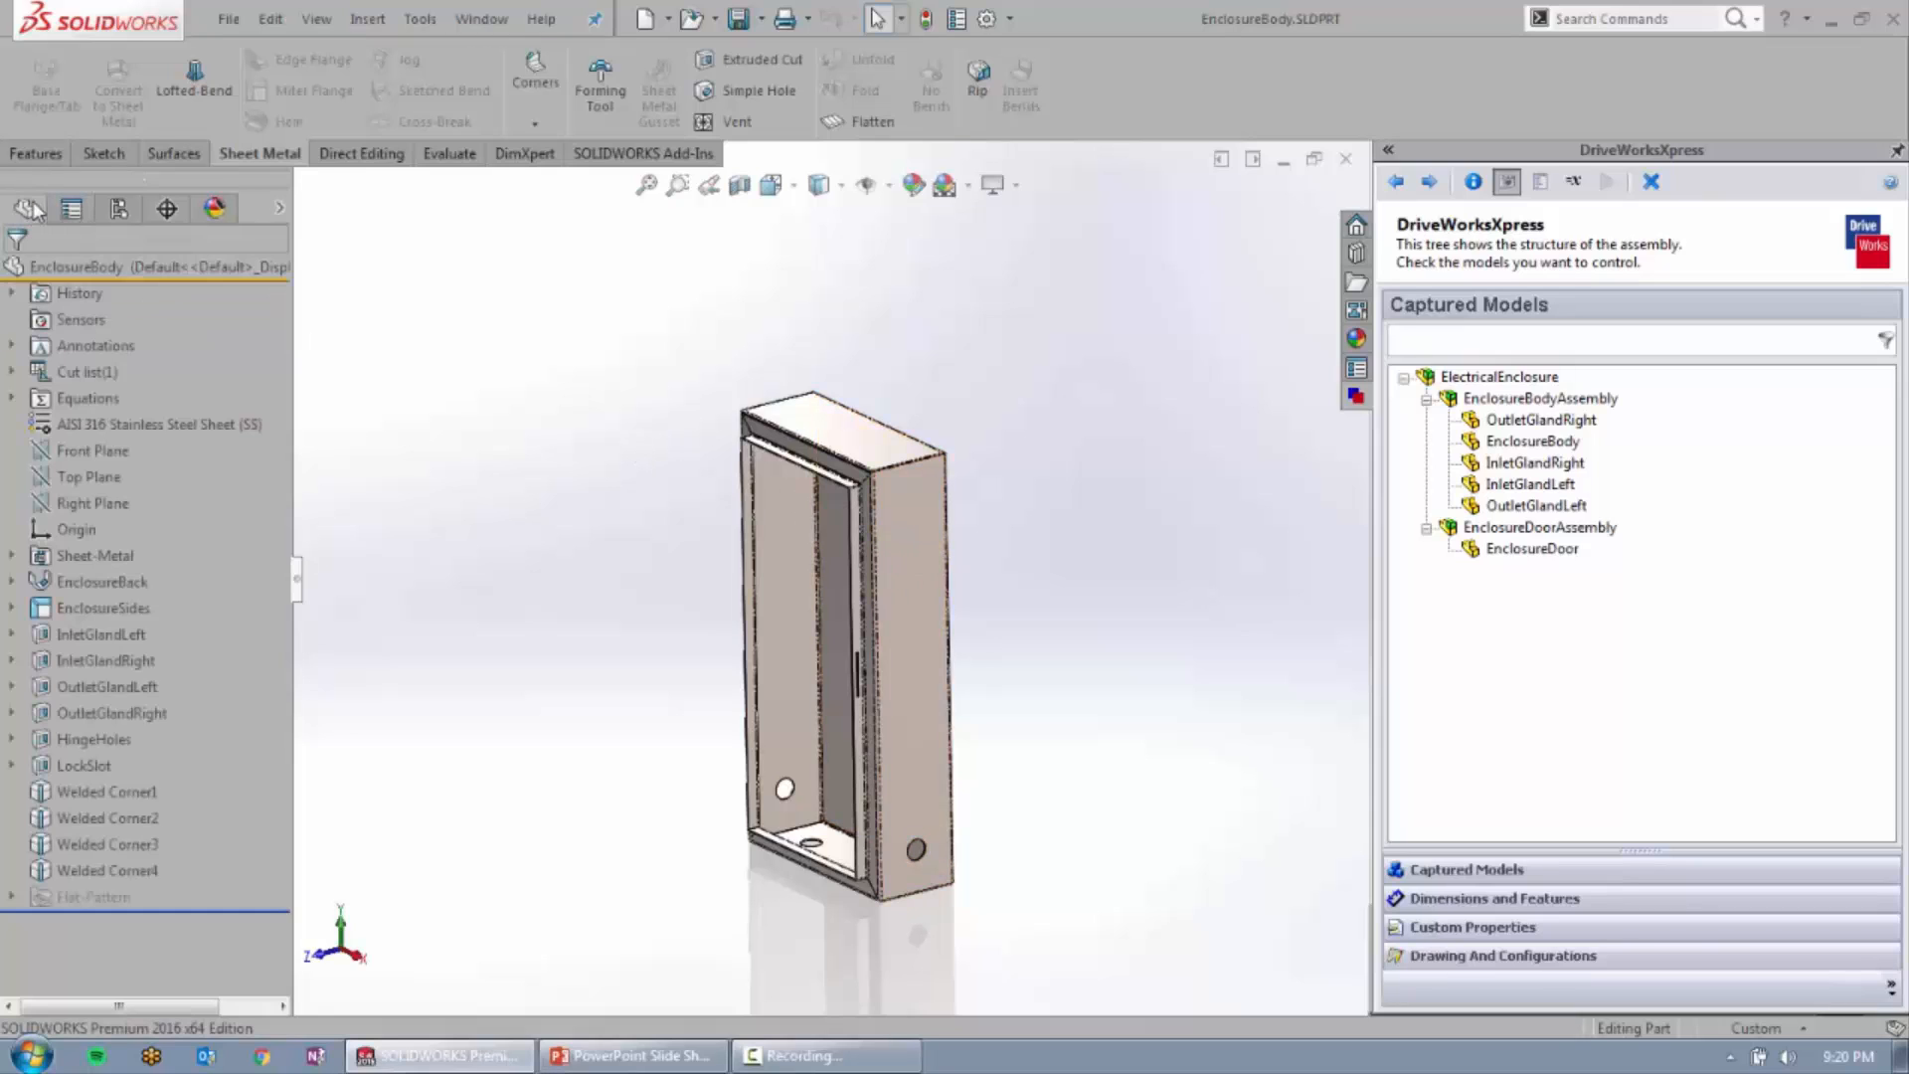
scroll(827, 599, "down", 2)
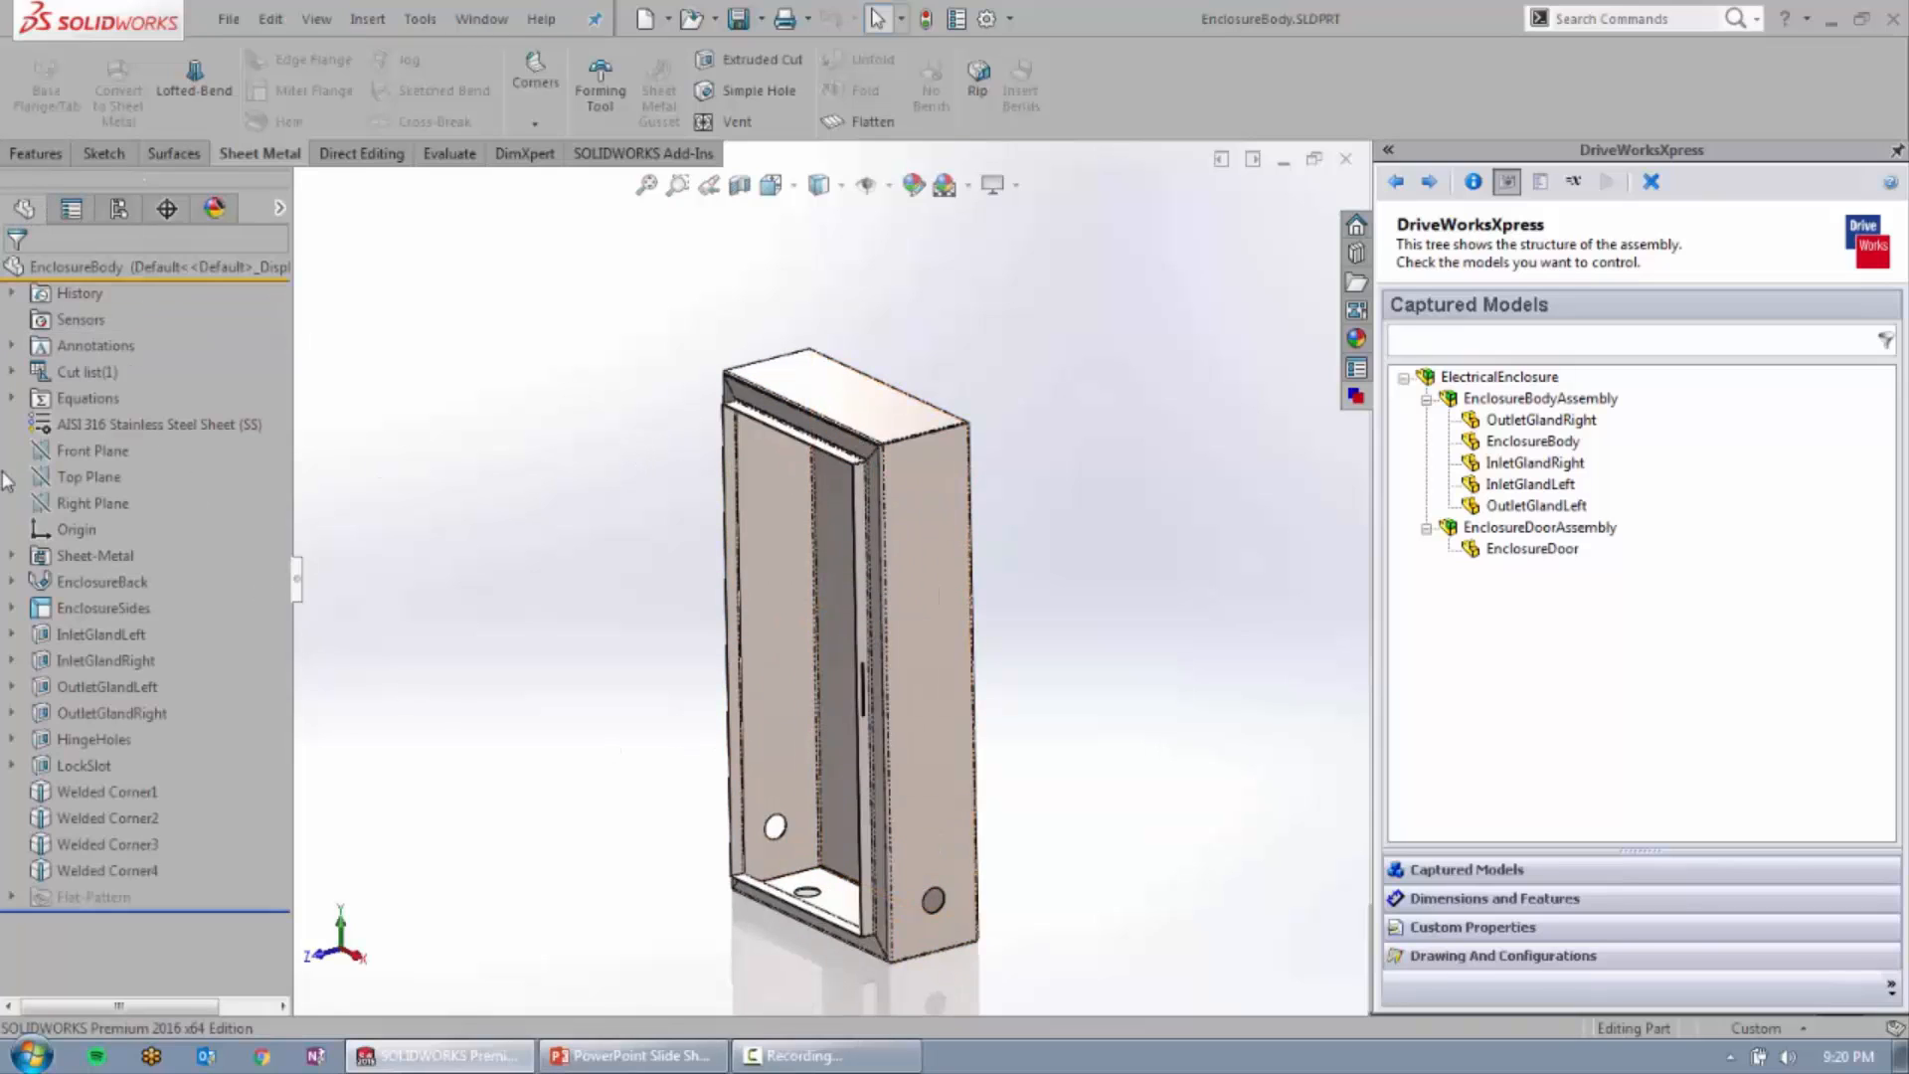
Step: Capture the height dimension of the EnclosureBack feature under the name BoxHeight
left_click(95, 586)
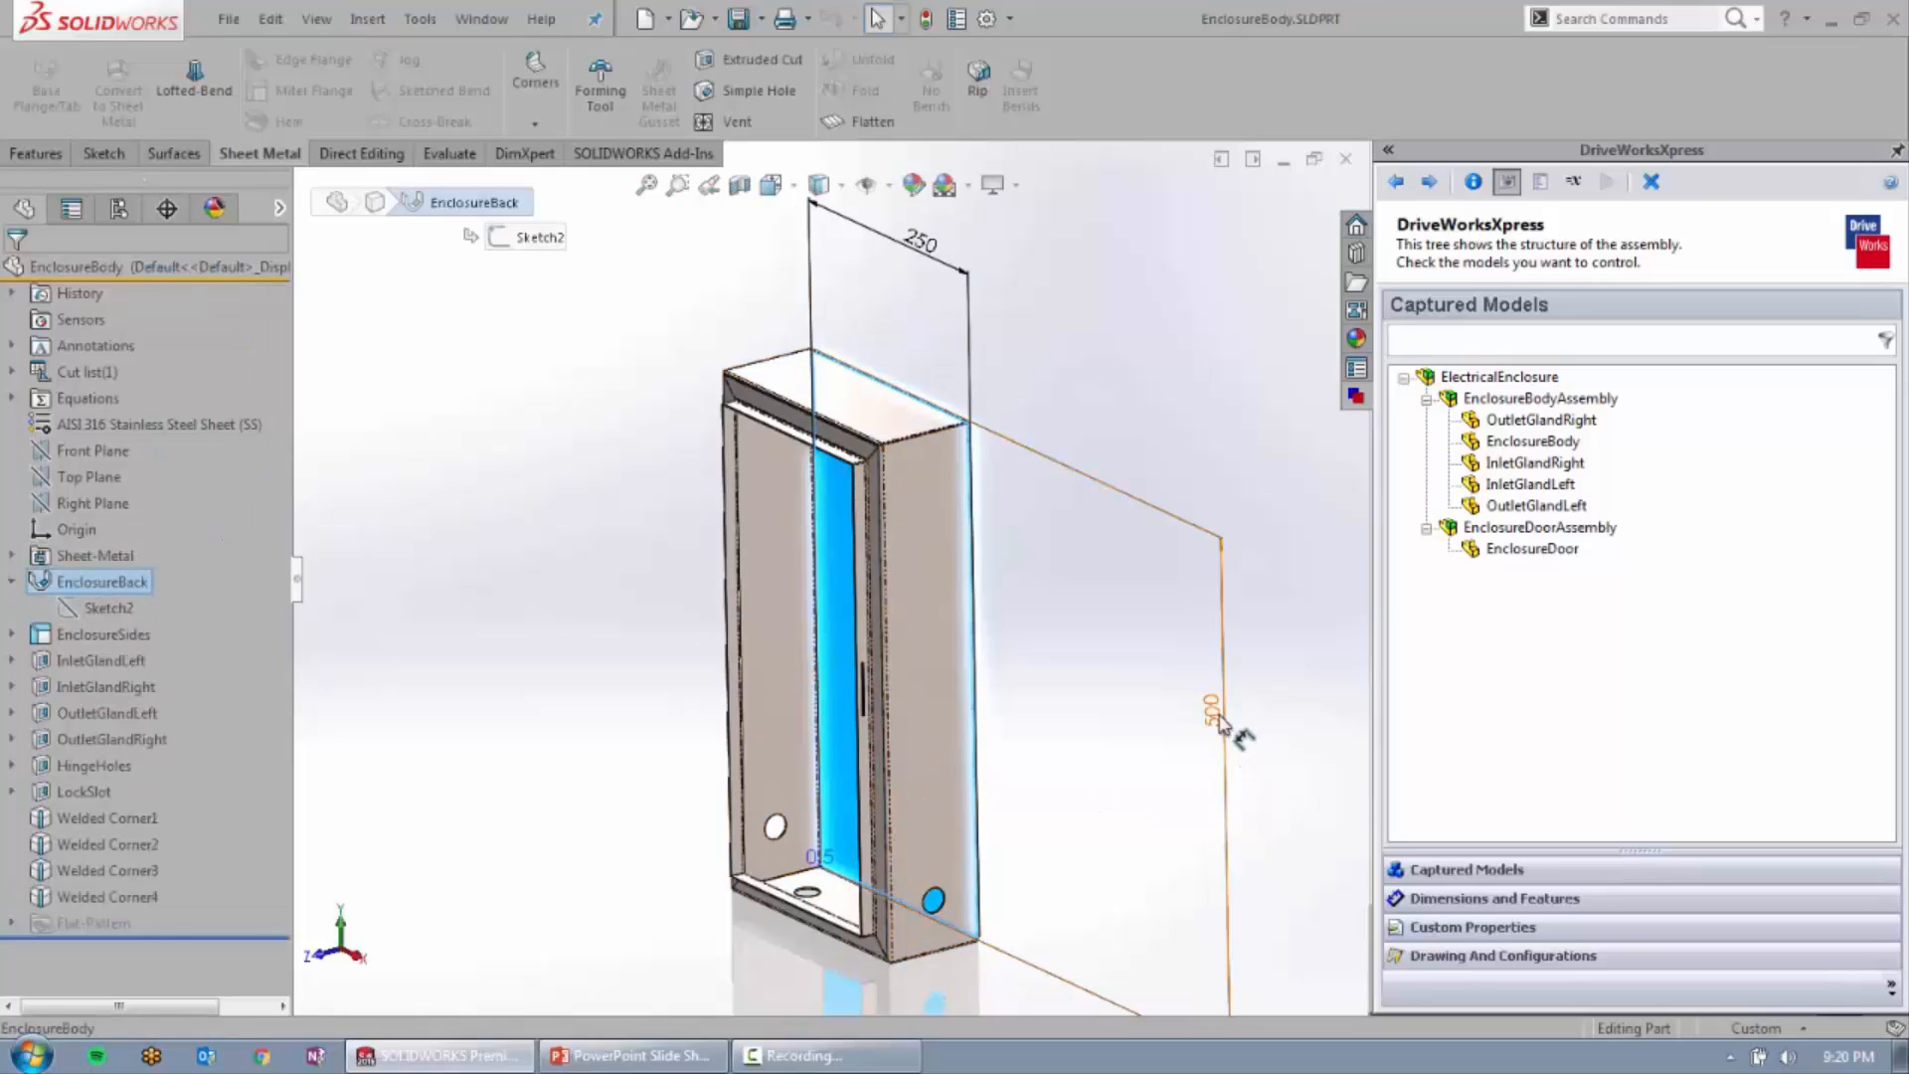
left_click_drag(1229, 733, 1087, 696)
left_click(1077, 690)
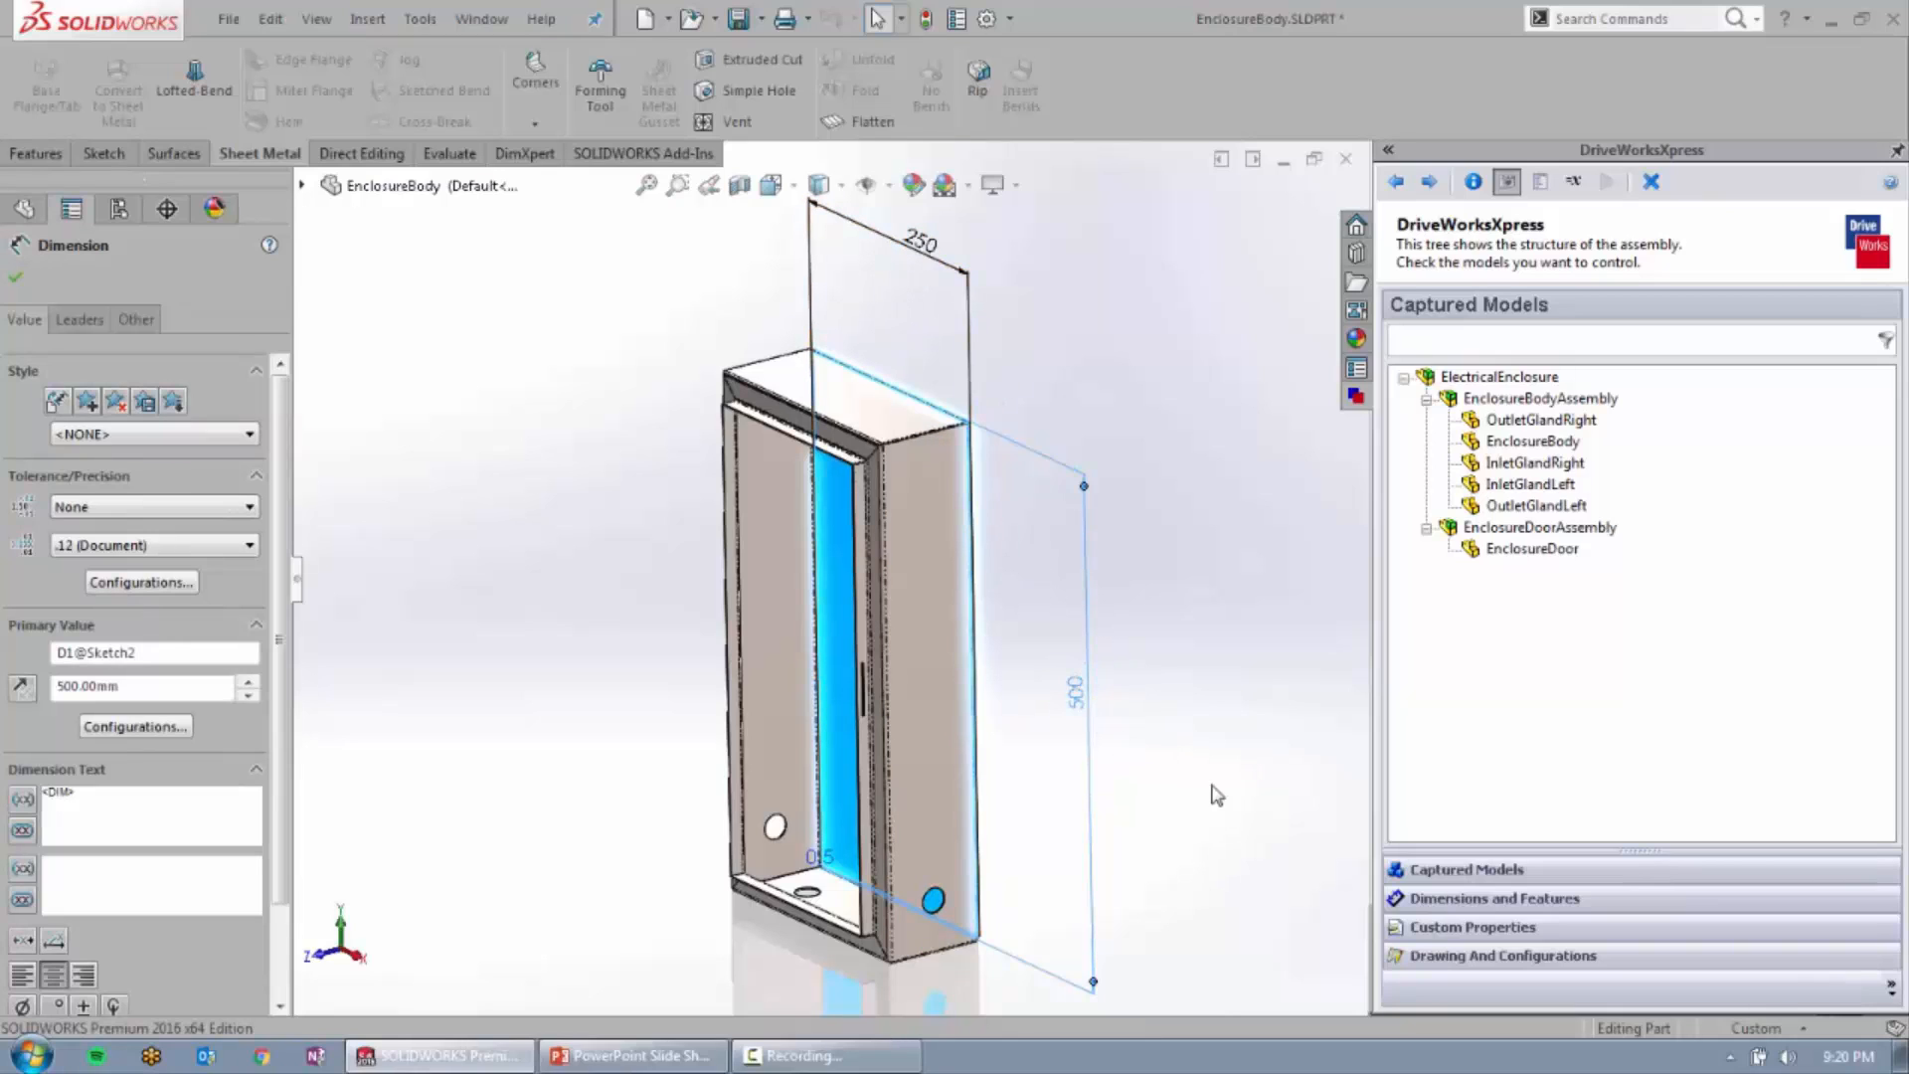
left_click(1450, 900)
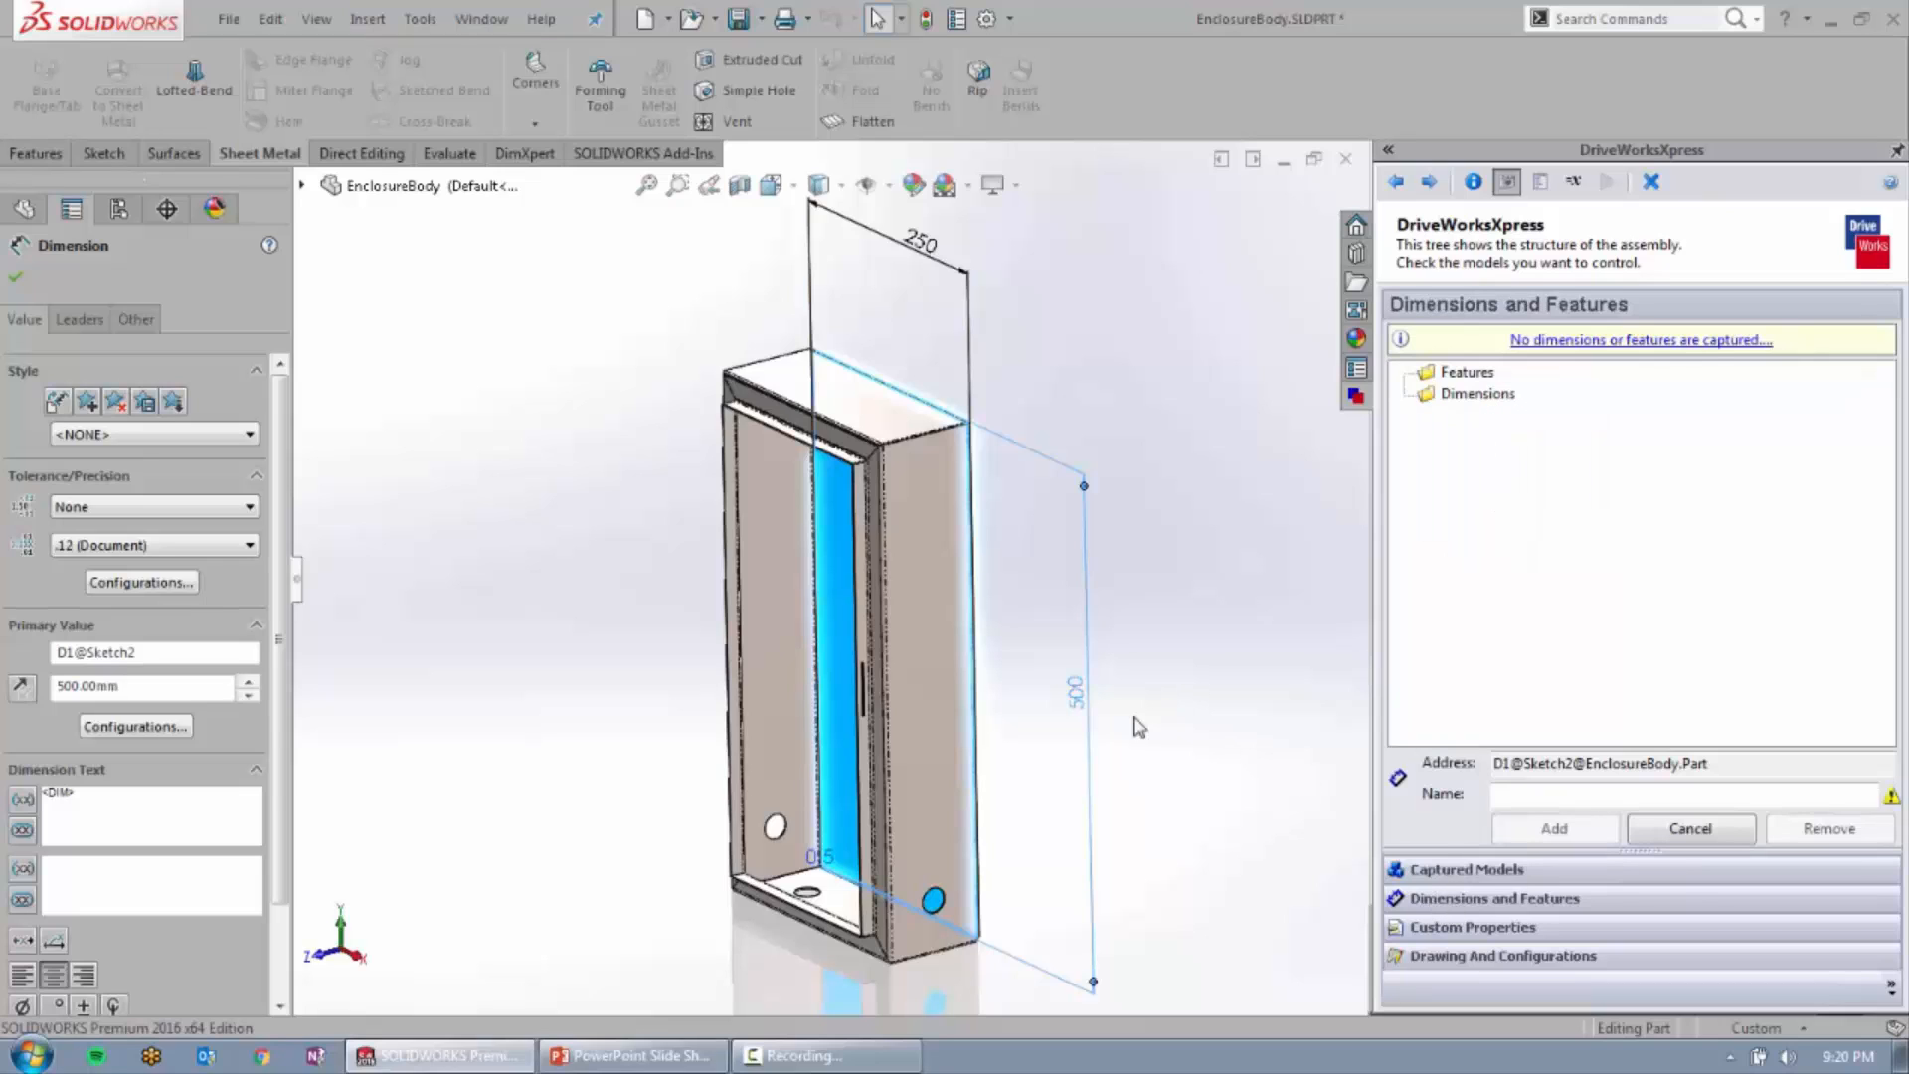
left_click(1535, 795)
type("BoxHeight")
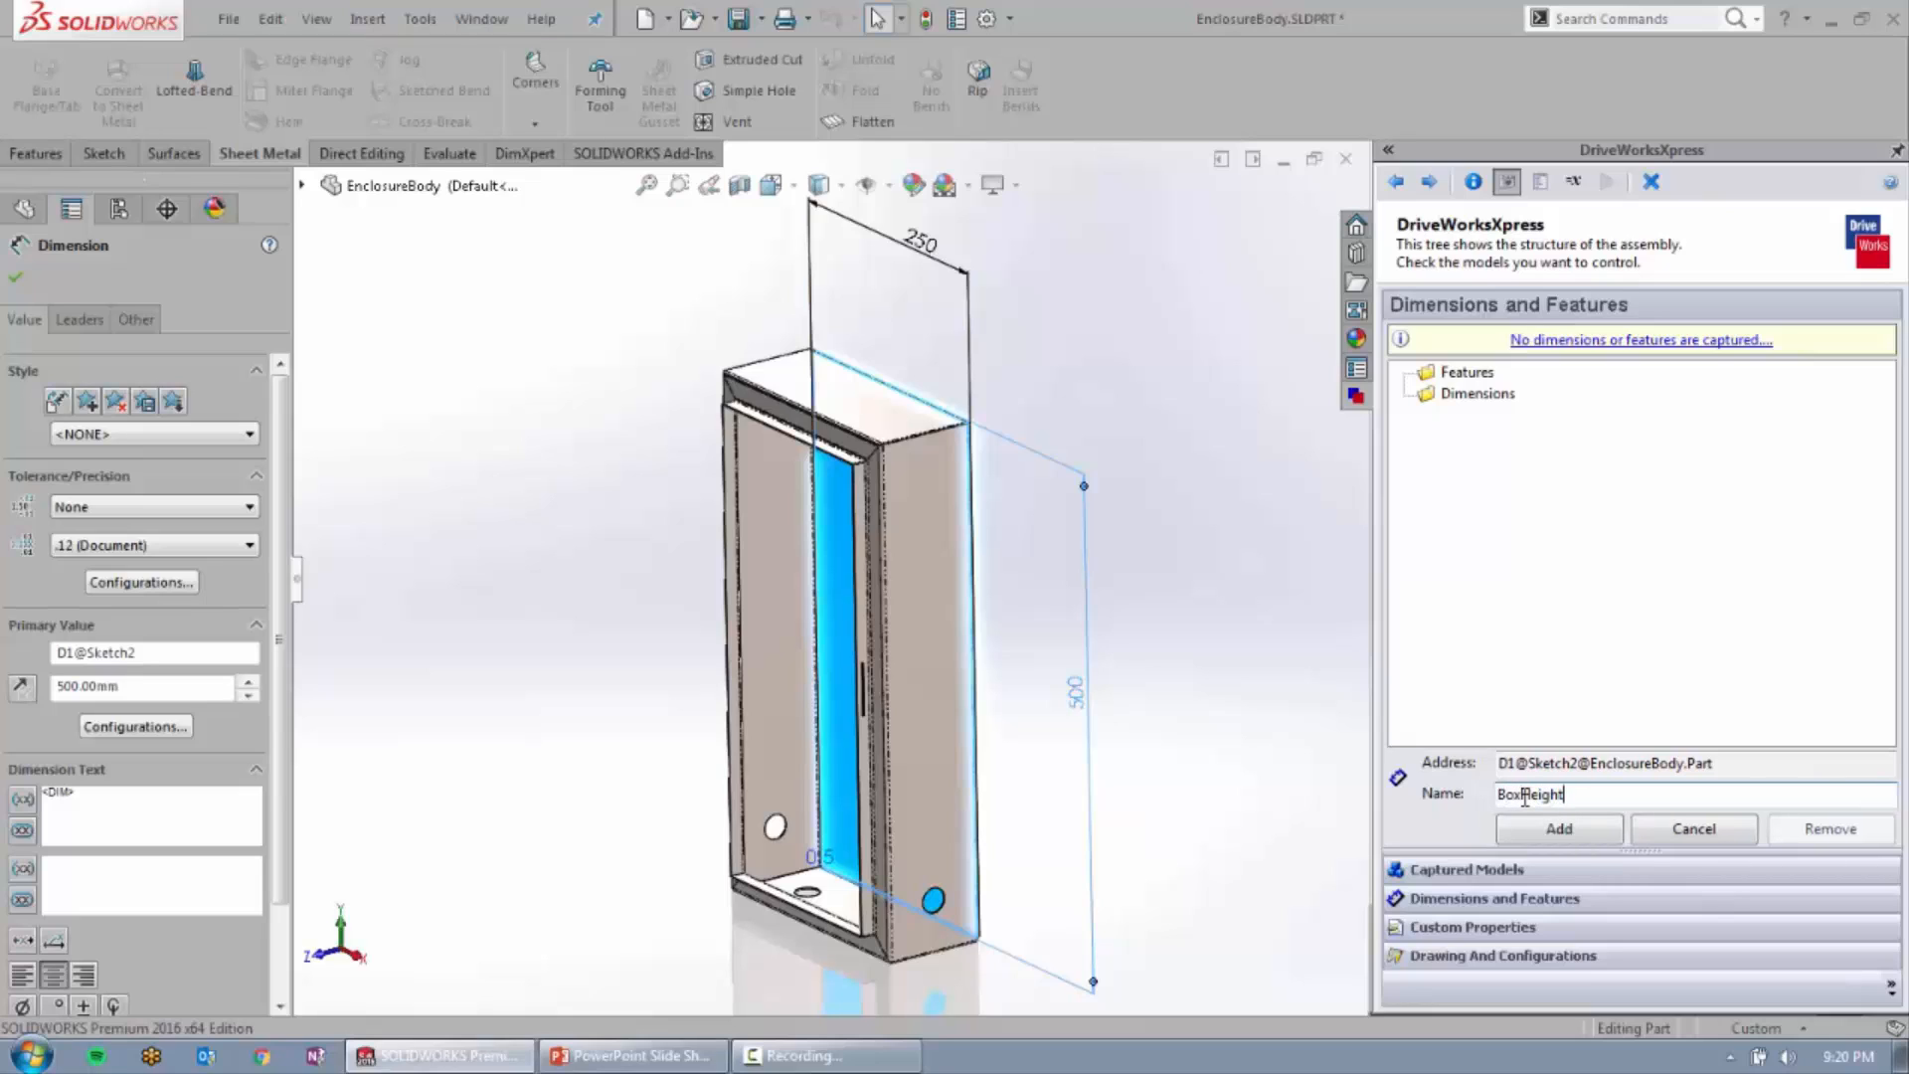
left_click(1565, 835)
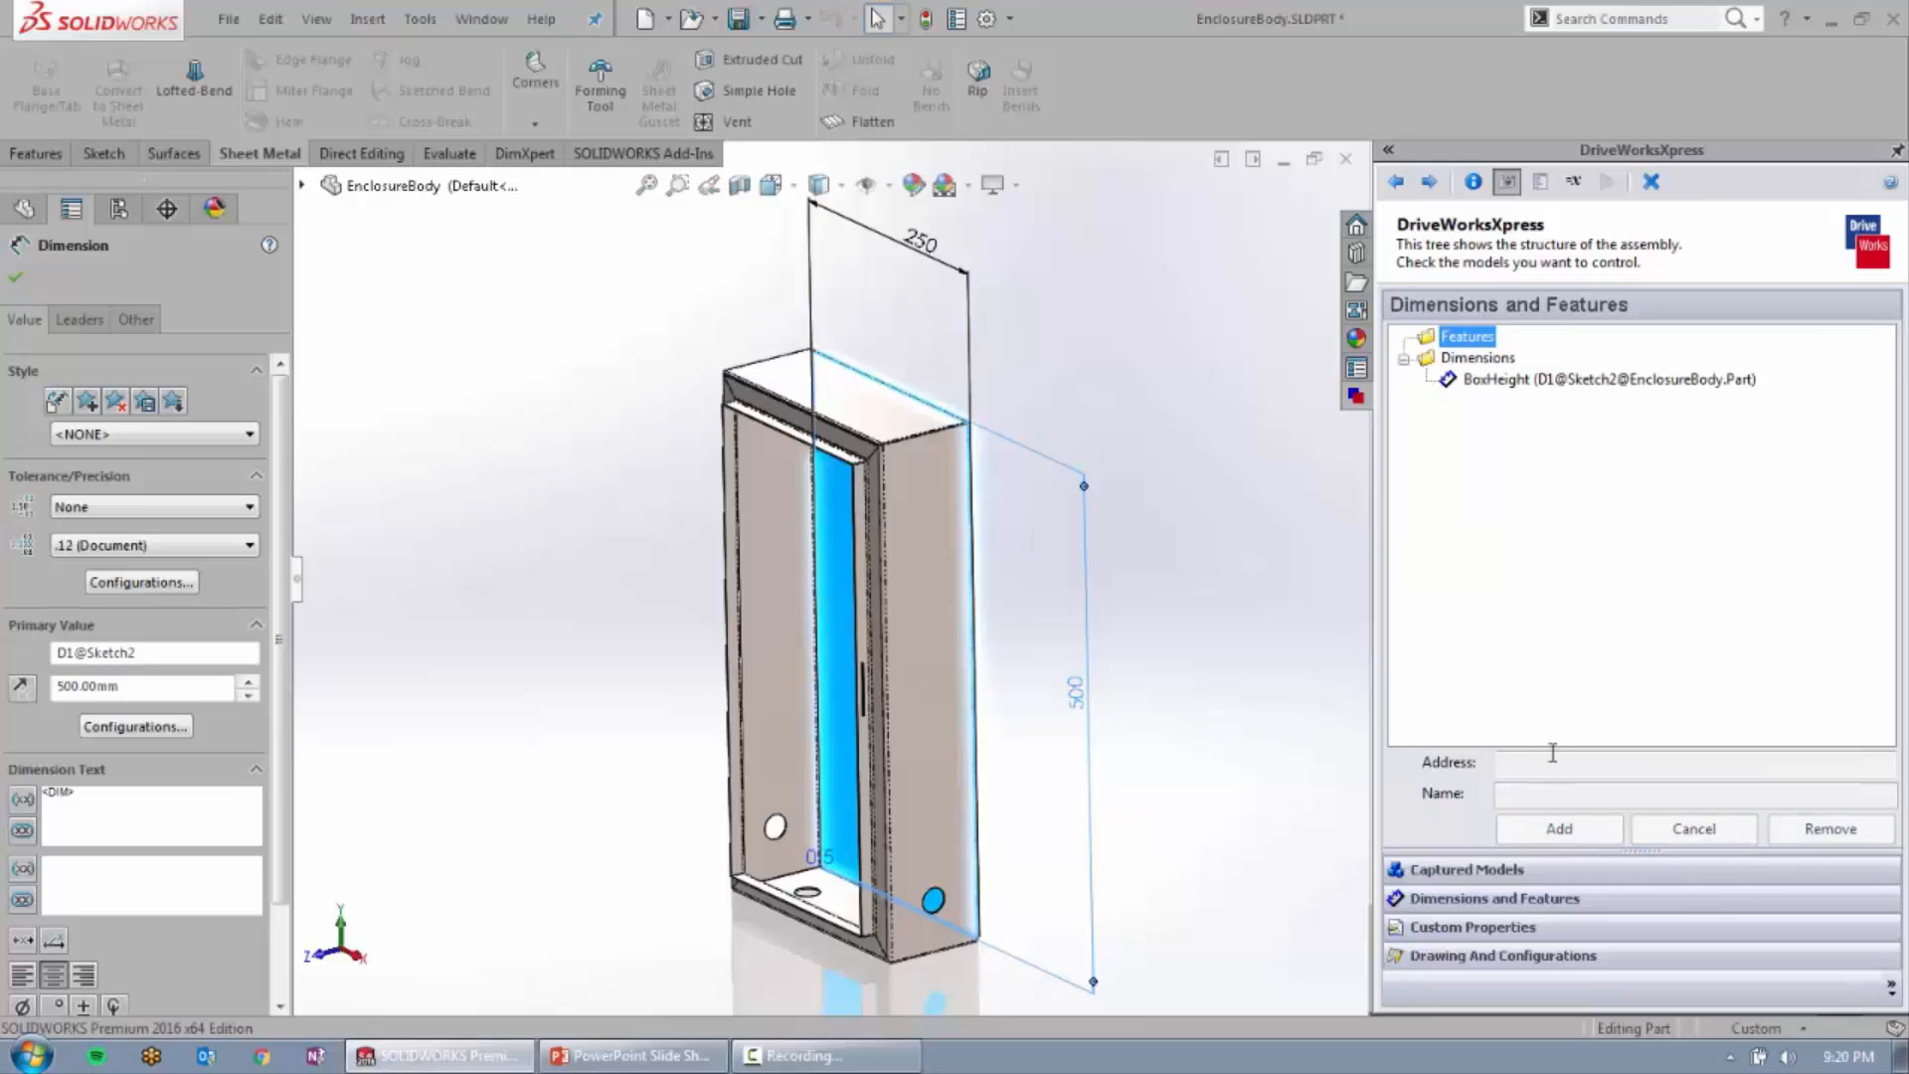
Step: Capture the width dimension of the EnclosureBack feature under the name BoxWidth
left_click(943, 267)
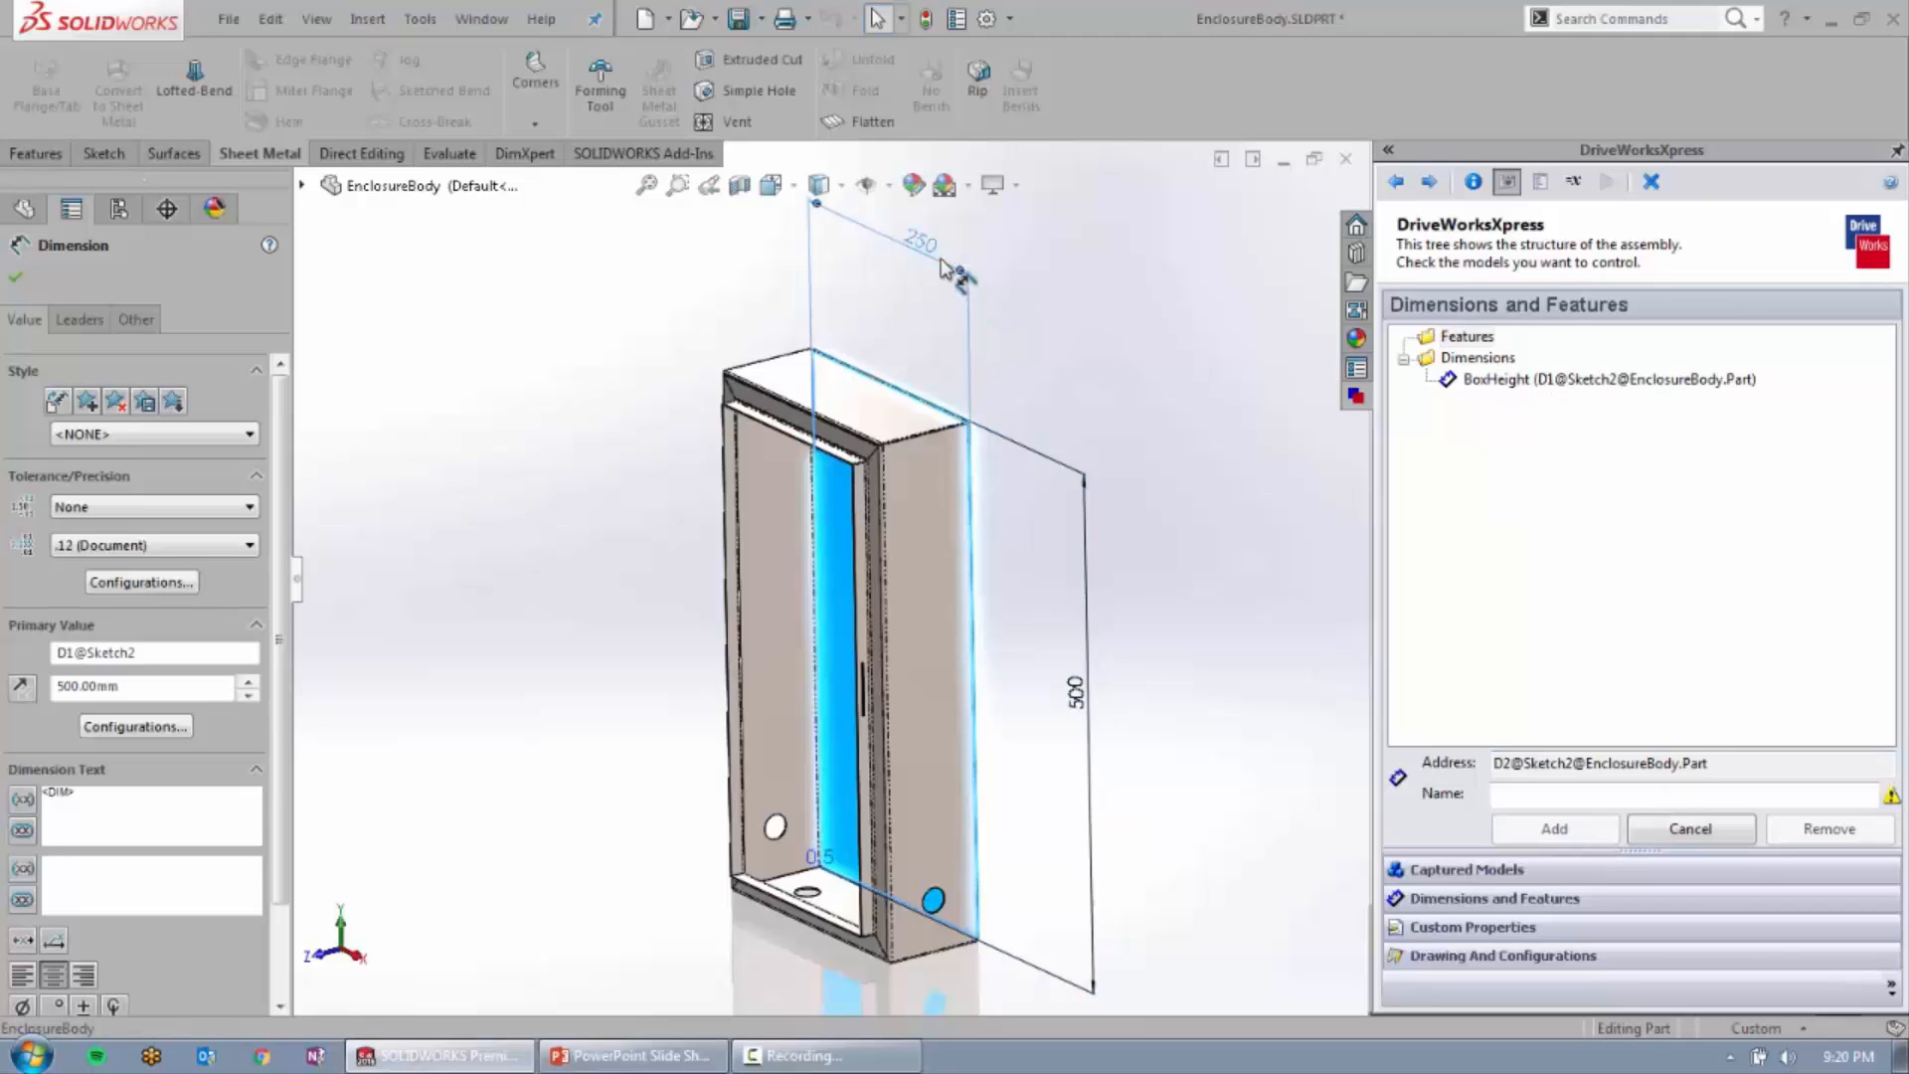
left_click(1593, 796)
type("BoxWidth")
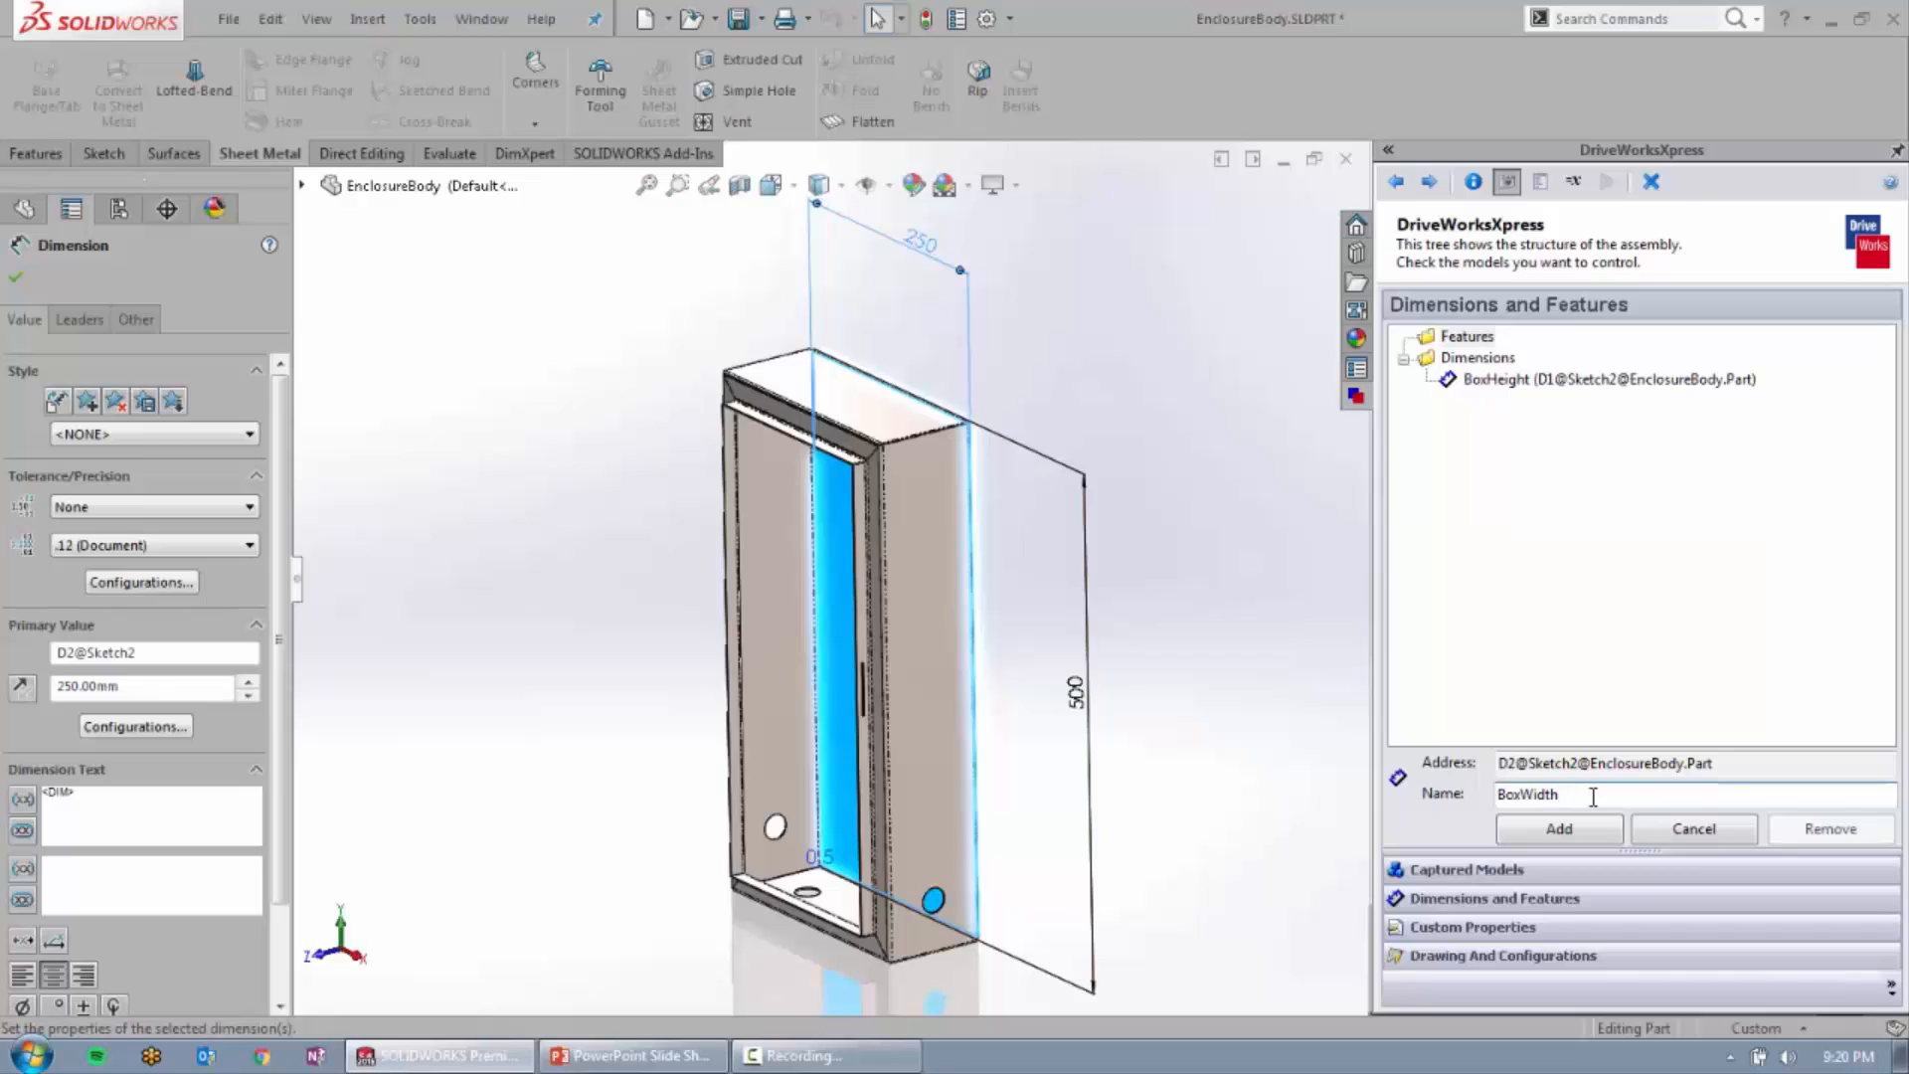
left_click(1518, 836)
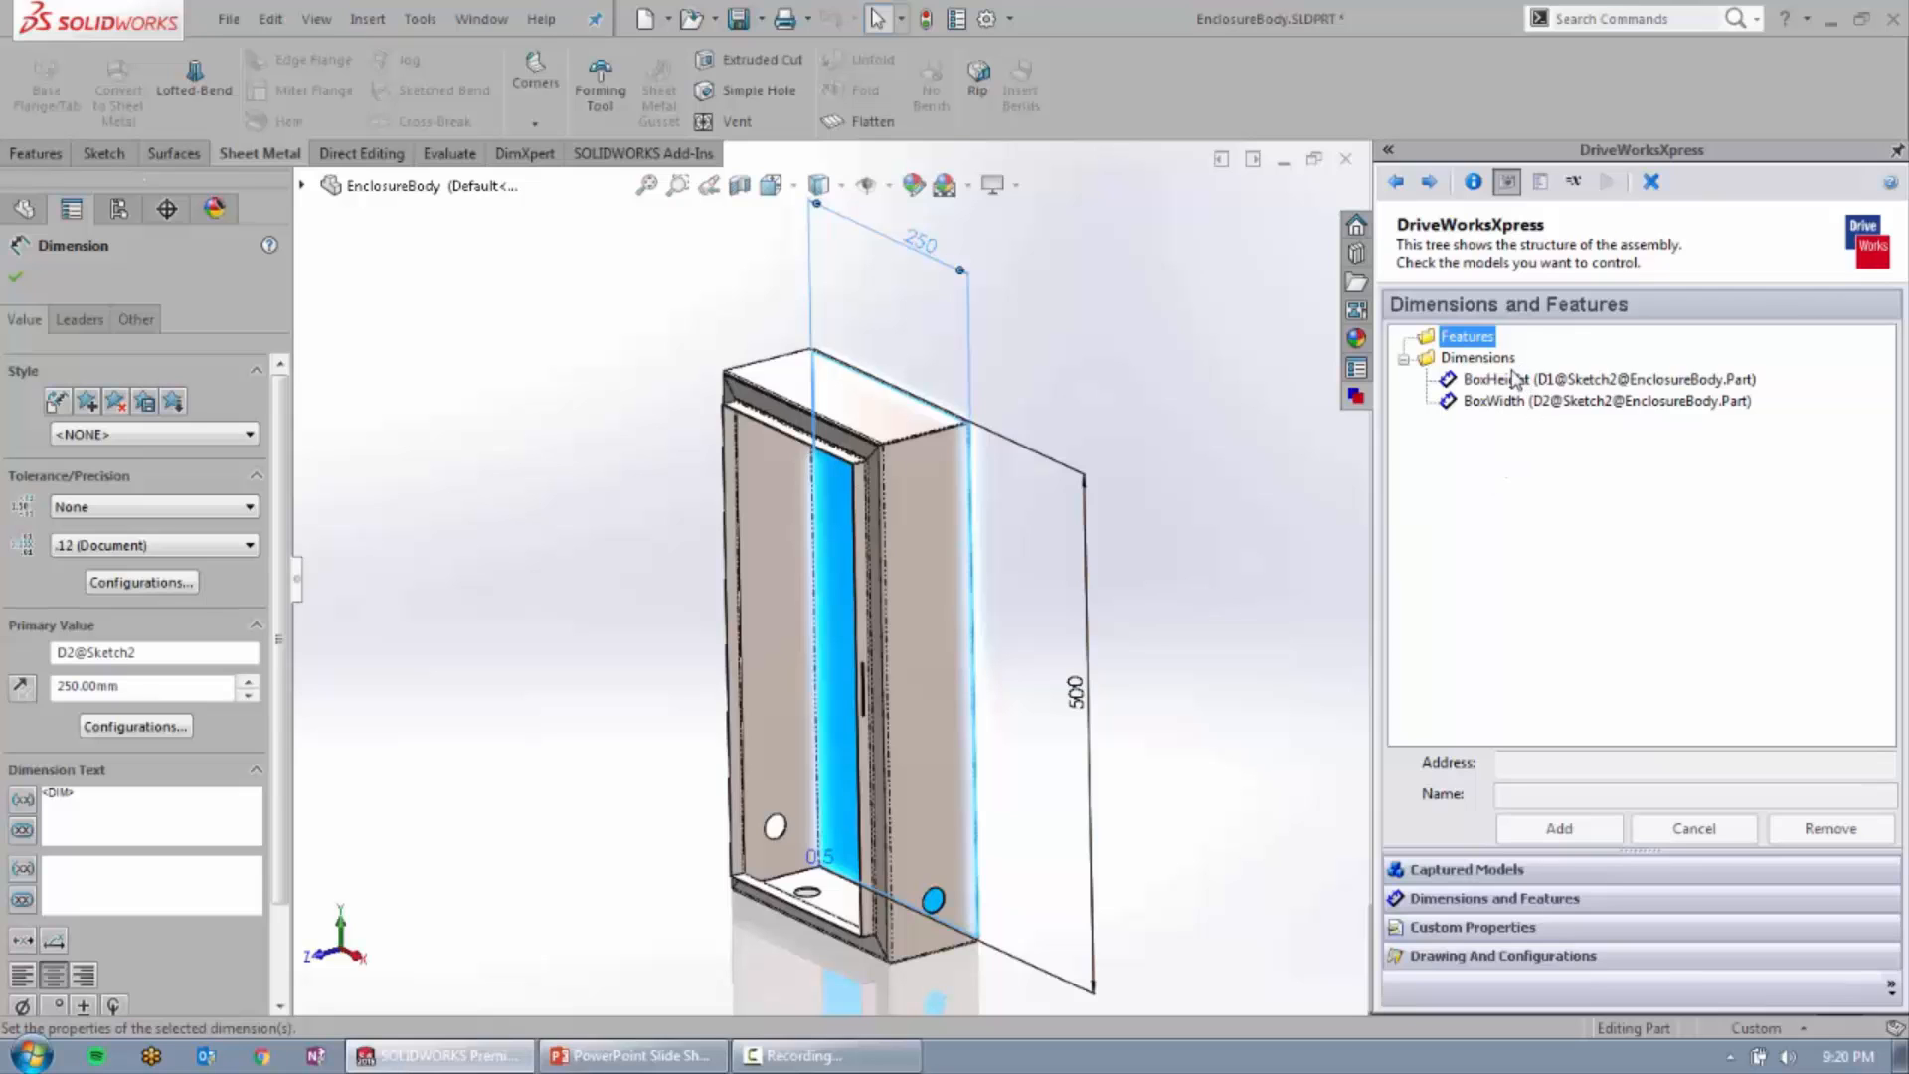
Step: Capture the 100 mm depth dimension of the EnclosureSides feature under the name BoxDepth
left_click(16, 279)
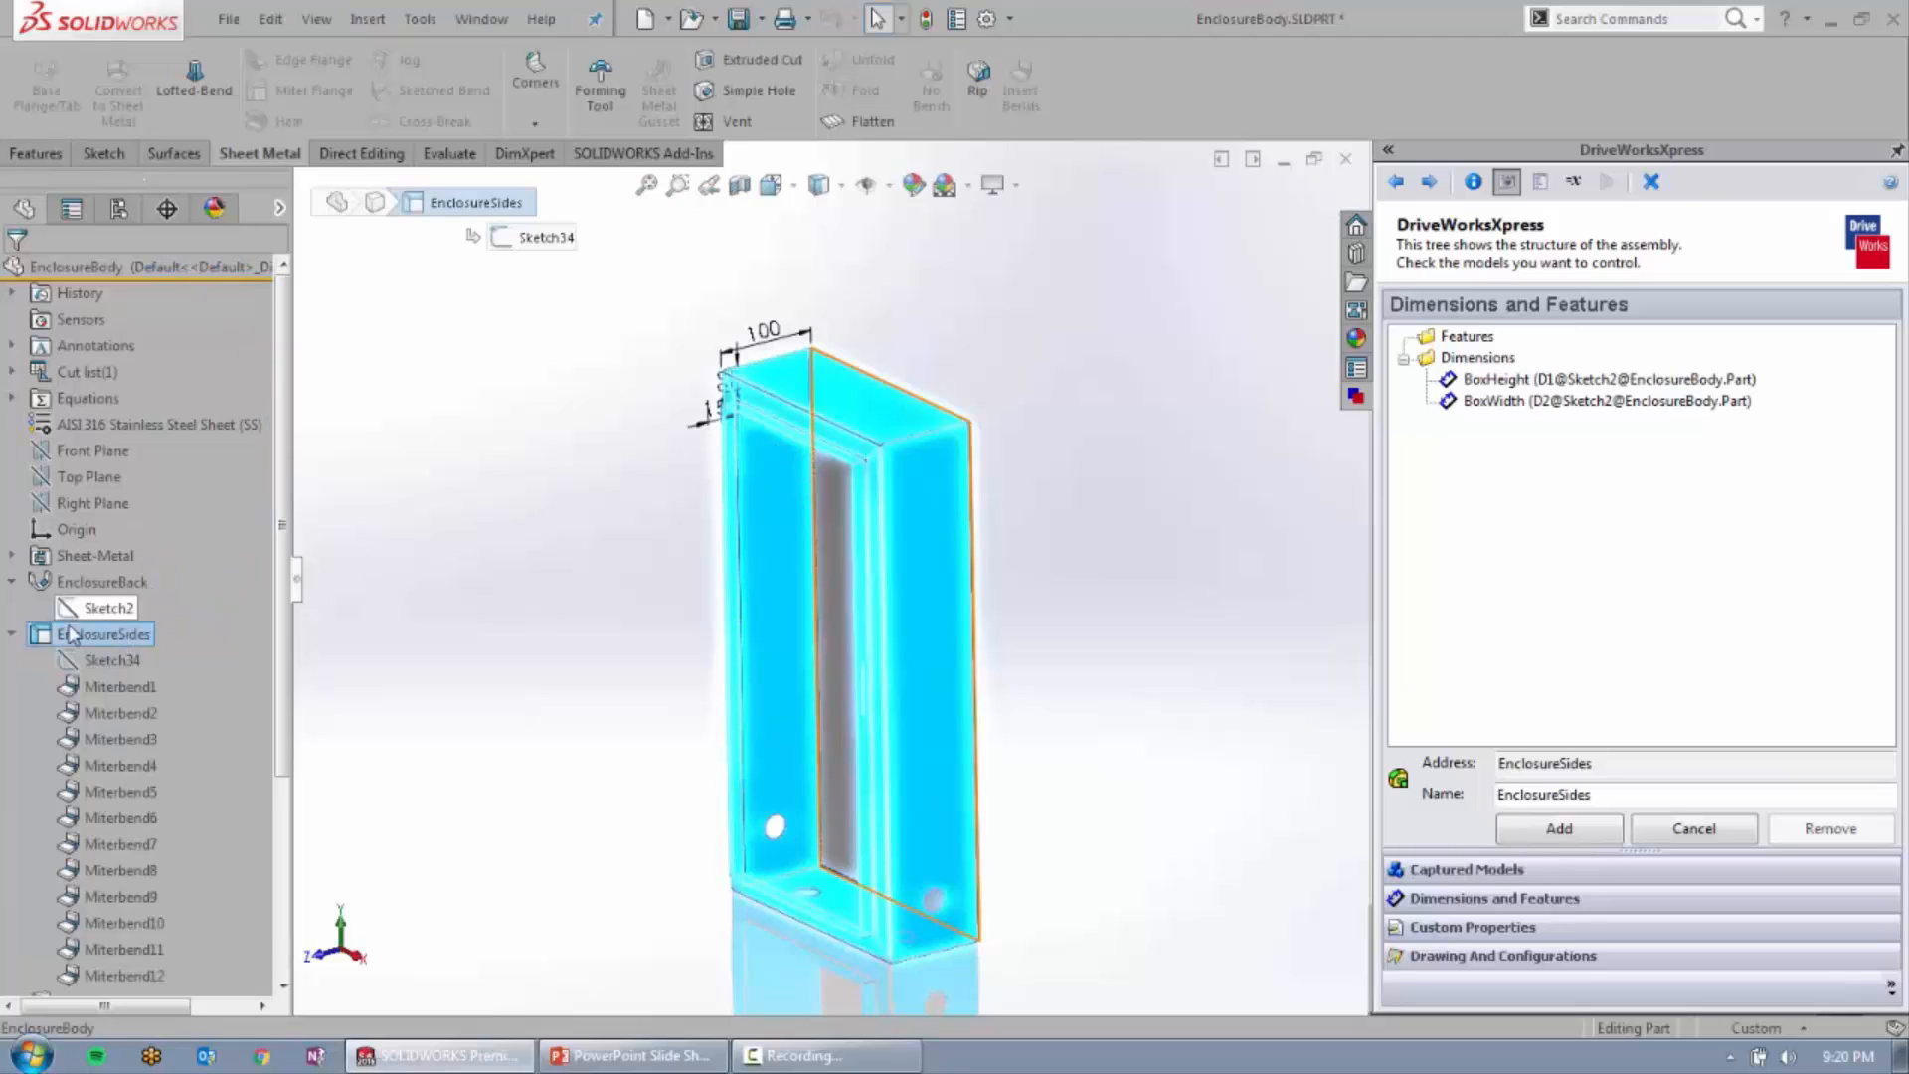
mouse_move(97, 630)
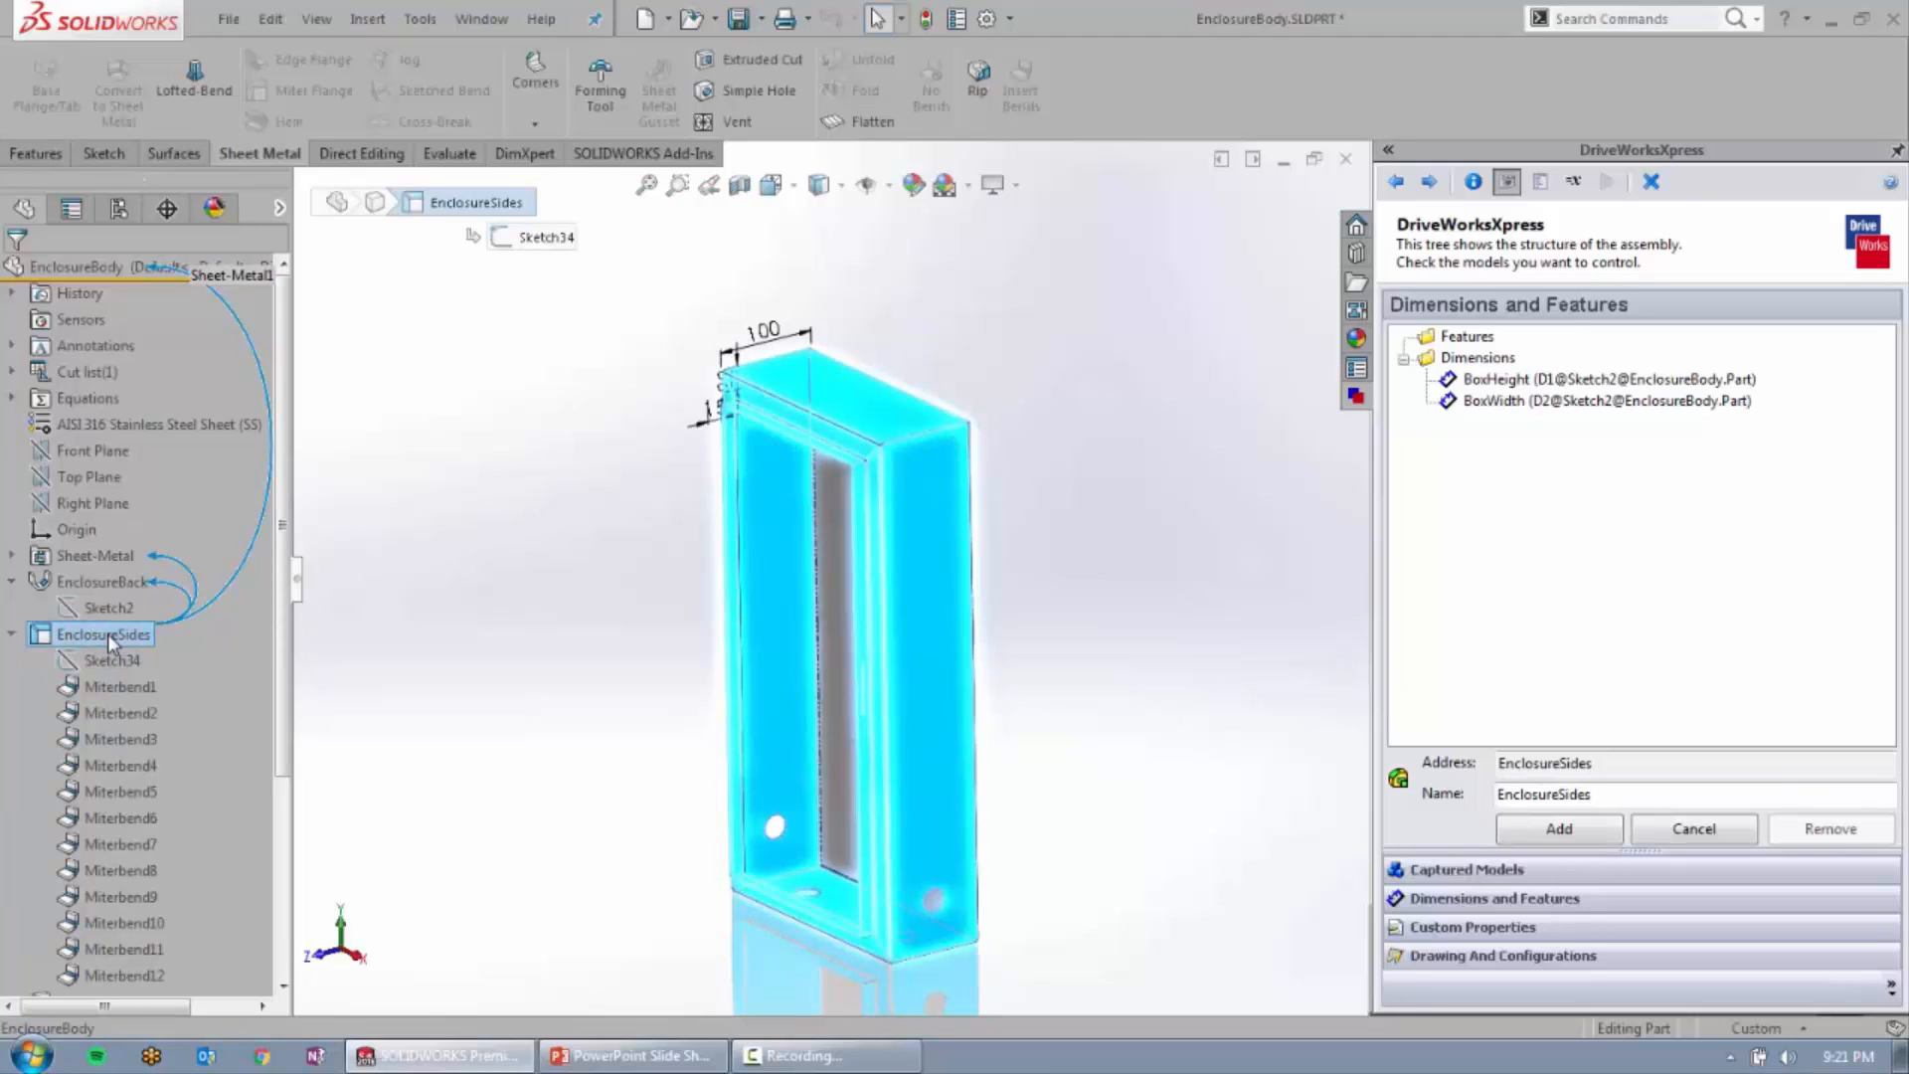
left_click(767, 341)
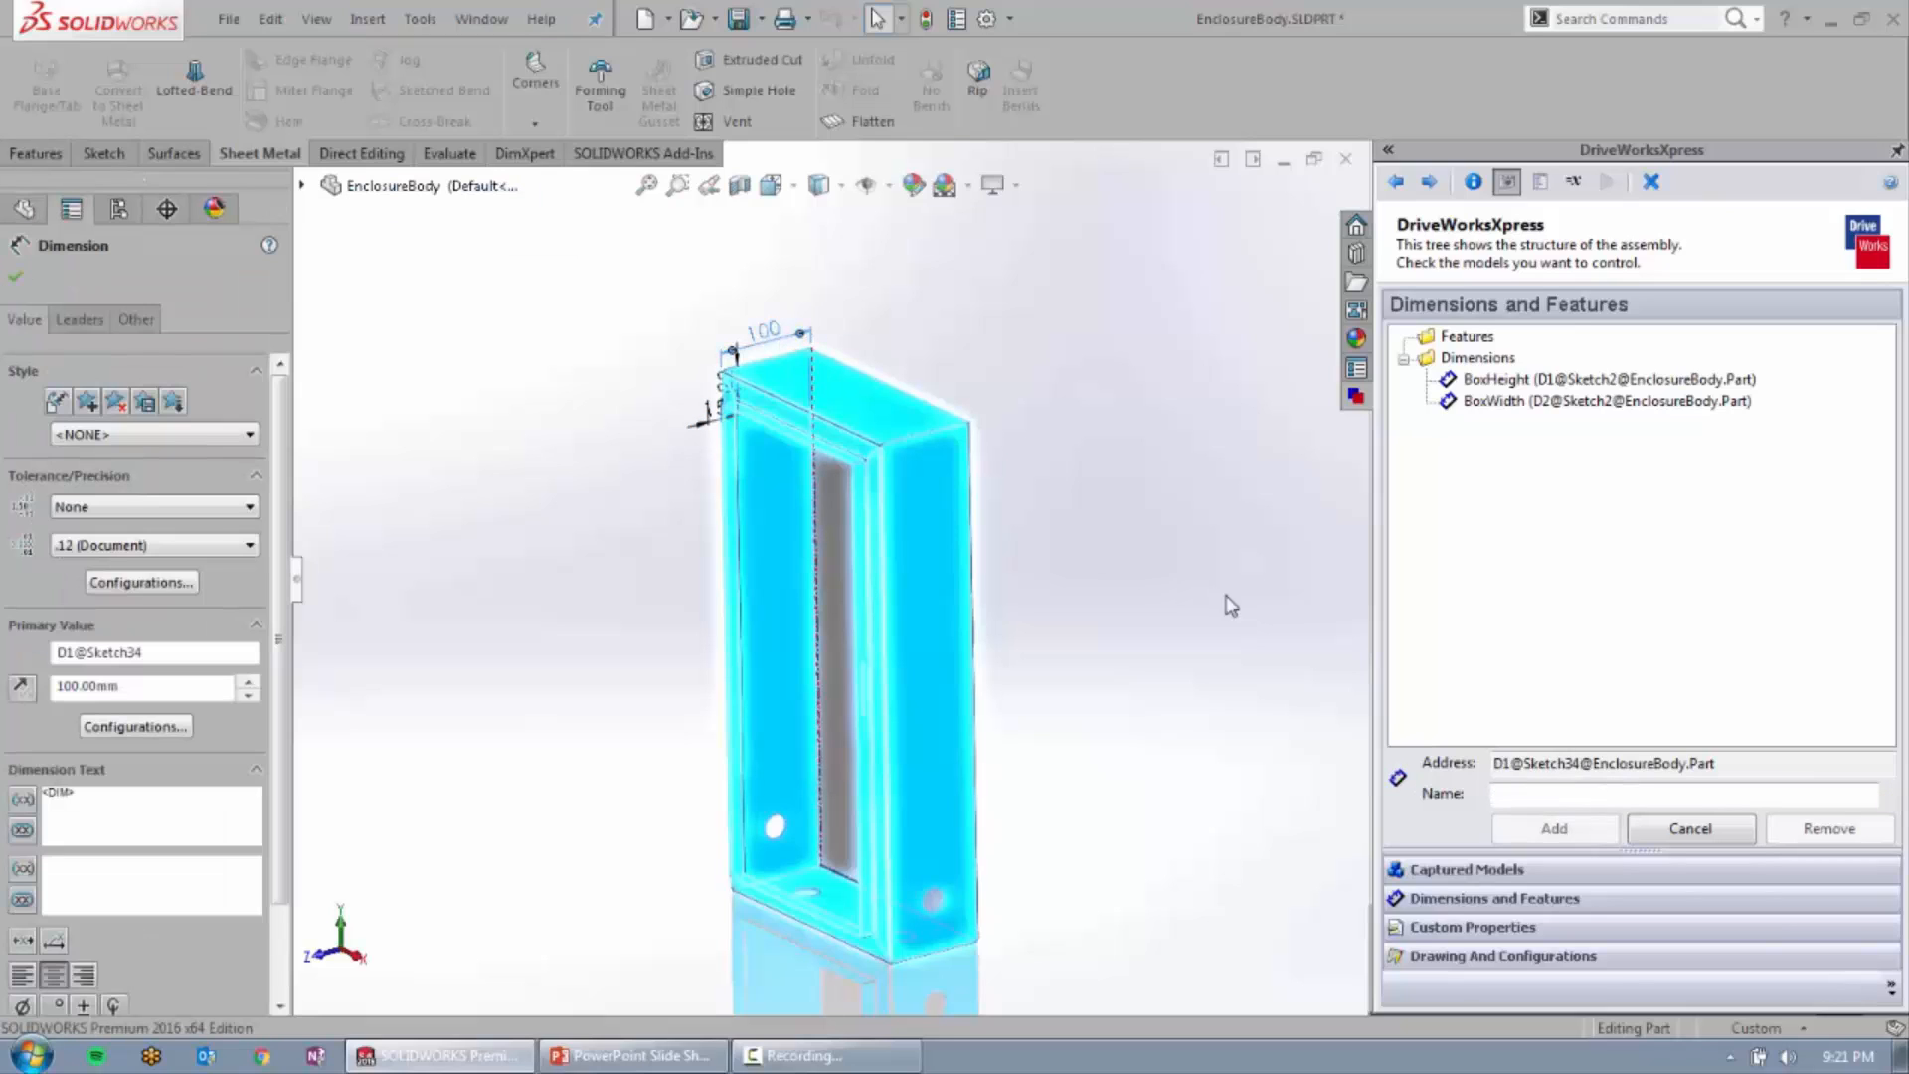
left_click(1505, 797)
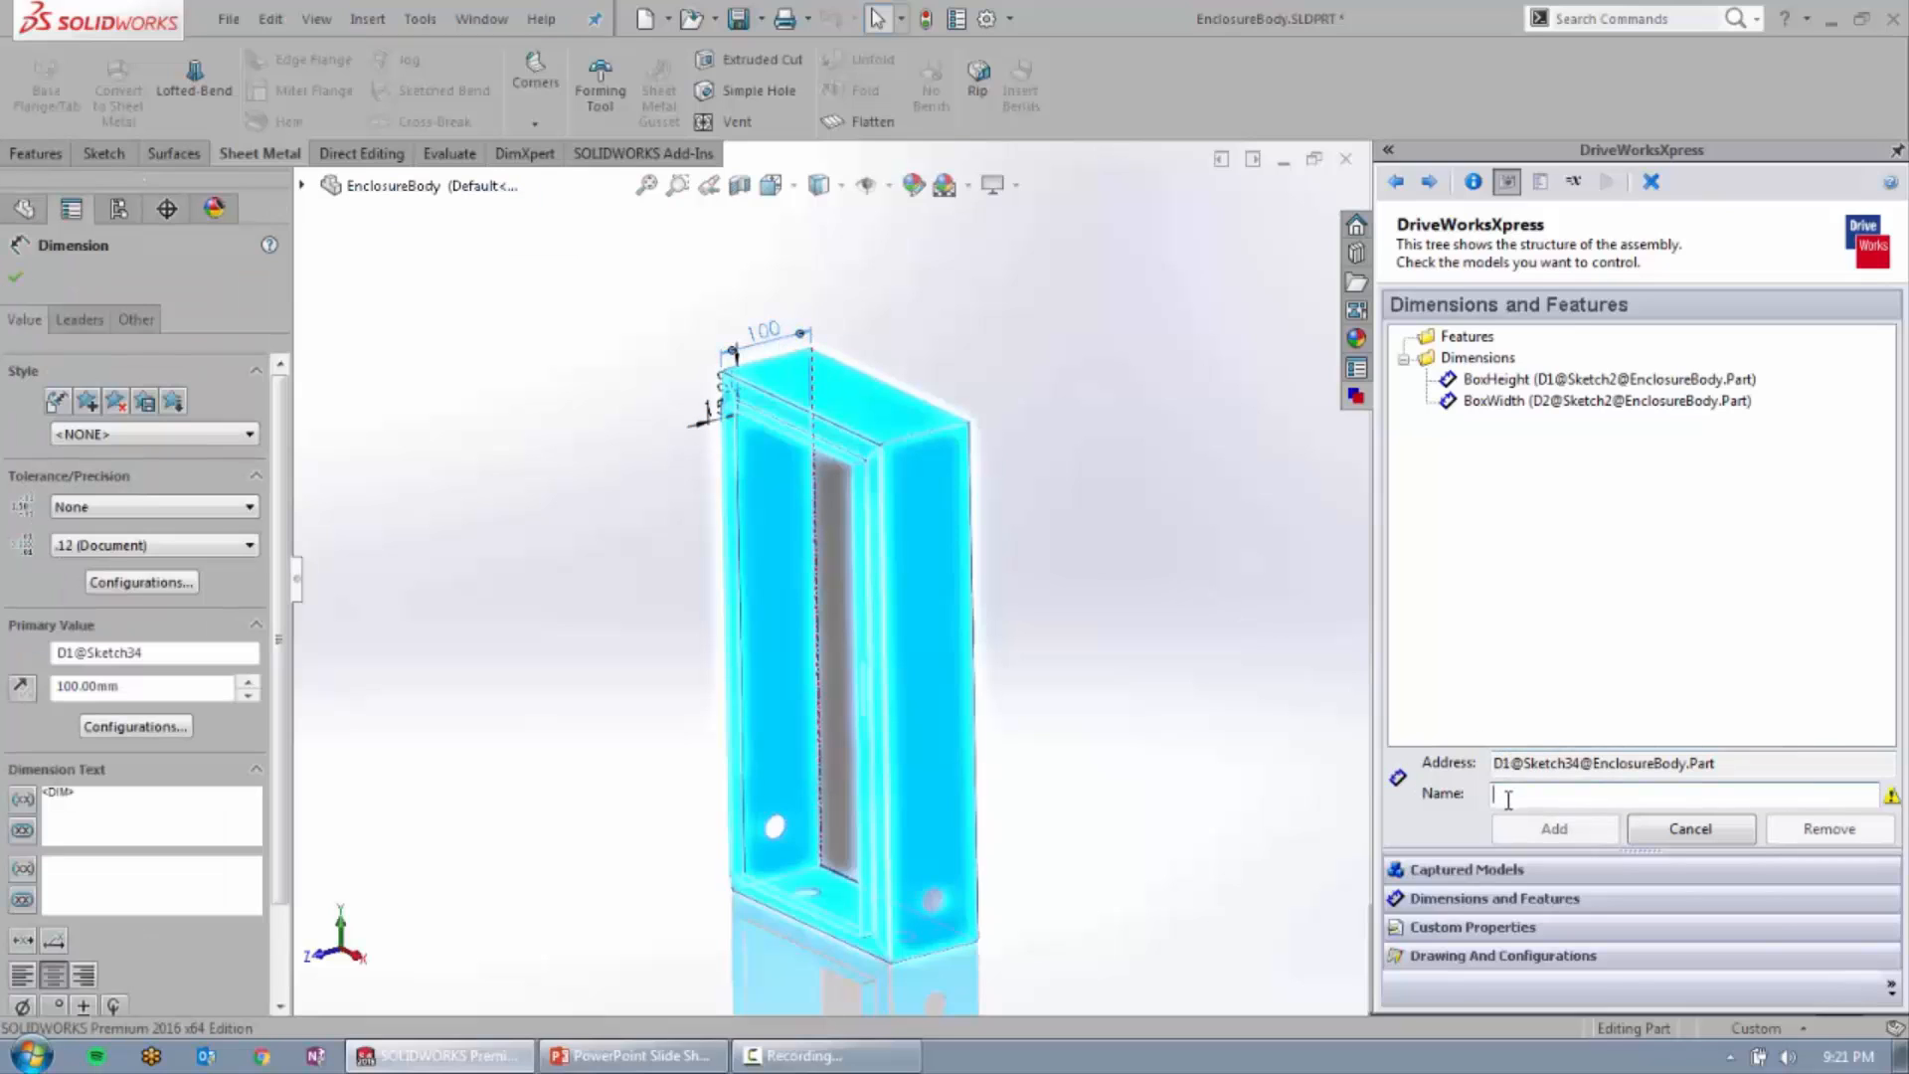
type("W")
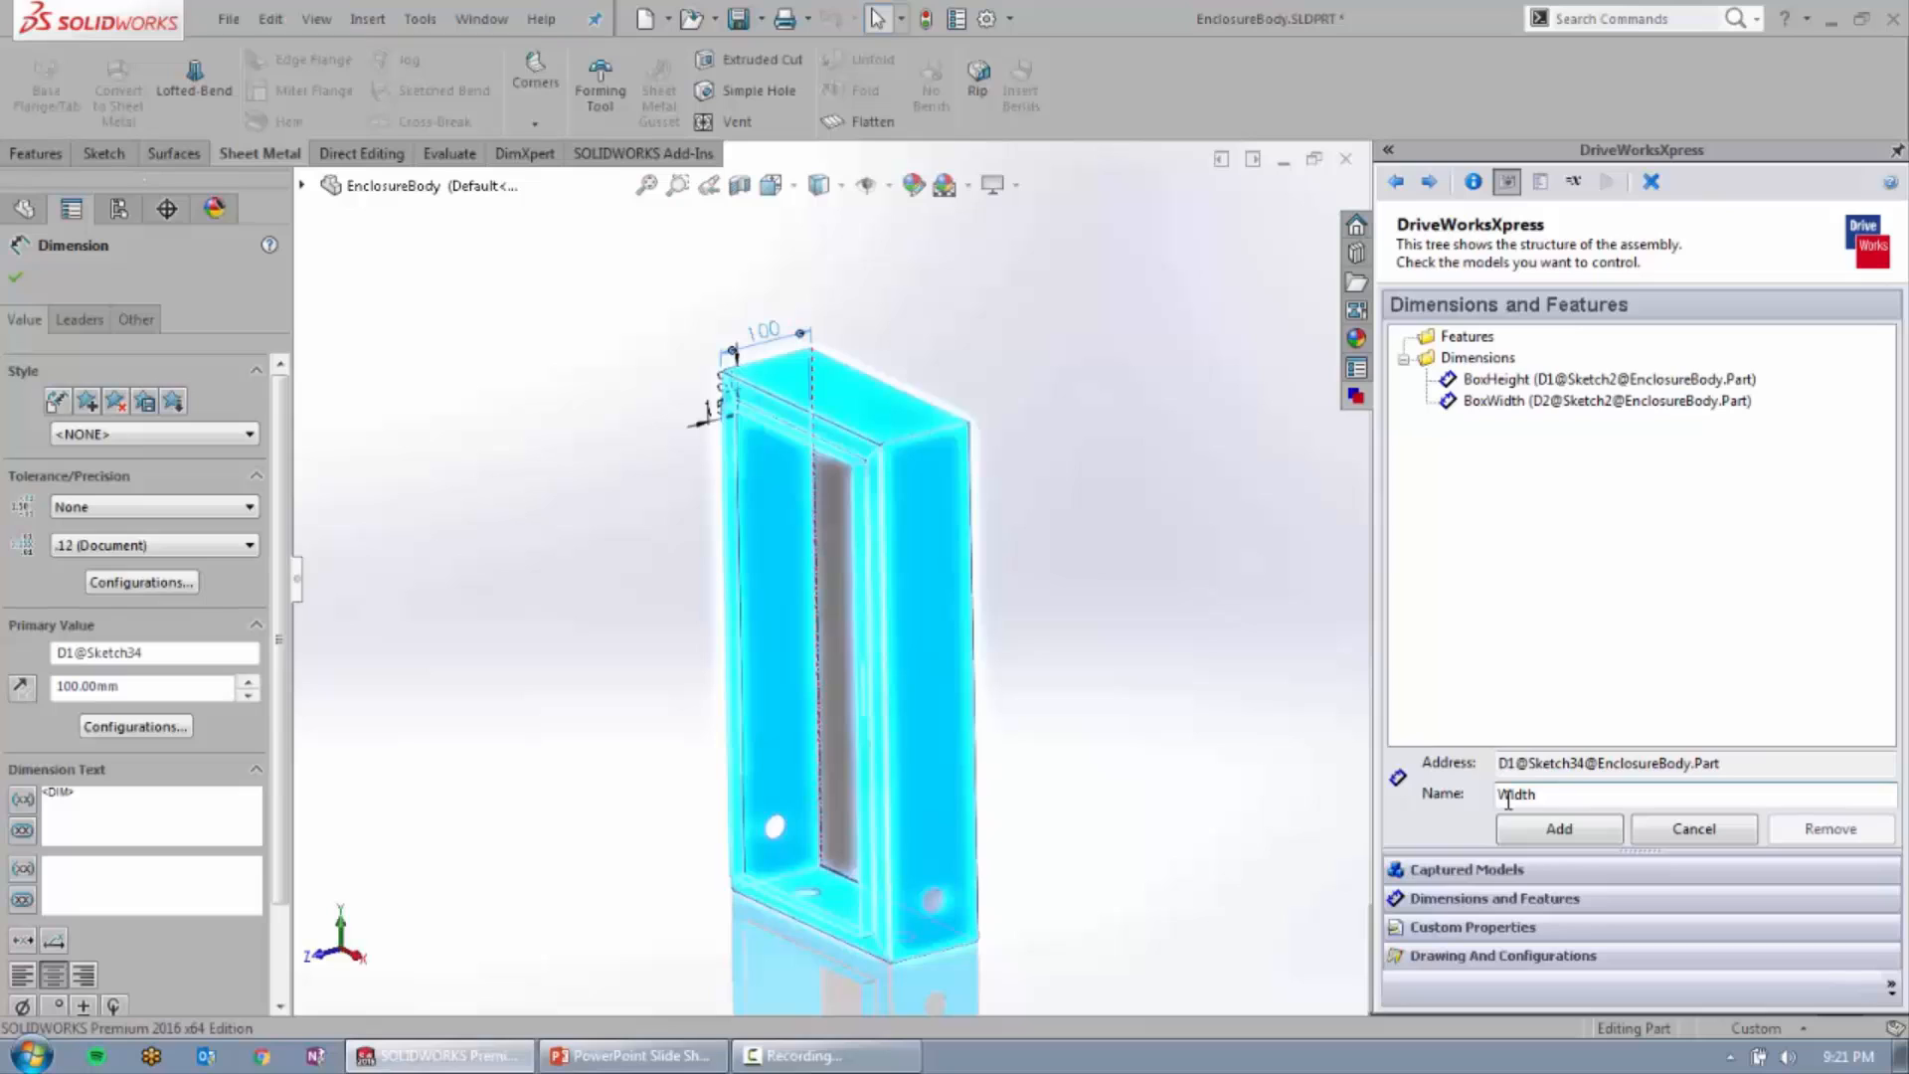
key("BackSpace")
type("BoxWidth")
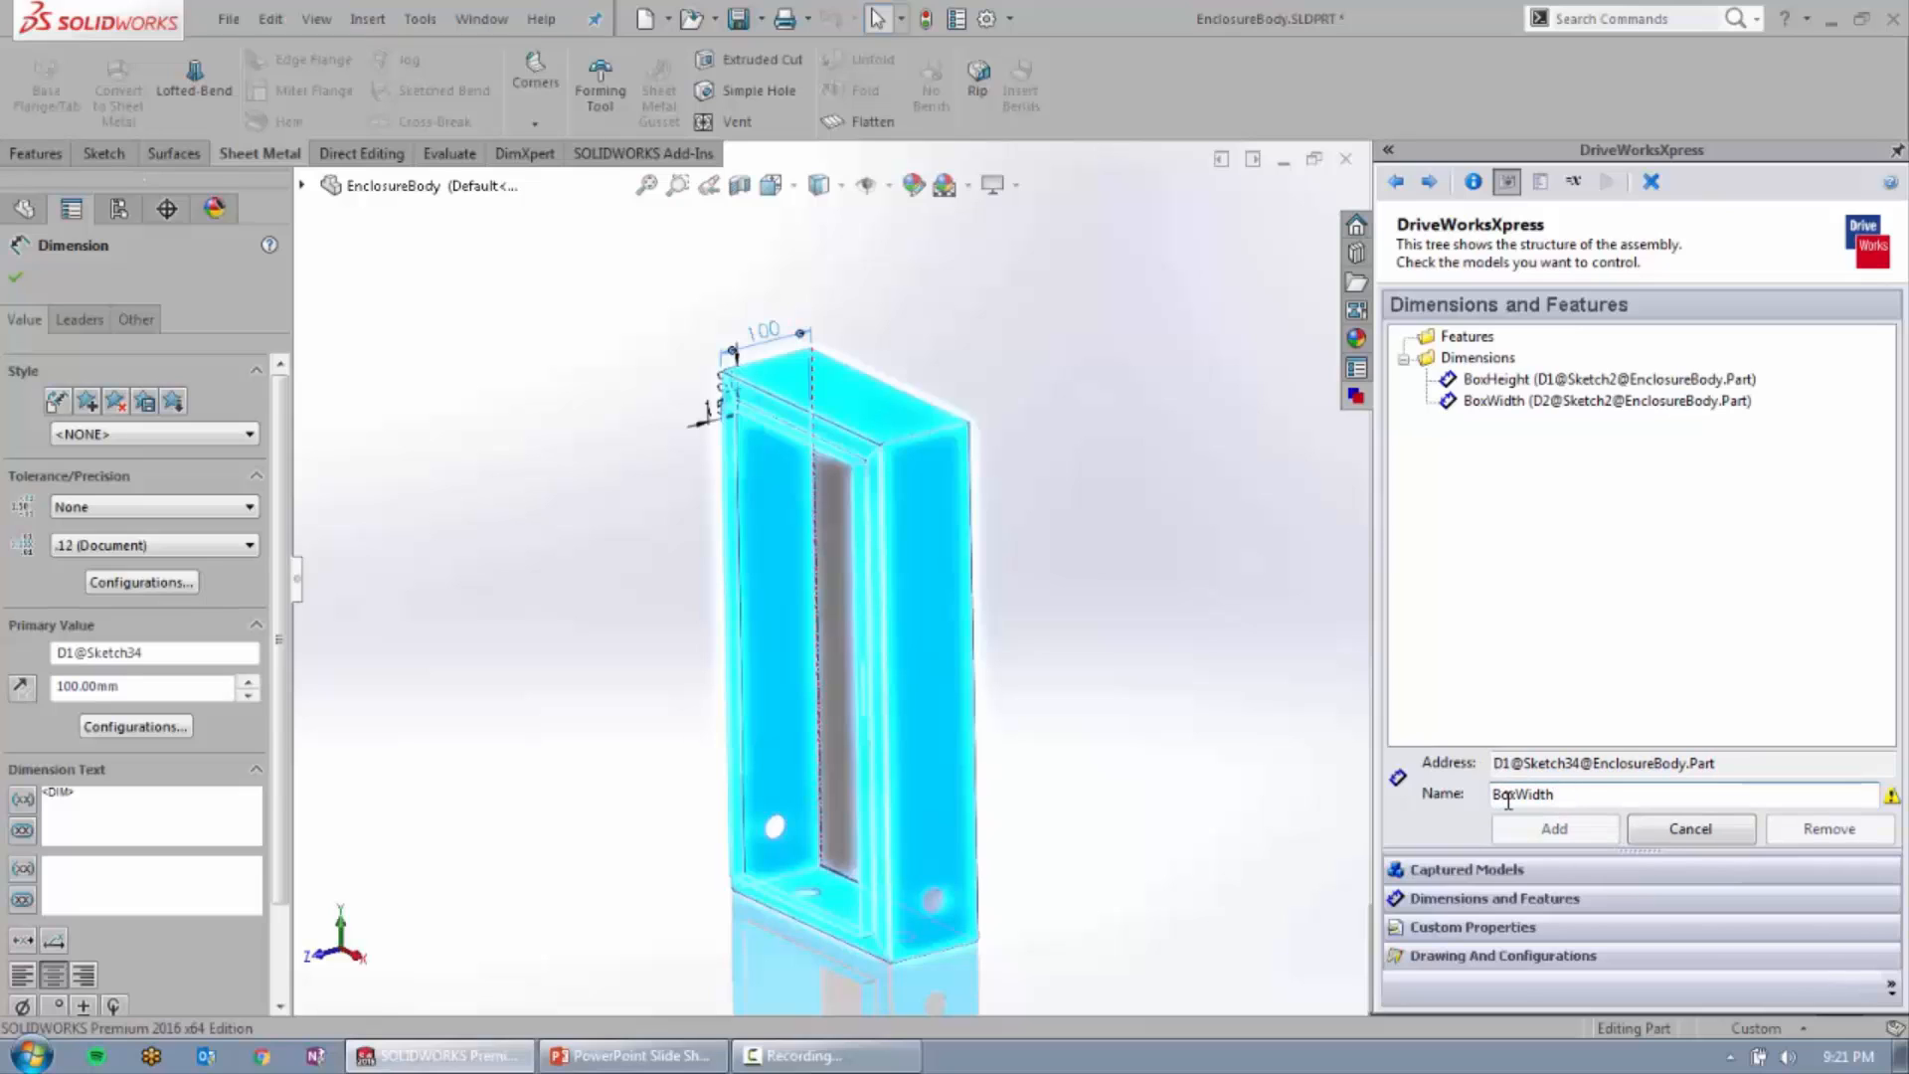
key("BackSpace")
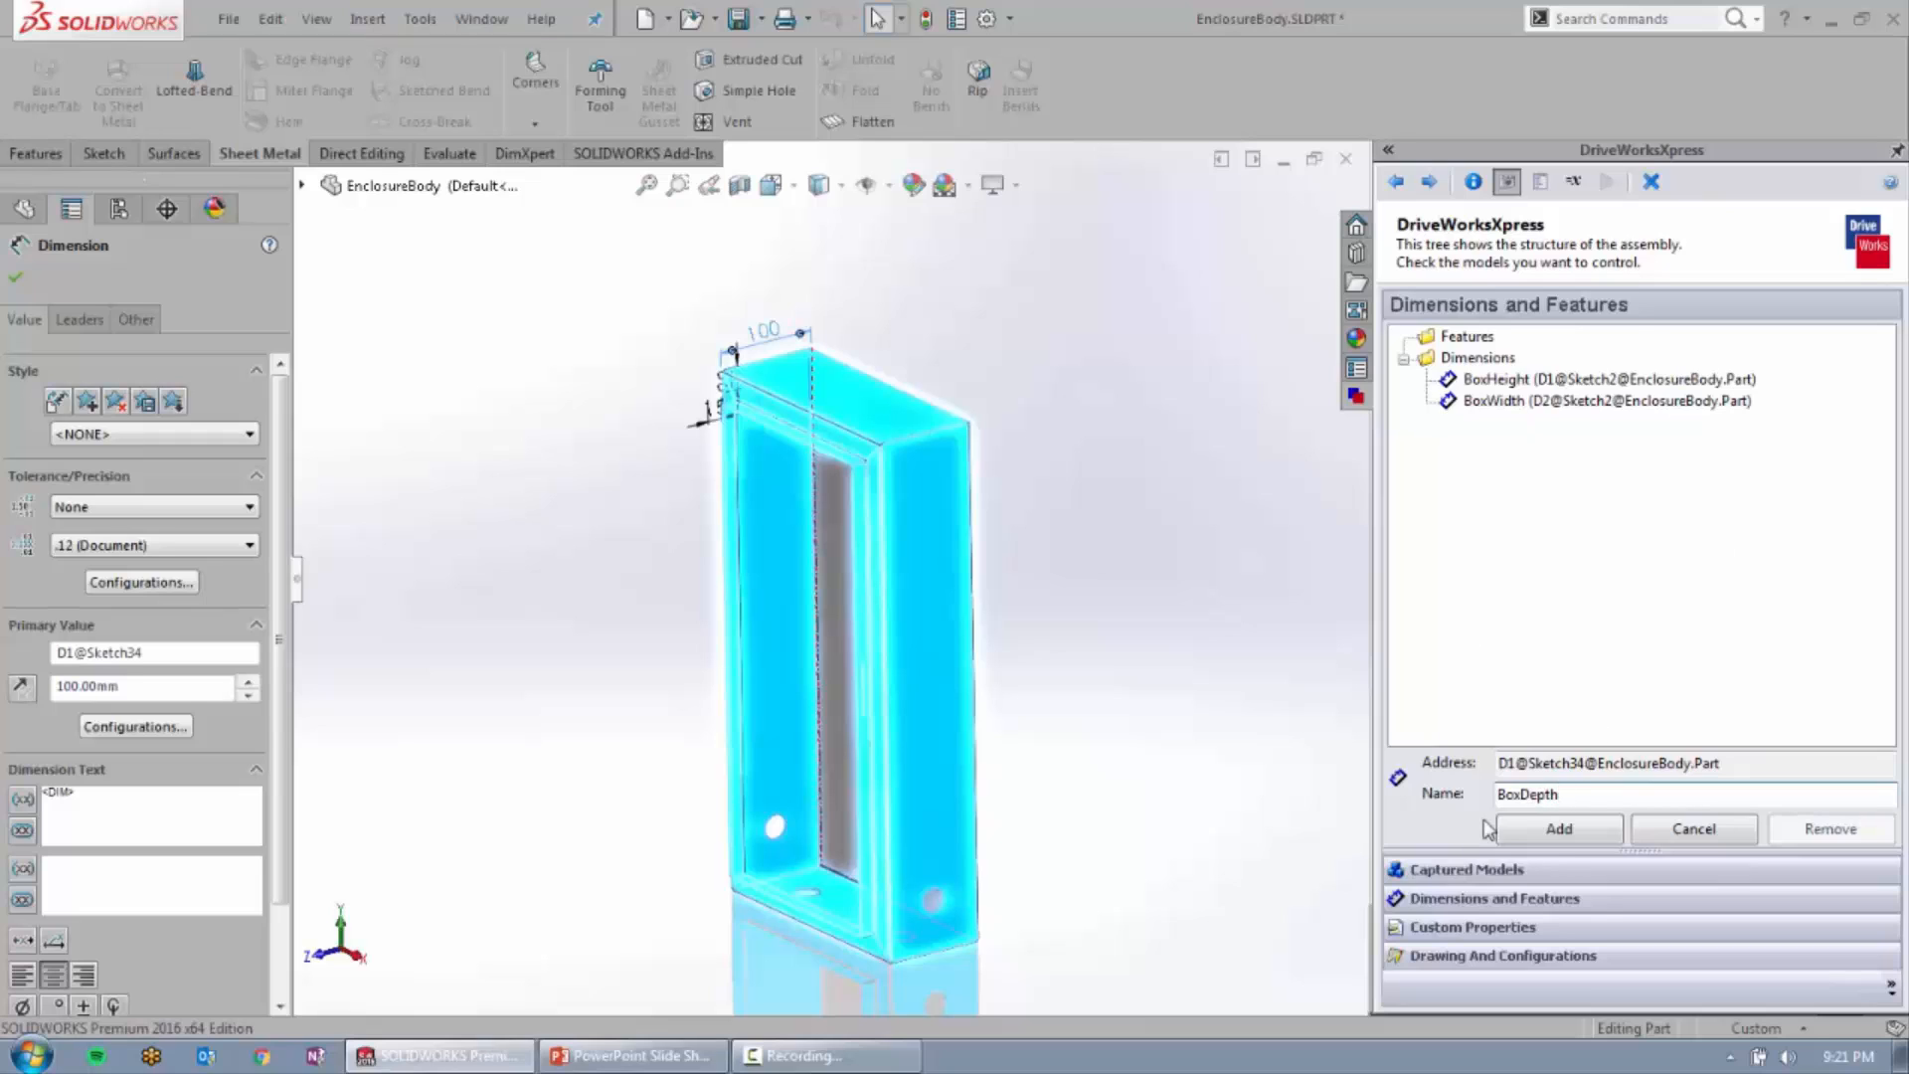
left_click(1557, 830)
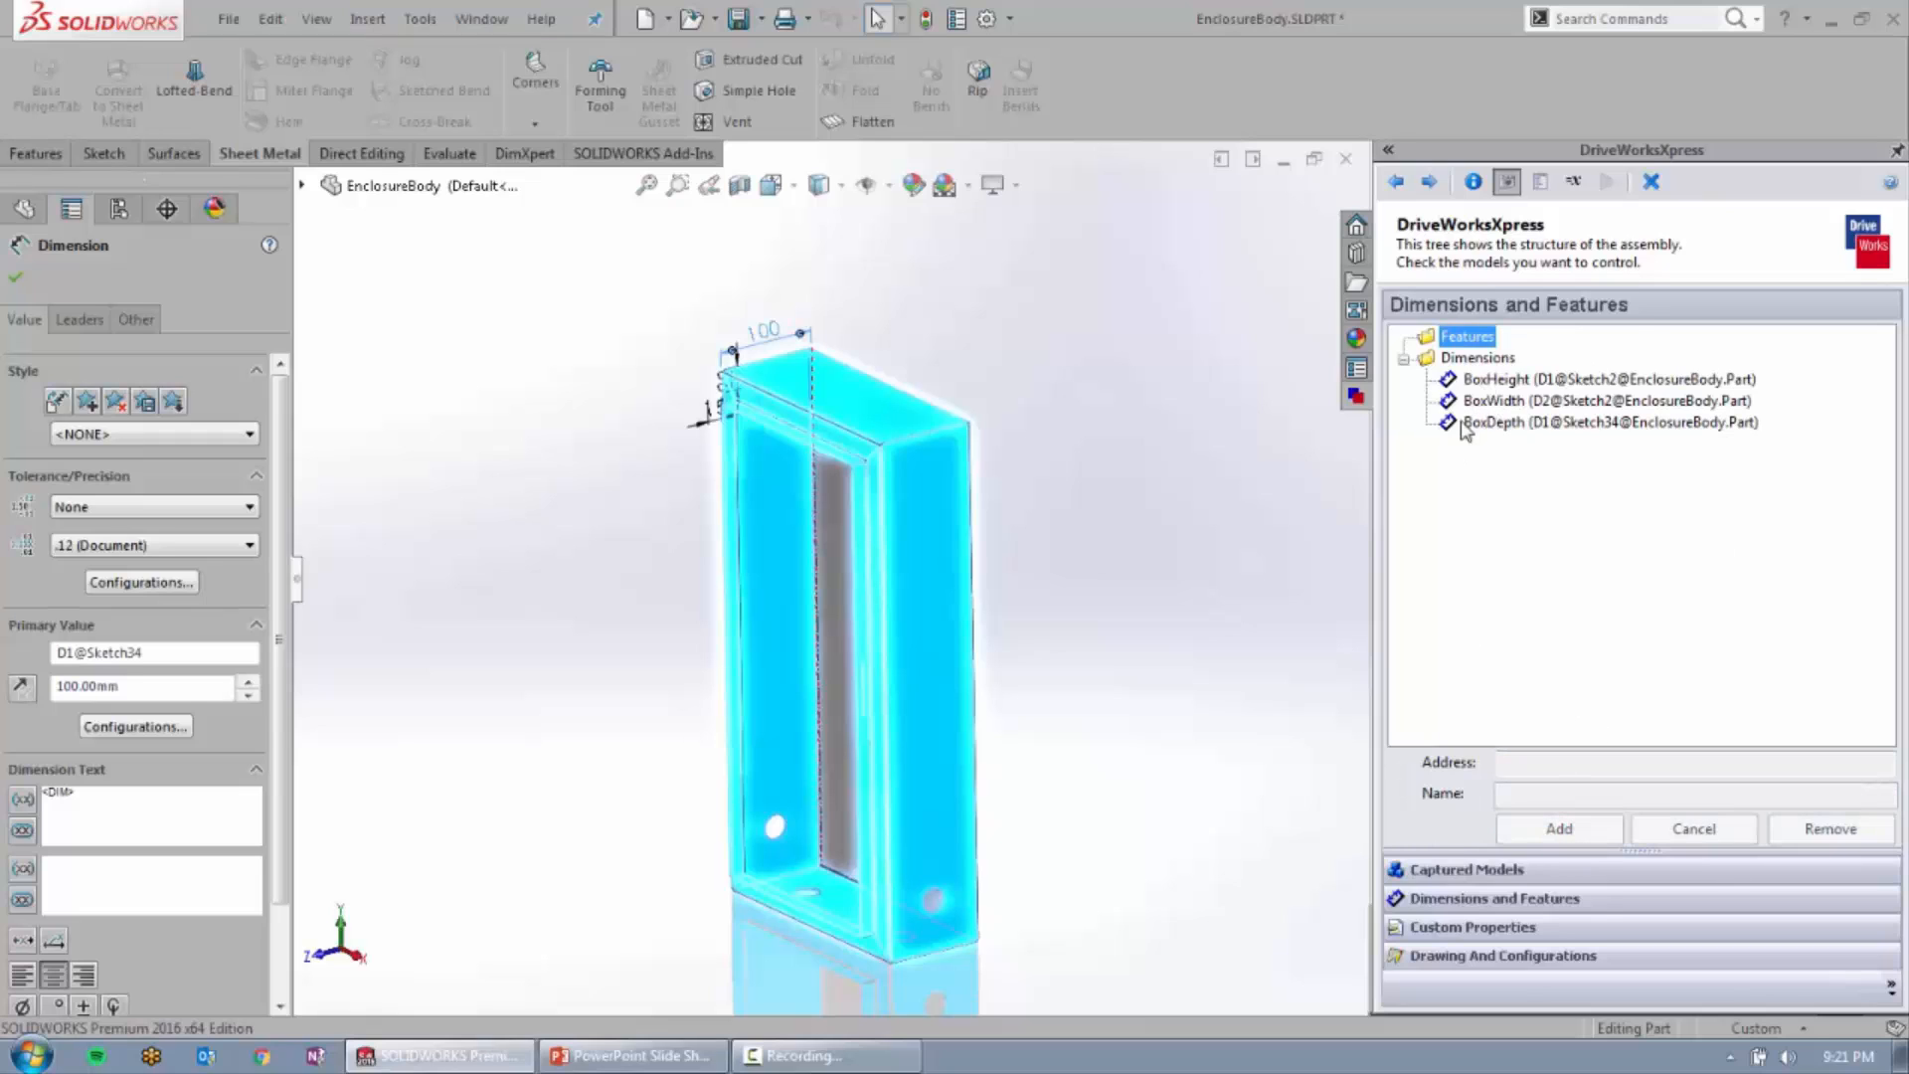
left_click(626, 701)
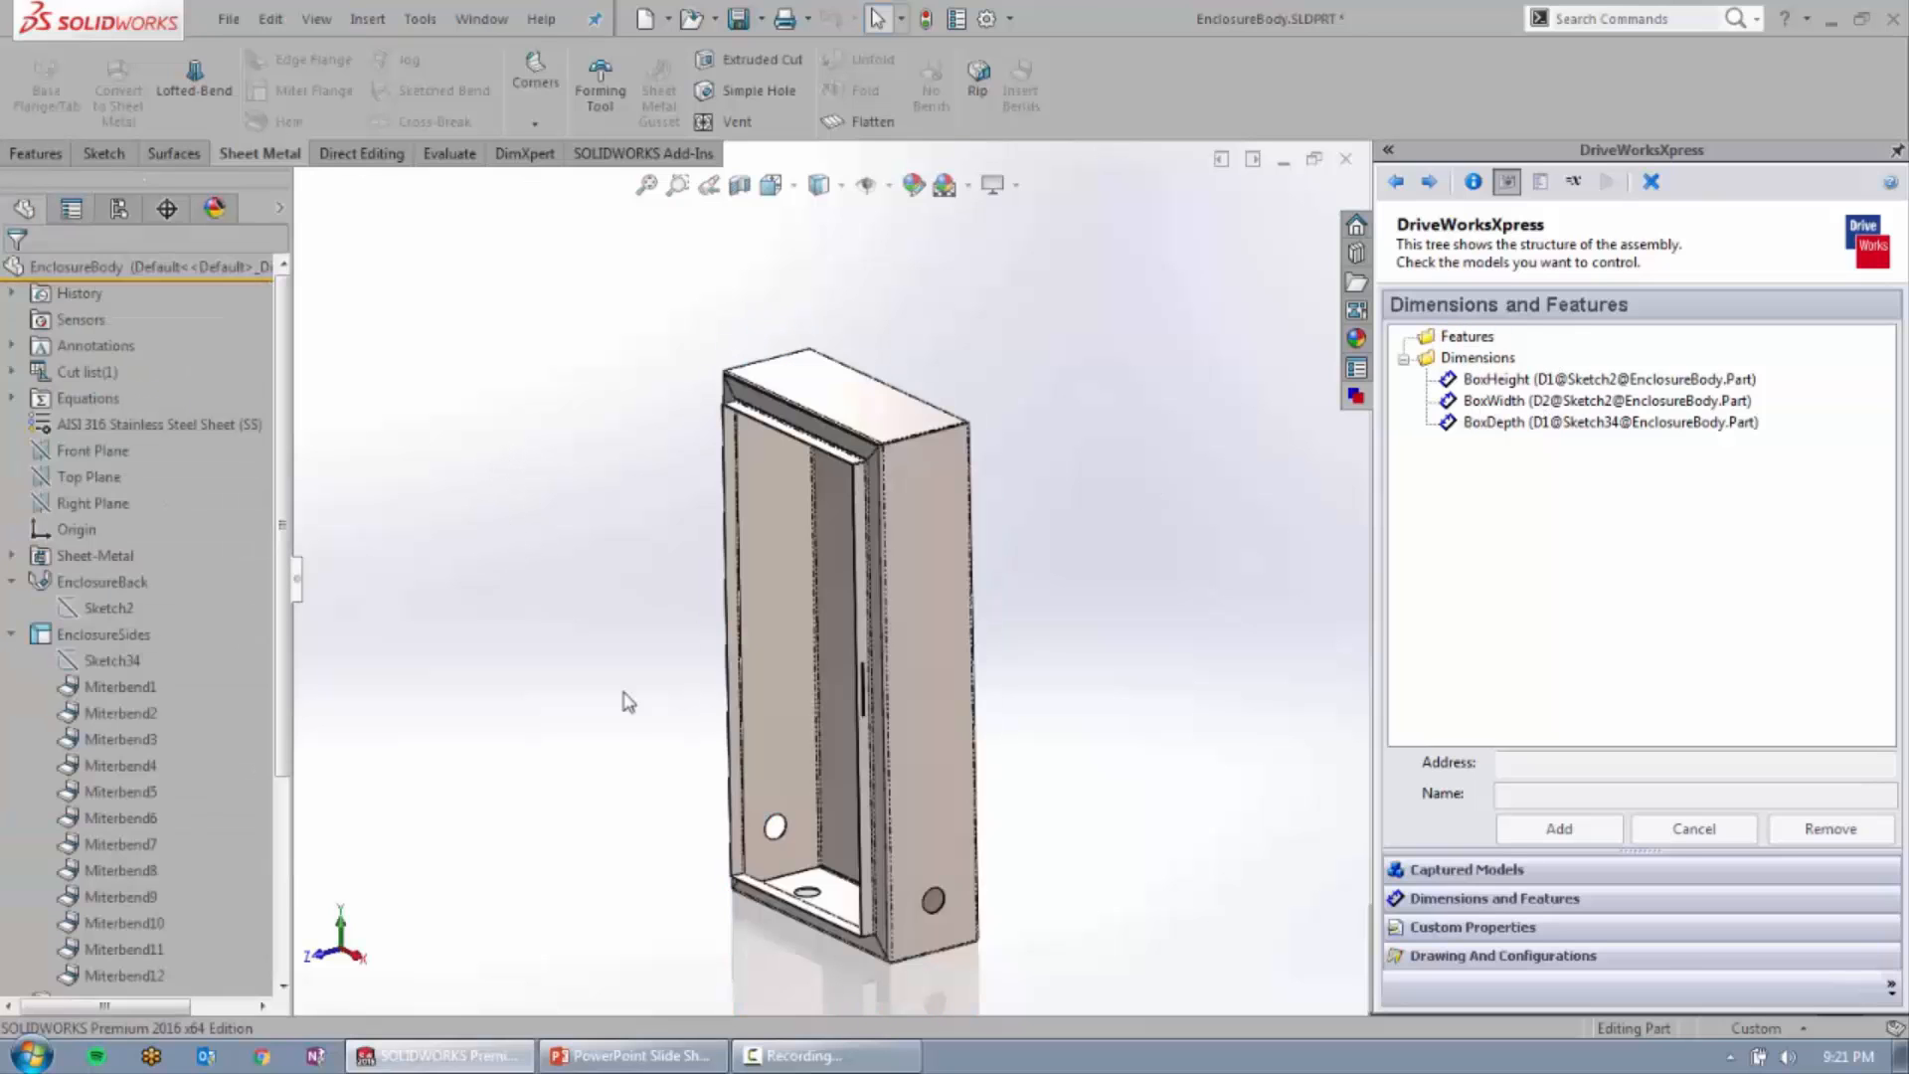
Step: Capture the InletGlandLeft and InletGlandRight features of the enclosure body under their own names
scroll(871, 868, "up", 2)
middle_click_drag(871, 869, 1010, 840)
scroll(776, 755, "down", 3)
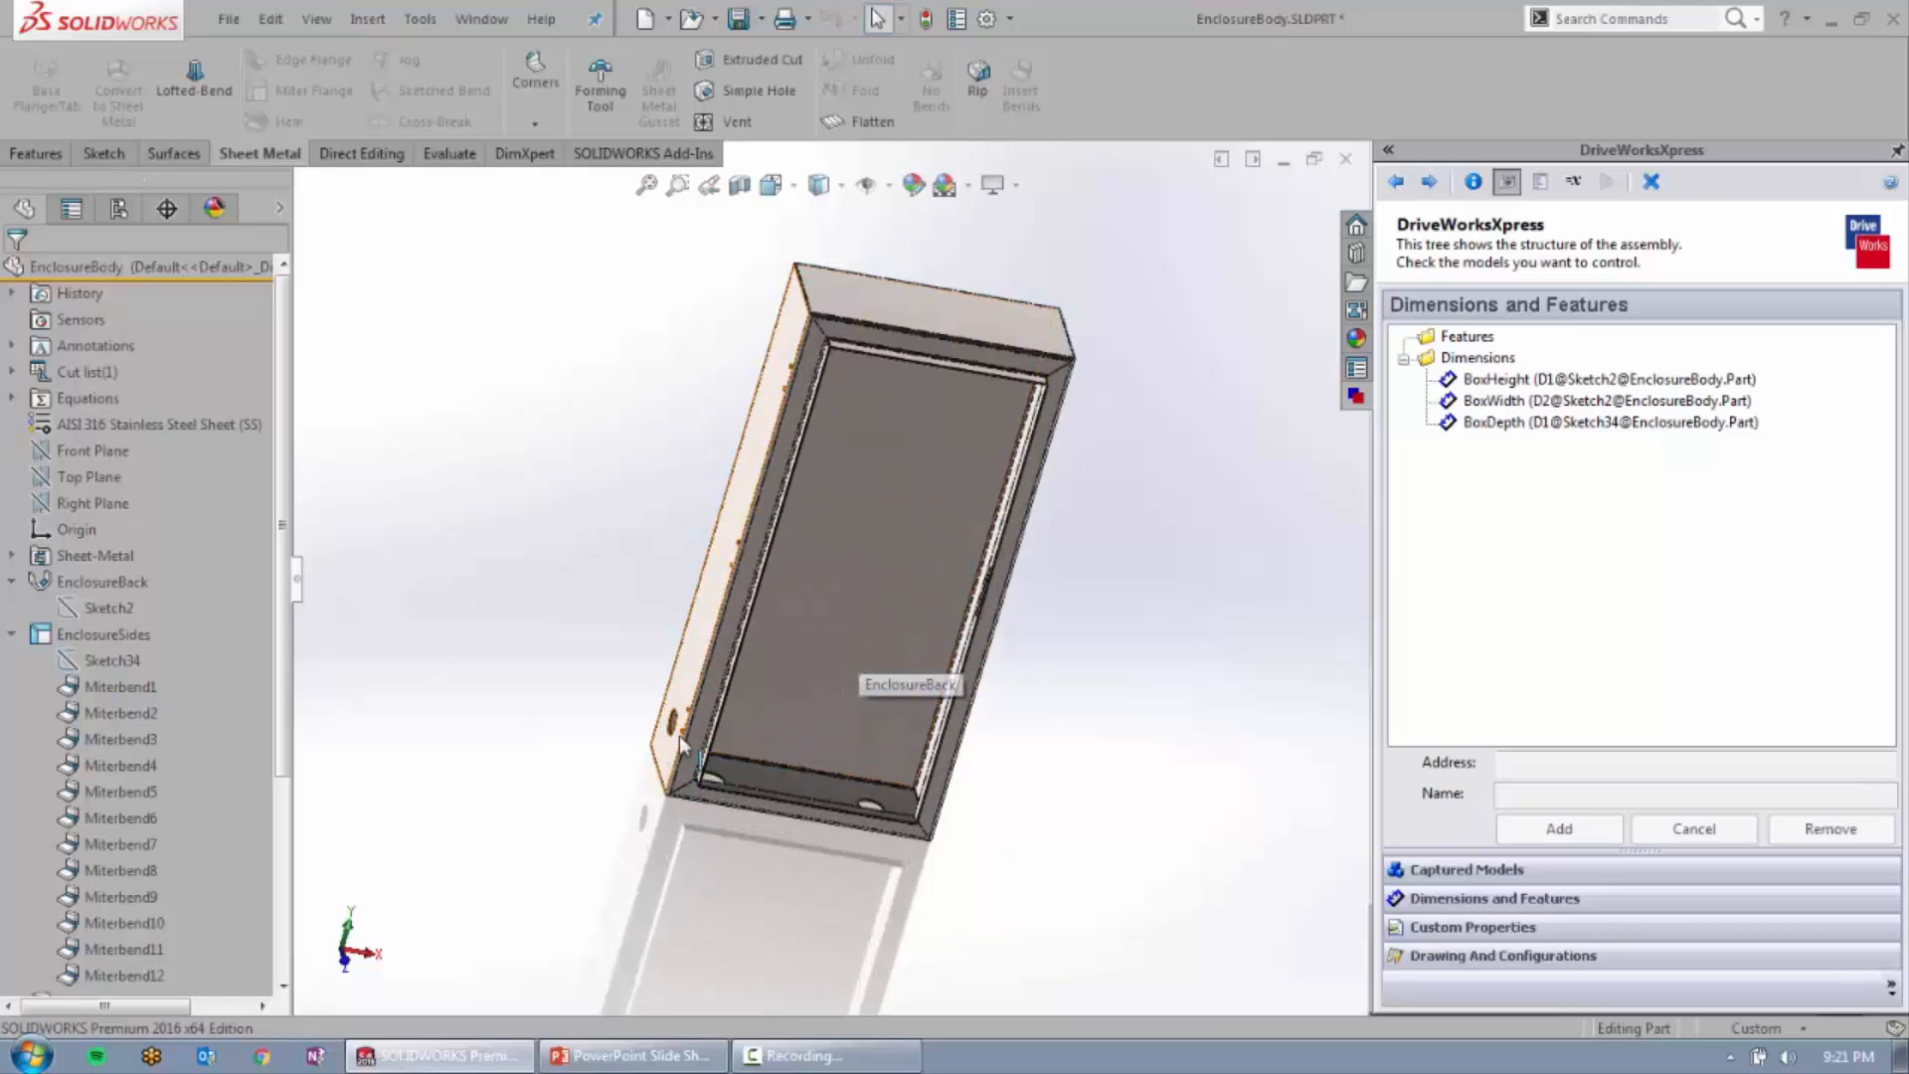
scroll(682, 744, "down", 4)
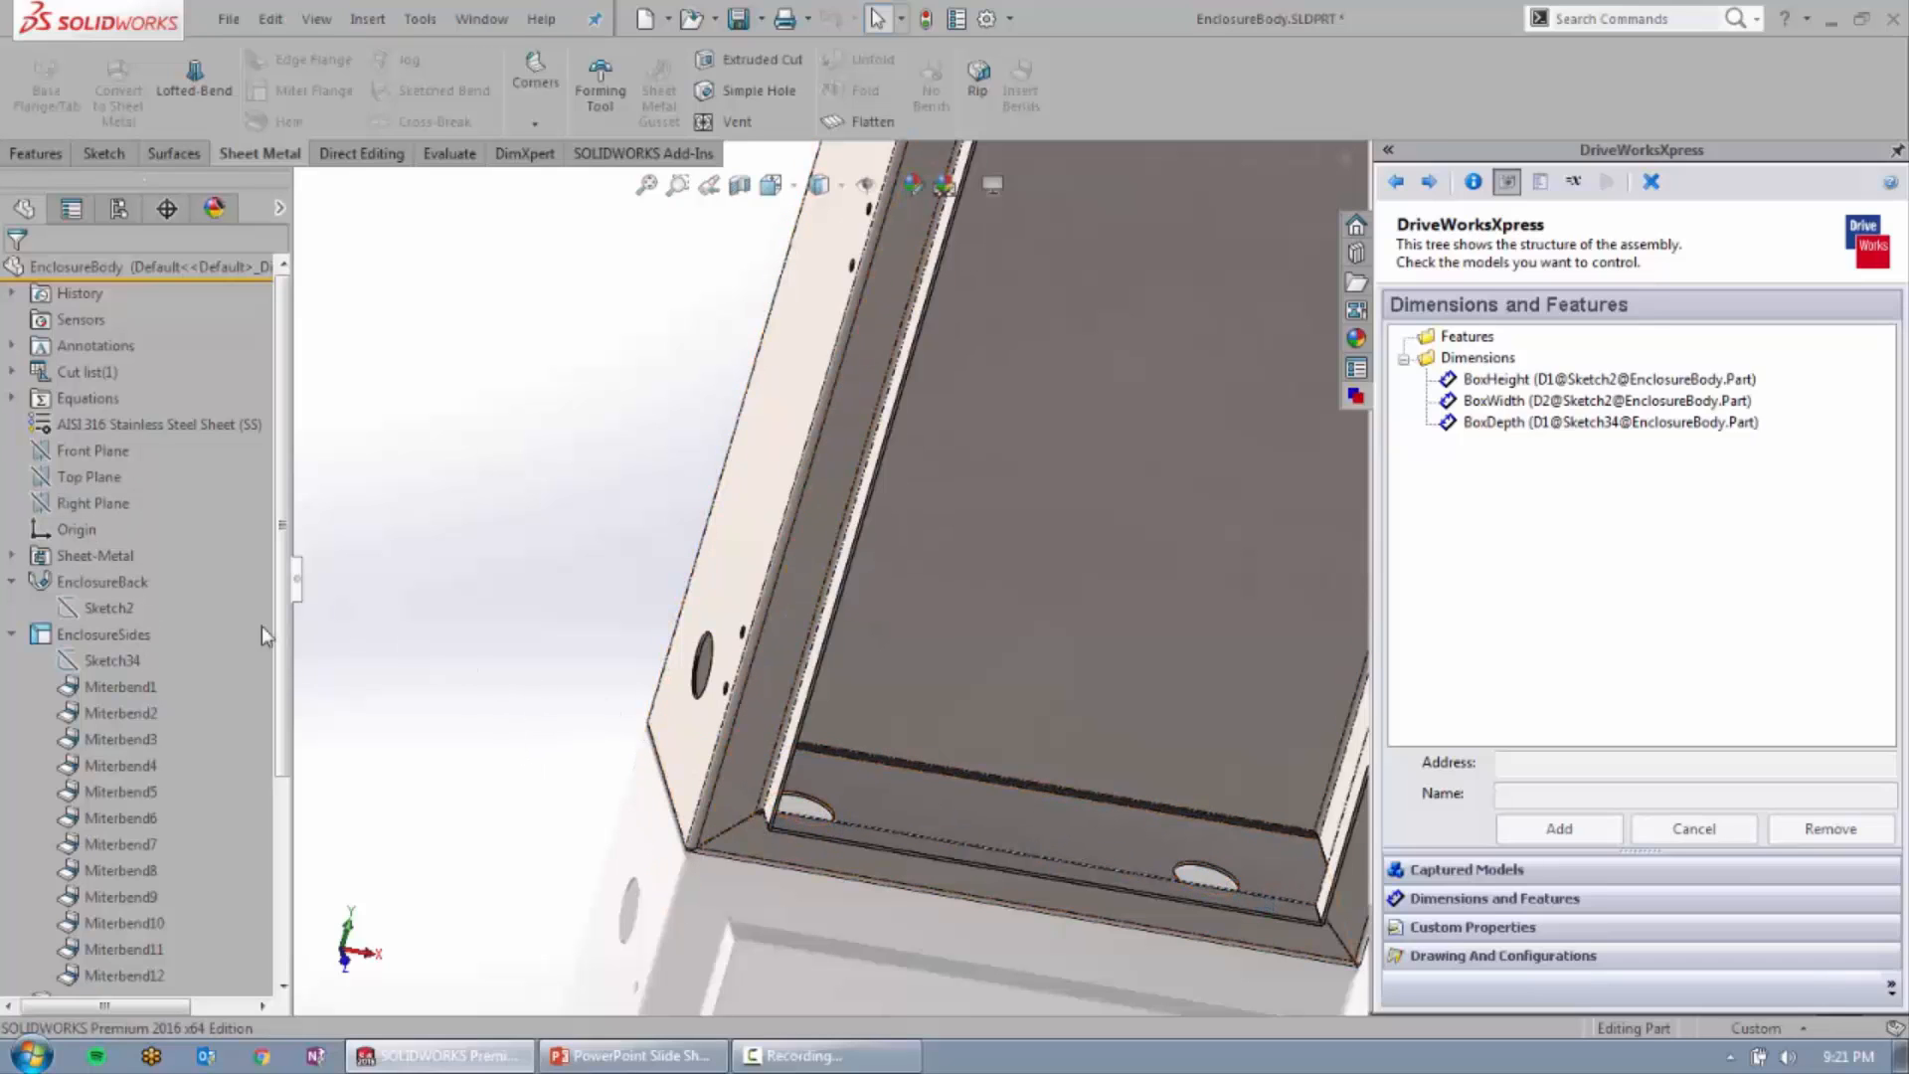
left_click(12, 634)
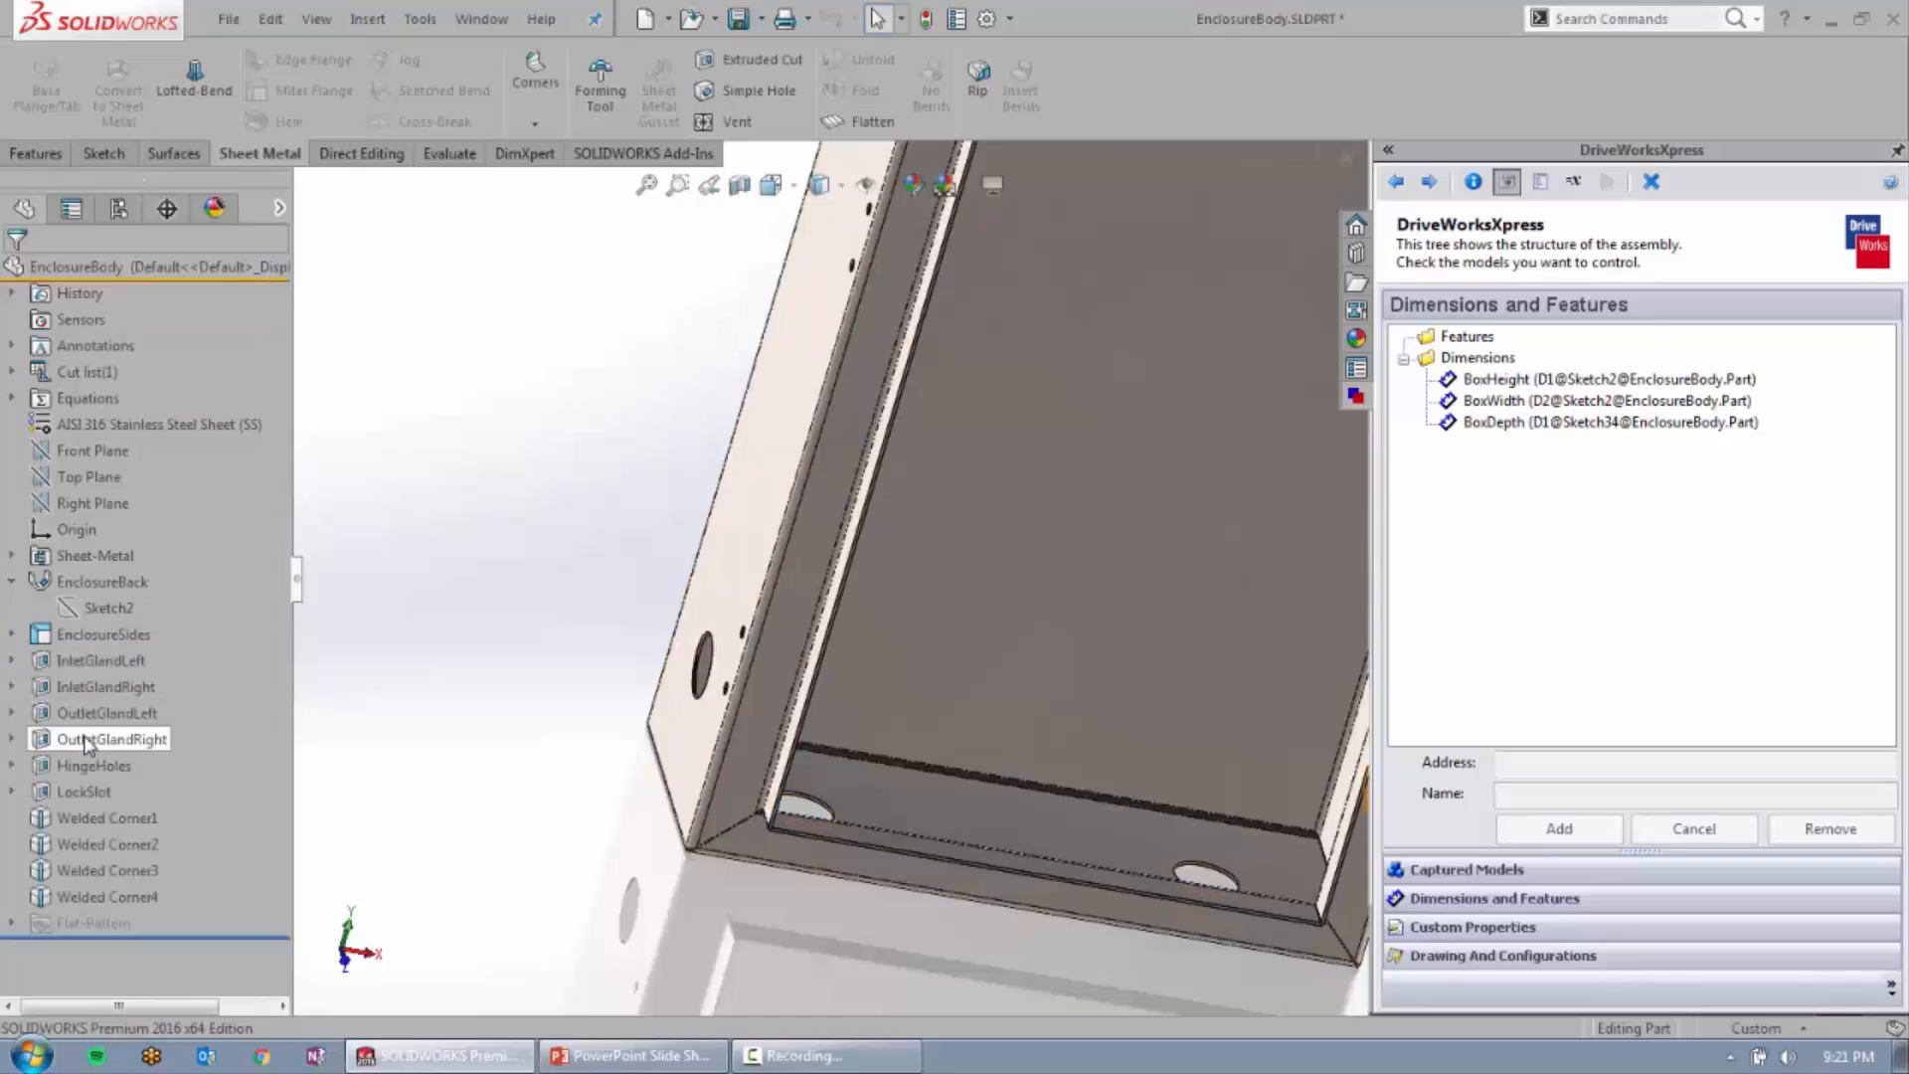
left_click(83, 661)
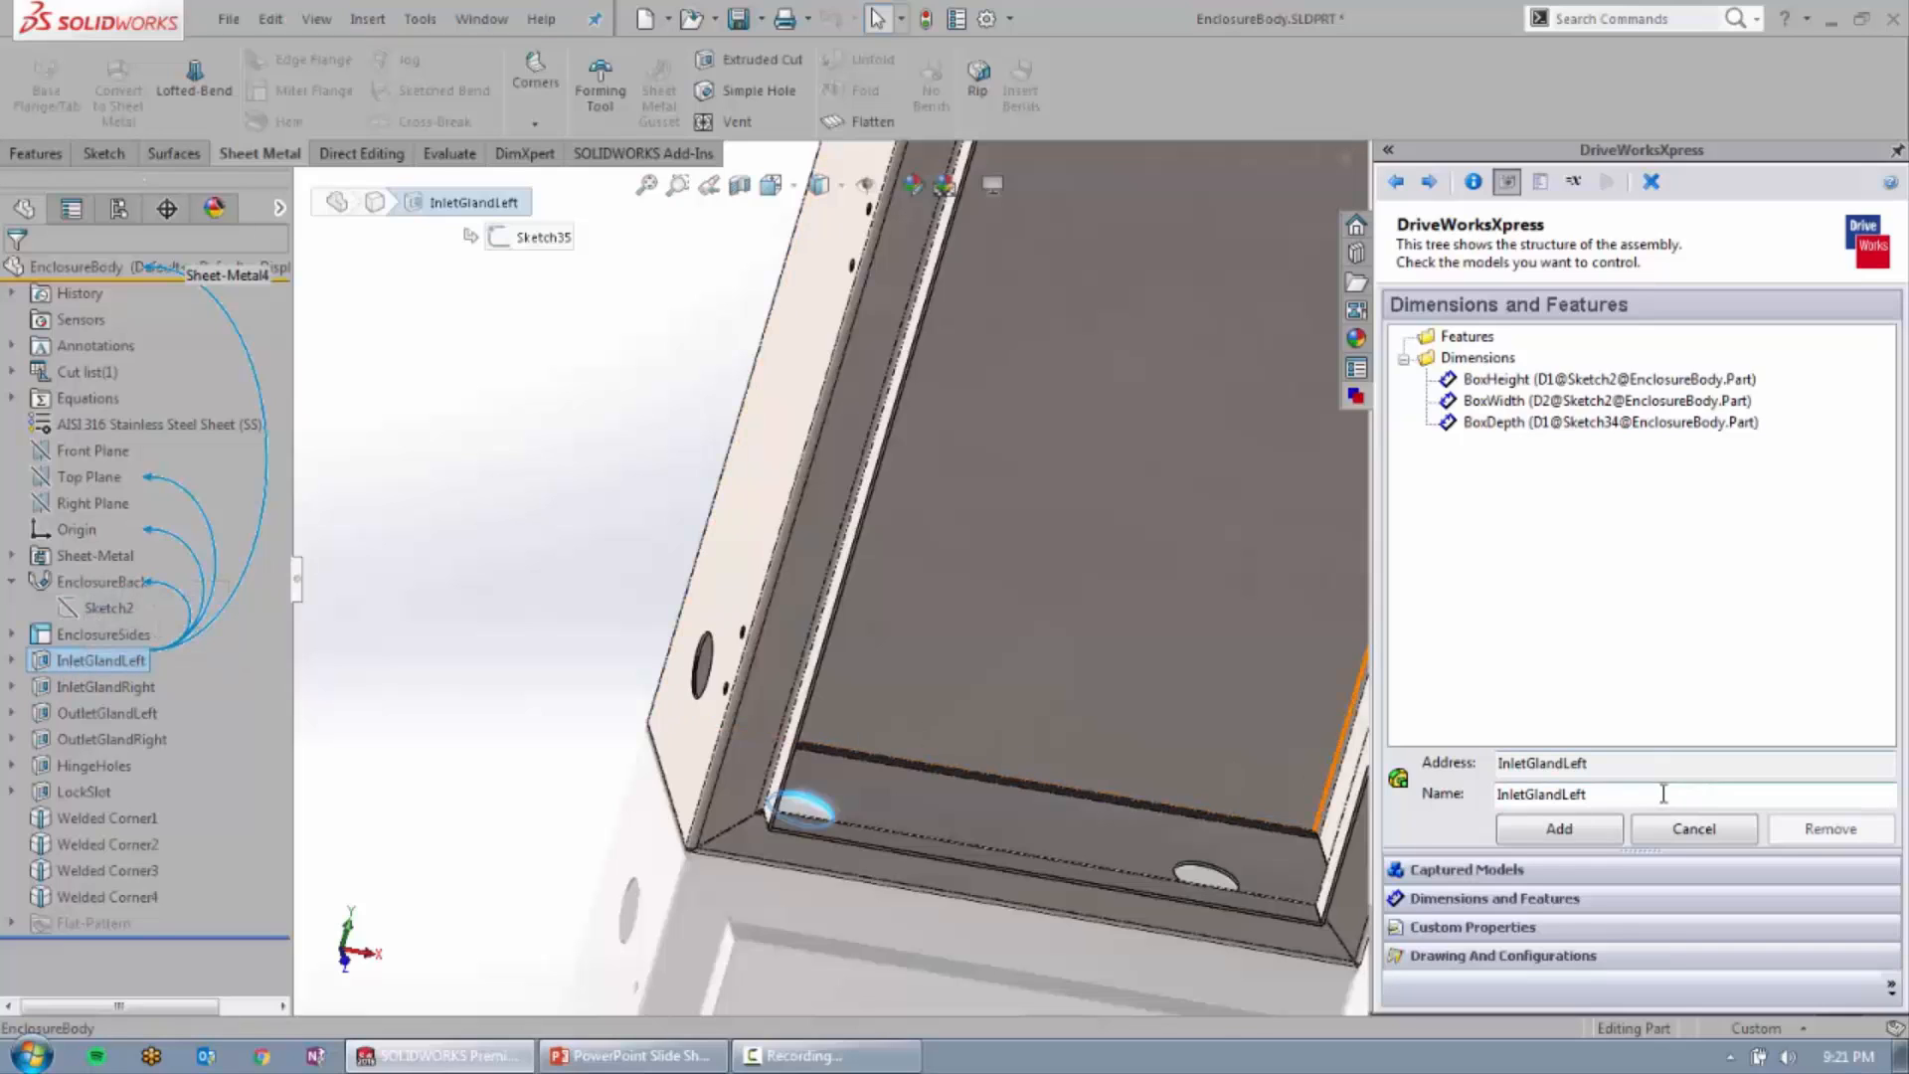
left_click(1563, 841)
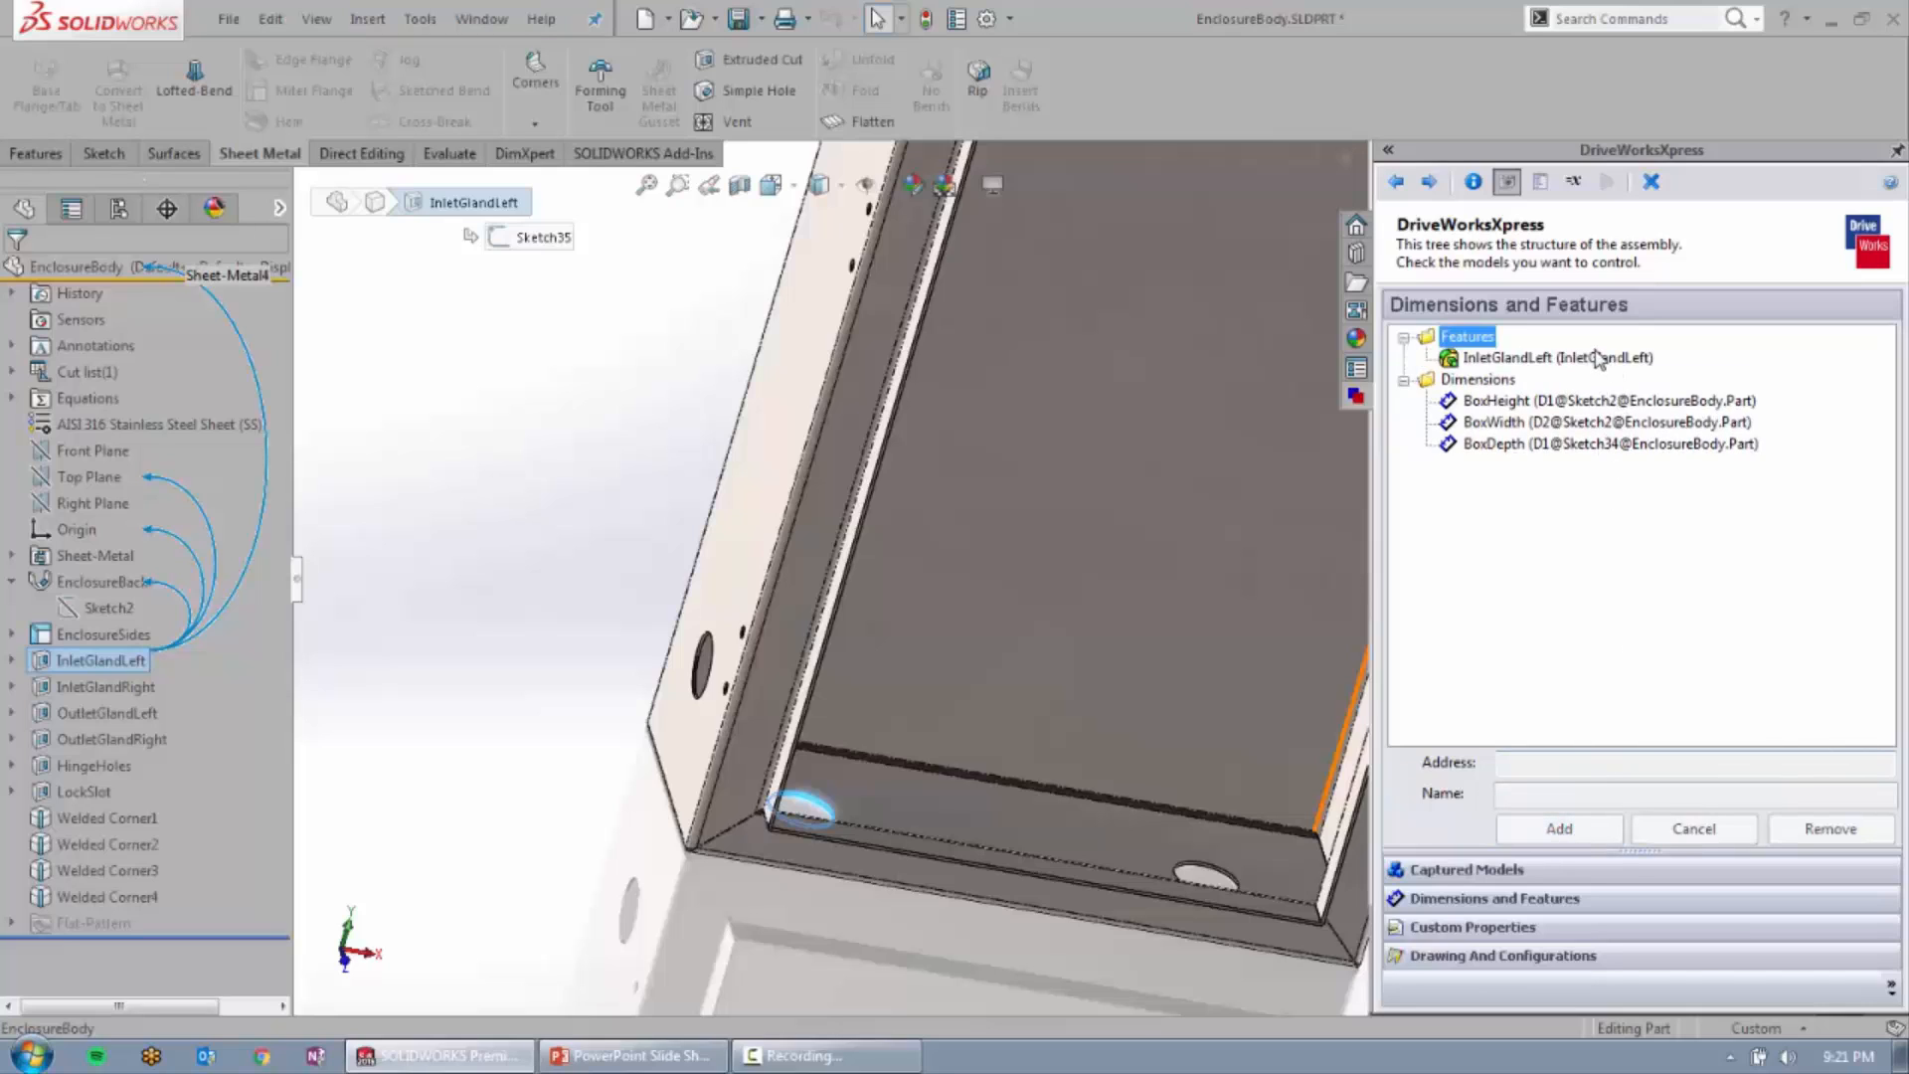
left_click(140, 685)
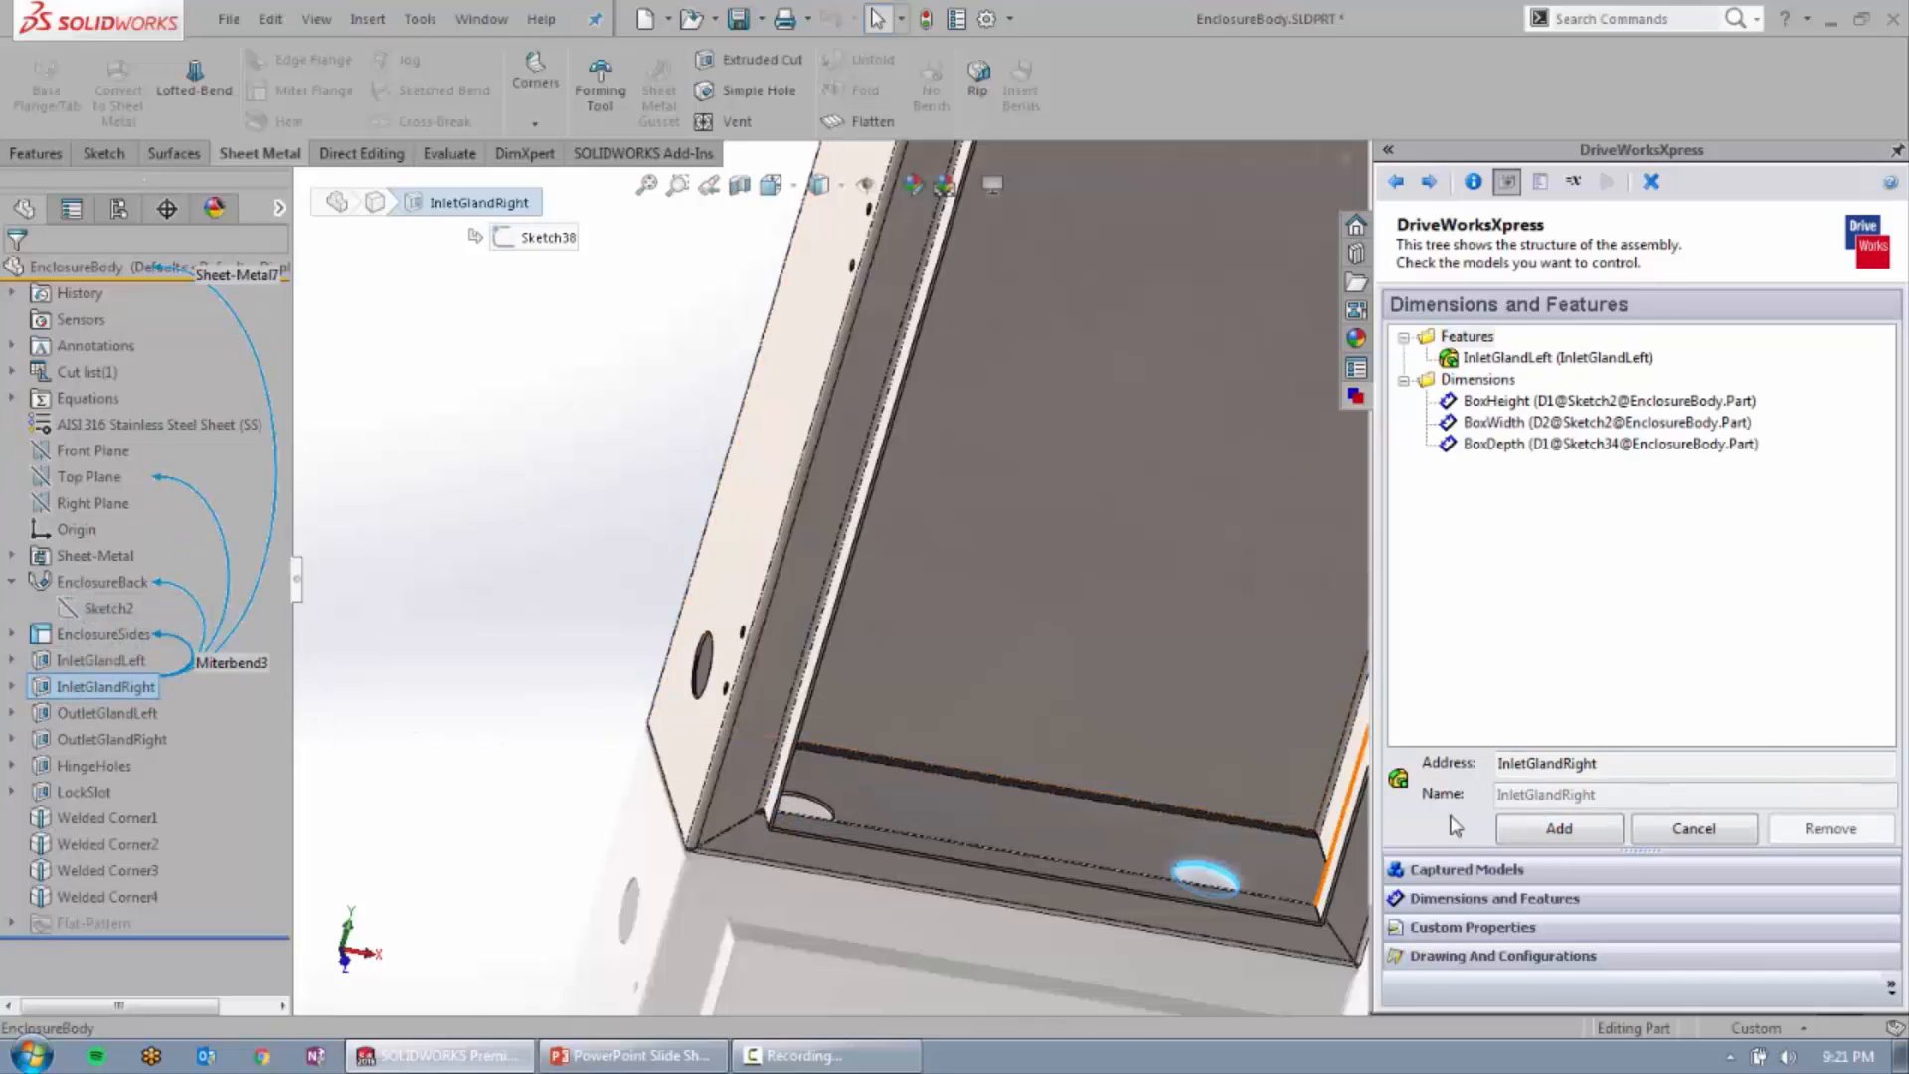
left_click(1558, 828)
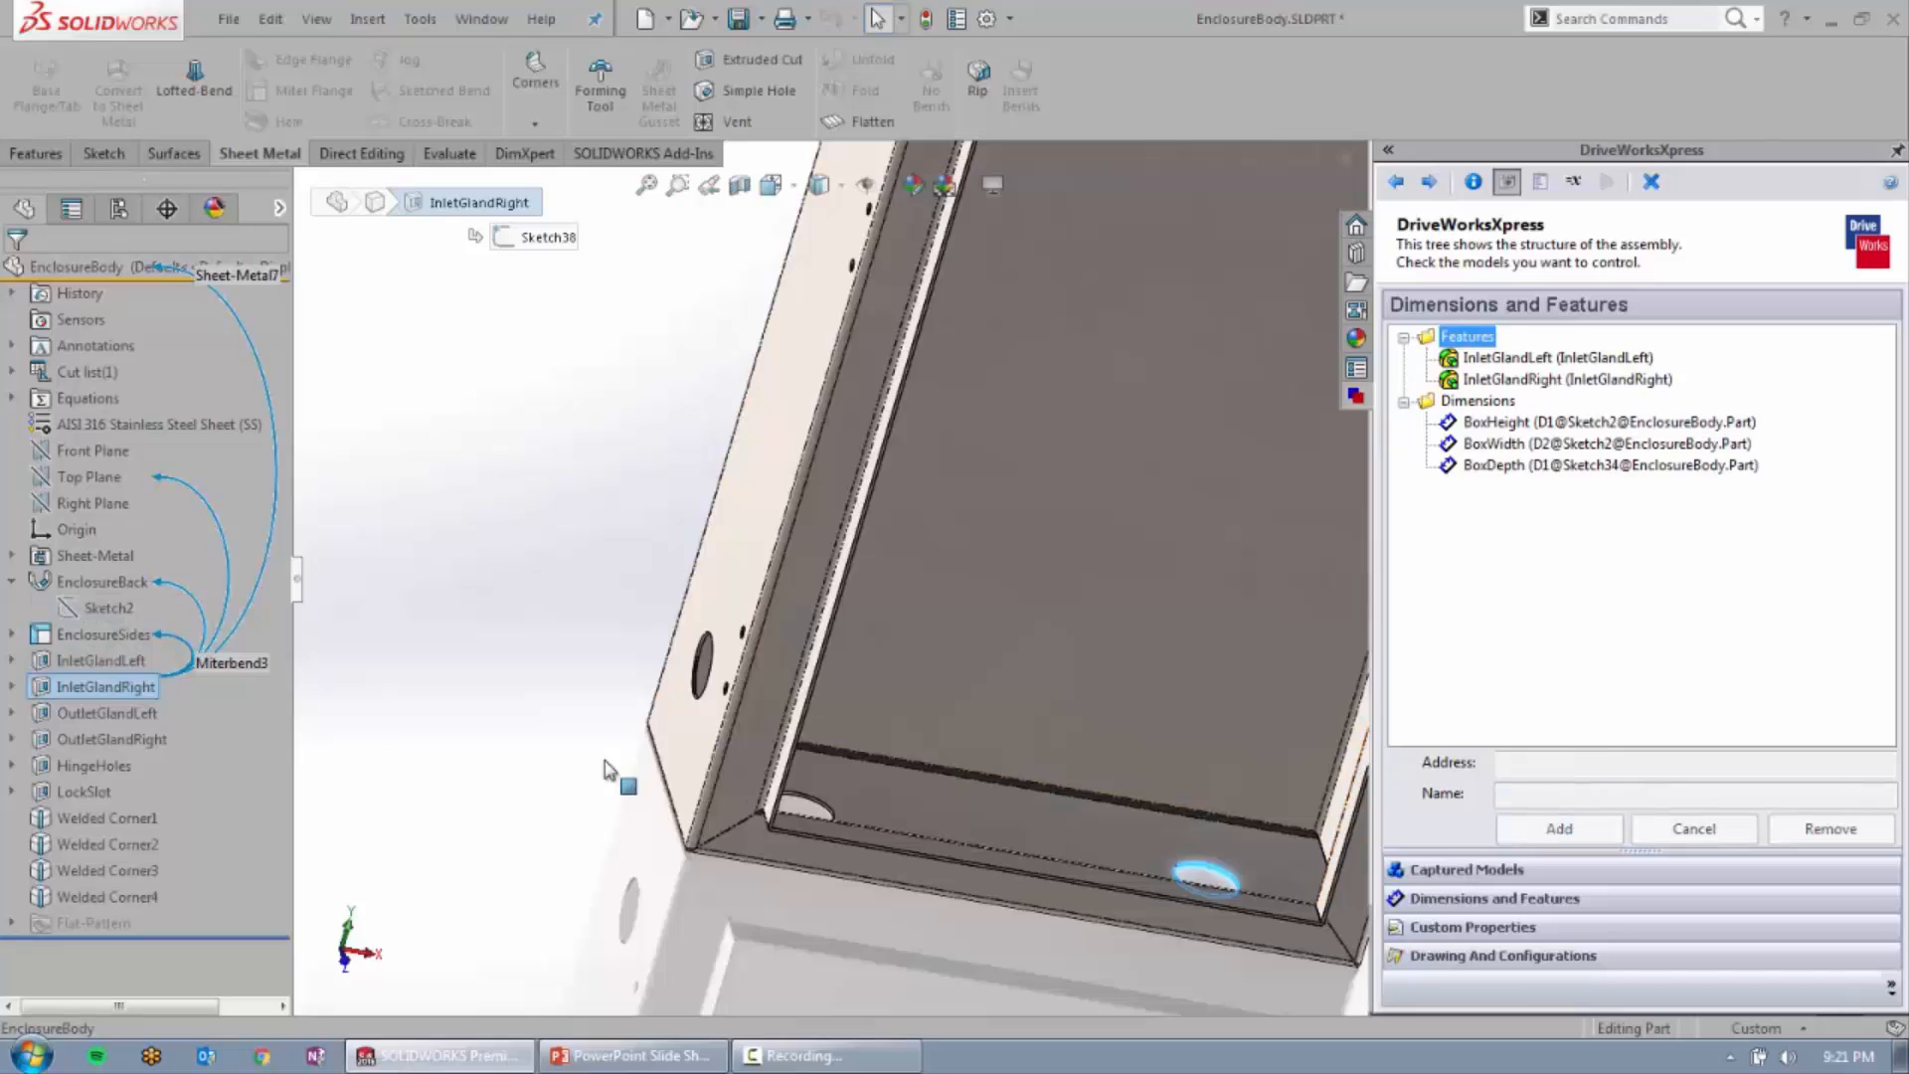
Step: Capture the OutletGlandLeft and OutletGlandRight features of the enclosure body under their own names
left_click(84, 714)
left_click(1546, 833)
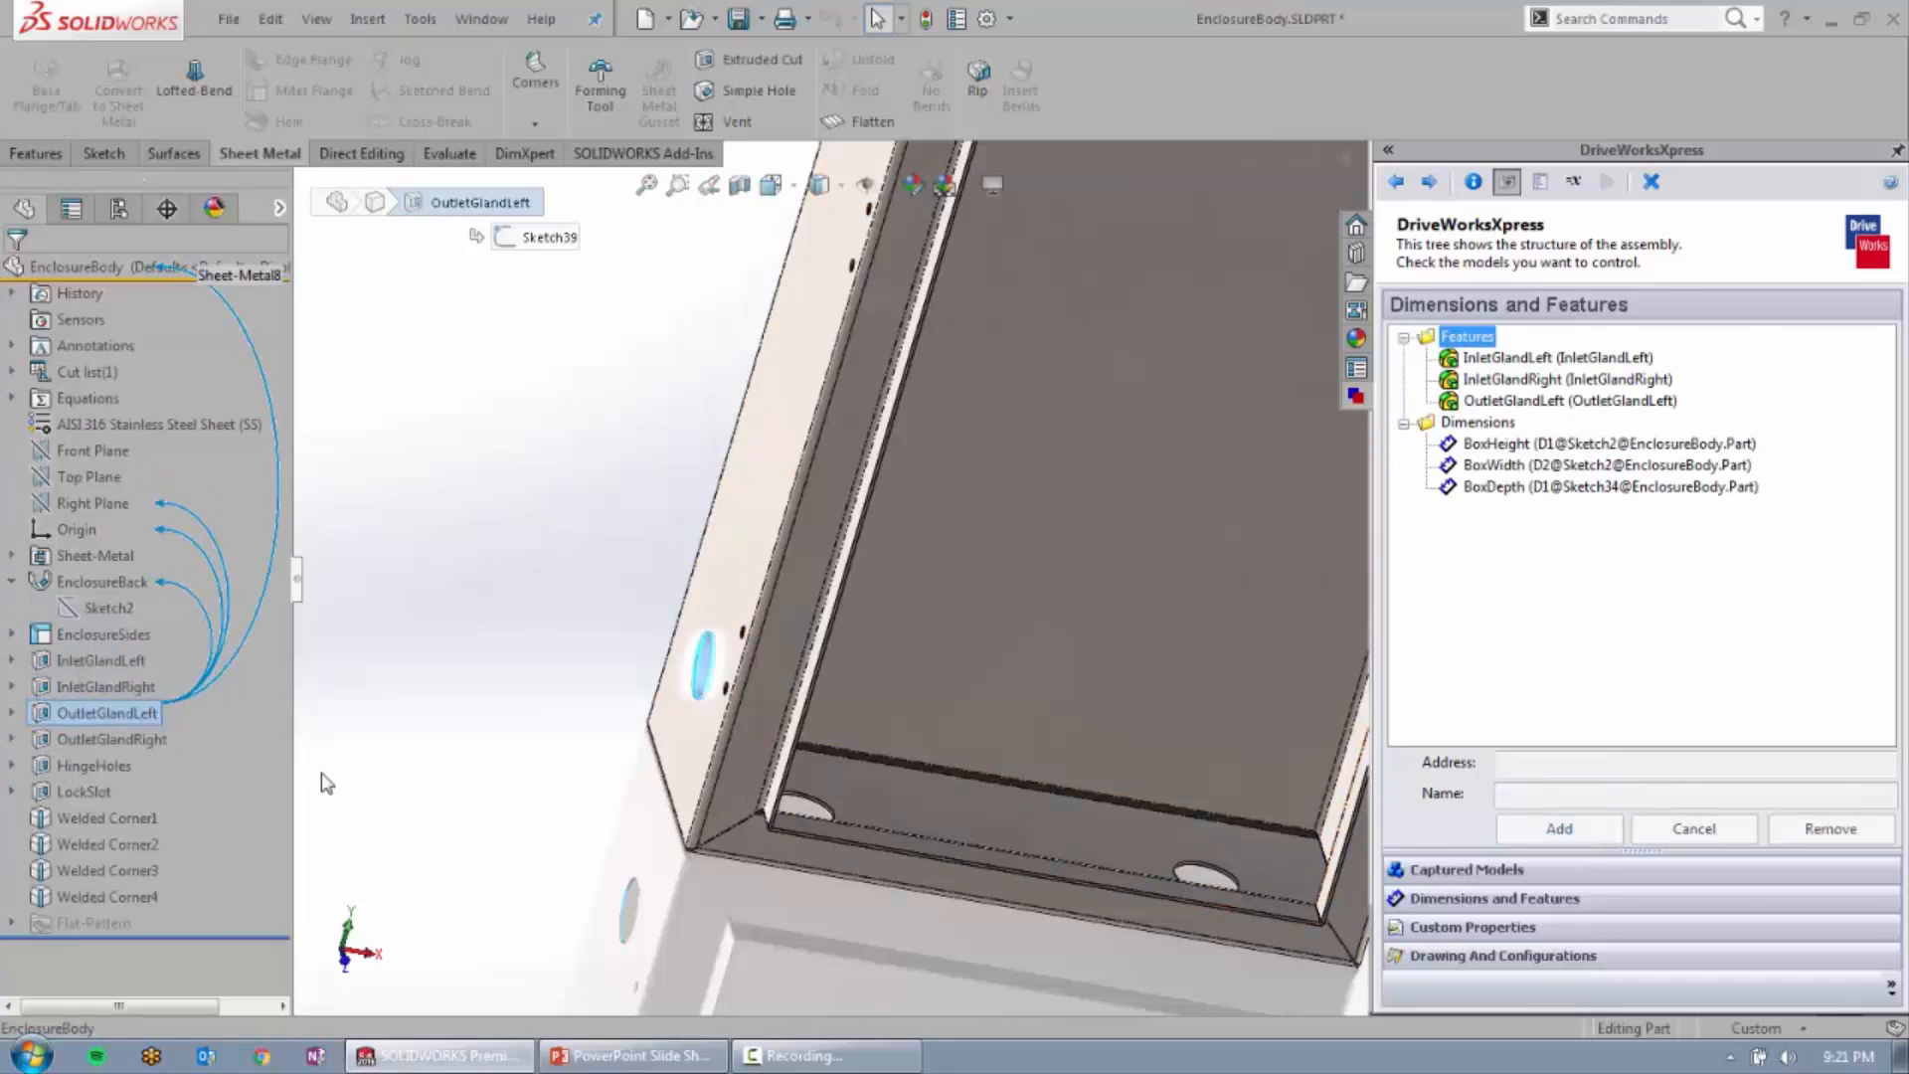
left_click(135, 741)
left_click(1539, 829)
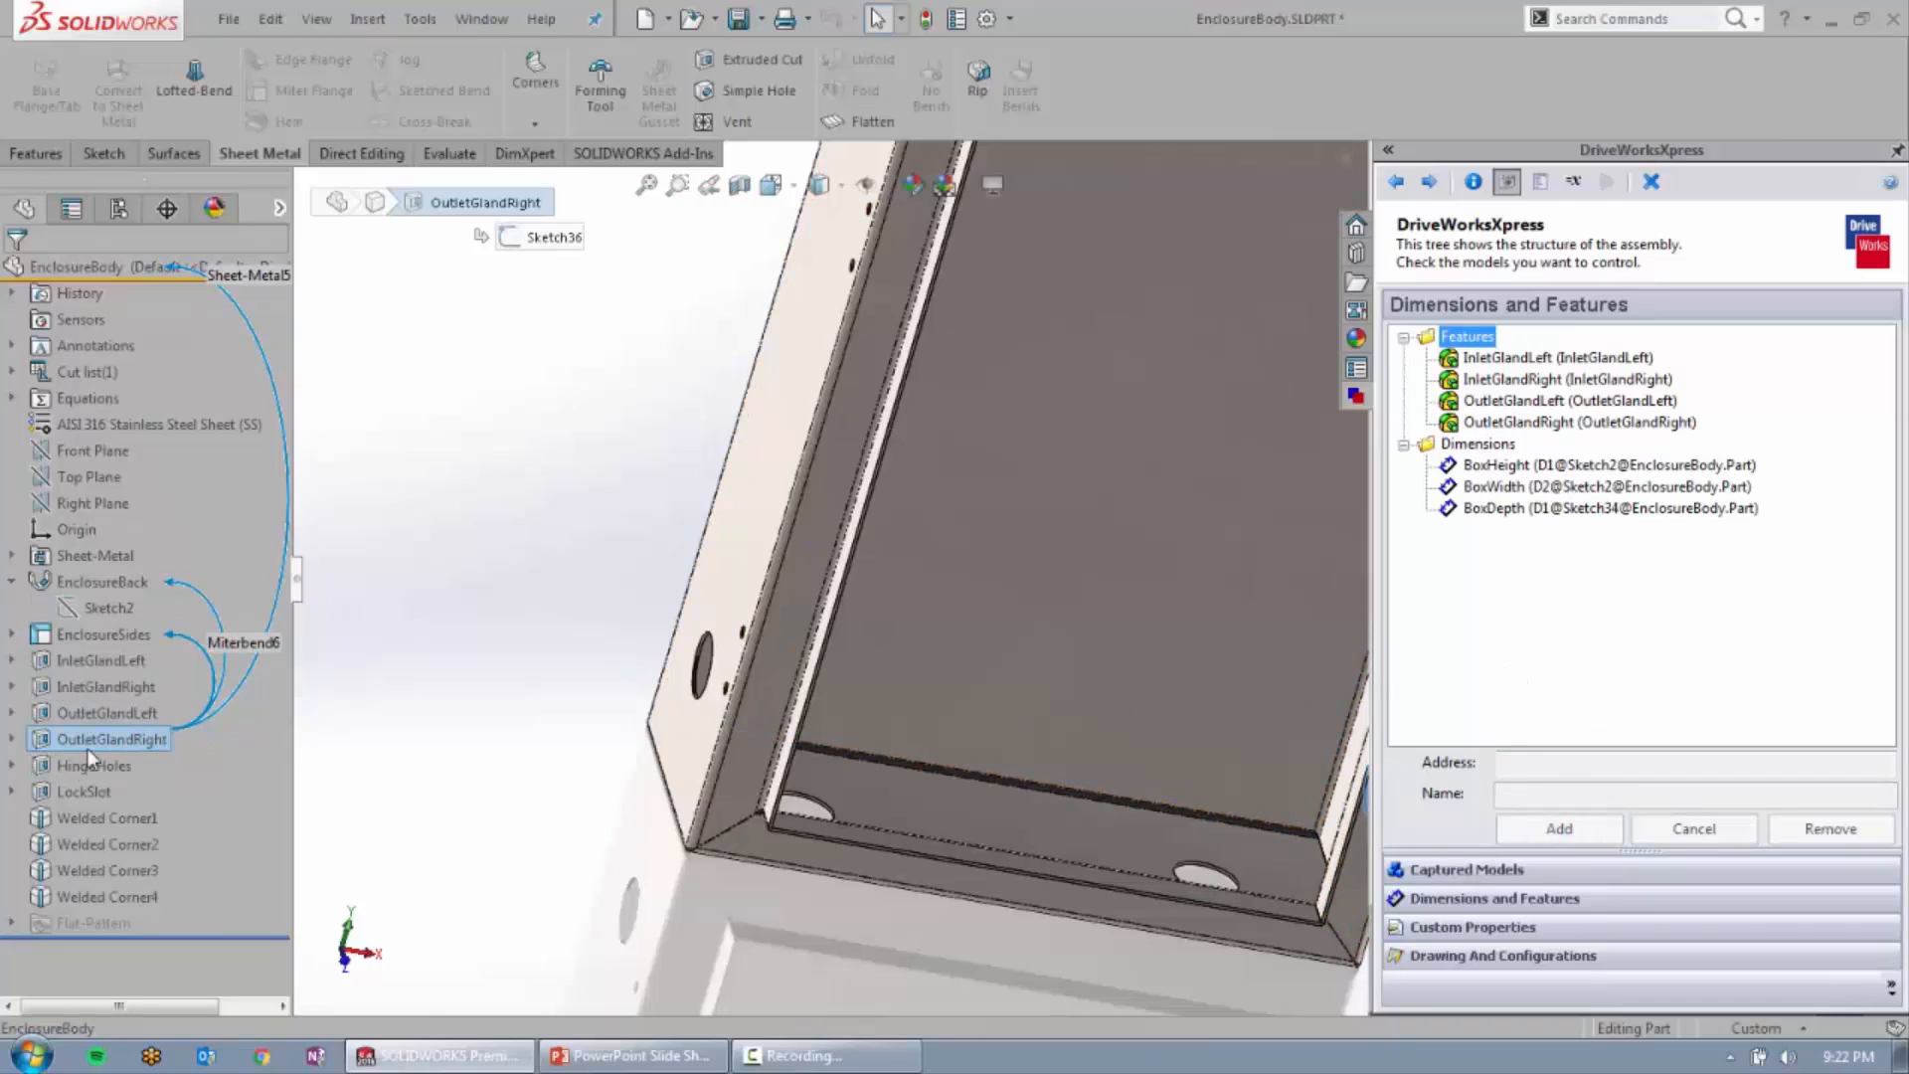
left_click(107, 713)
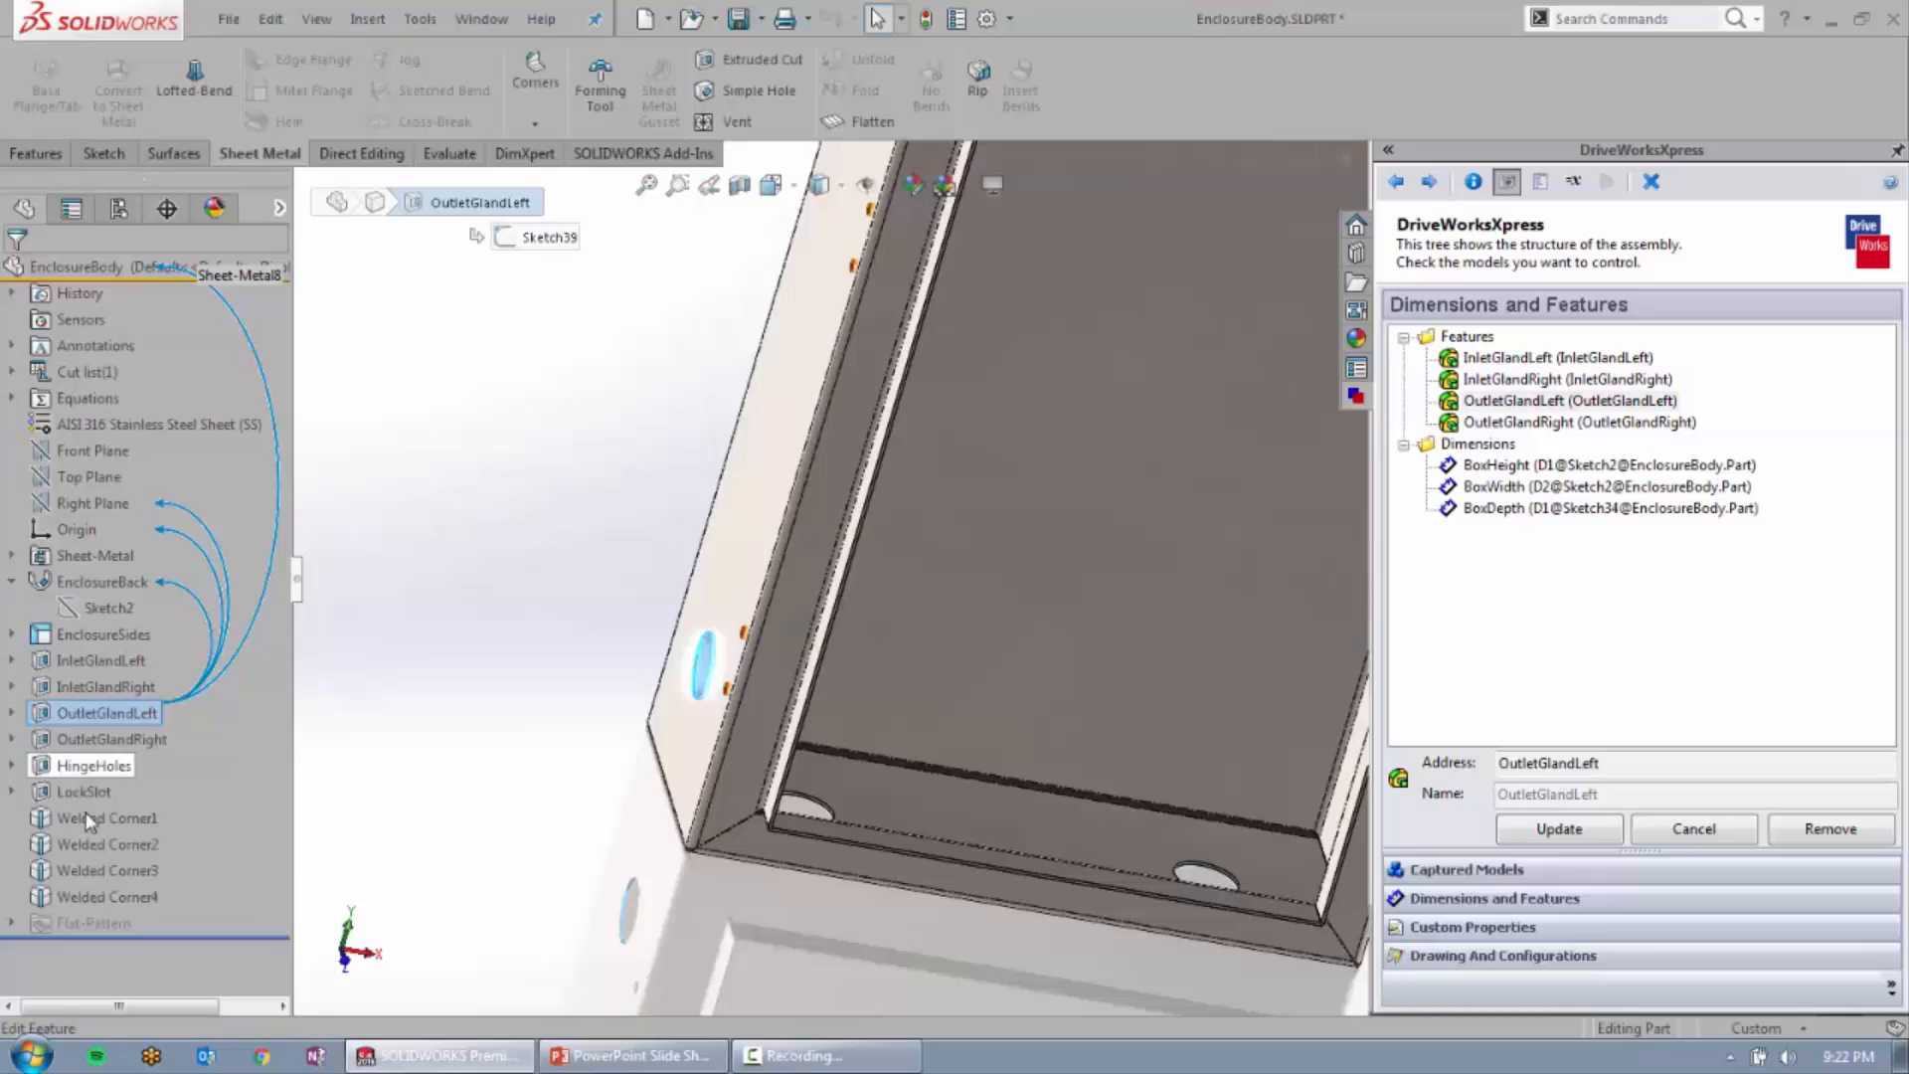
left_click(512, 733)
scroll(1143, 497, "up", 7)
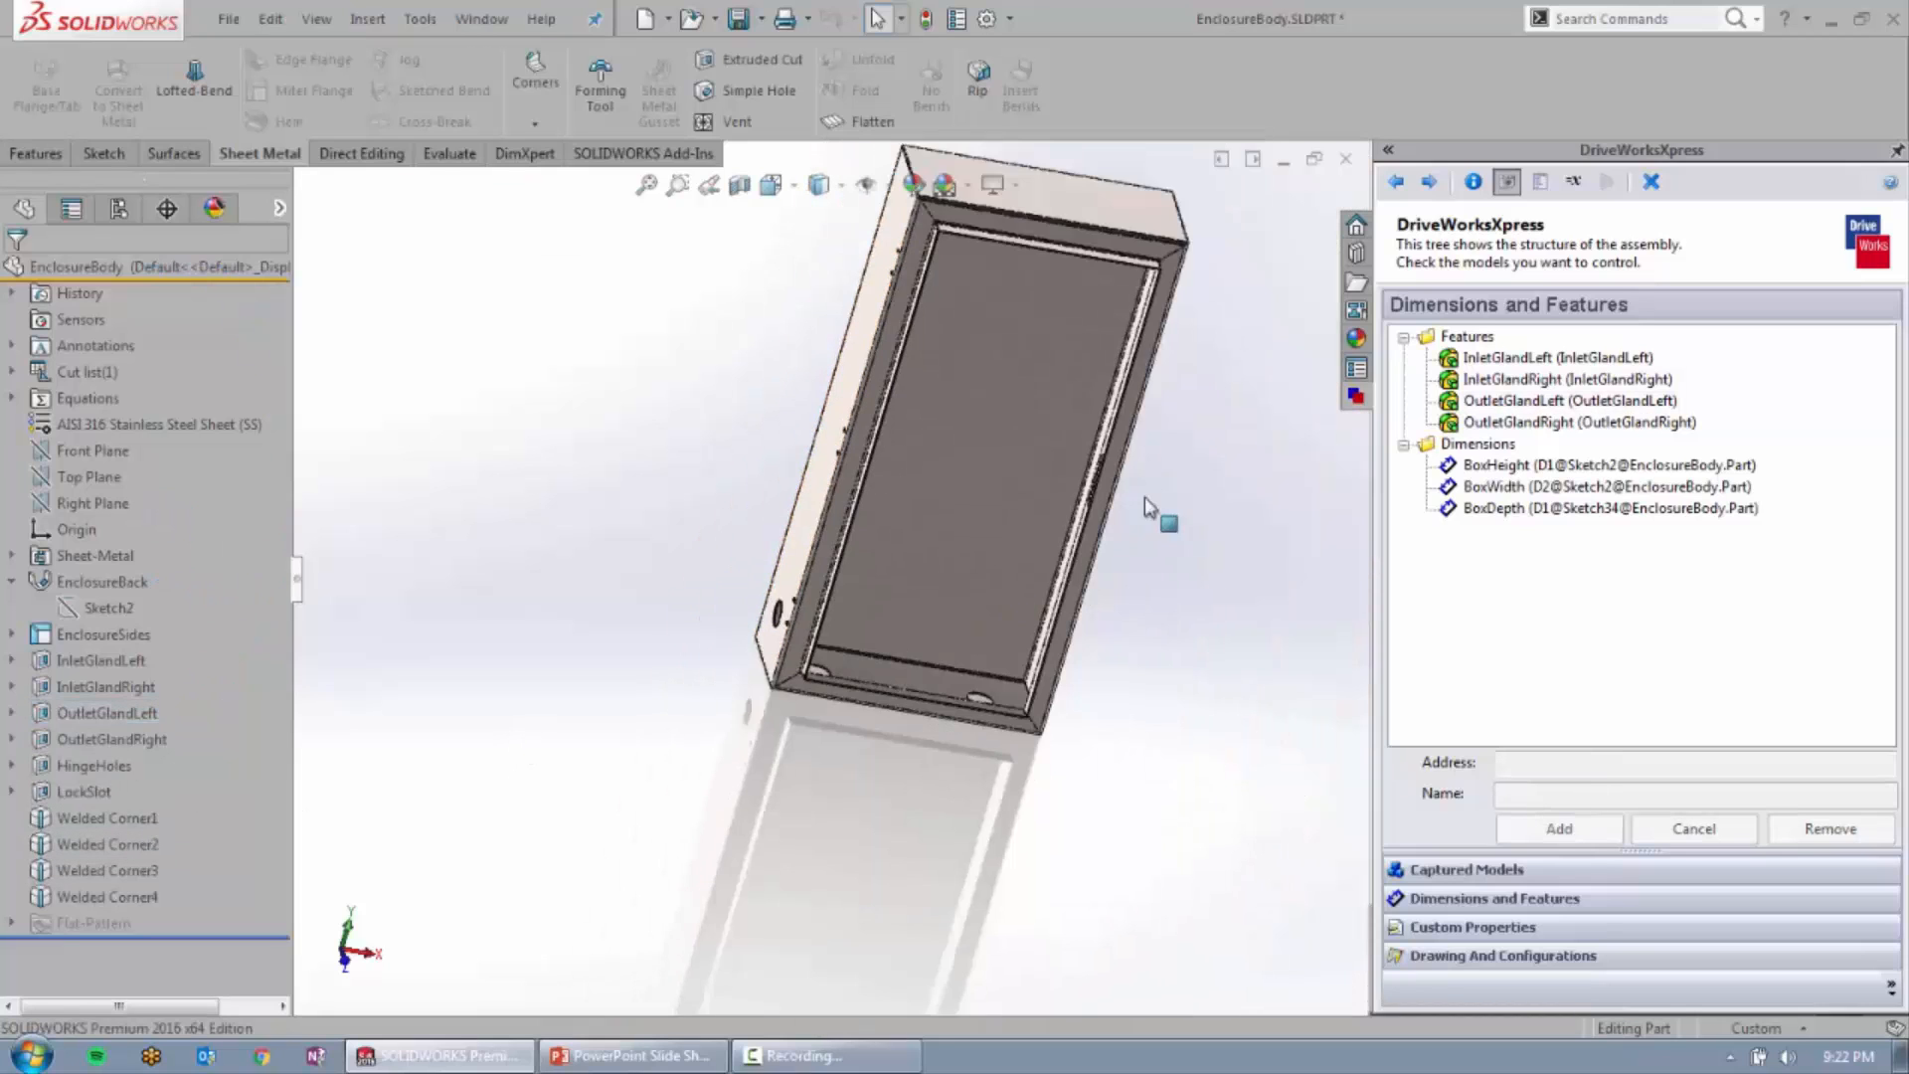
mouse_move(1135, 393)
middle_mouse_down()
mouse_move(1123, 377)
mouse_move(1144, 408)
middle_mouse_up()
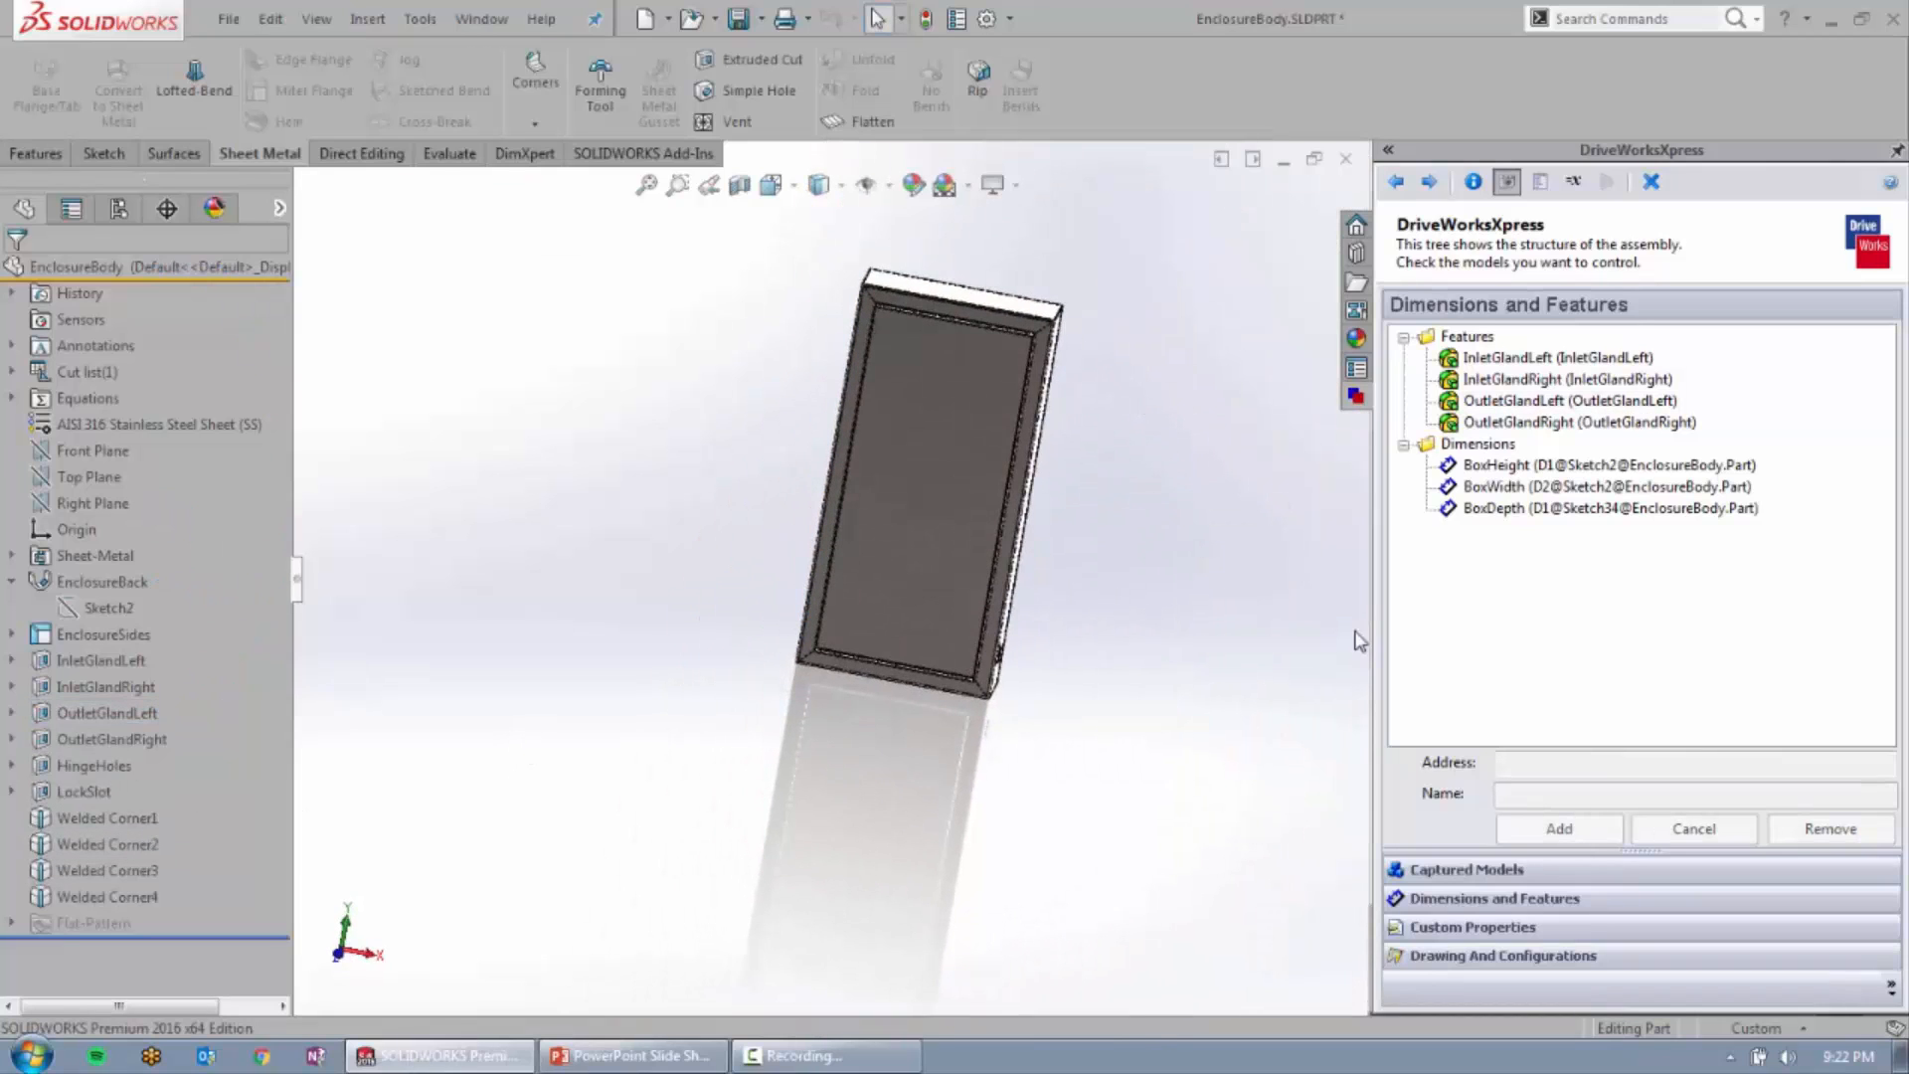
Step: Return to the DriveWorksXpress model selection and open the ElectricalEnclosure assembly
left_click(1428, 182)
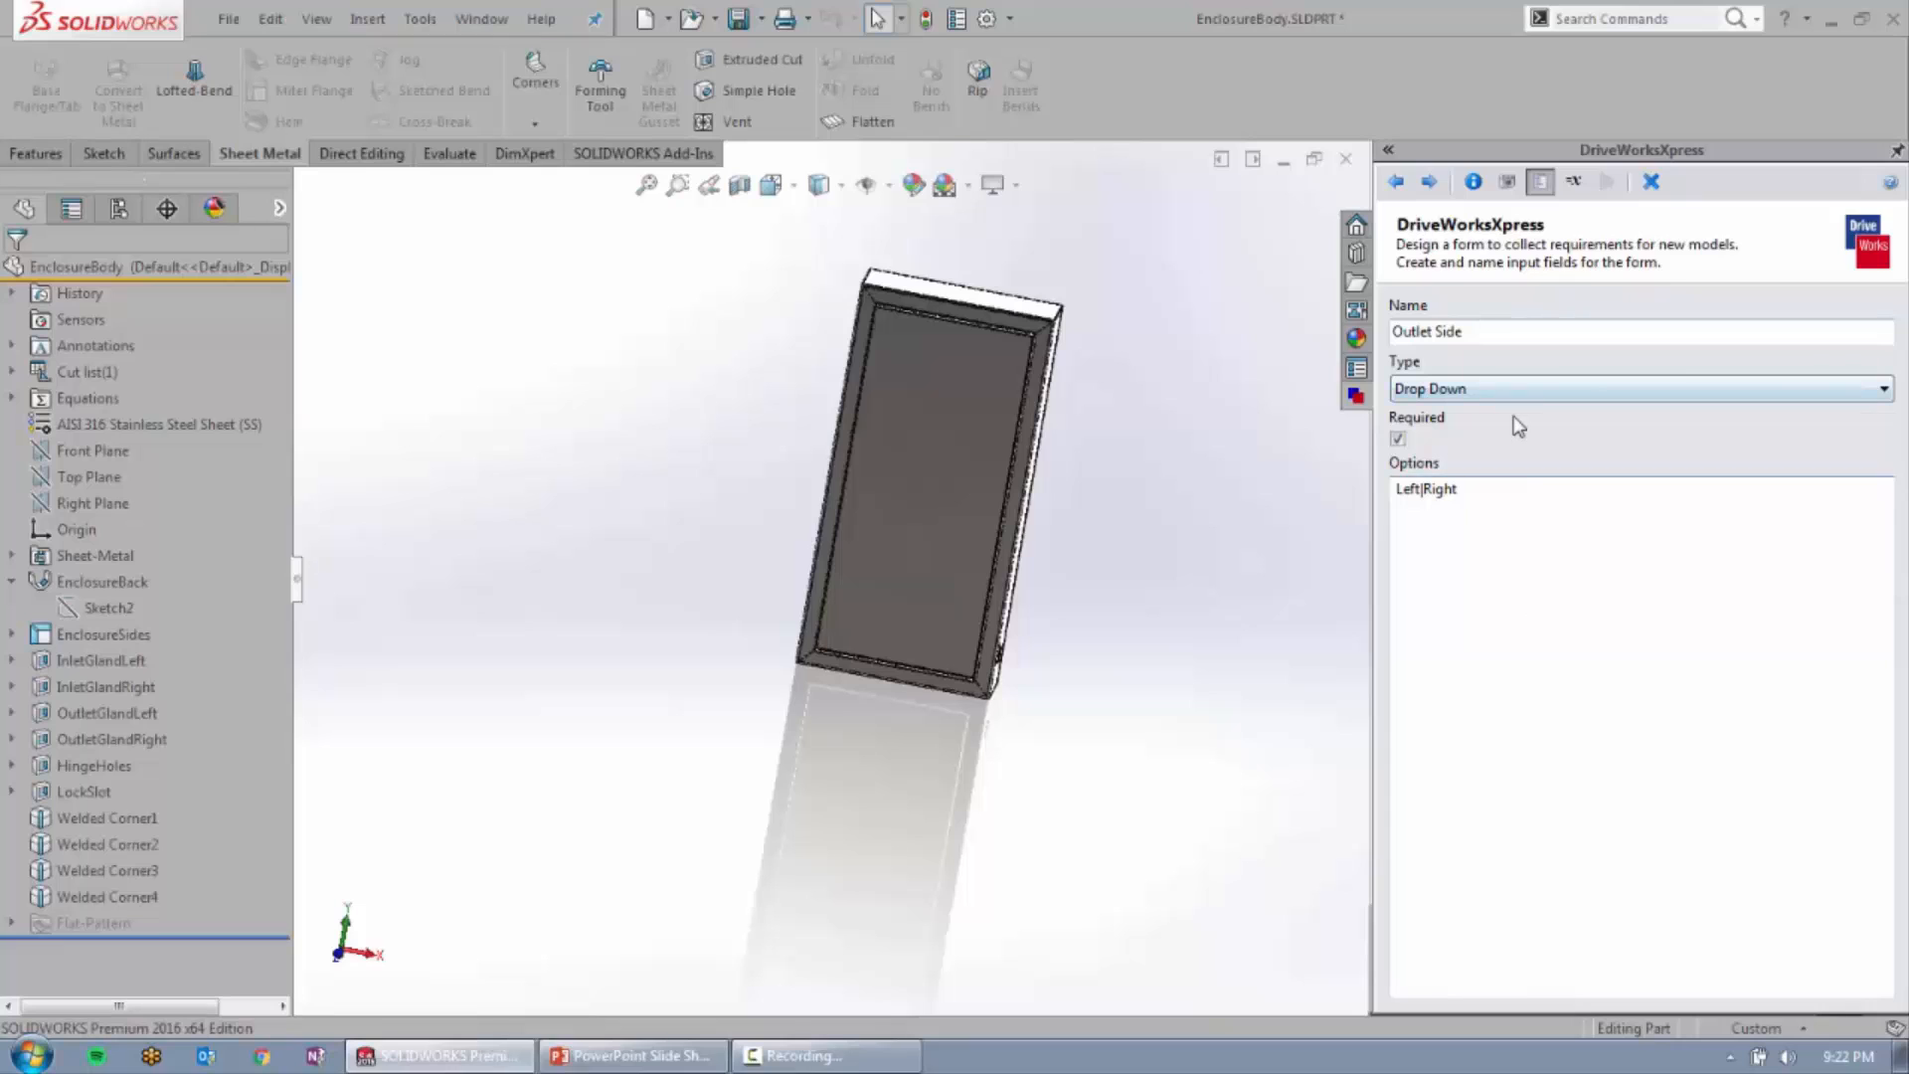
left_click(1395, 182)
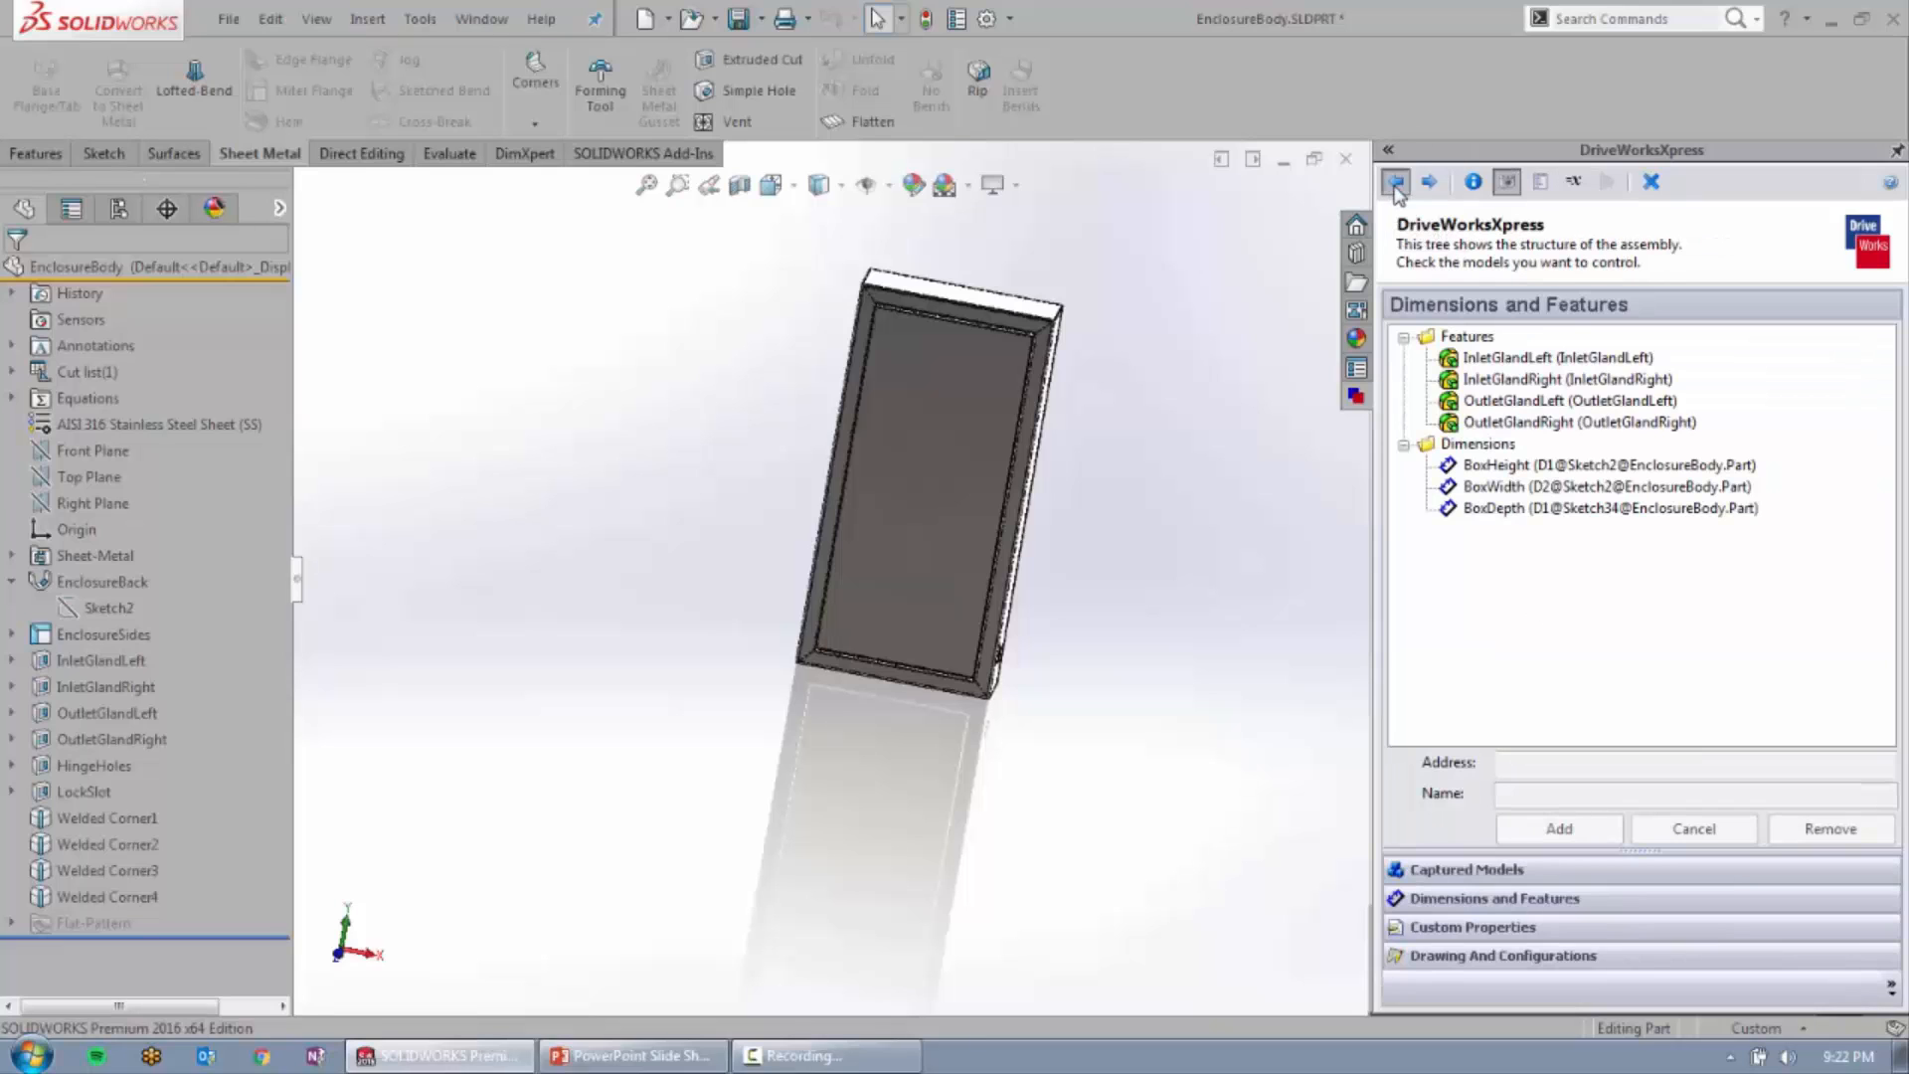
left_click(1396, 183)
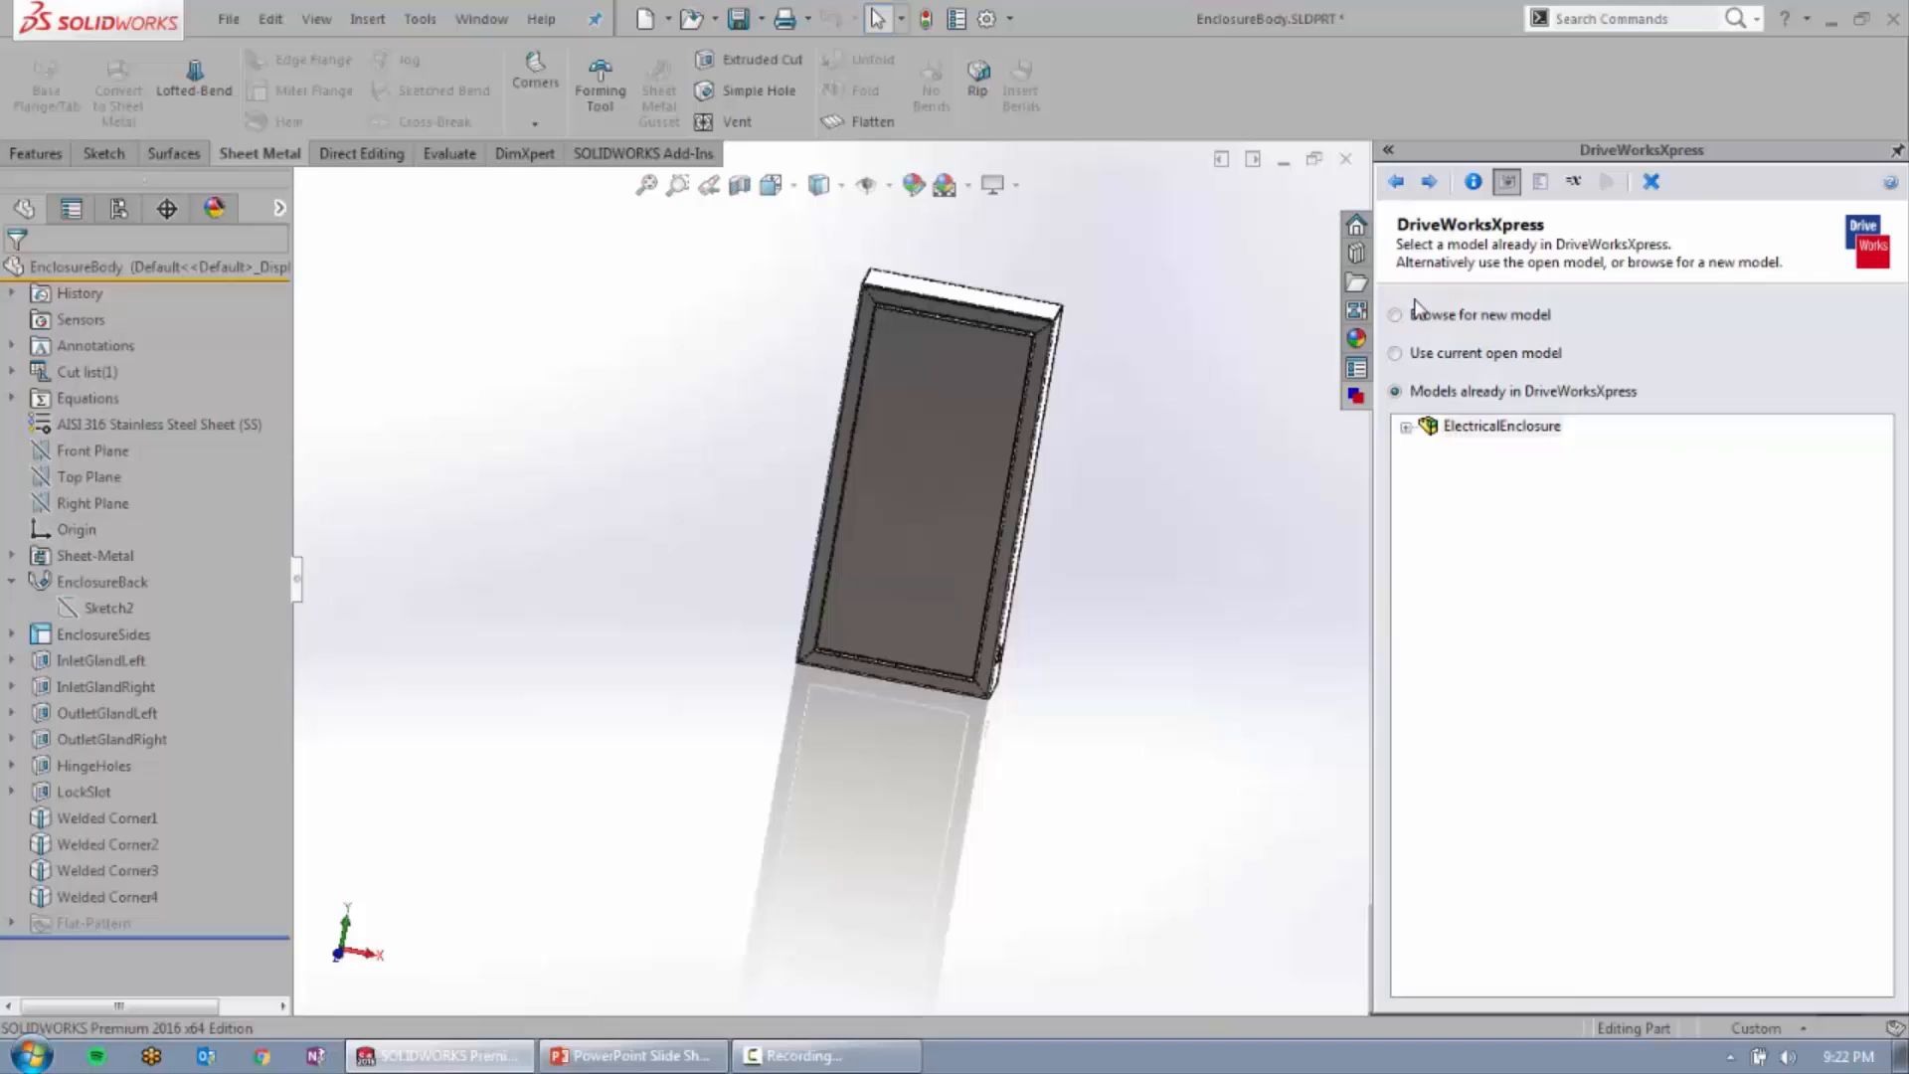
double_click(1458, 430)
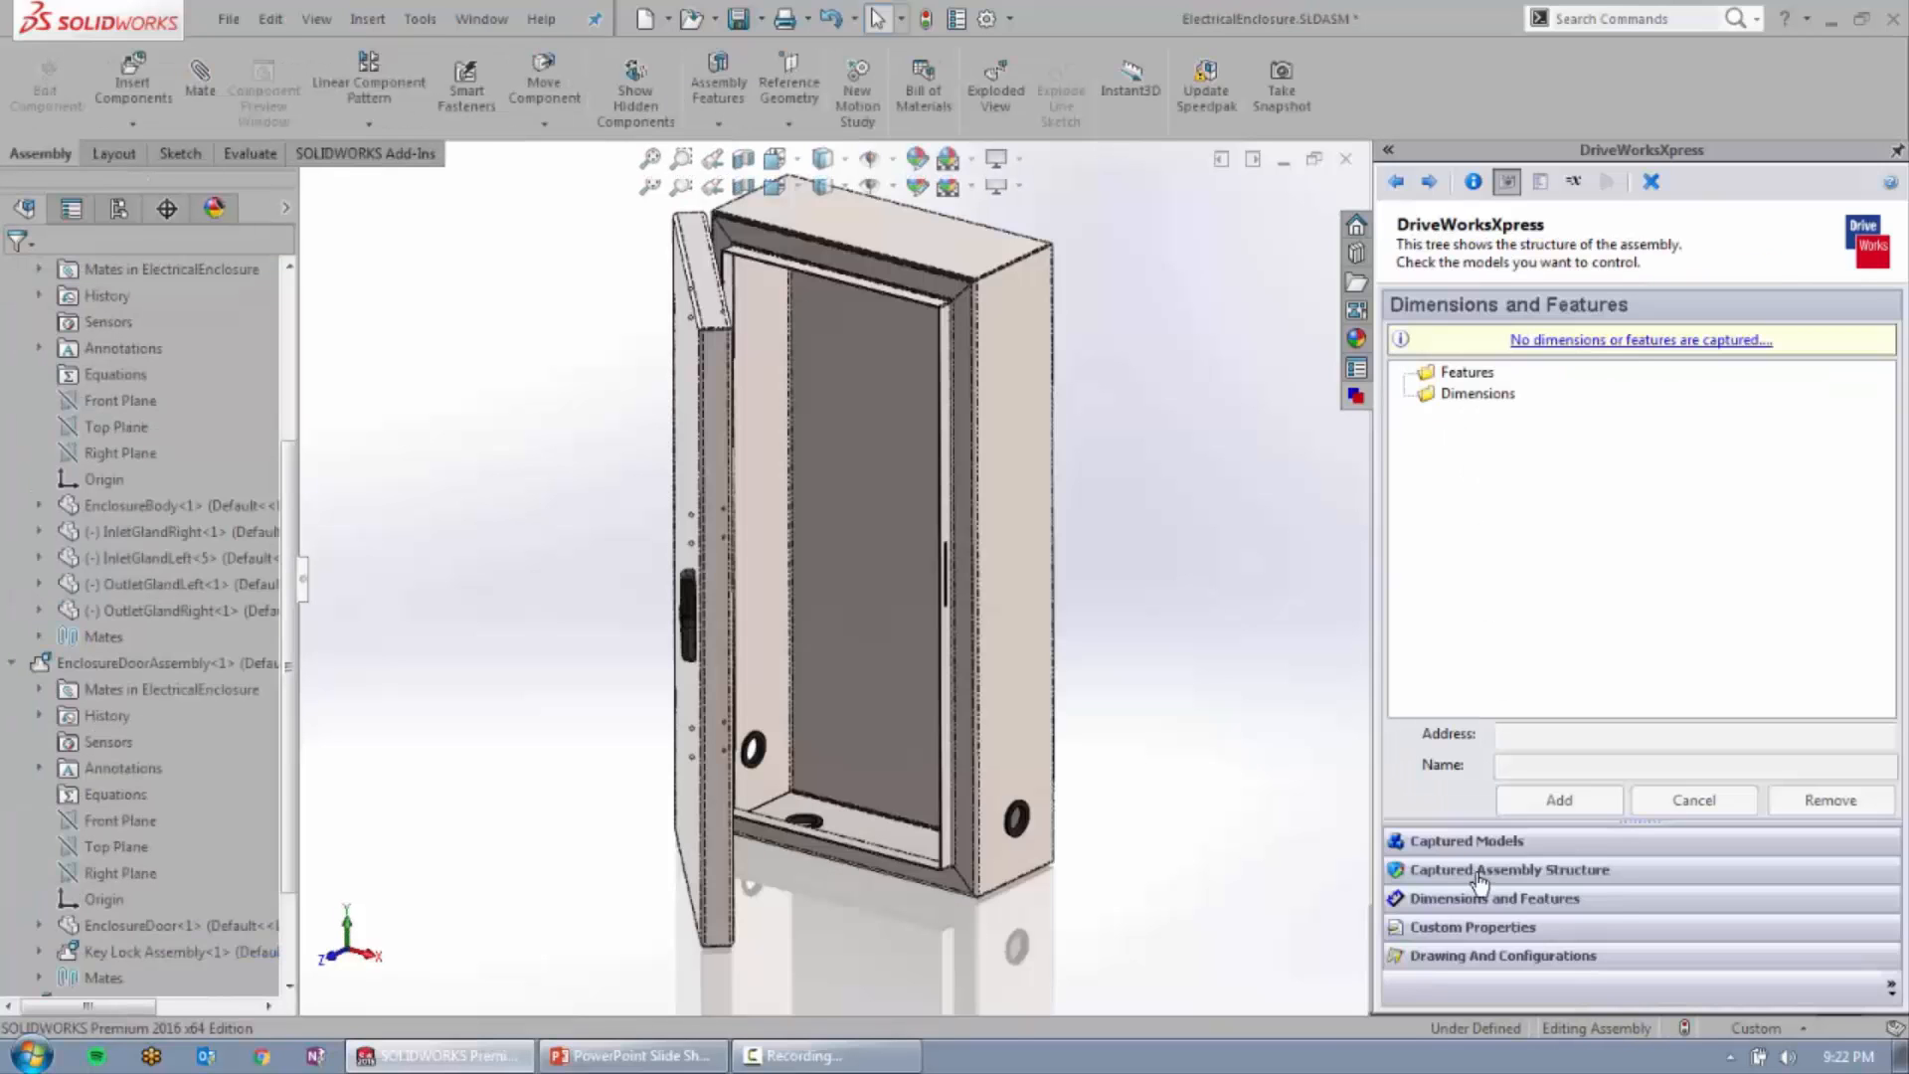
Step: Open the EnclosureDoor part from the captured models and display its feature tree
left_click(1488, 841)
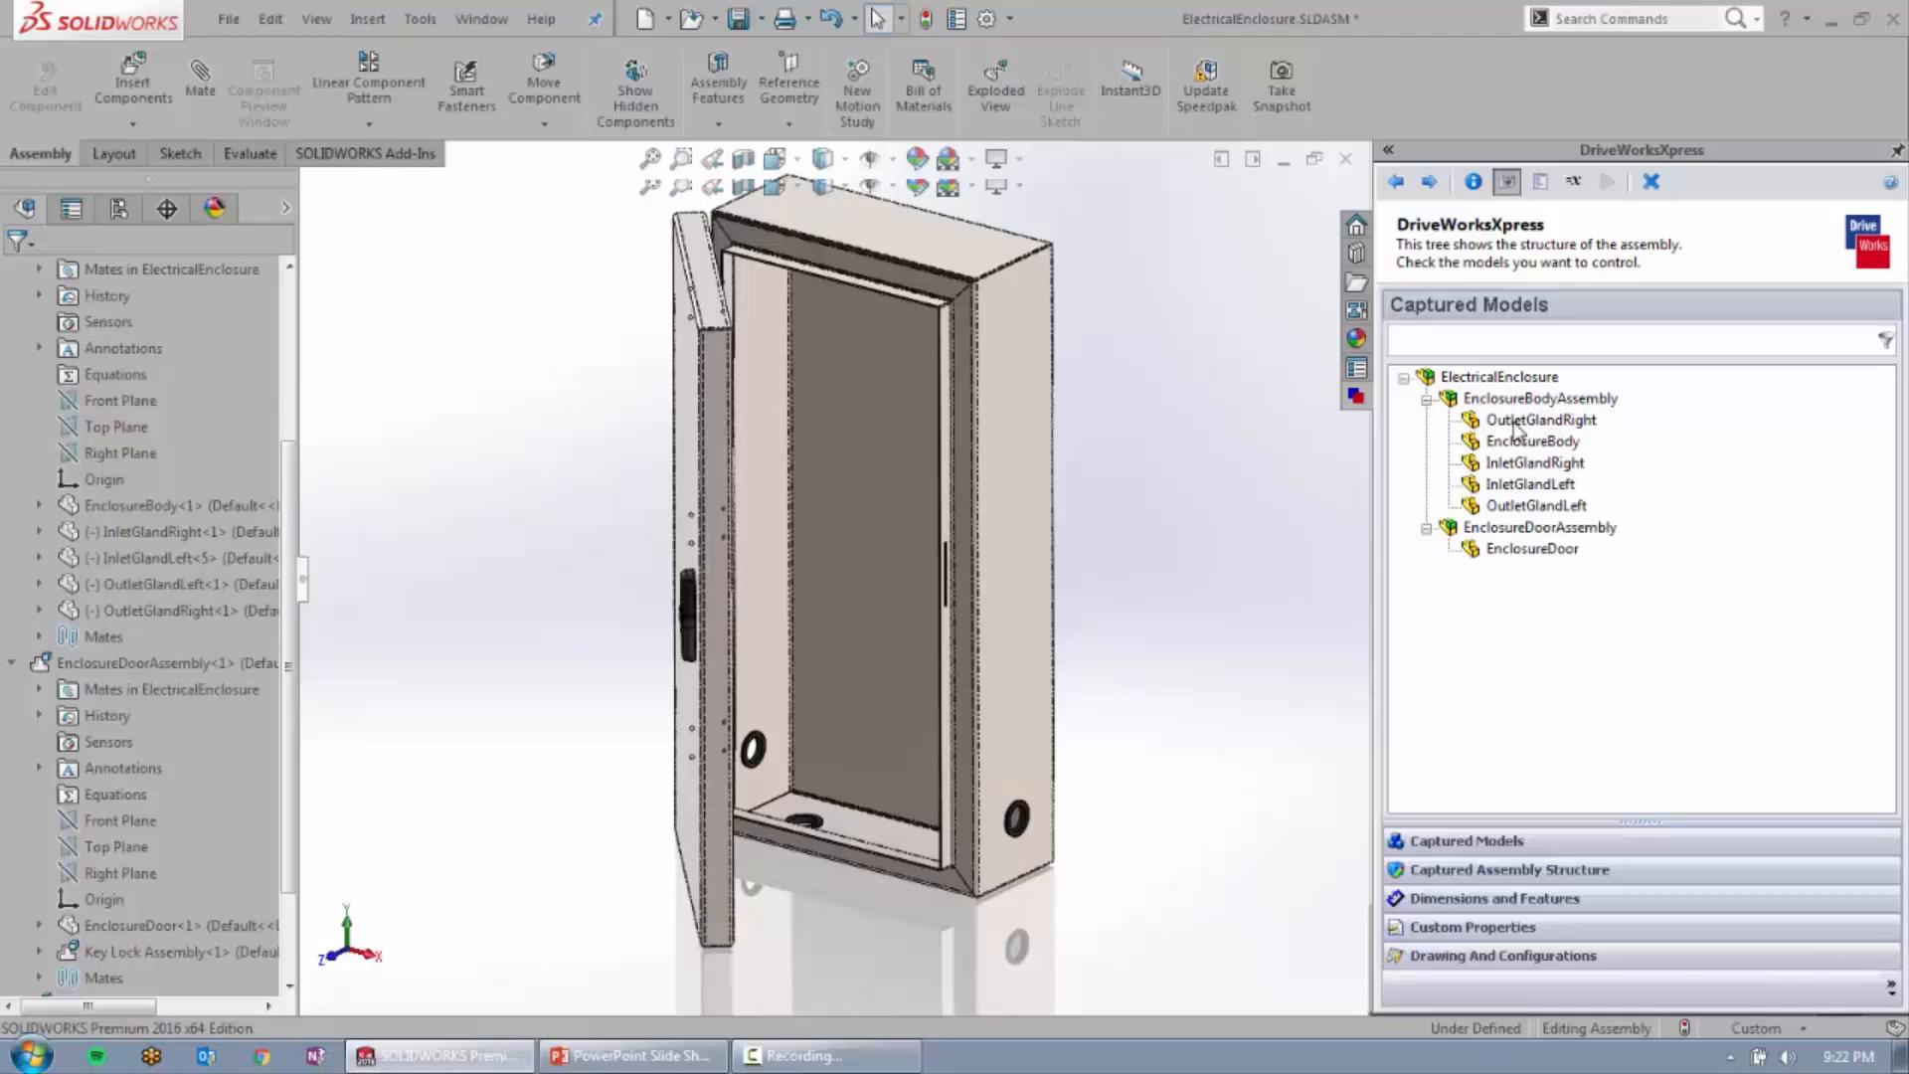
double_click(1507, 553)
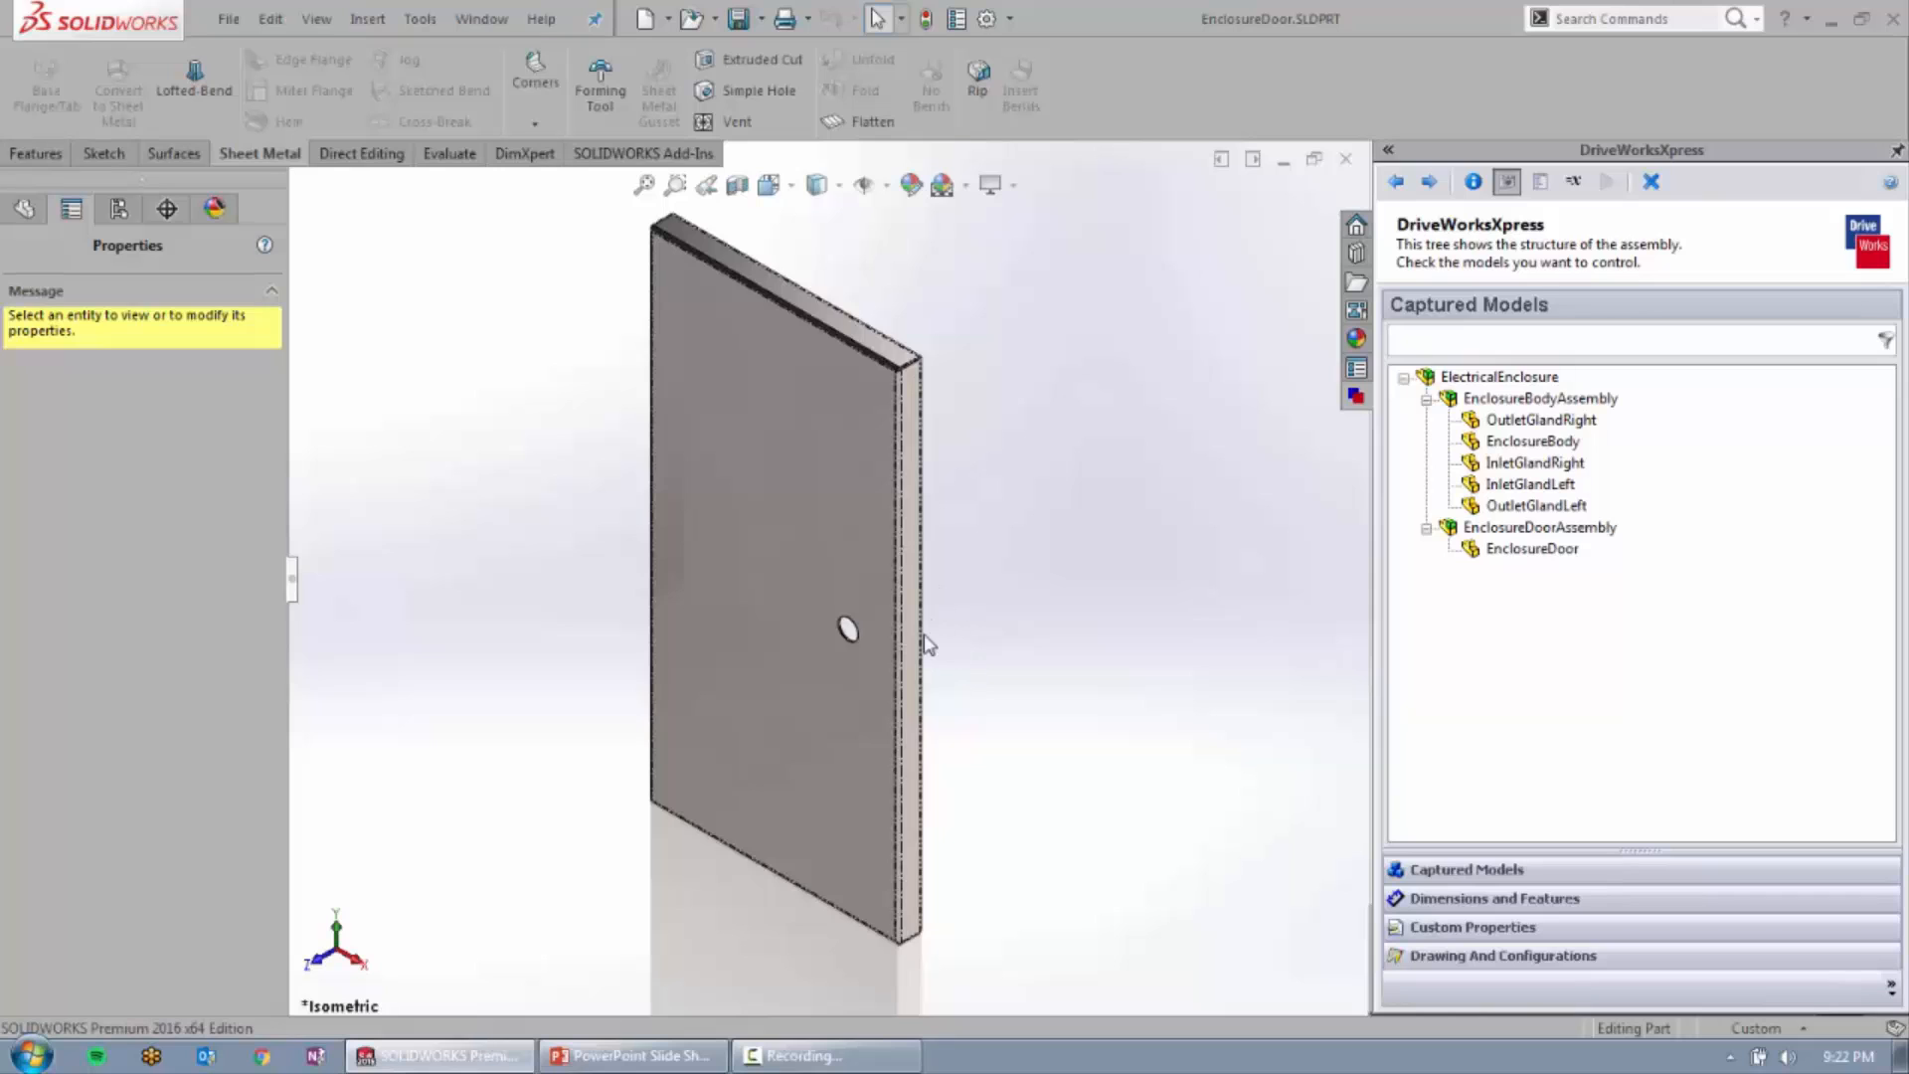
left_click(24, 209)
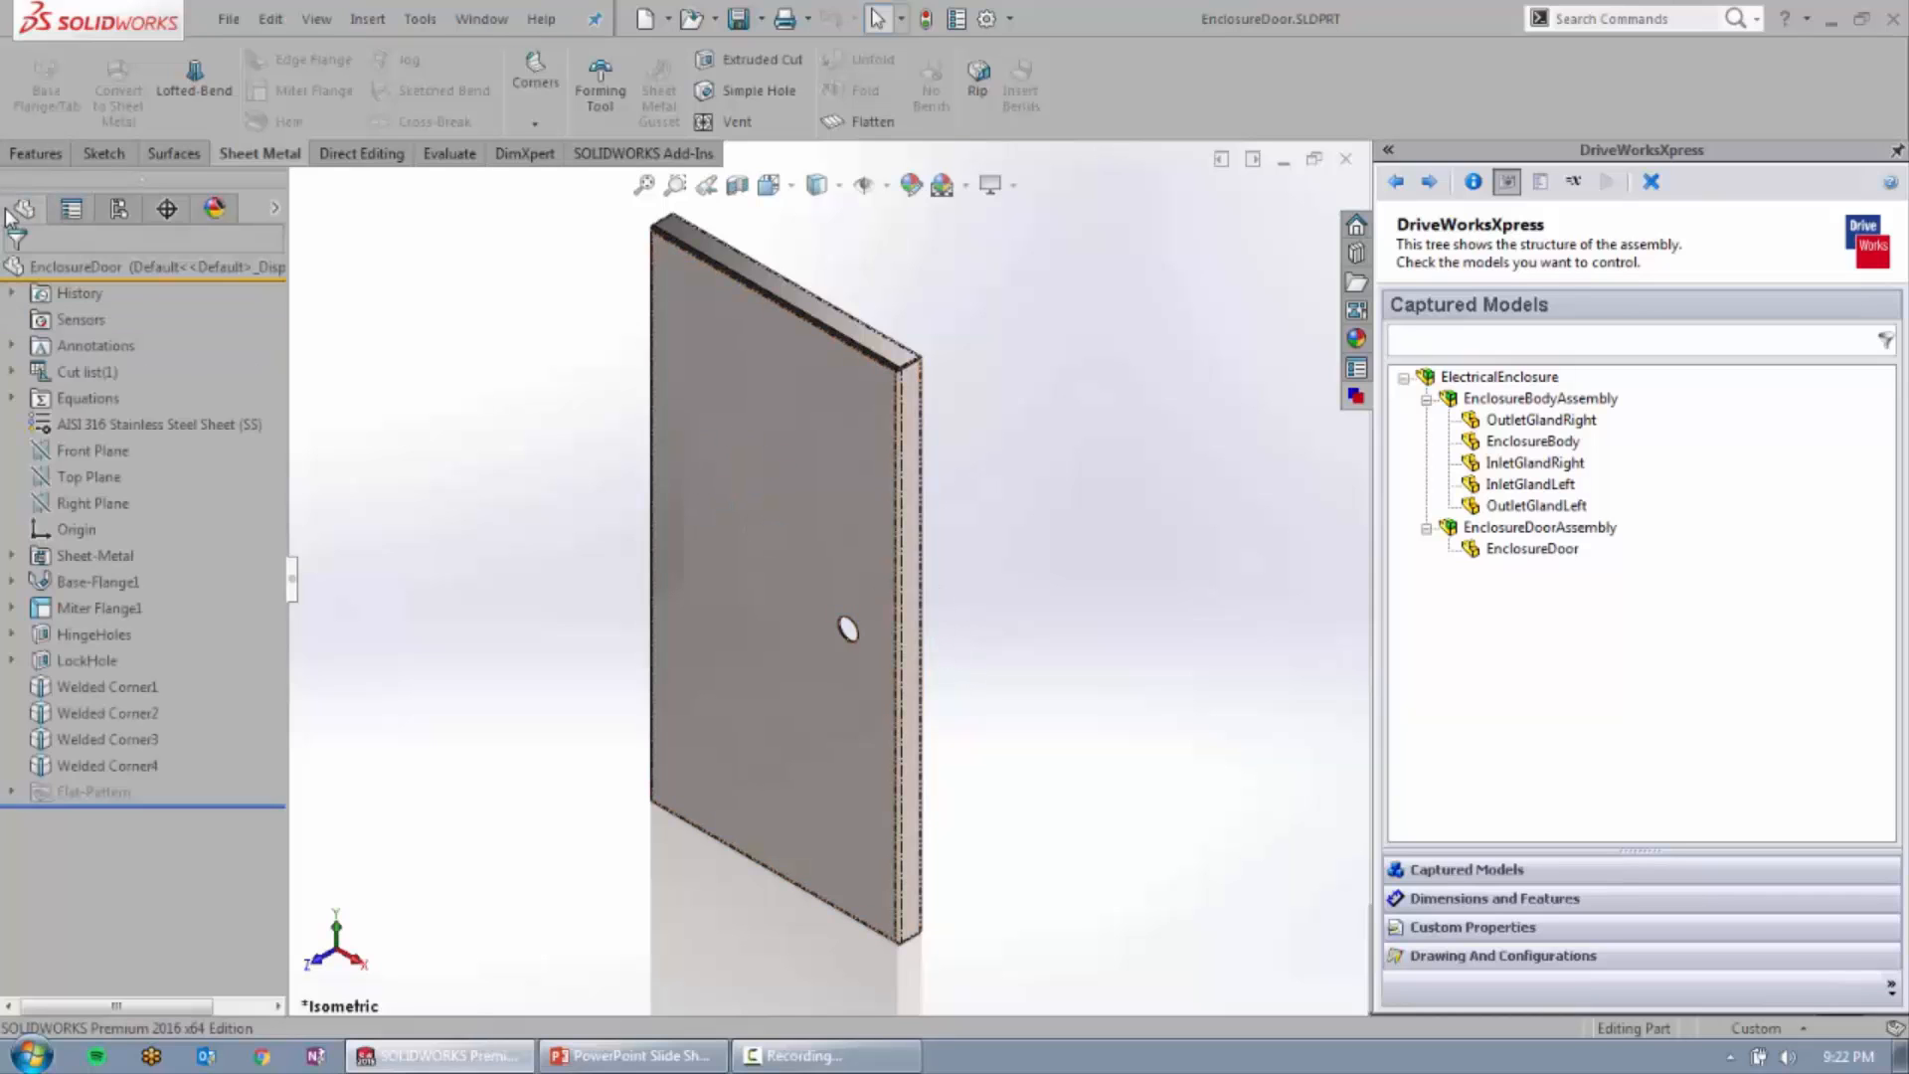
Step: Capture the height dimension of the door's Base-Flange1 feature under the name DoorHeight
left_click(92, 588)
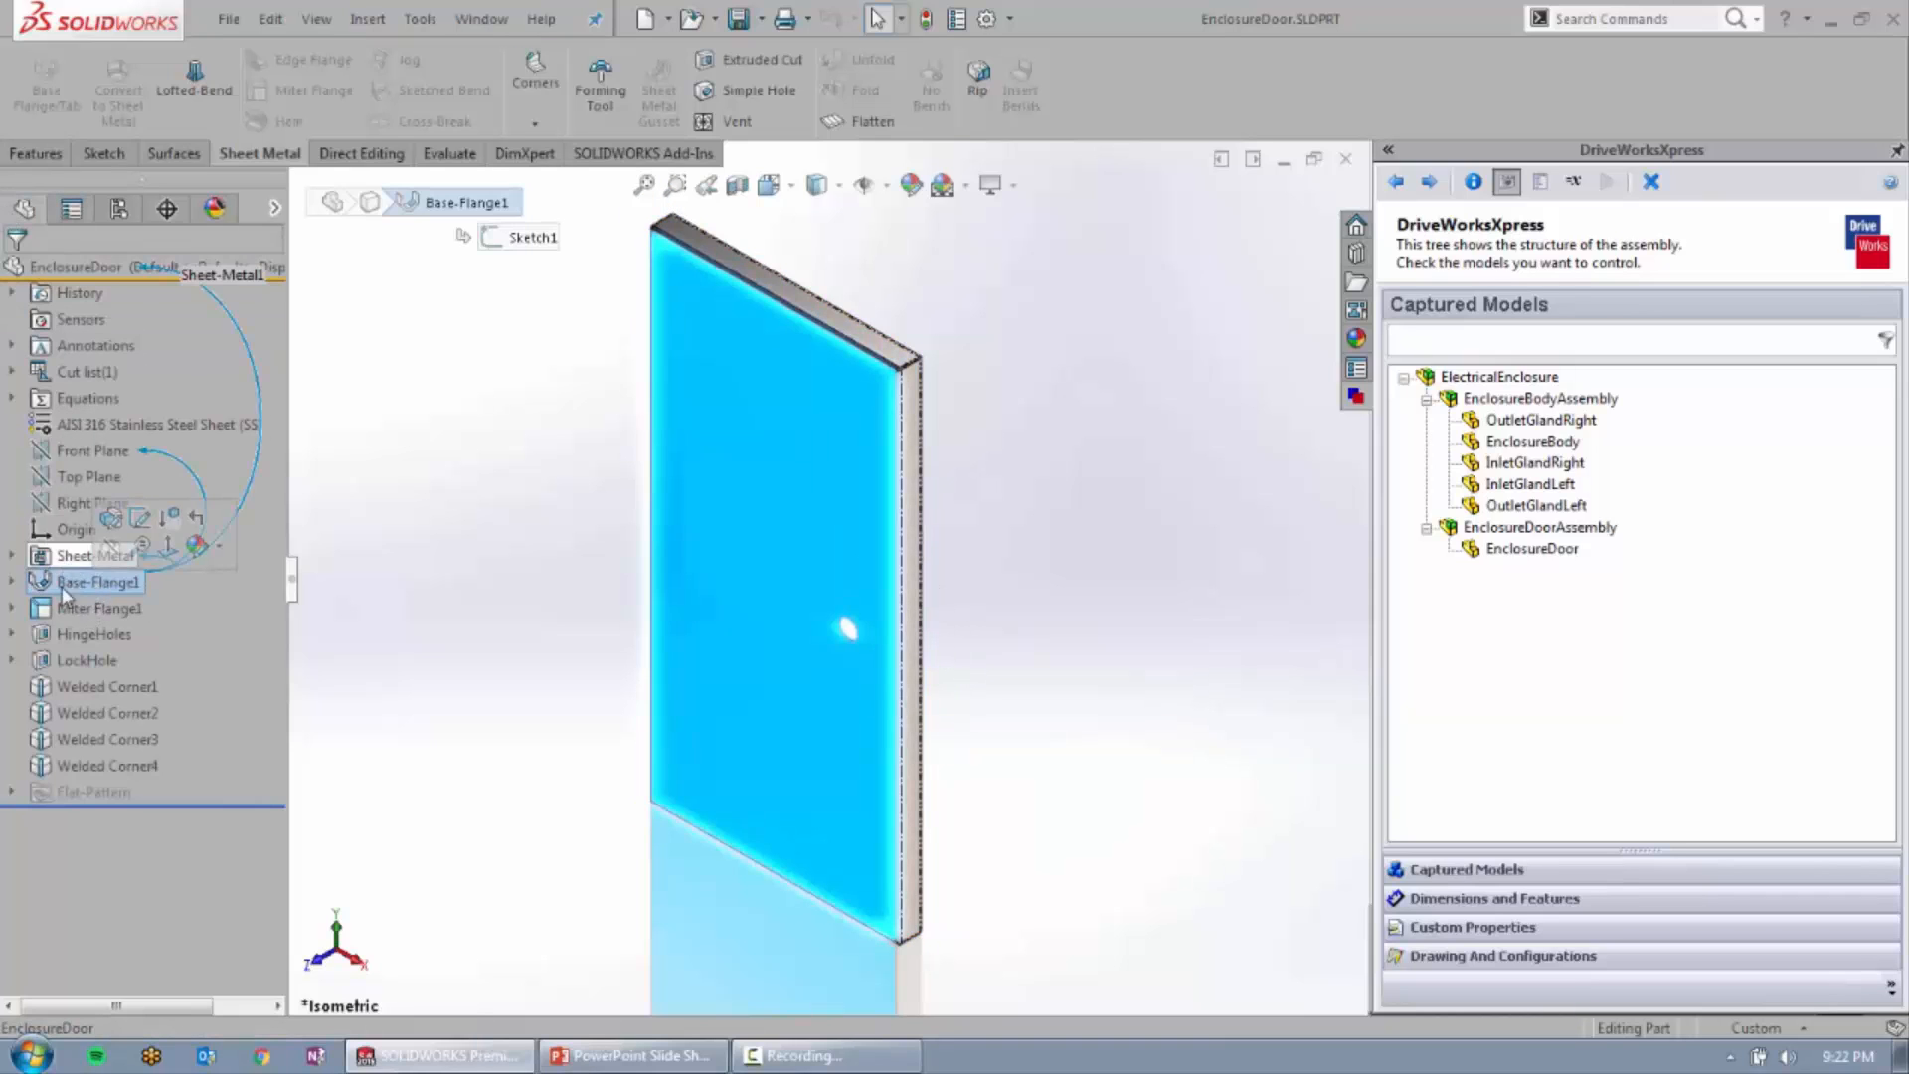
double_click(69, 581)
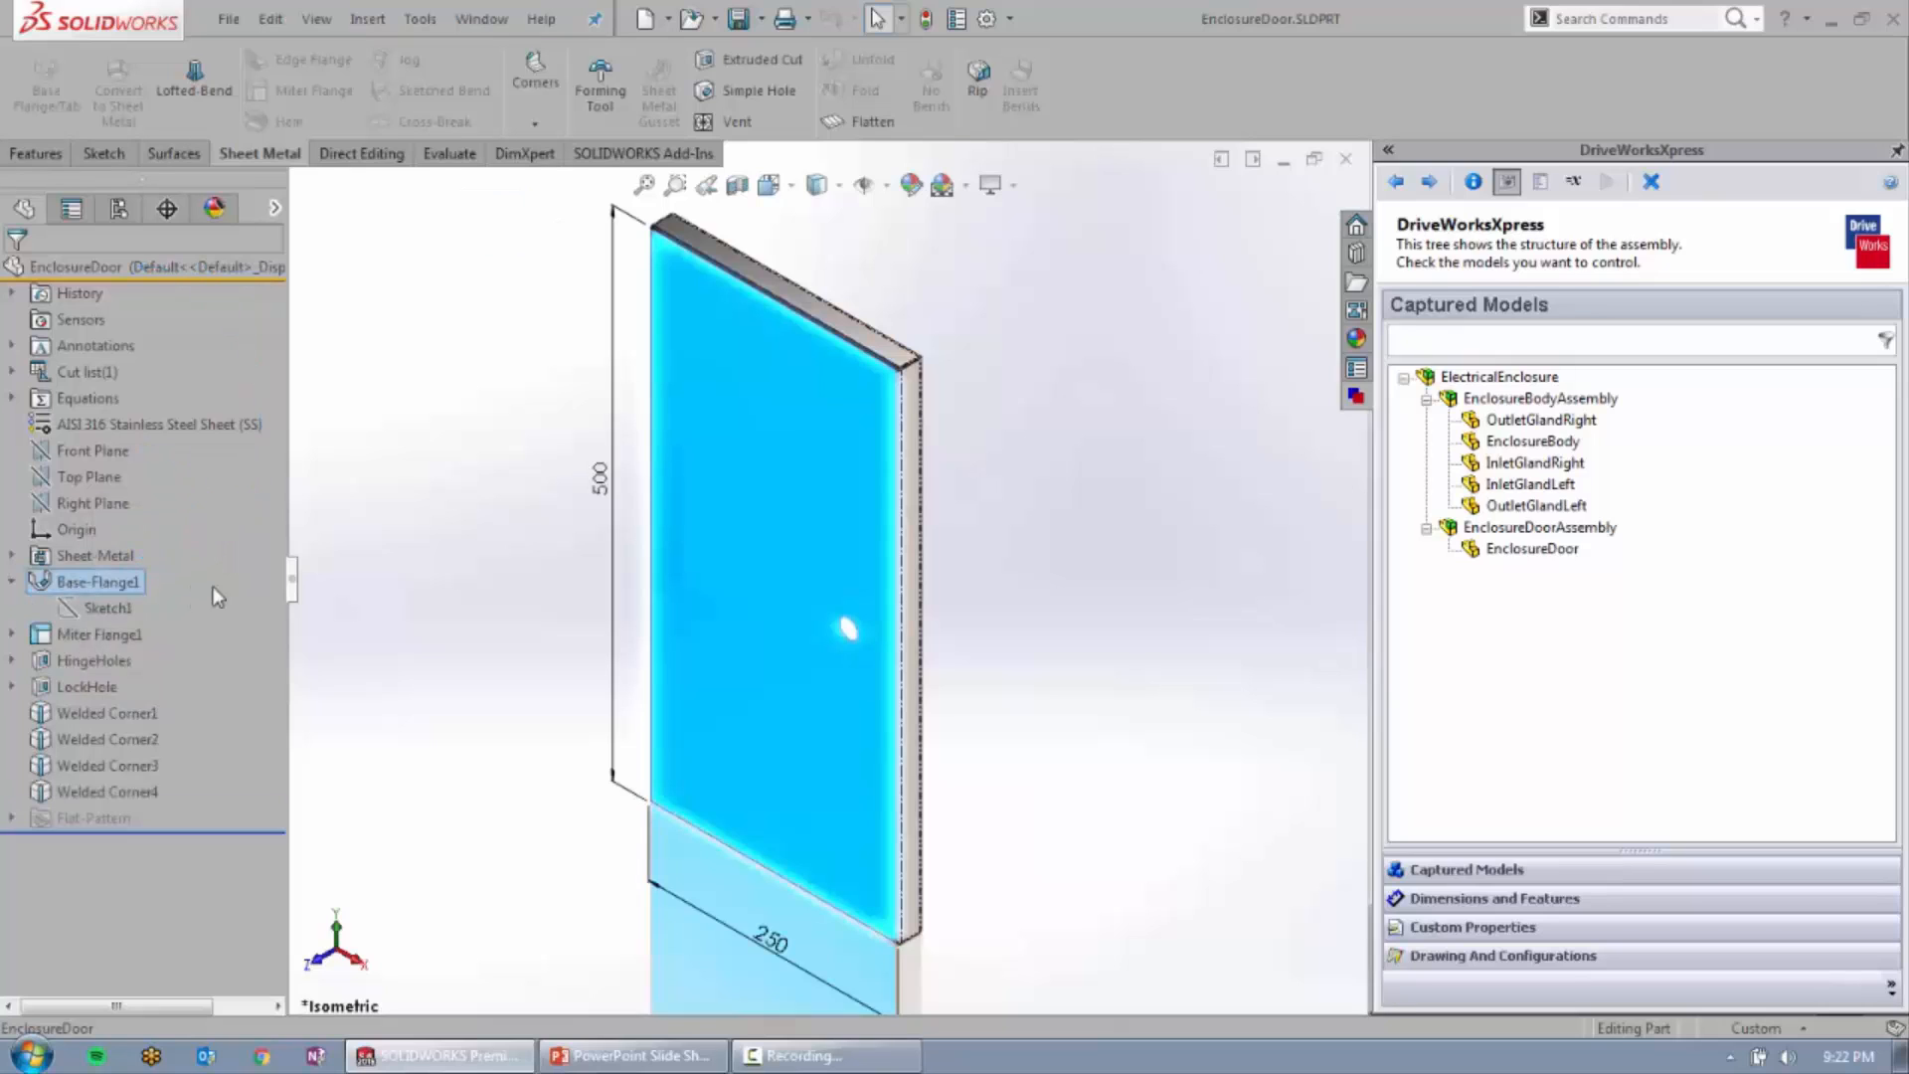
left_click(613, 505)
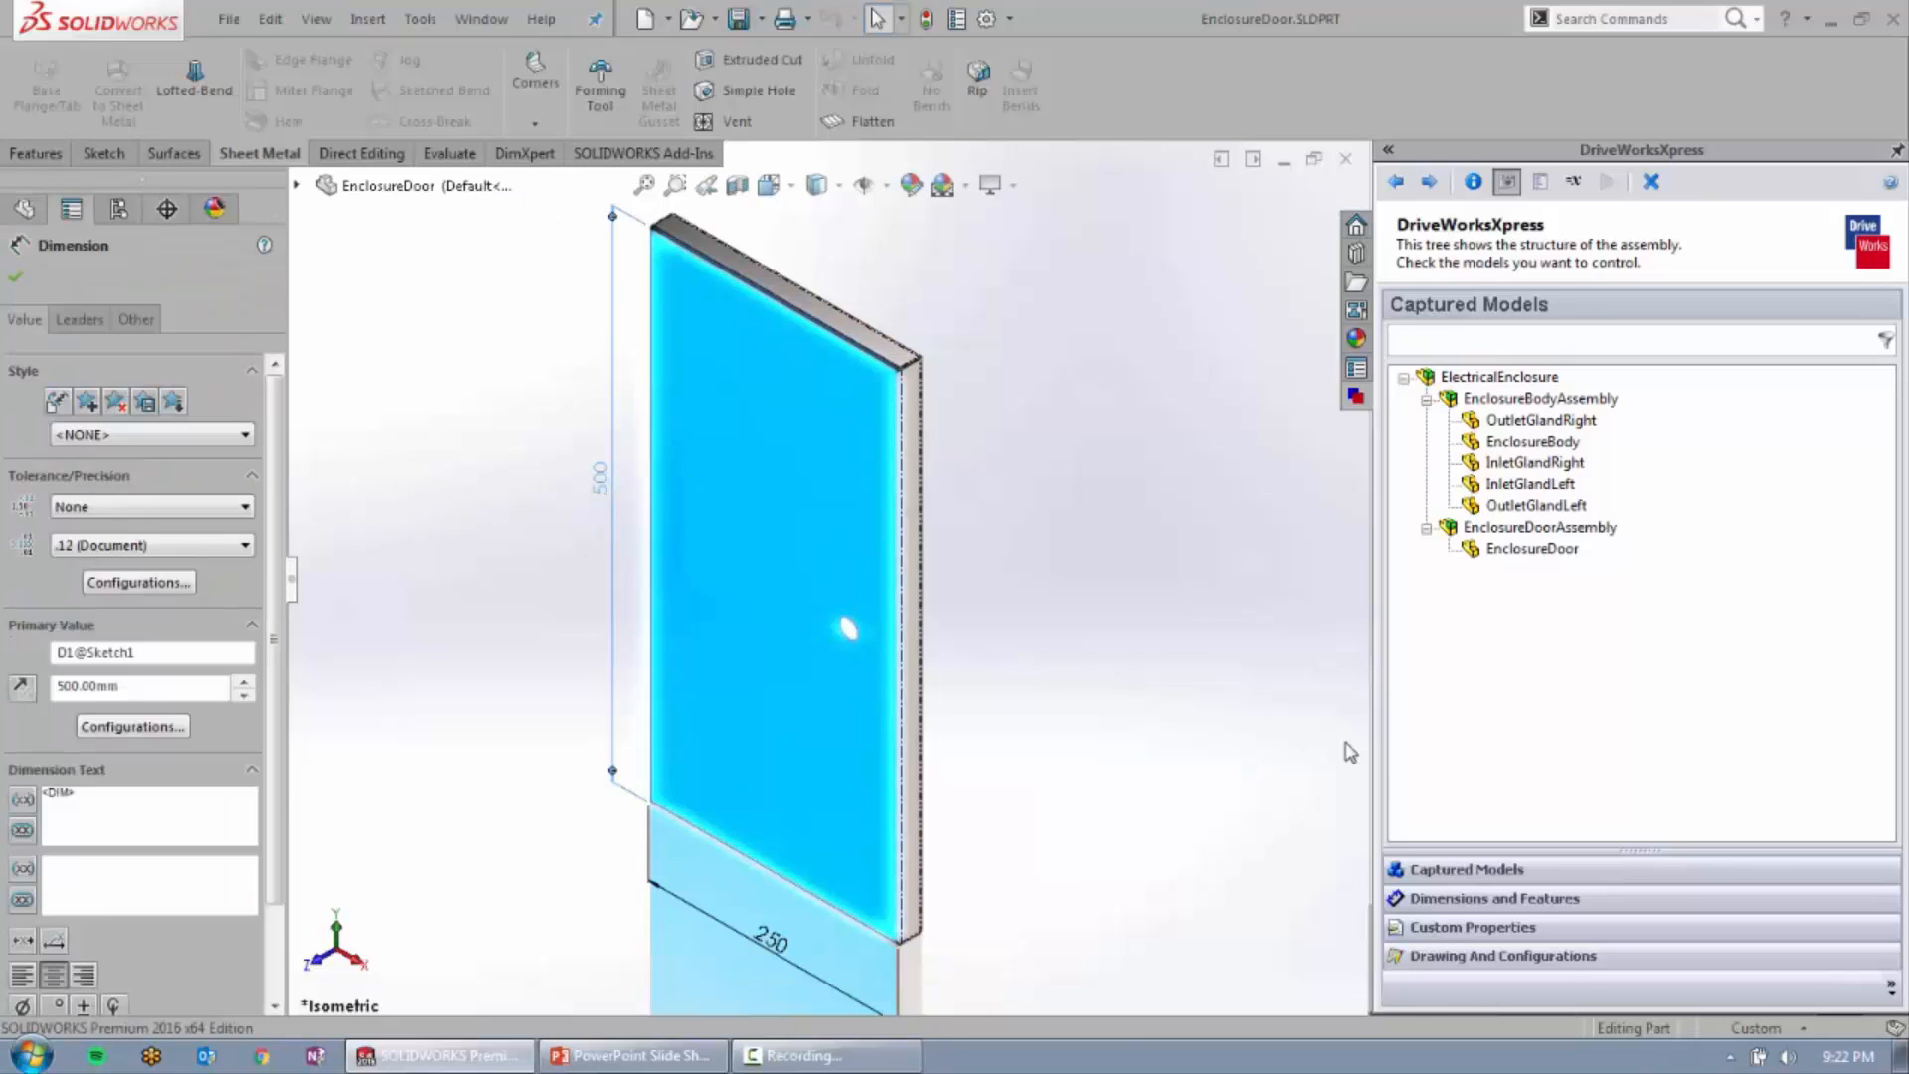
left_click(1499, 897)
left_click(1542, 795)
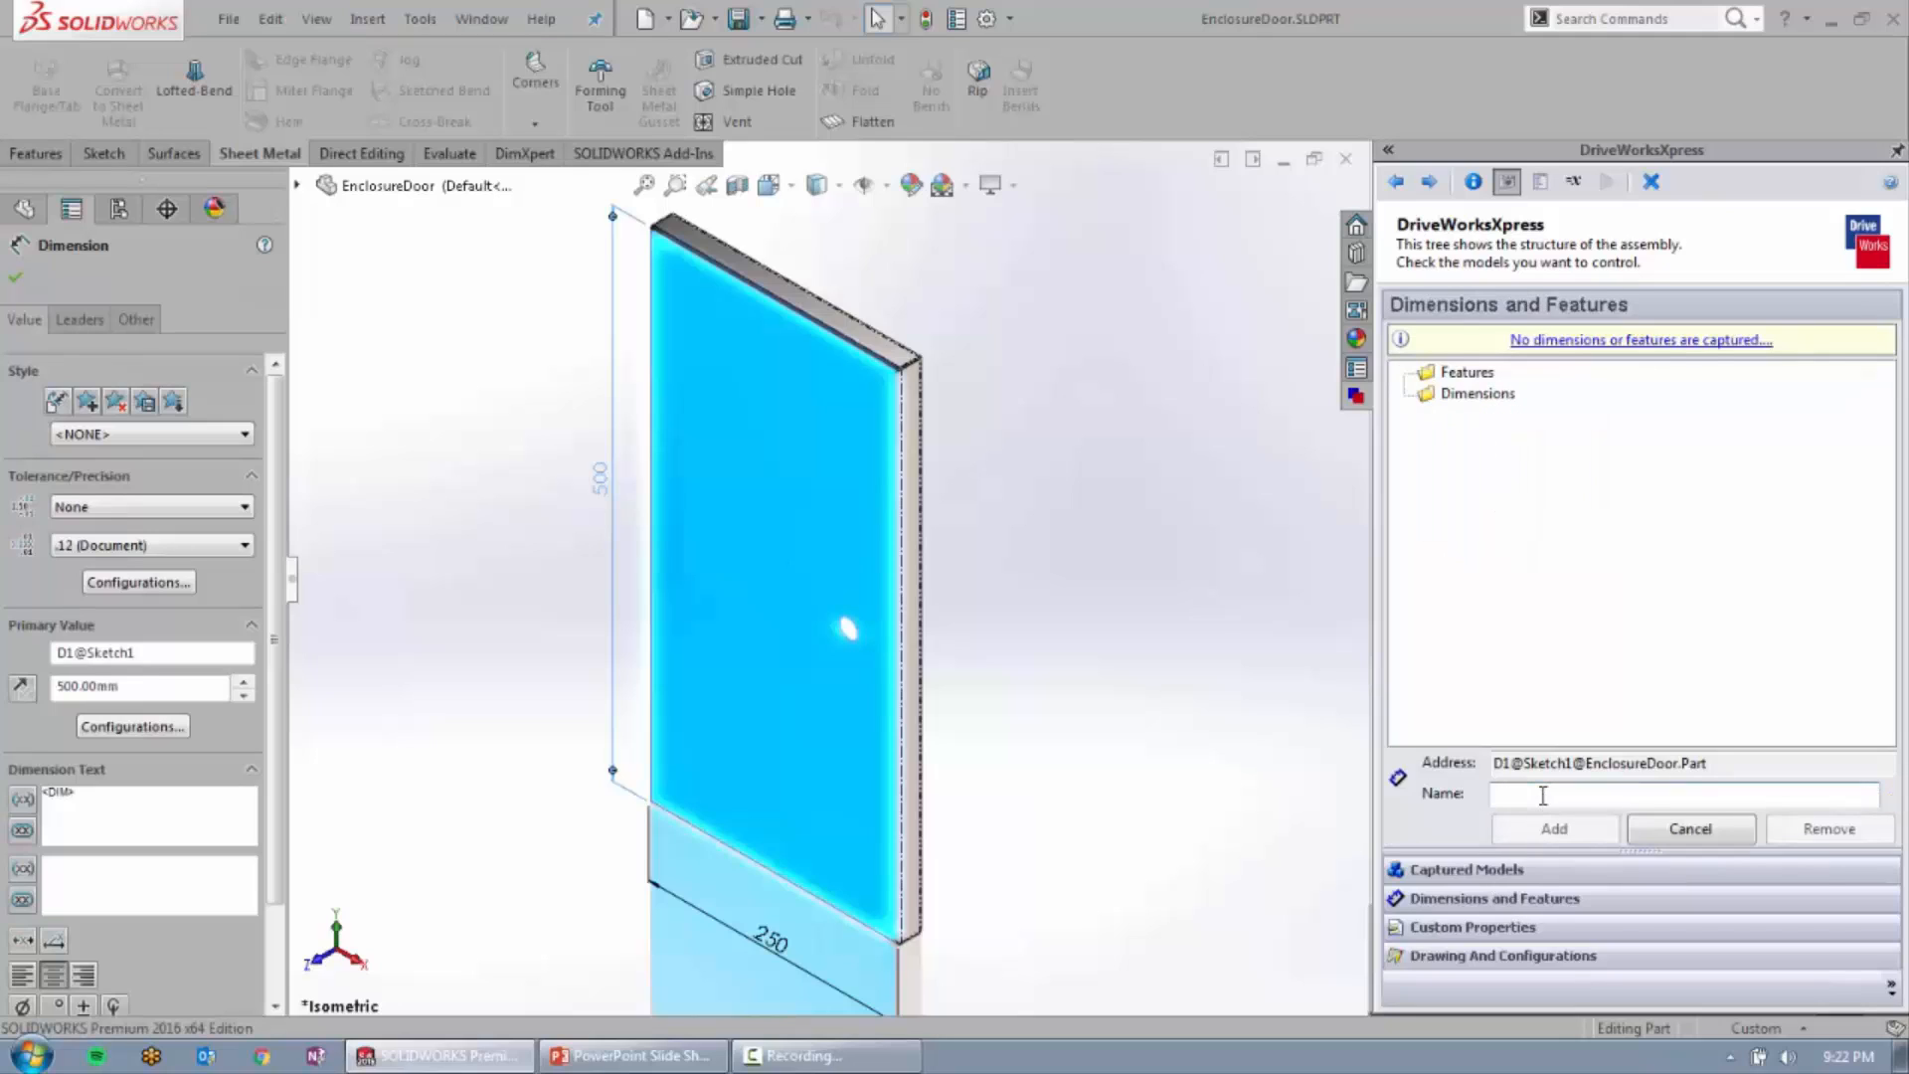
type("DoorHeight")
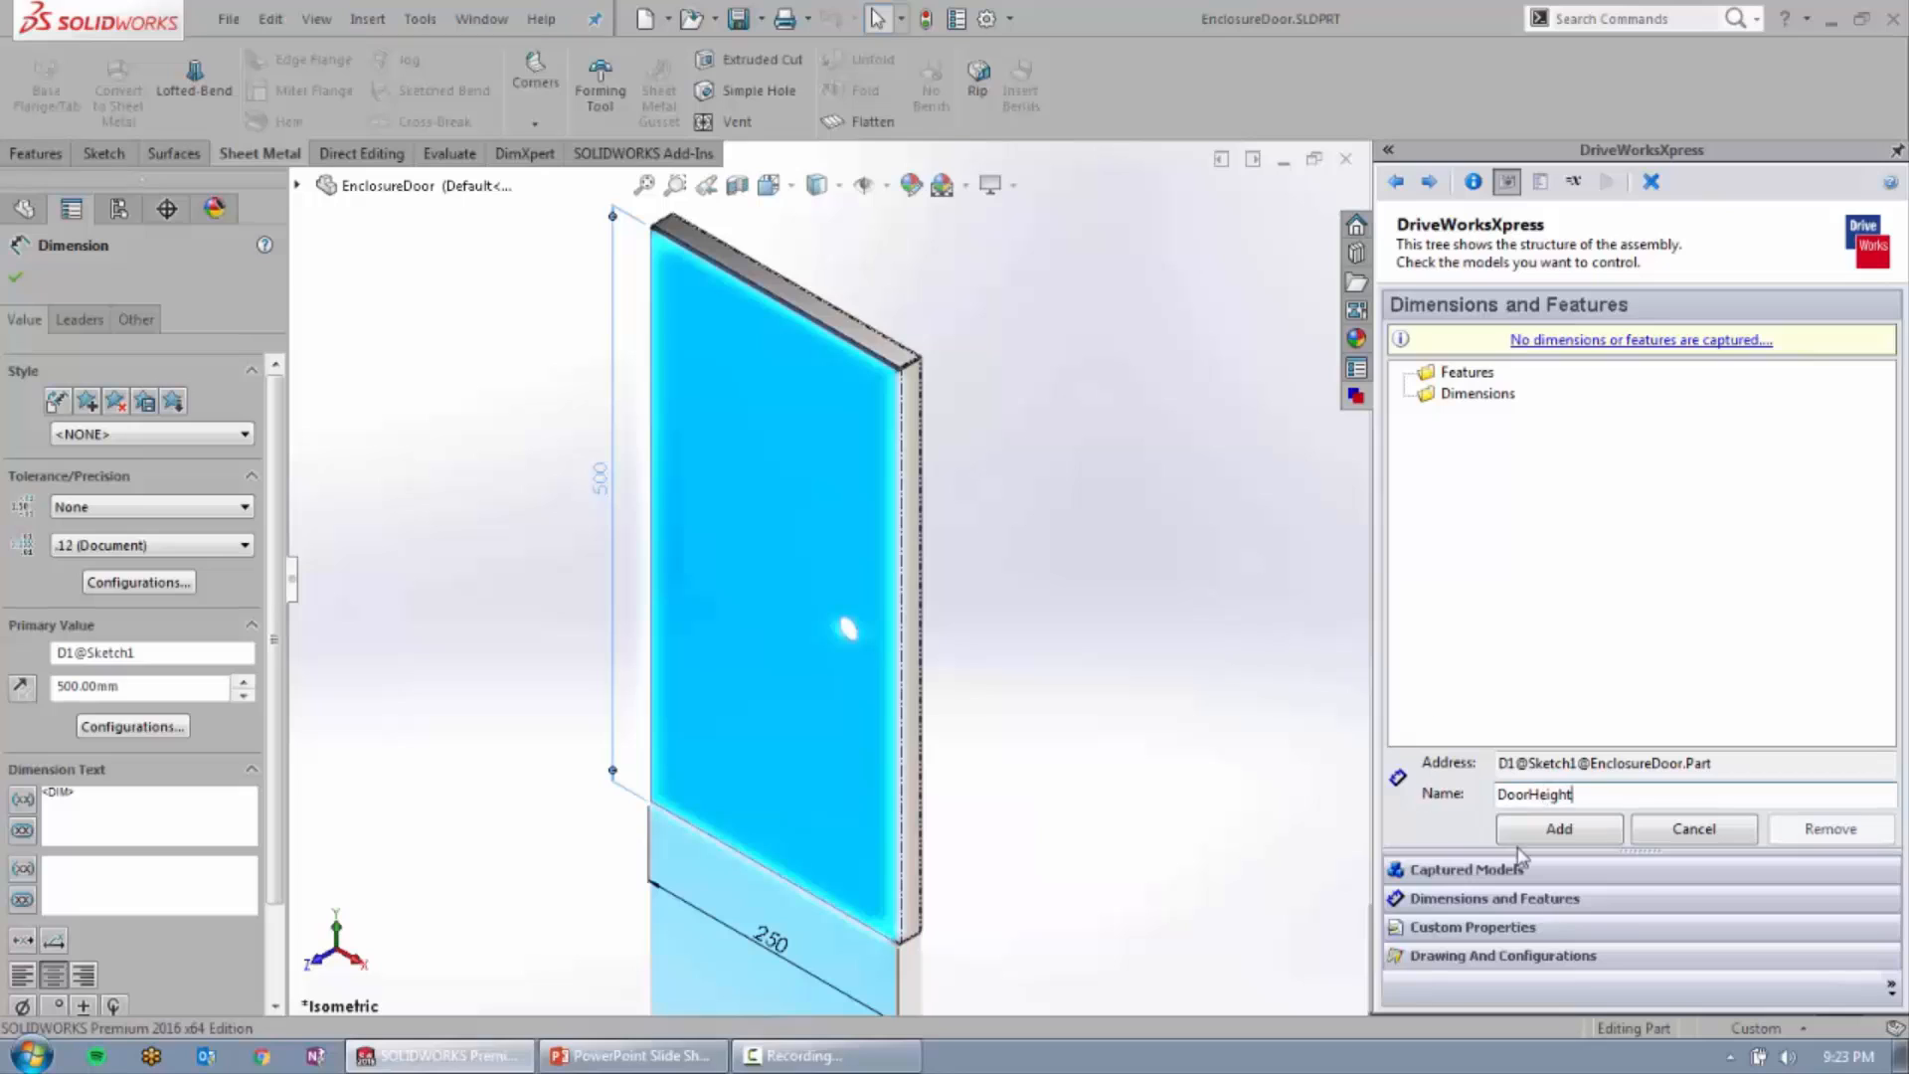
left_click(1559, 828)
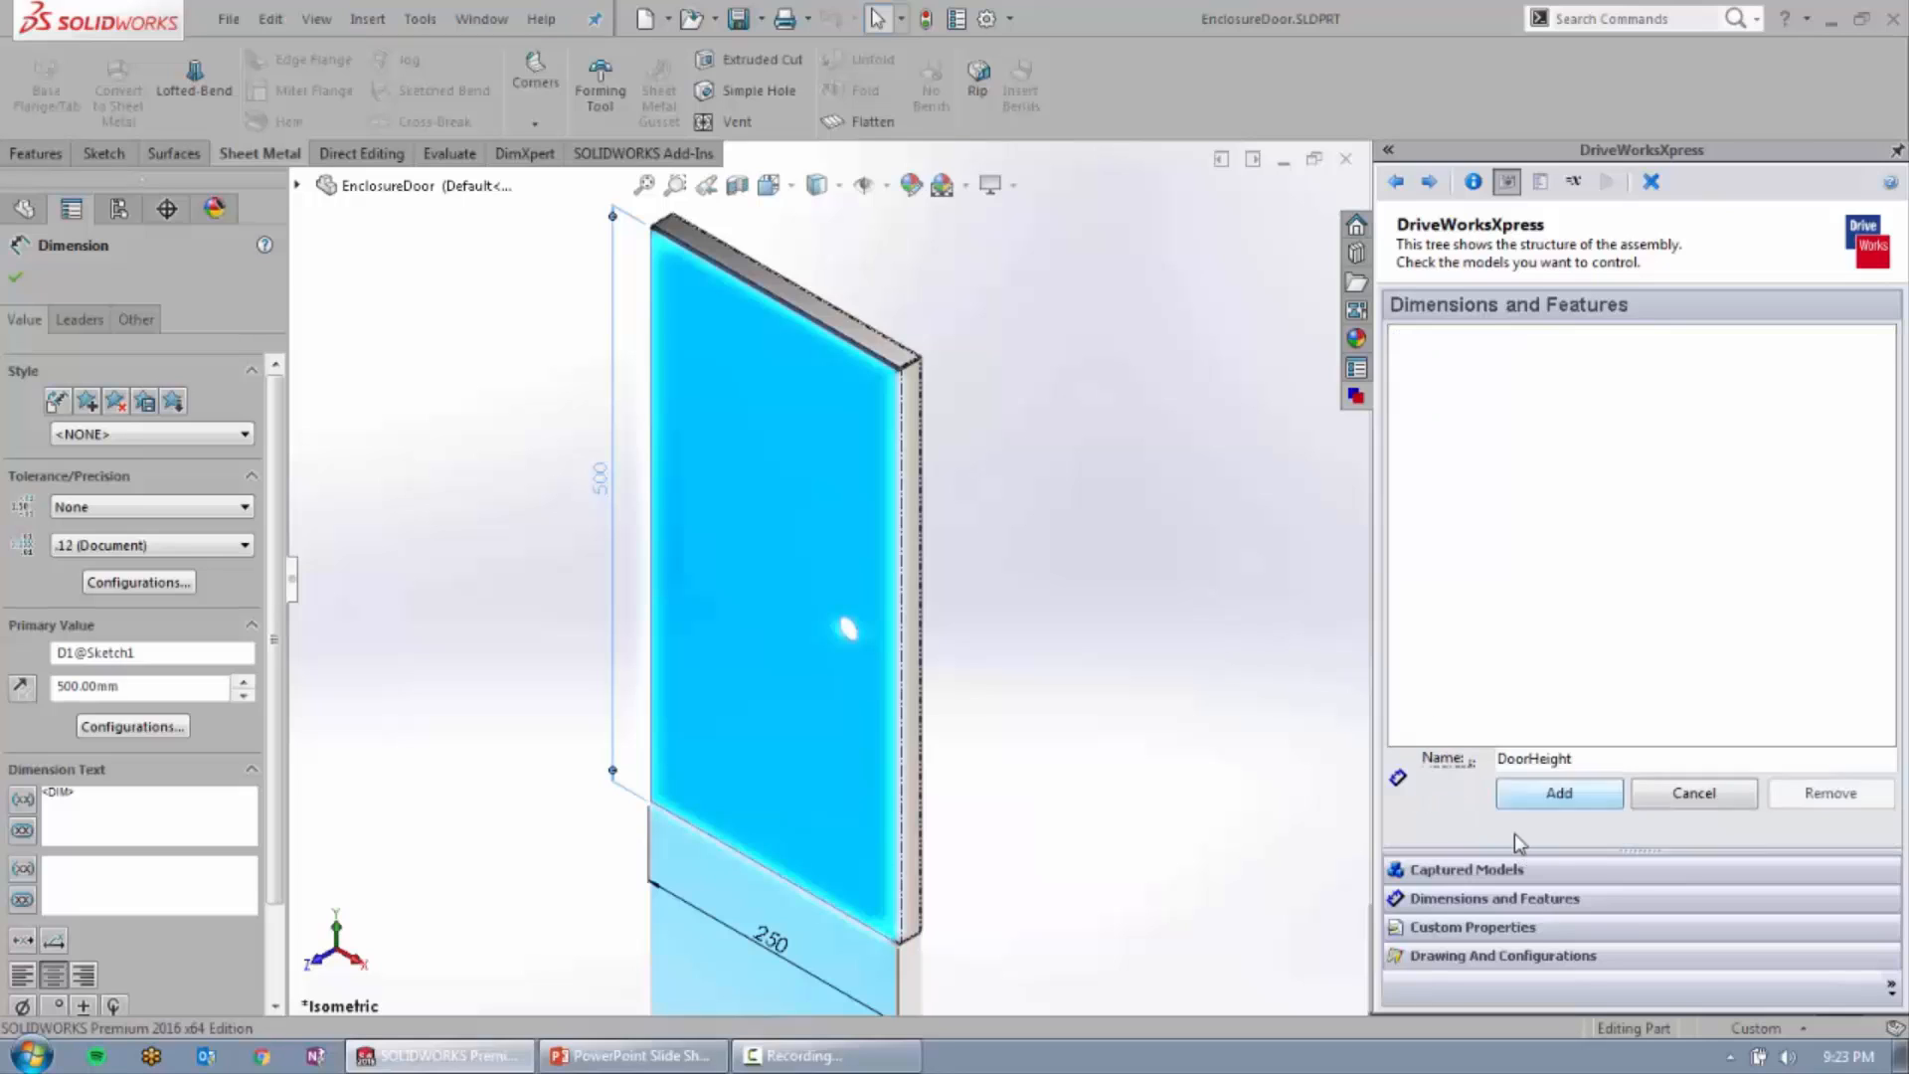
Step: Capture the width dimension of the door's Base-Flange1 feature under the name DoorWidth
left_click(795, 966)
left_click(1540, 795)
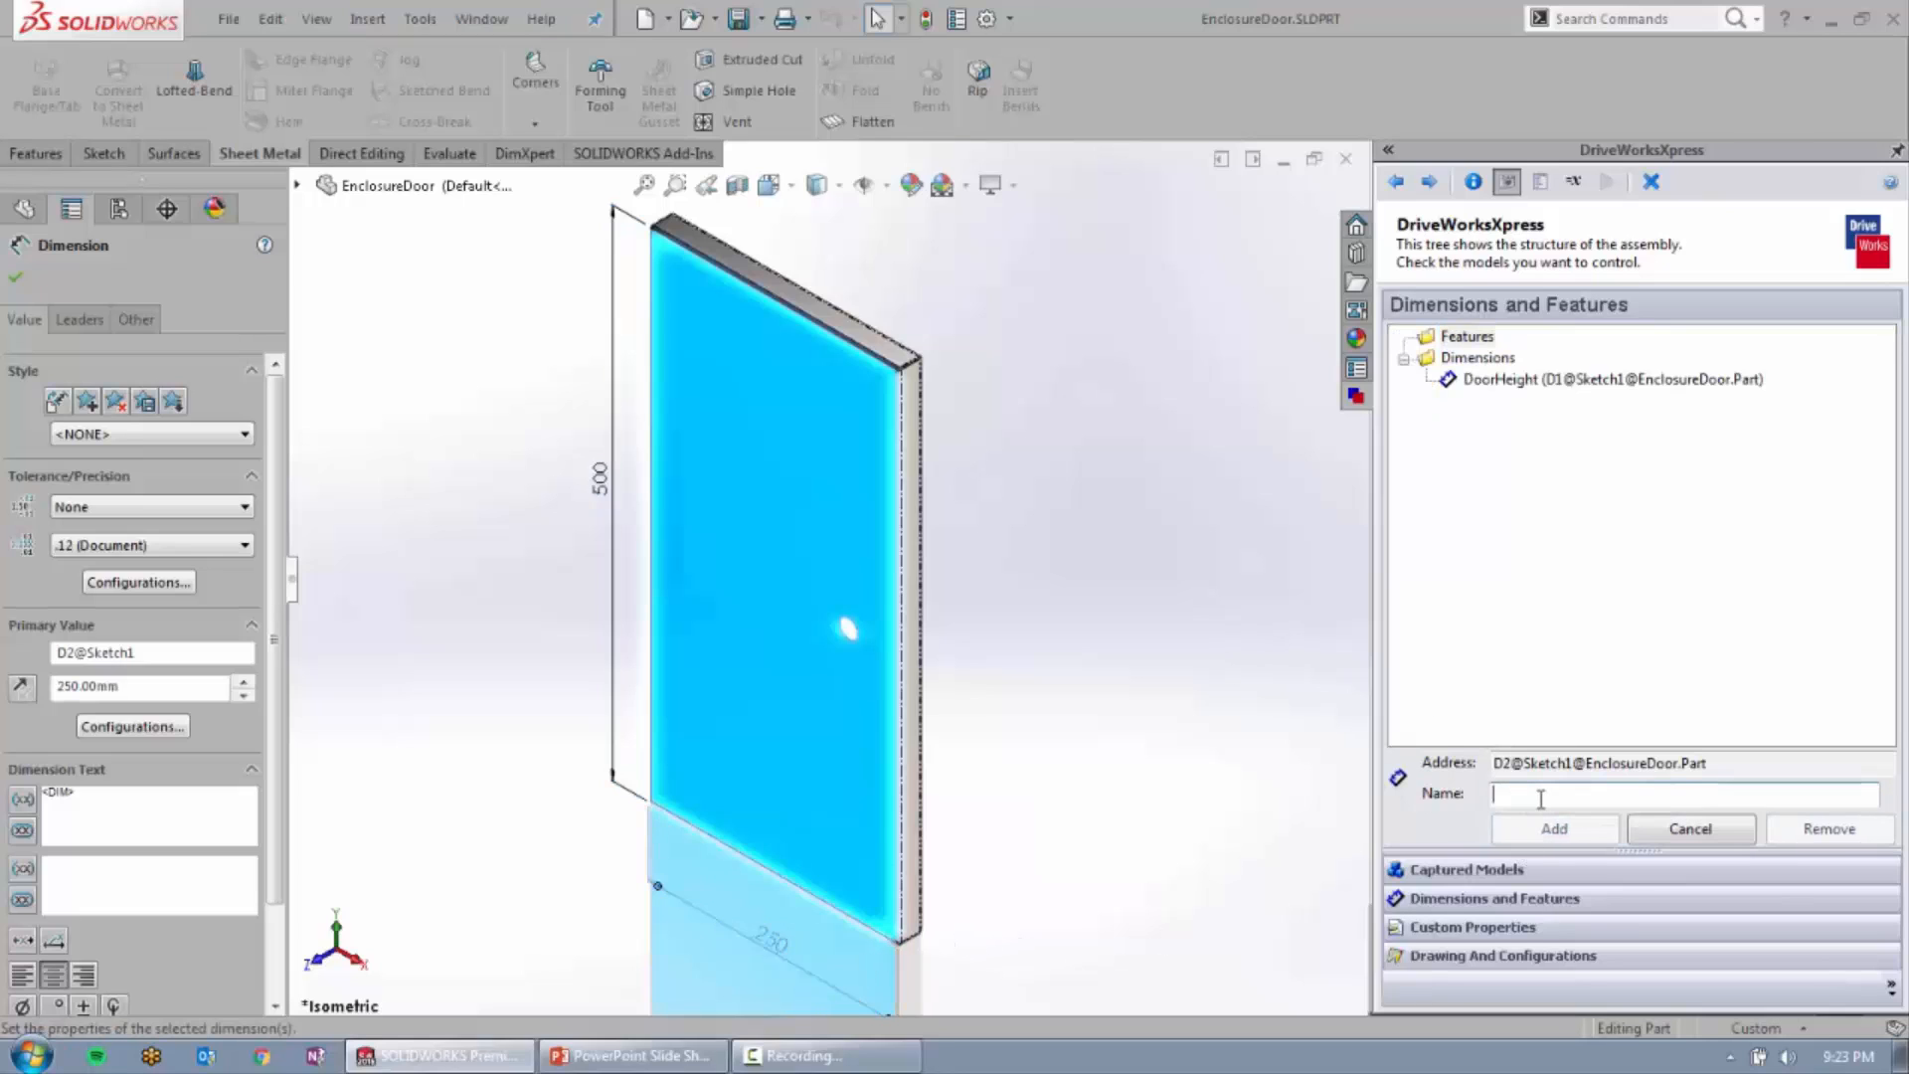
type("DoorWidth")
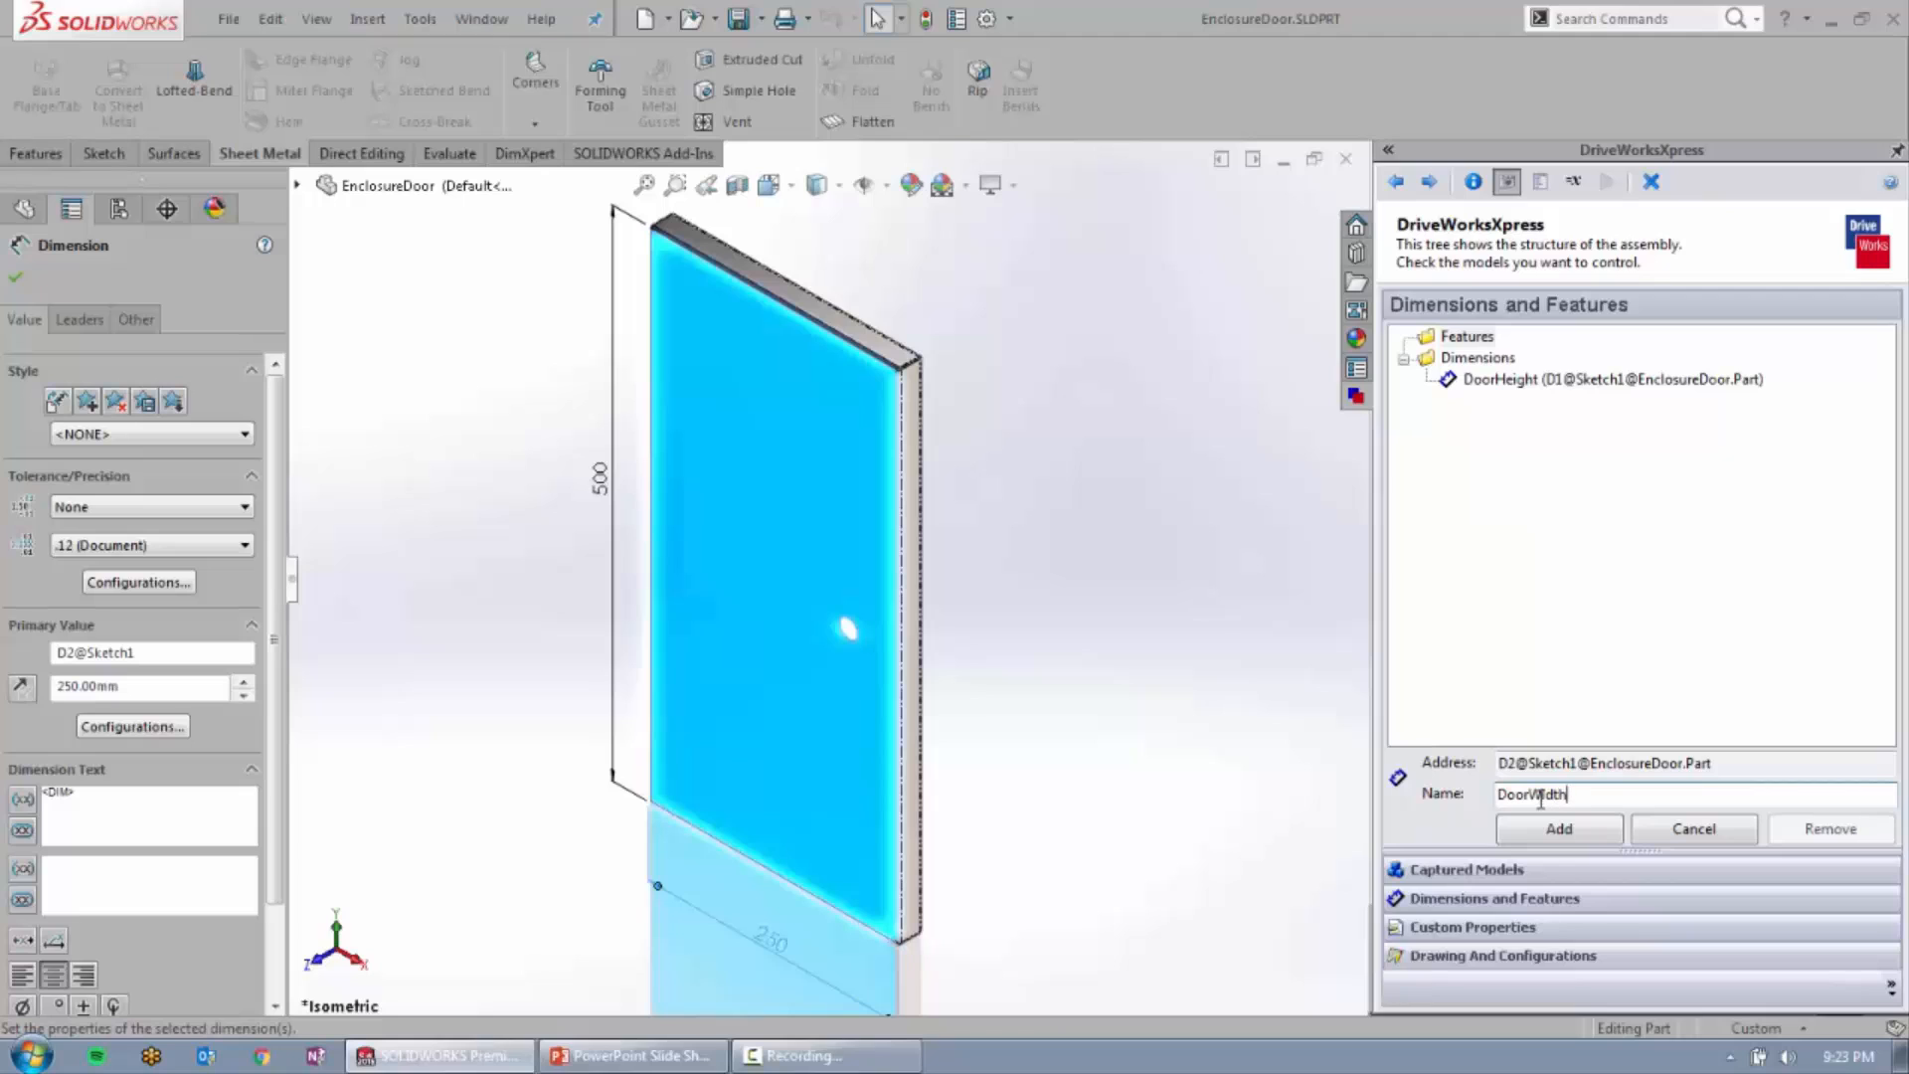
left_click(1574, 838)
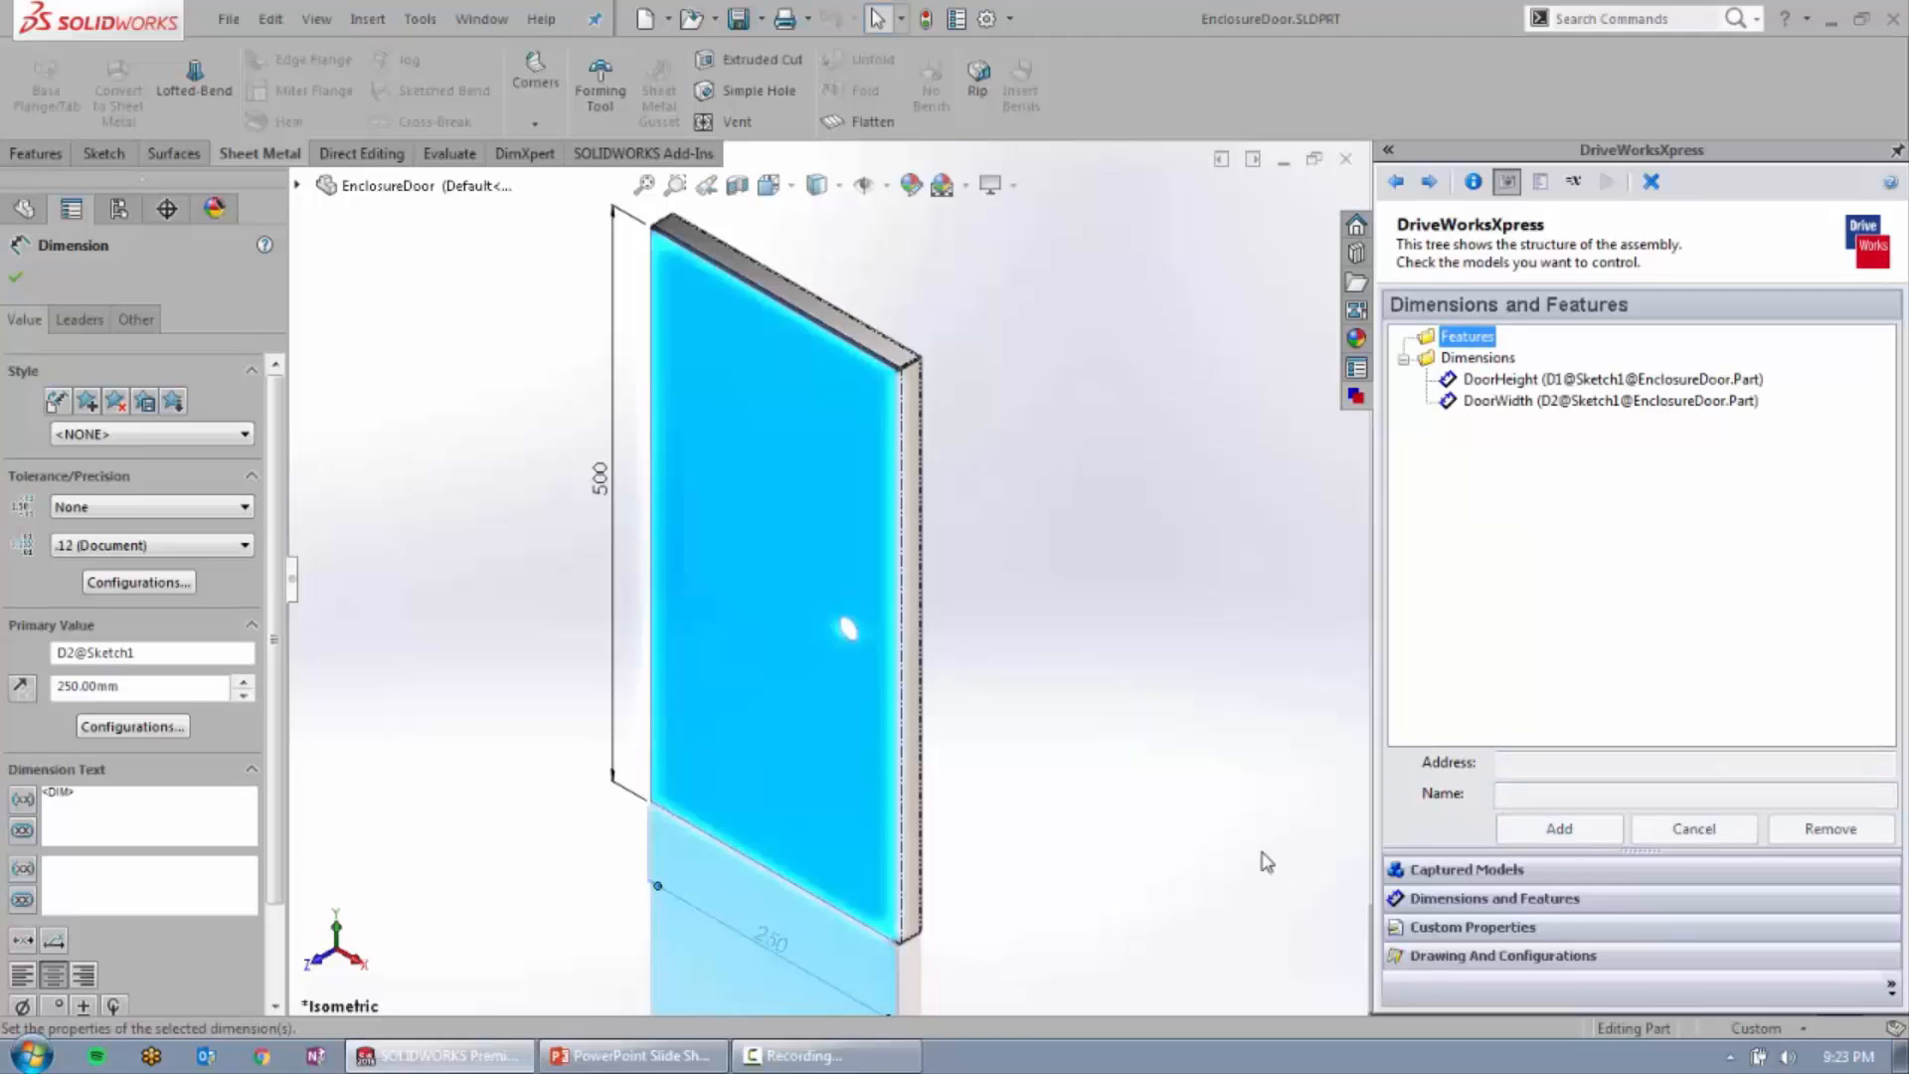
left_click(1052, 755)
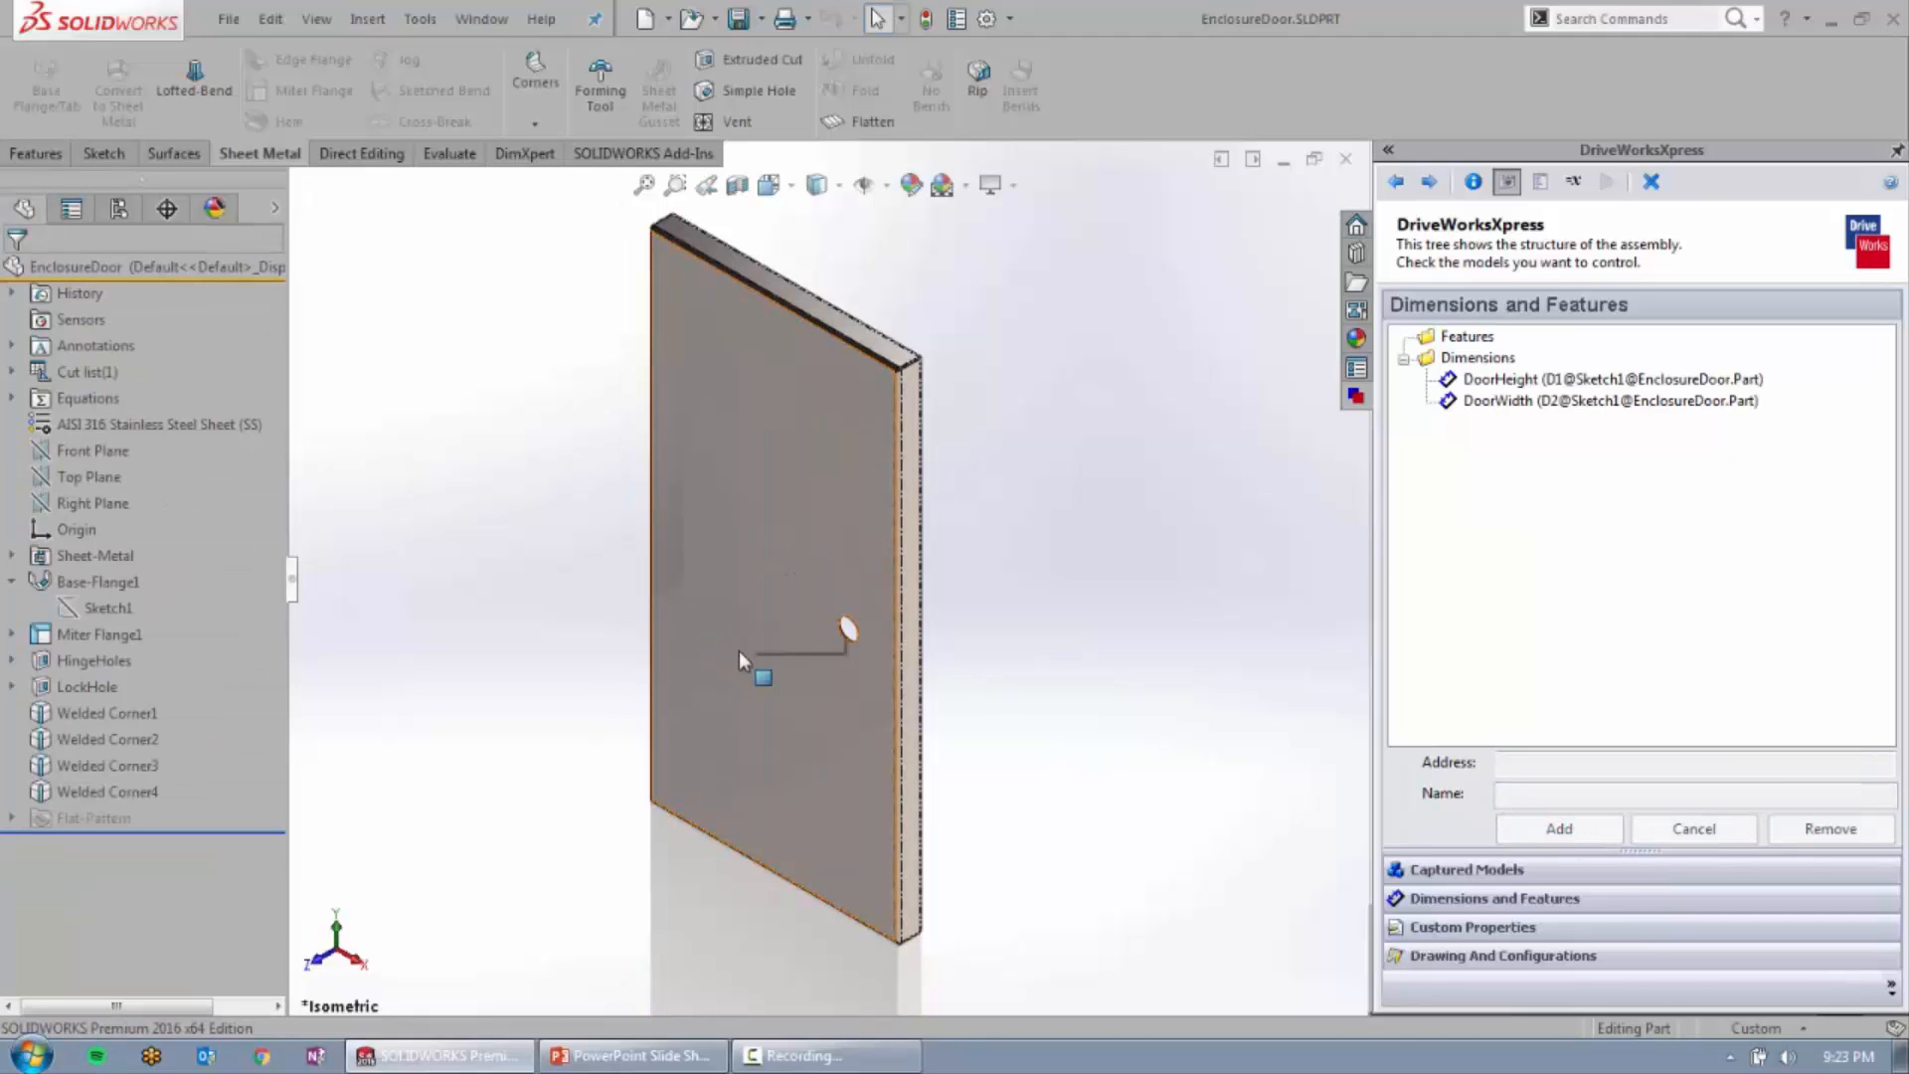
Step: Return to the DriveWorksXpress model selection and reopen the ElectricalEnclosure assembly
left_click(1396, 181)
double_click(1469, 426)
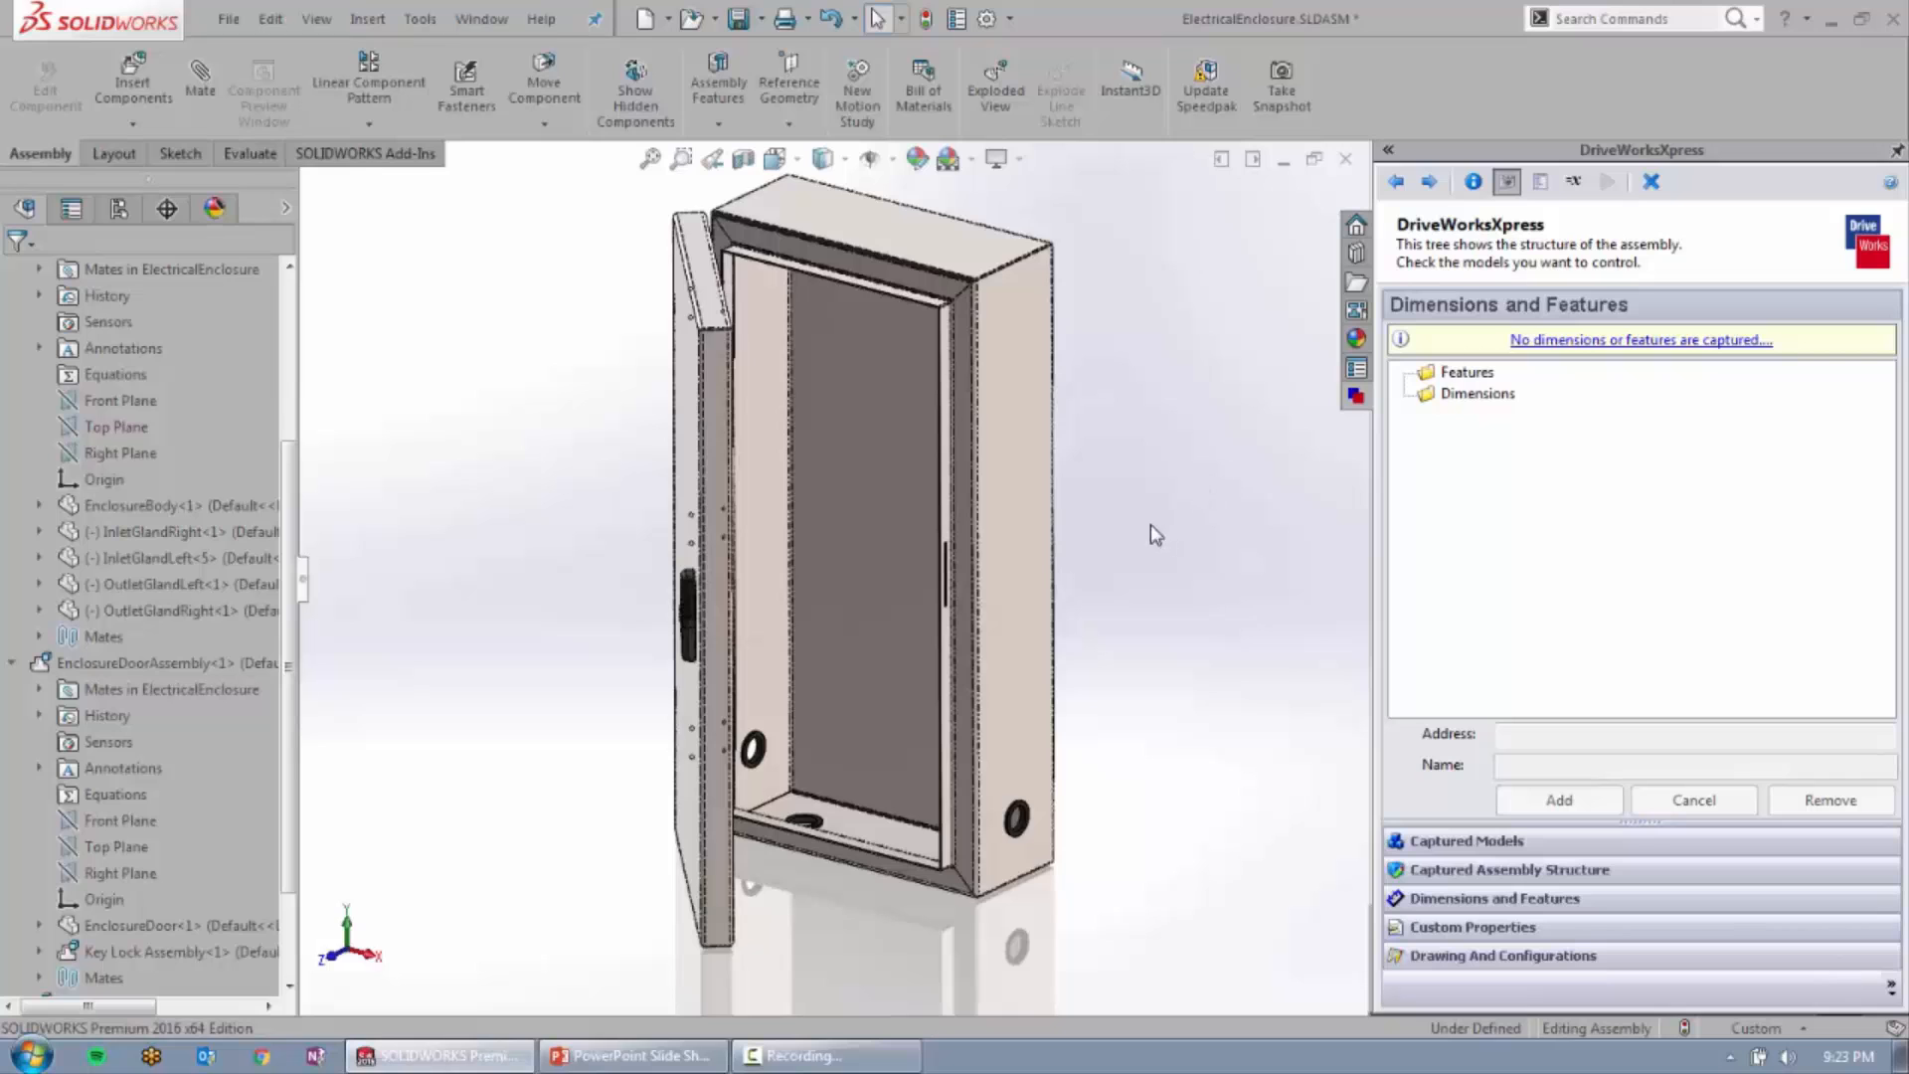
mouse_move(1131, 494)
middle_mouse_down()
mouse_move(1090, 490)
mouse_move(1120, 508)
middle_mouse_up()
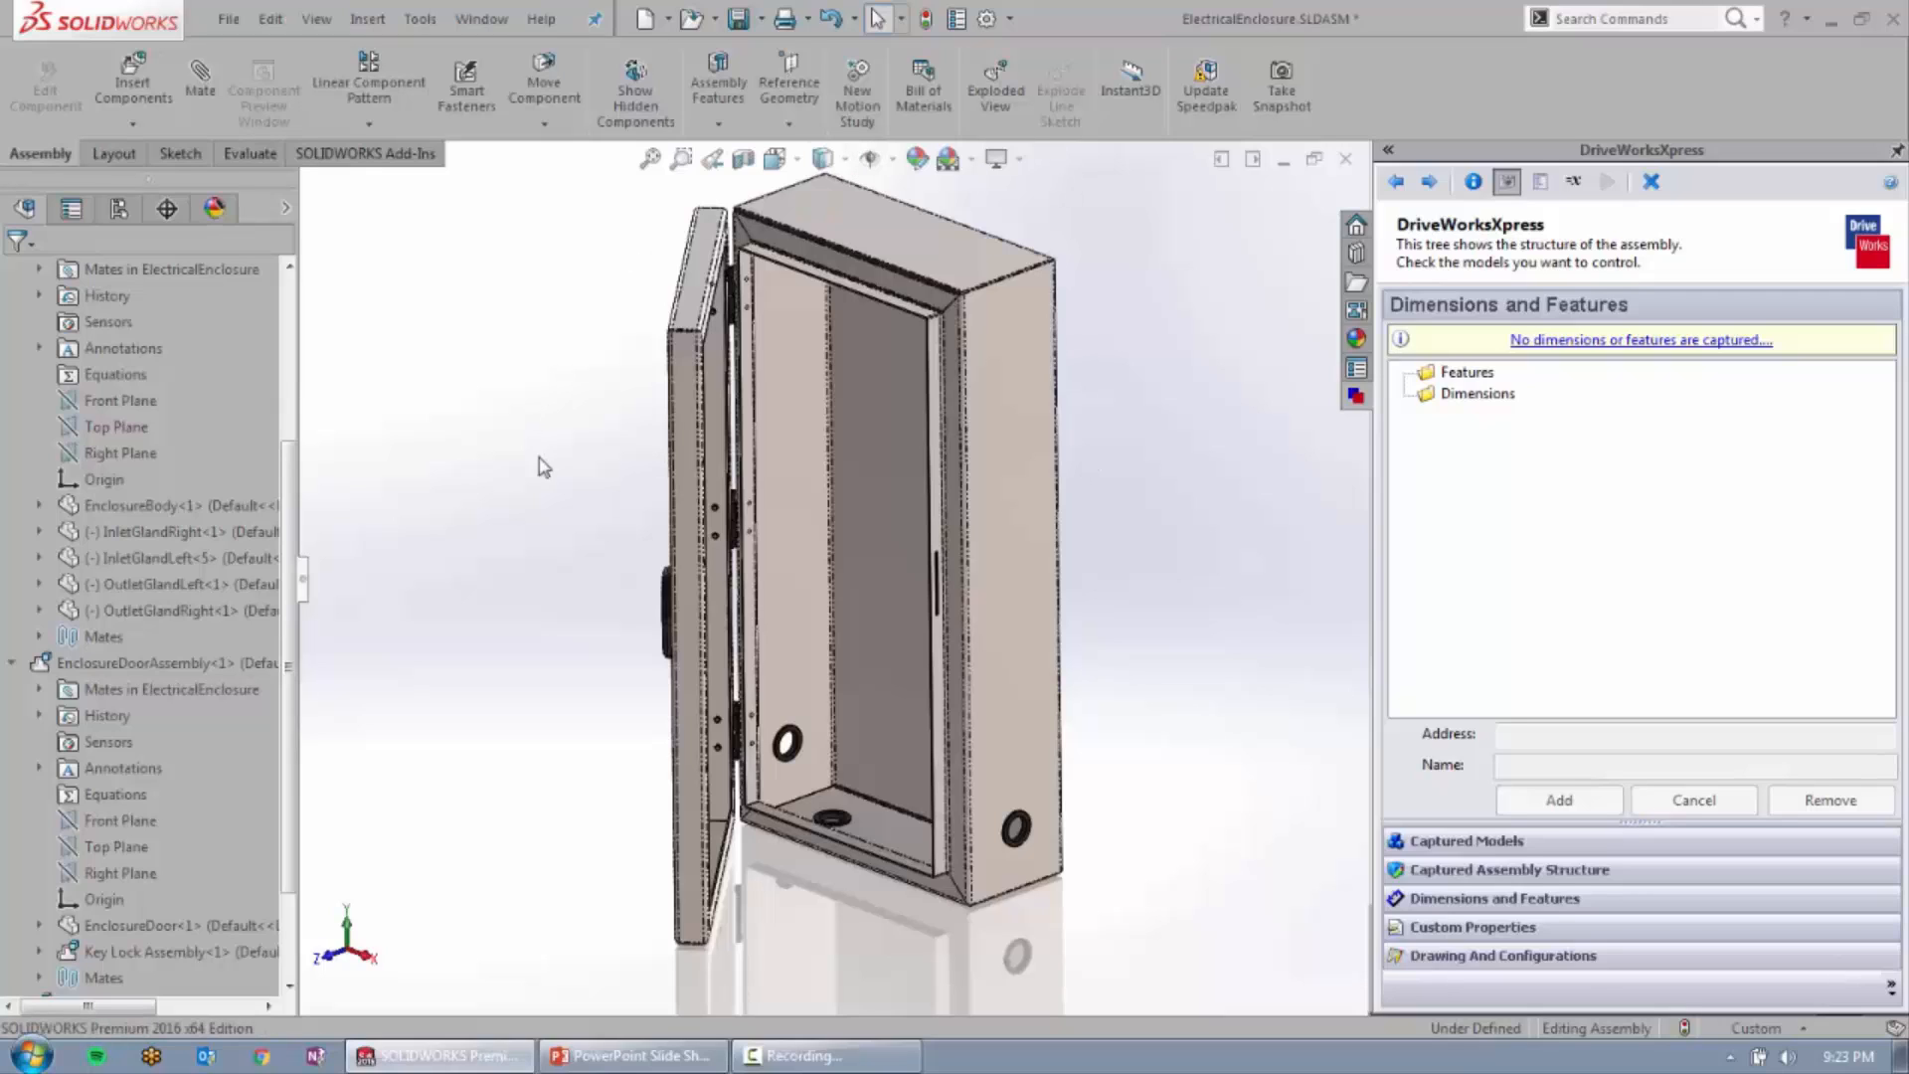
Step: Capture the Material and OrderNumber custom properties of the ElectricalEnclosure assembly
left_click(1508, 932)
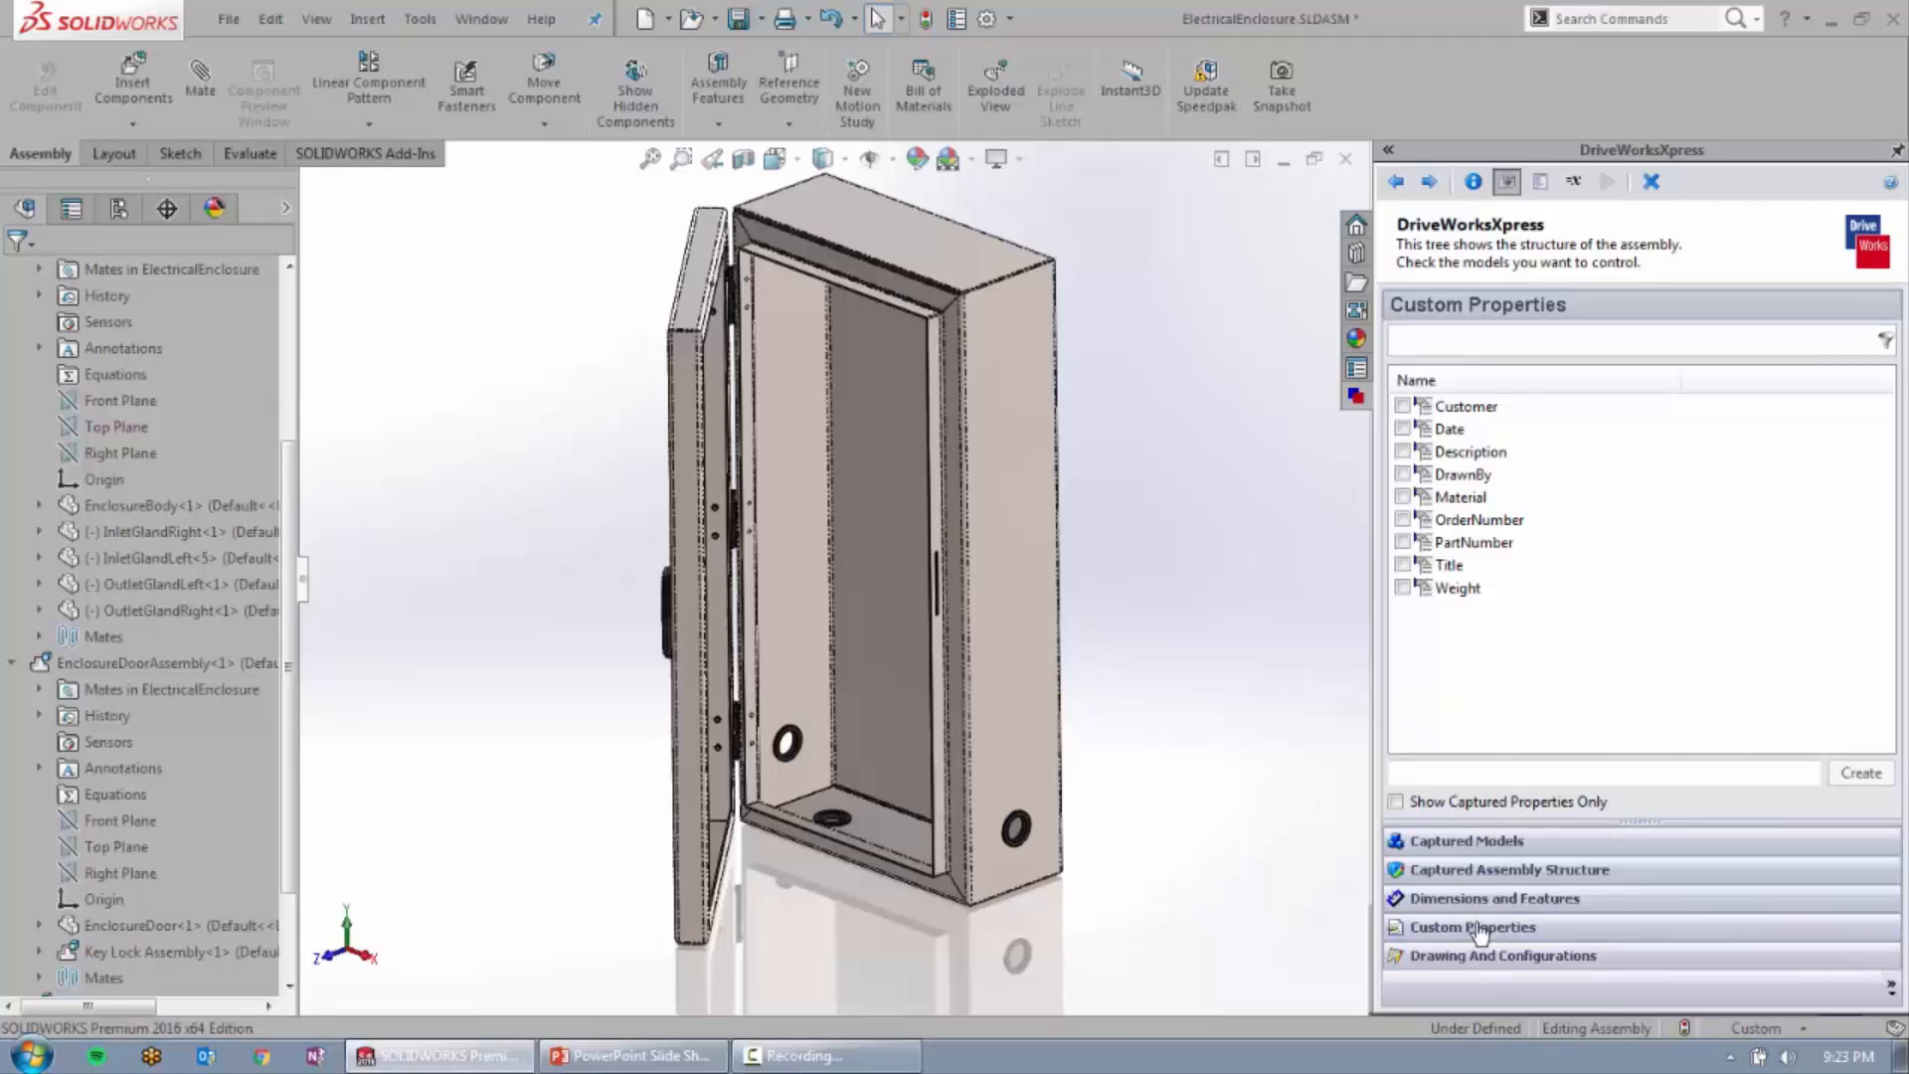
left_click(1403, 497)
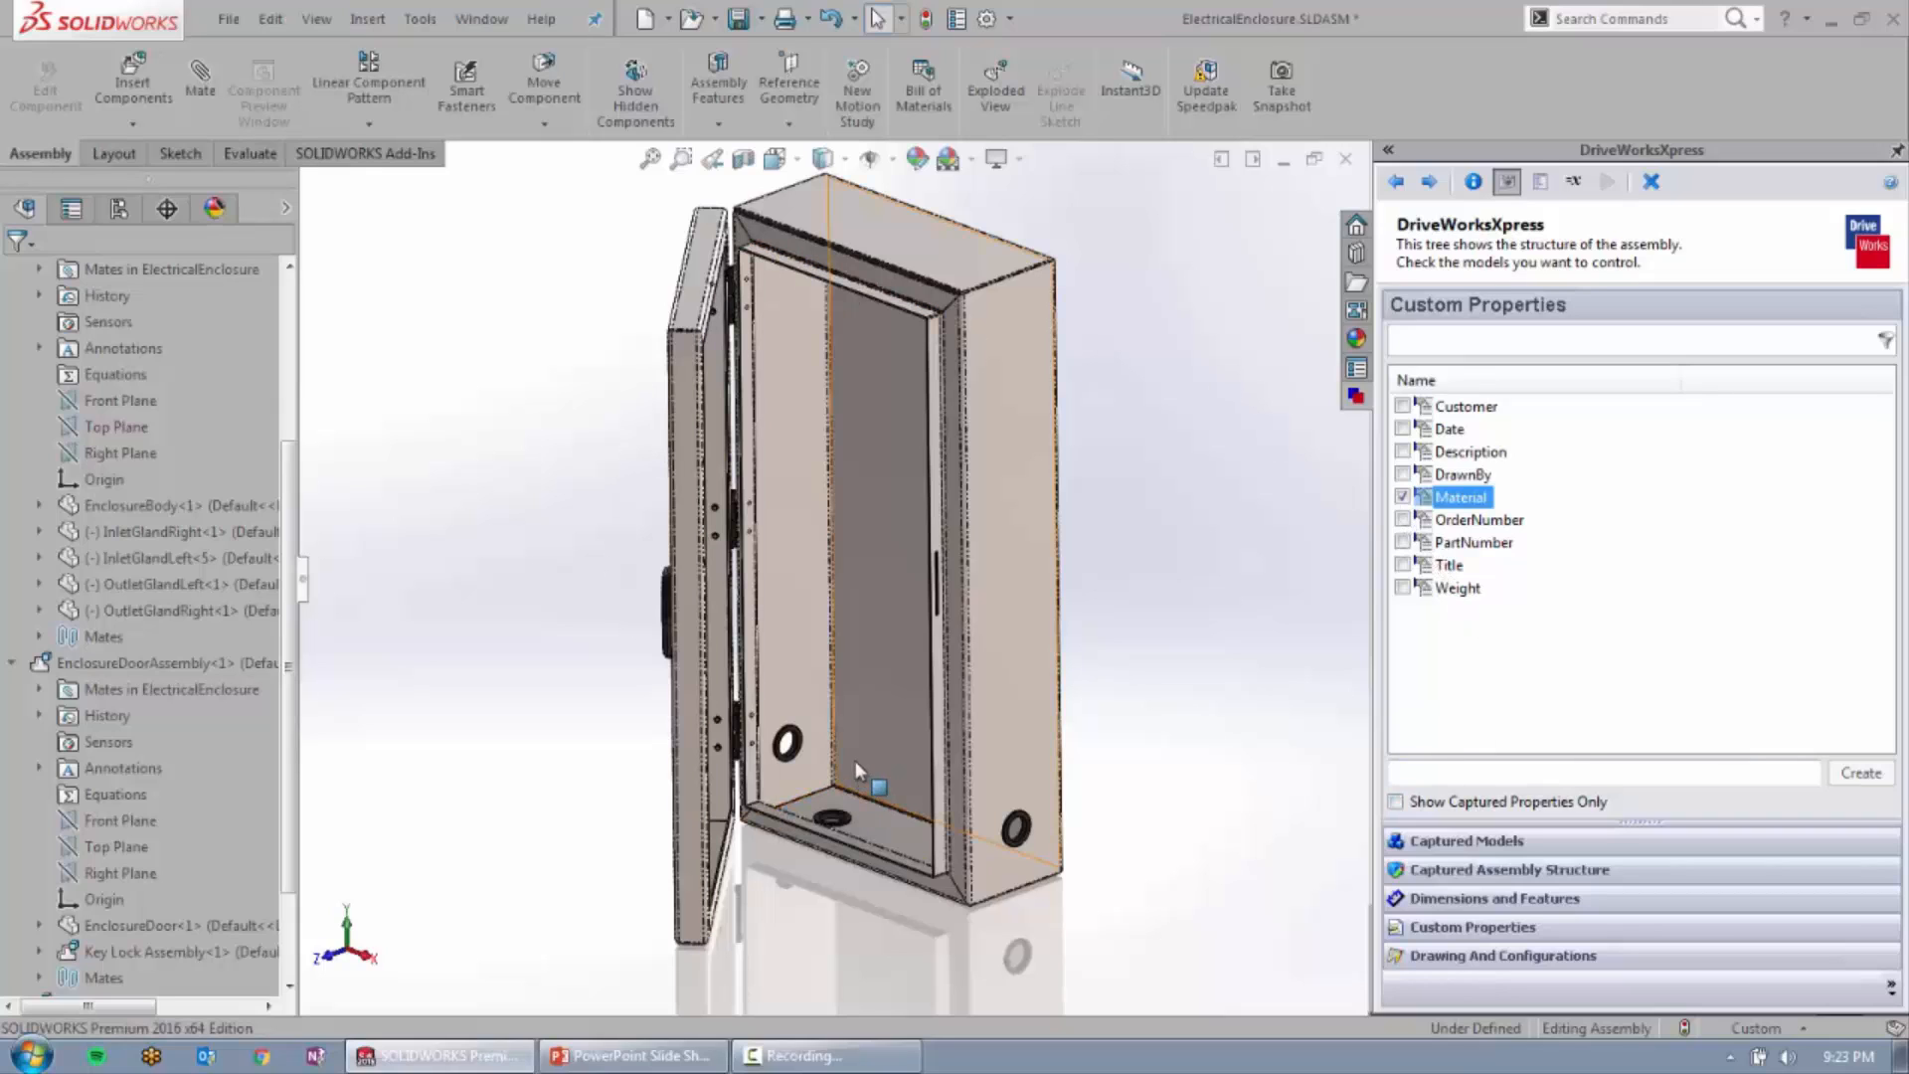
left_click(1402, 519)
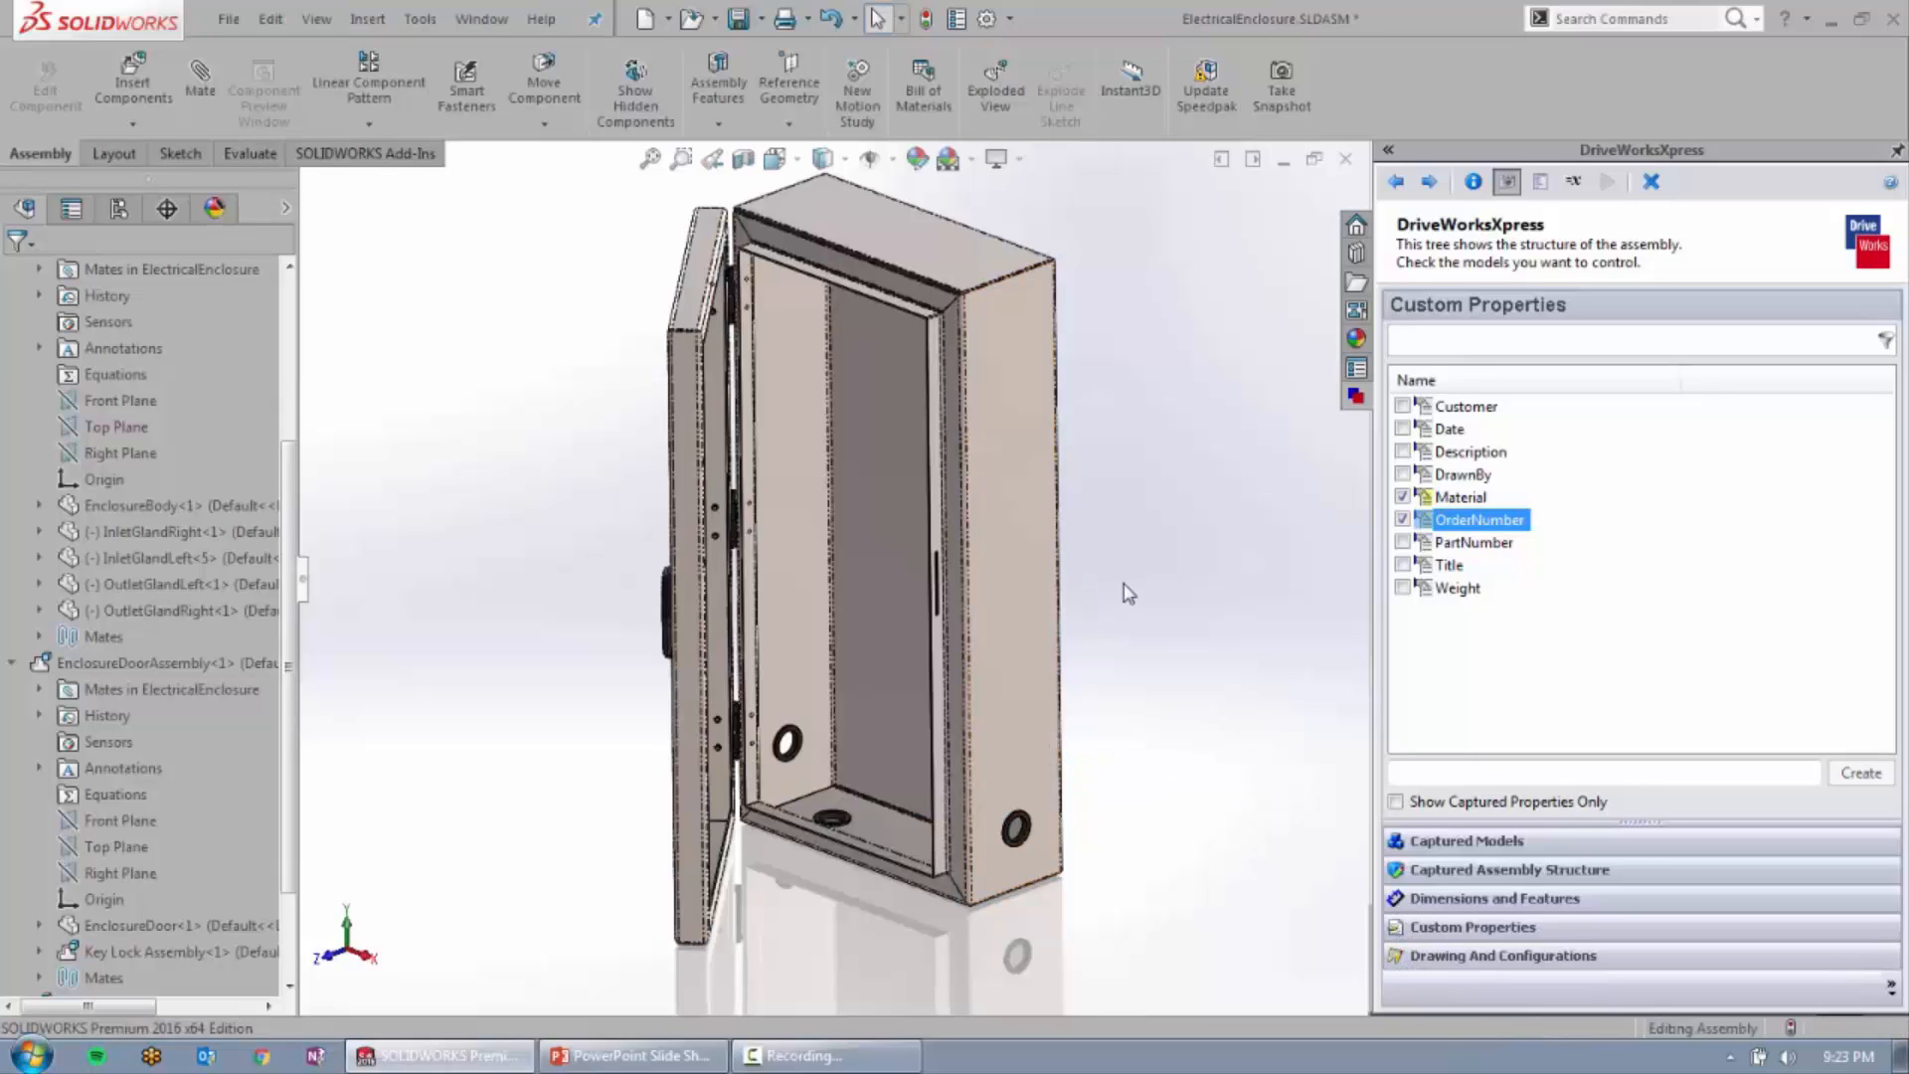
Step: Reopen the ElectricalEnclosure assembly in DriveWorksXpress and open the EnclosureBody part from its captured models
left_click(1395, 181)
double_click(1473, 427)
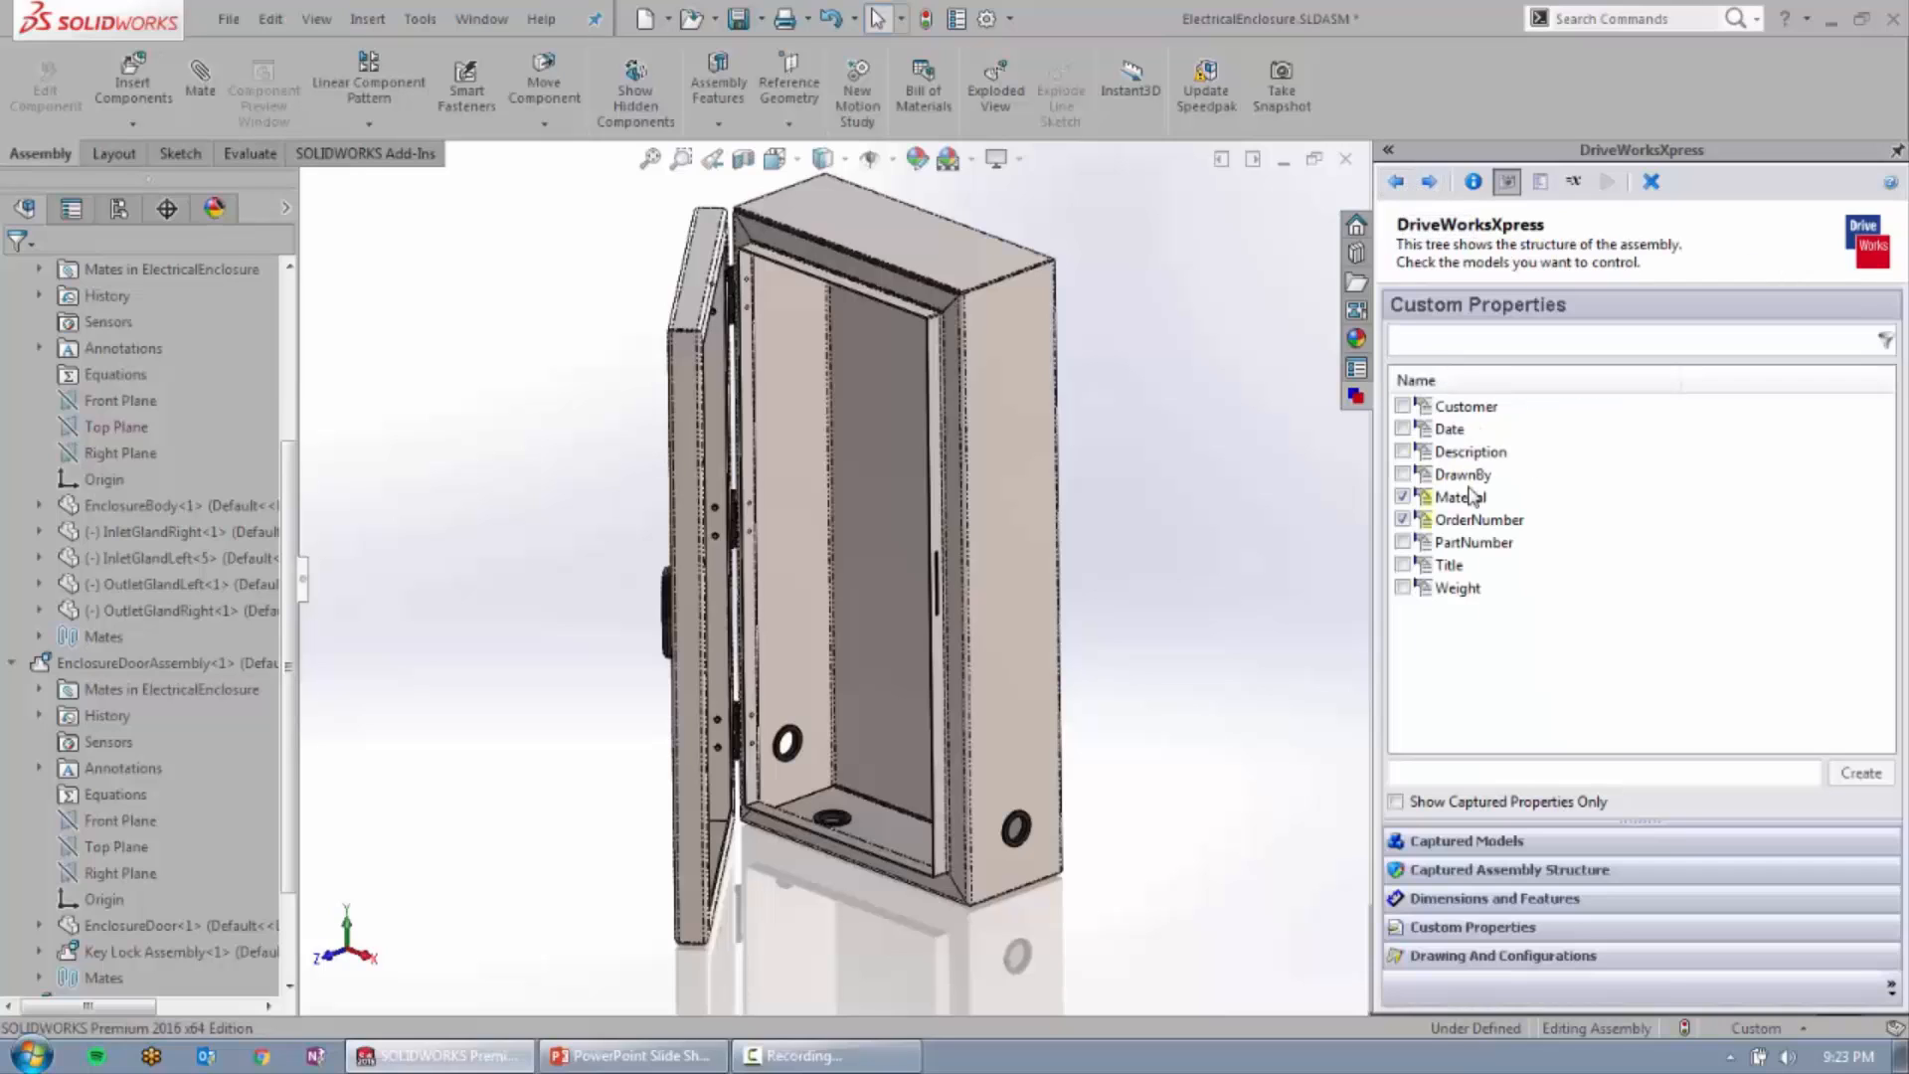
left_click(1444, 842)
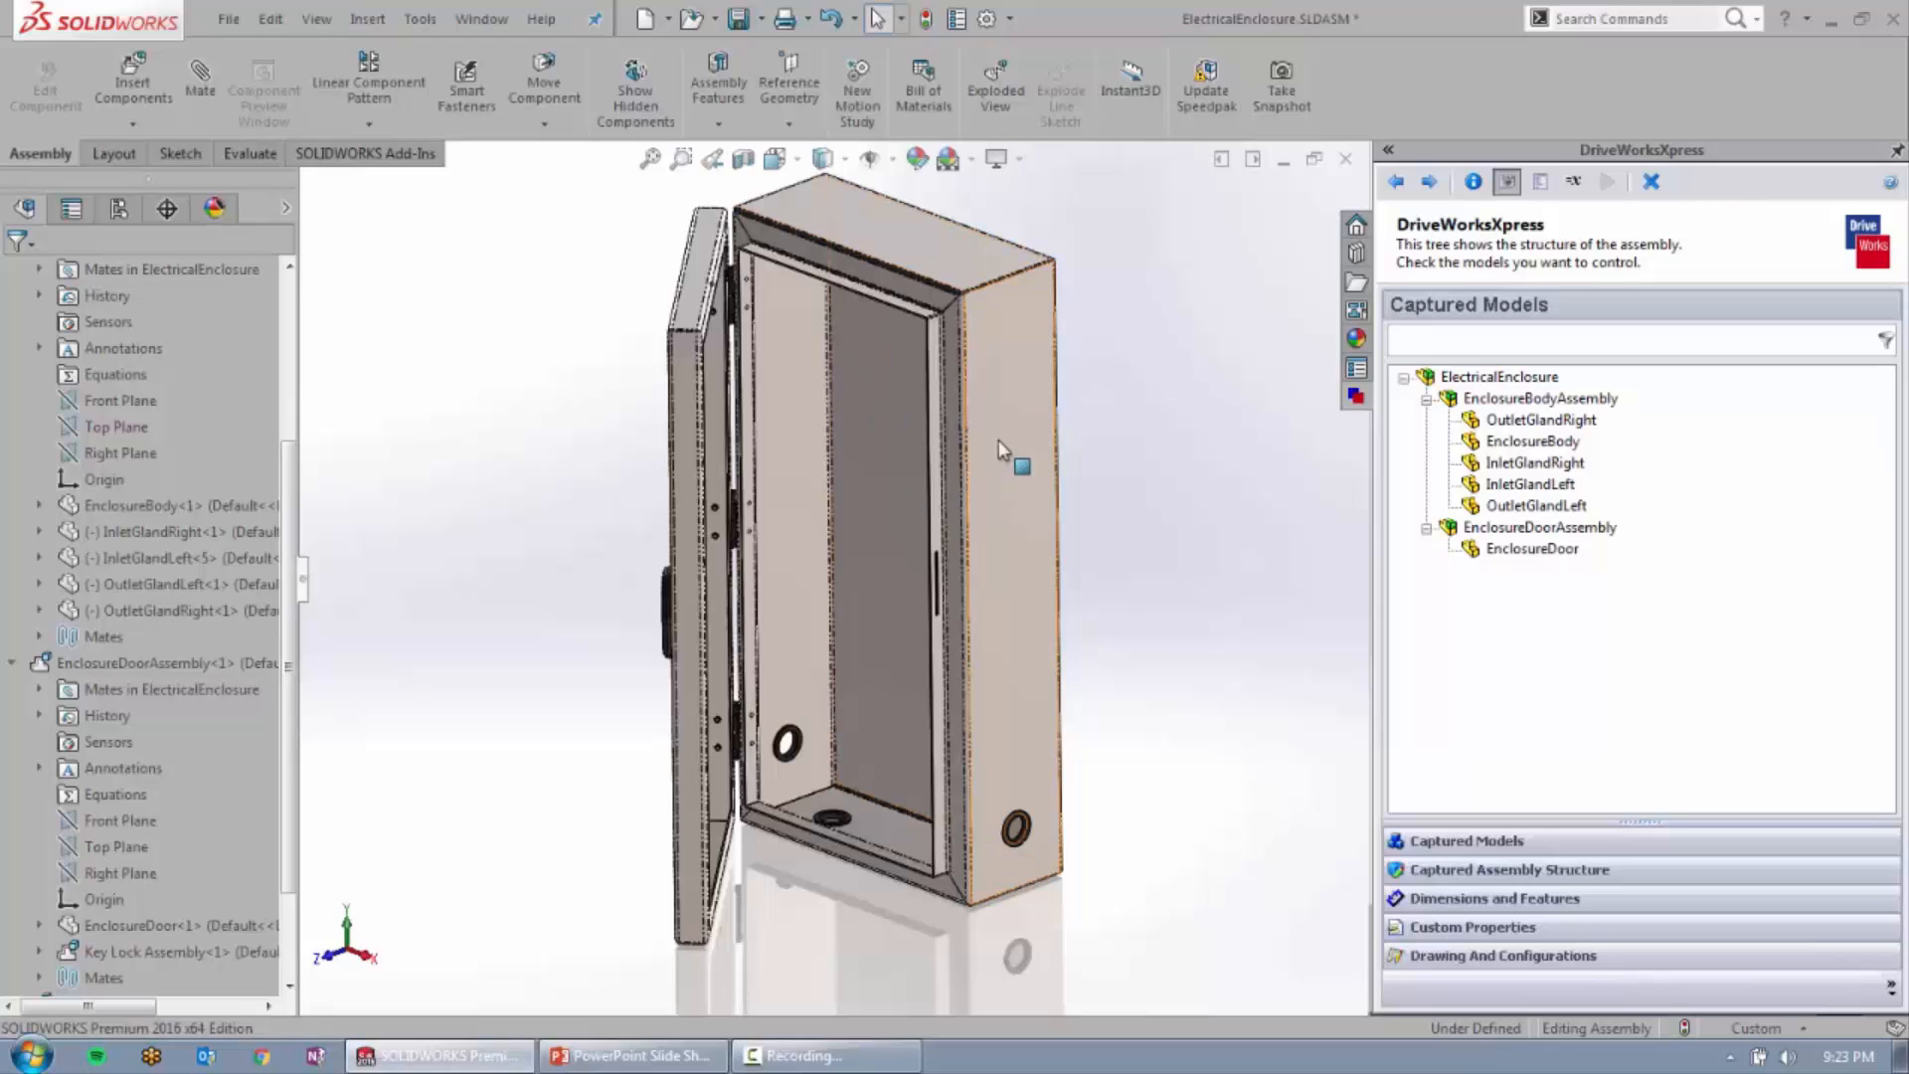
double_click(1548, 442)
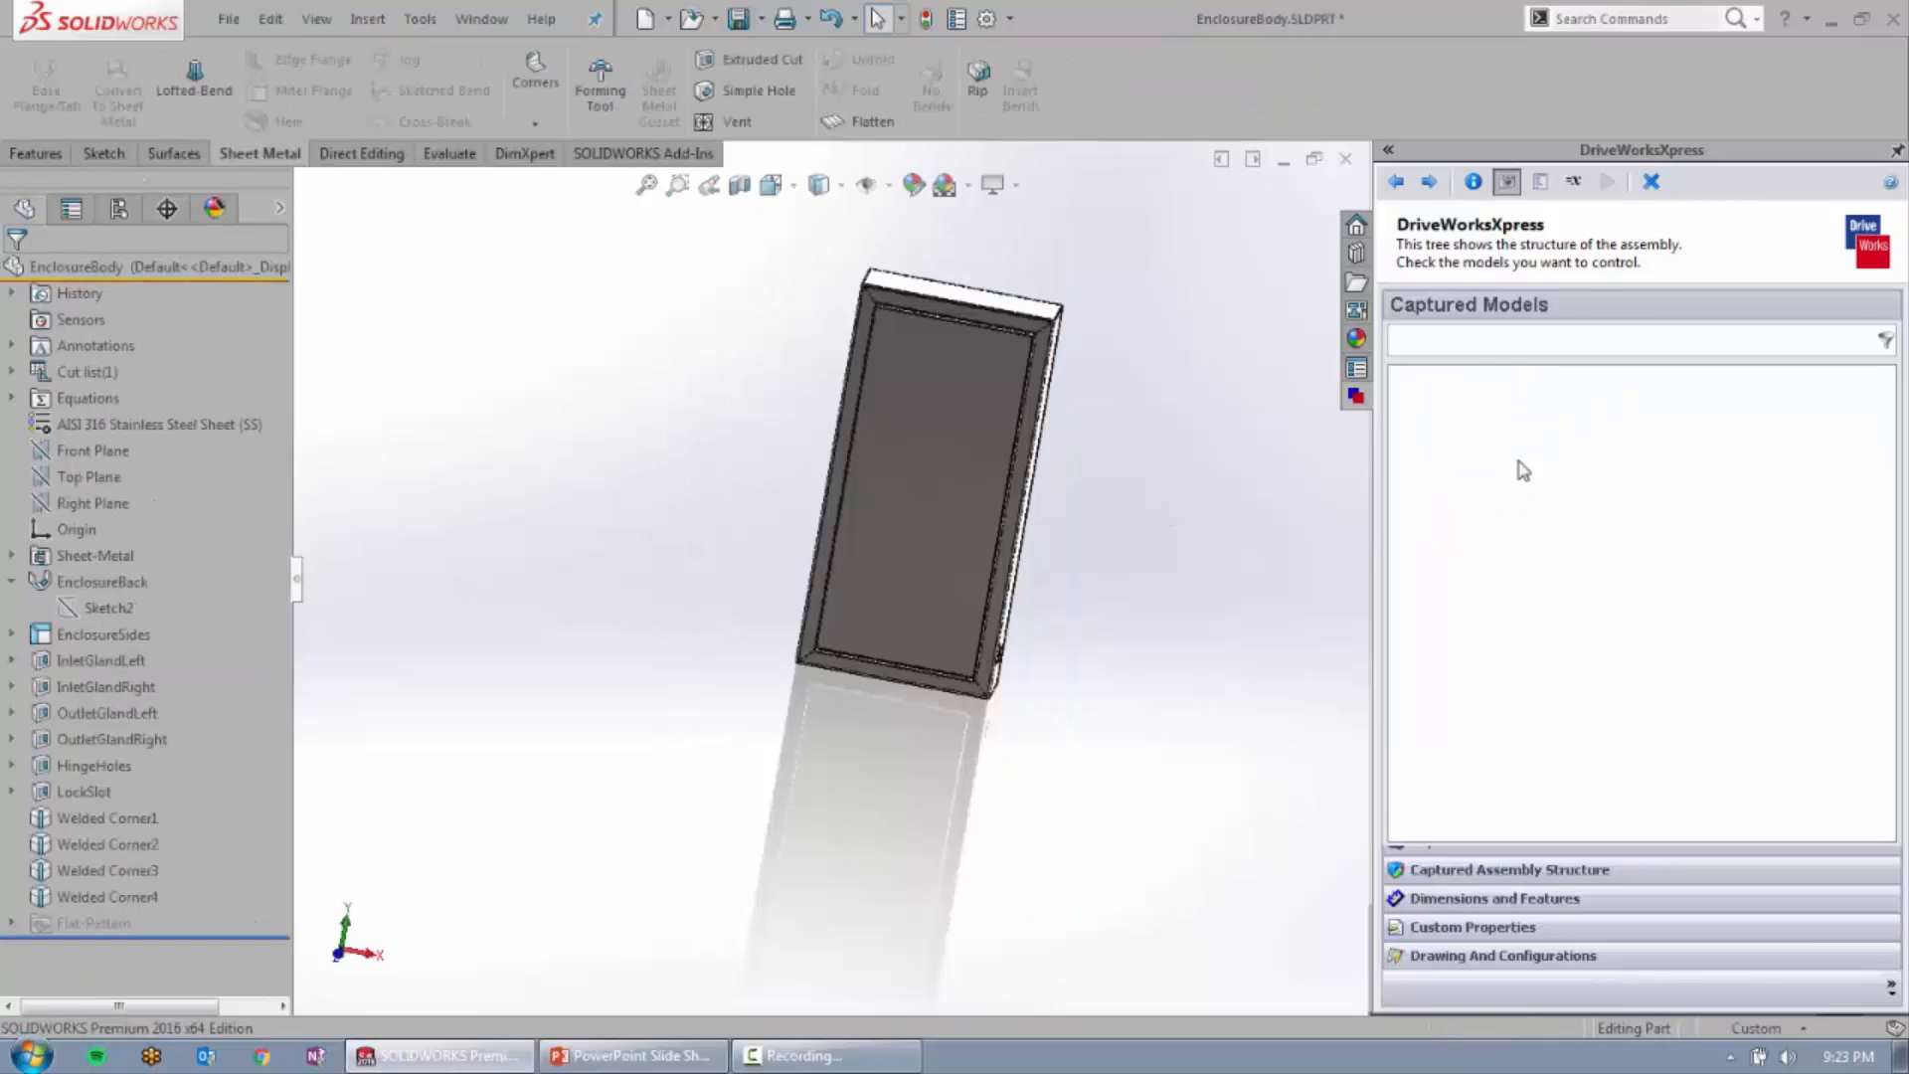
middle_click_drag(1051, 502, 982, 421)
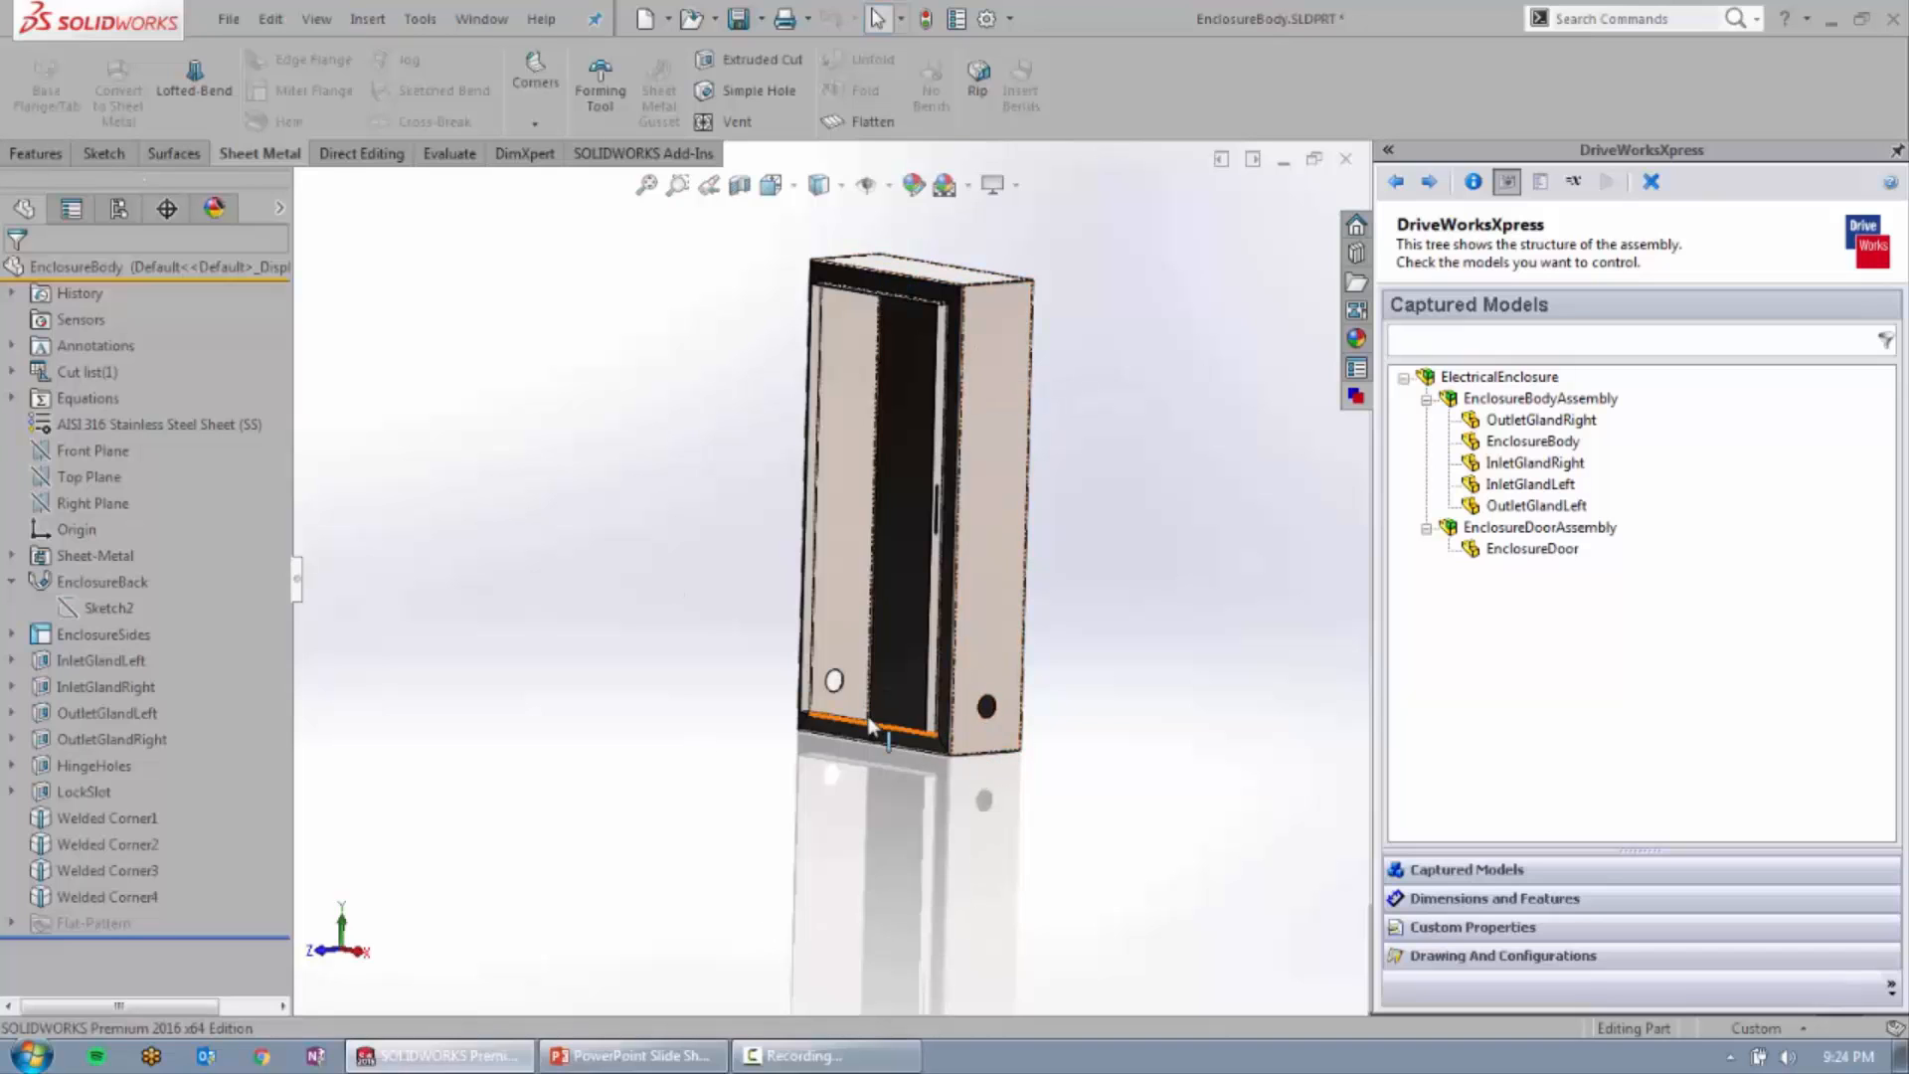
scroll(888, 686, "down", 3)
middle_click_drag(906, 710, 893, 772)
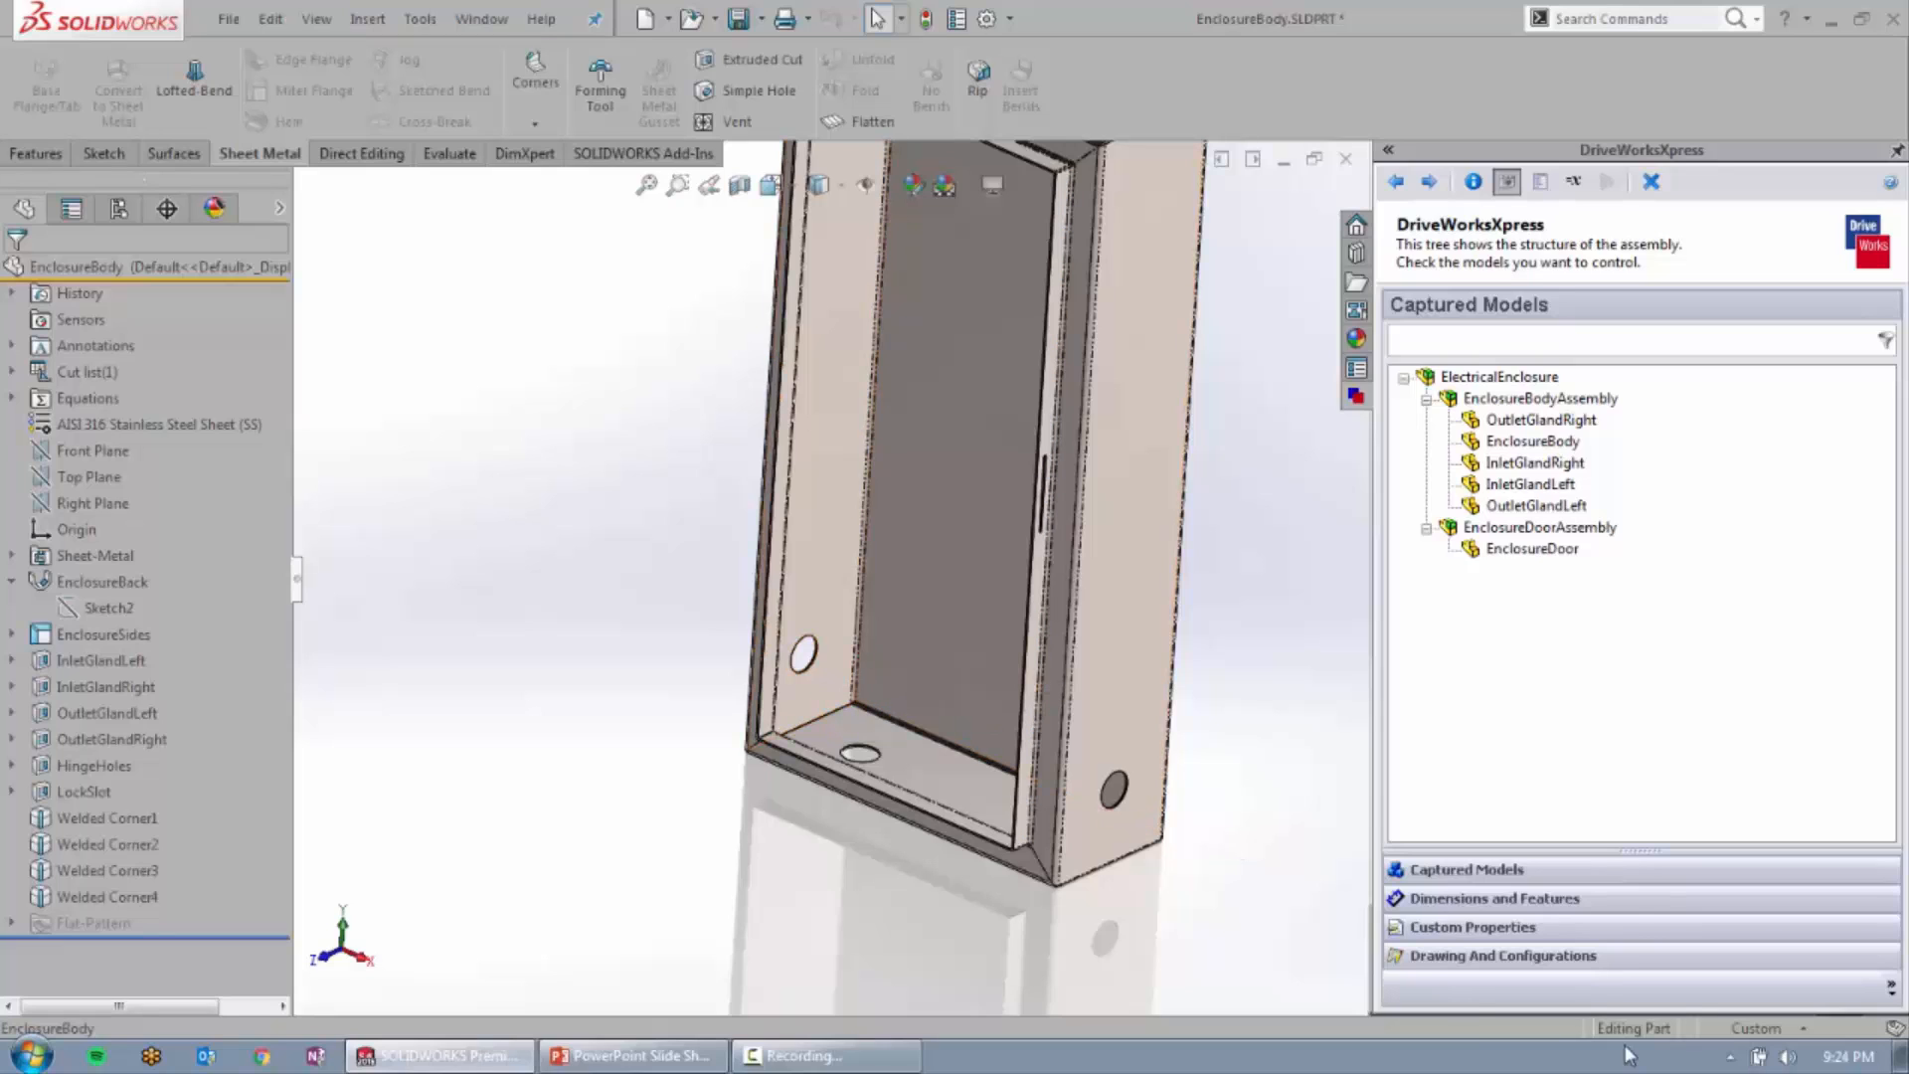
Step: Assign EnclosureBody.SLDDRW as the drawing for the enclosure body and proceed to the form design stage
left_click(1554, 961)
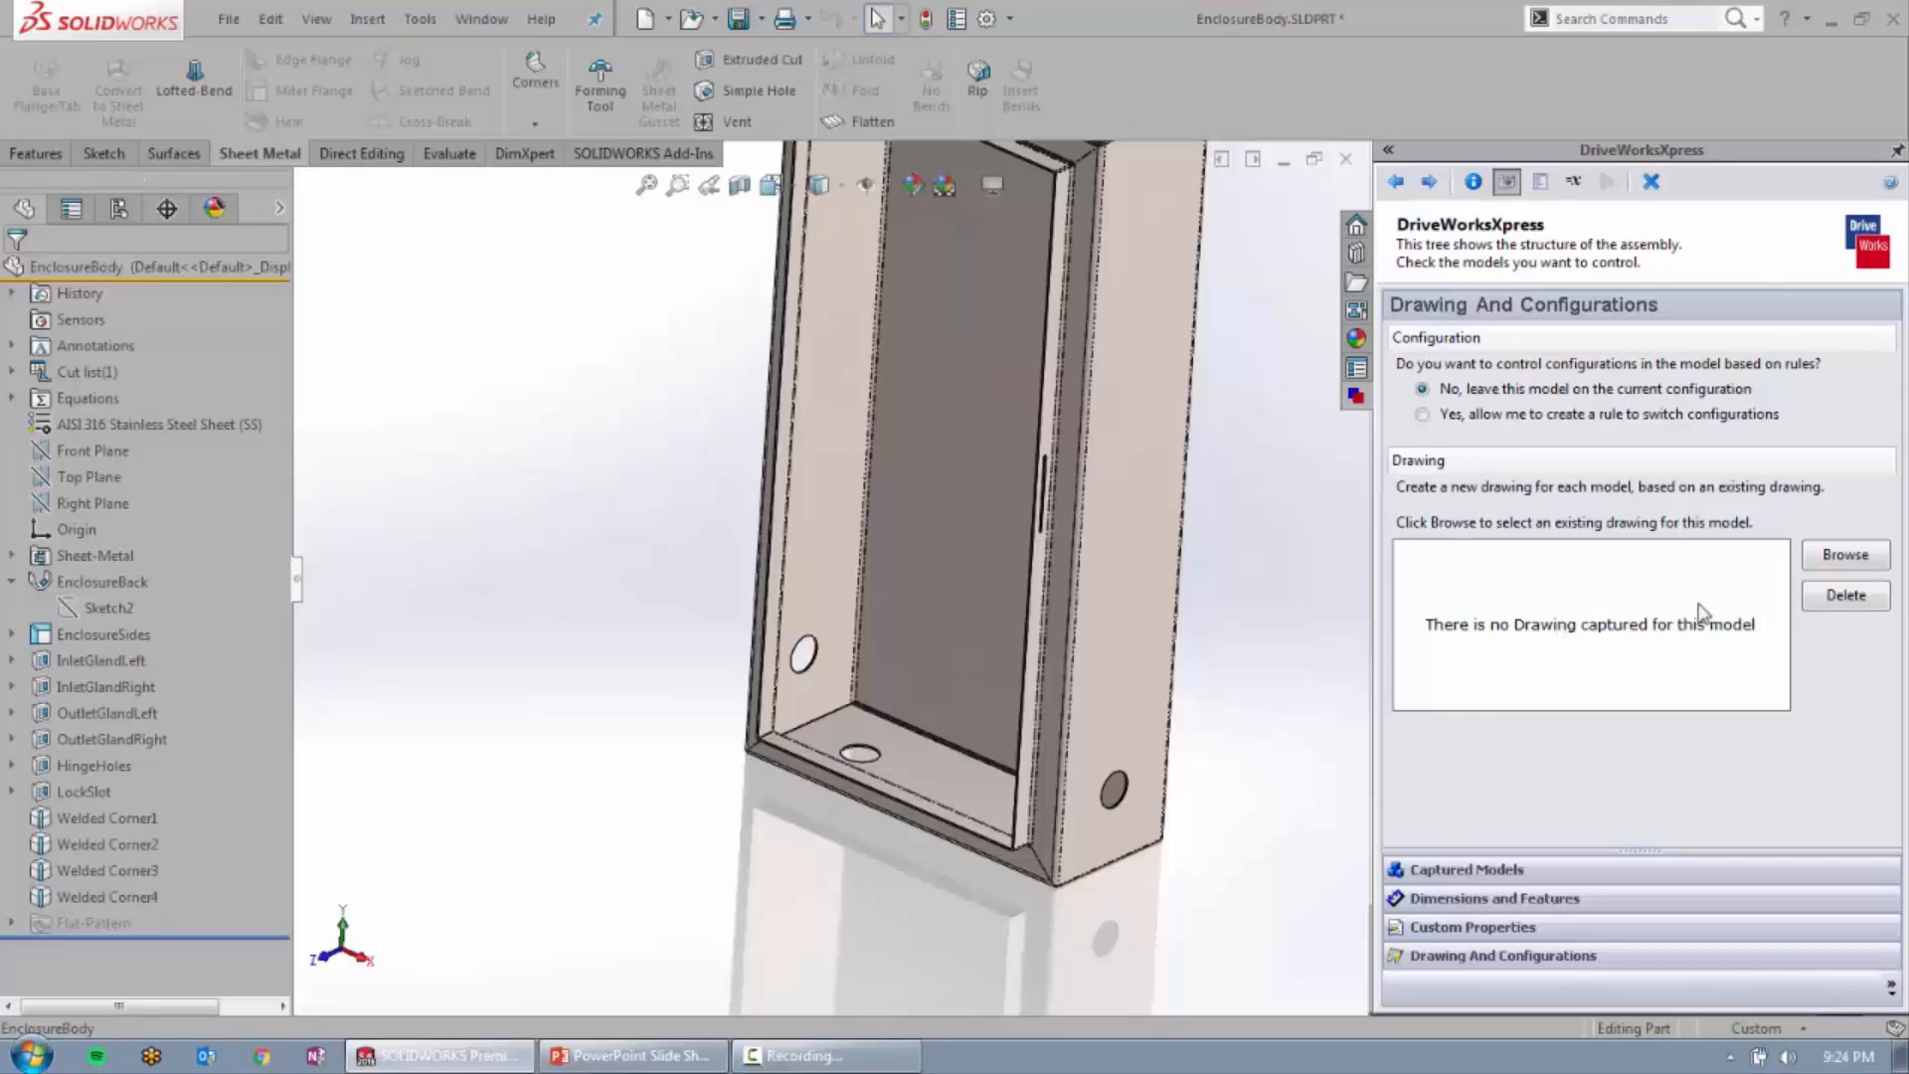
left_click(1844, 556)
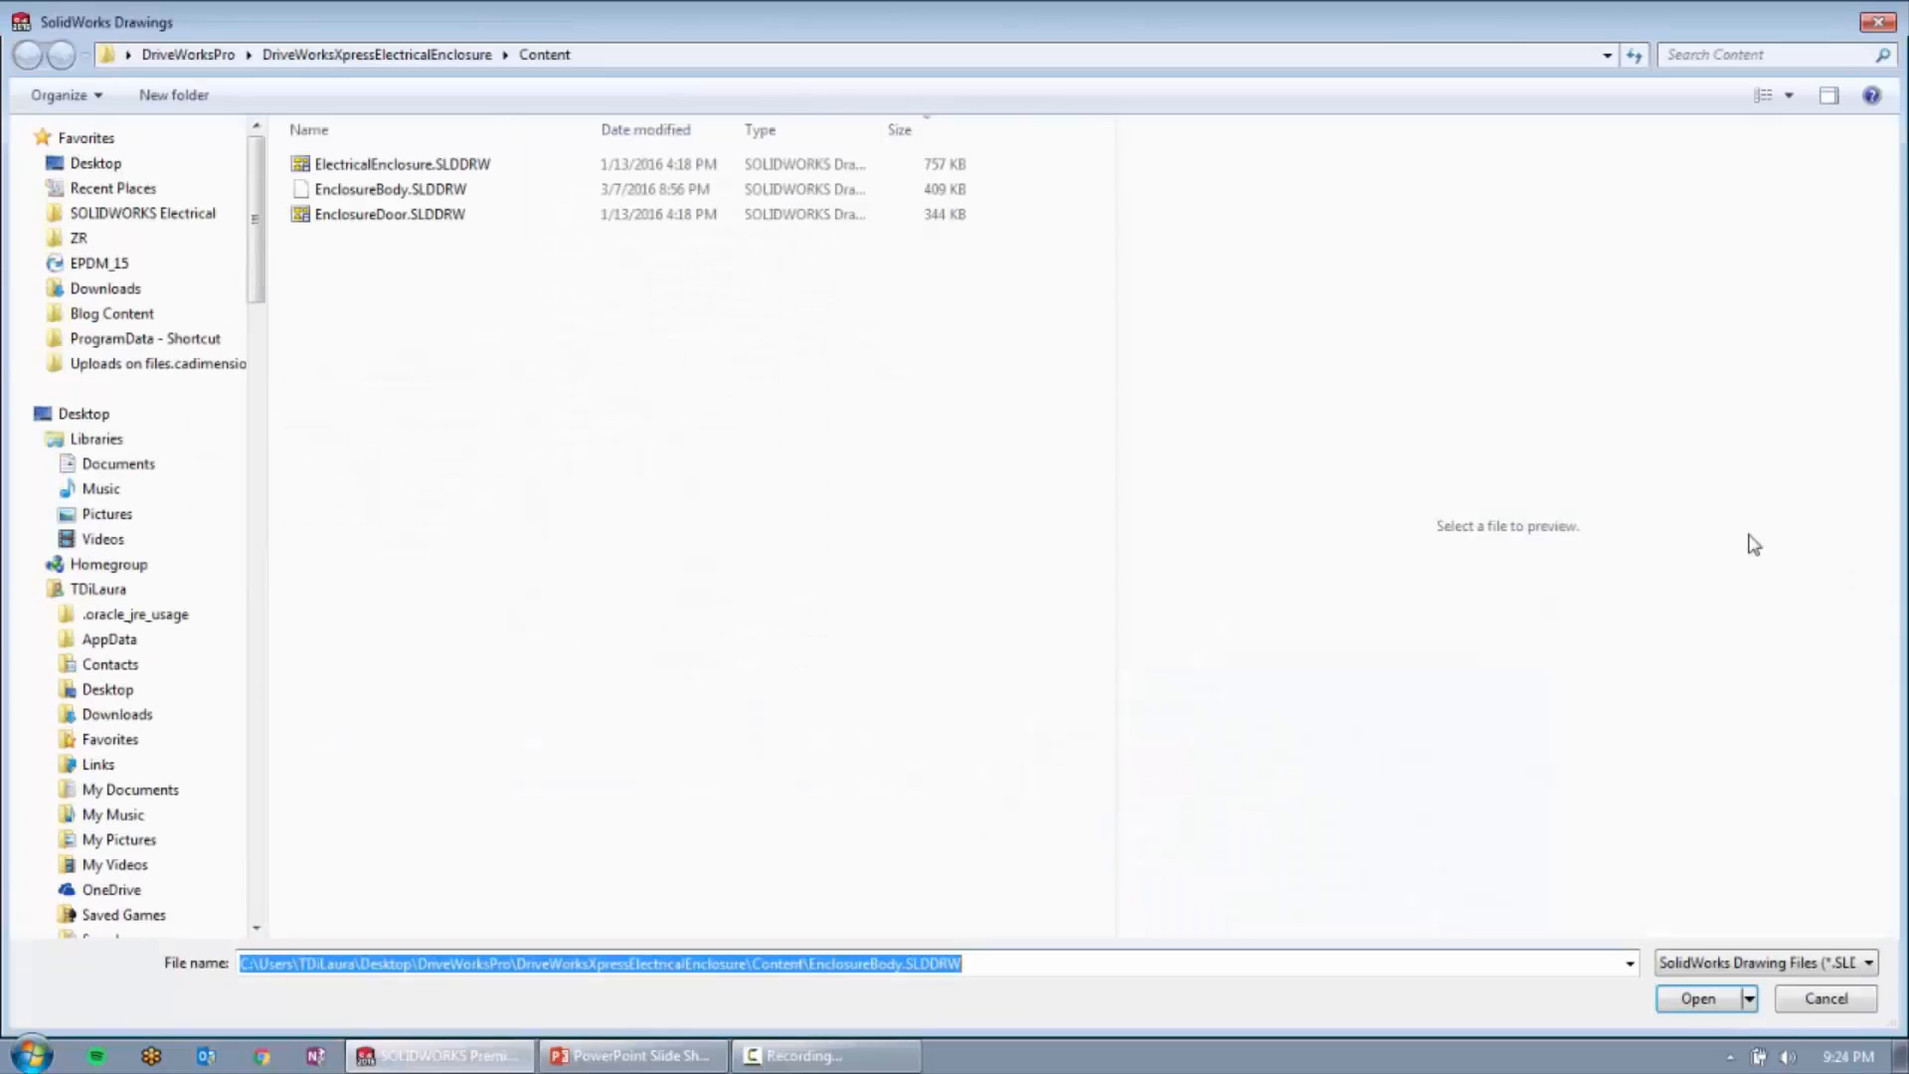
double_click(421, 195)
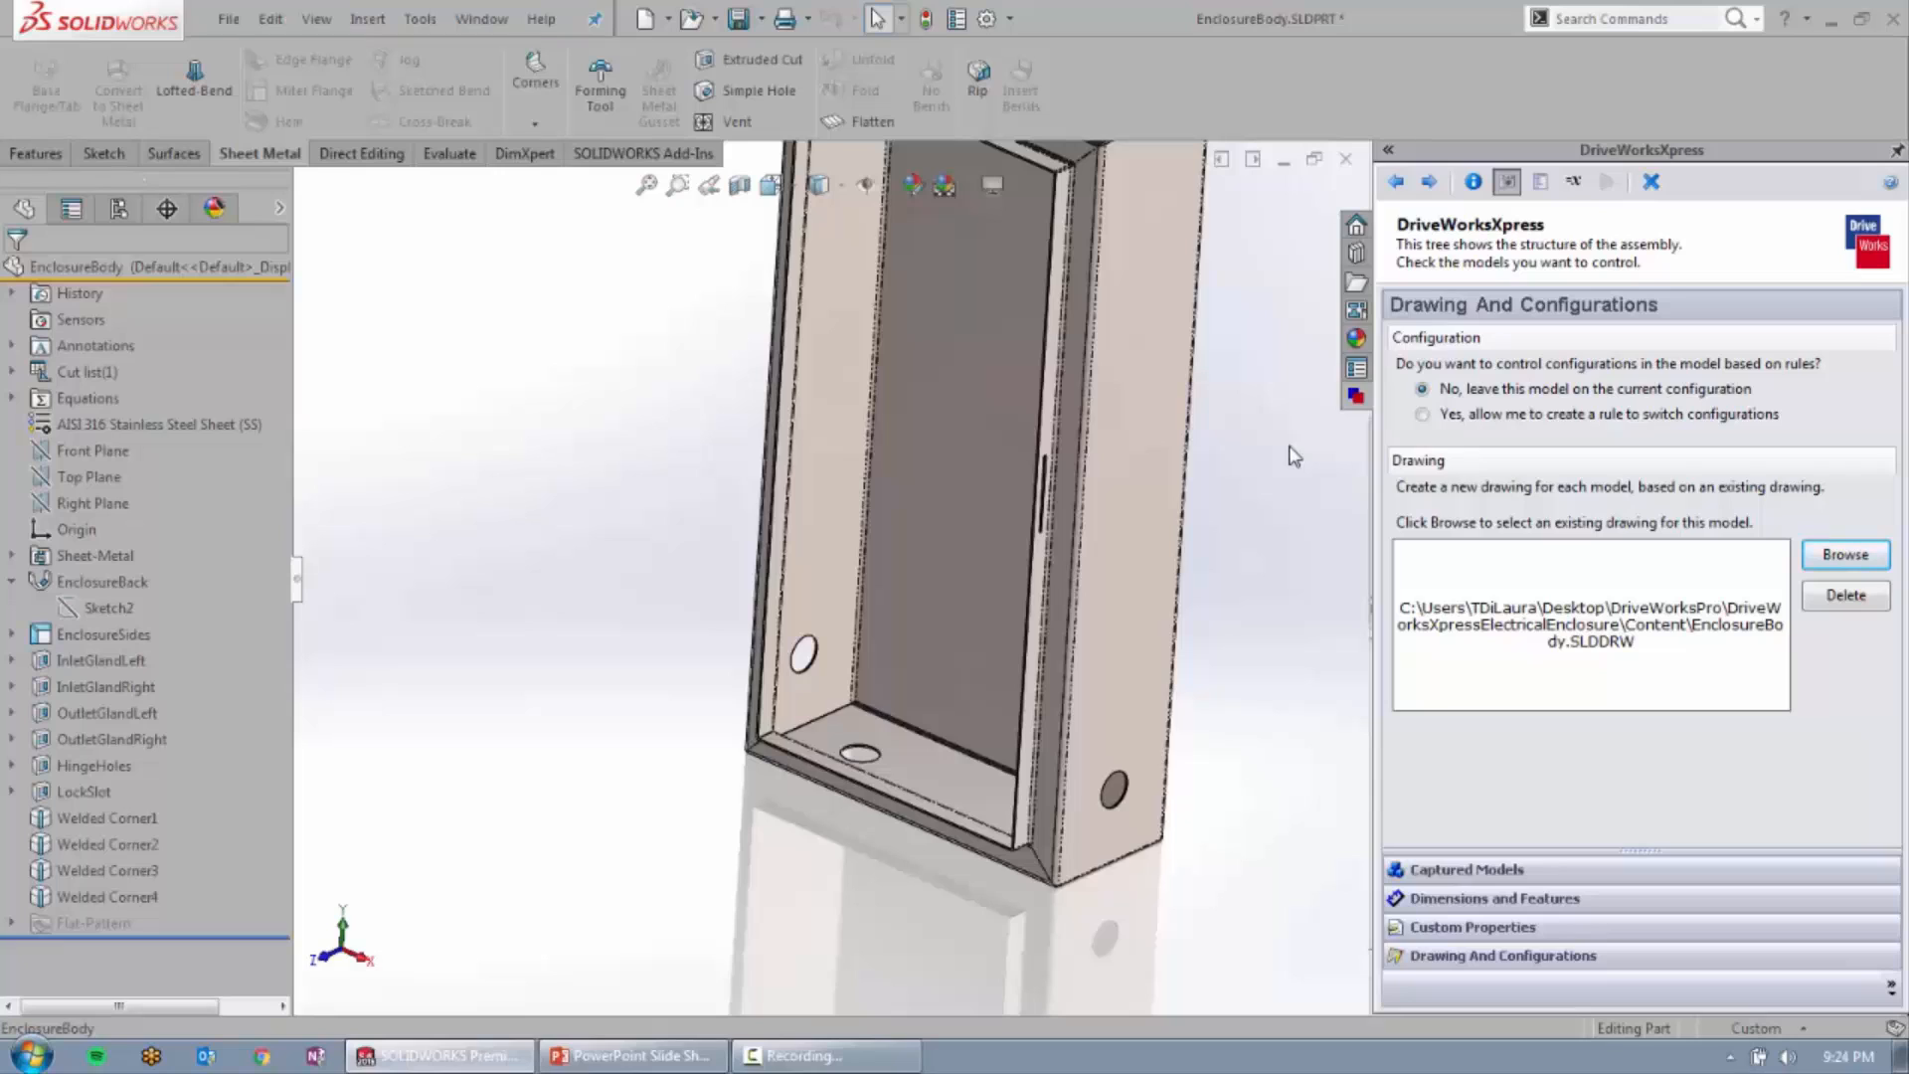
left_click(1428, 181)
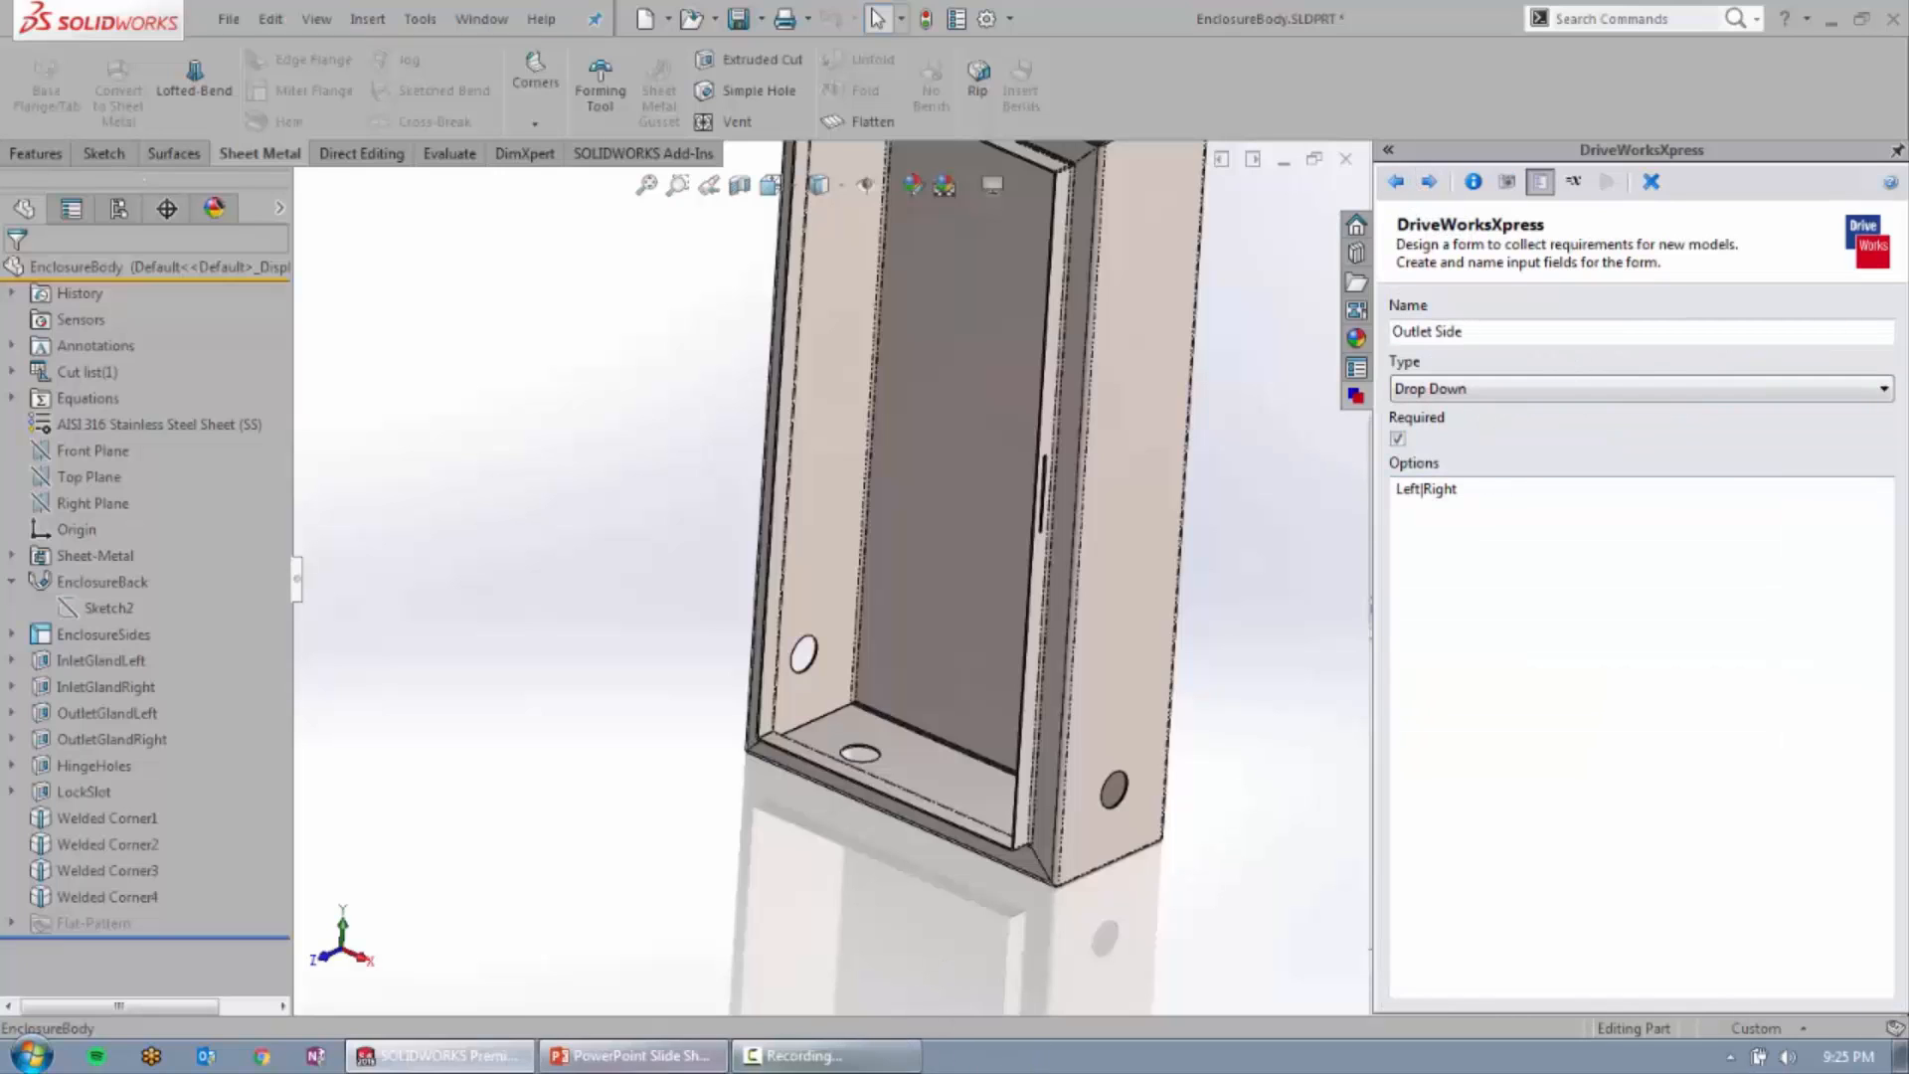
left_click(636, 1055)
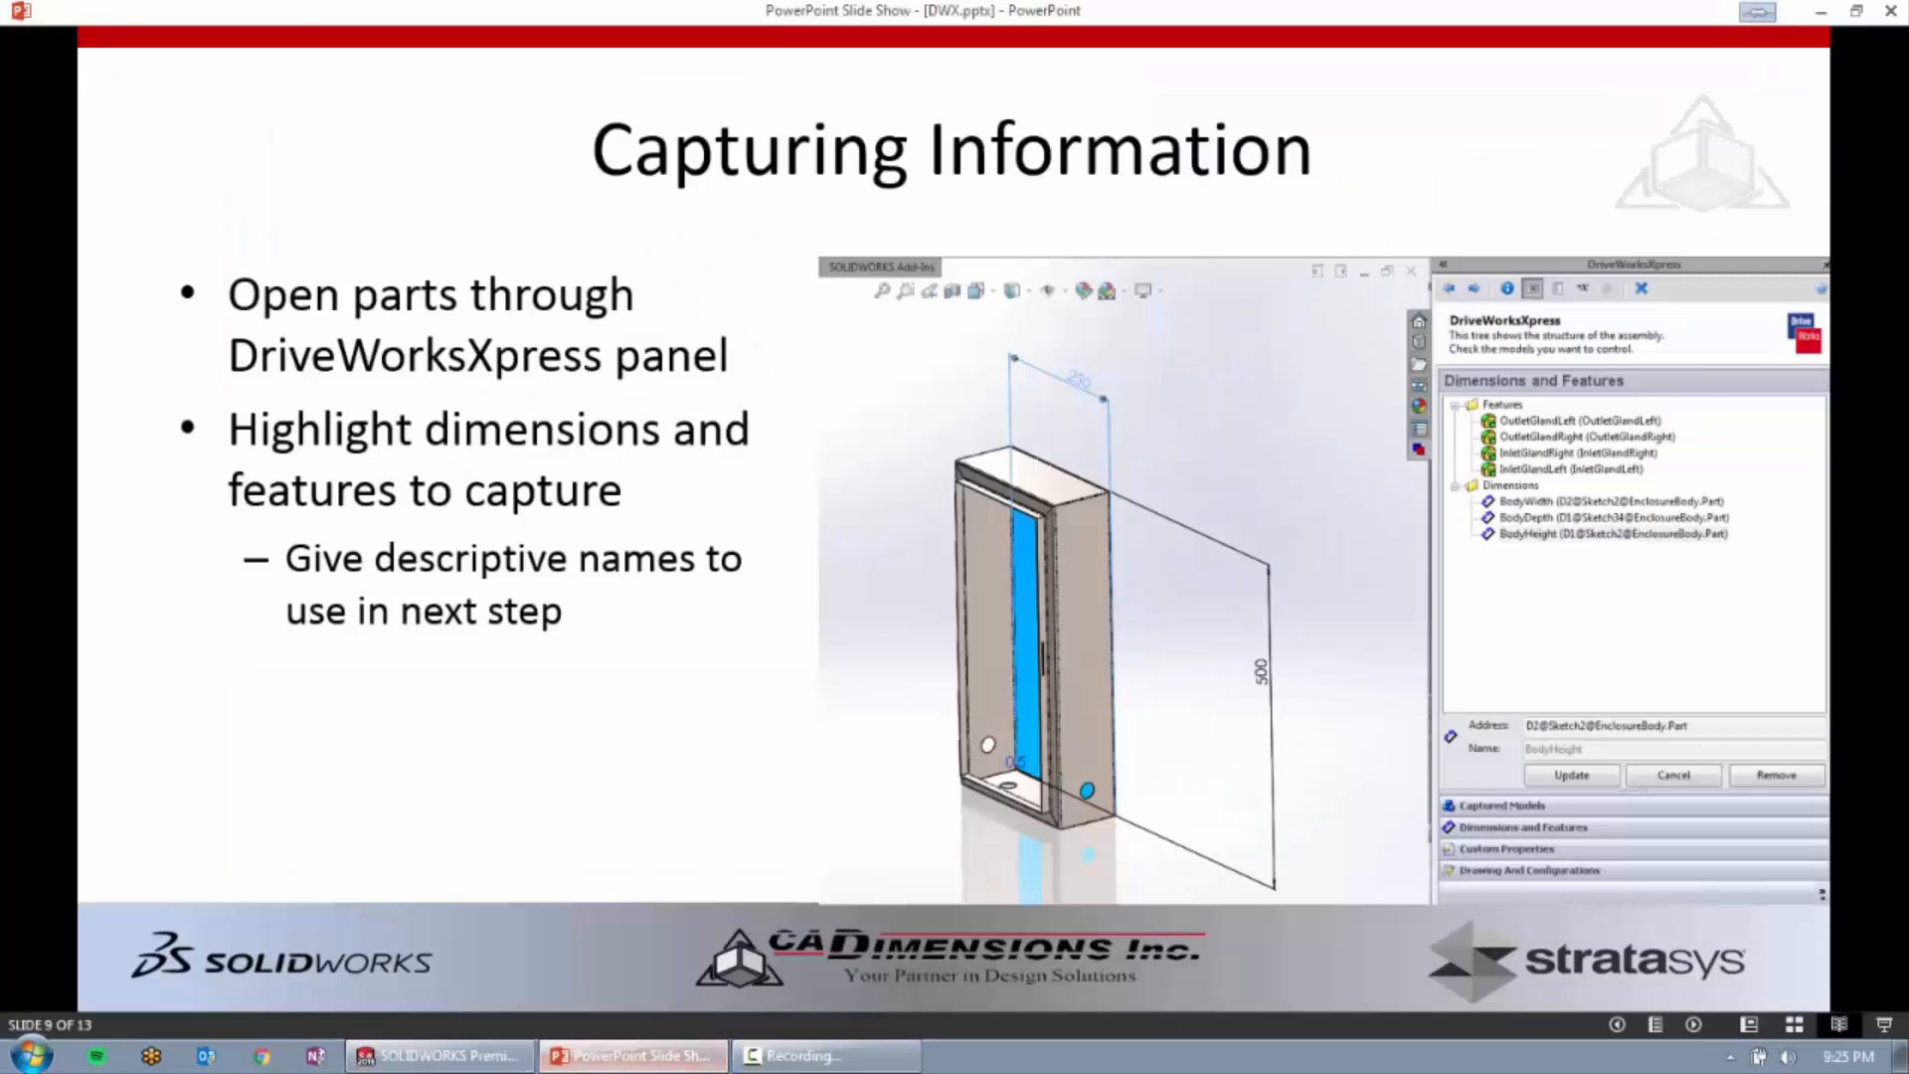
left_click(604, 757)
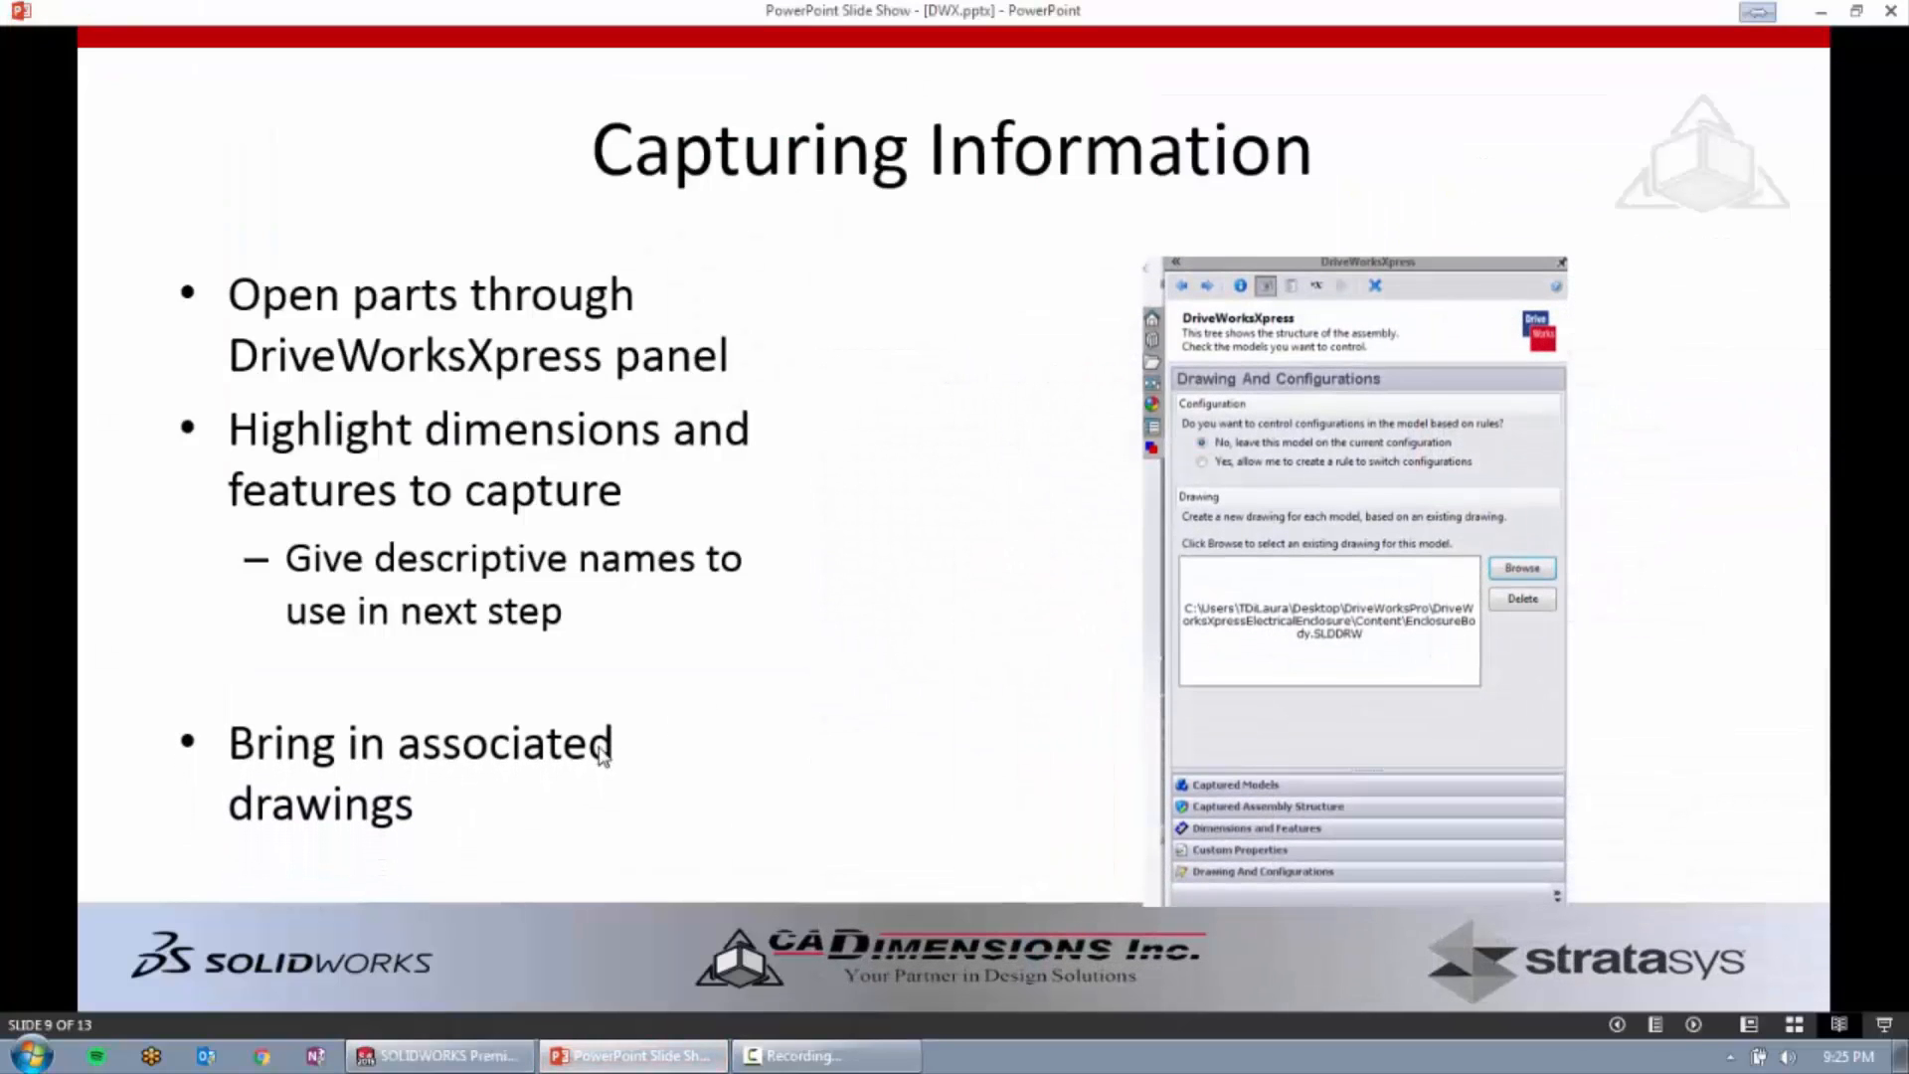
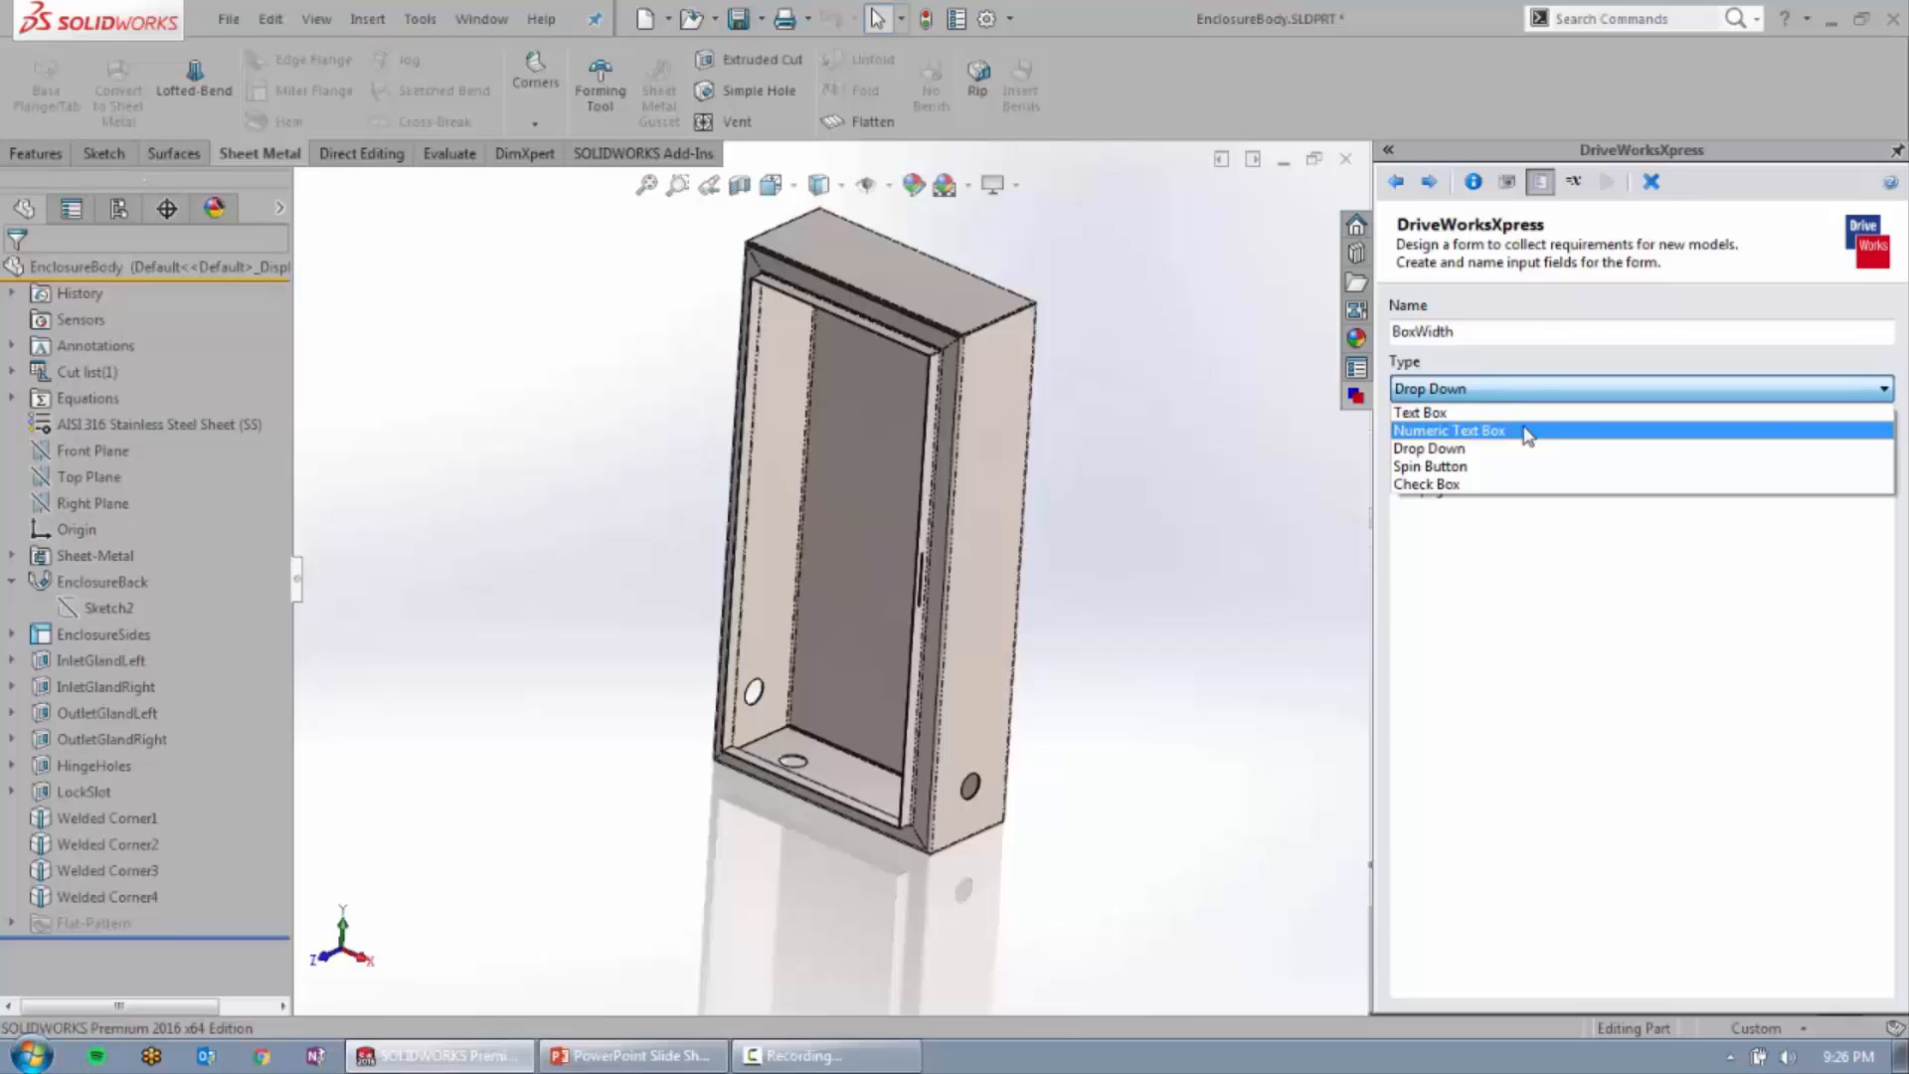
Step: Make the BoxWidth form input a Numeric Text Box and display the dimensions of the EnclosureBack feature
left_click(1527, 437)
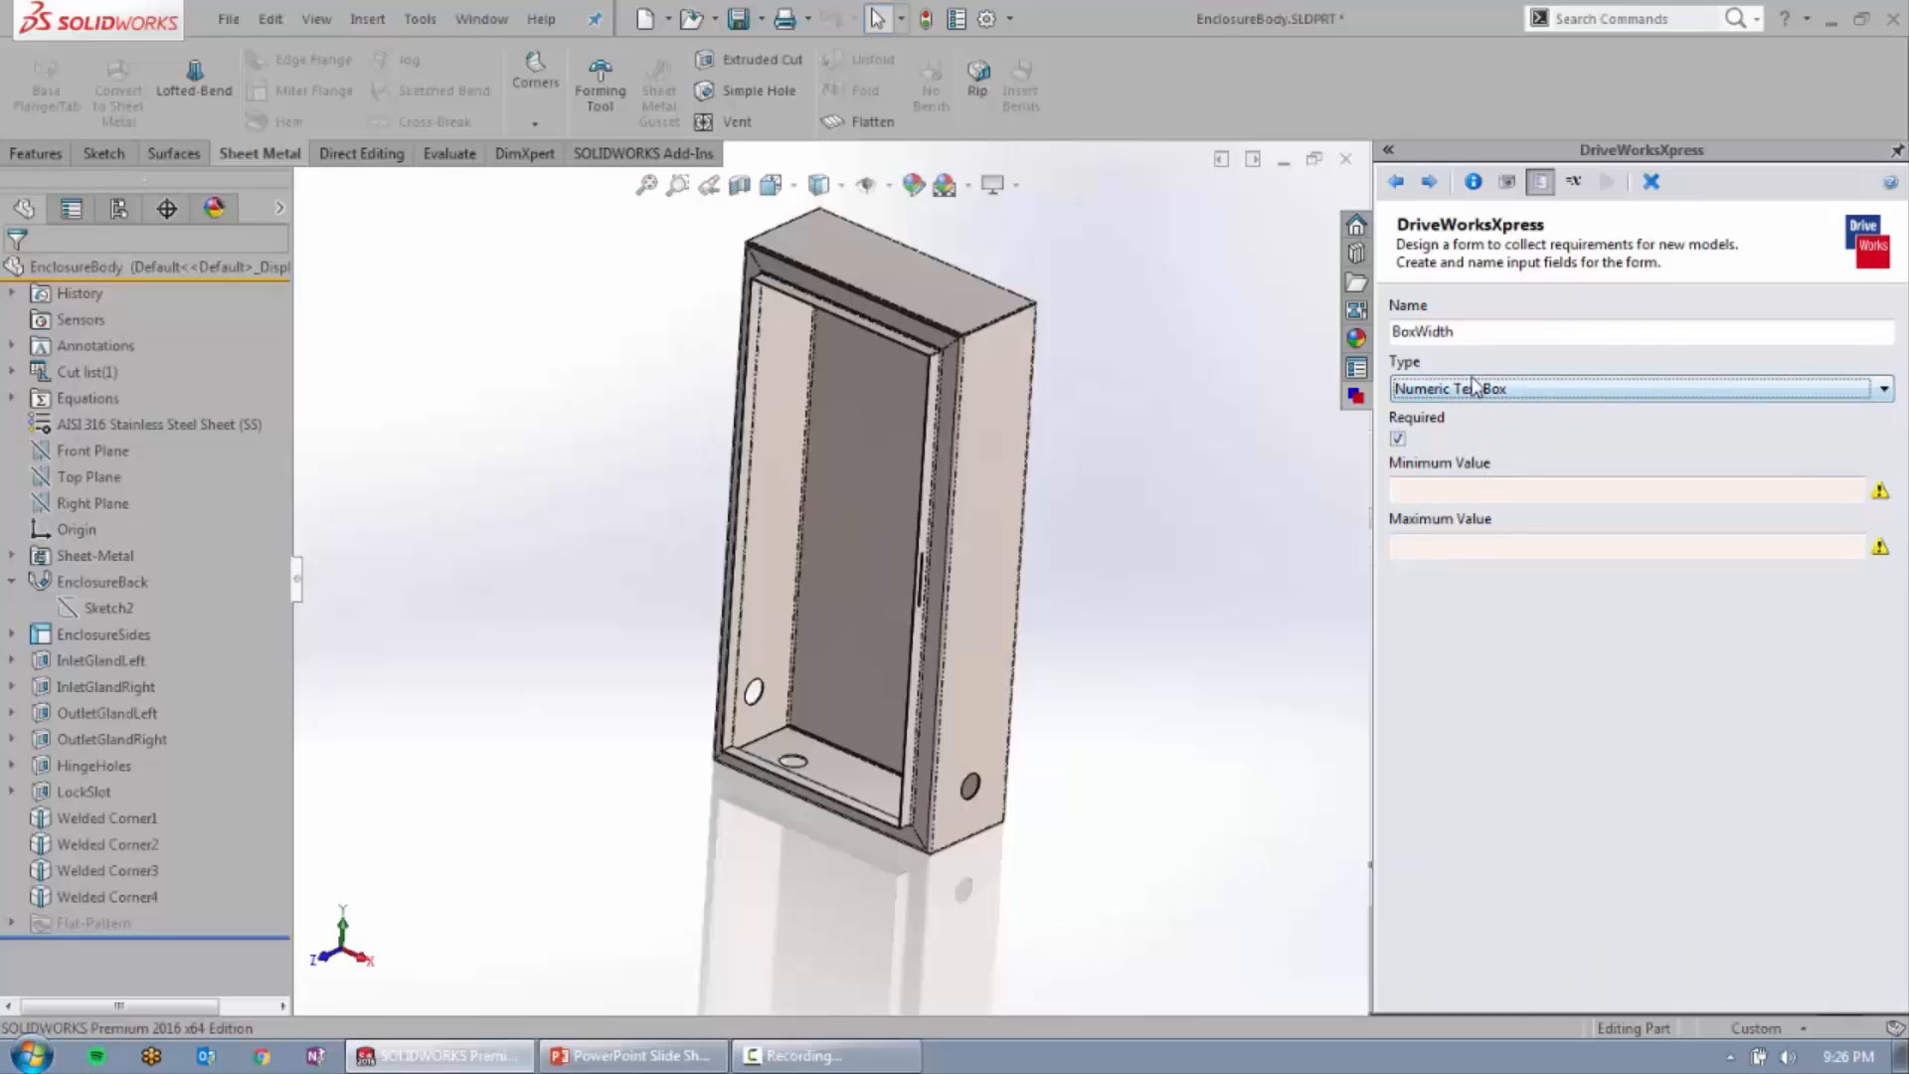
left_click(1459, 487)
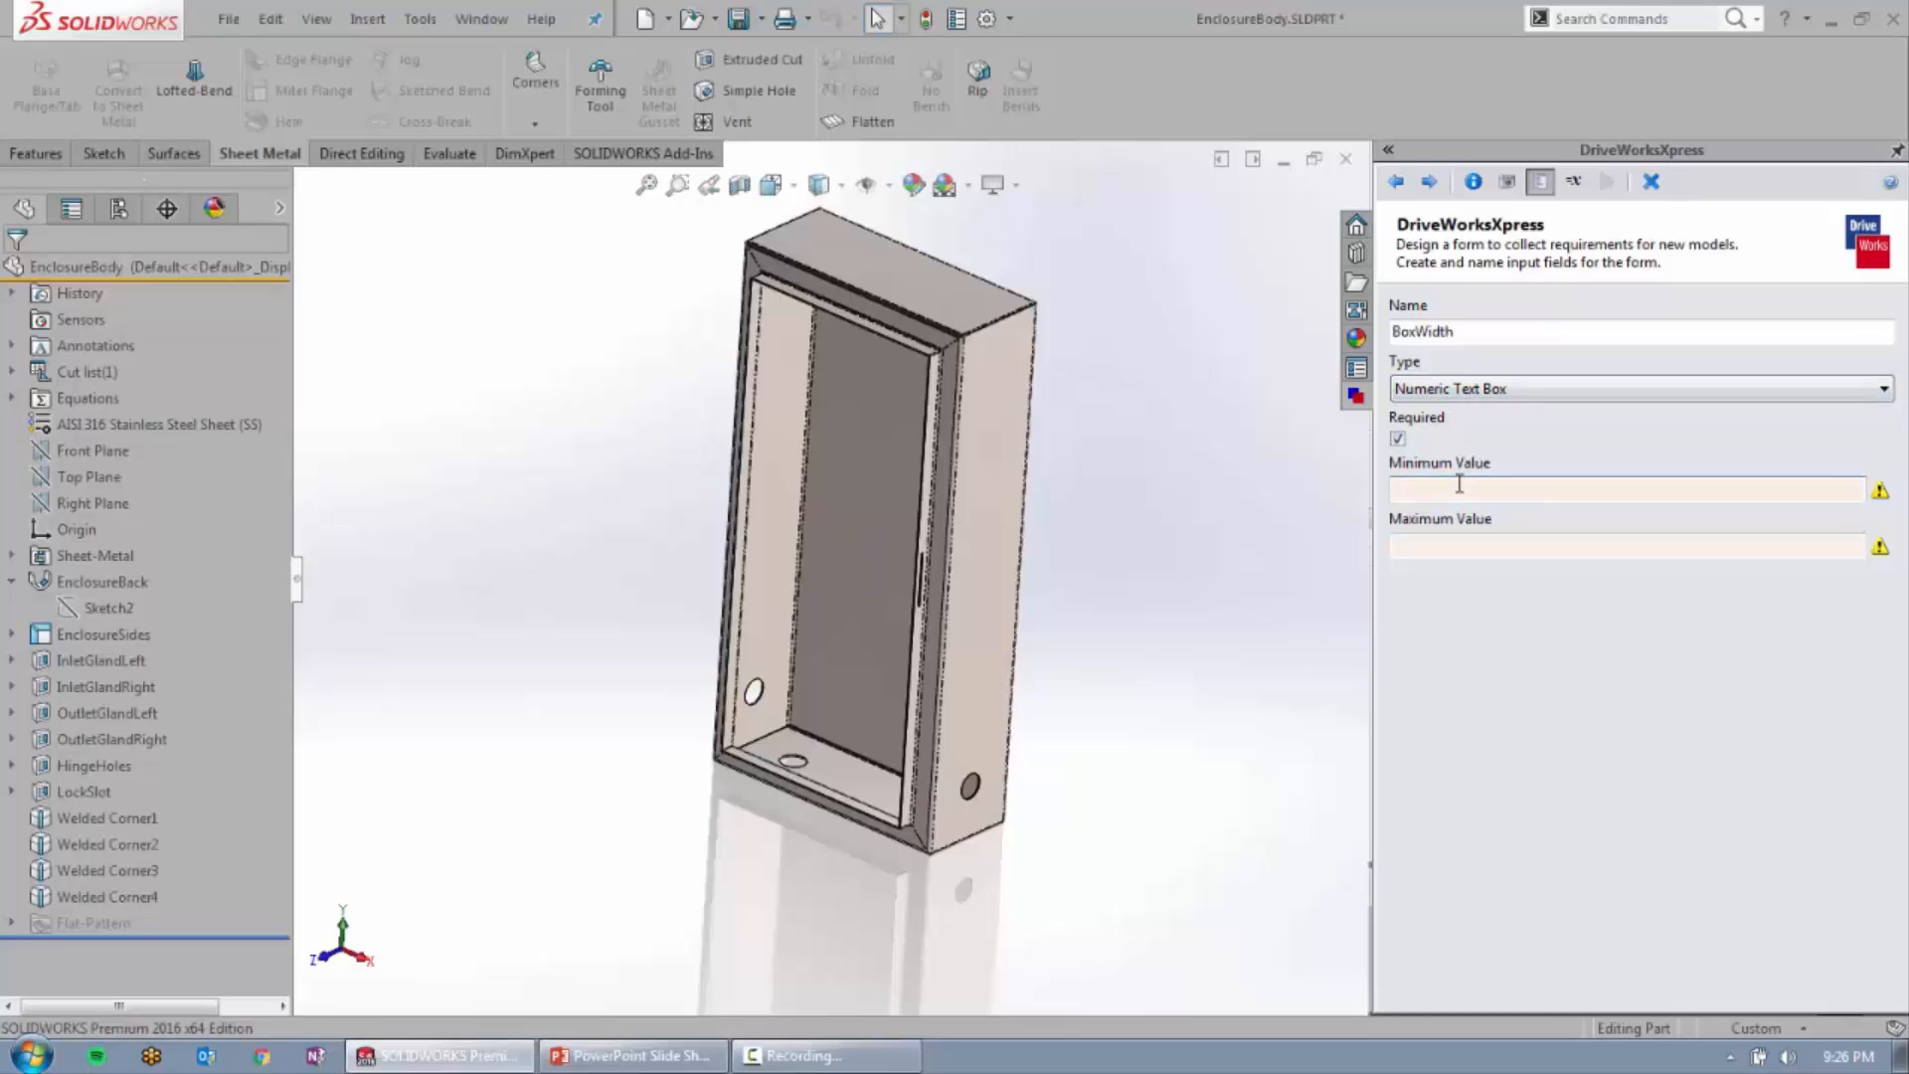
double_click(902, 257)
double_click(876, 416)
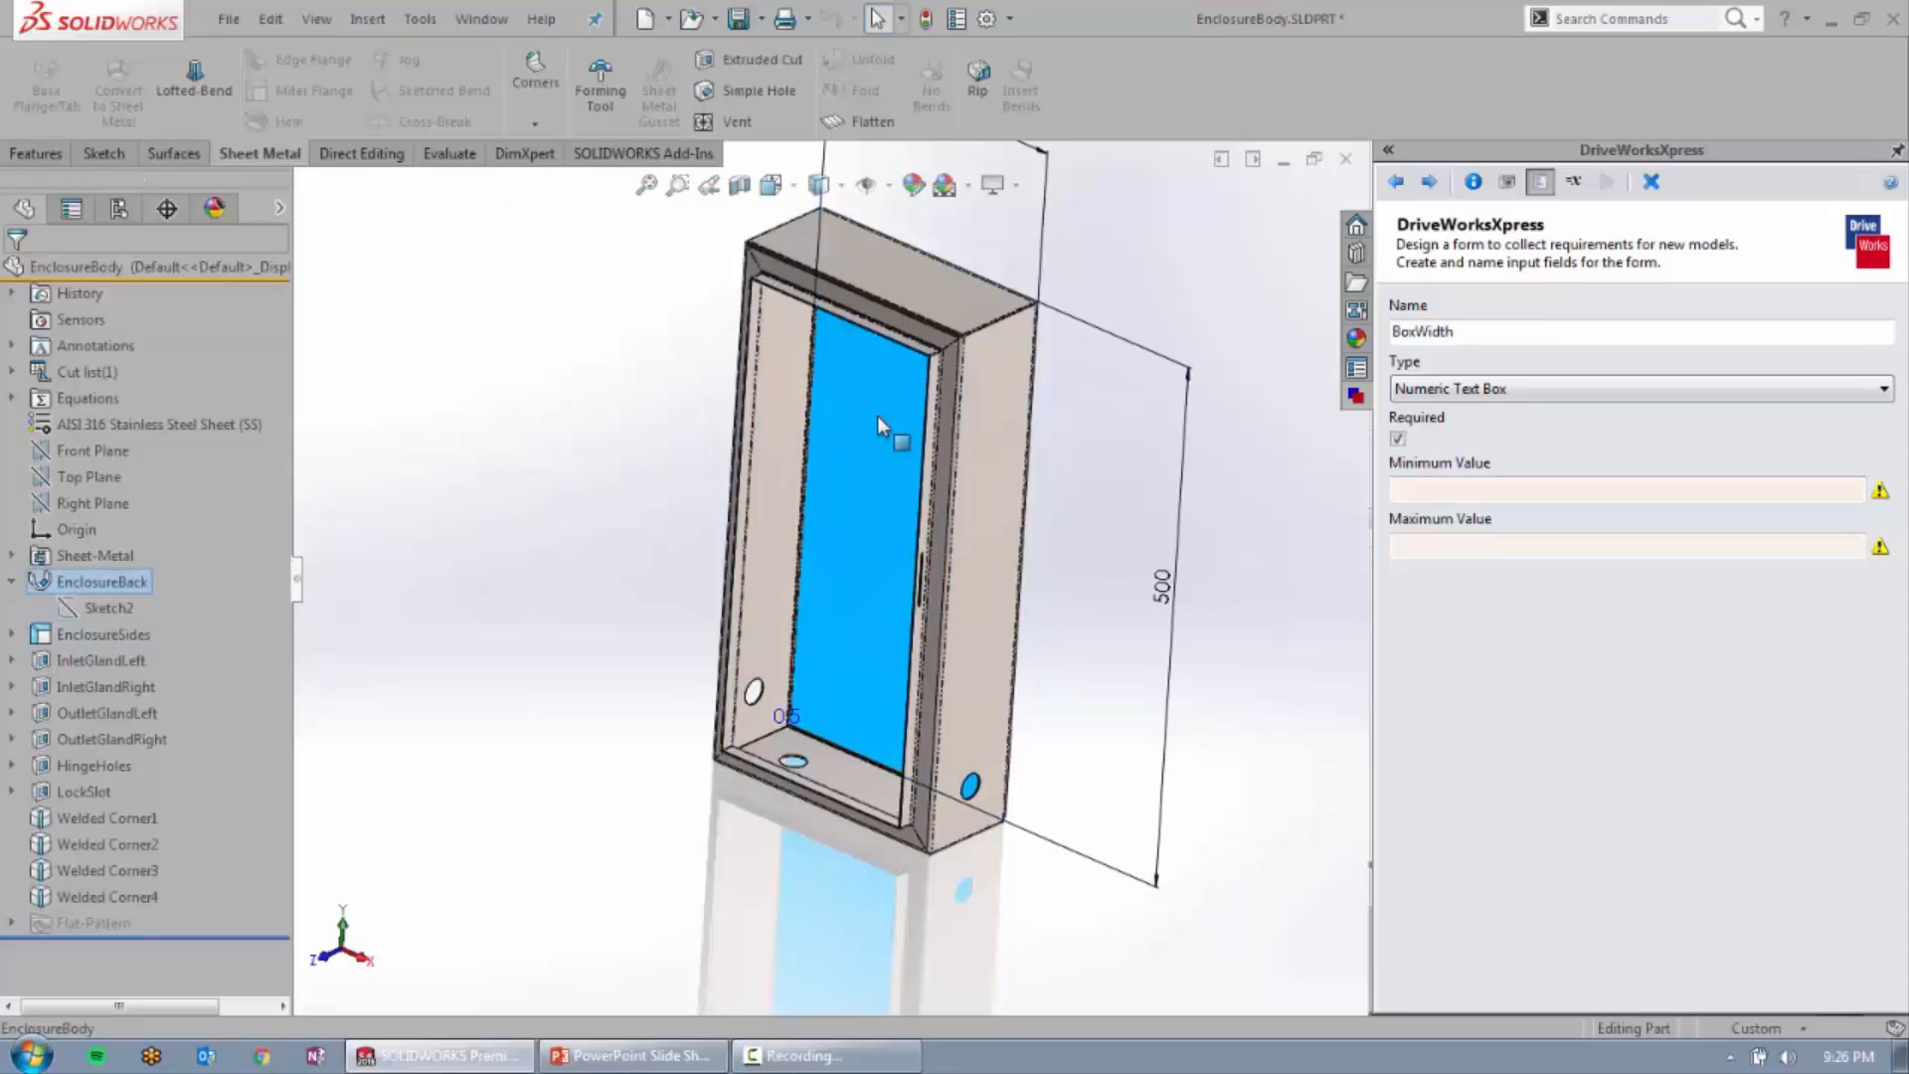
double_click(982, 445)
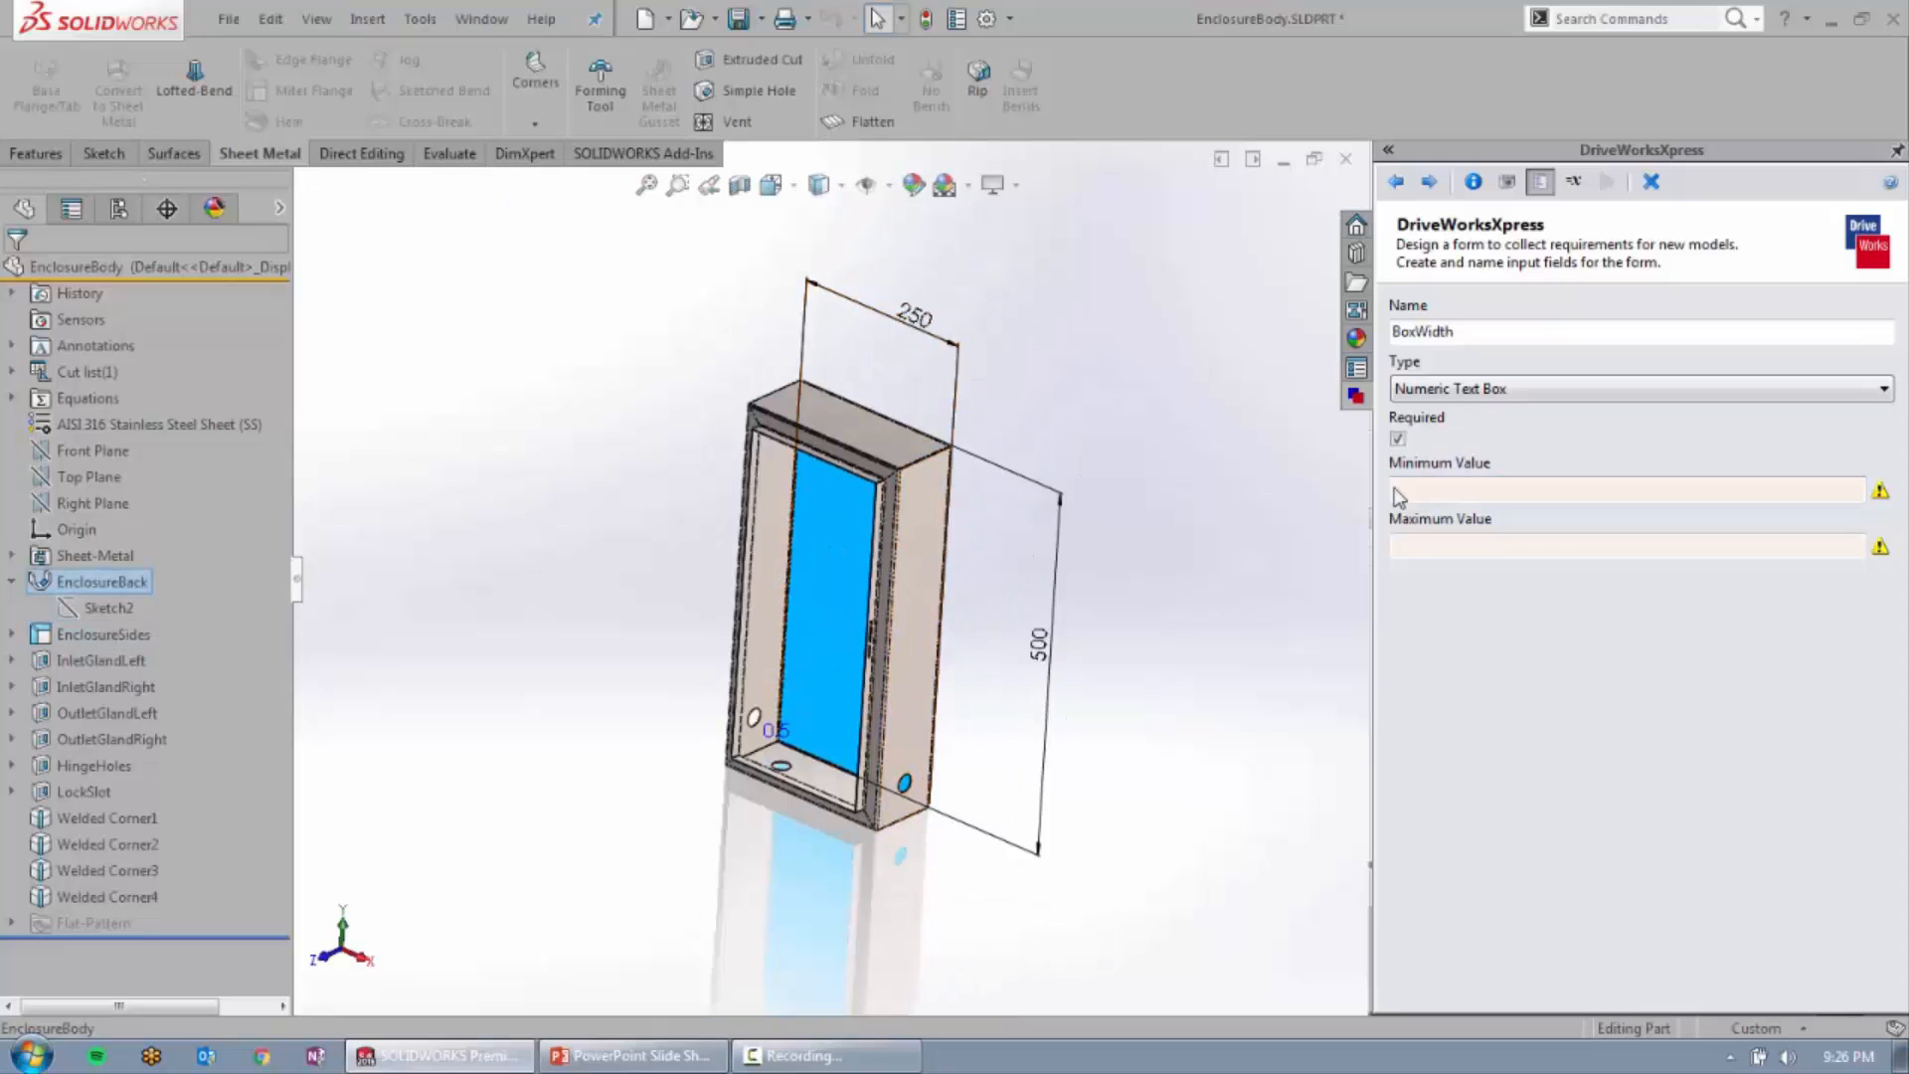
Step: Limit the BoxWidth input to a minimum of 200 and a maximum of 600, and save it to the form
left_click(1444, 488)
left_click(1446, 487)
type("200")
left_click(1515, 549)
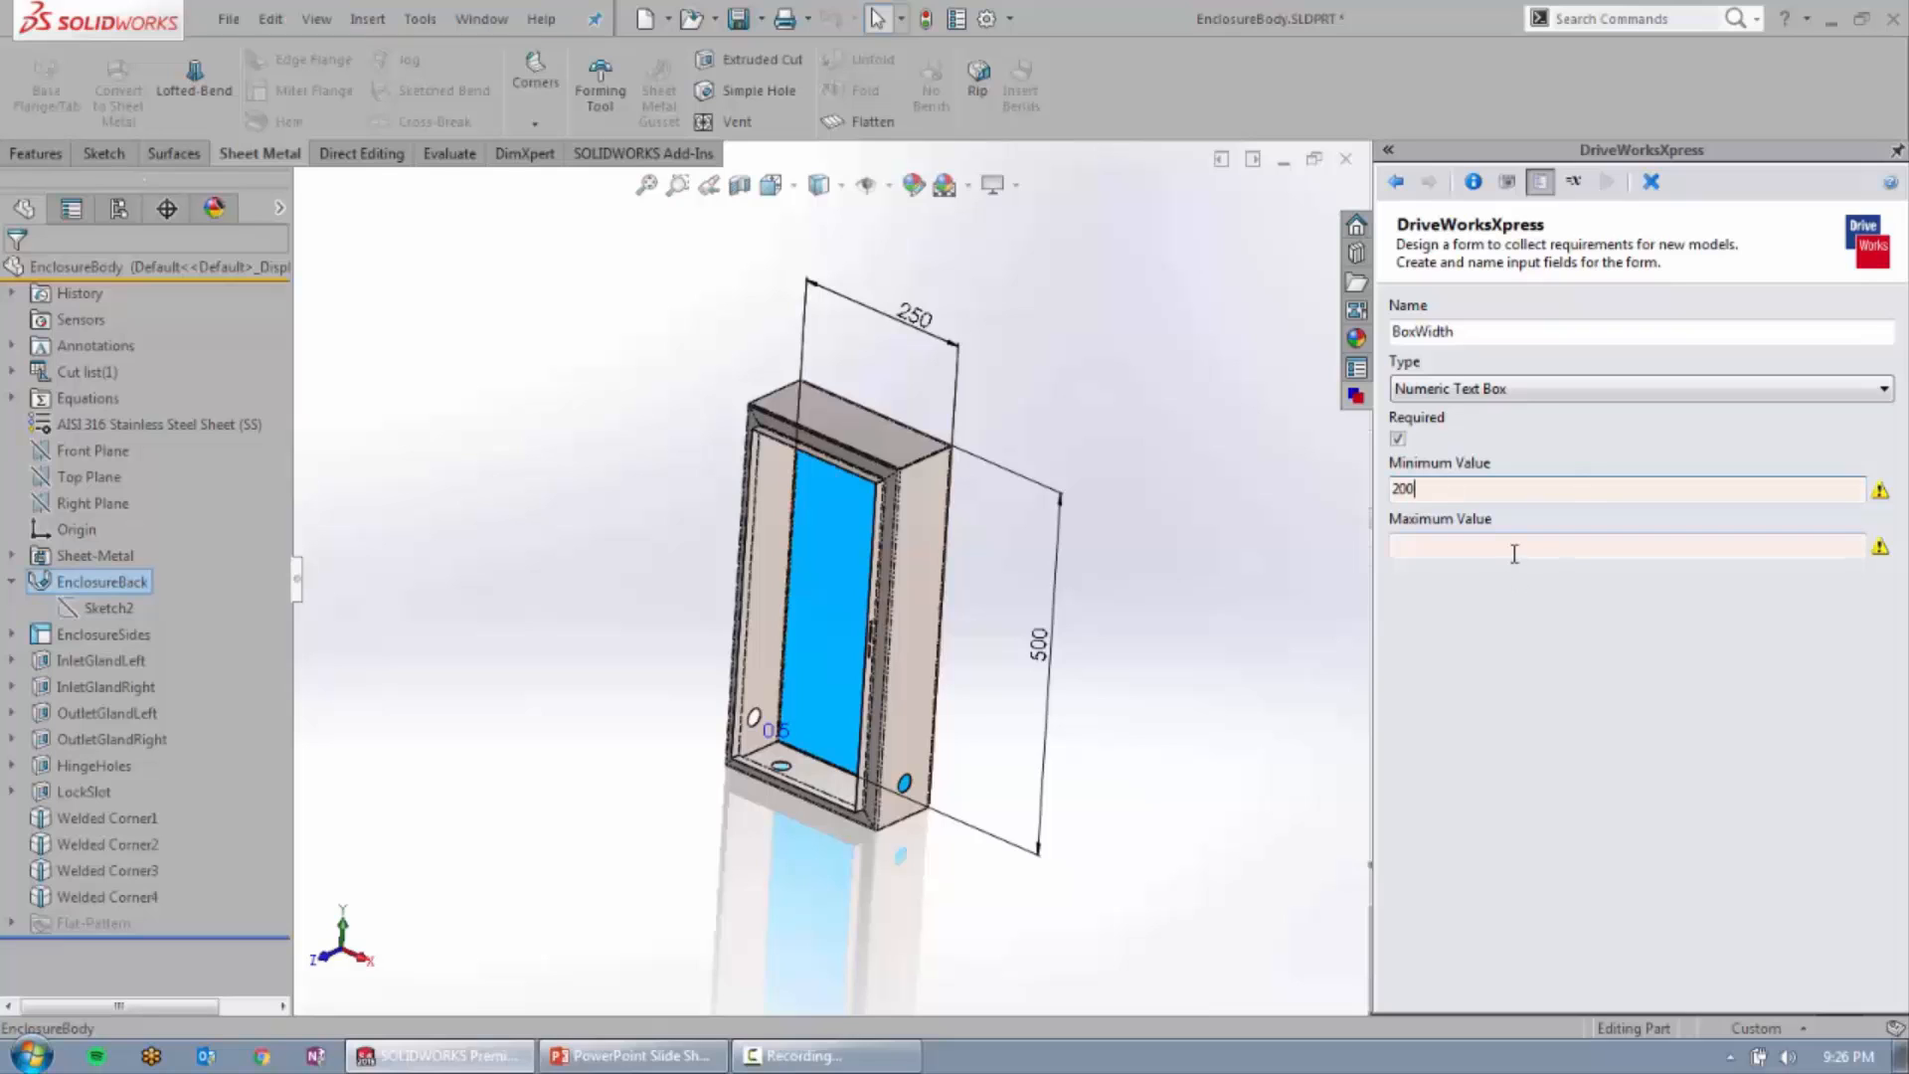
type("600")
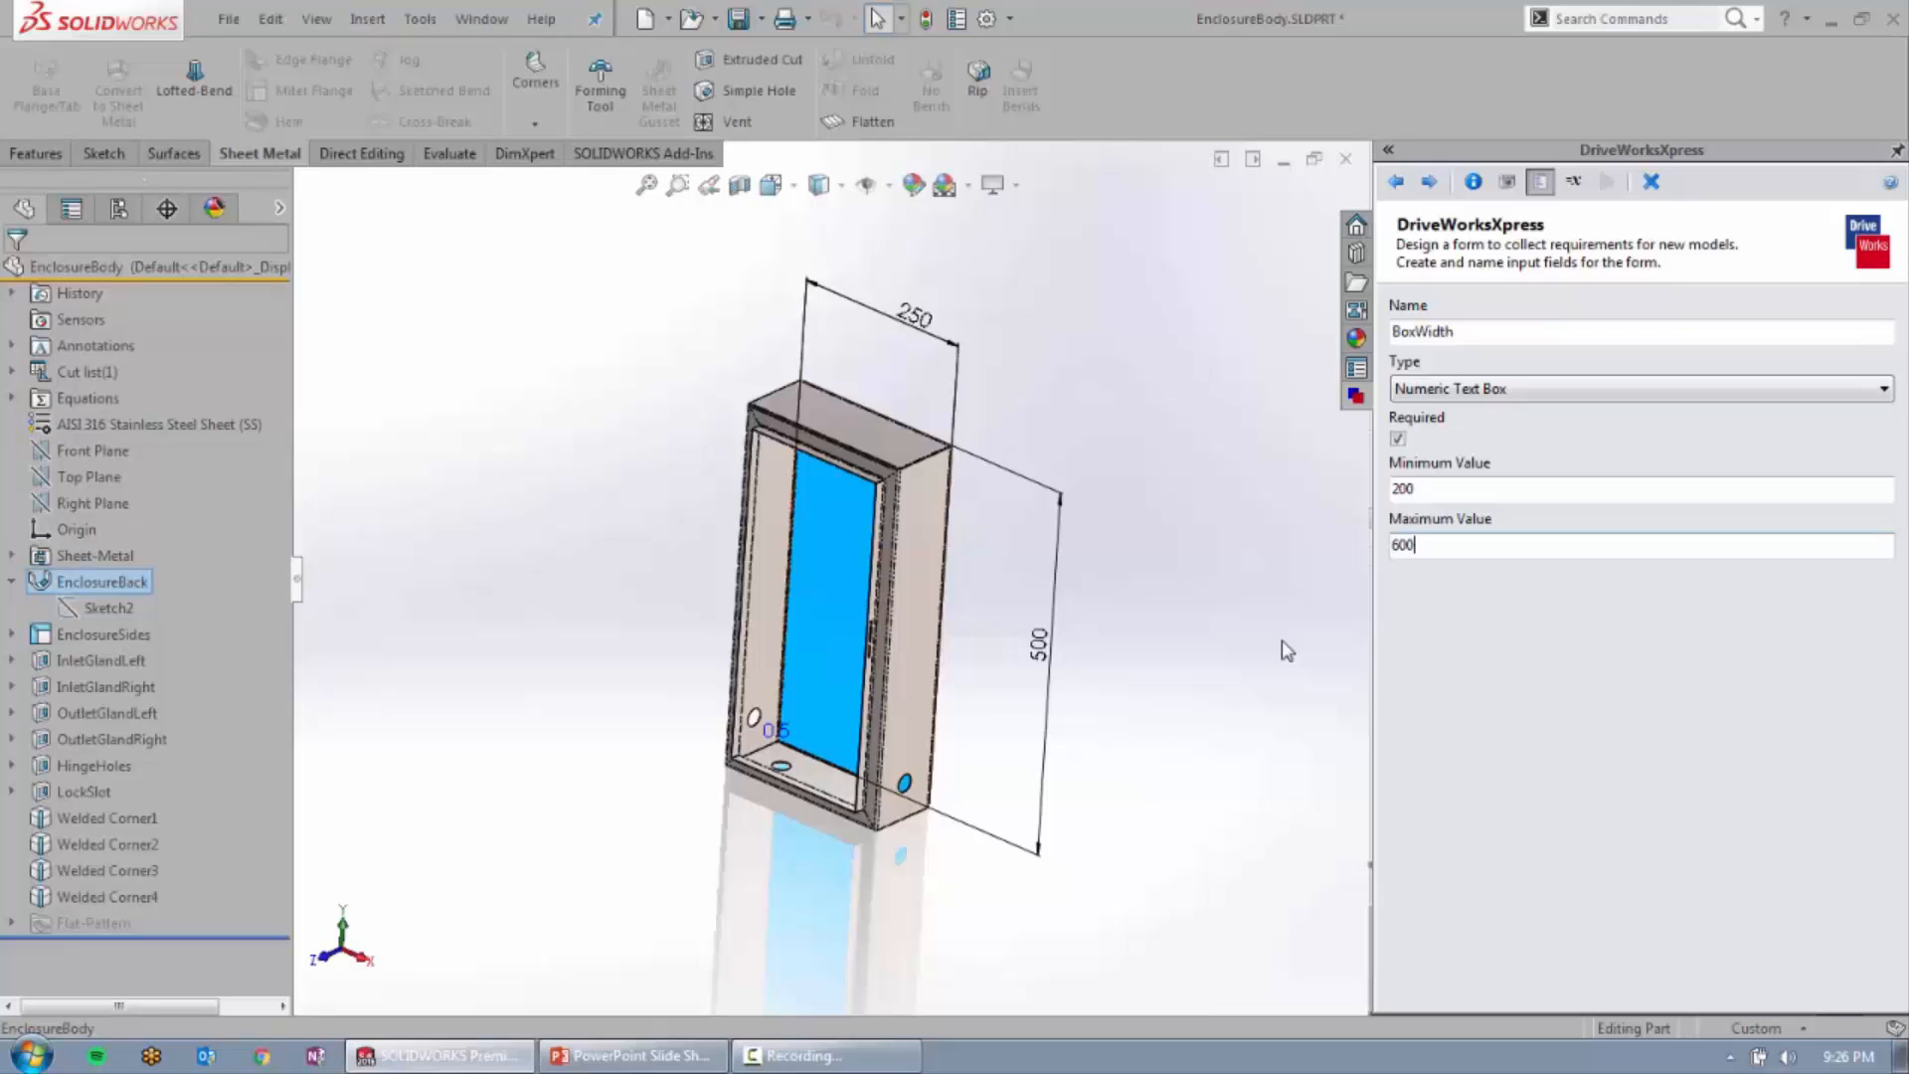
left_click(1429, 181)
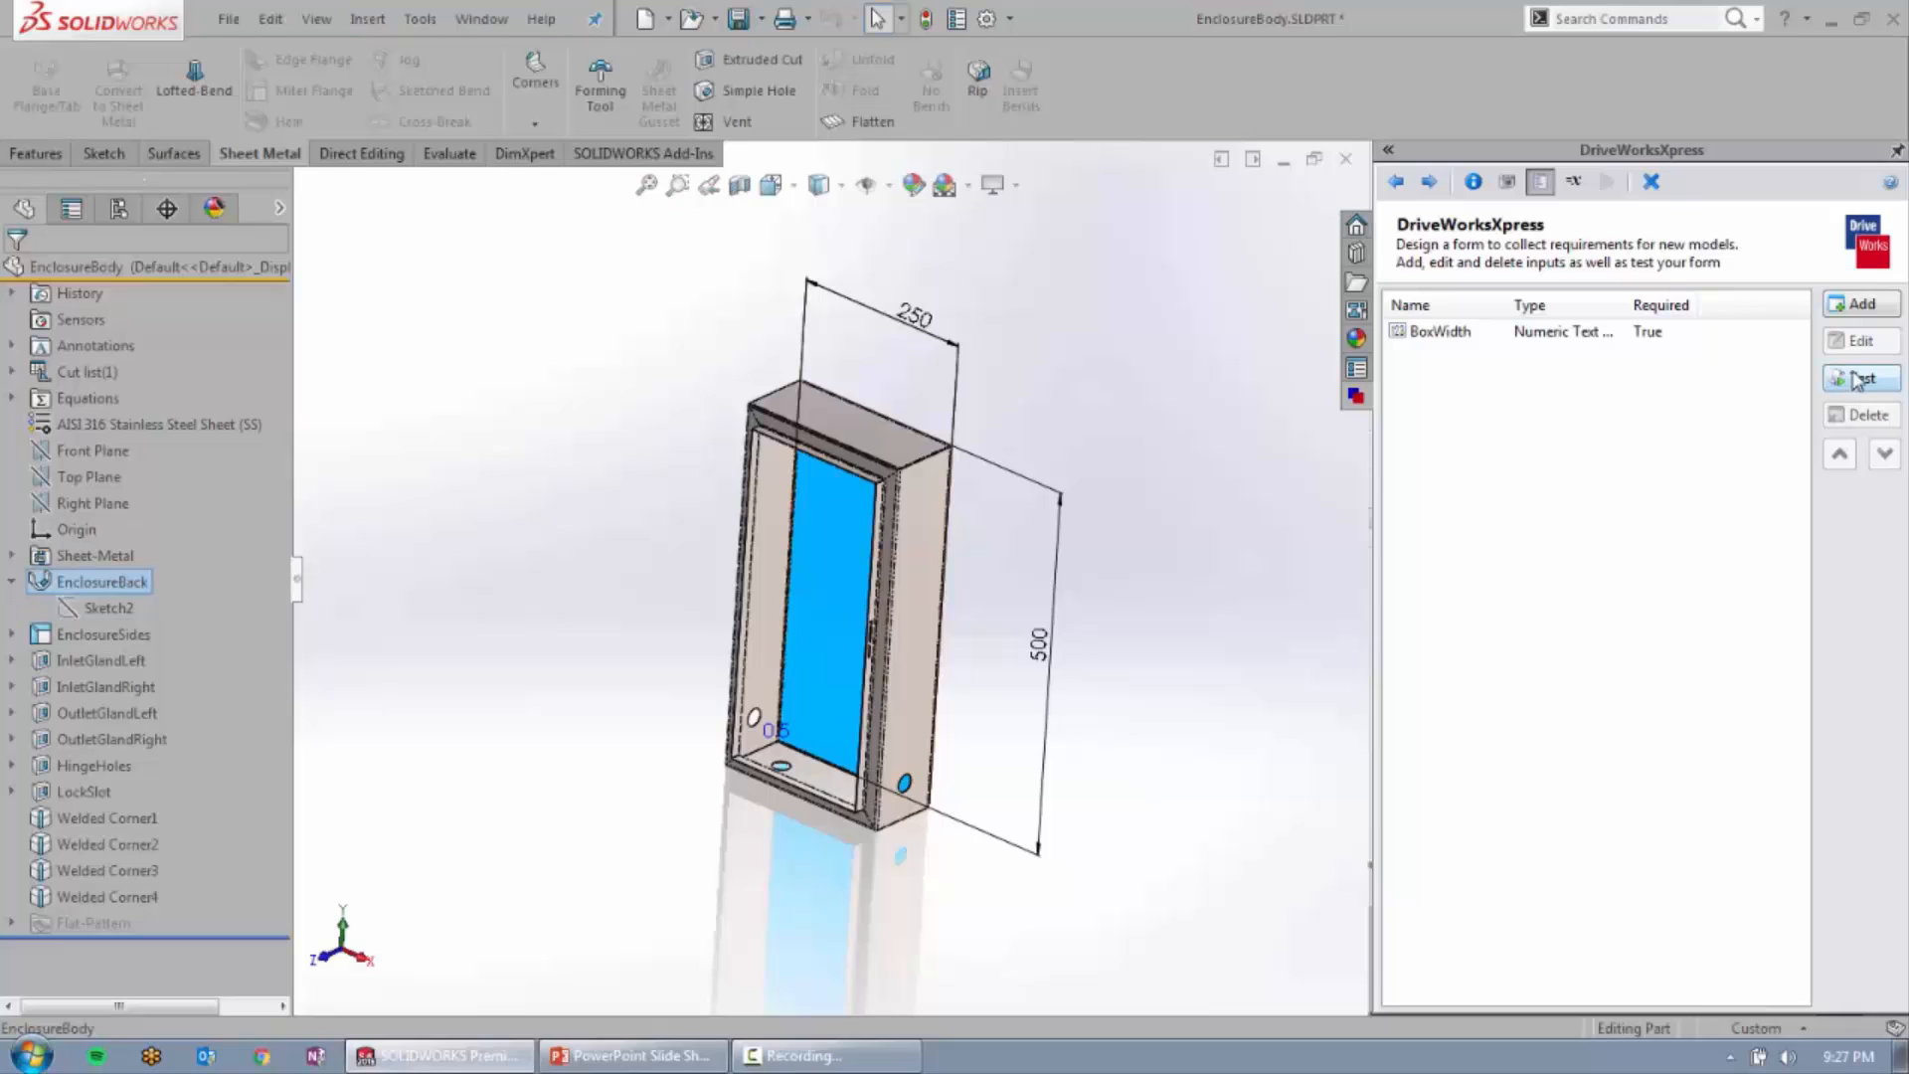
Step: Add a Drop Down form input named BoxHeight with the options 400|500|600|700|800
left_click(1862, 305)
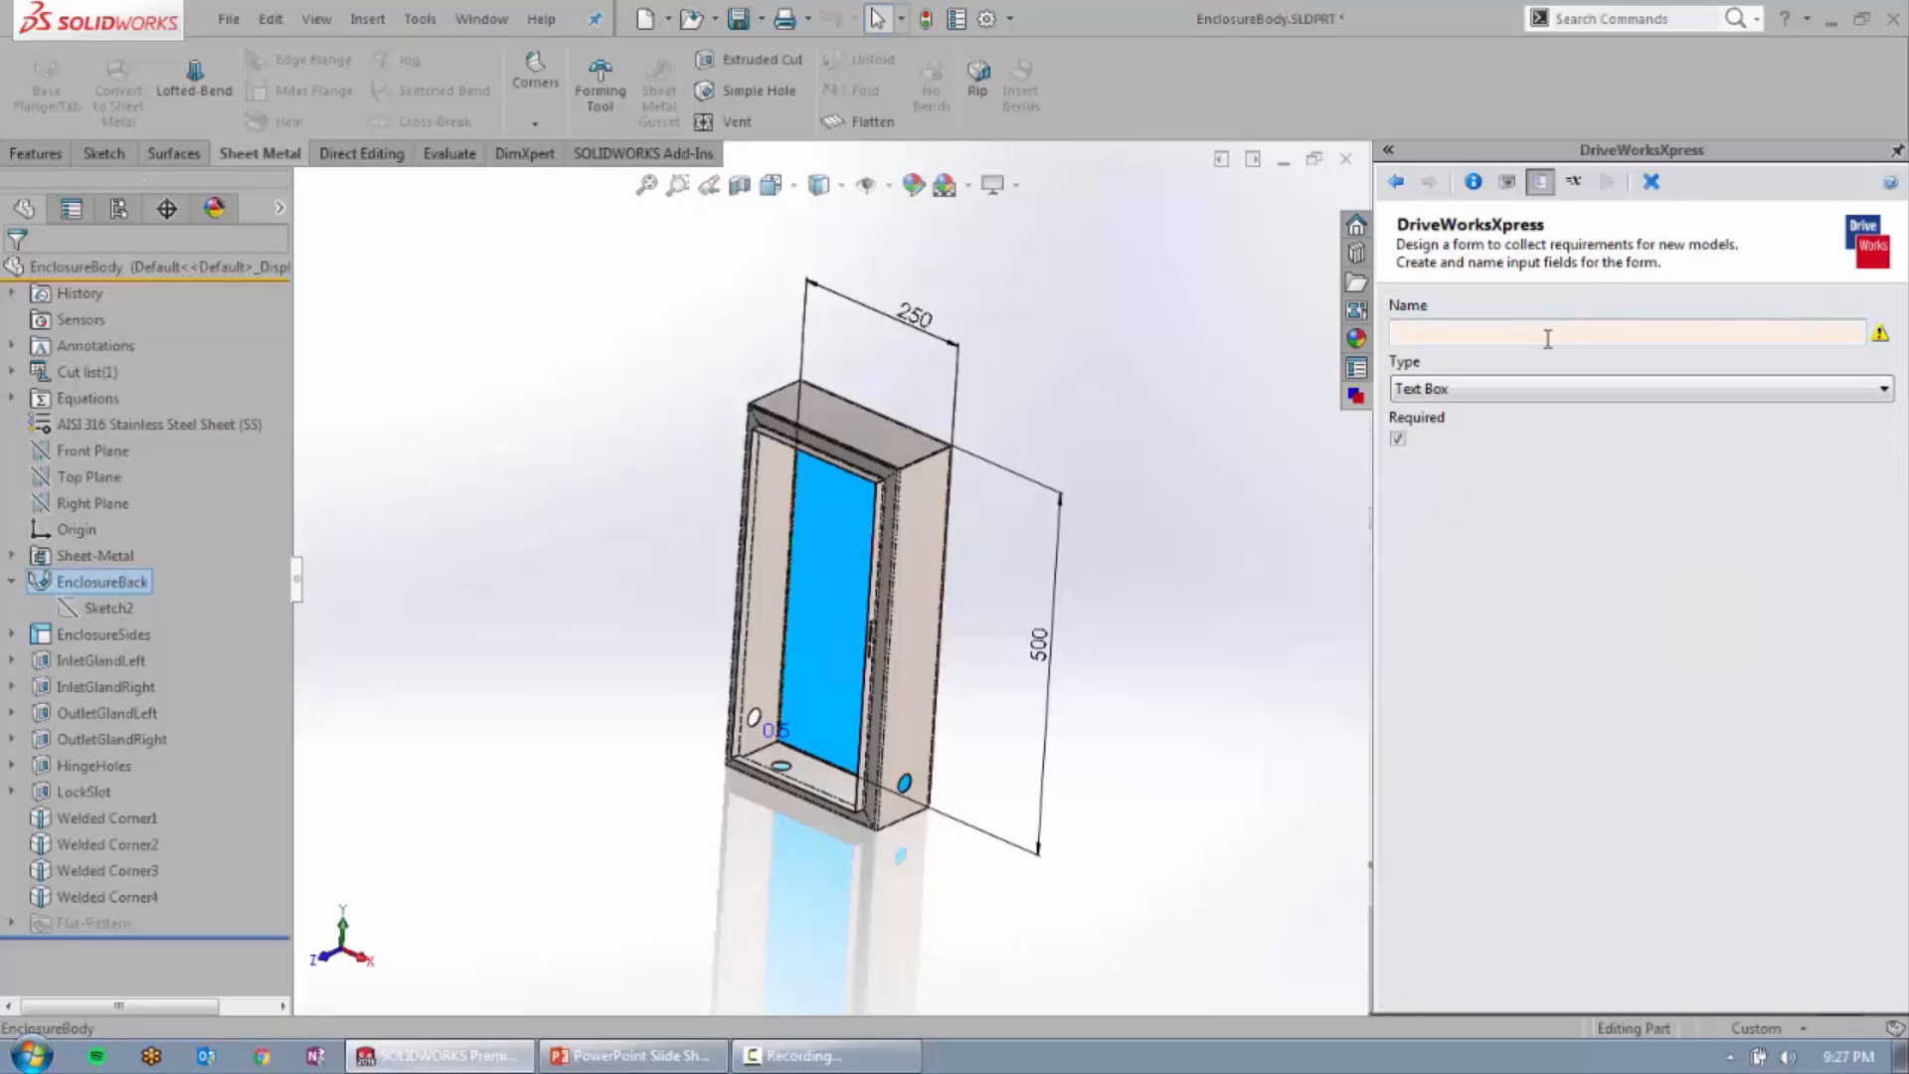
type("Box")
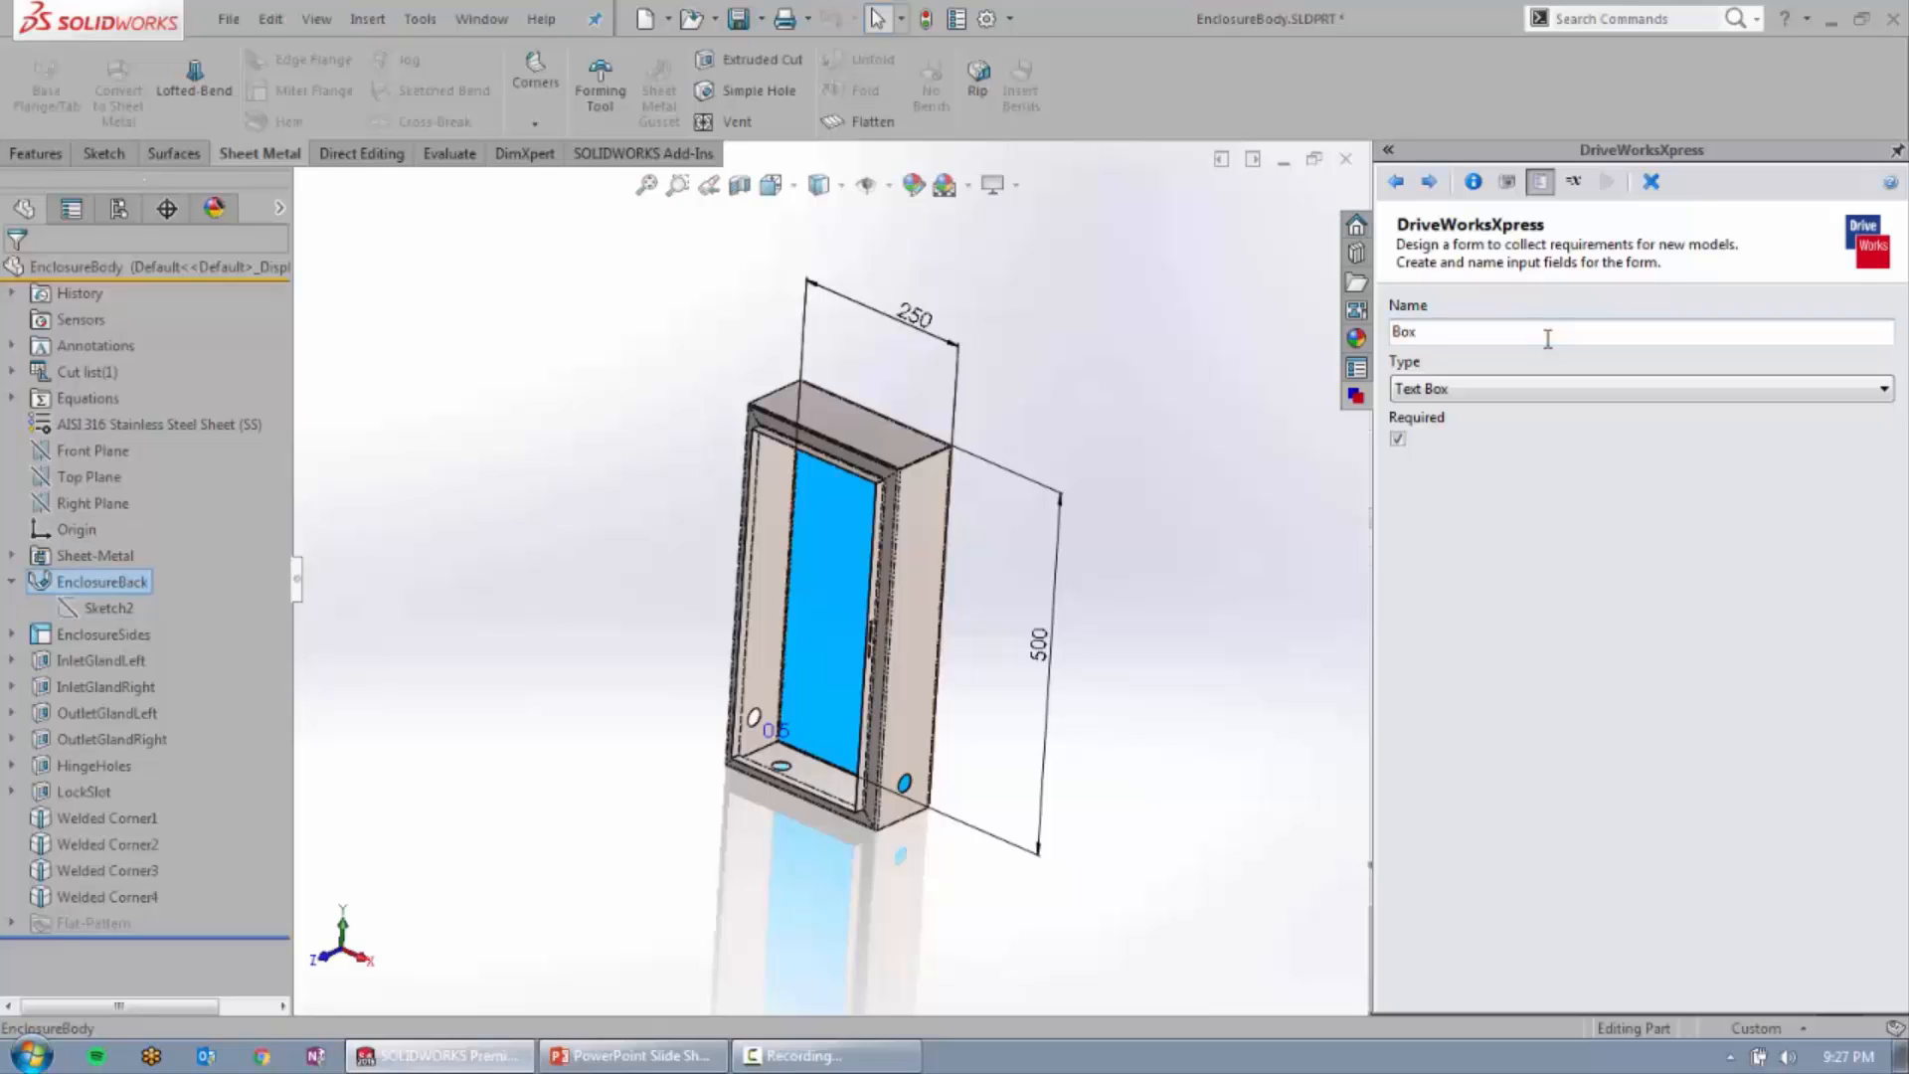
type("Height")
left_click(1575, 392)
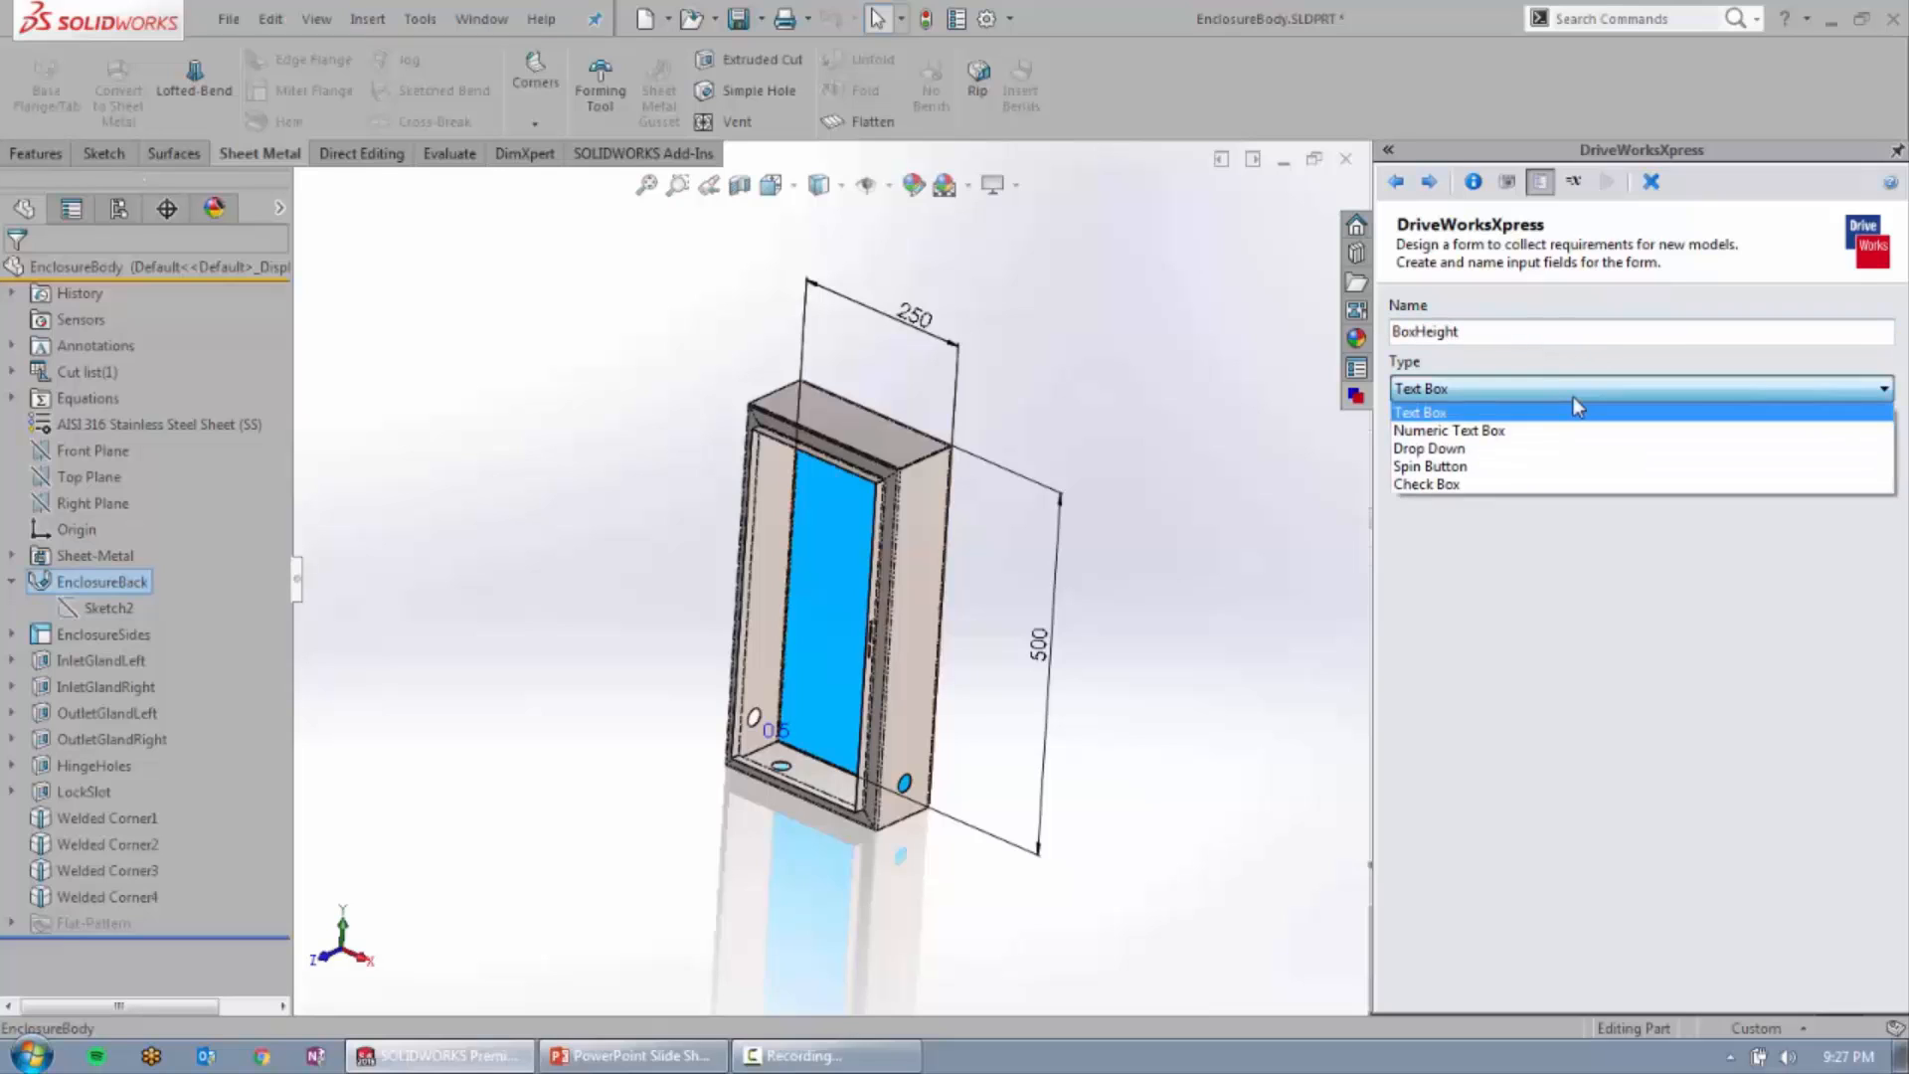
left_click(1557, 453)
left_click(1511, 537)
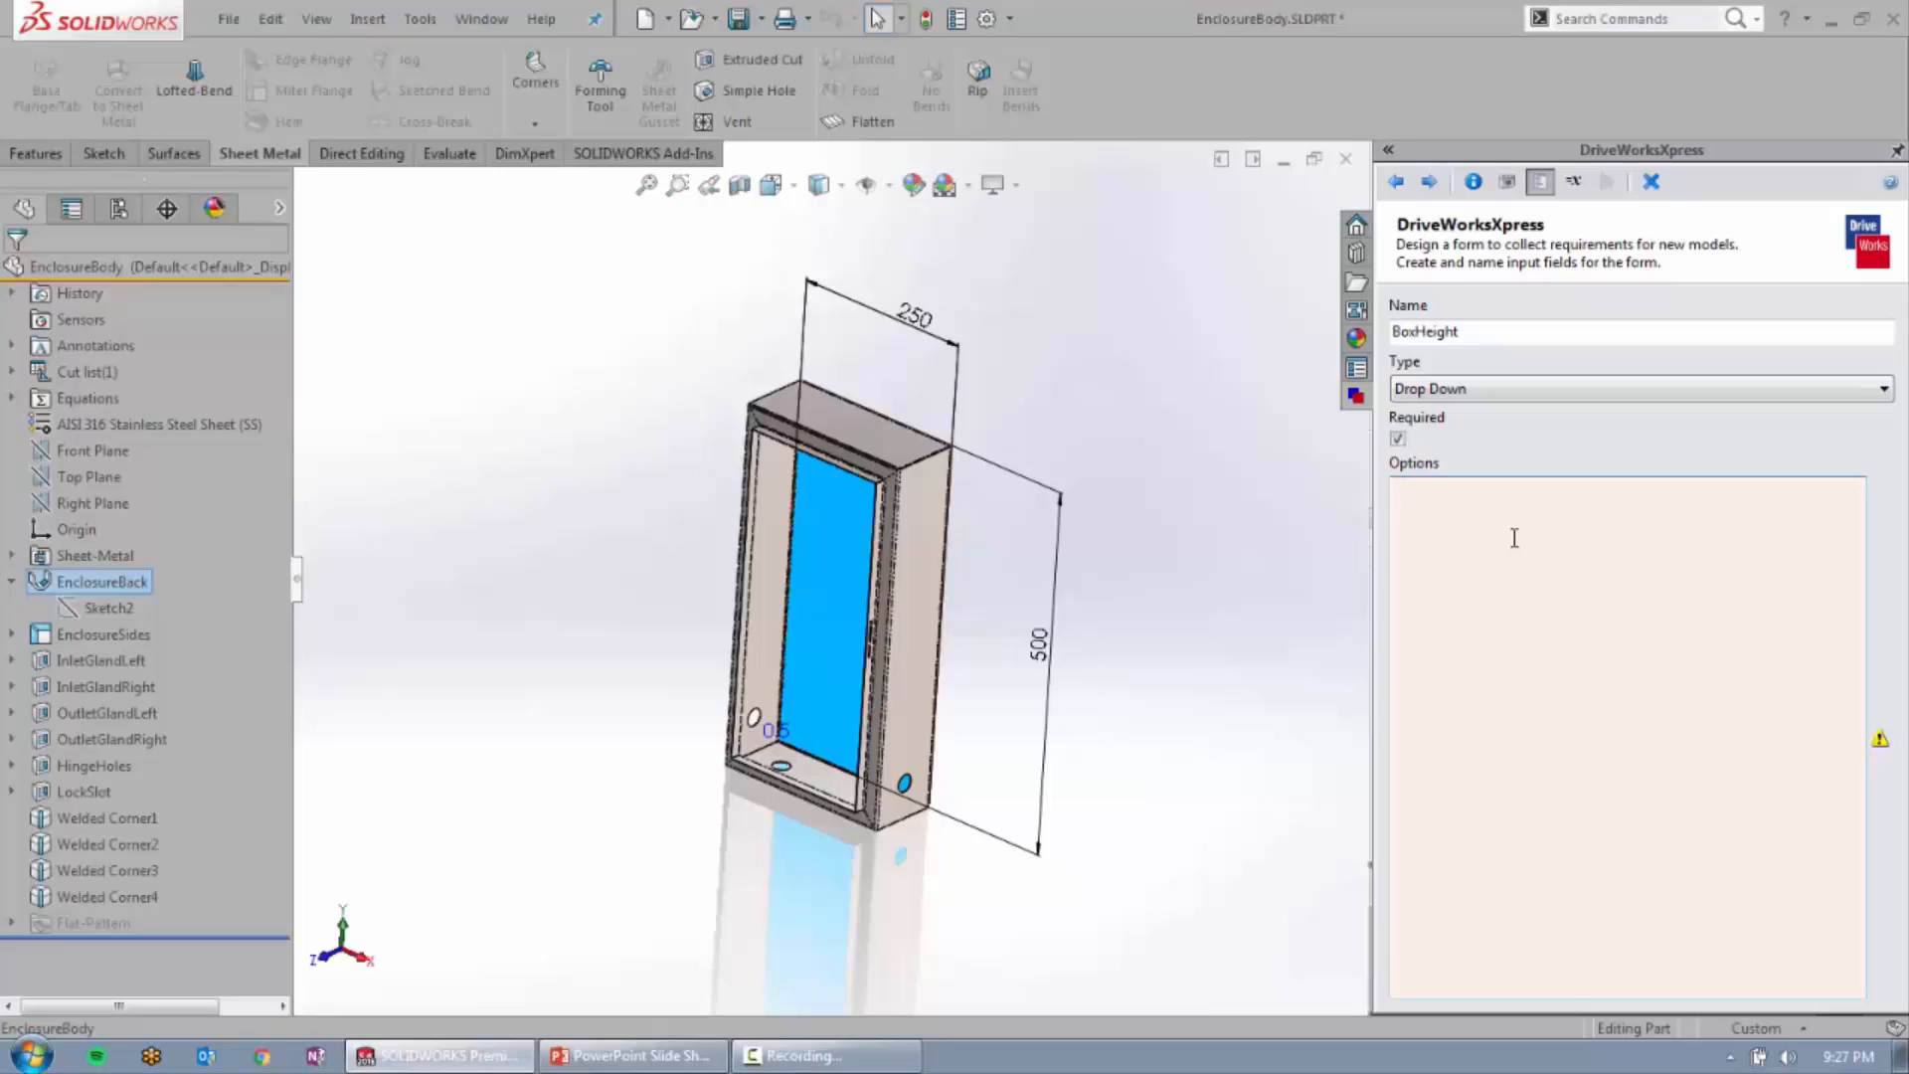
type("400|500|")
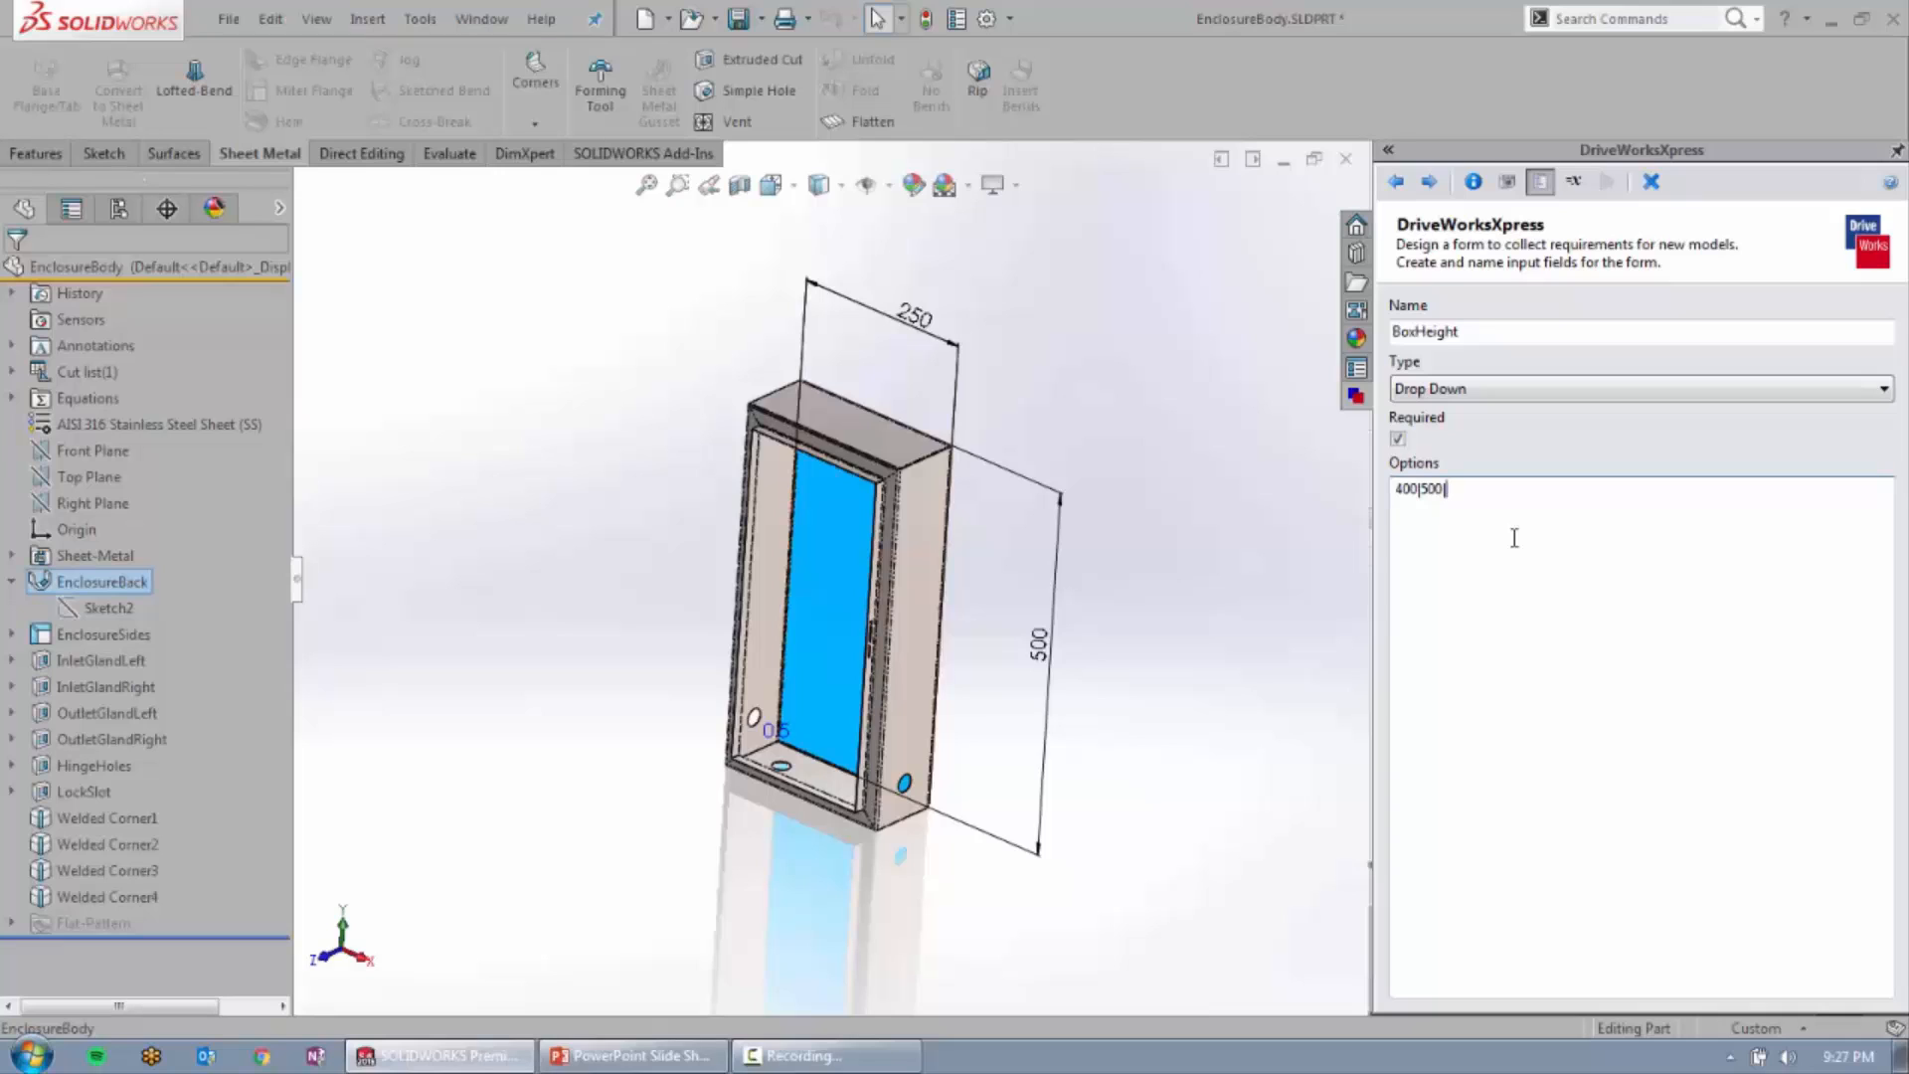
type("600|700|800")
left_click(1428, 183)
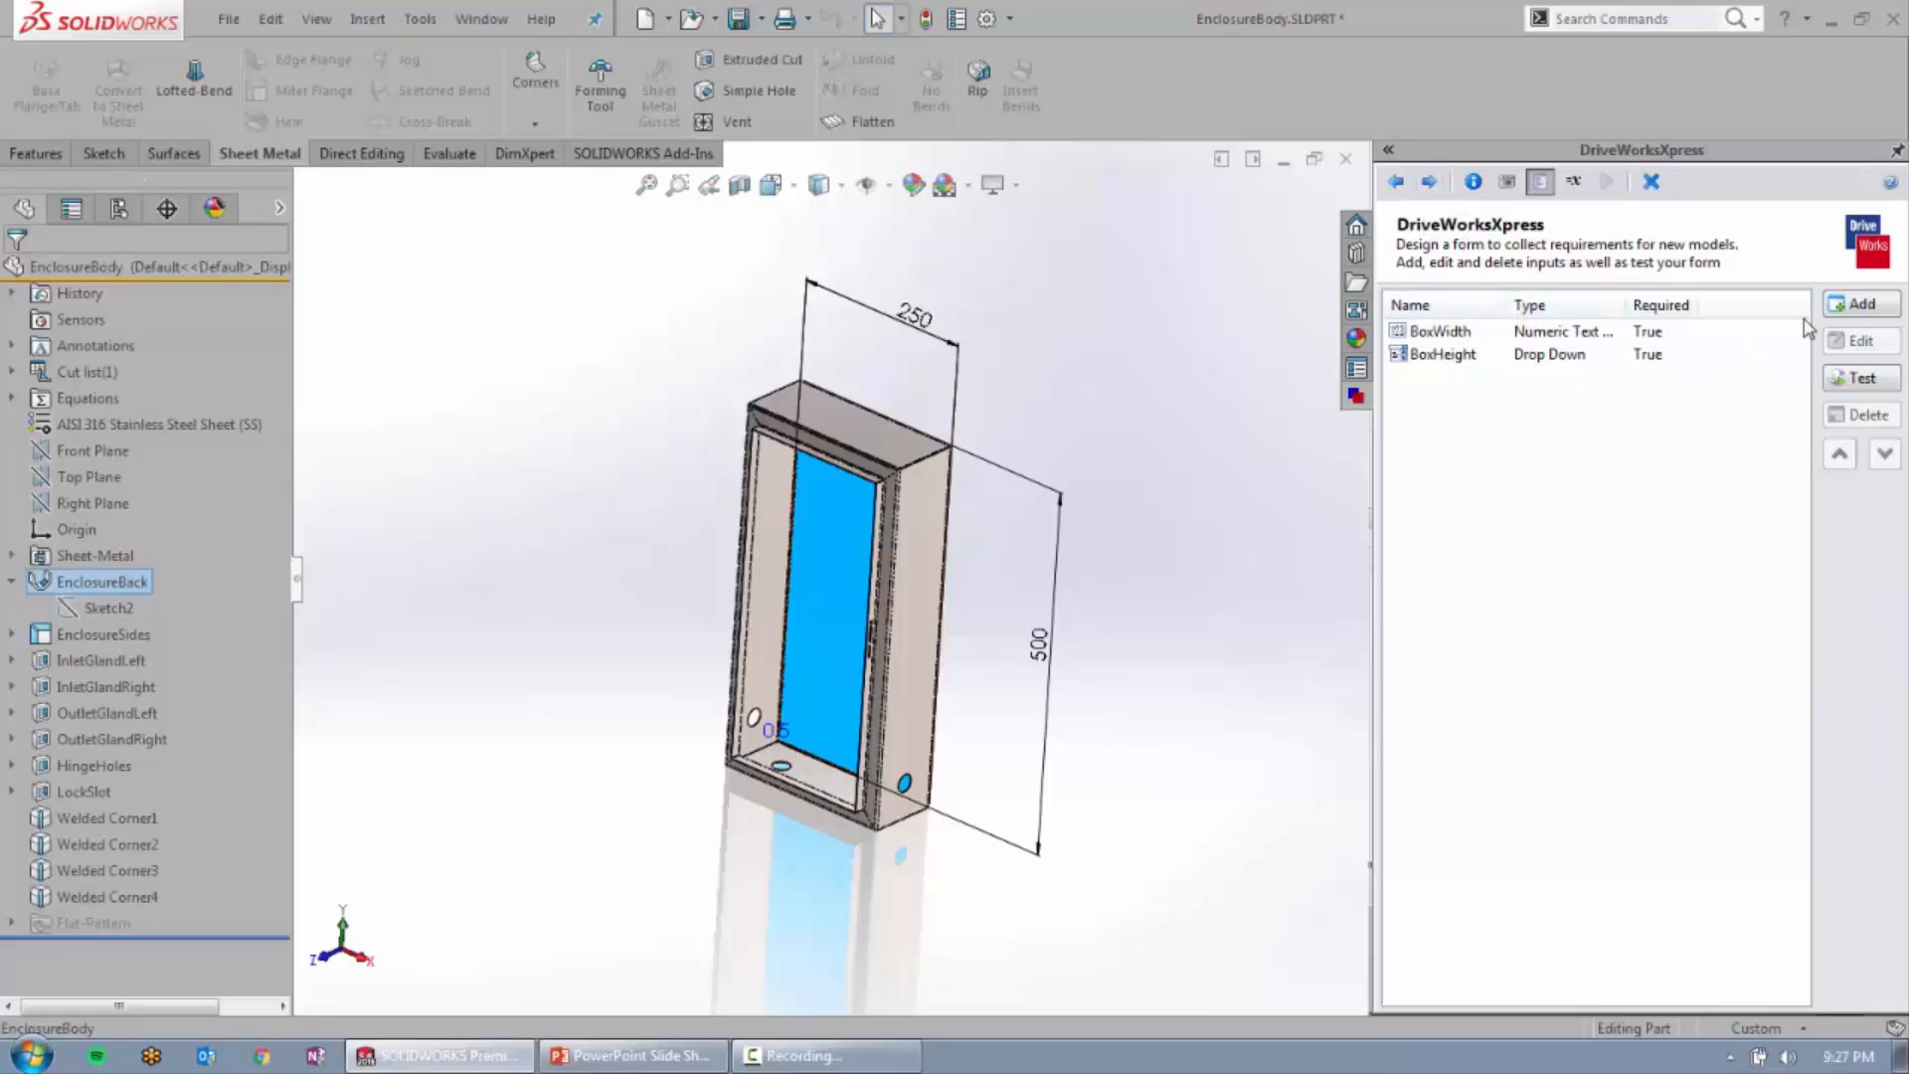
Step: Add a Spin Button form input named BoxDepth and display the dimensions of the EnclosureSides feature
left_click(1855, 304)
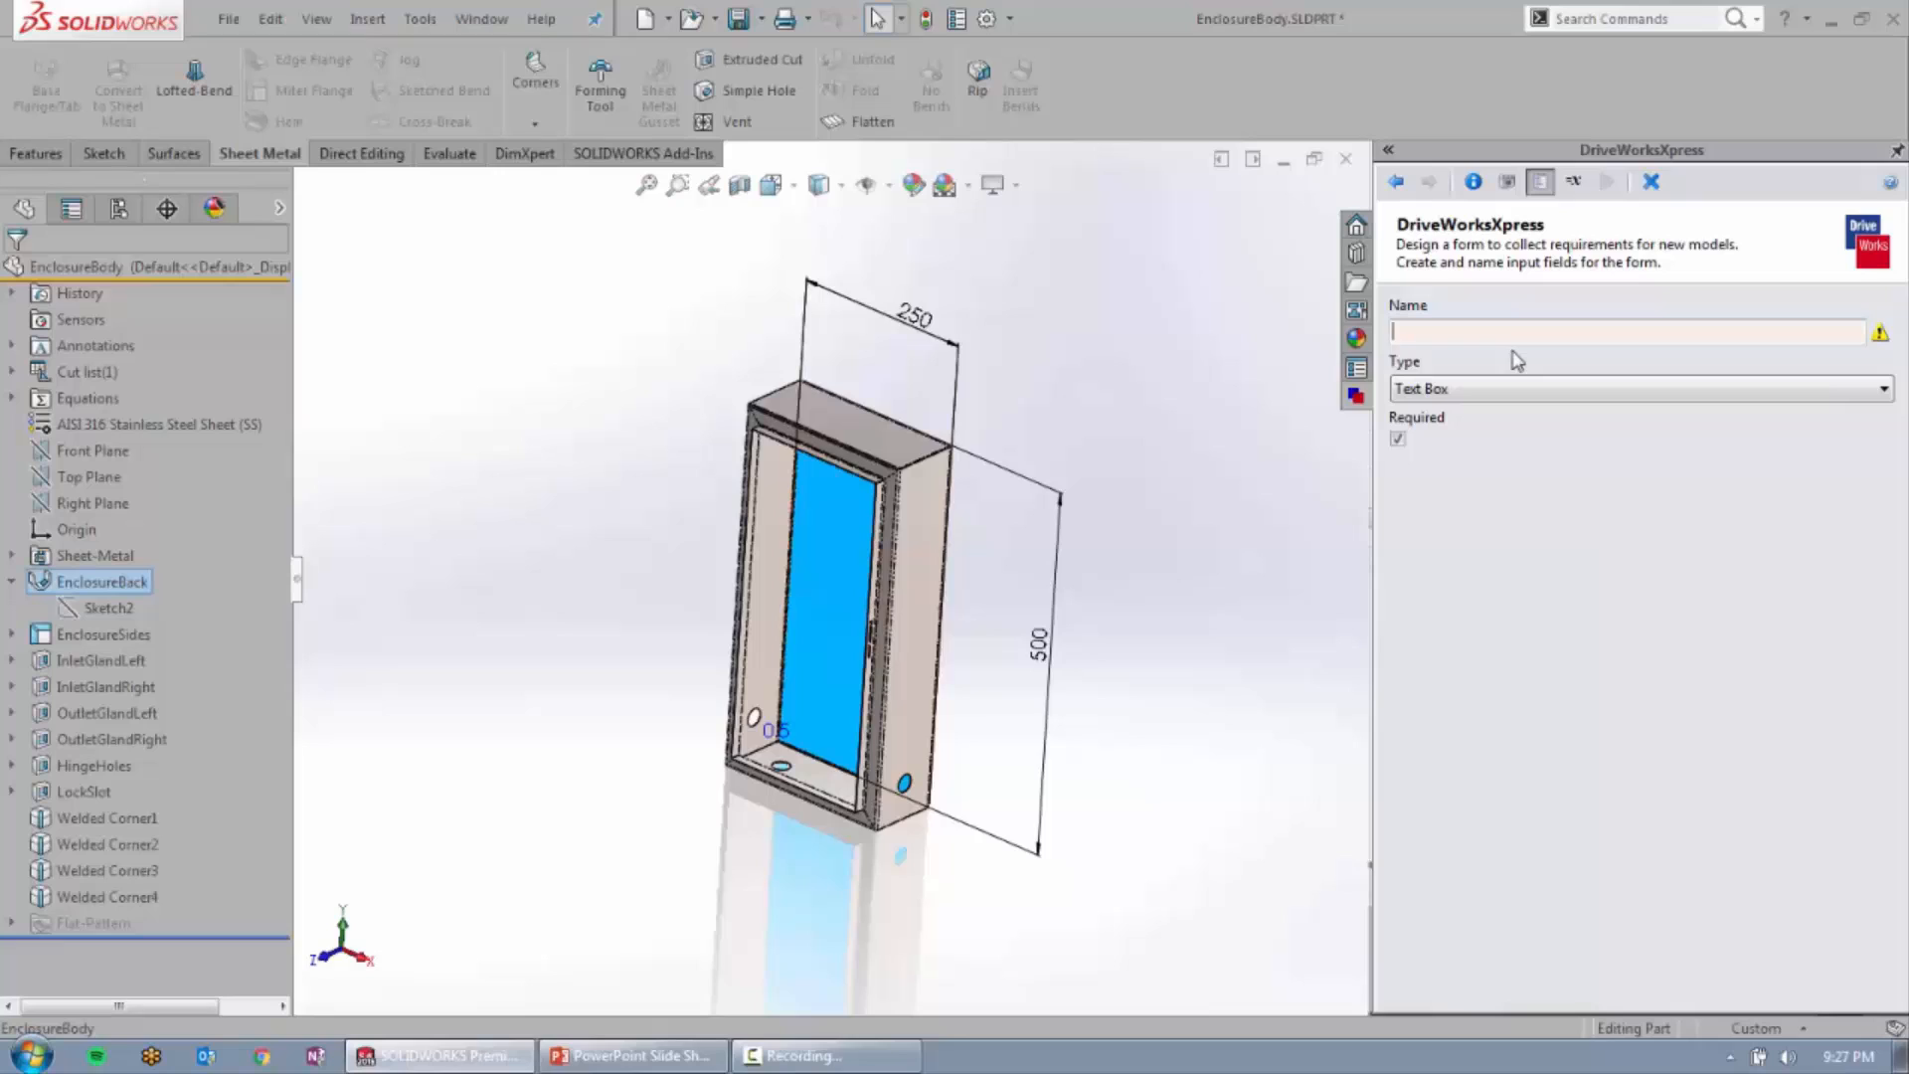
type("BoxDepth")
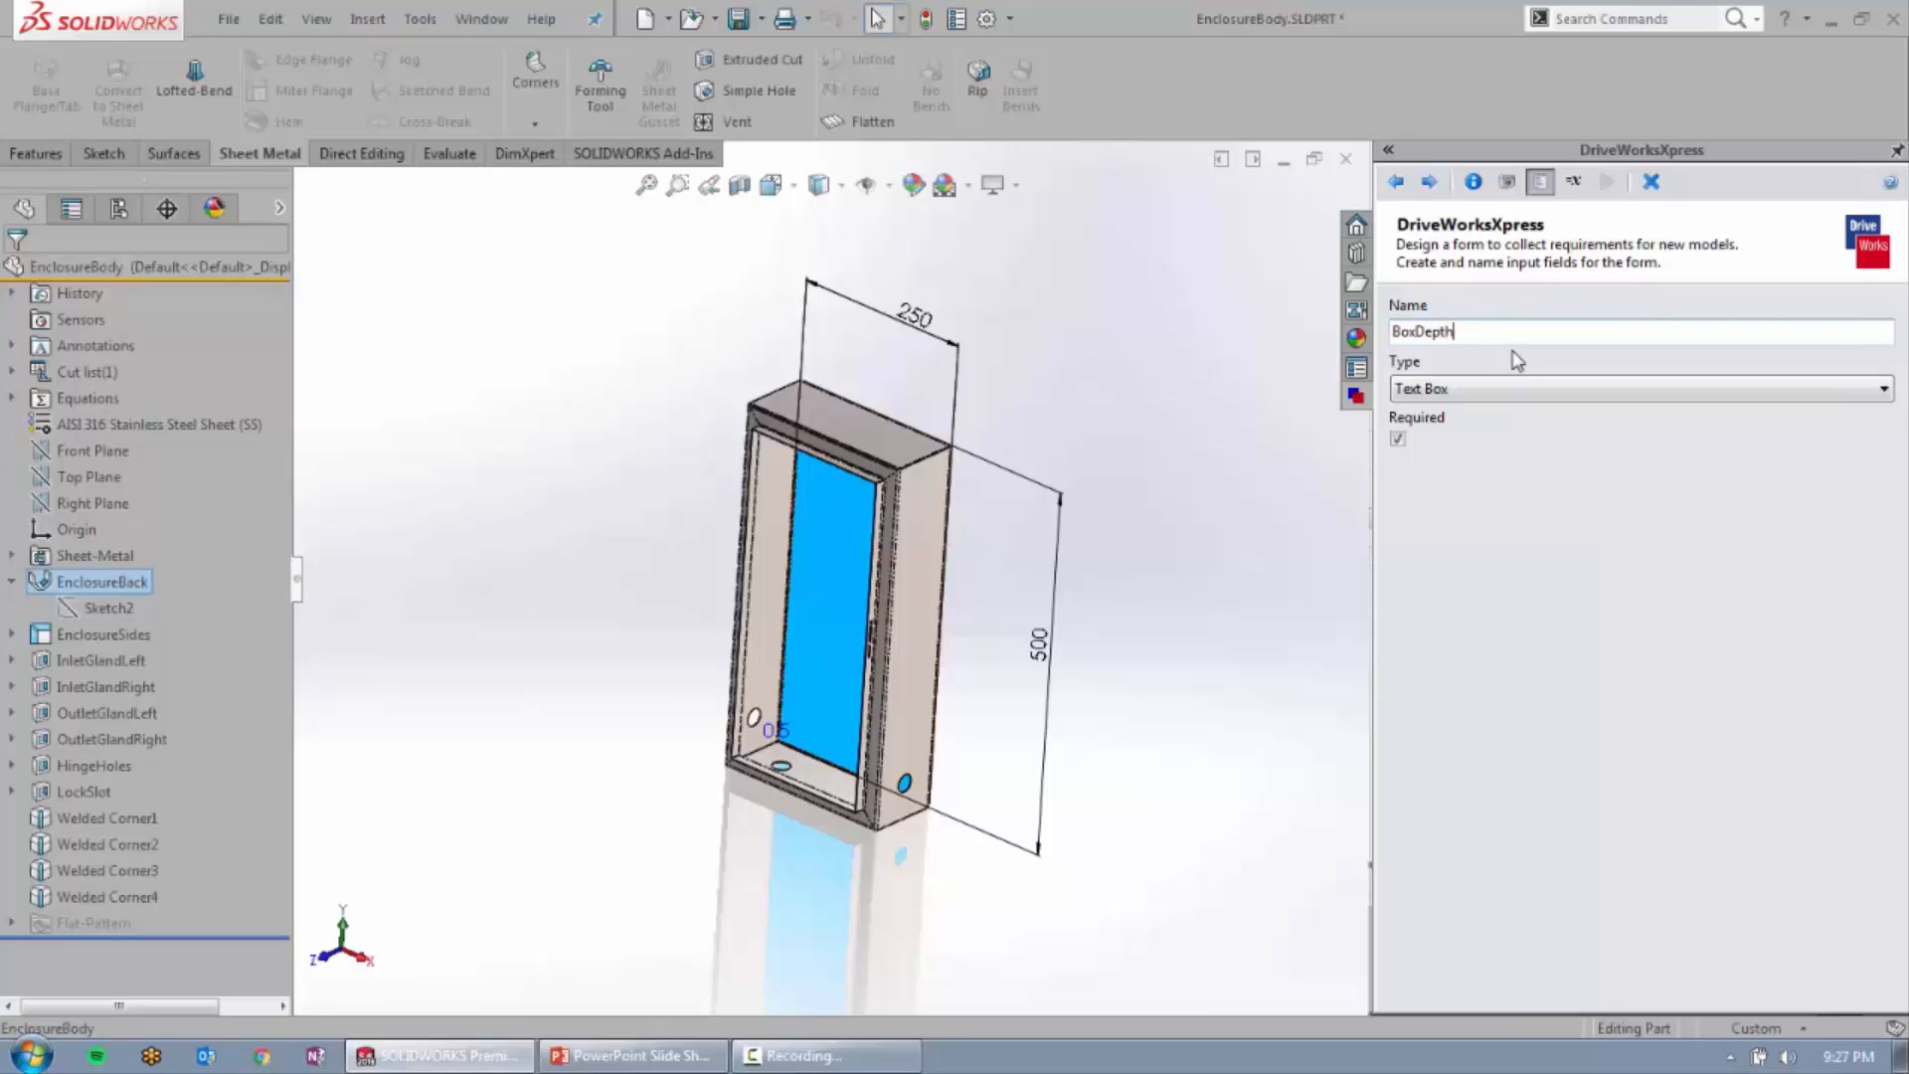
left_click(1508, 394)
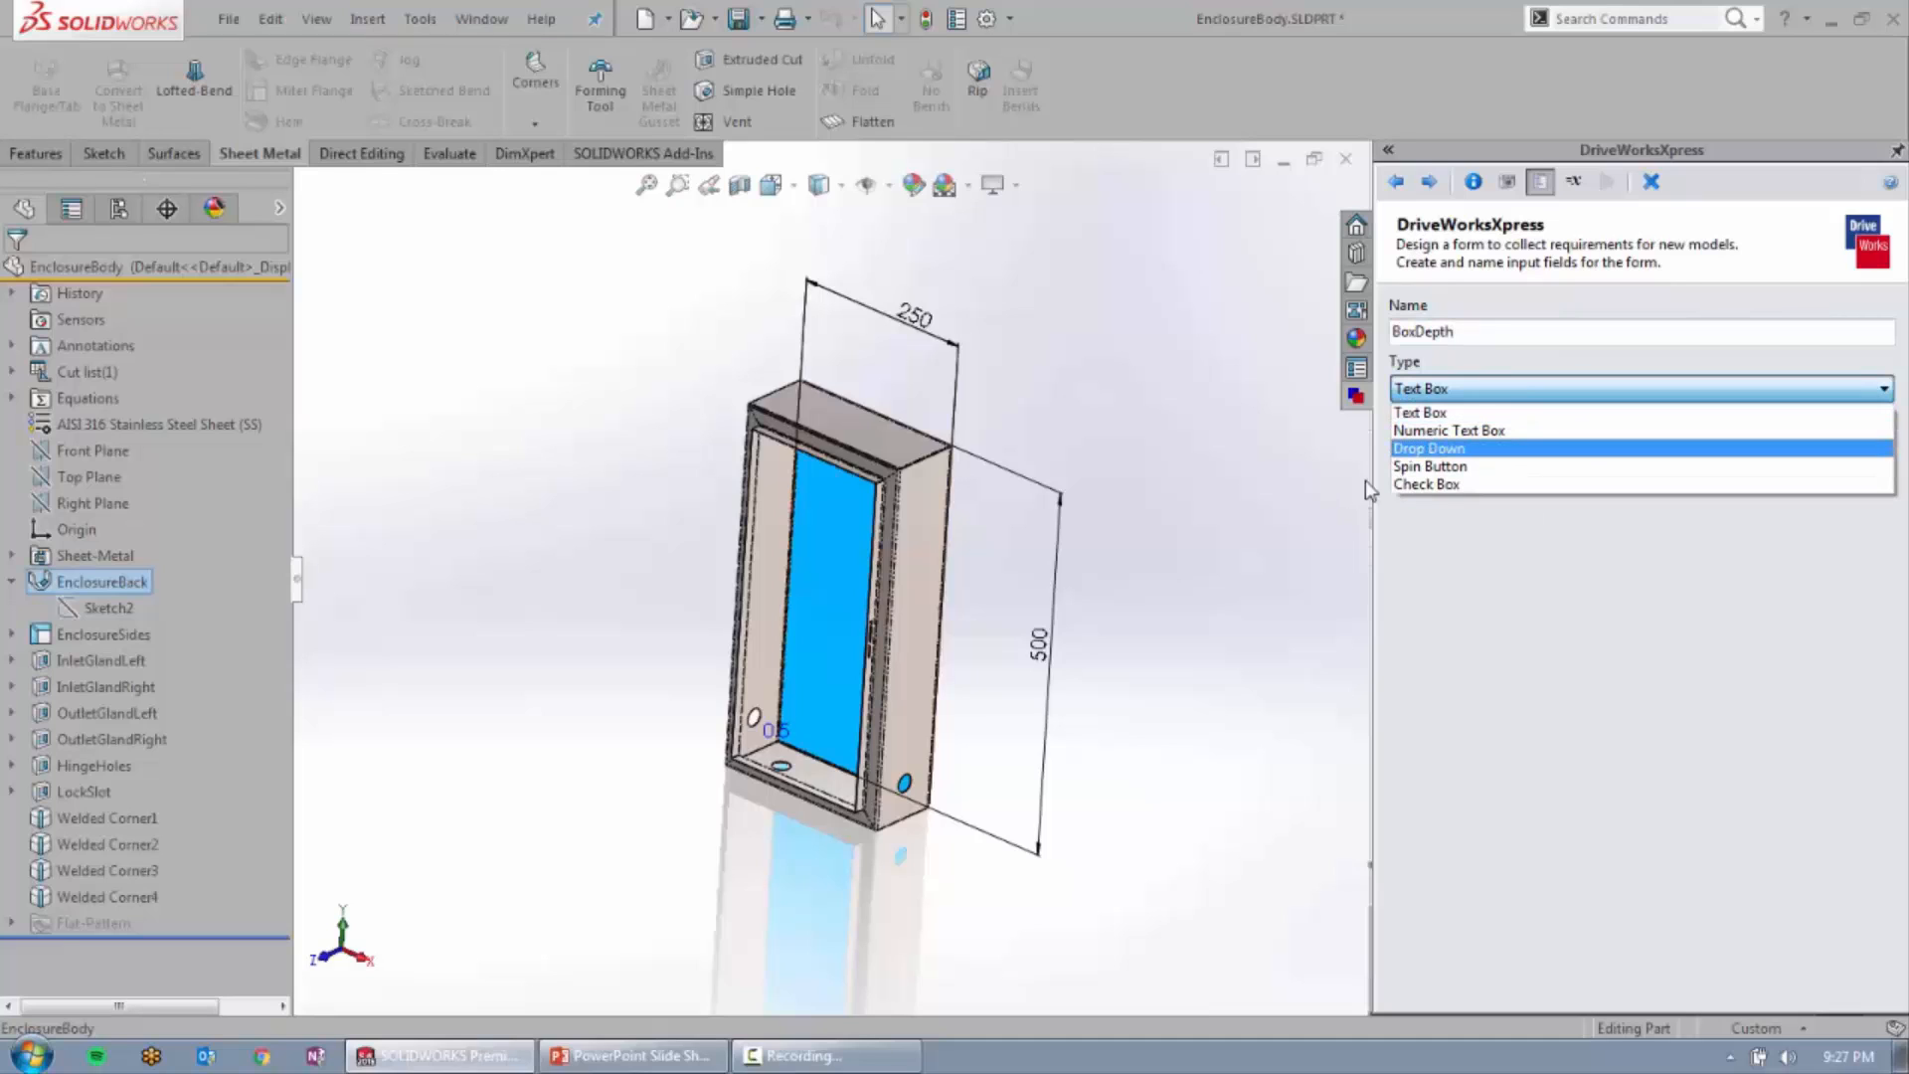
left_click(1419, 473)
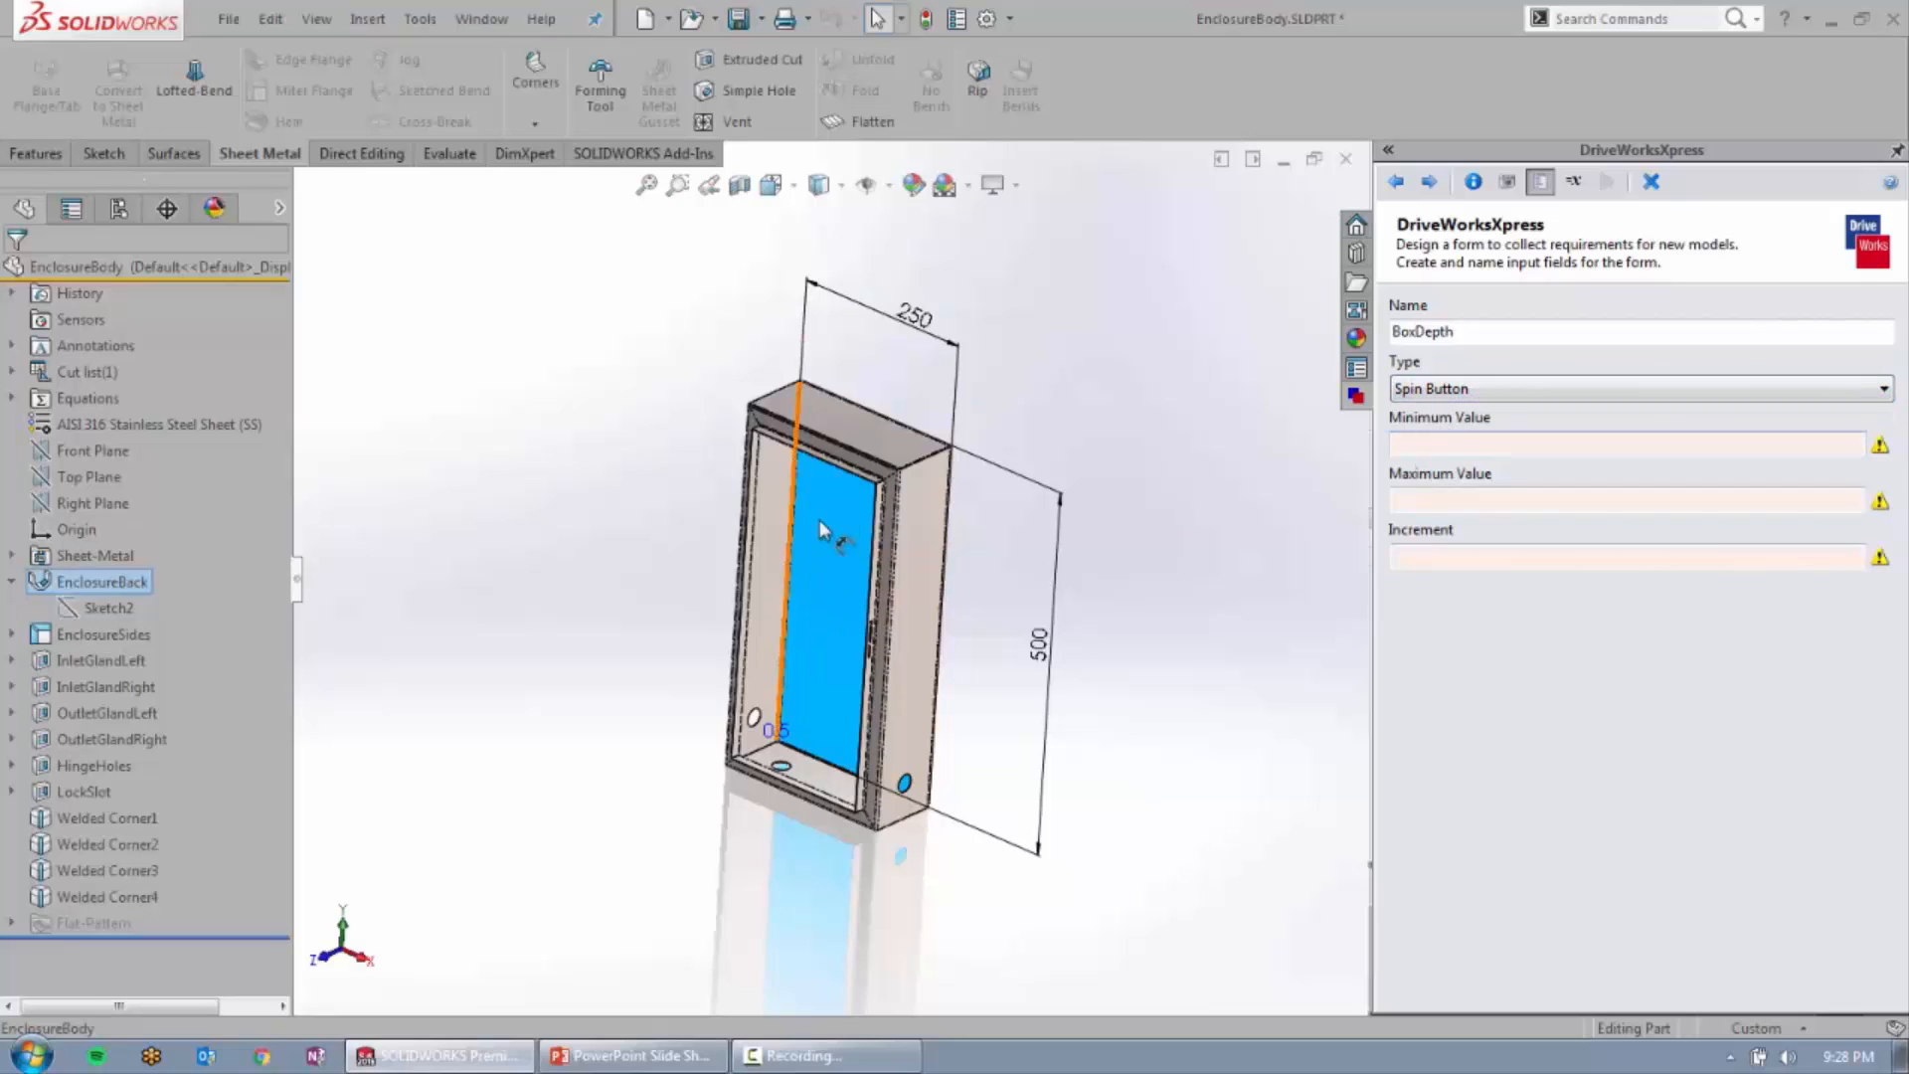
left_click(851, 439)
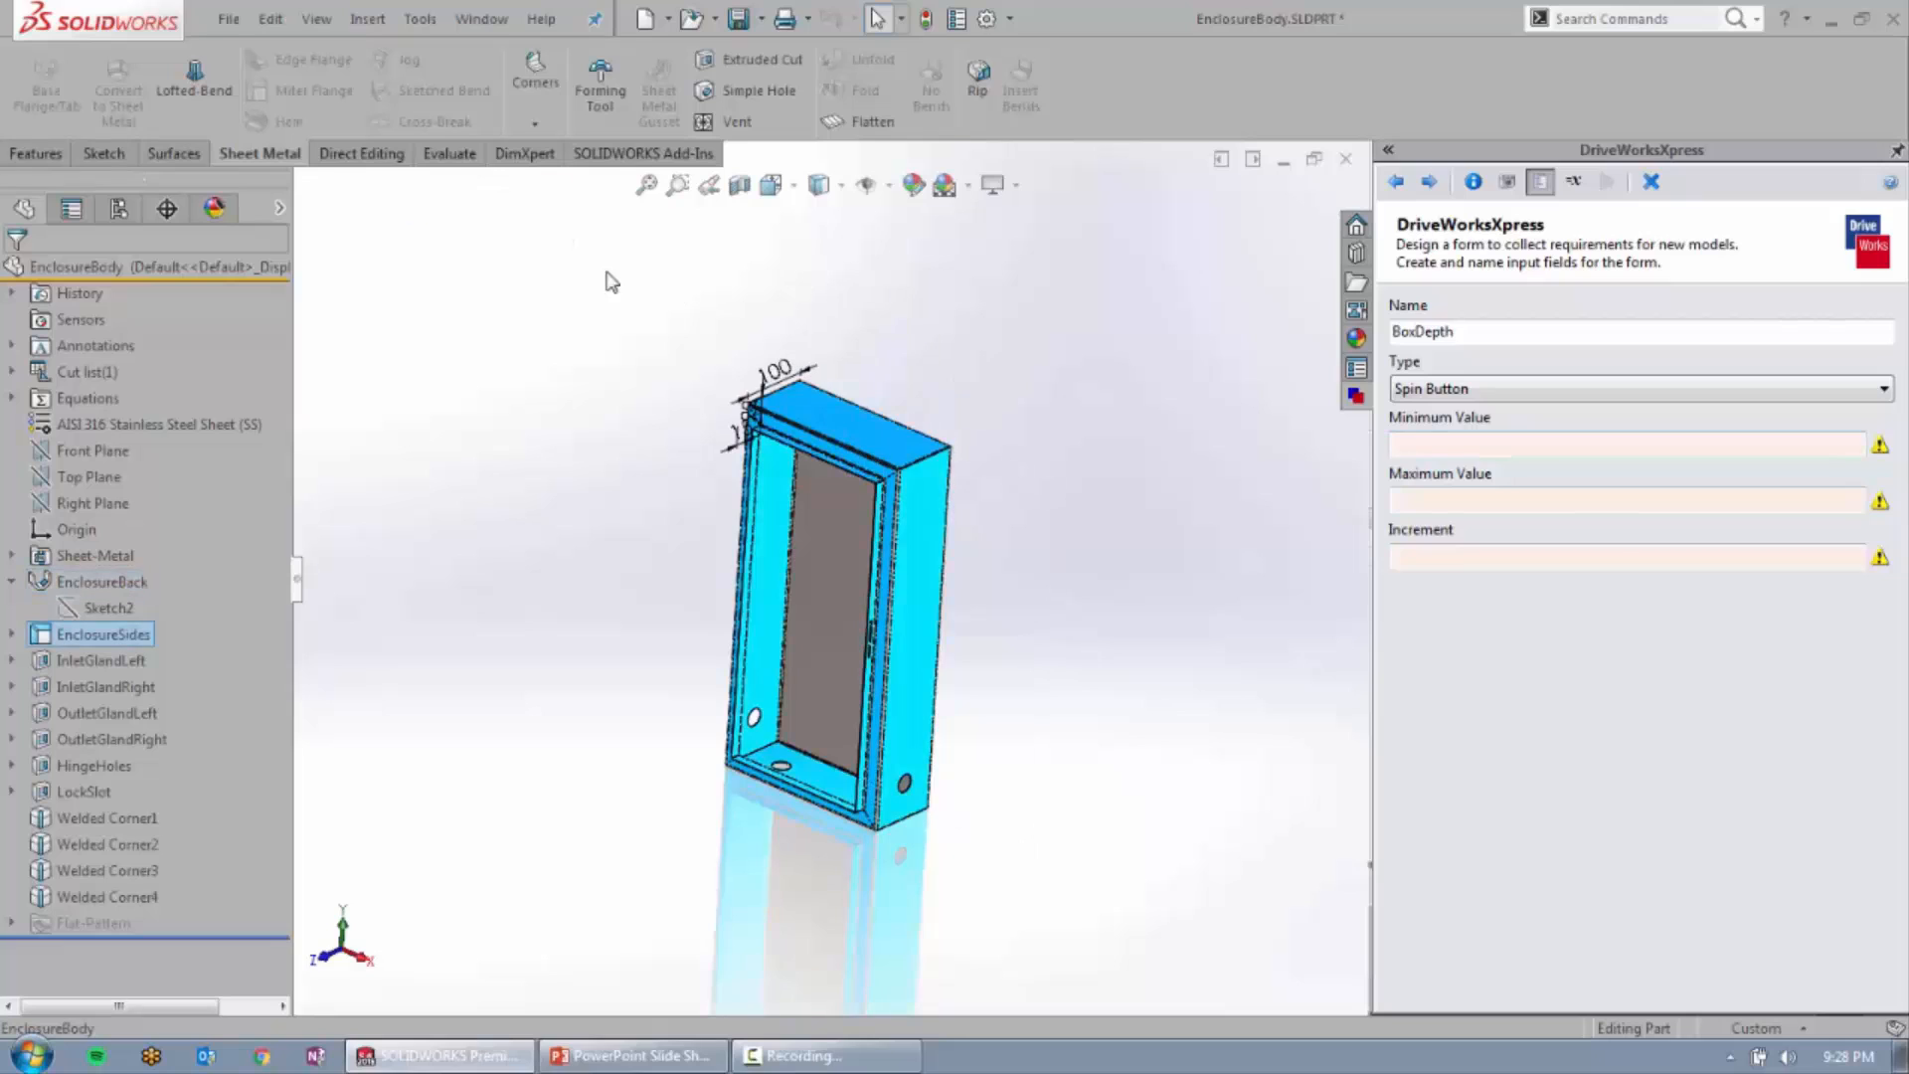
Step: Give the BoxDepth input a minimum of 100, a maximum of 300 and an increment of 50, and save it to the form
left_click(1449, 450)
type("100")
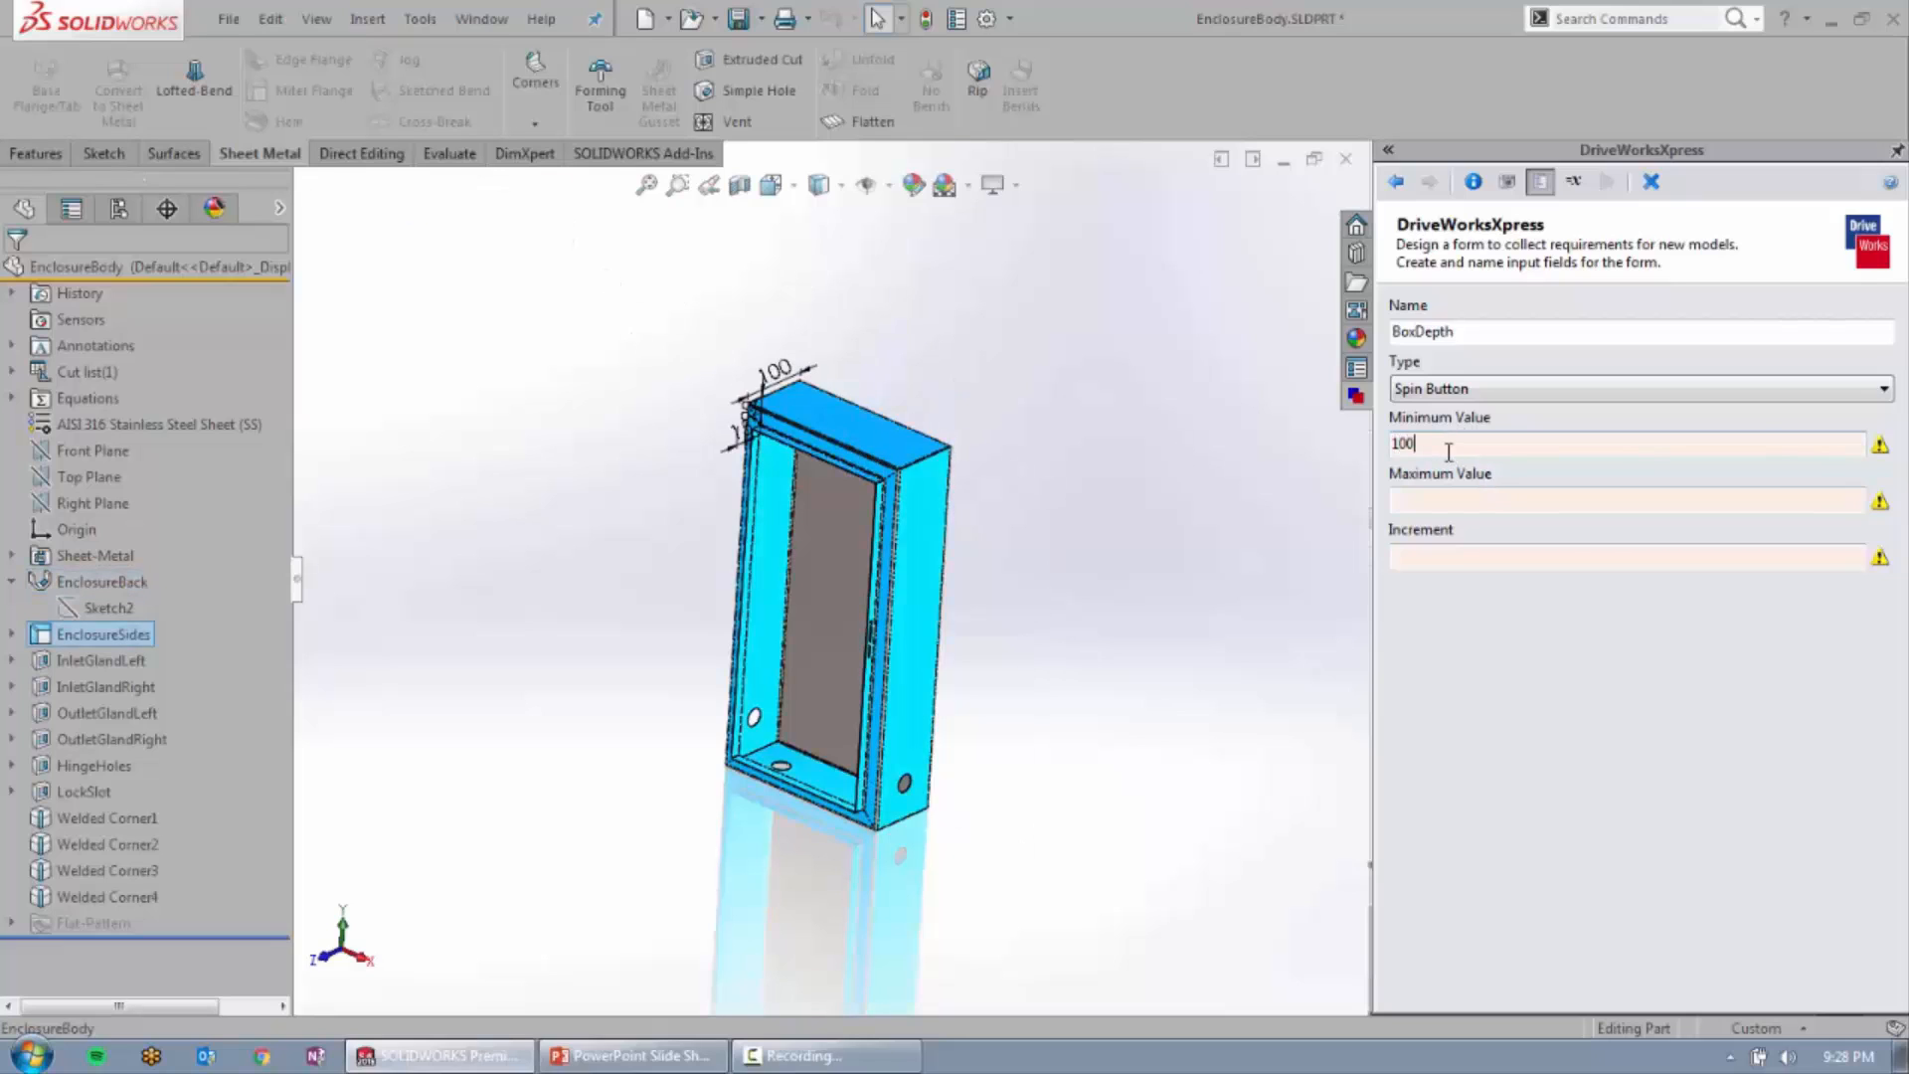
left_click(1531, 511)
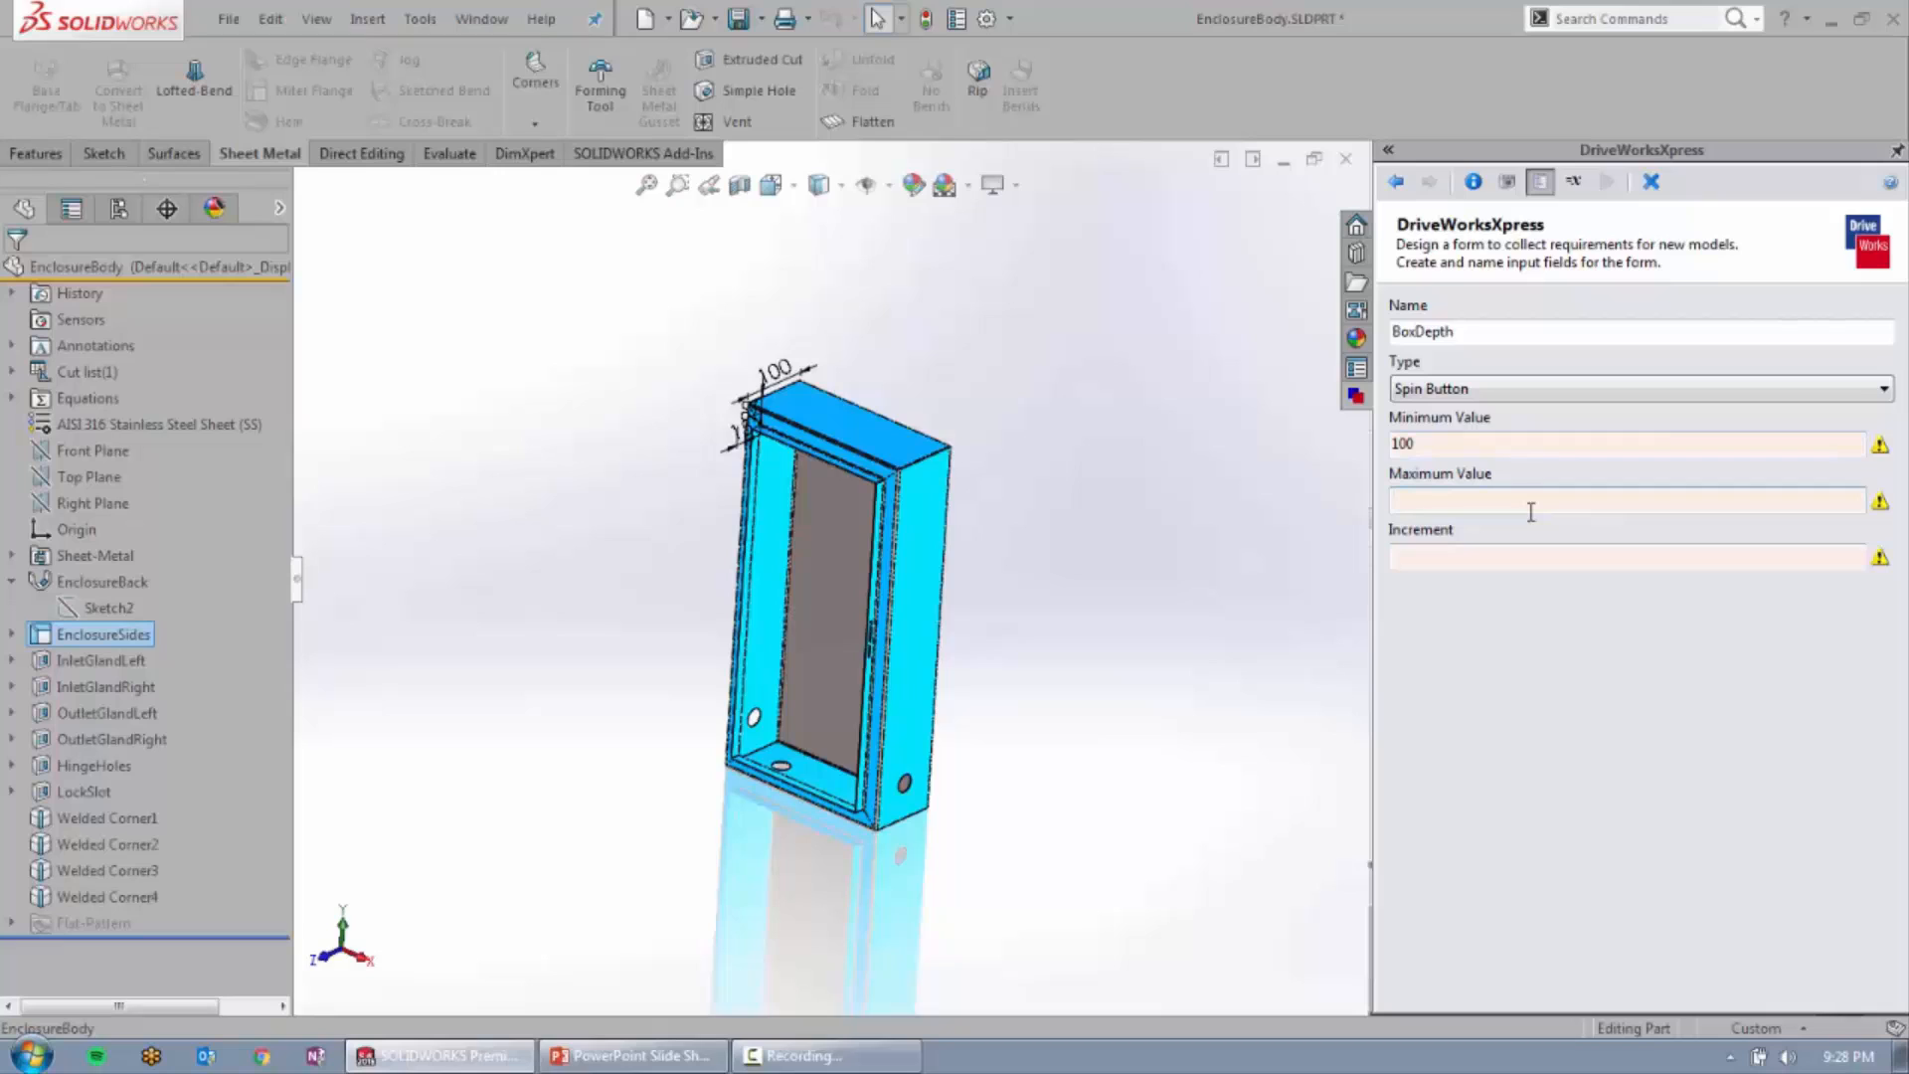
type("300")
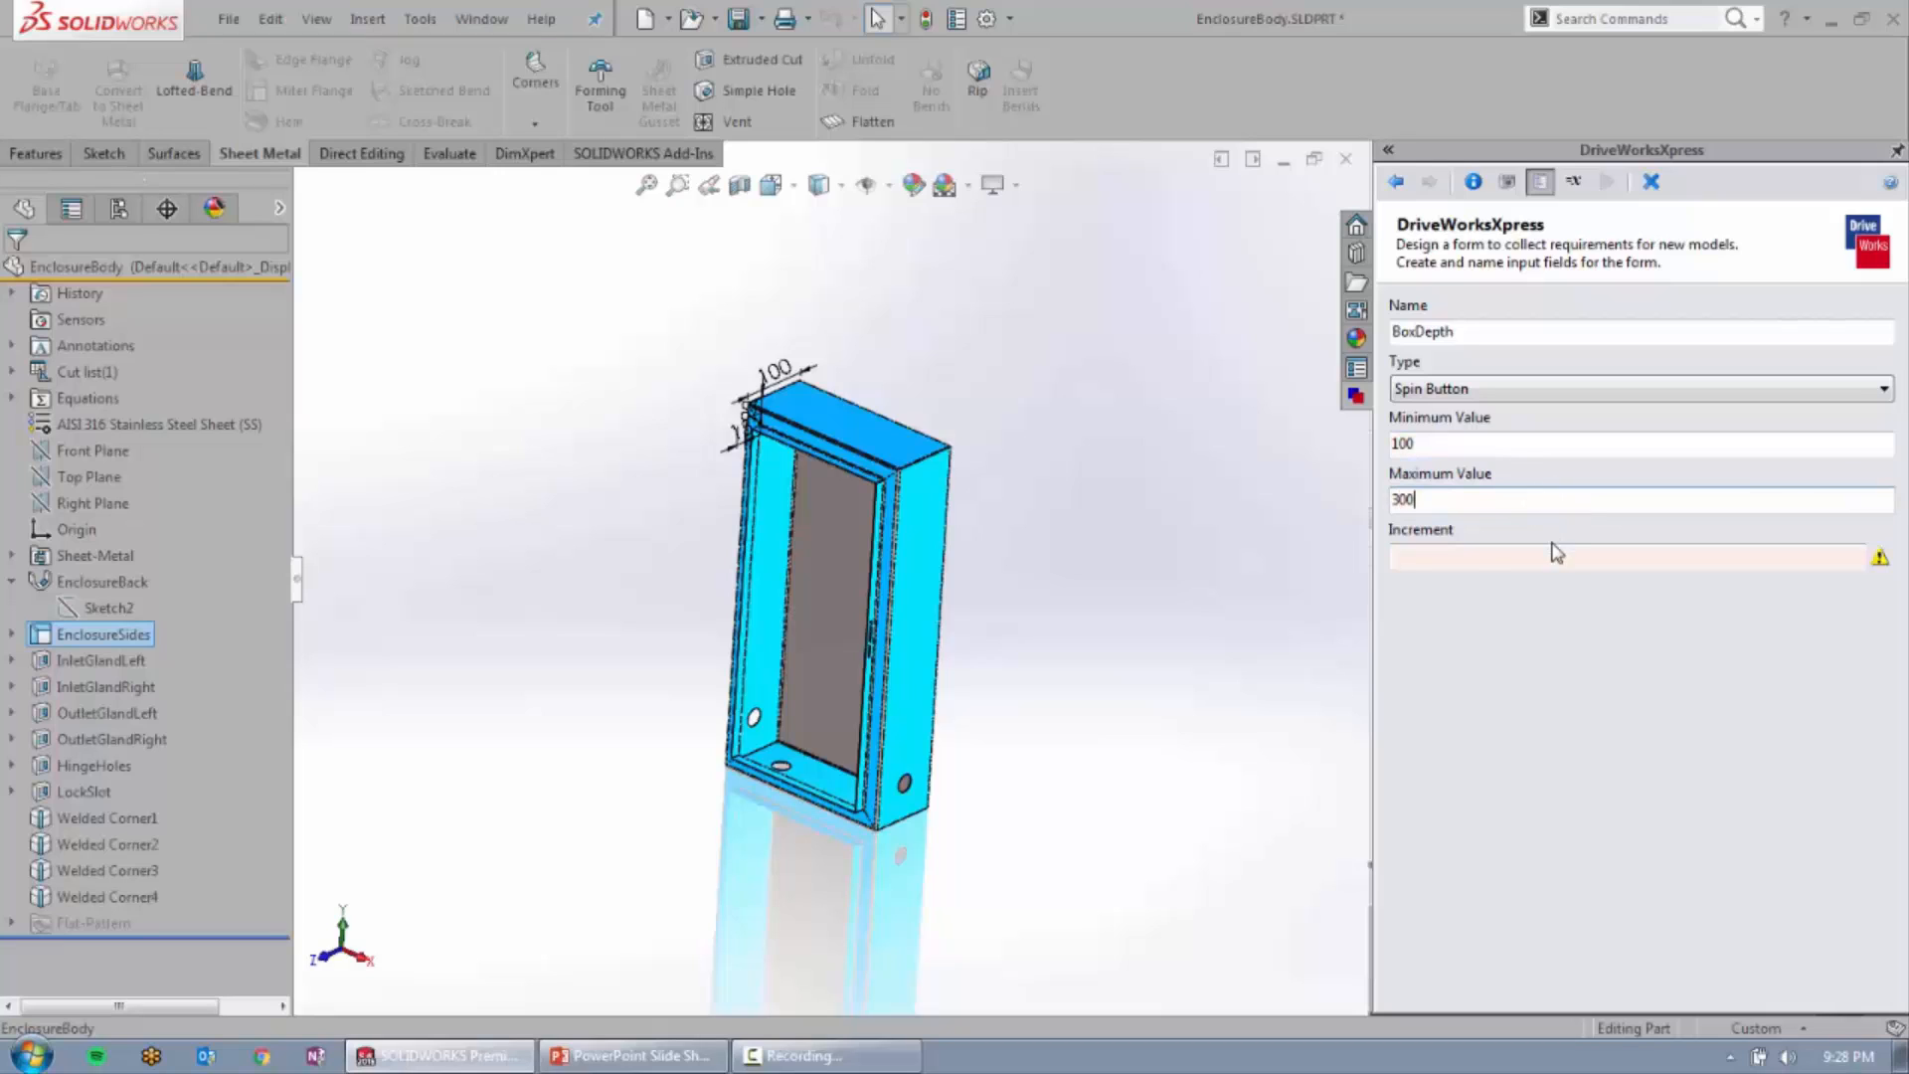
left_click(1507, 556)
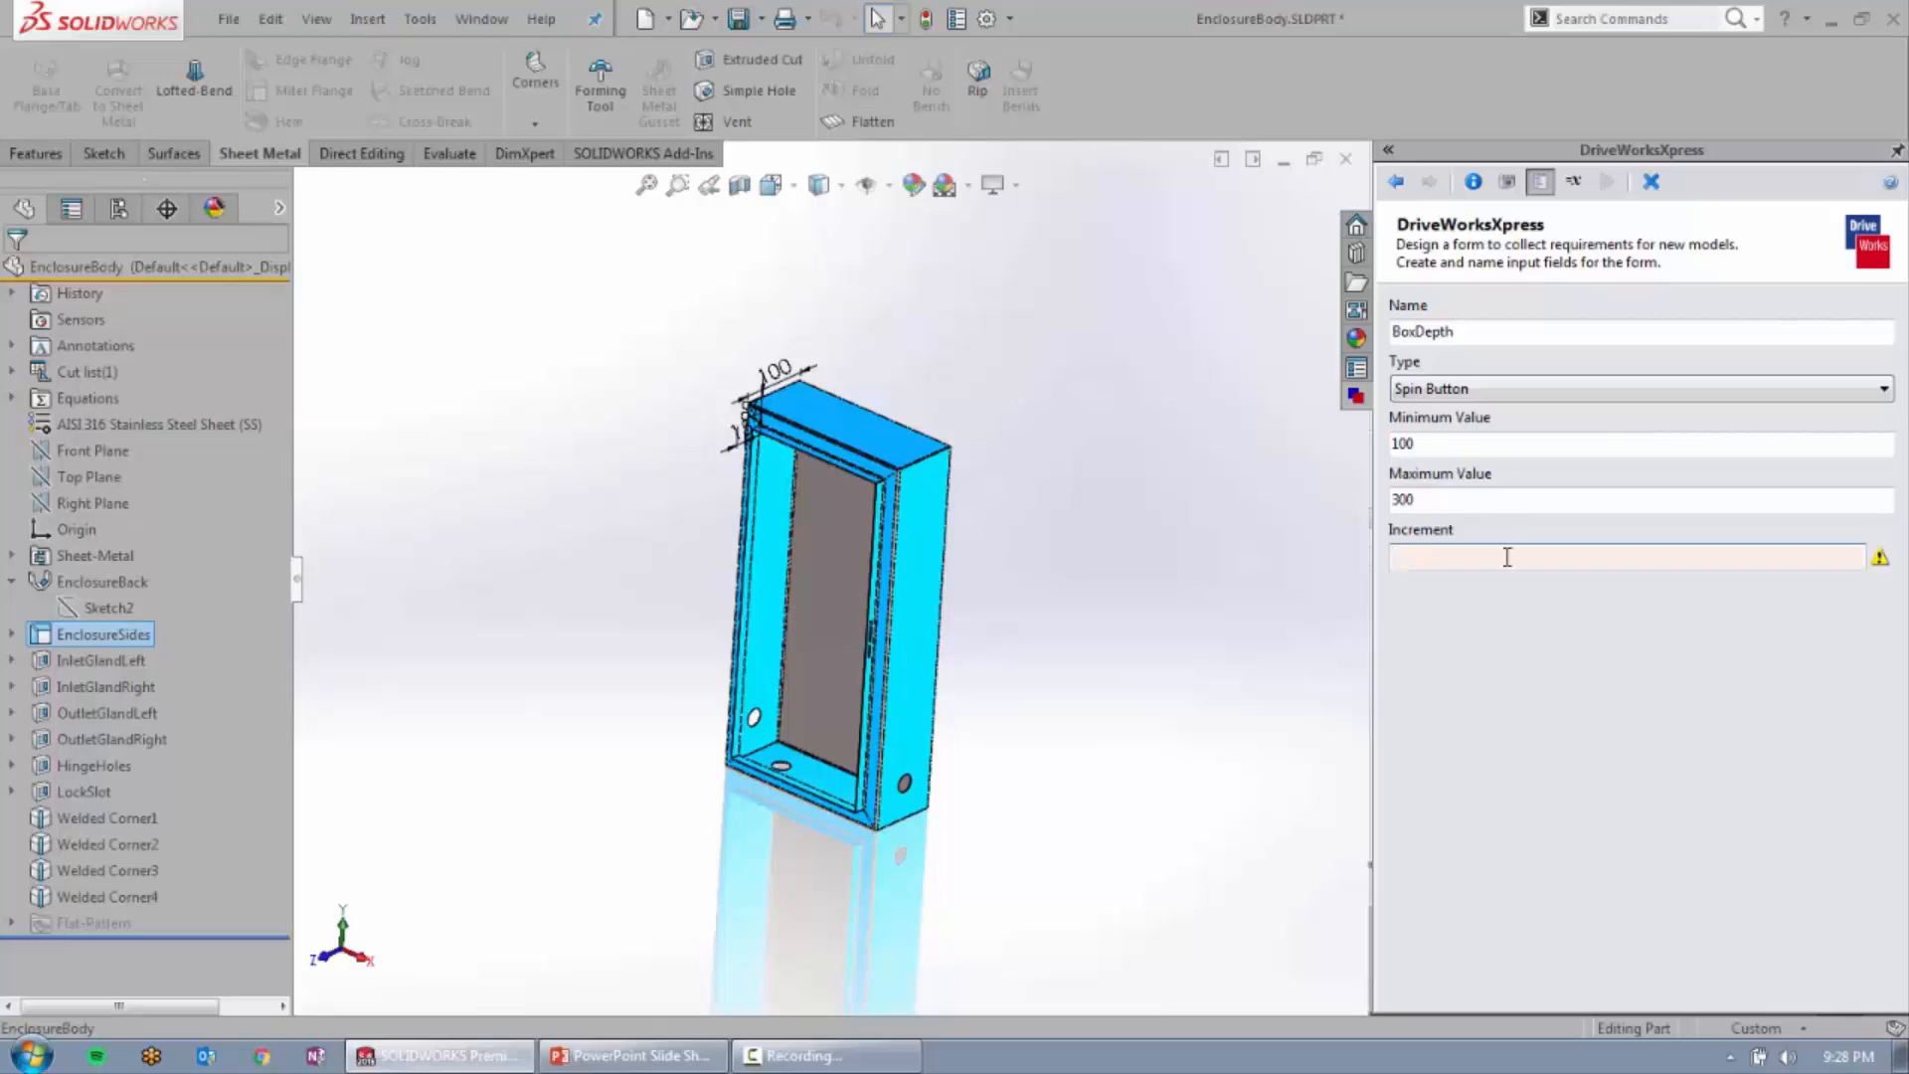
type("50")
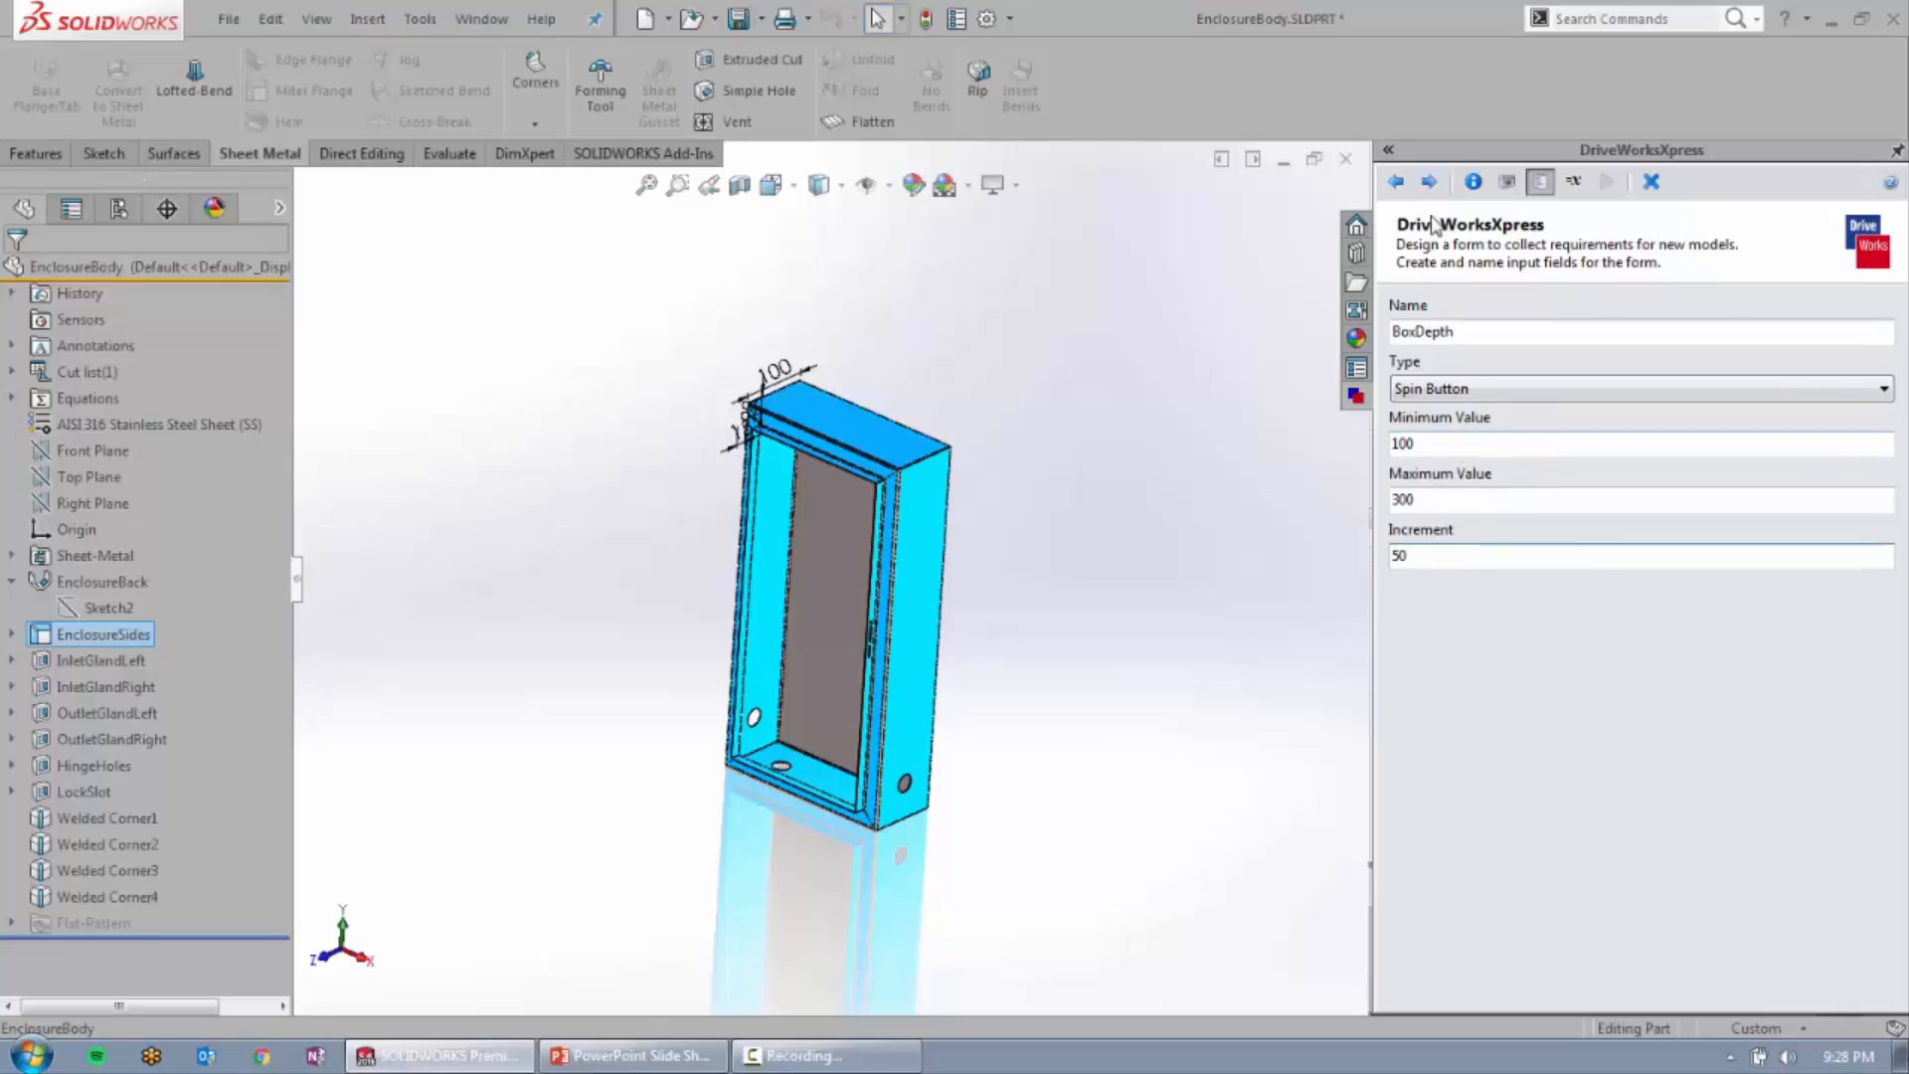
left_click(1429, 181)
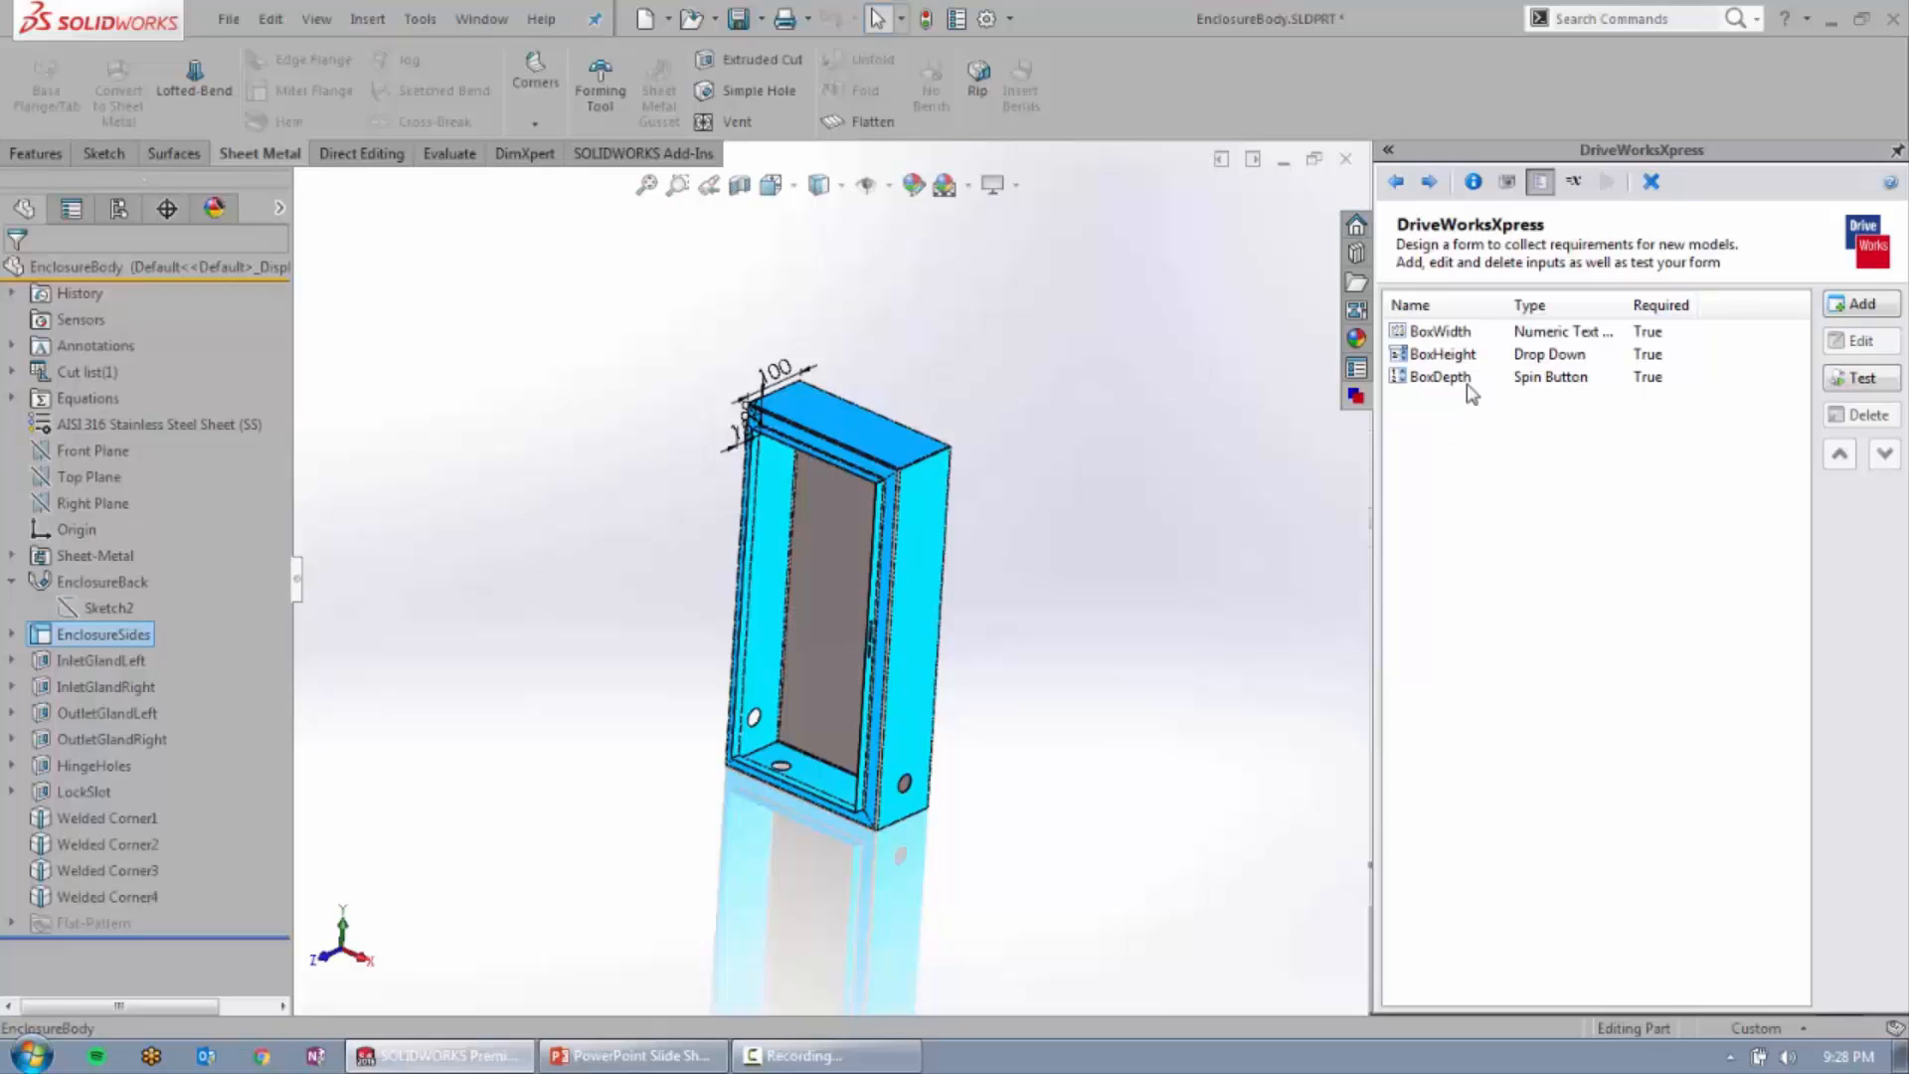
Step: Add a required Text Box form input named OrderNumber
middle_click_drag(864, 616, 1002, 652)
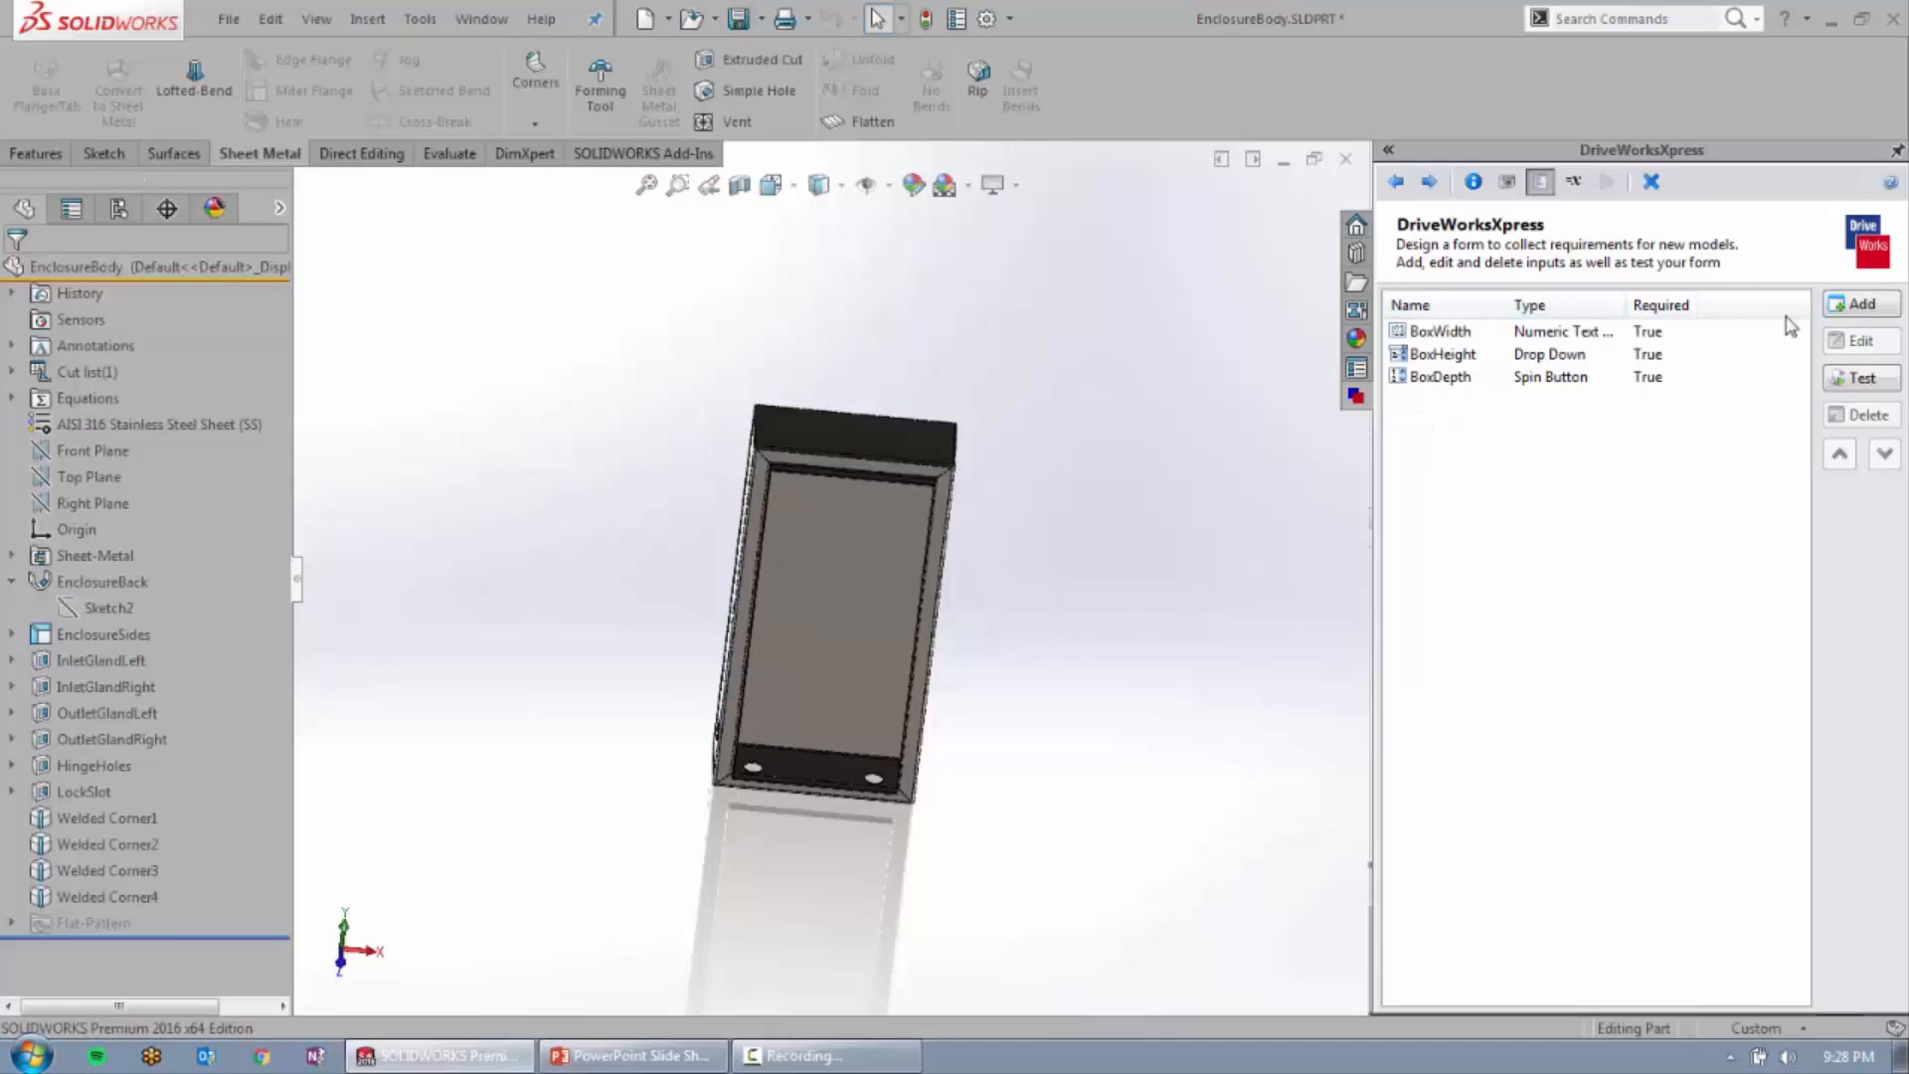
left_click(1857, 304)
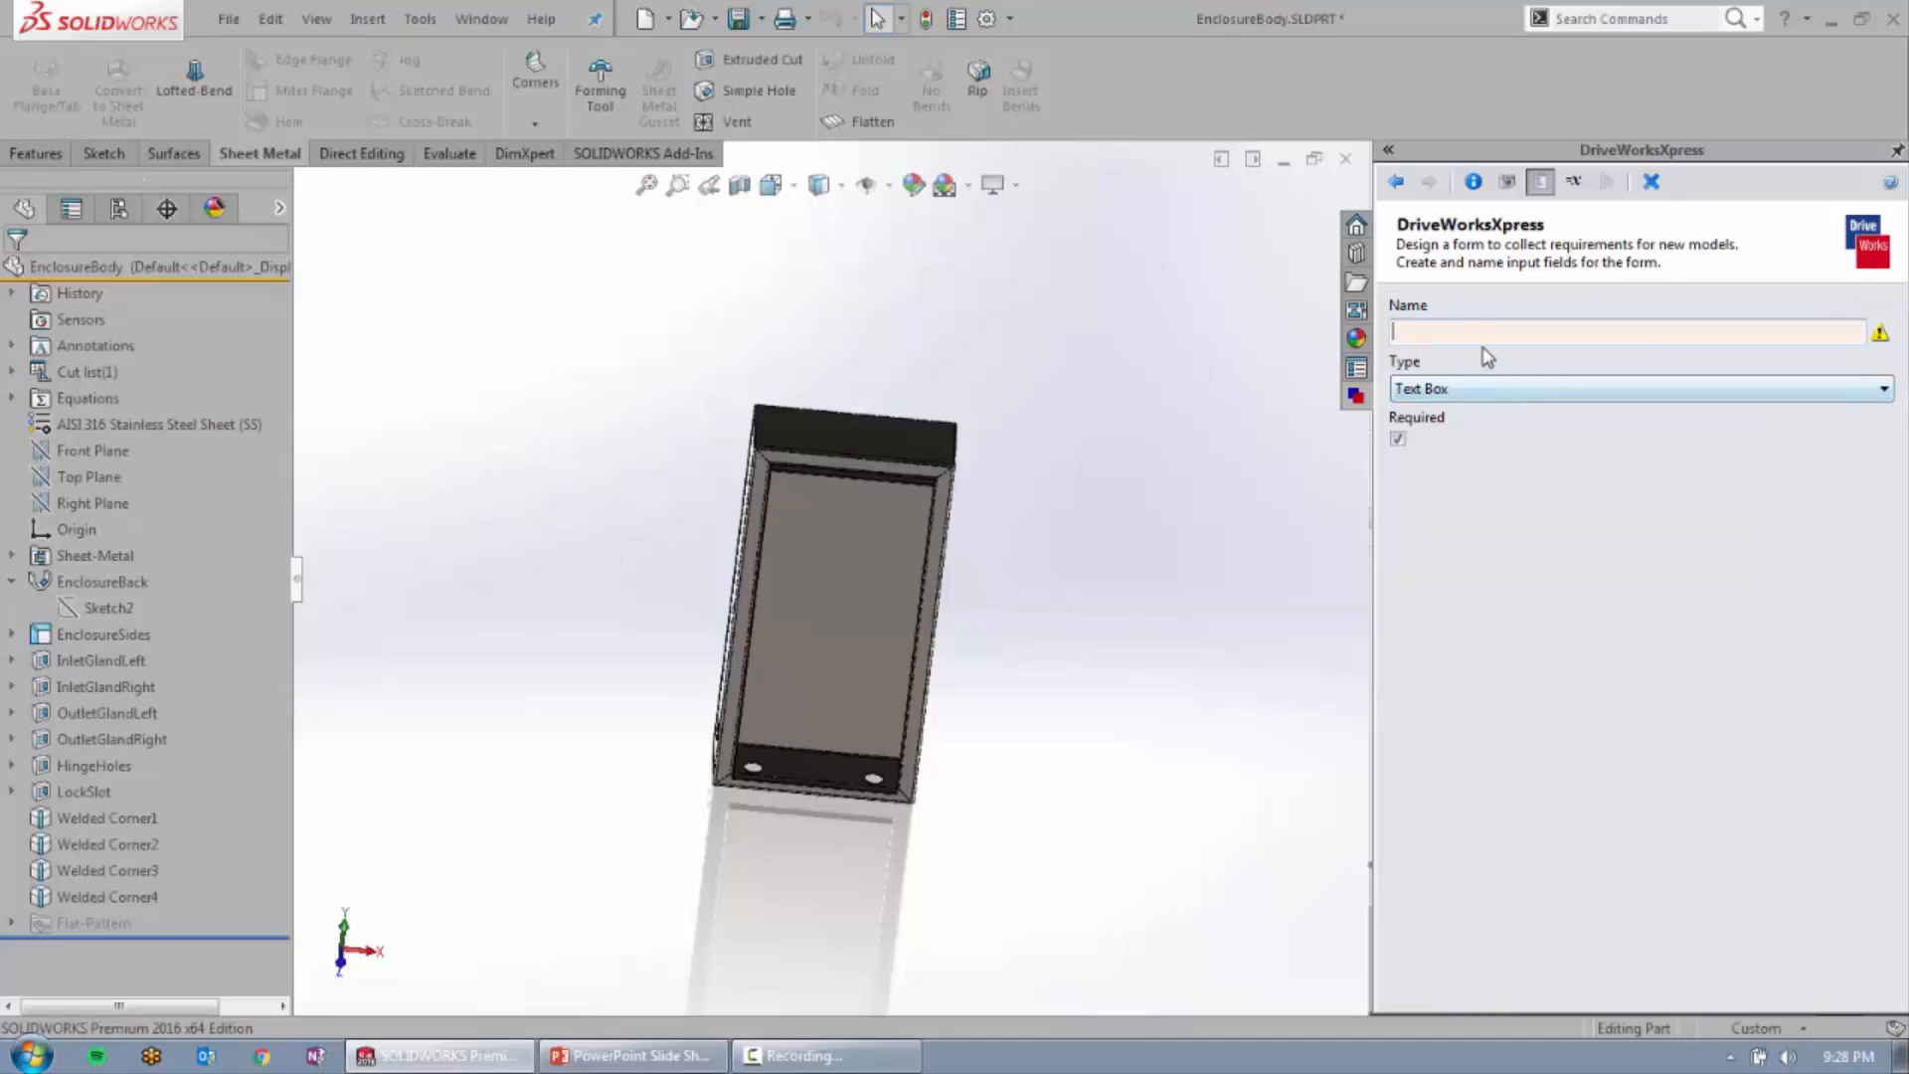
type("OrderN")
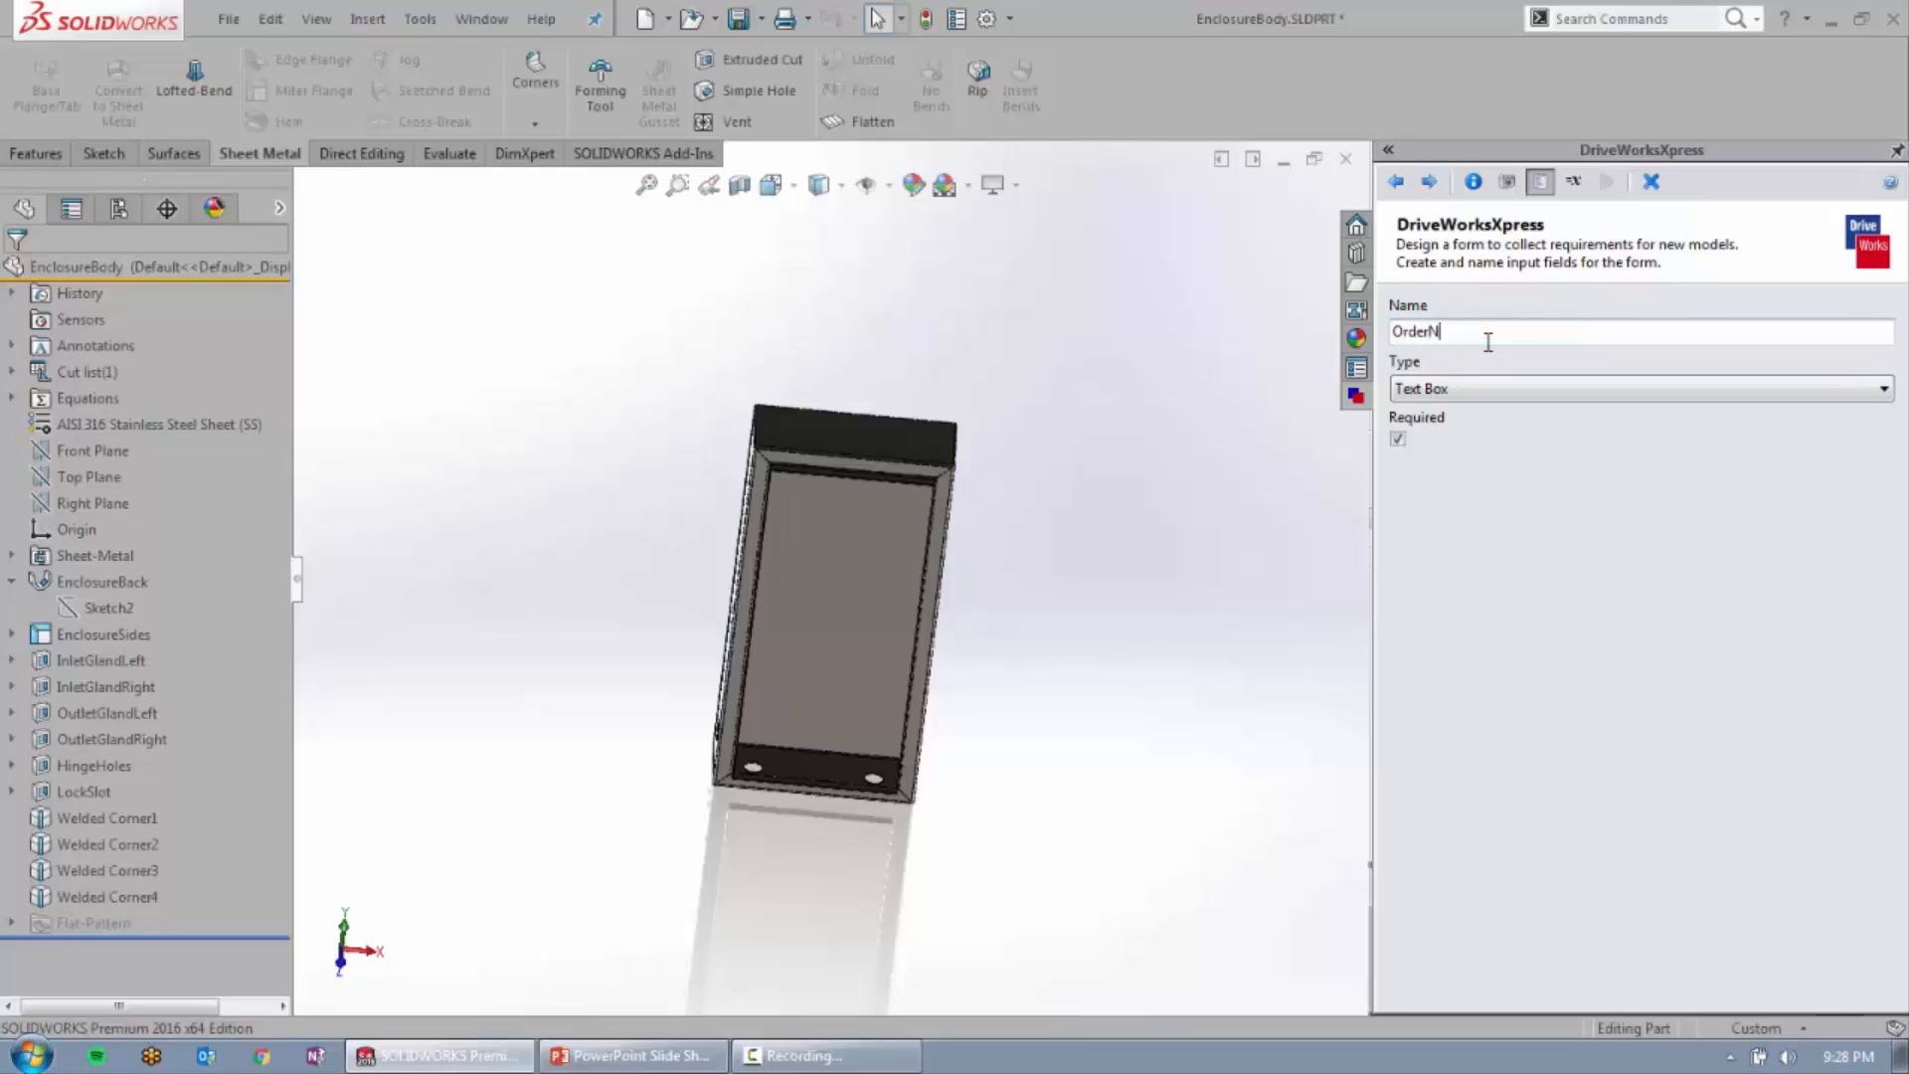
type("umber")
left_click(1429, 182)
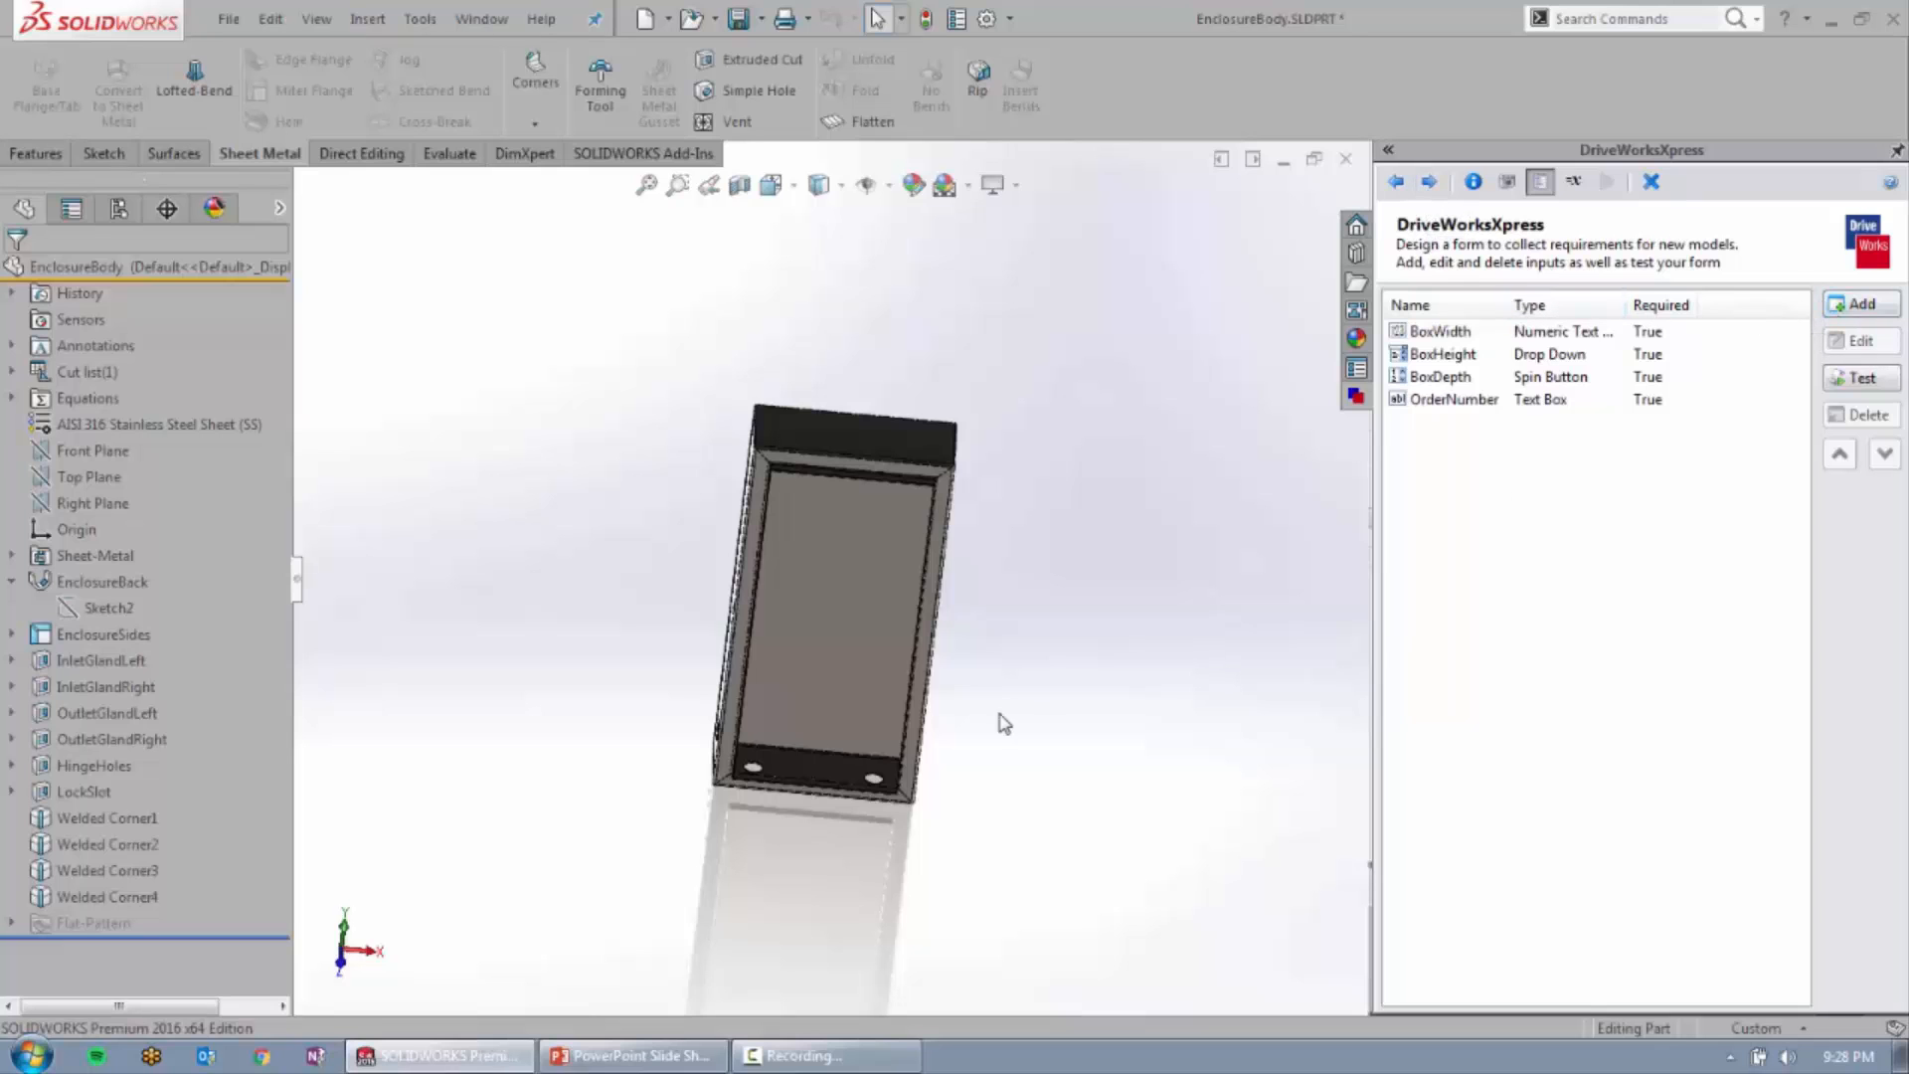
middle_click_drag(1005, 723, 806, 755)
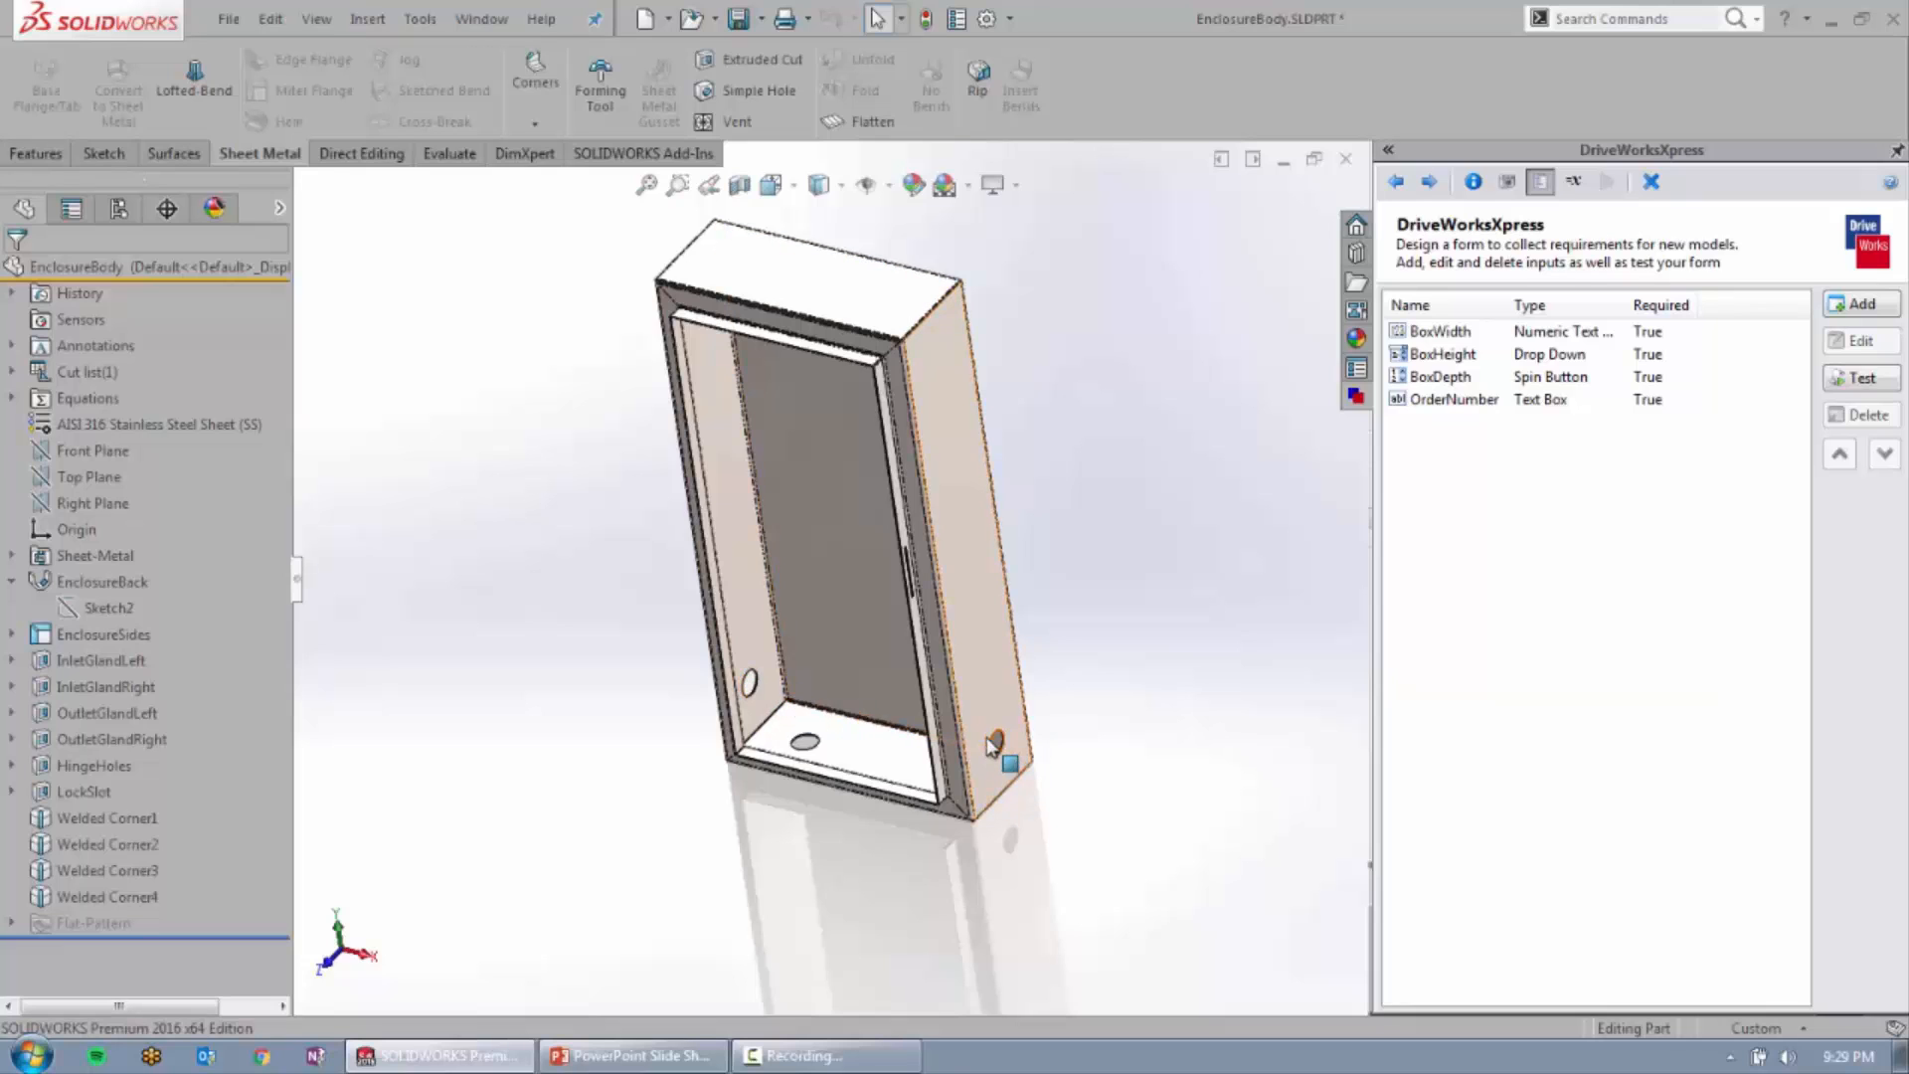
middle_click_drag(1006, 763, 985, 762)
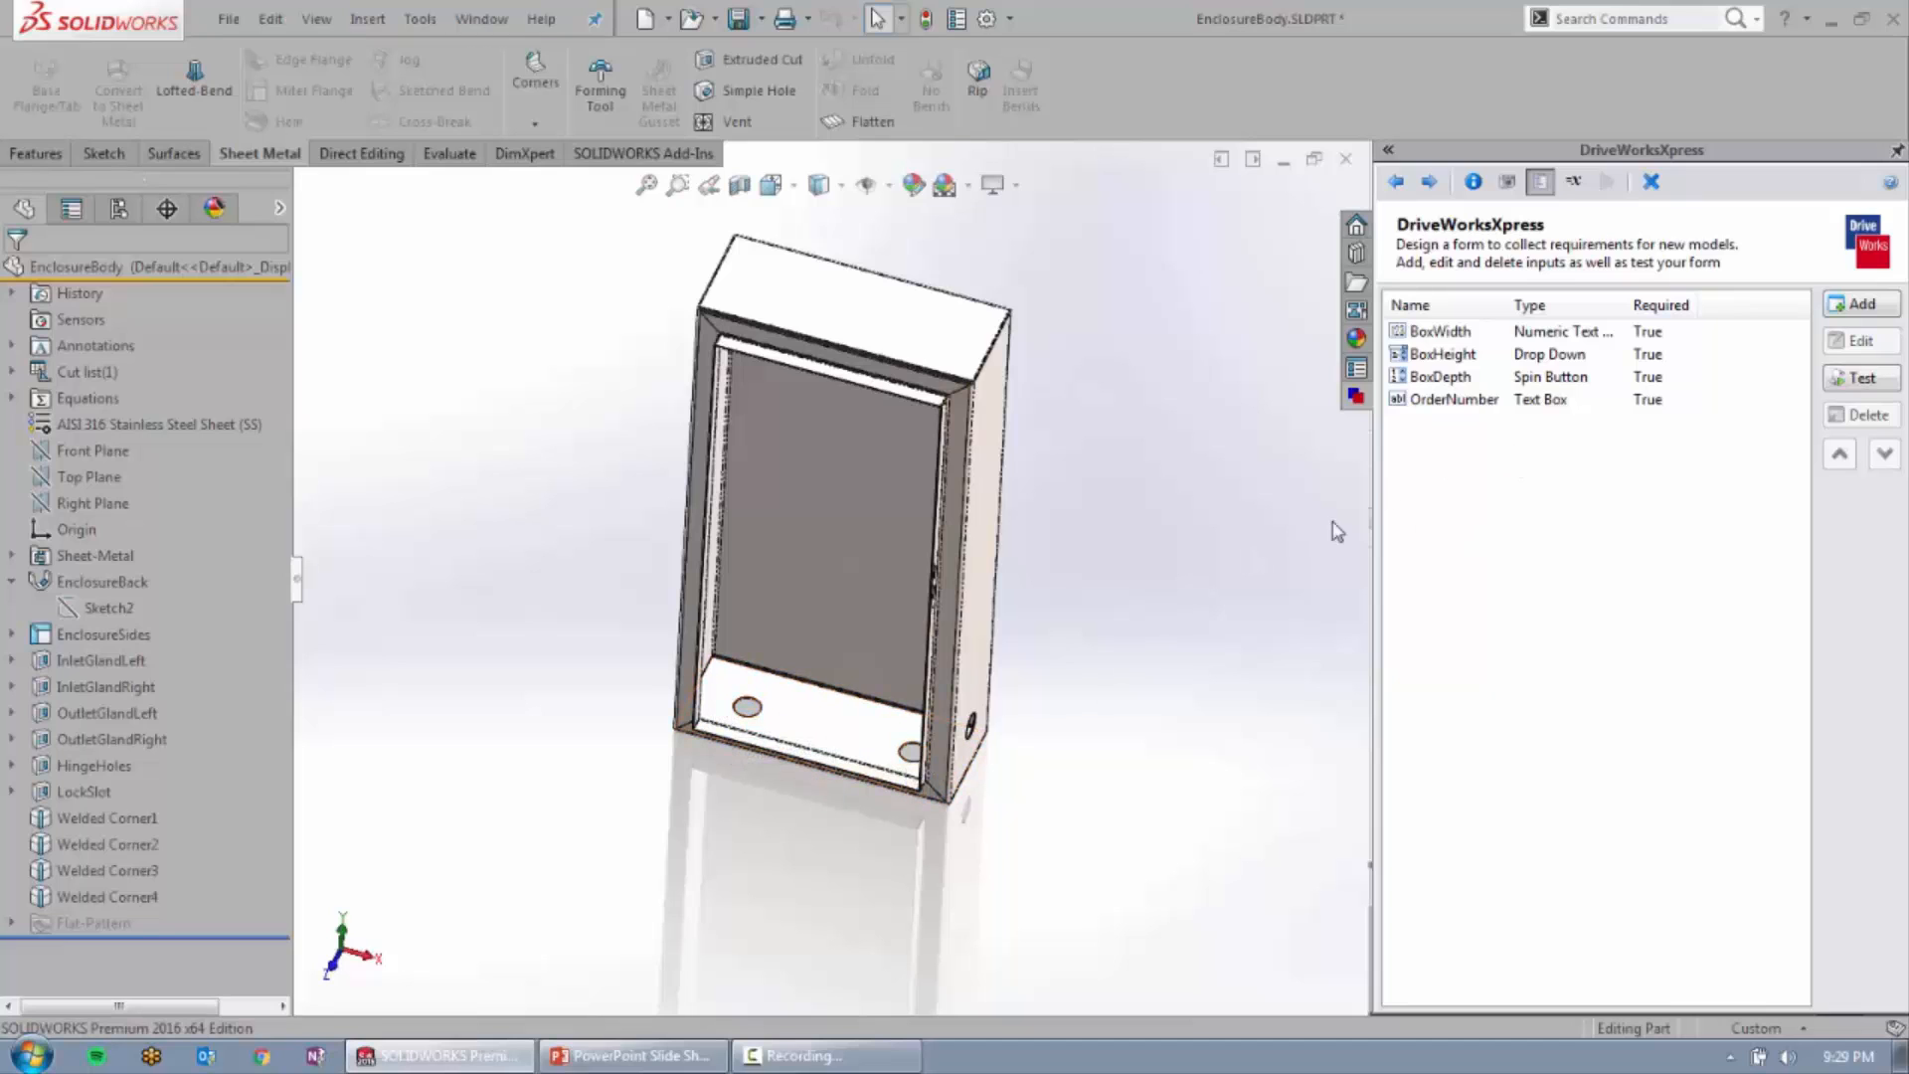
middle_click_drag(827, 641, 708, 696)
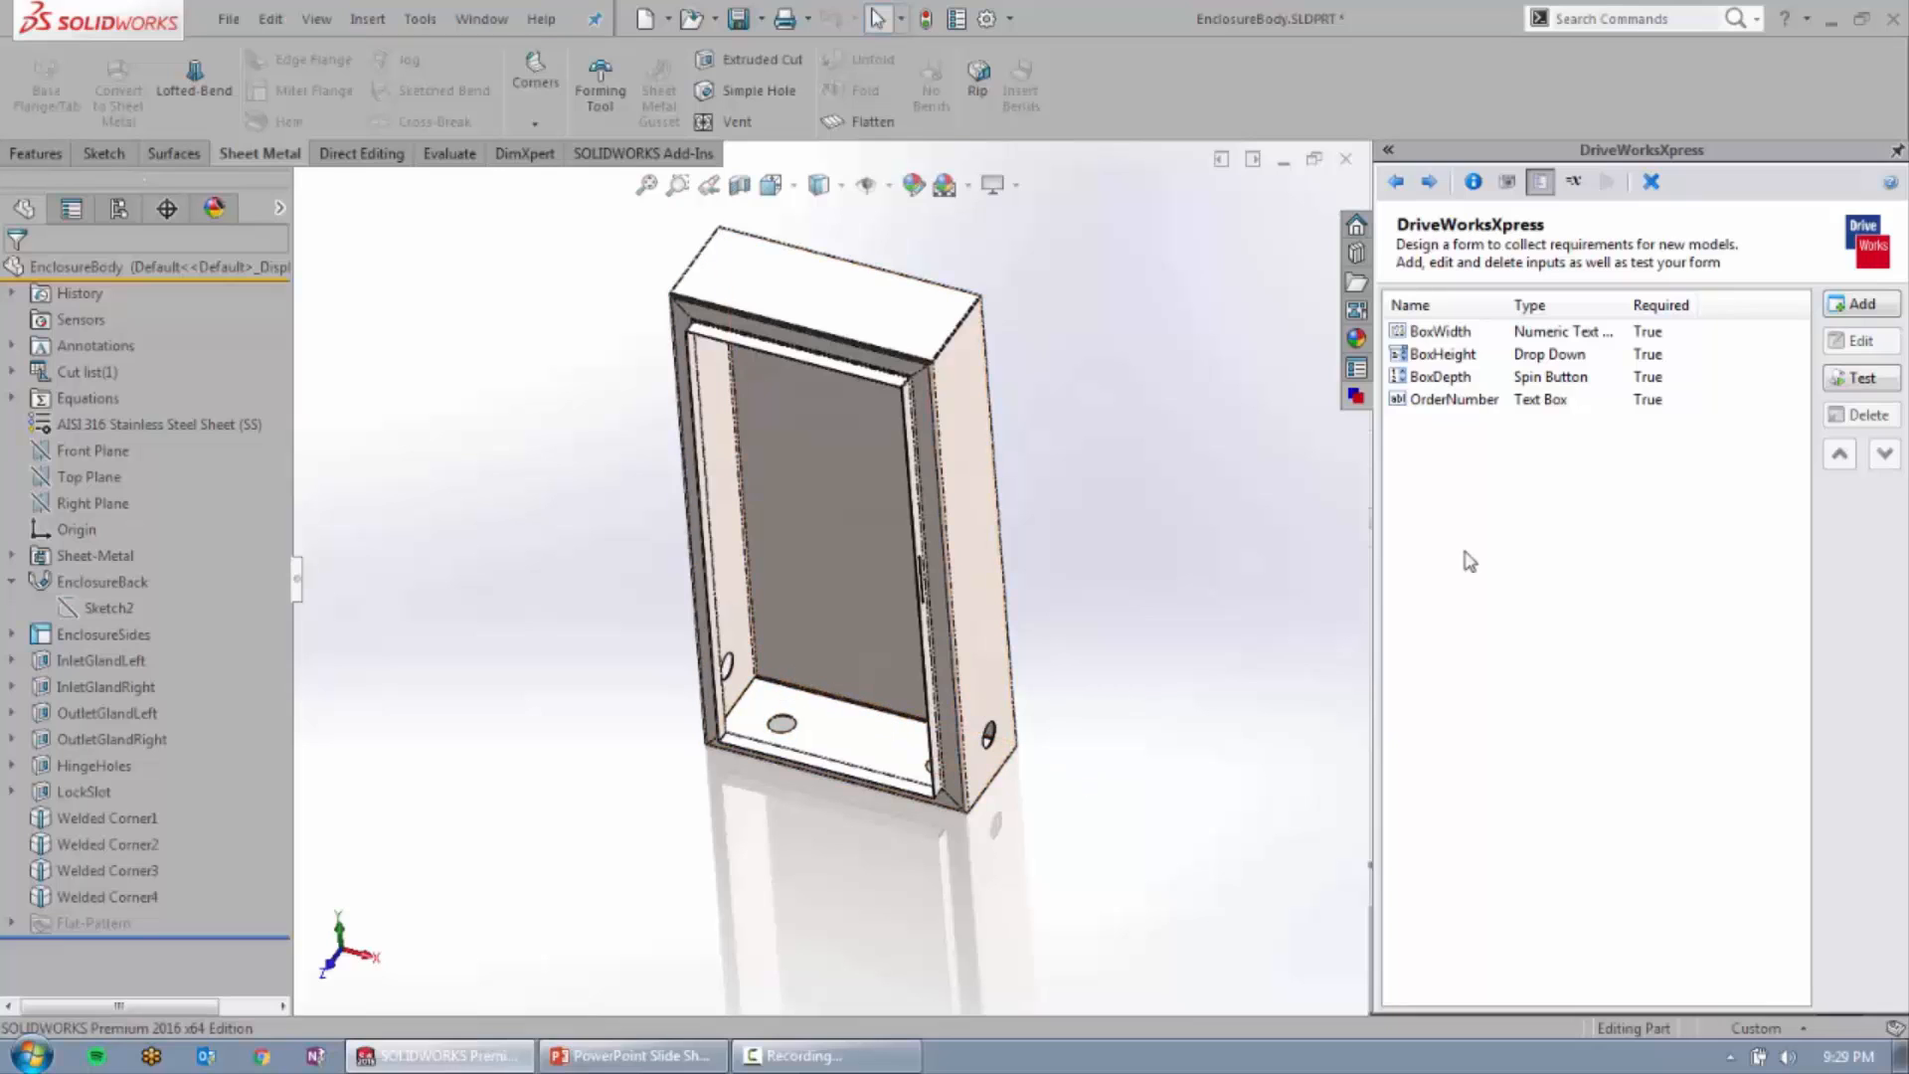
left_click(1829, 307)
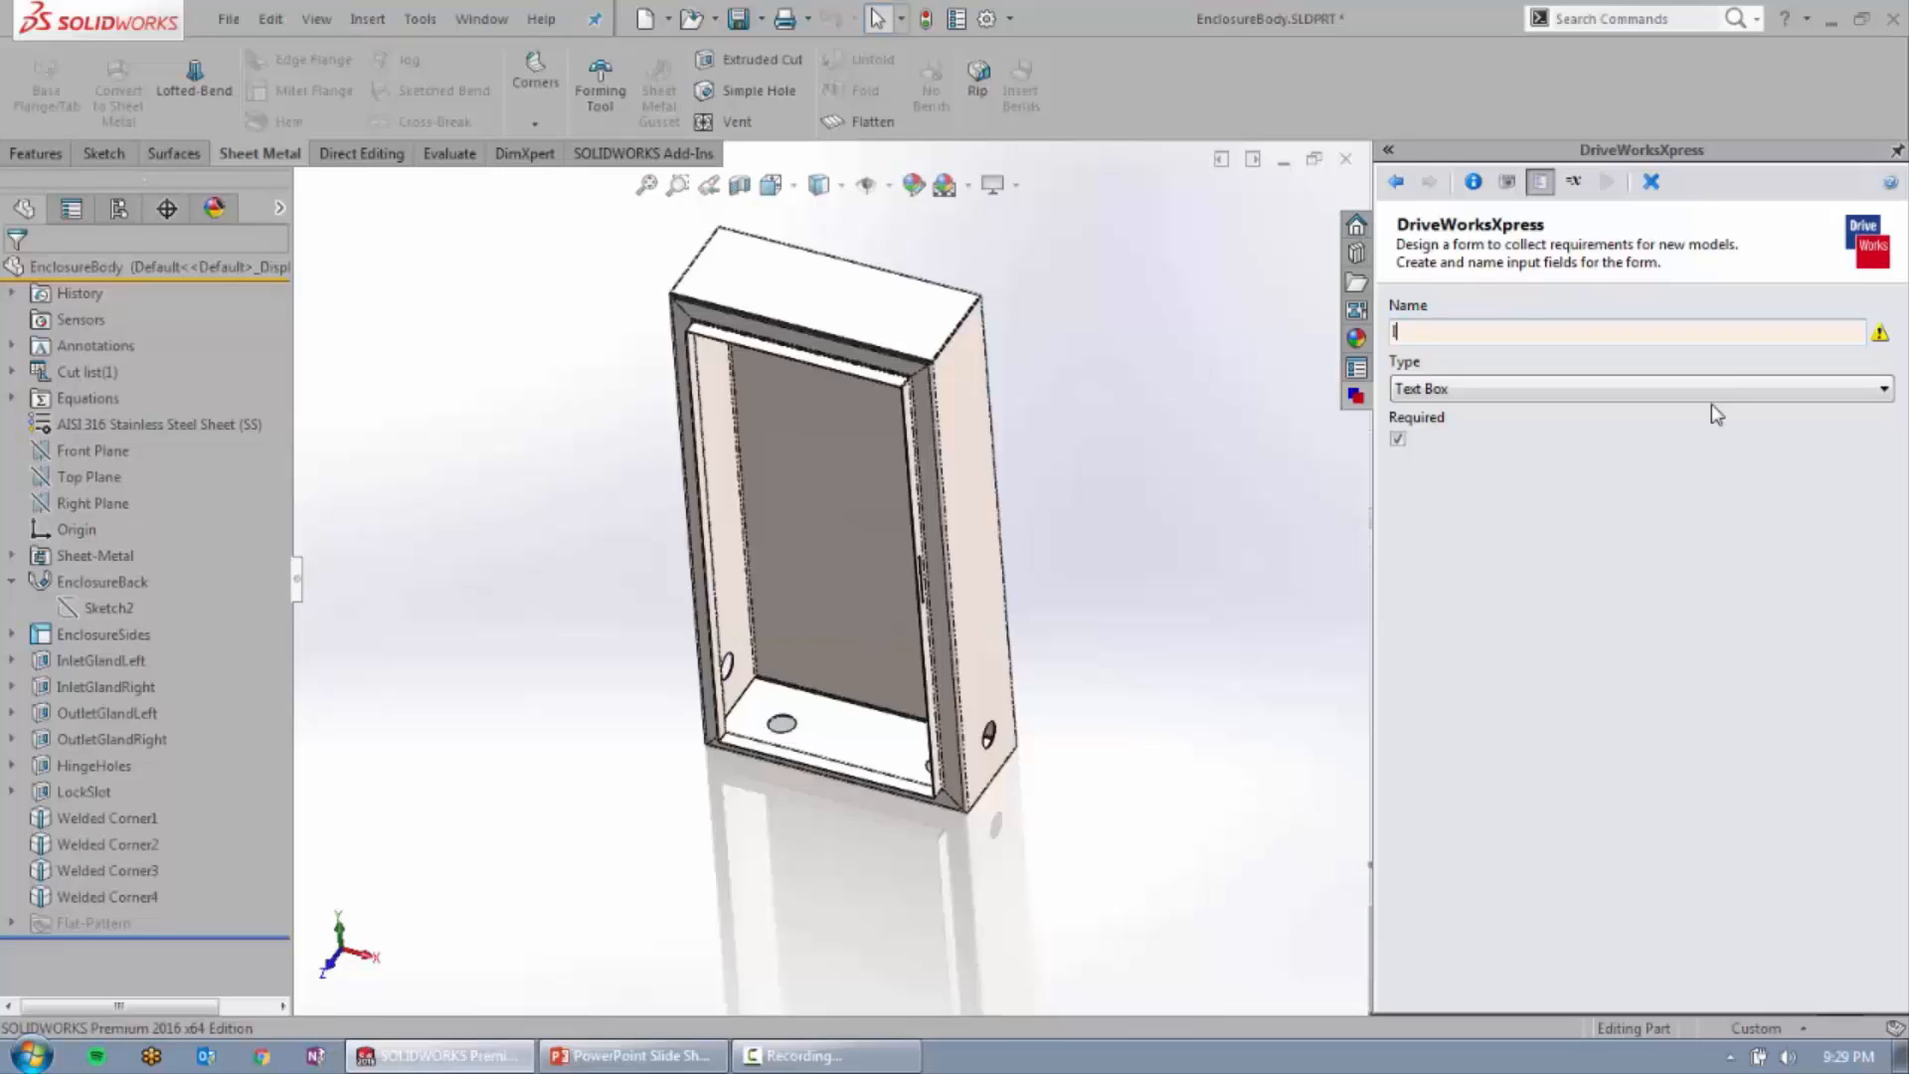
type("Inlet")
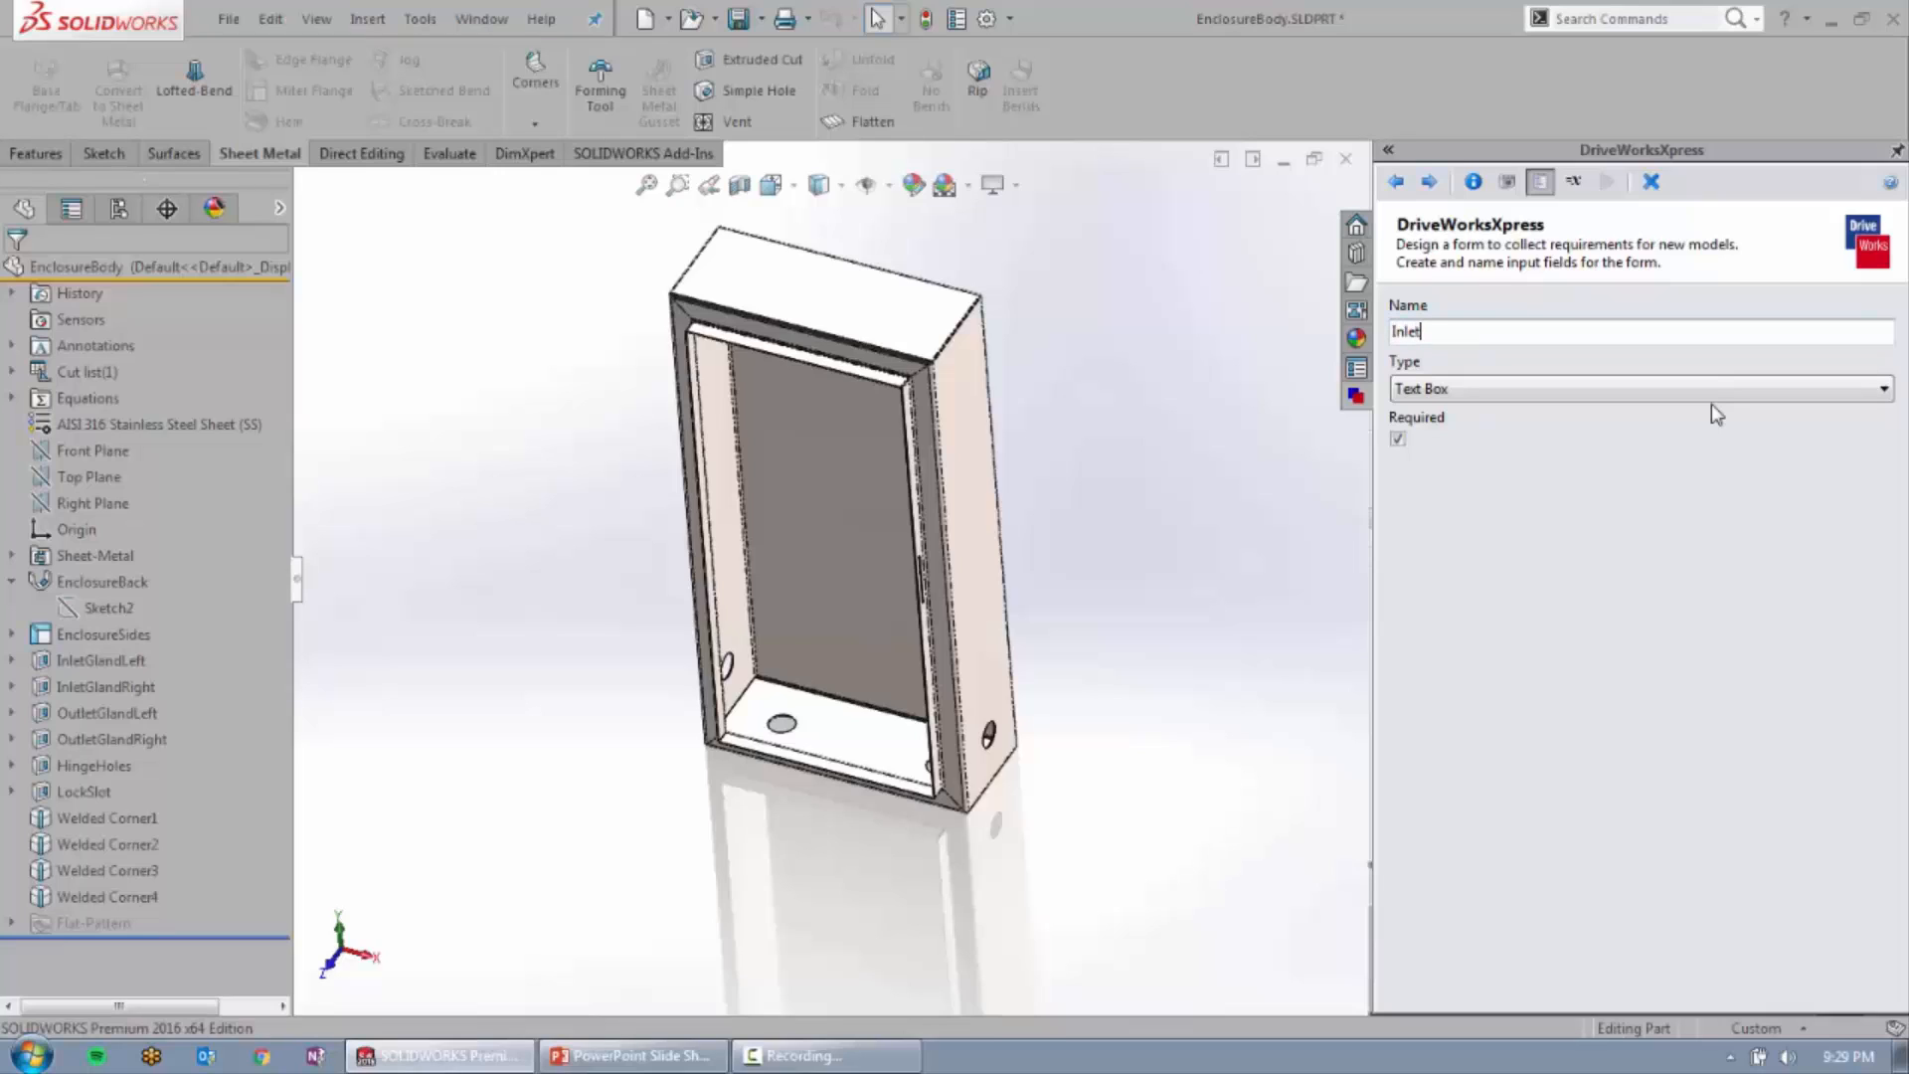
type("Side")
left_click(1683, 390)
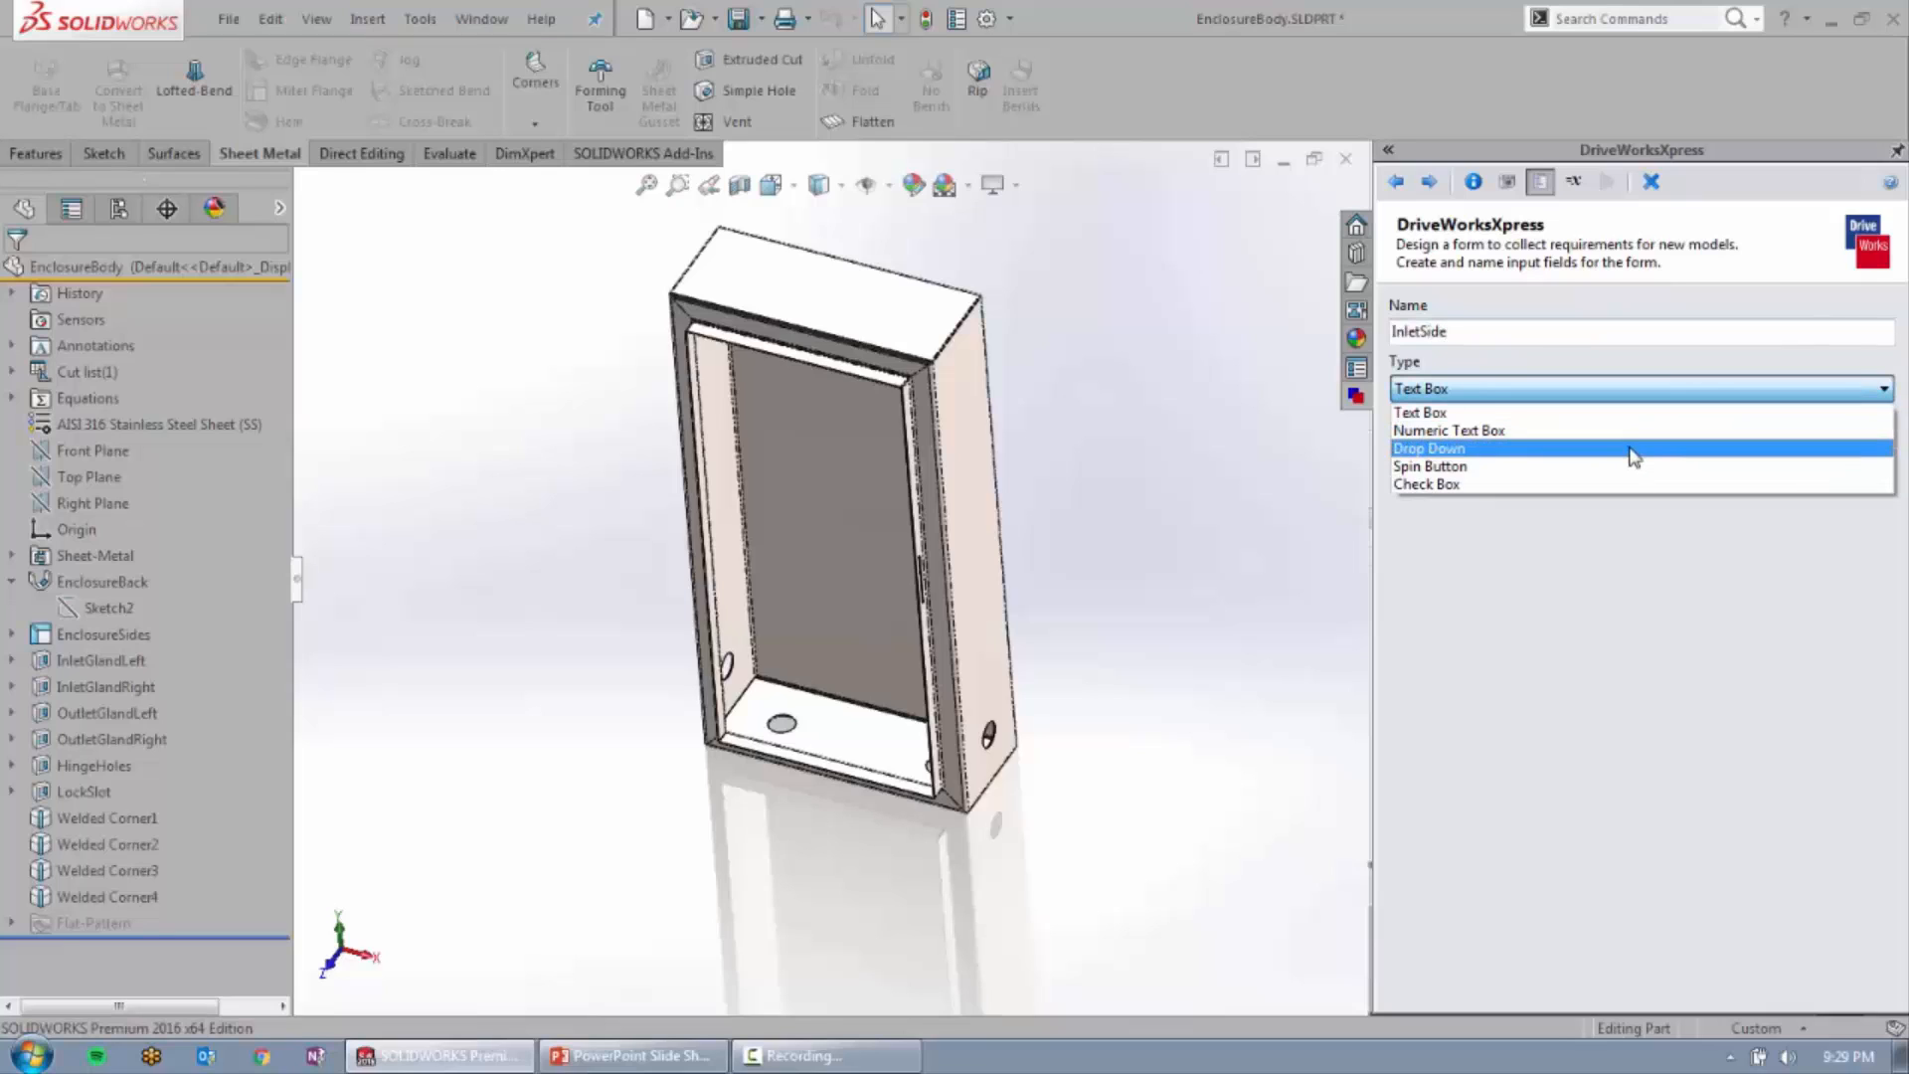
left_click(1631, 449)
left_click(1581, 487)
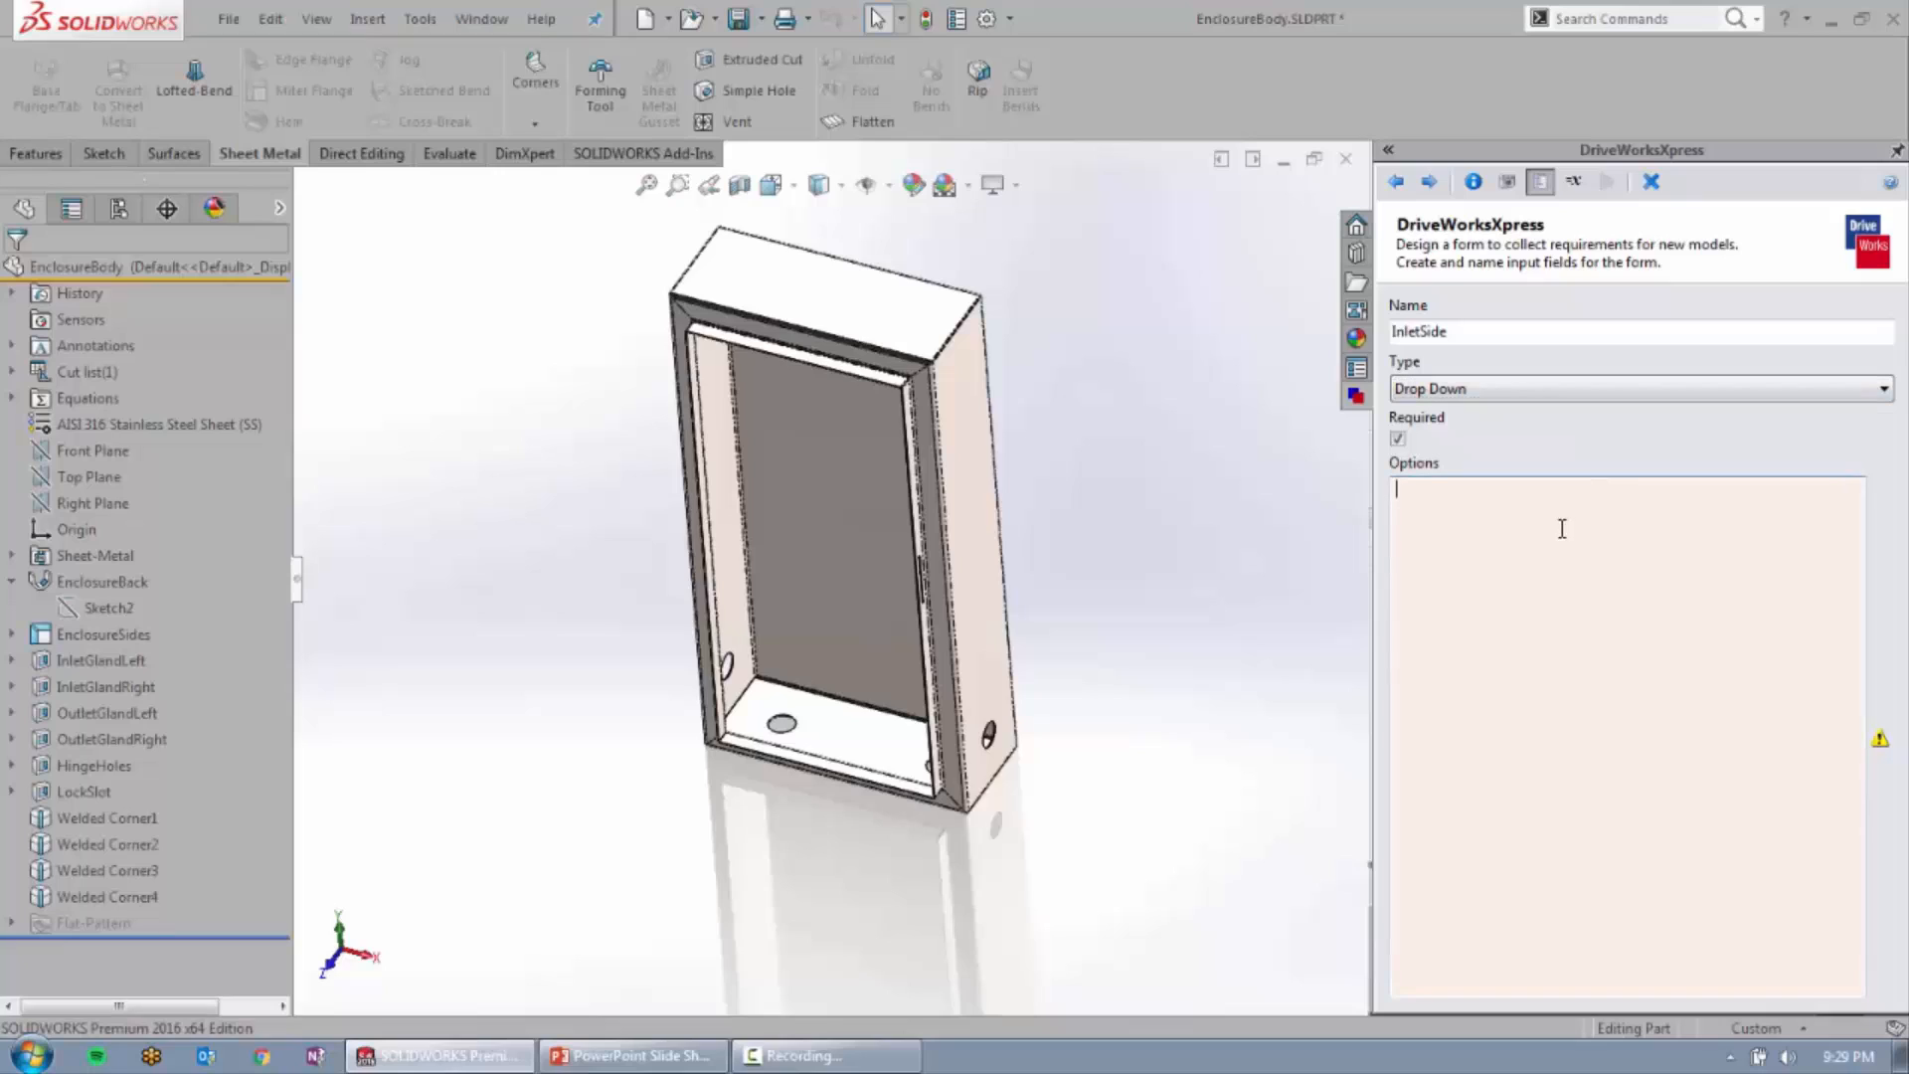
type("Left")
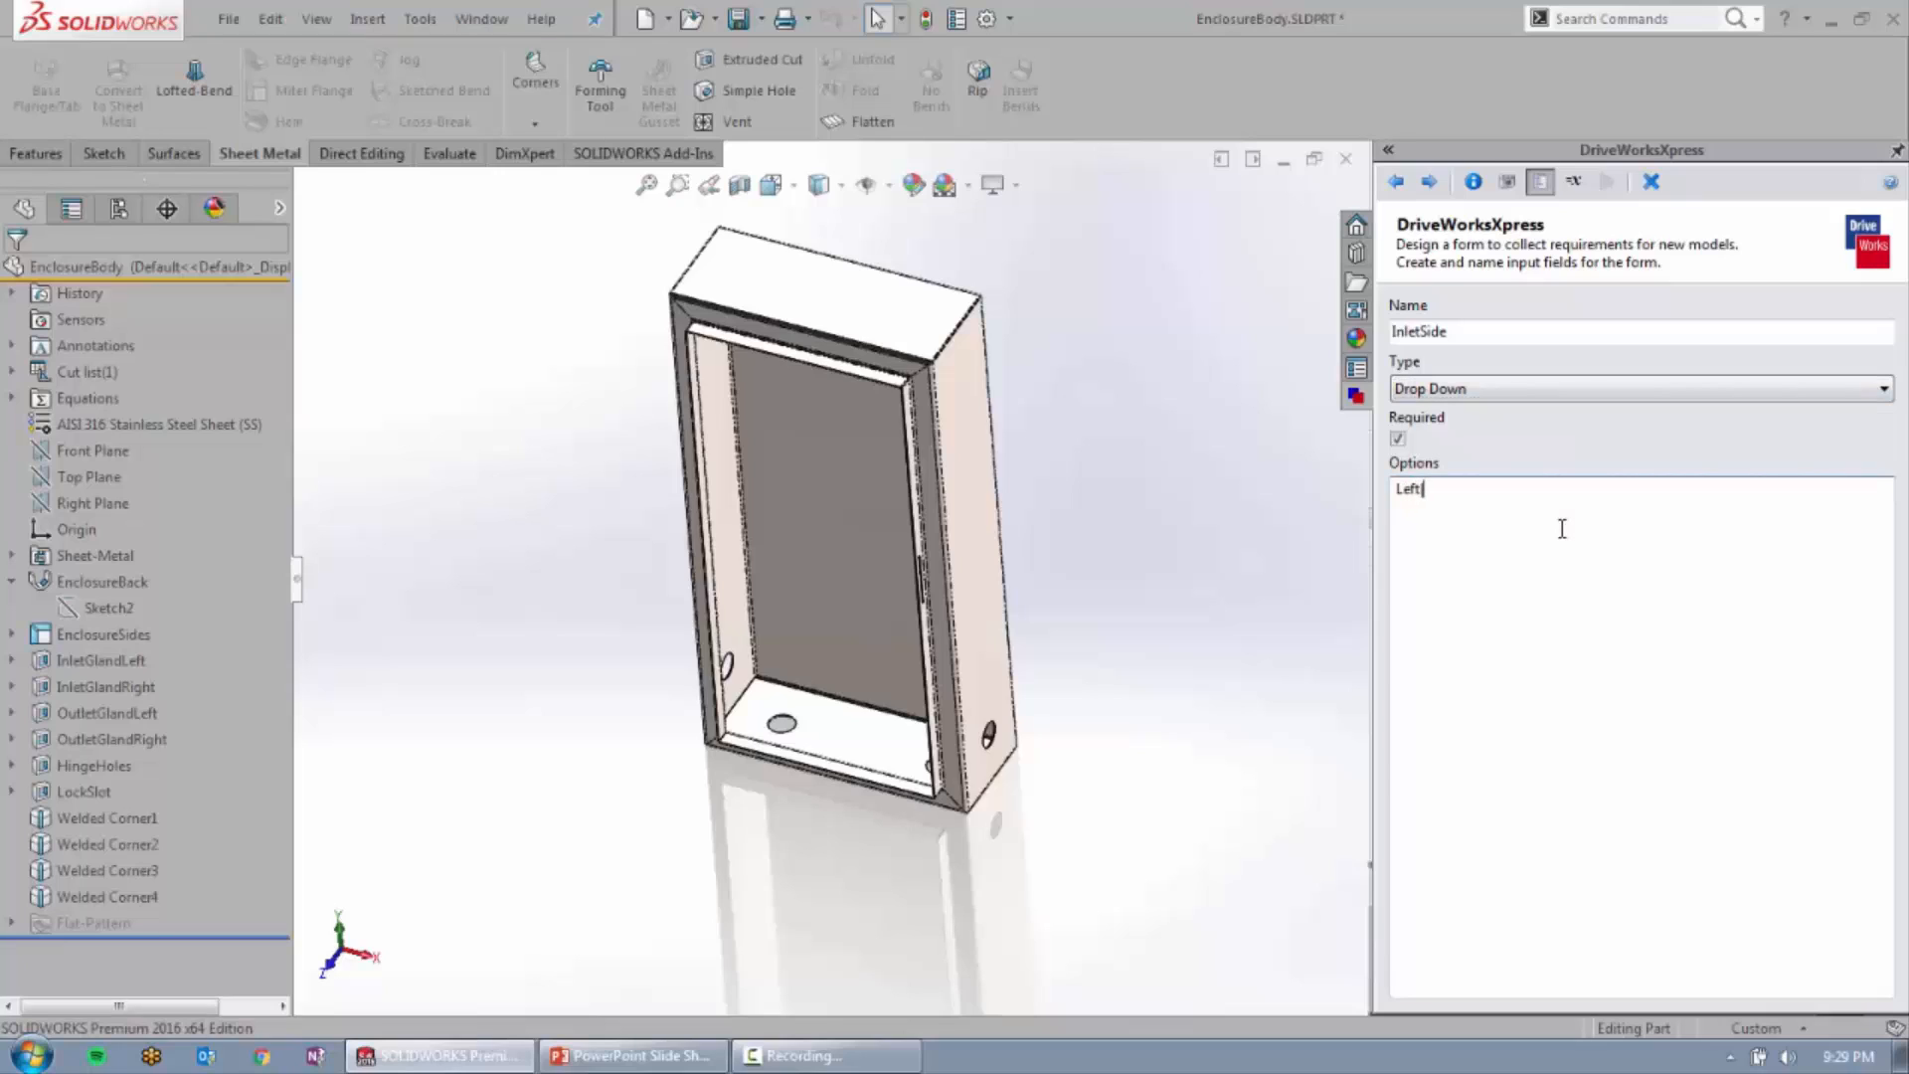
type("|Right")
left_click(1397, 182)
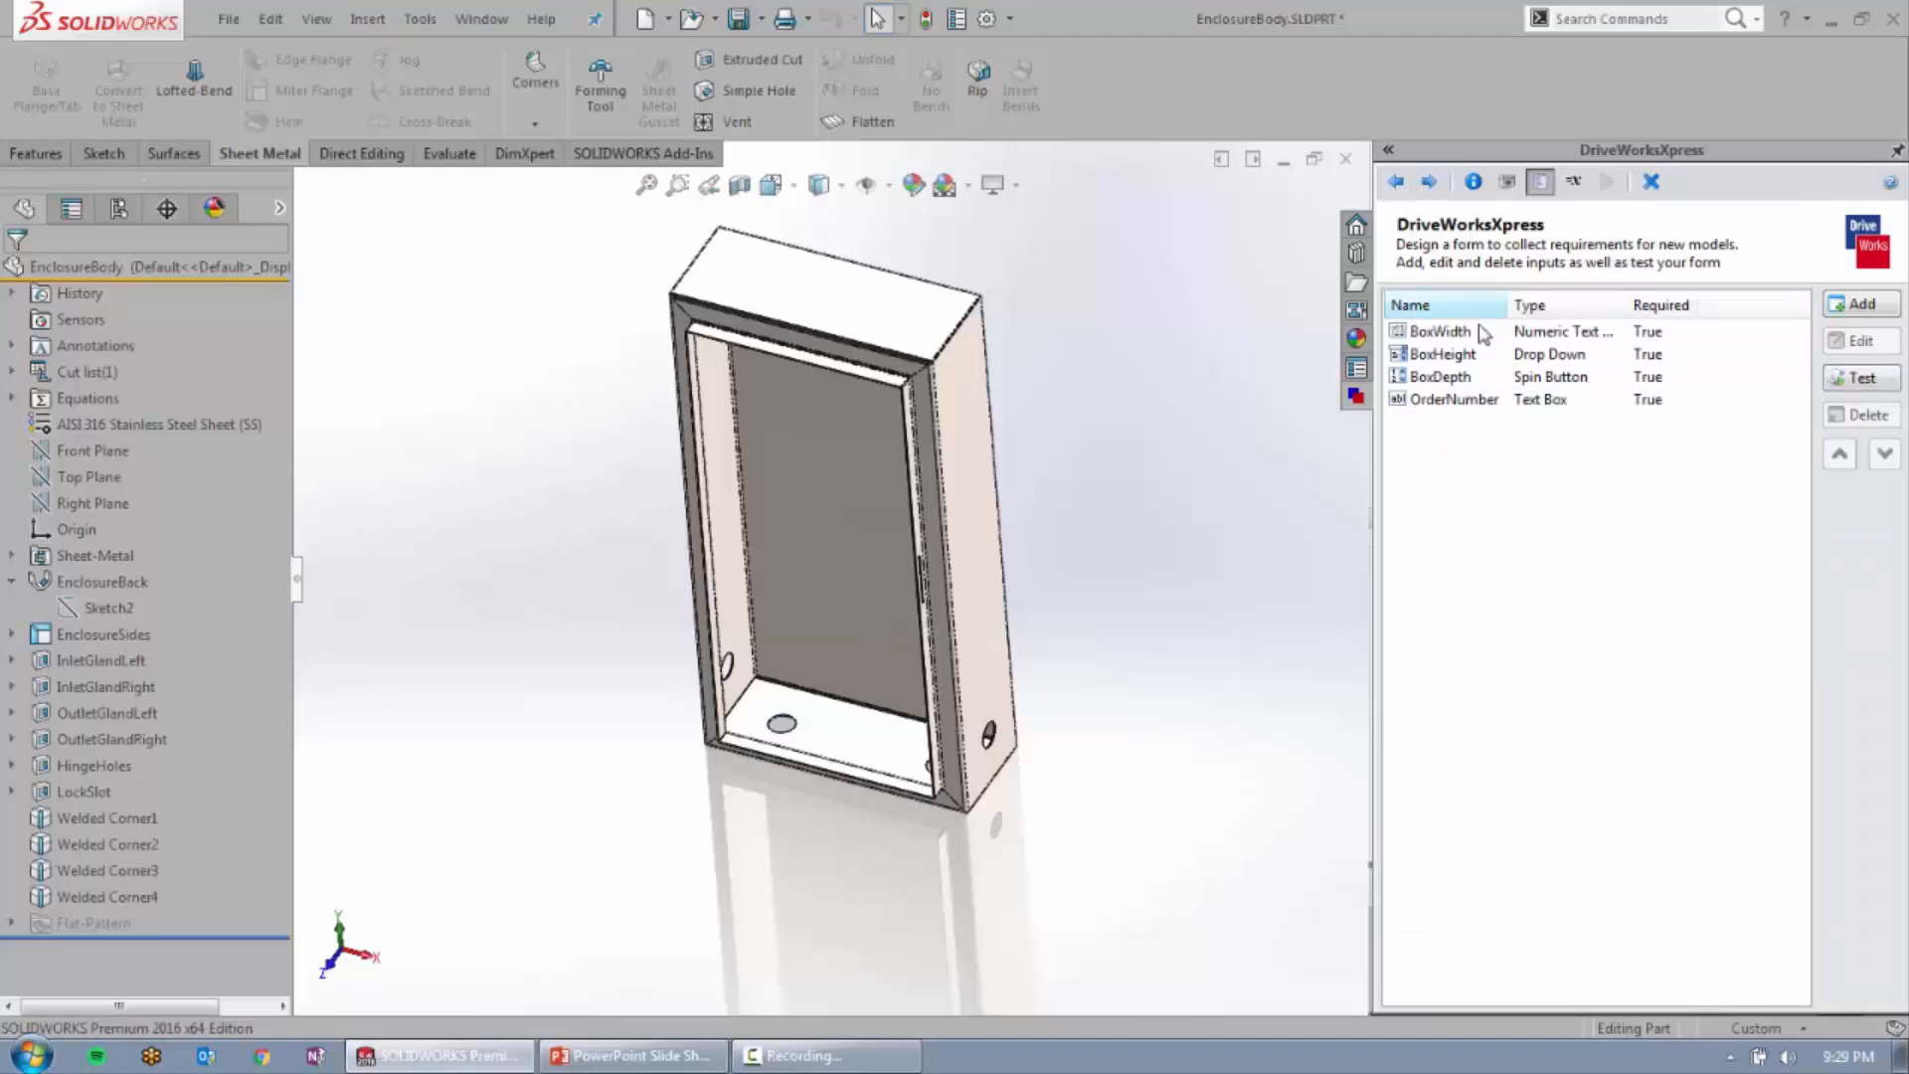
Step: Add a required Drop Down form input named OutletSide with the options Left|Right
left_click(1860, 304)
type("O")
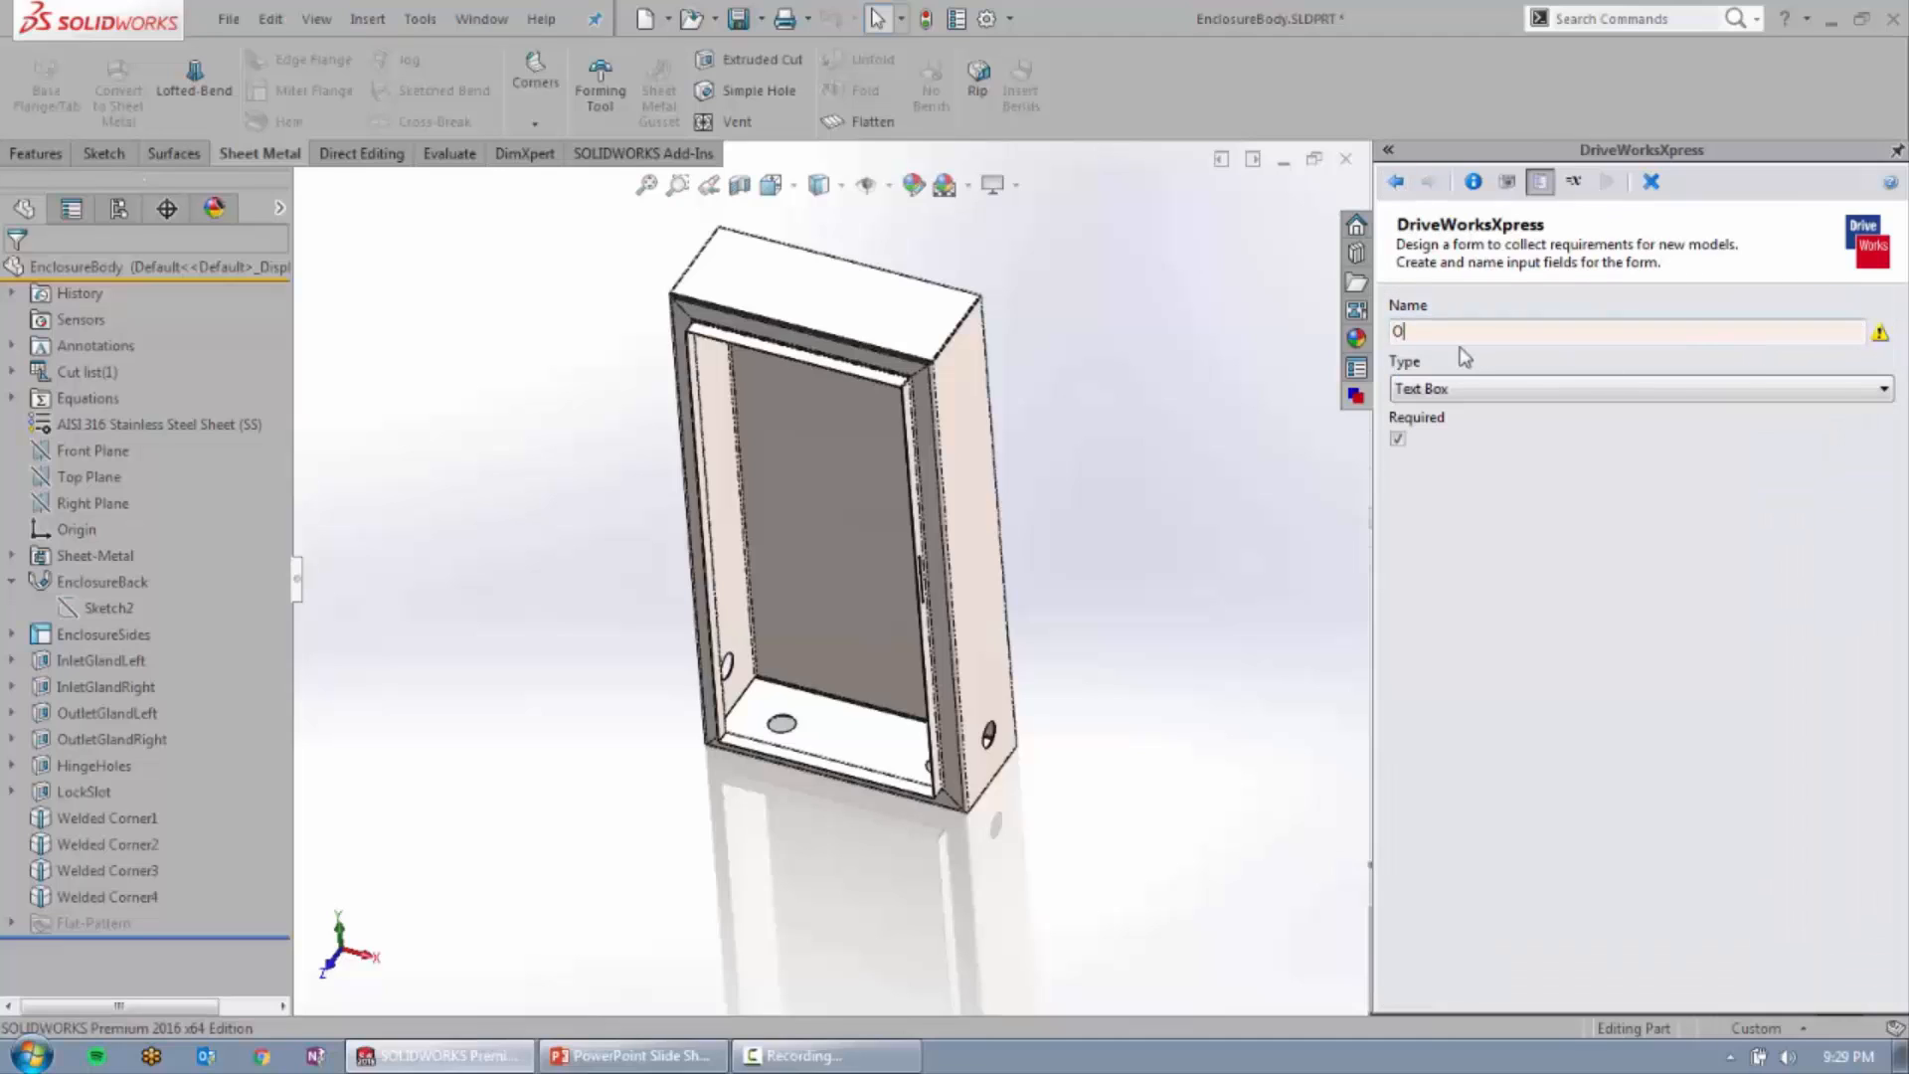
type("utletSide")
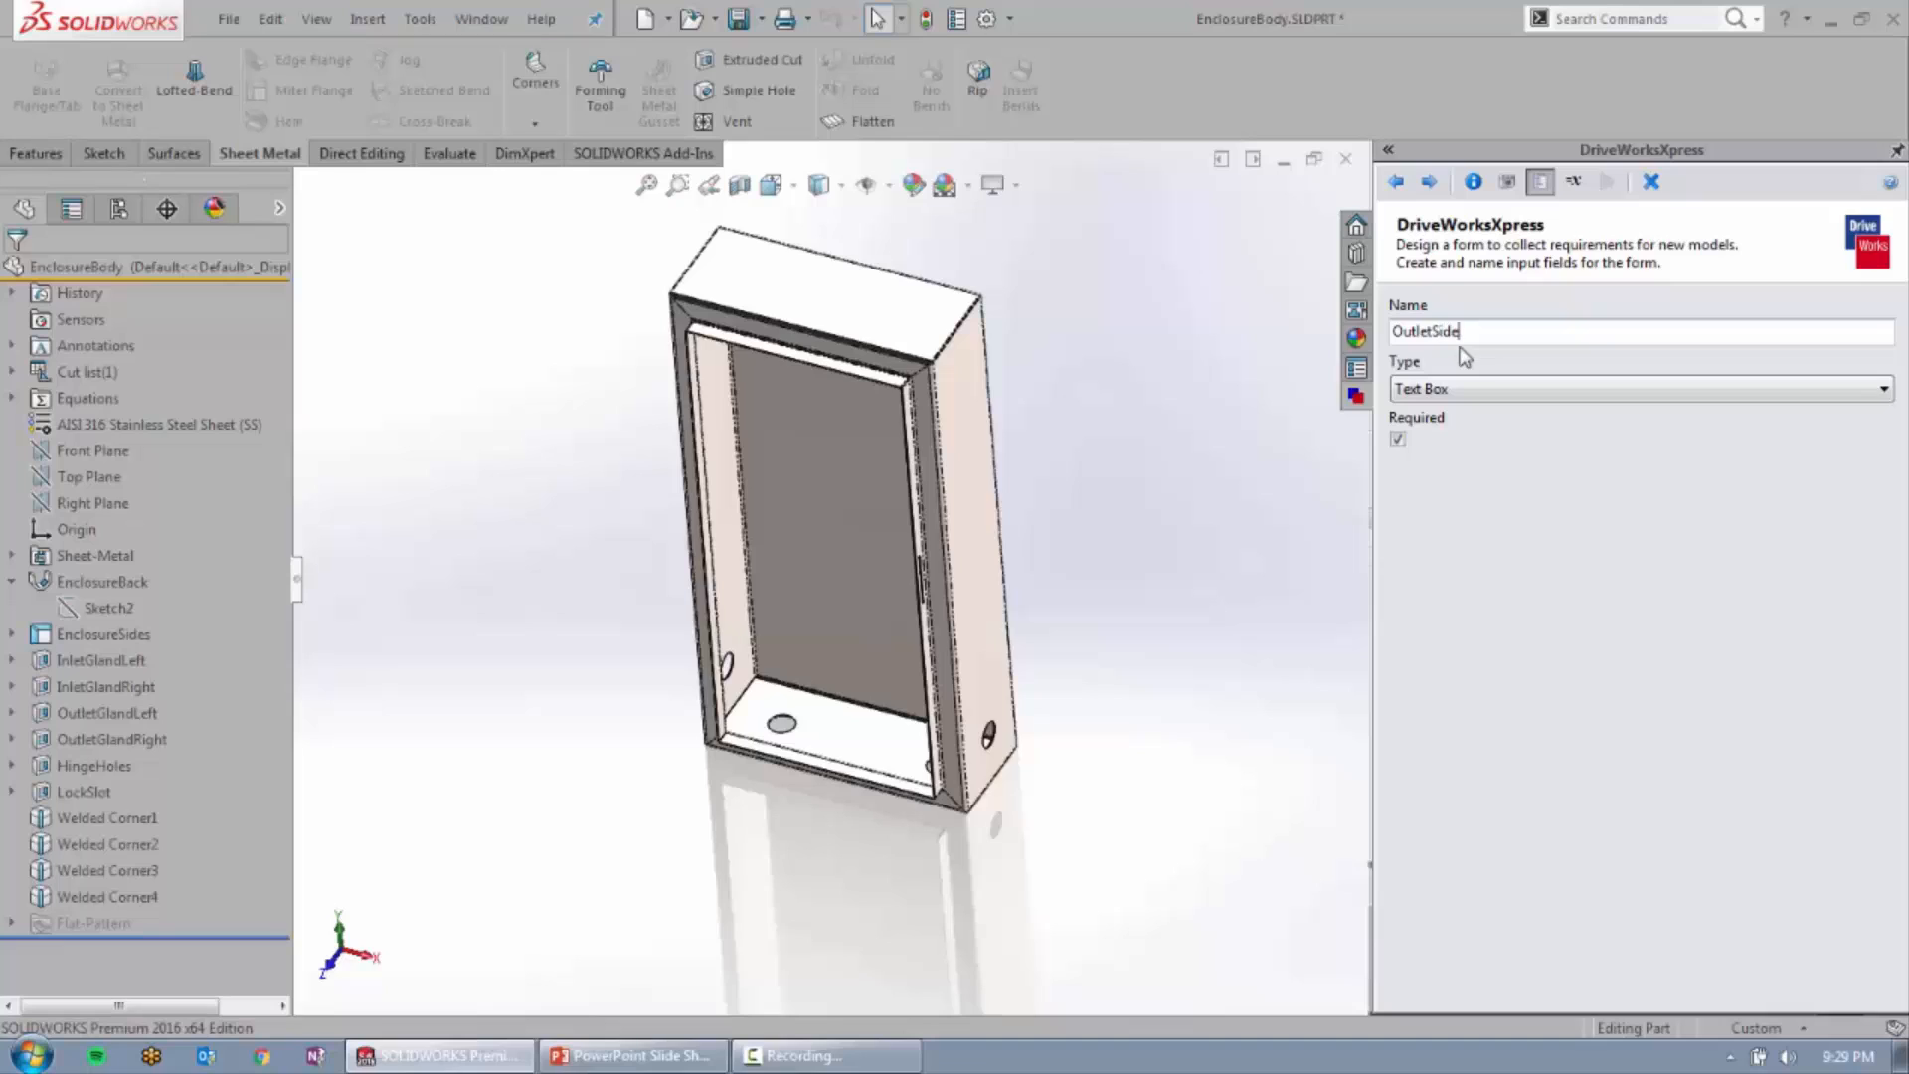
left_click(1452, 390)
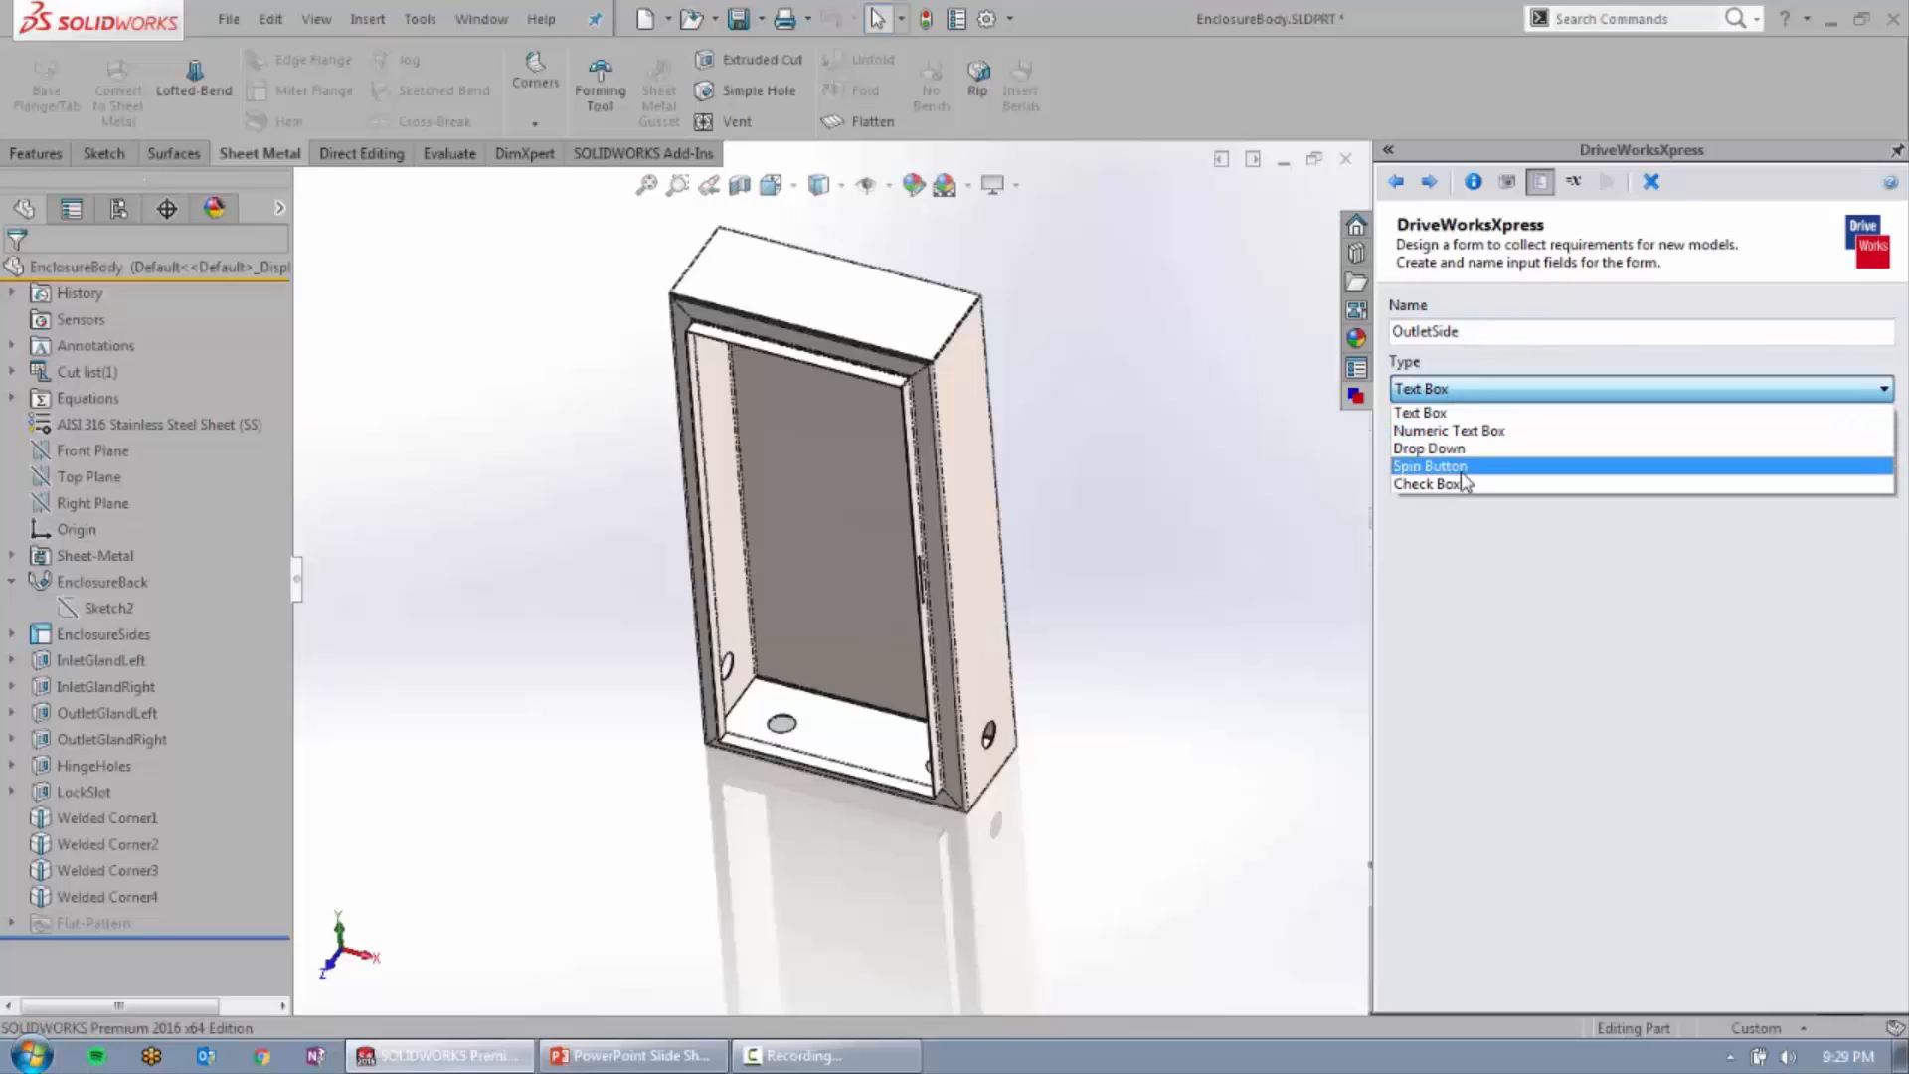
left_click(1431, 449)
left_click(1473, 507)
type("L")
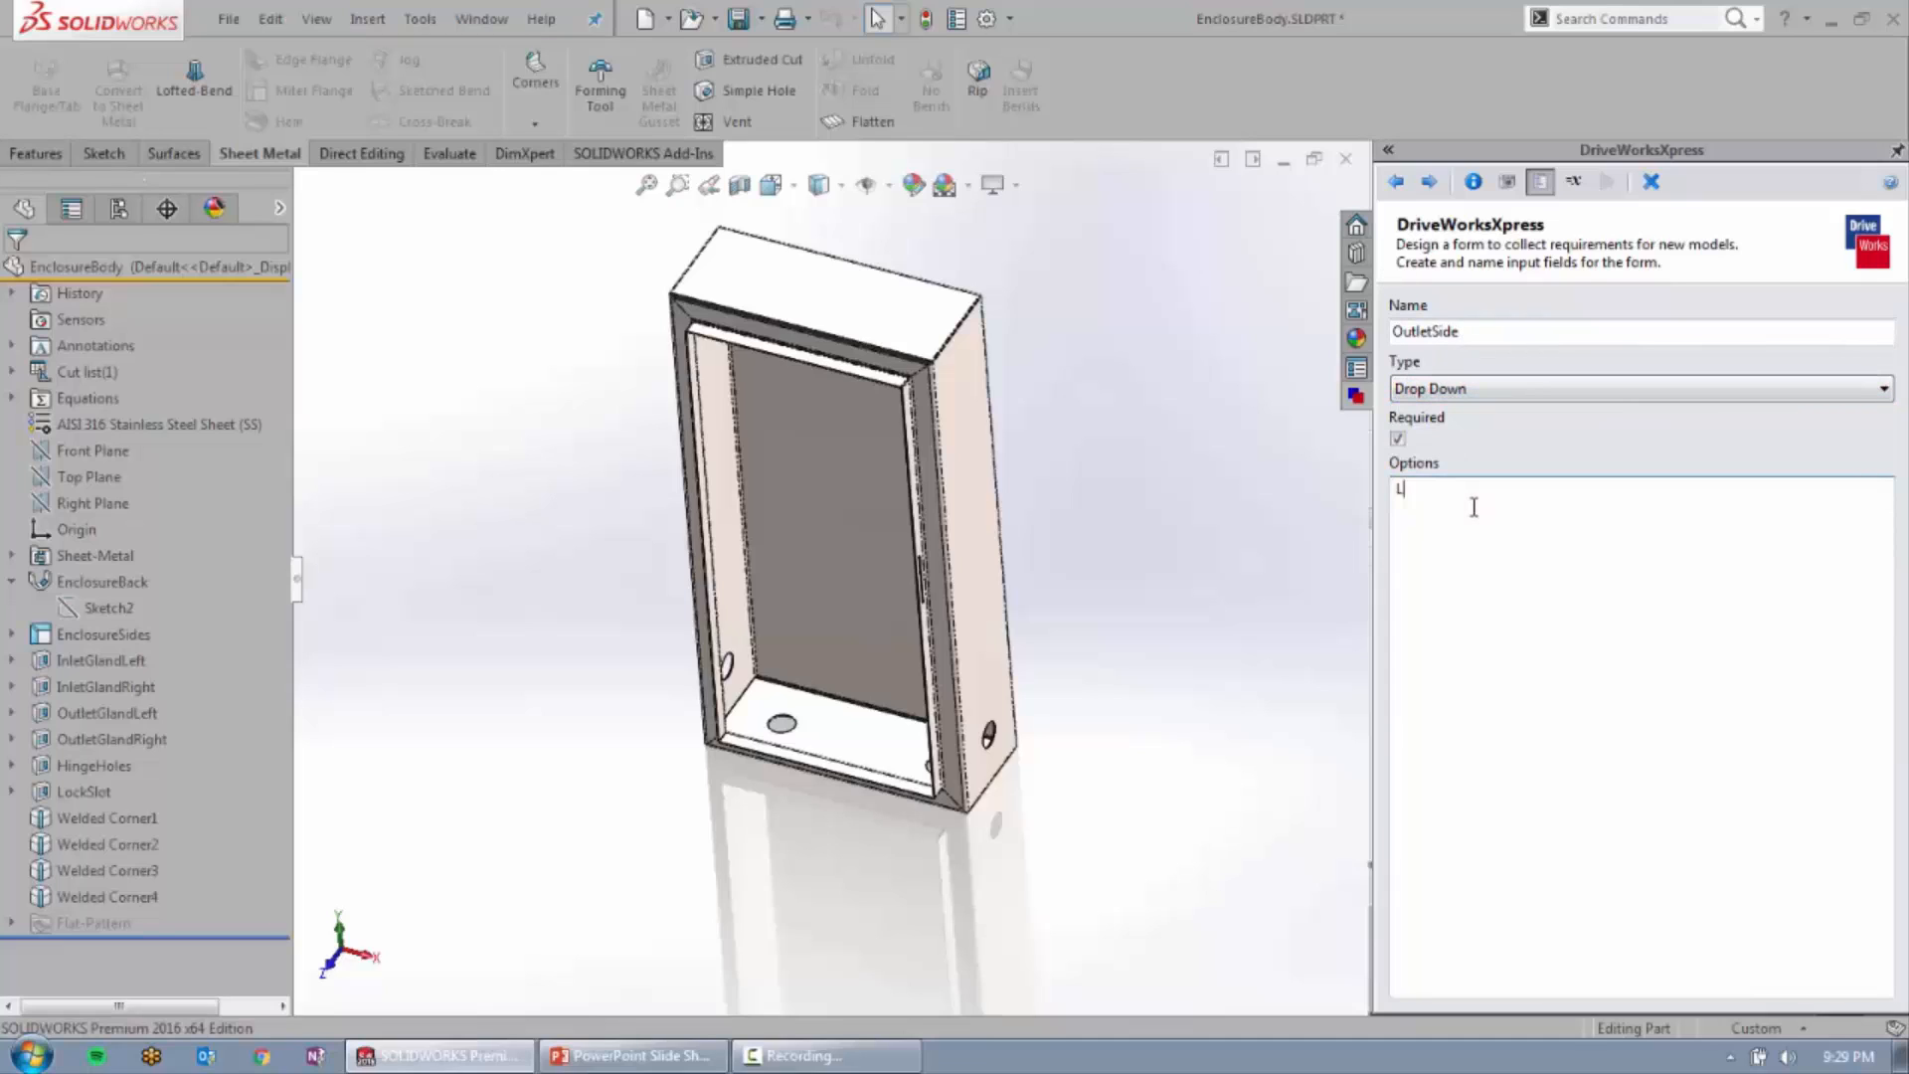
type("eft|Right")
left_click(1428, 181)
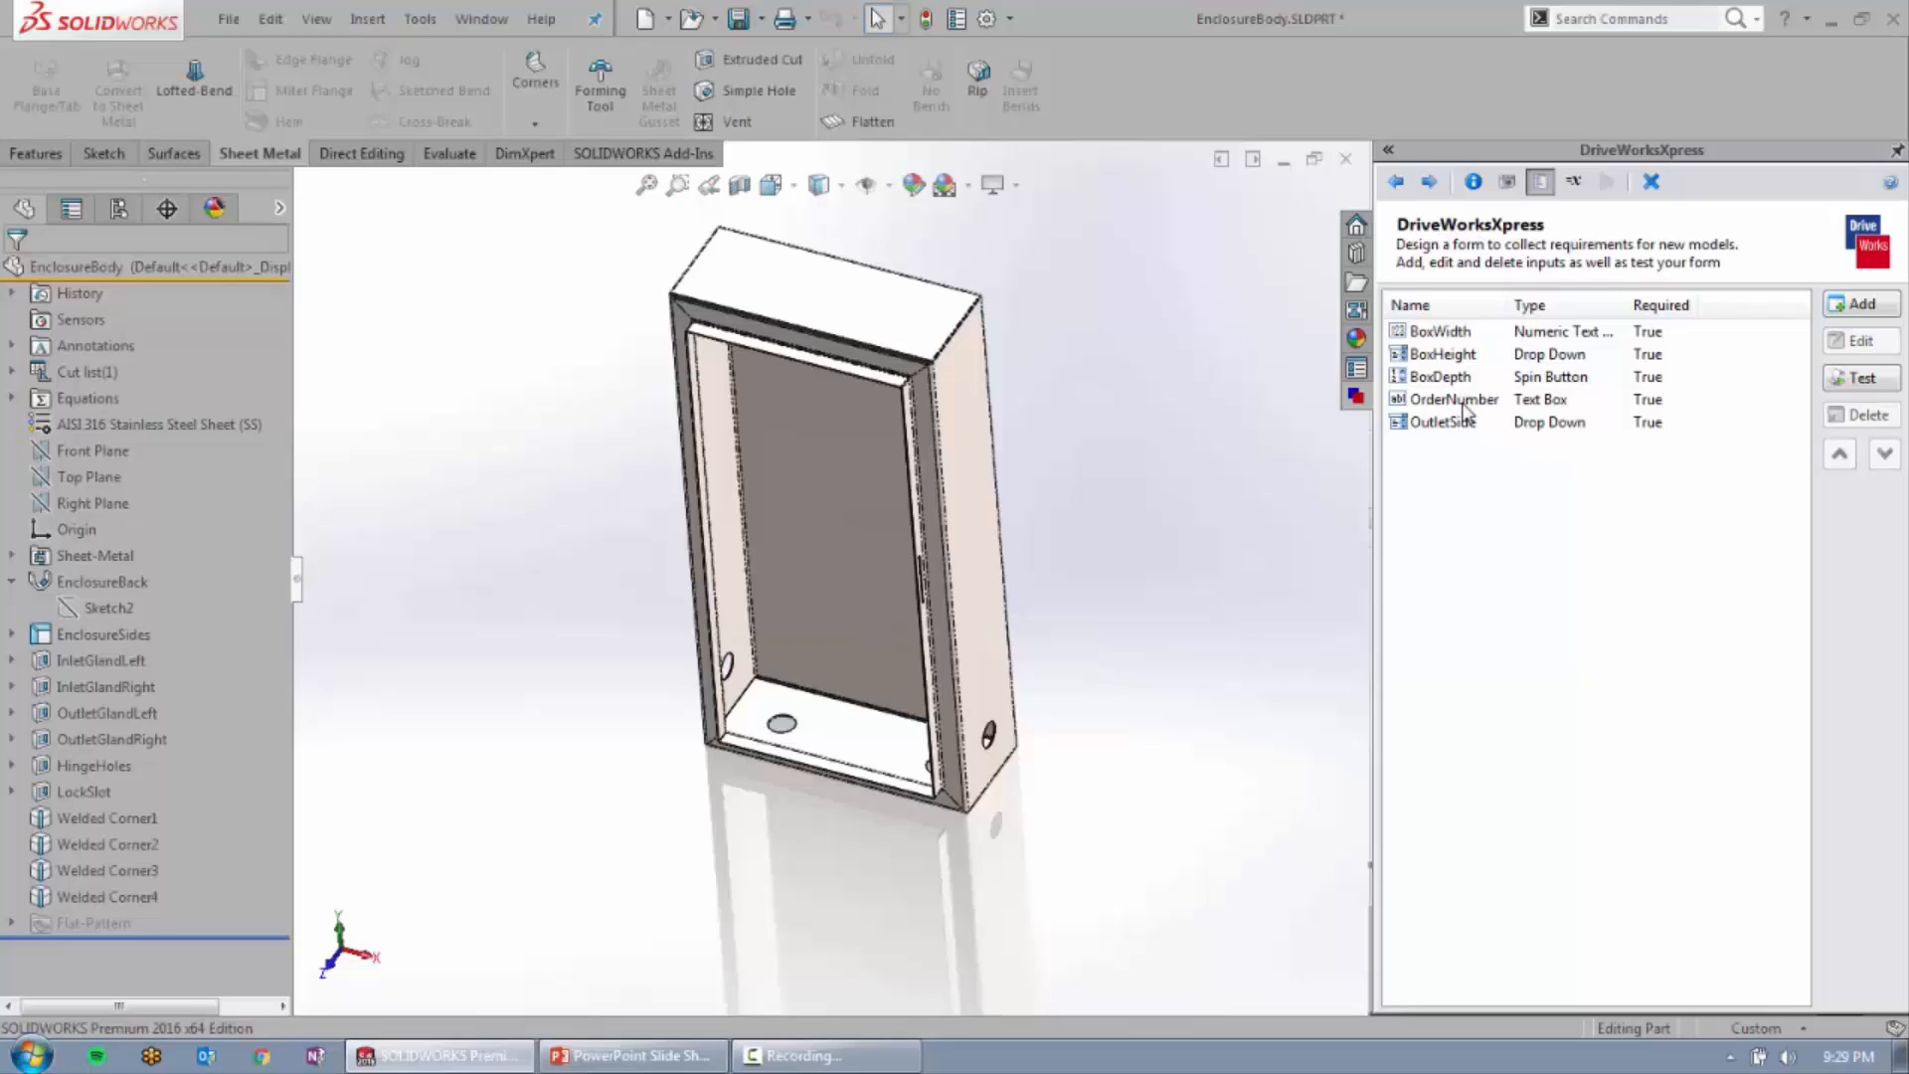
Step: Add a required Drop Down form input named InletSide with the options Left|Right
left_click(1457, 433)
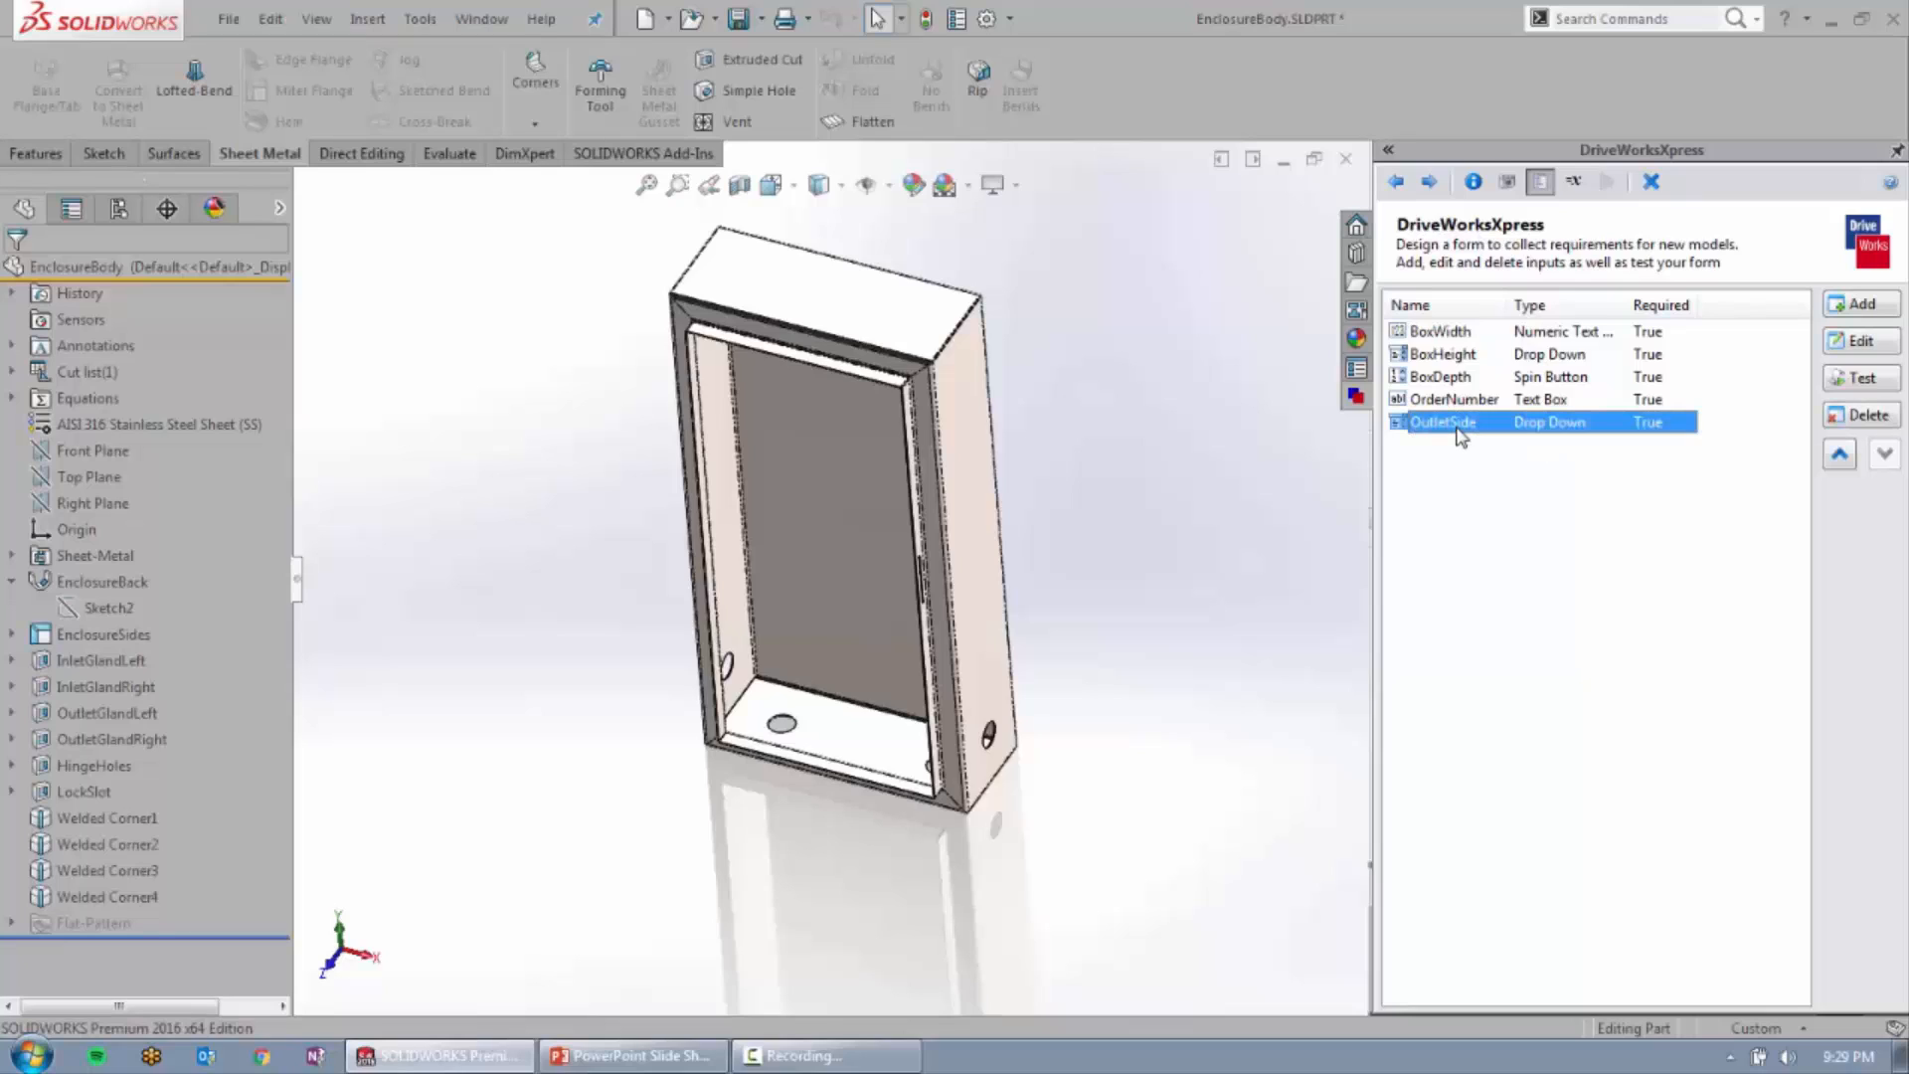
left_click(1855, 304)
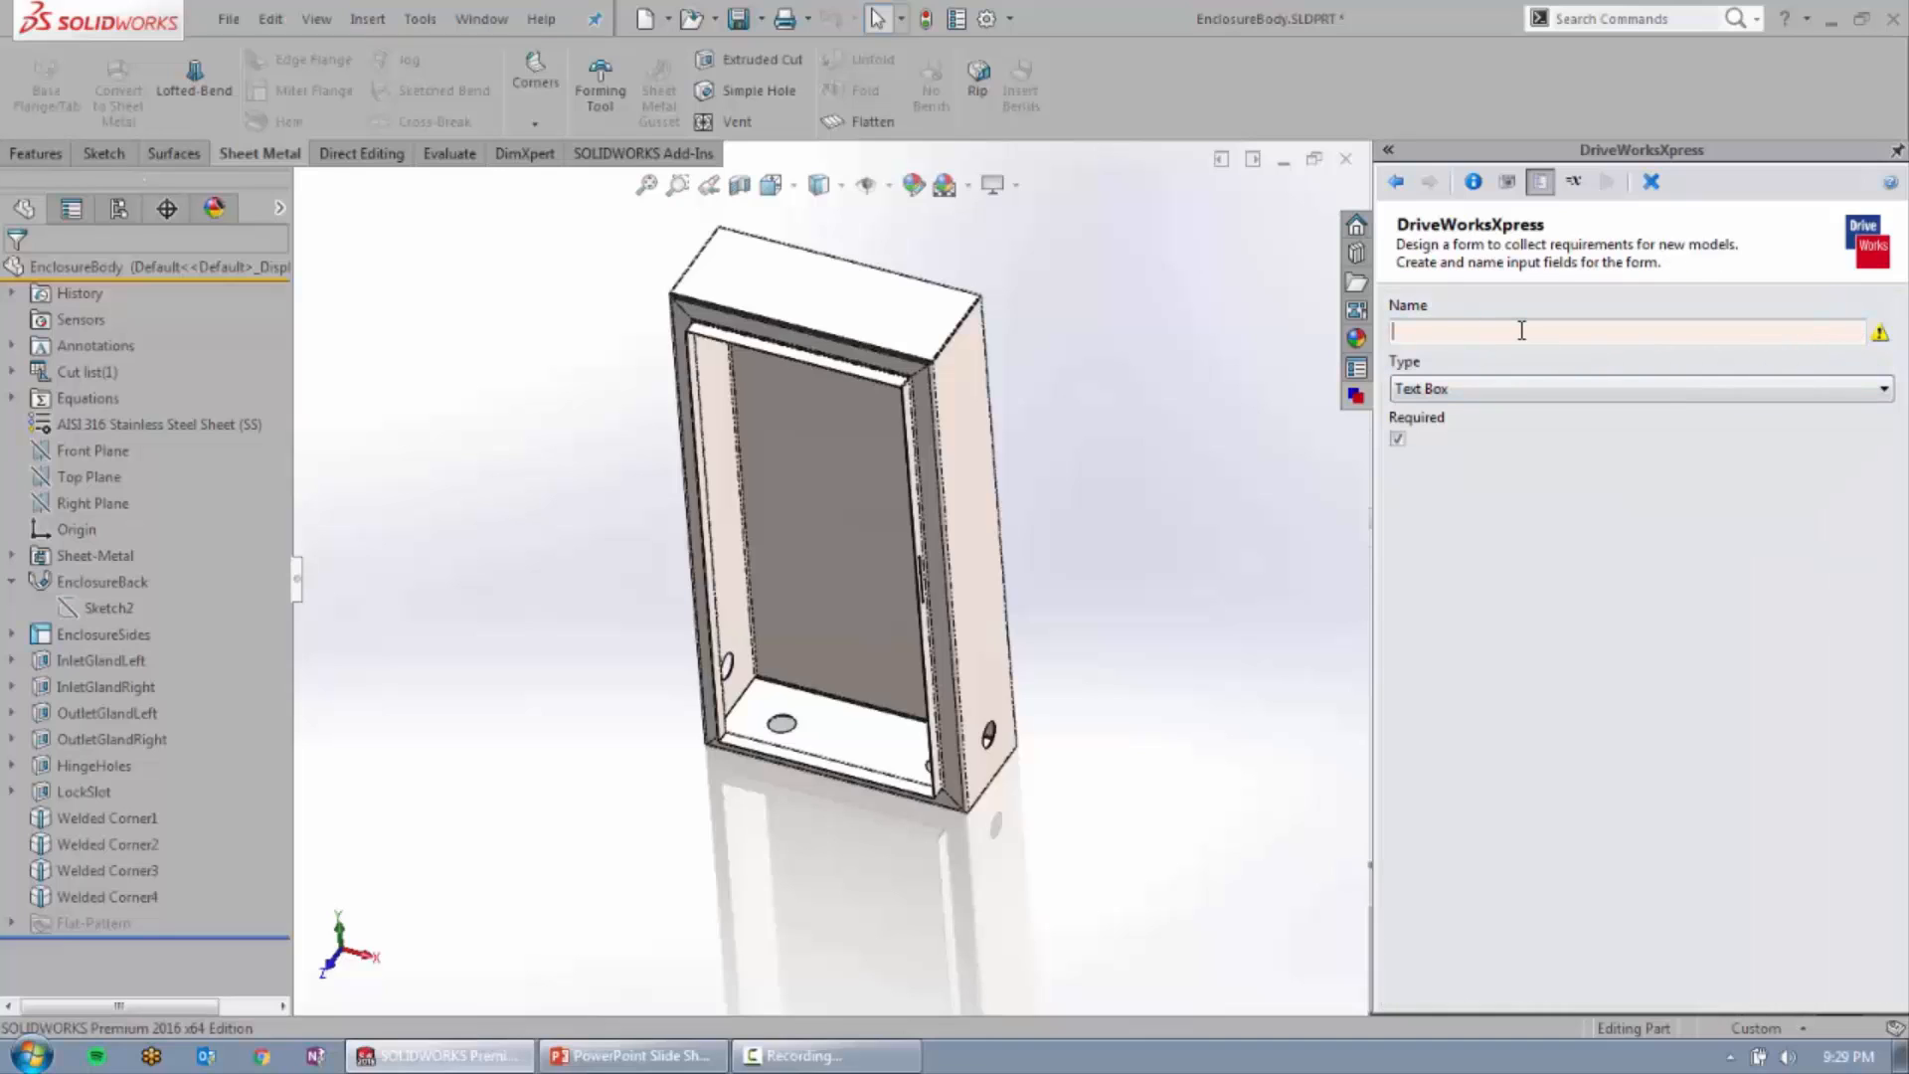
type("InletSide")
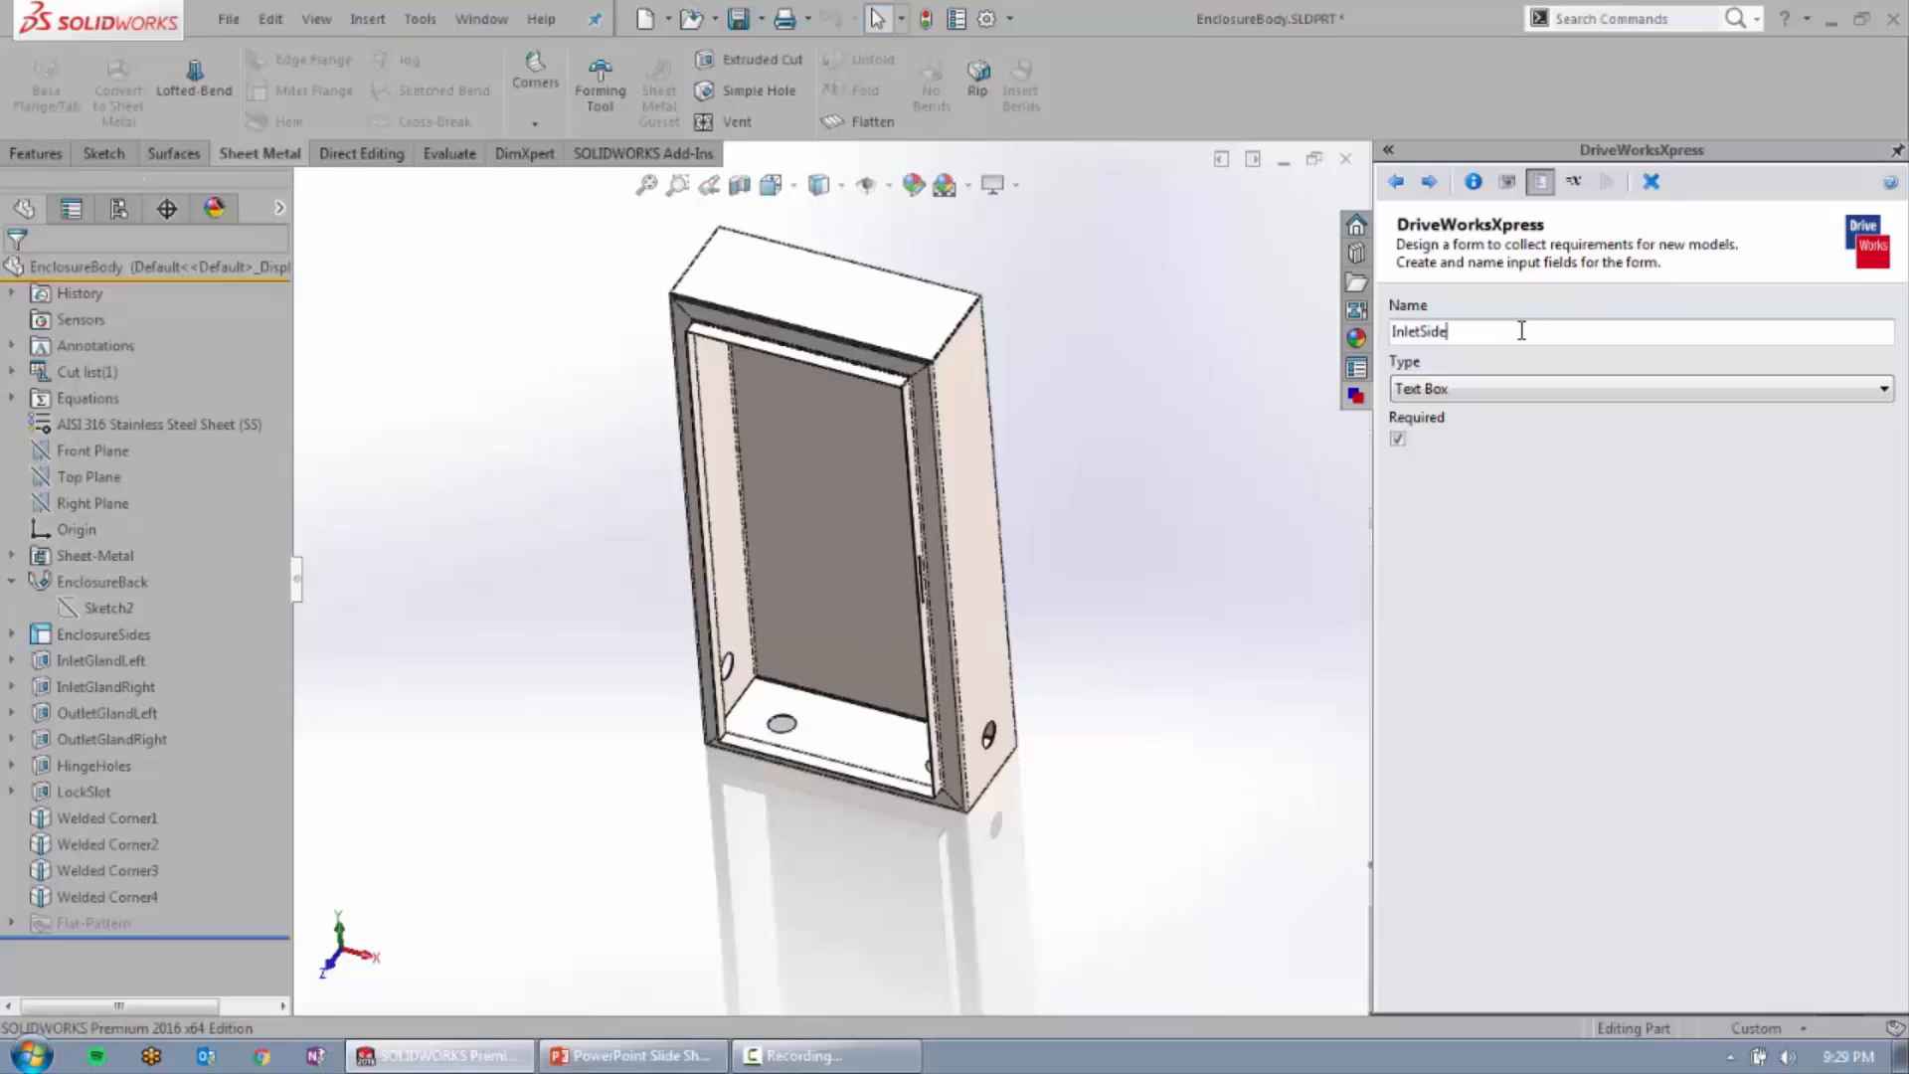
left_click(1429, 389)
left_click(1447, 457)
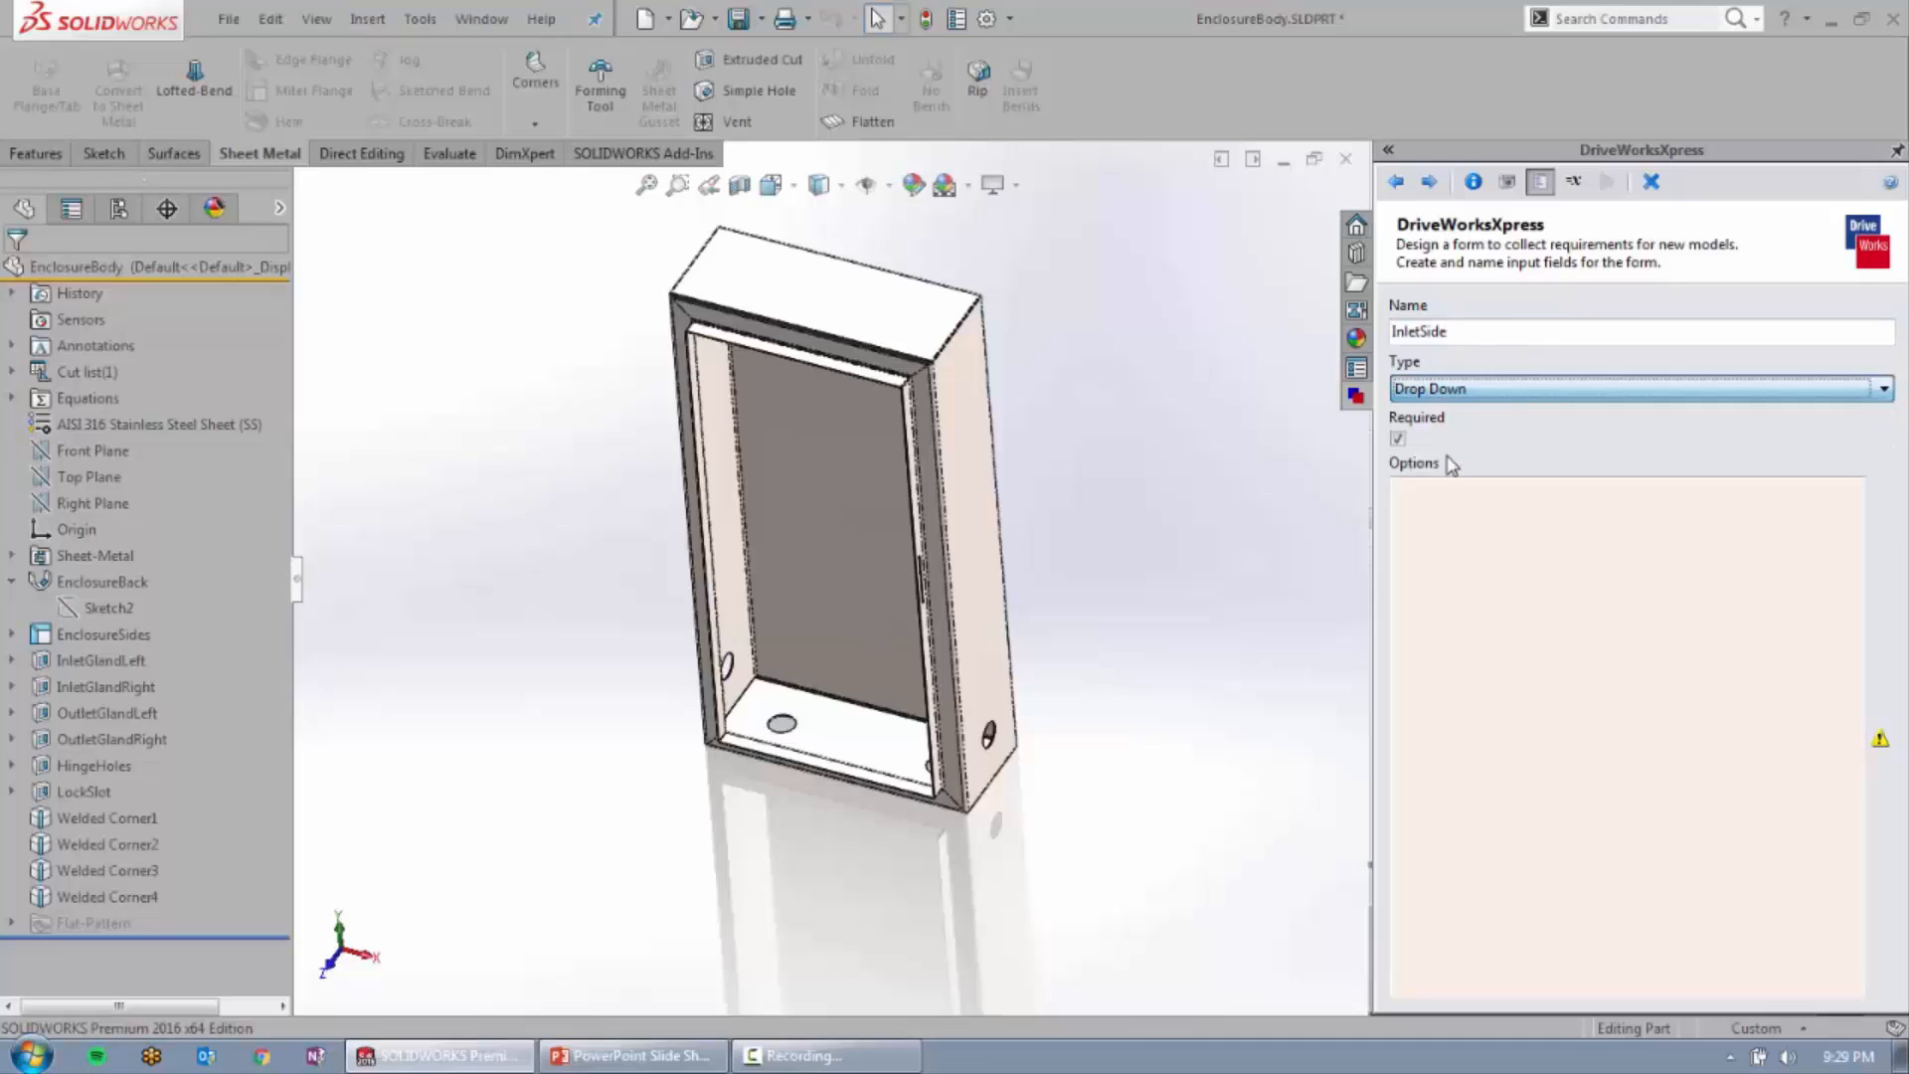
left_click(1479, 525)
type("Left")
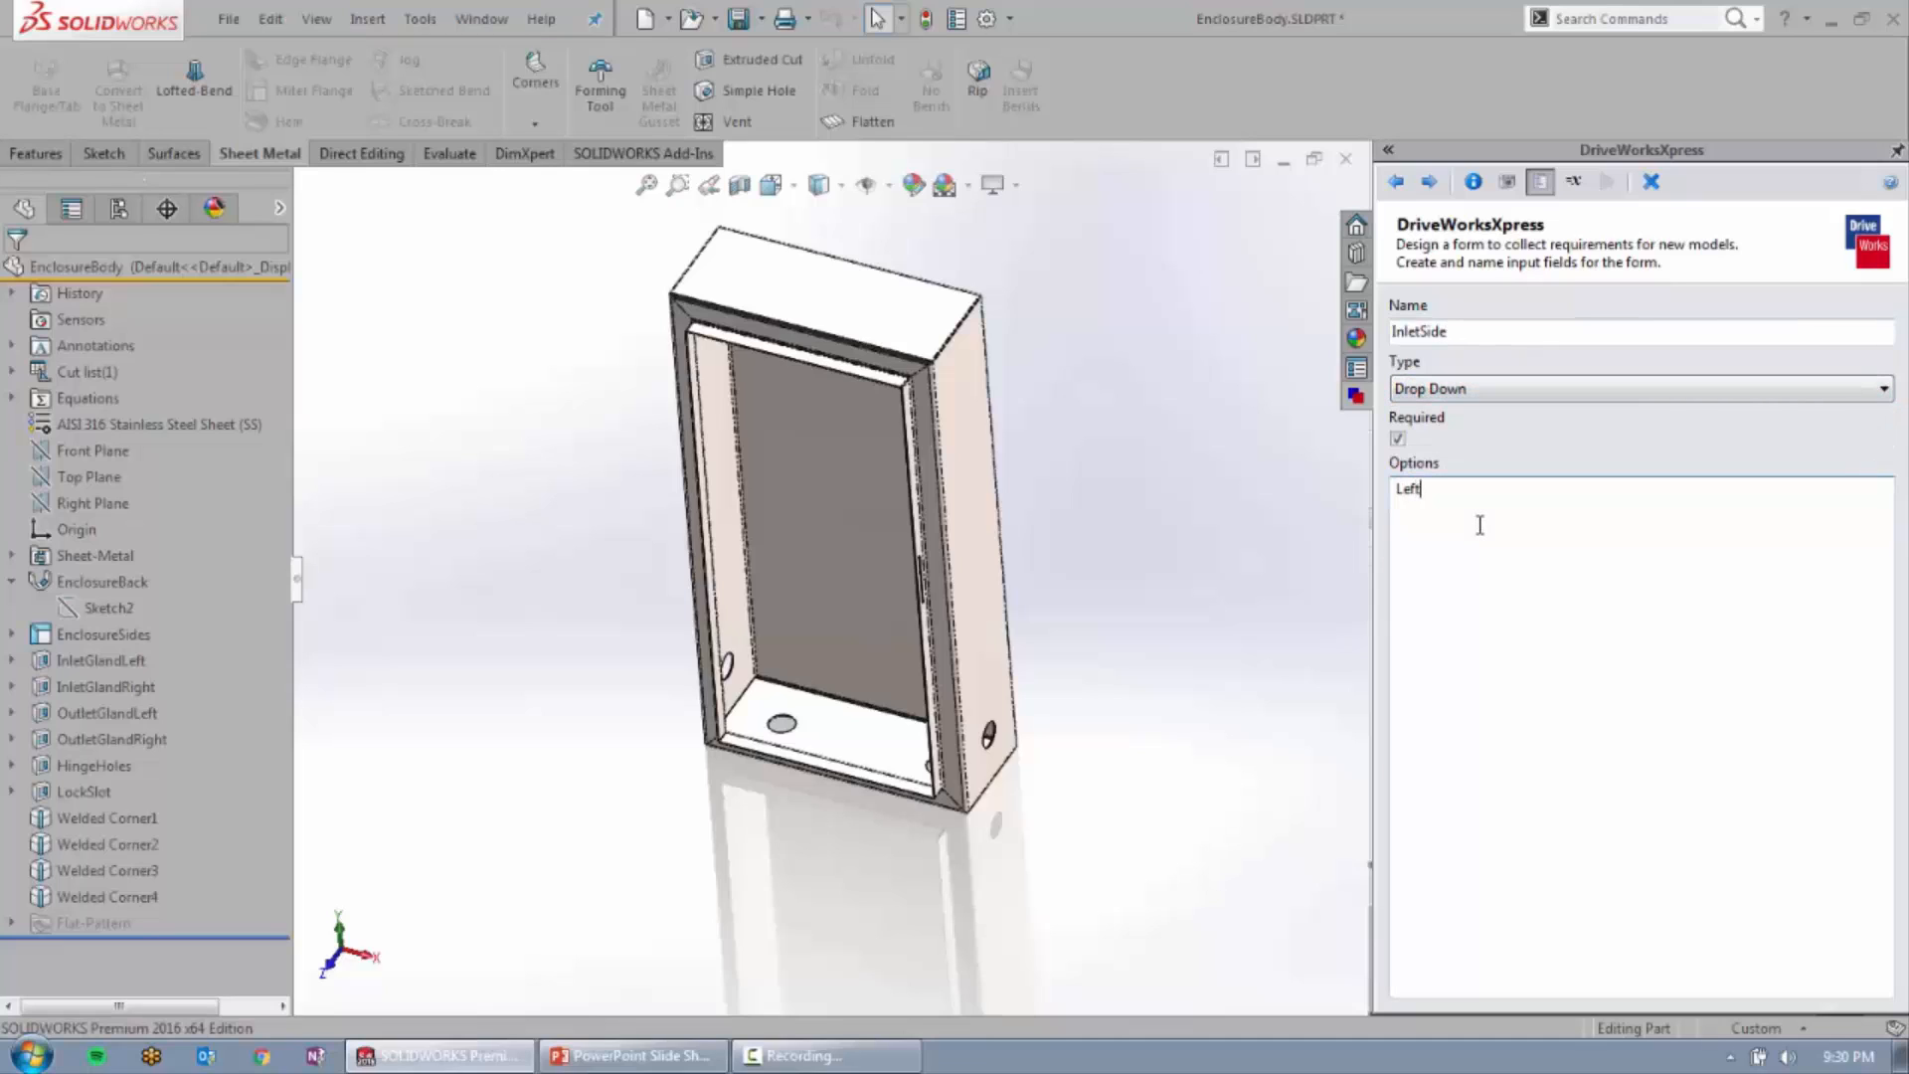
type("|Right")
left_click(1429, 183)
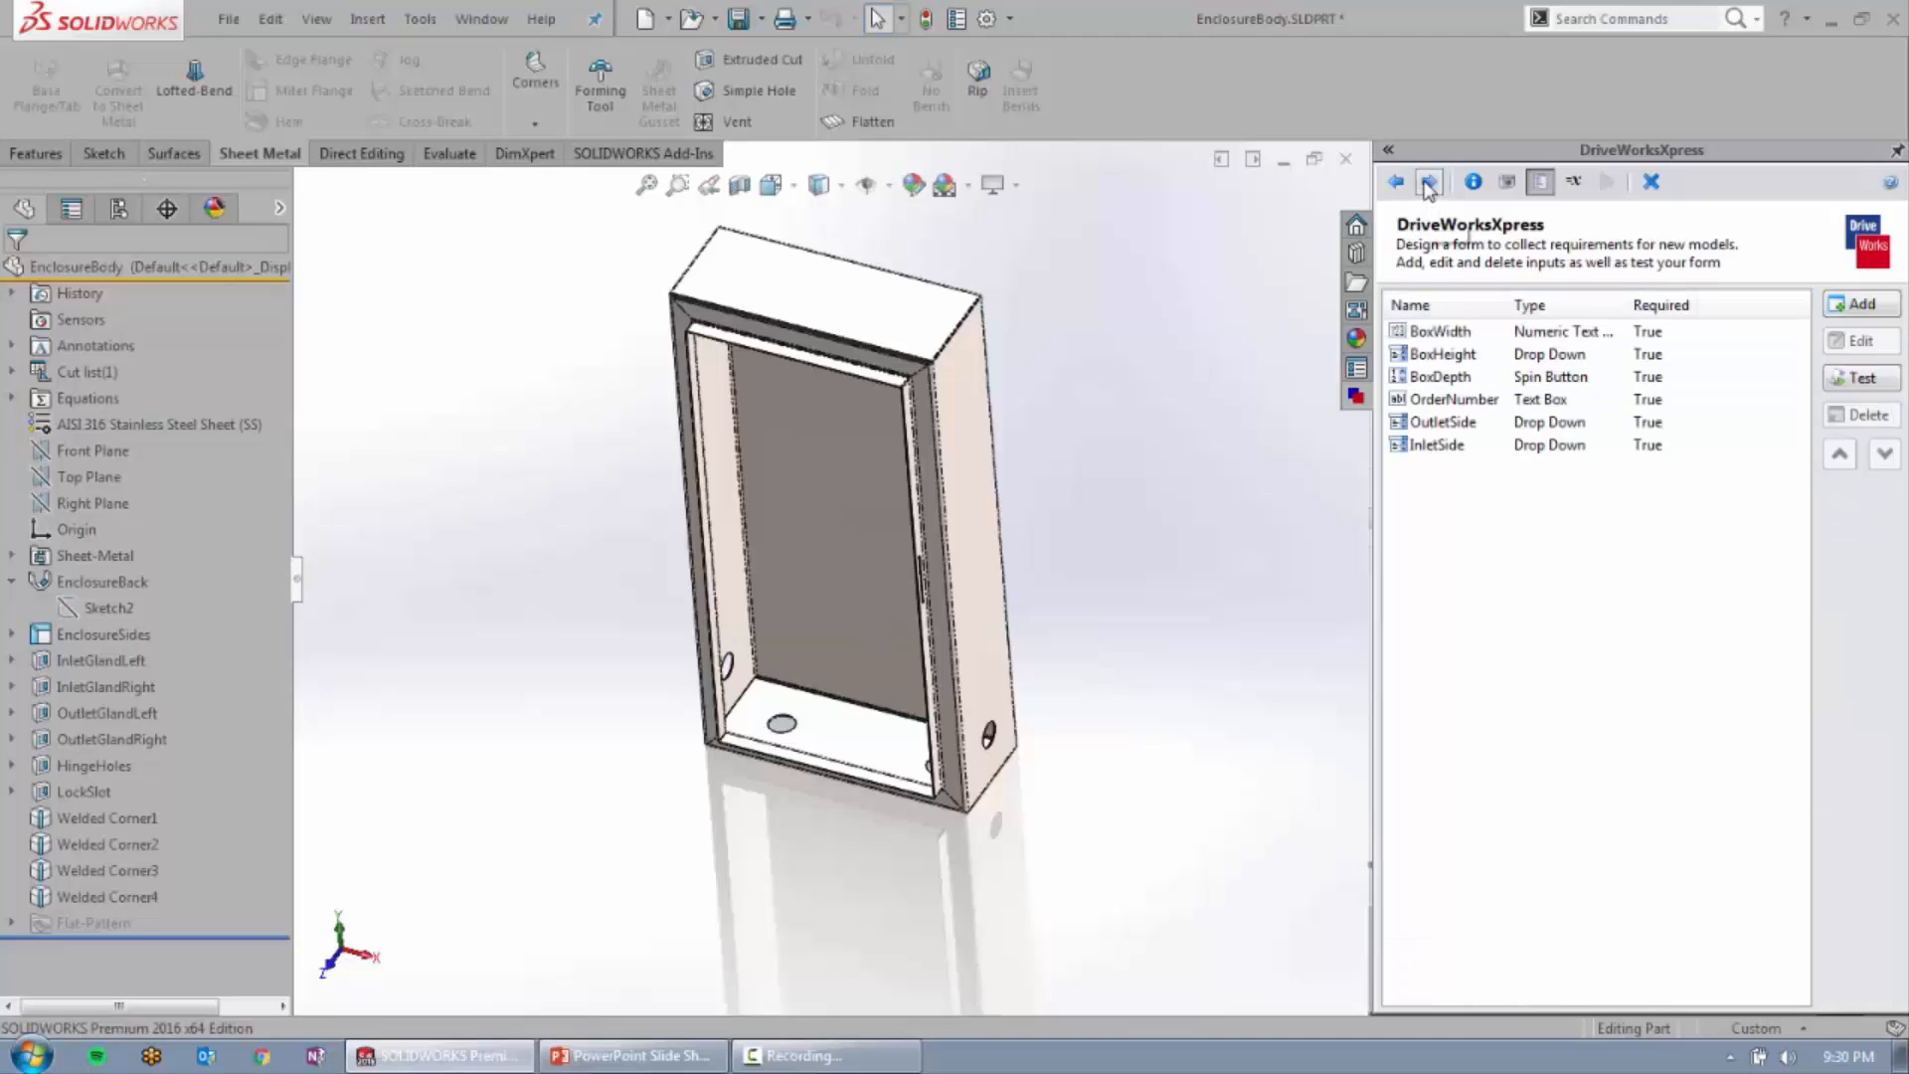
left_click(1454, 426)
left_click(1439, 447)
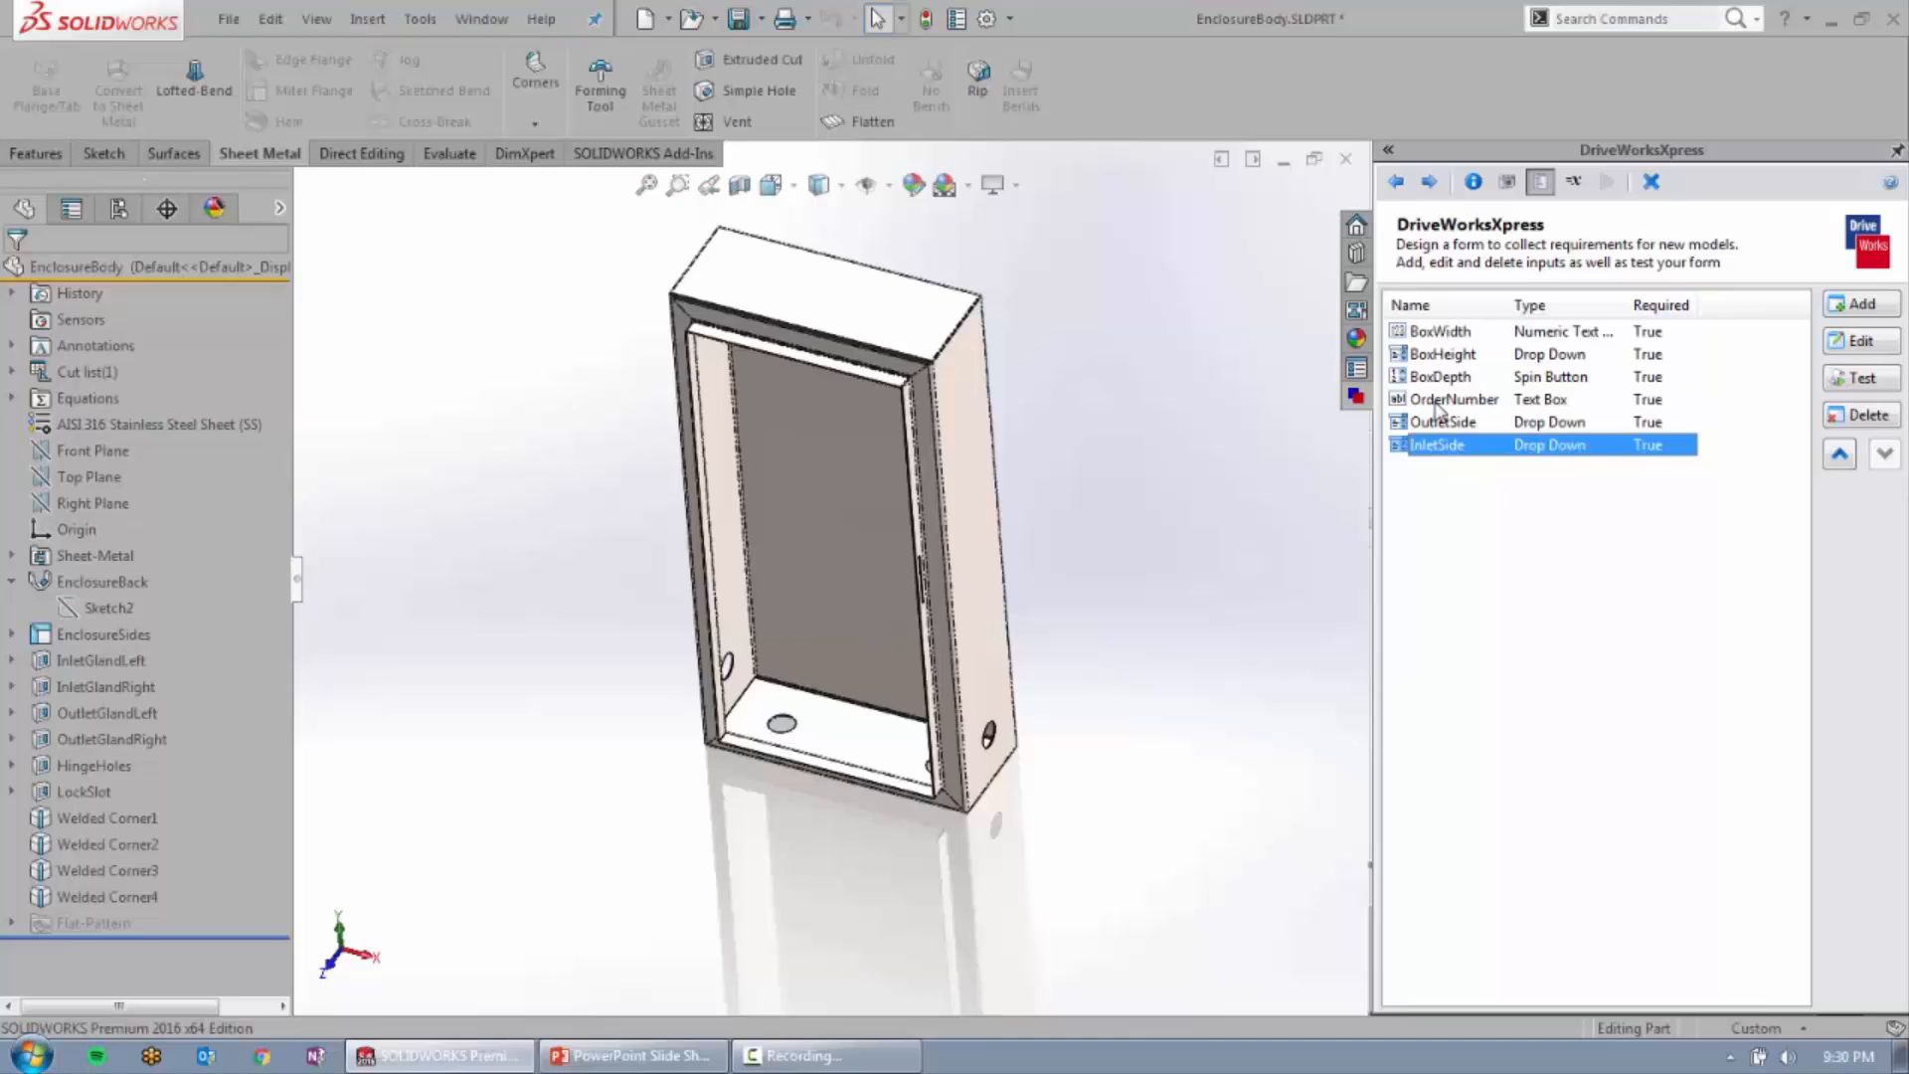
left_click(1438, 407)
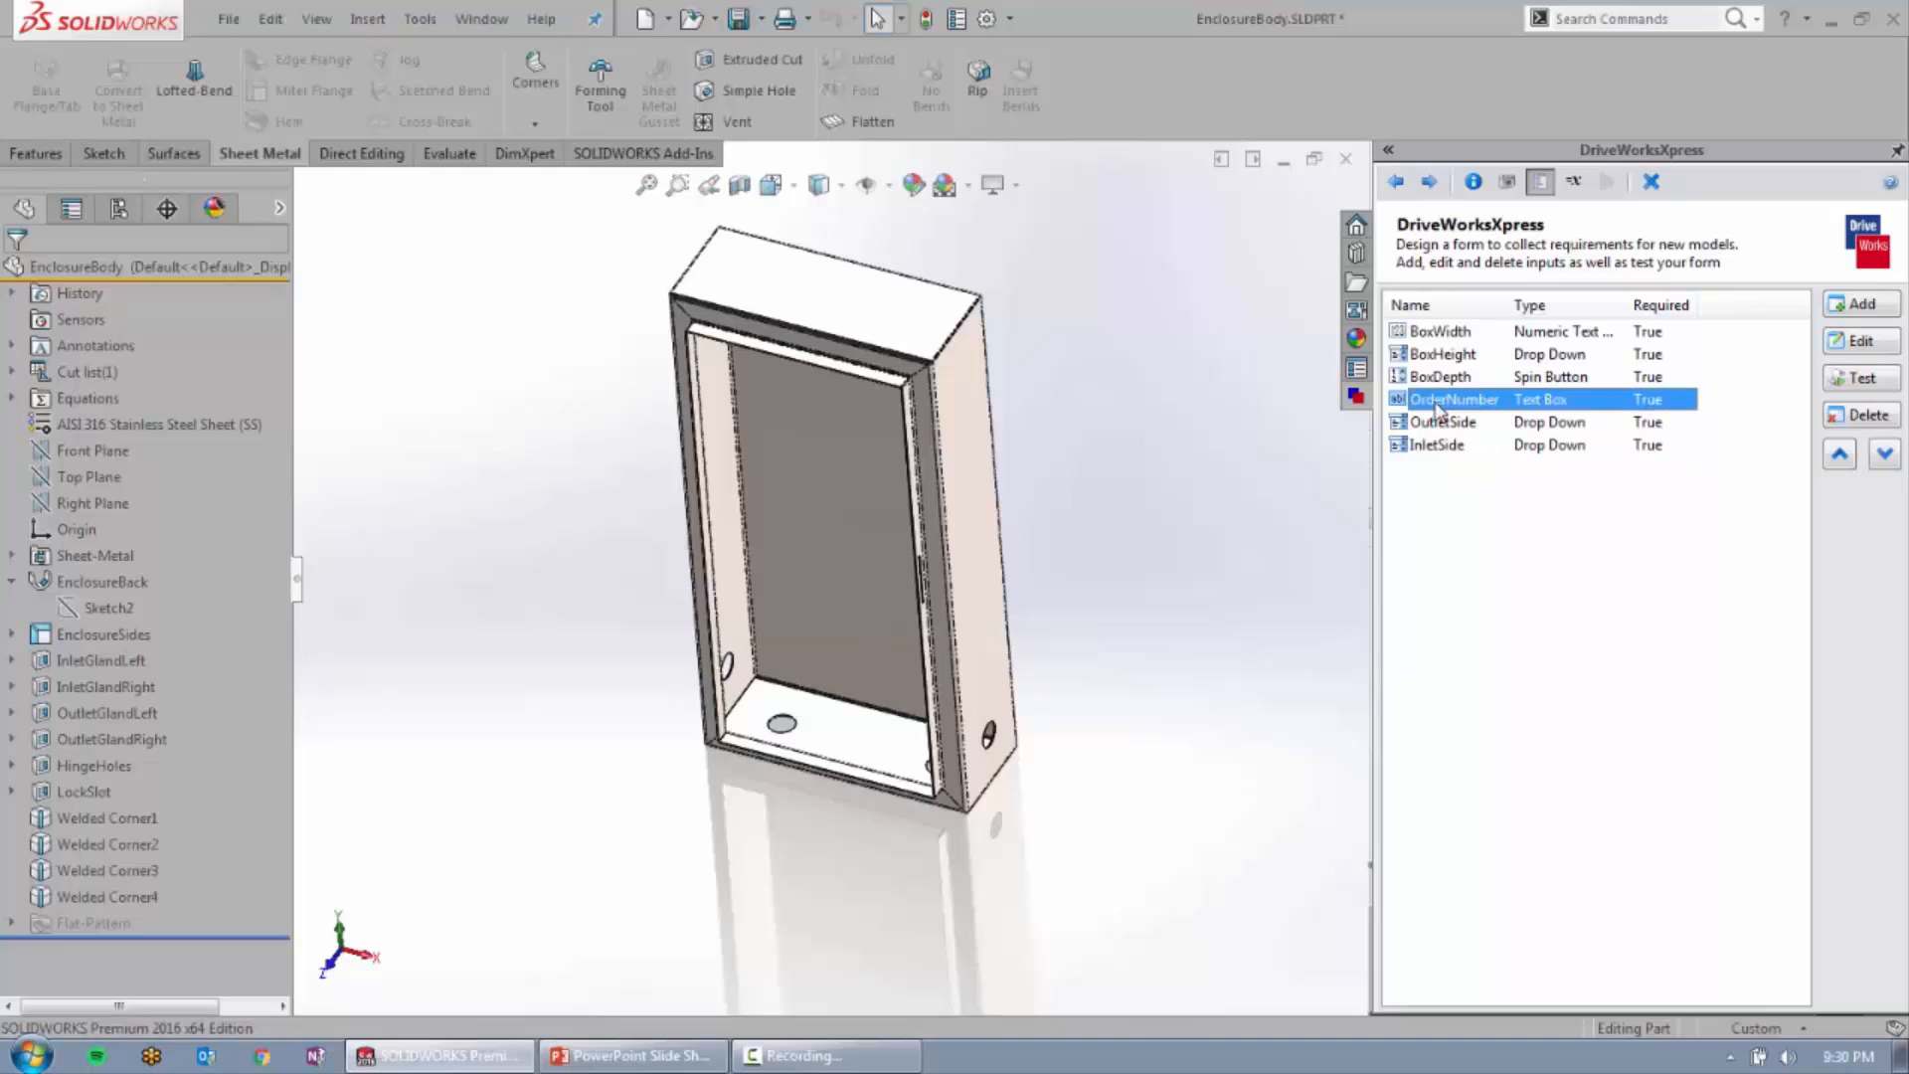
left_click(1426, 334)
left_click(1431, 356)
left_click(1433, 380)
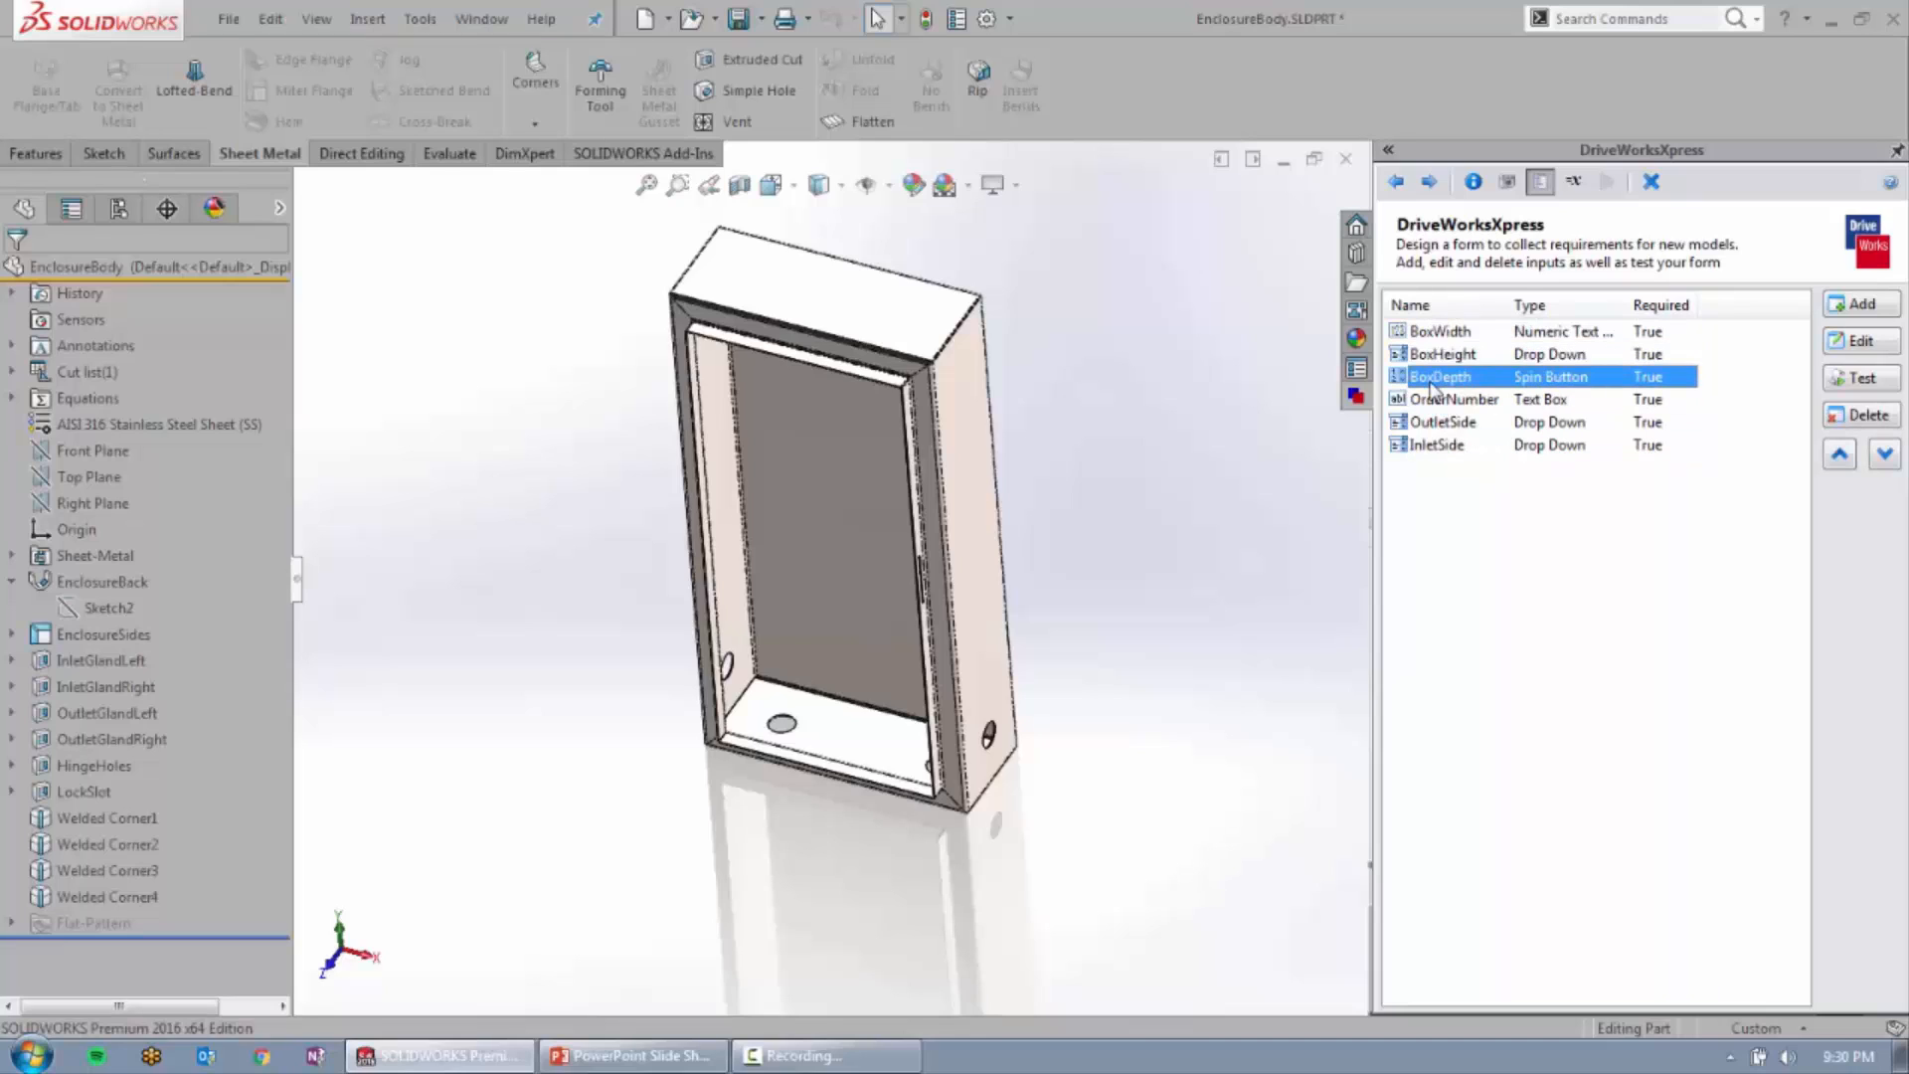
Step: Test the form with BoxWidth 400, BoxHeight 600 and BoxDepth 250
left_click(1861, 380)
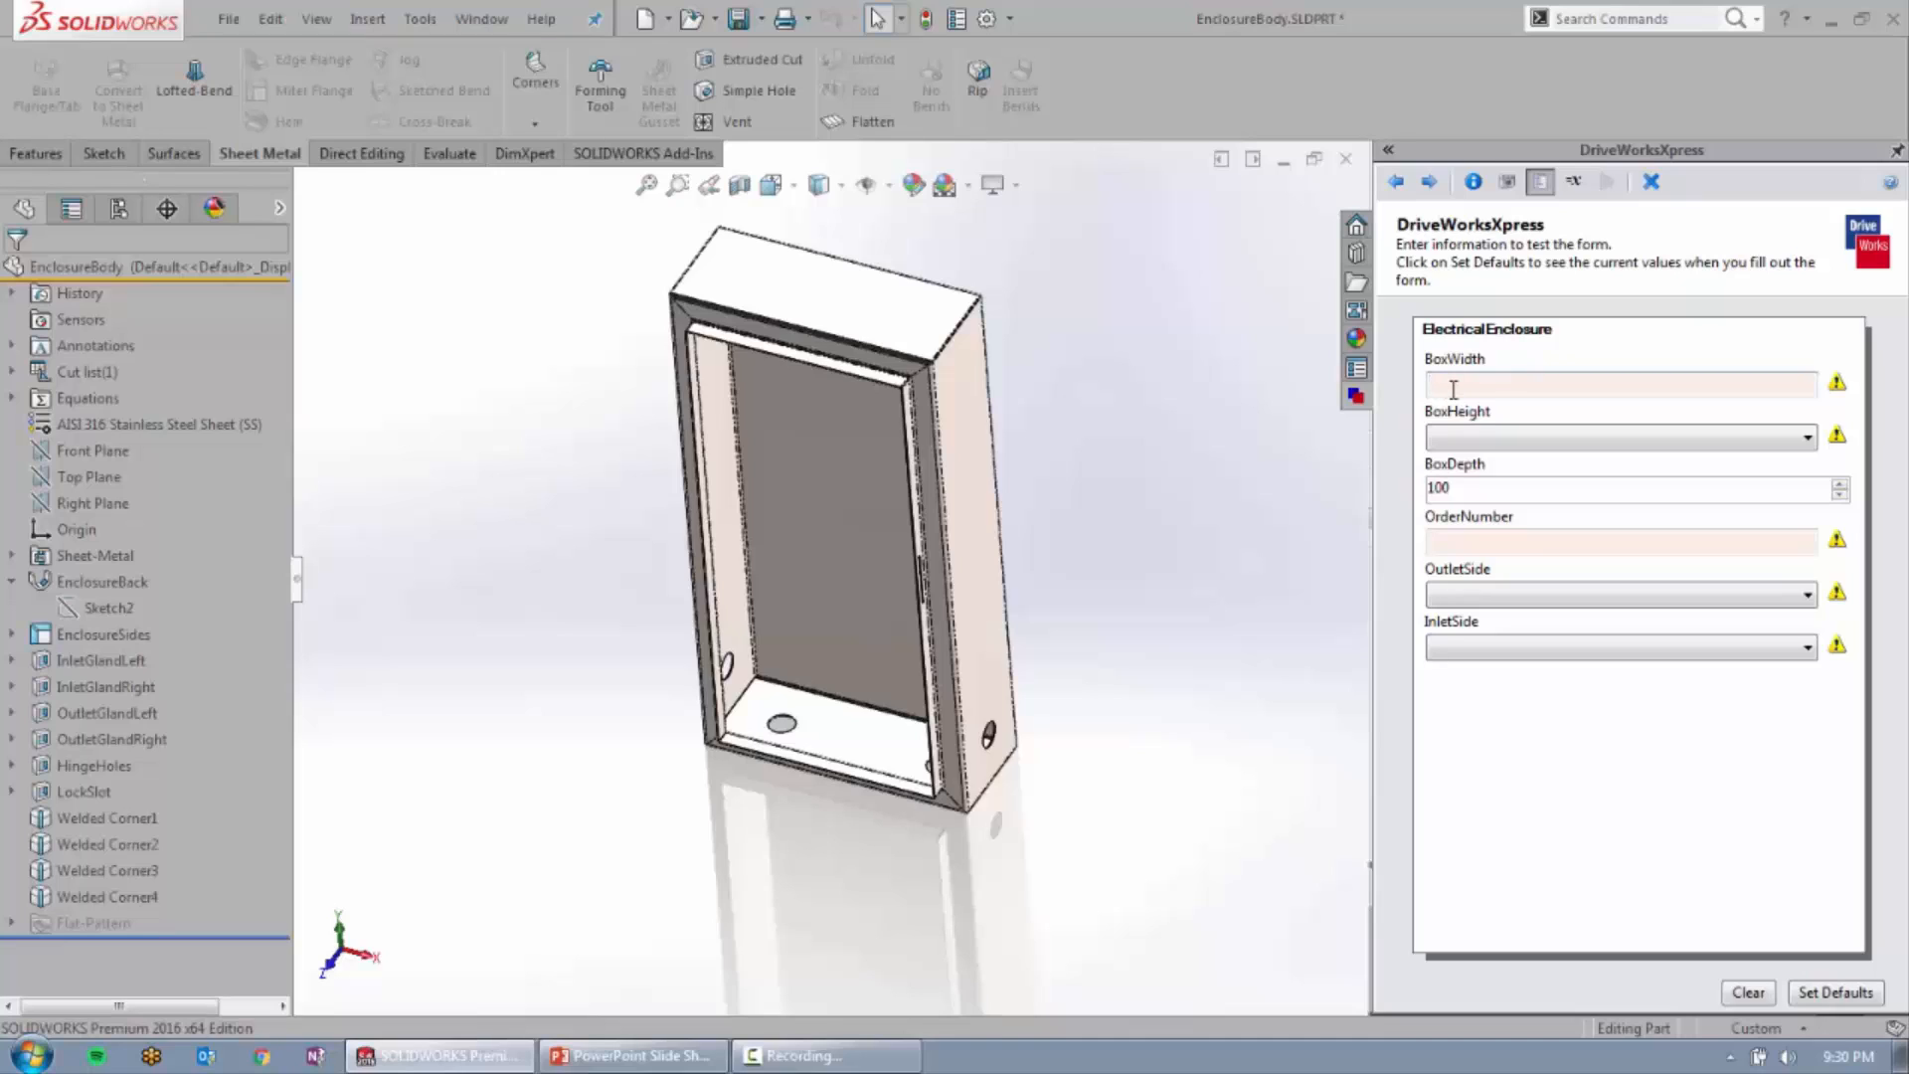
type("400")
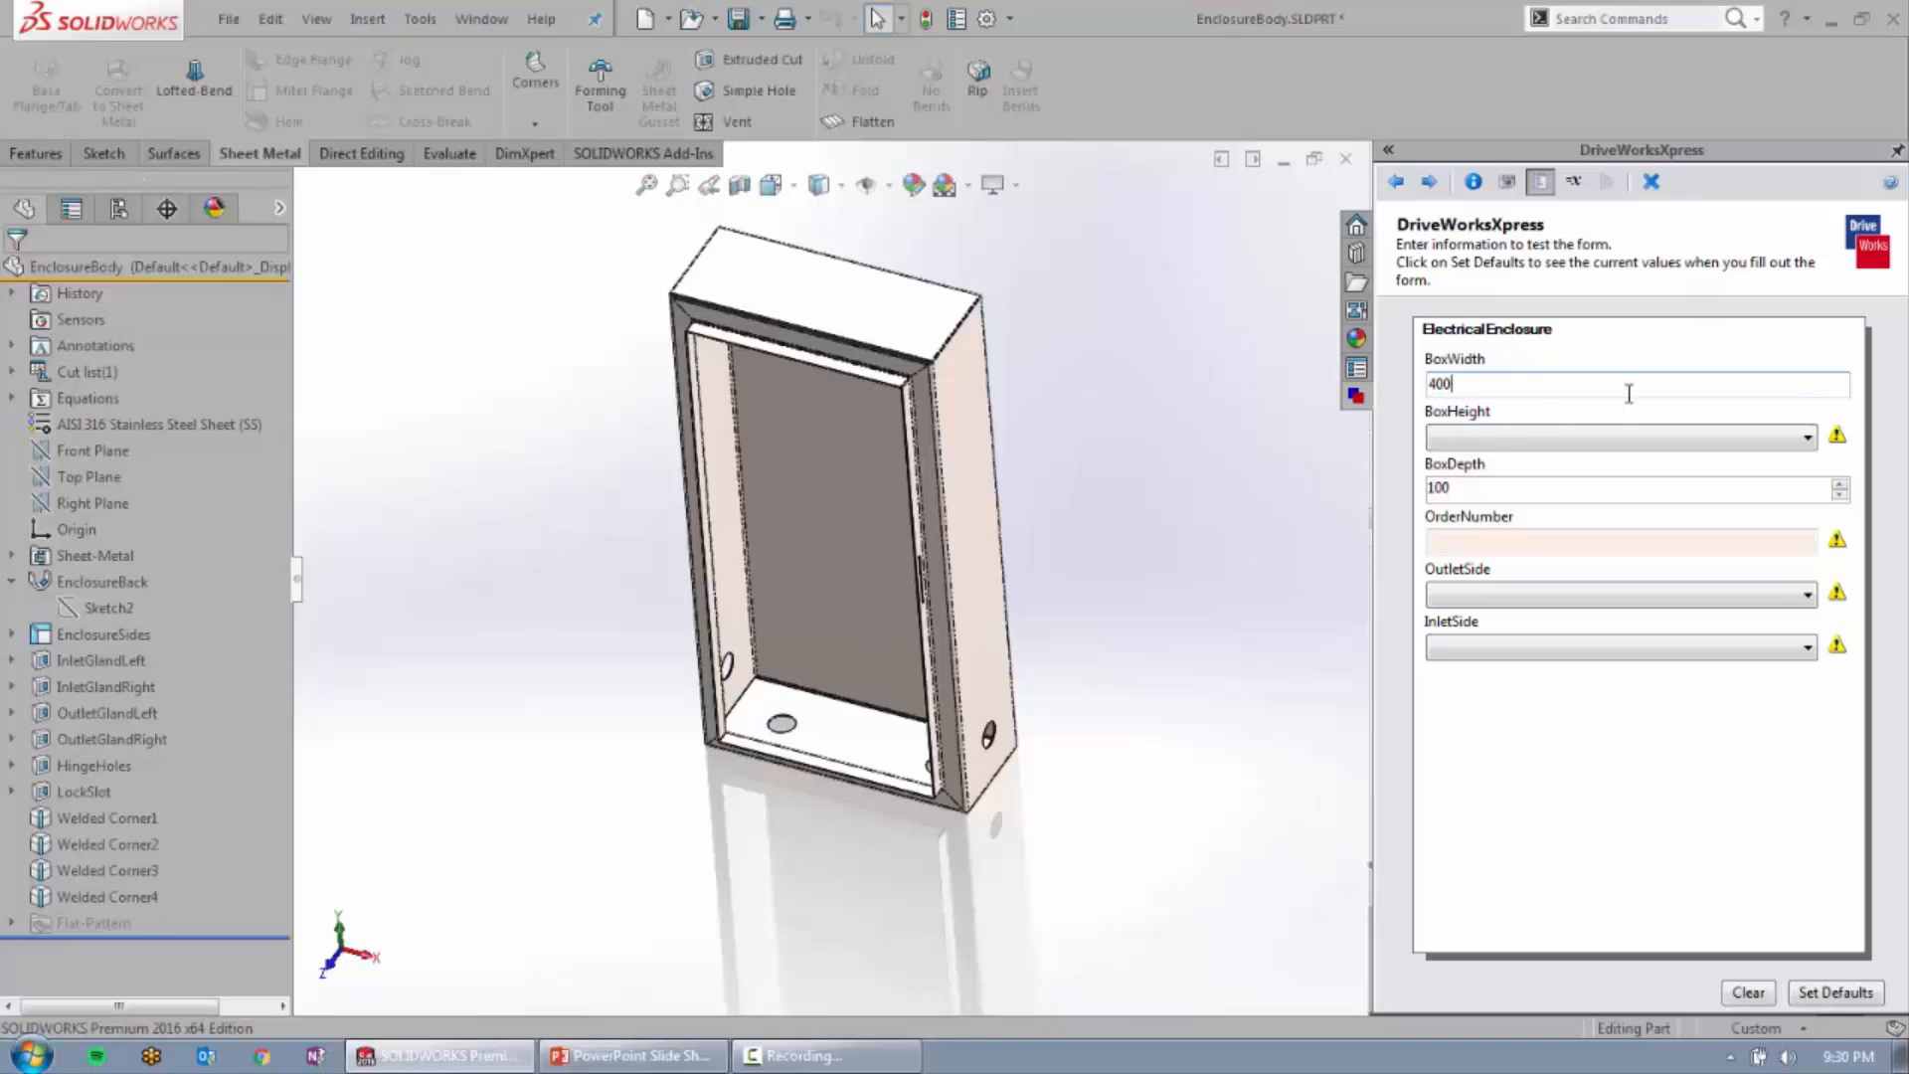
left_click(1560, 437)
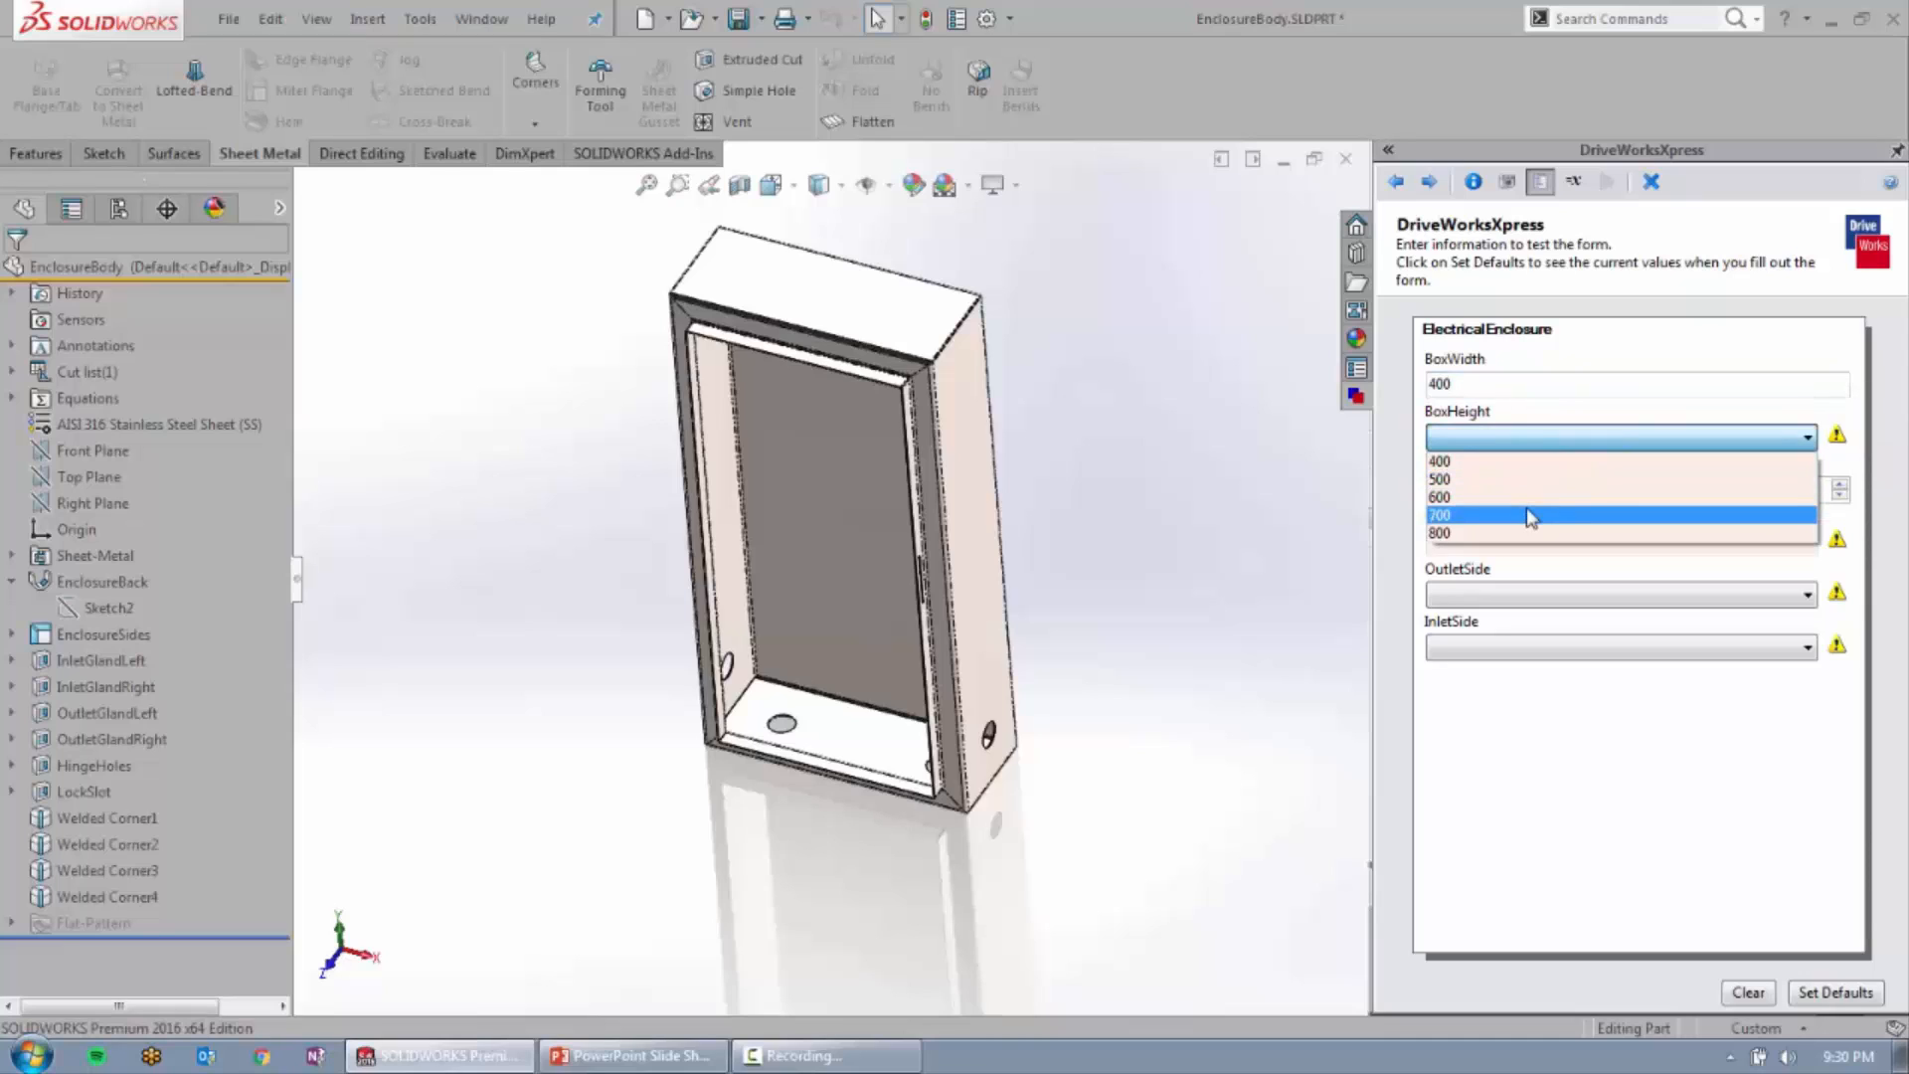
left_click(1524, 497)
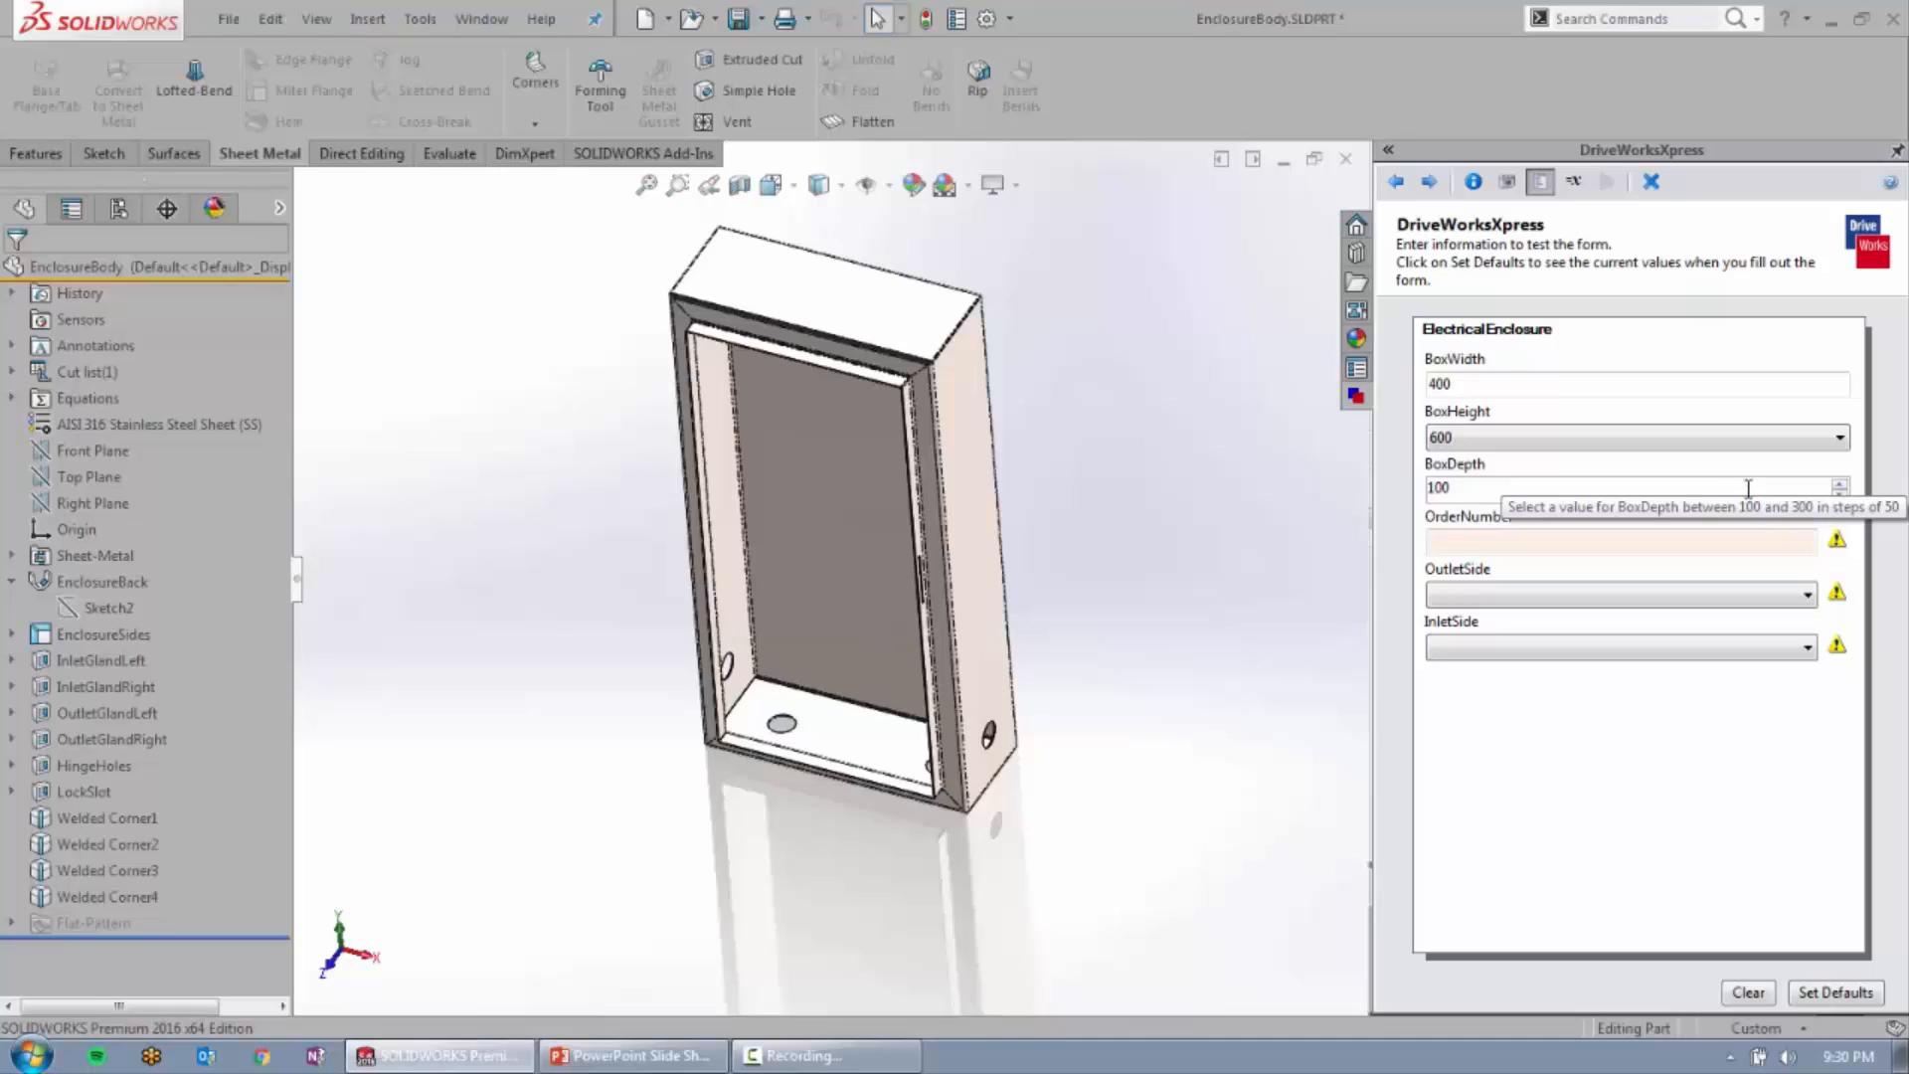
left_click(1839, 483)
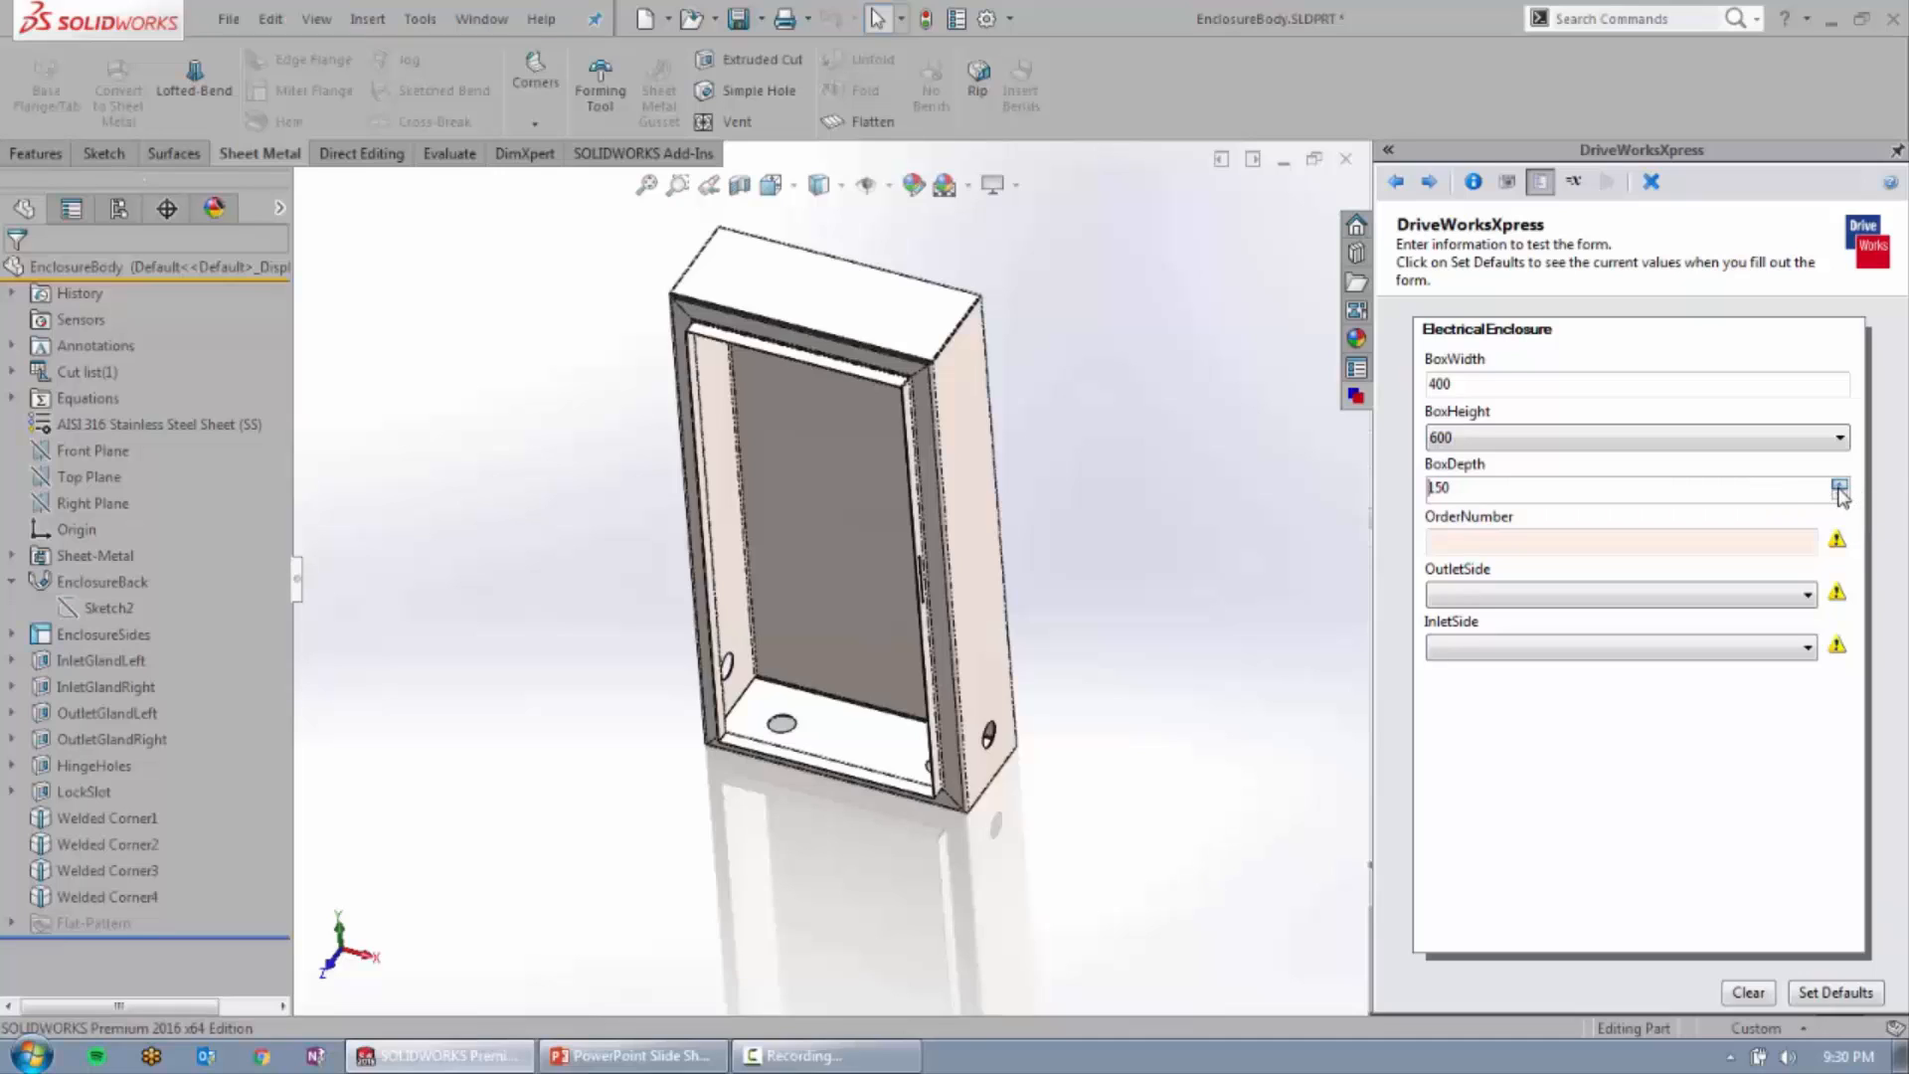
left_click(1840, 483)
Step: Enter a short test order number in the OrderNumber input of the test form
left_click(1508, 543)
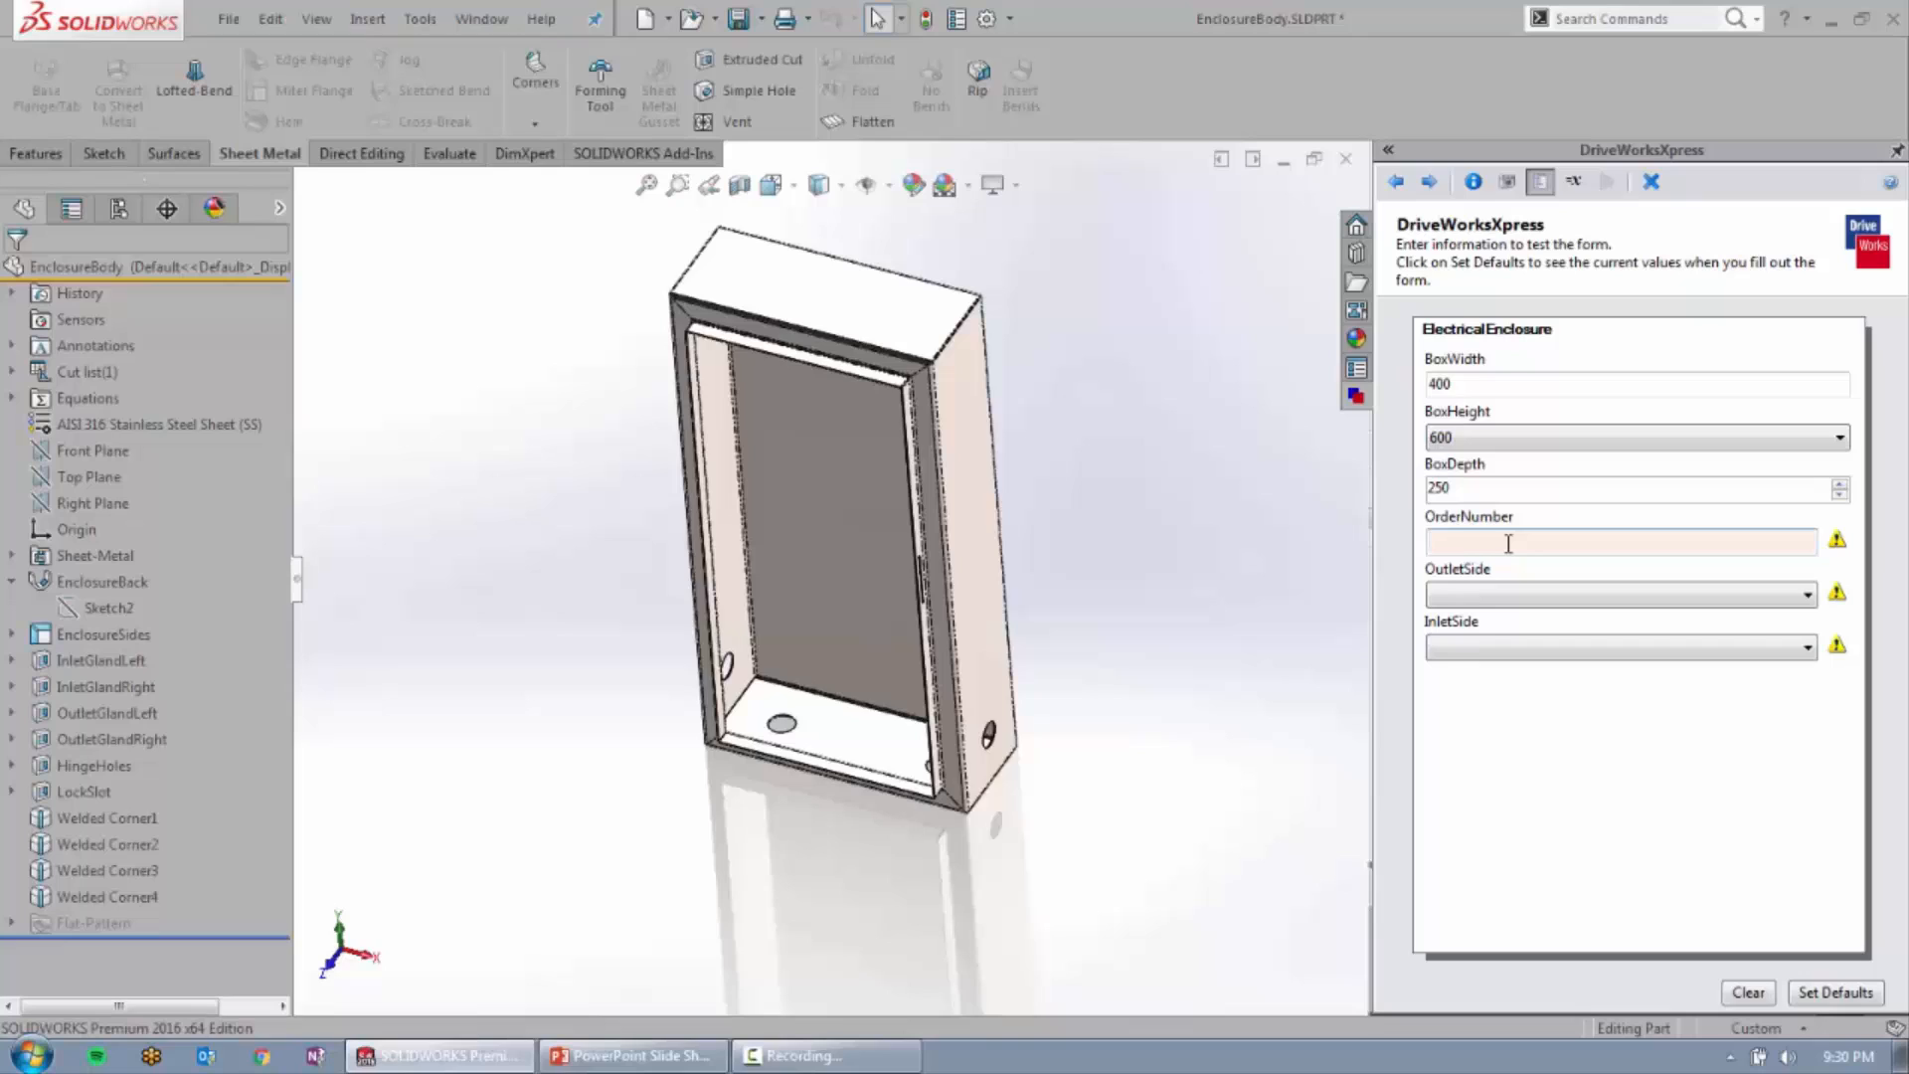
type("Lunch")
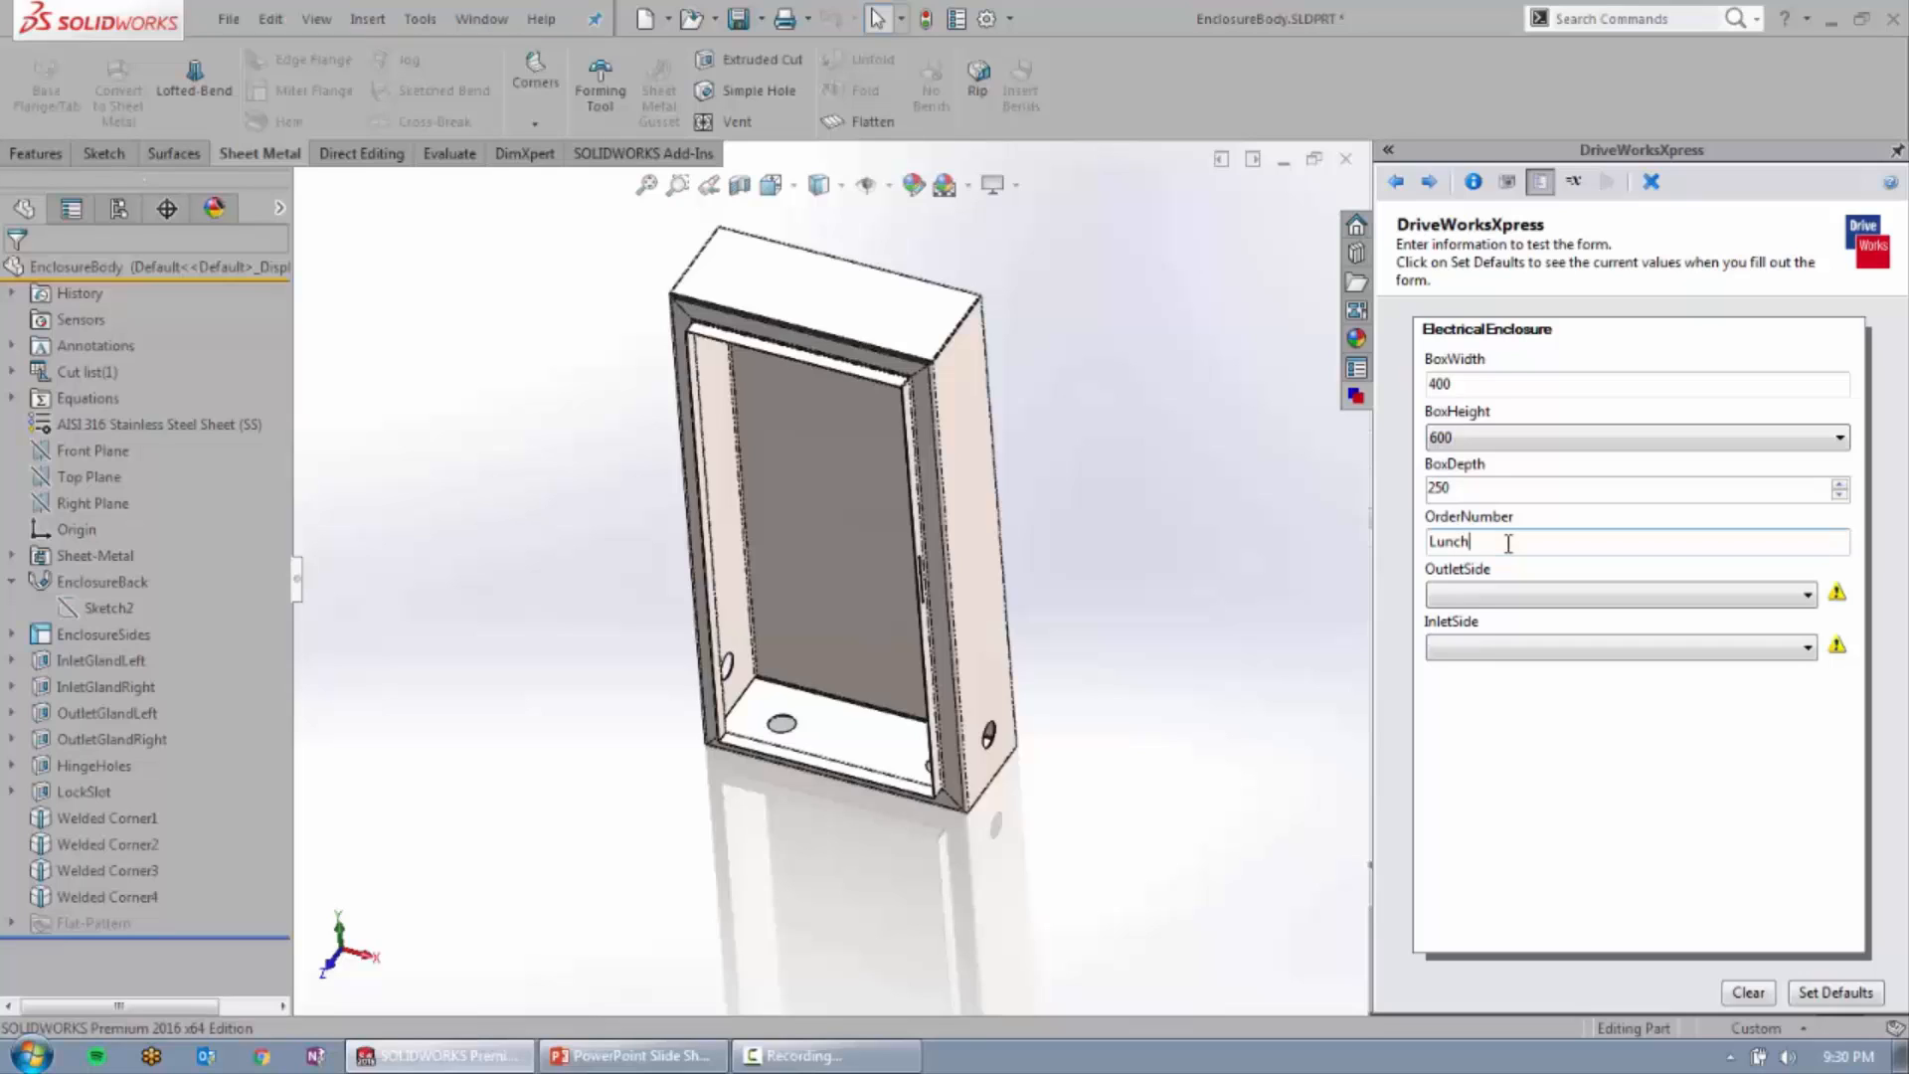
key("BackSpace")
key("BackSpace")
key("BackSpace")
key("BackSpace")
key("BackSpace")
key("BackSpace")
Step: Choose Left for OutletSide and Right for InletSide, then store the test values as the form defaults
left_click(1585, 596)
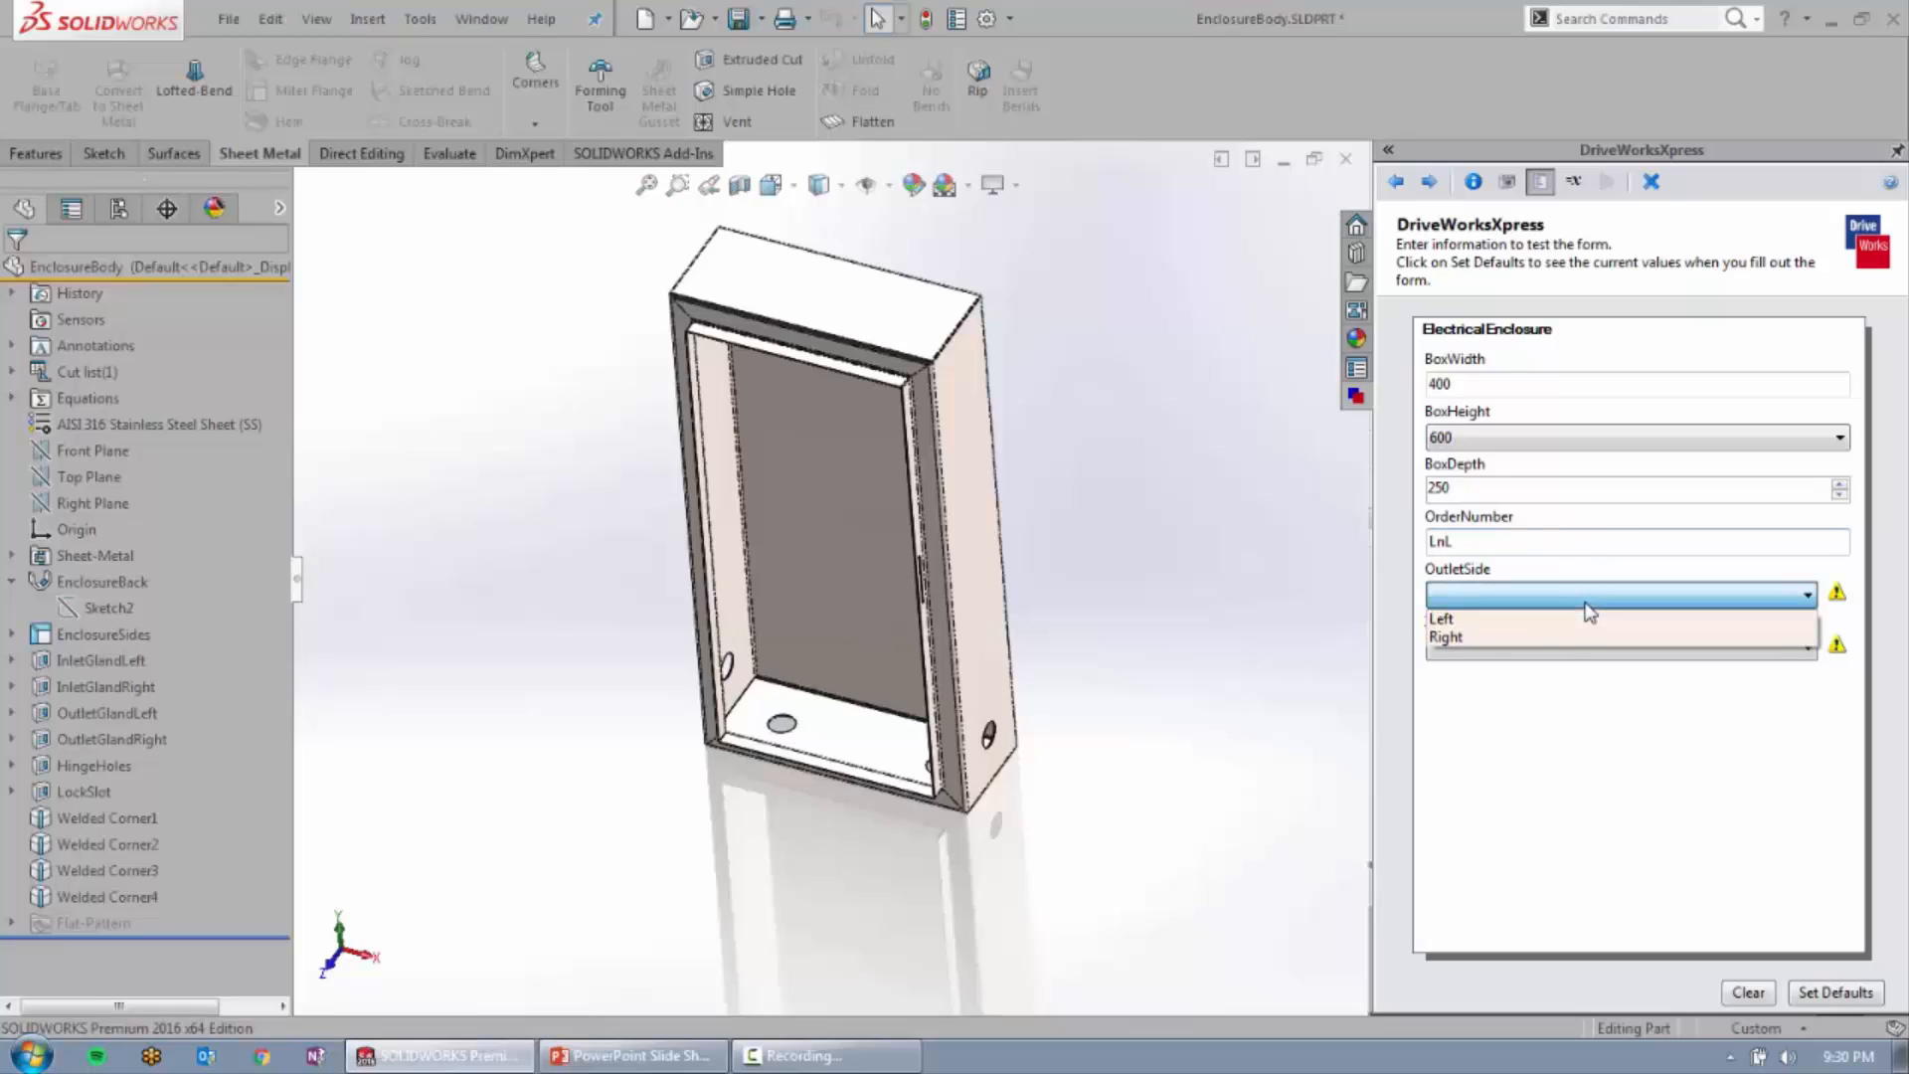
left_click(1559, 619)
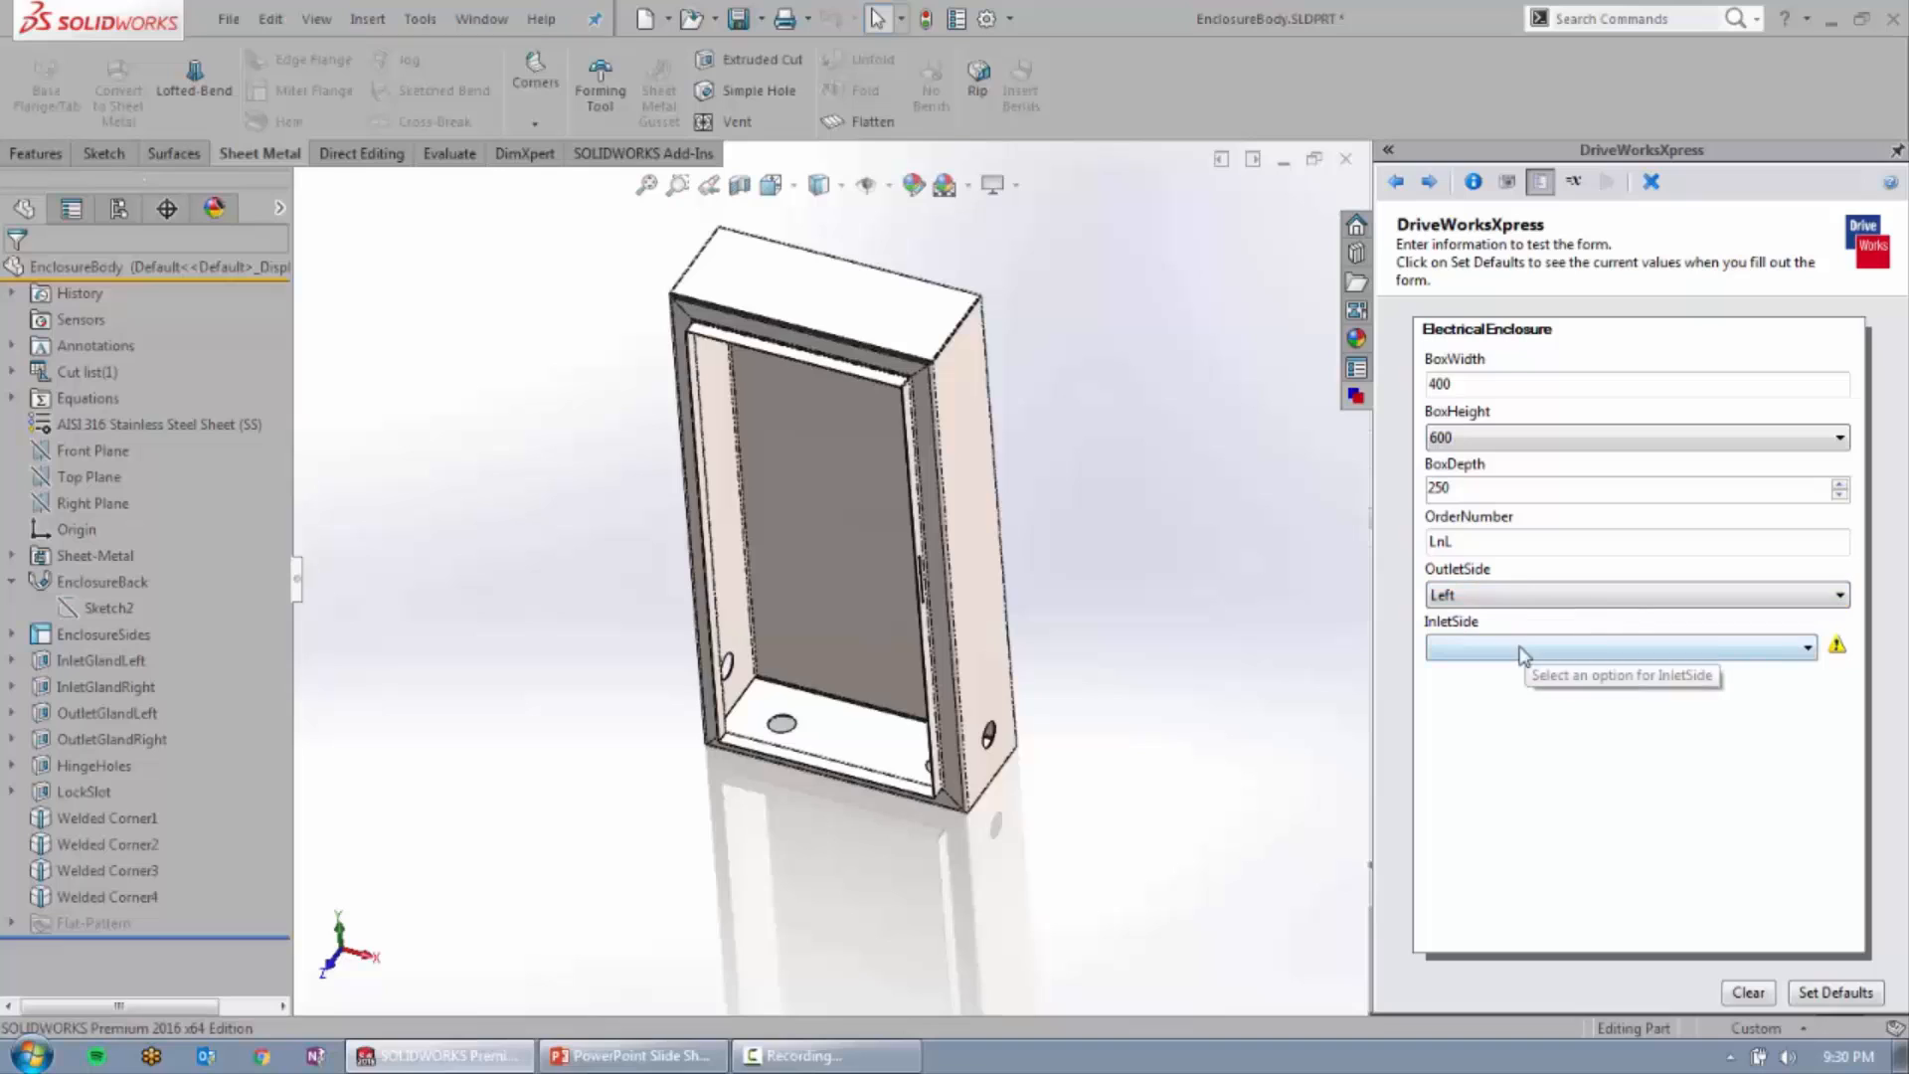
left_click(1521, 647)
left_click(1531, 690)
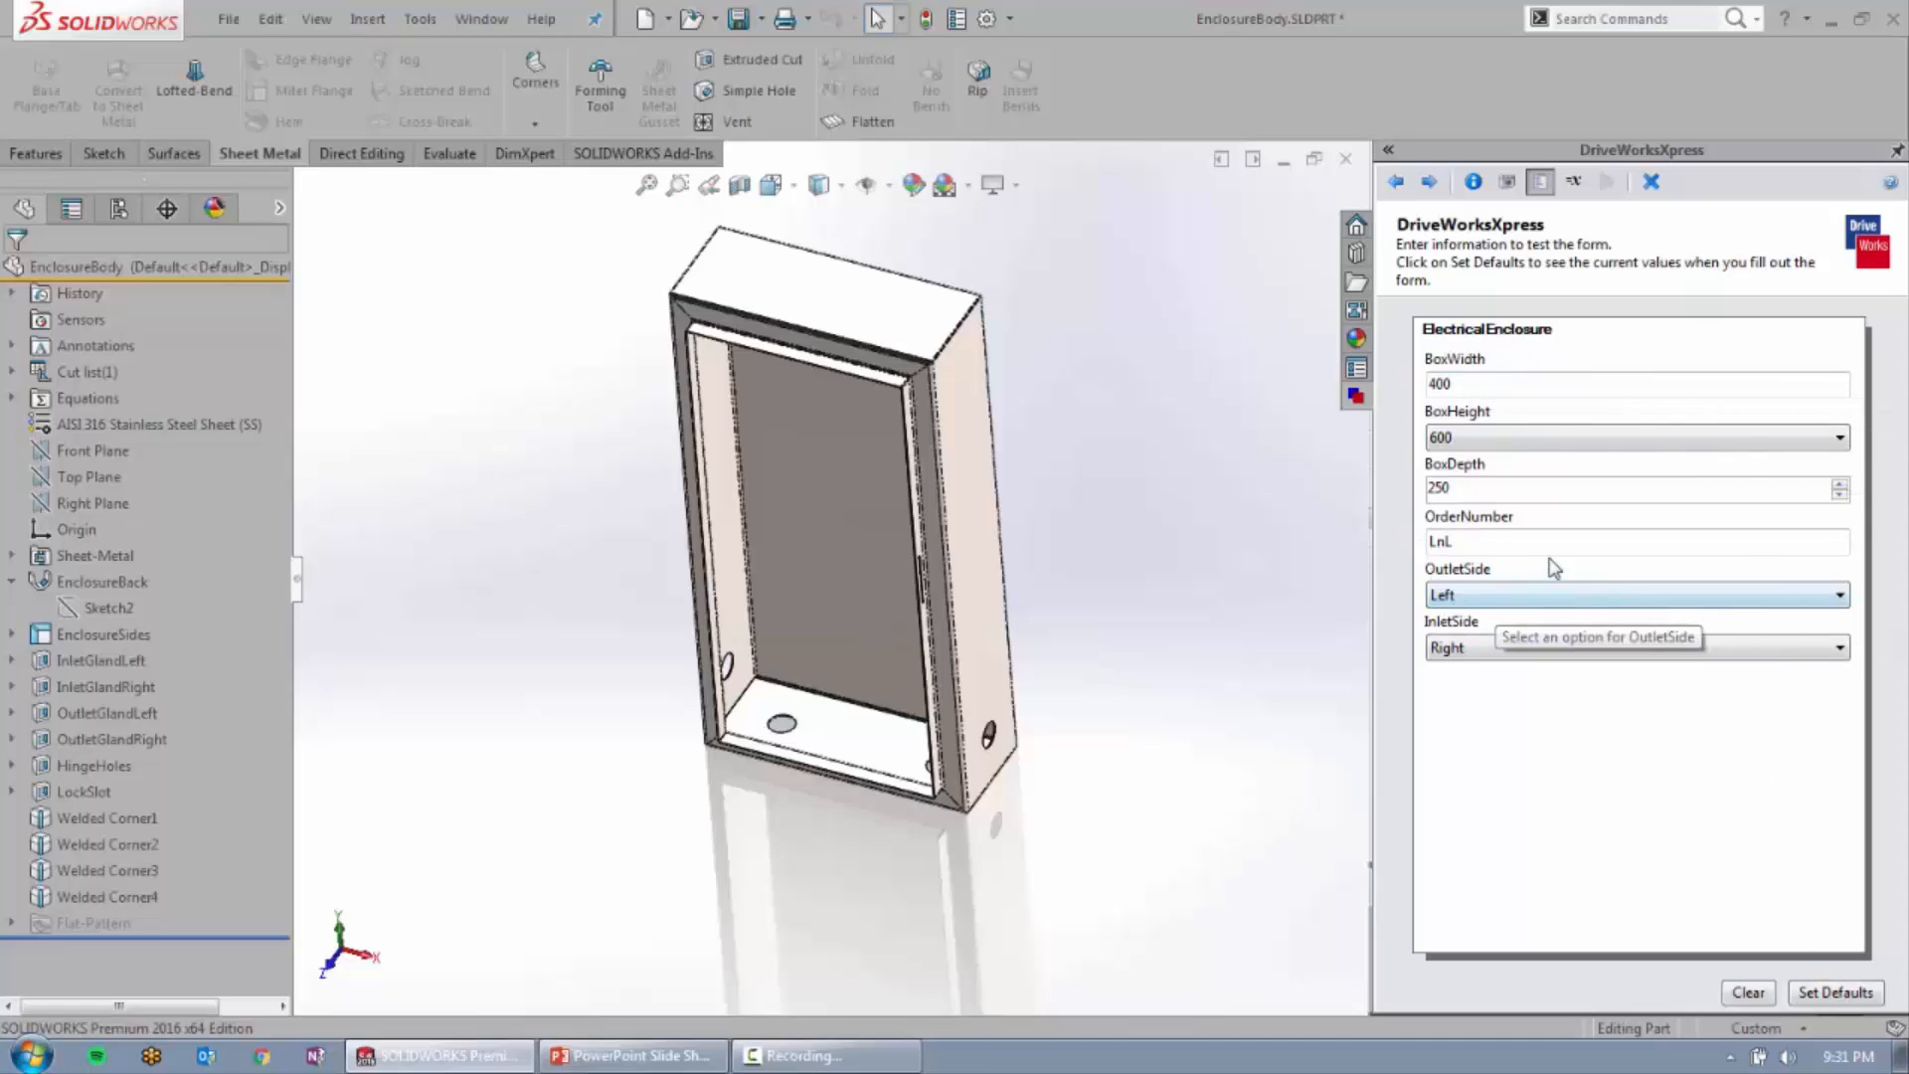
left_click(1844, 997)
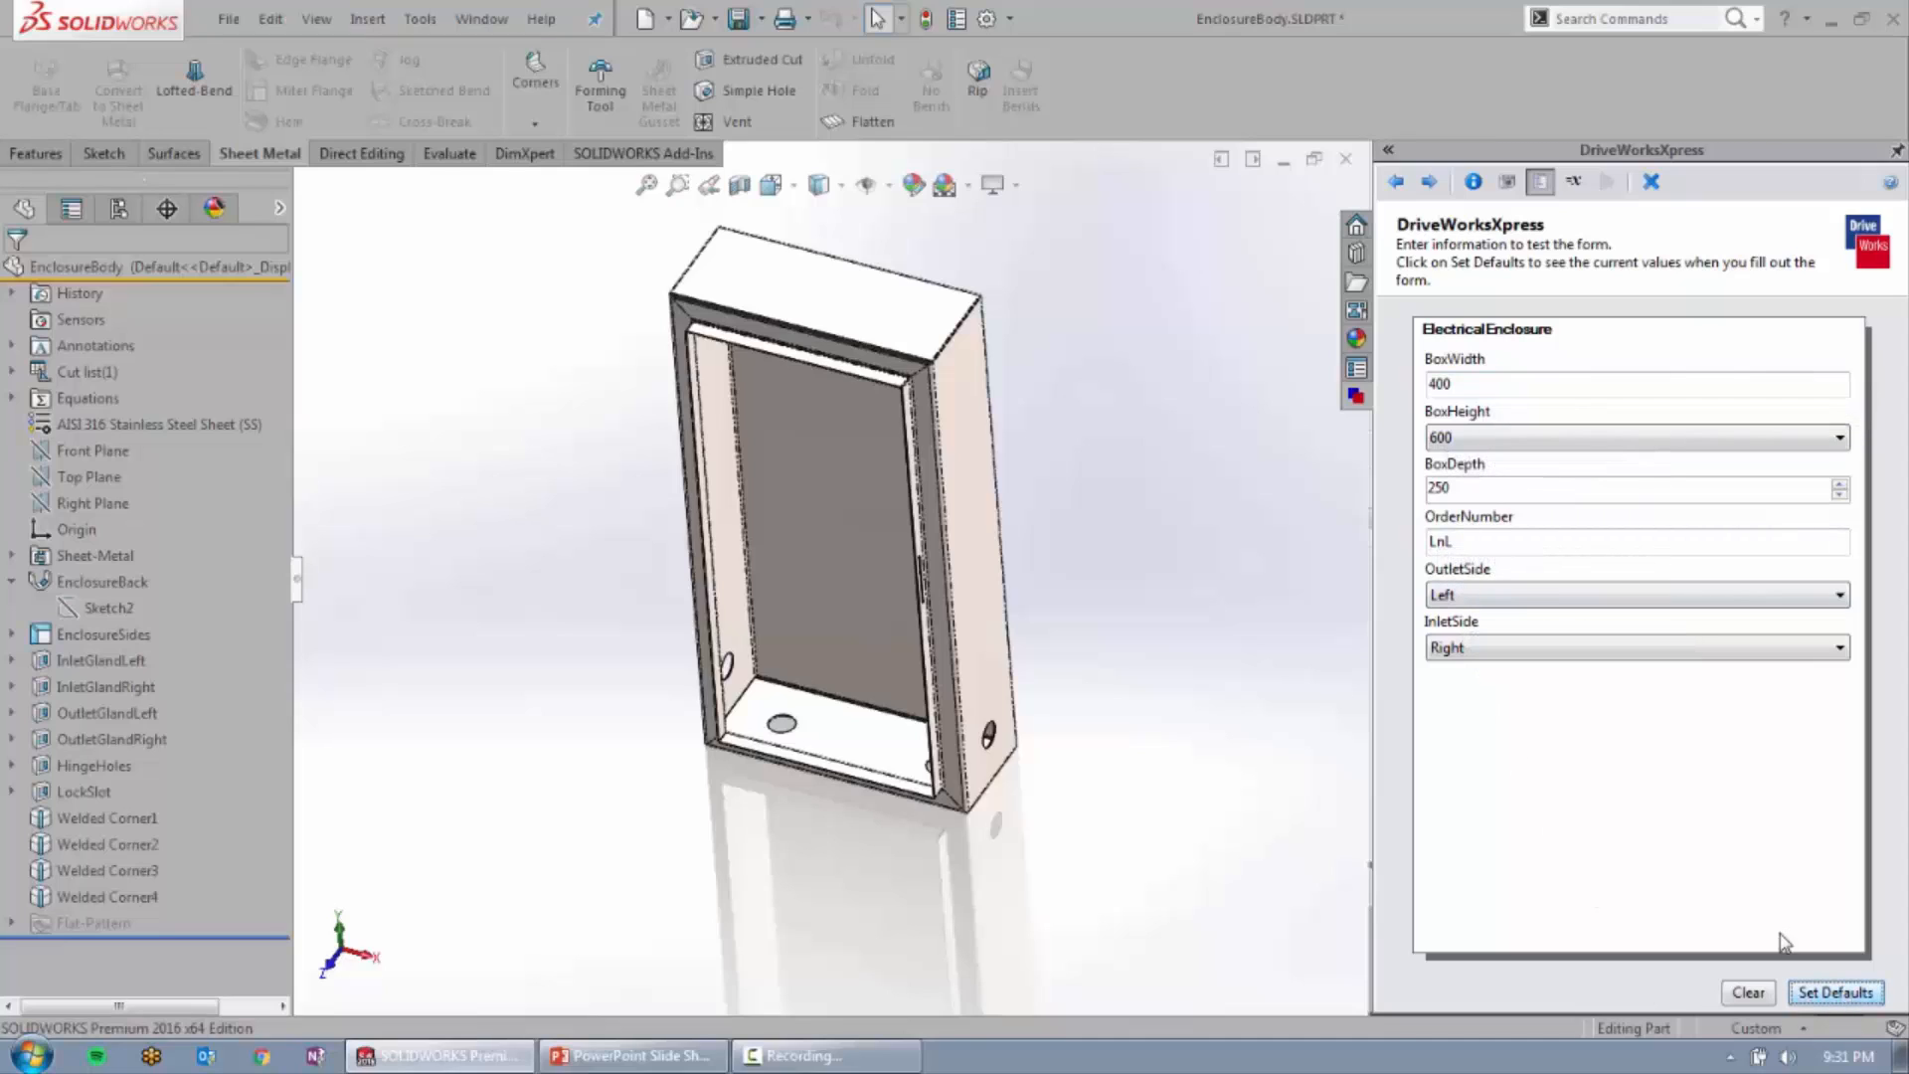
left_click(1429, 182)
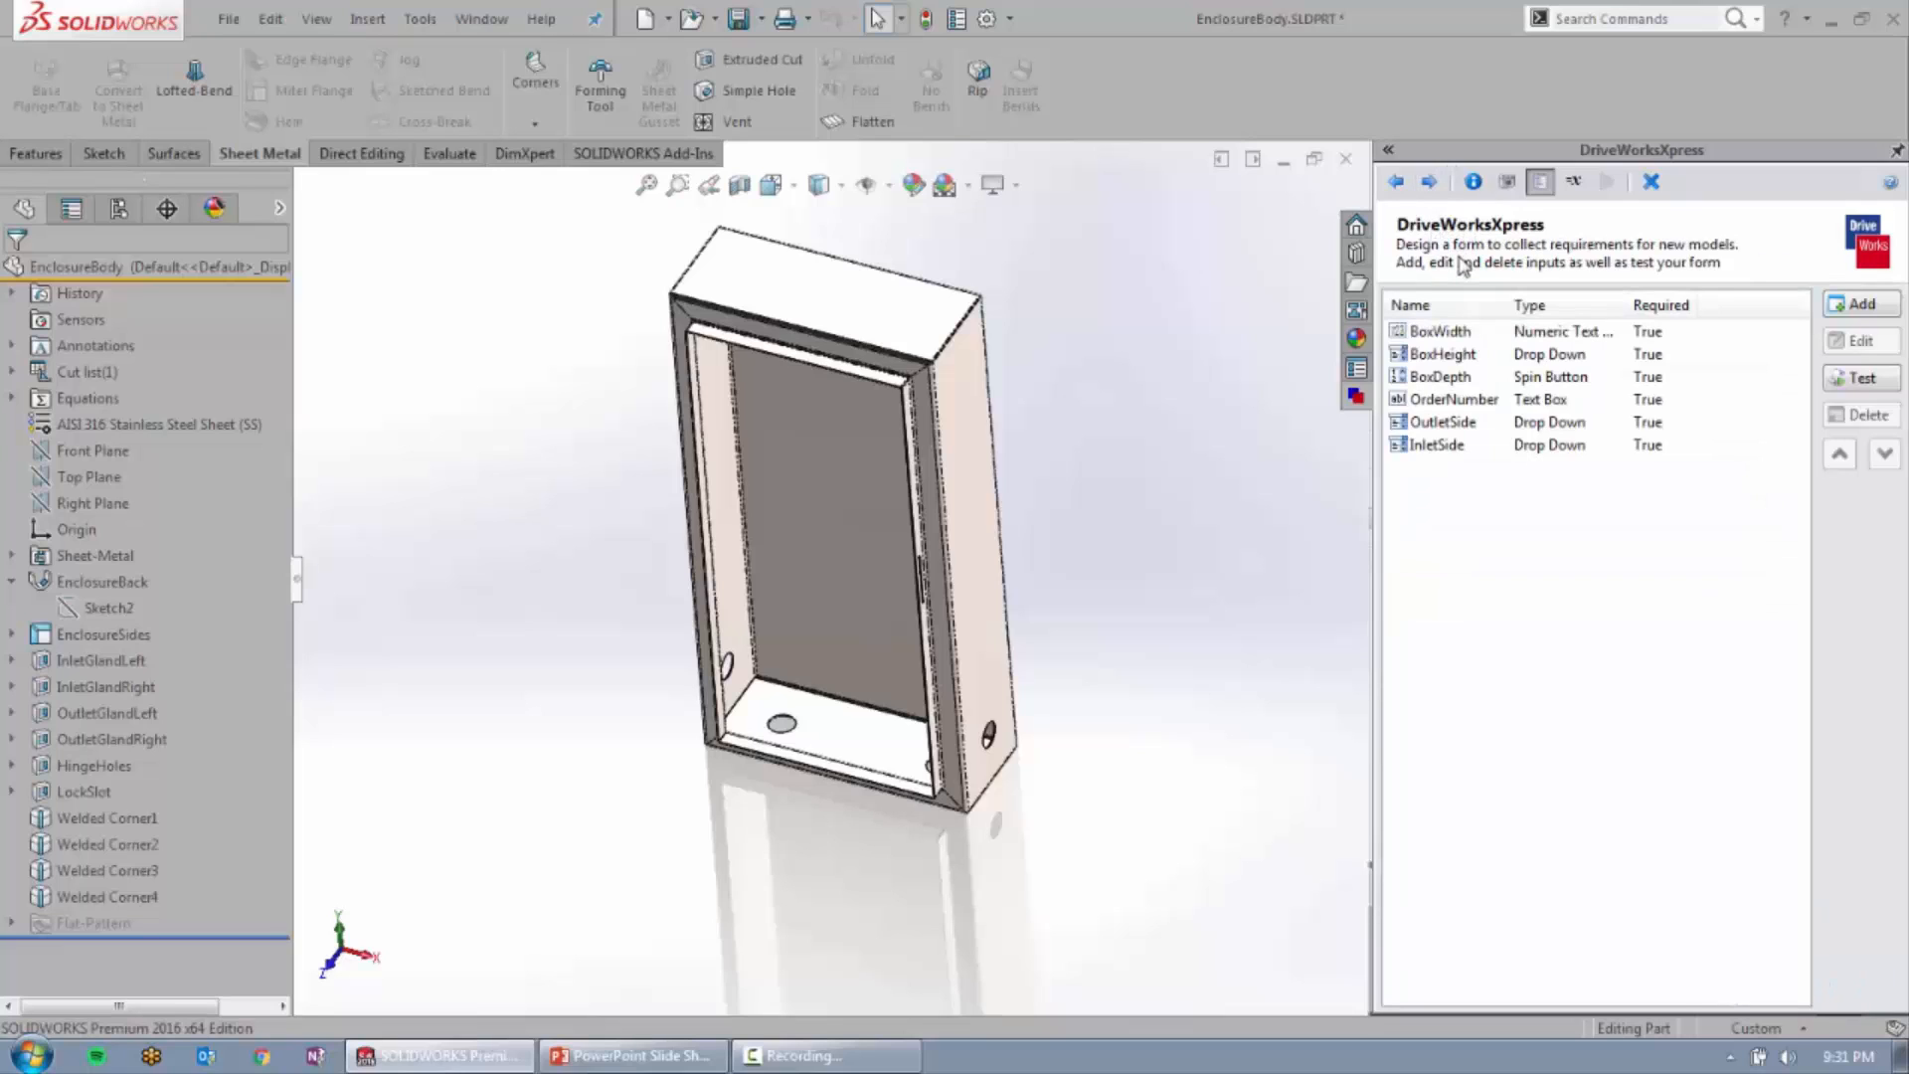
Step: Switch to the PowerPoint slide show, advance to the Creating Rules slide, and return to SOLIDWORKS
left_click(627, 1055)
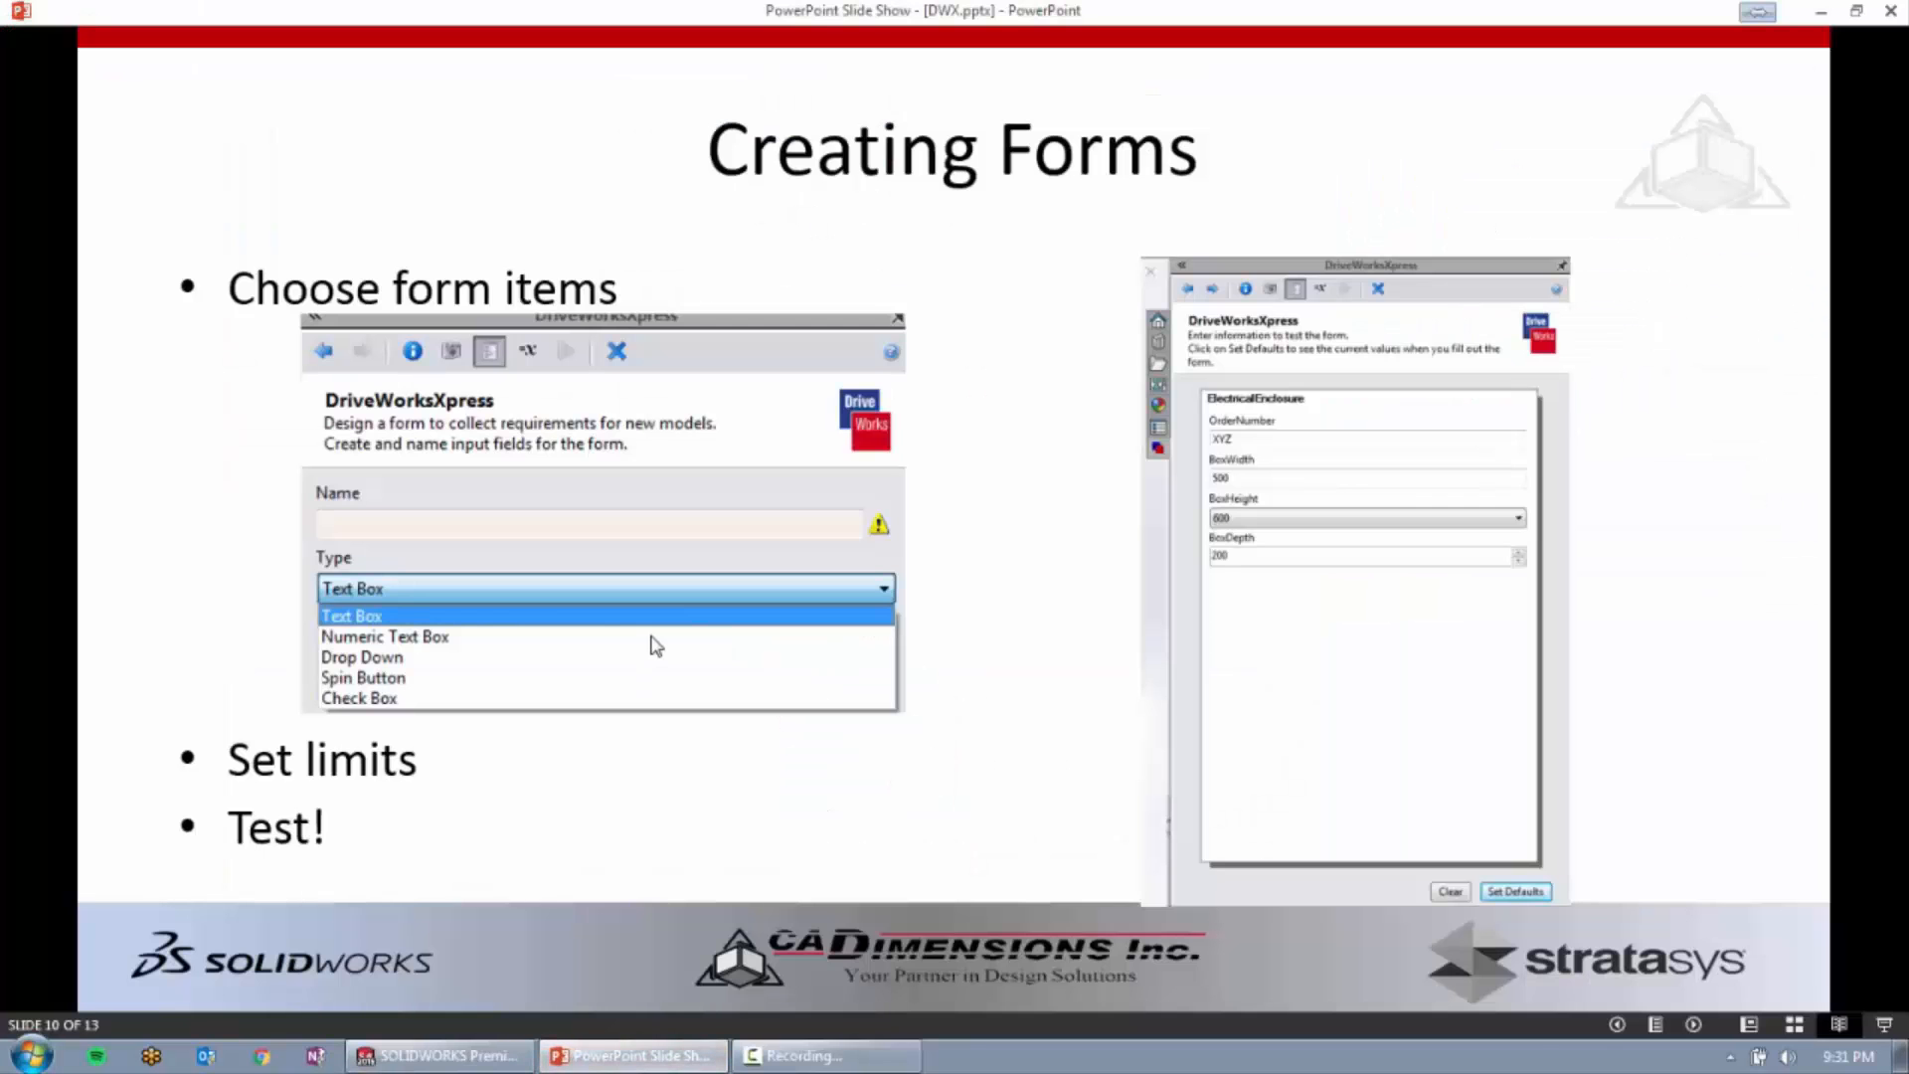
left_click(655, 647)
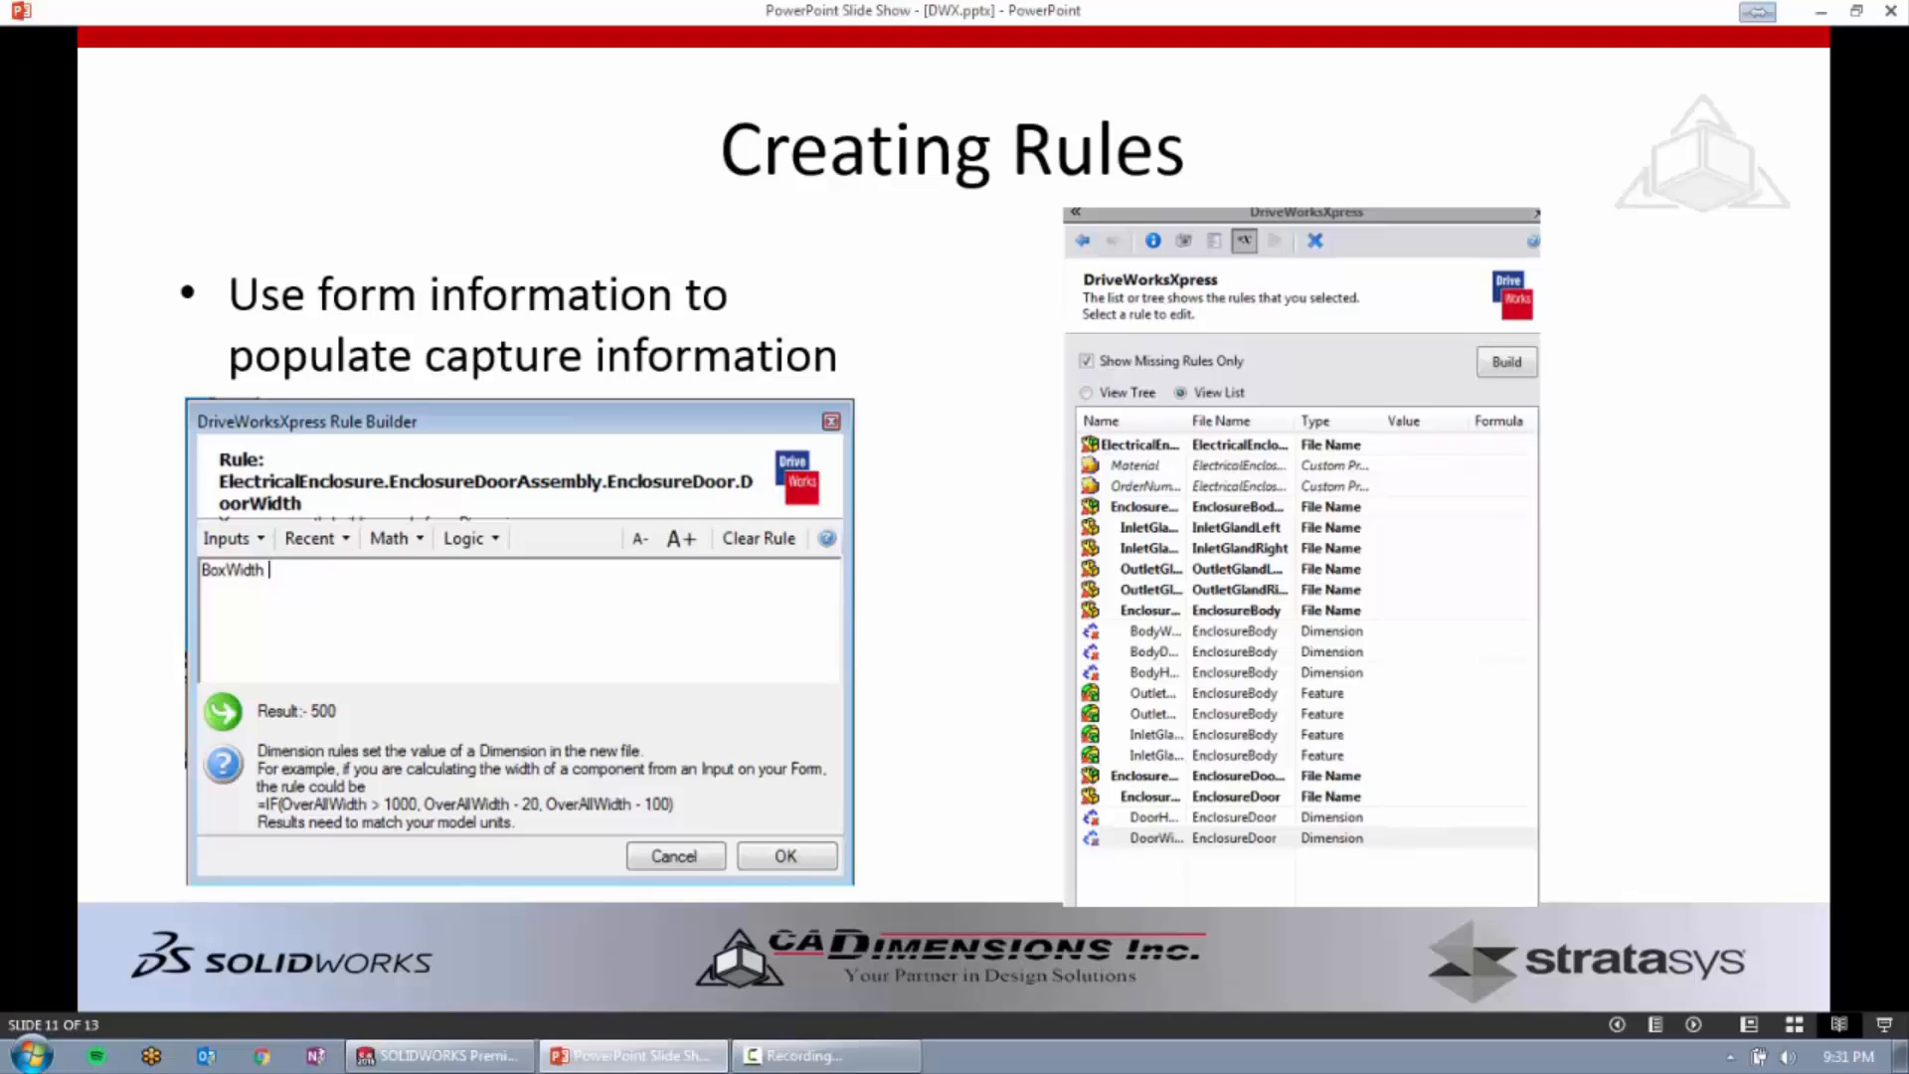
left_click(437, 1055)
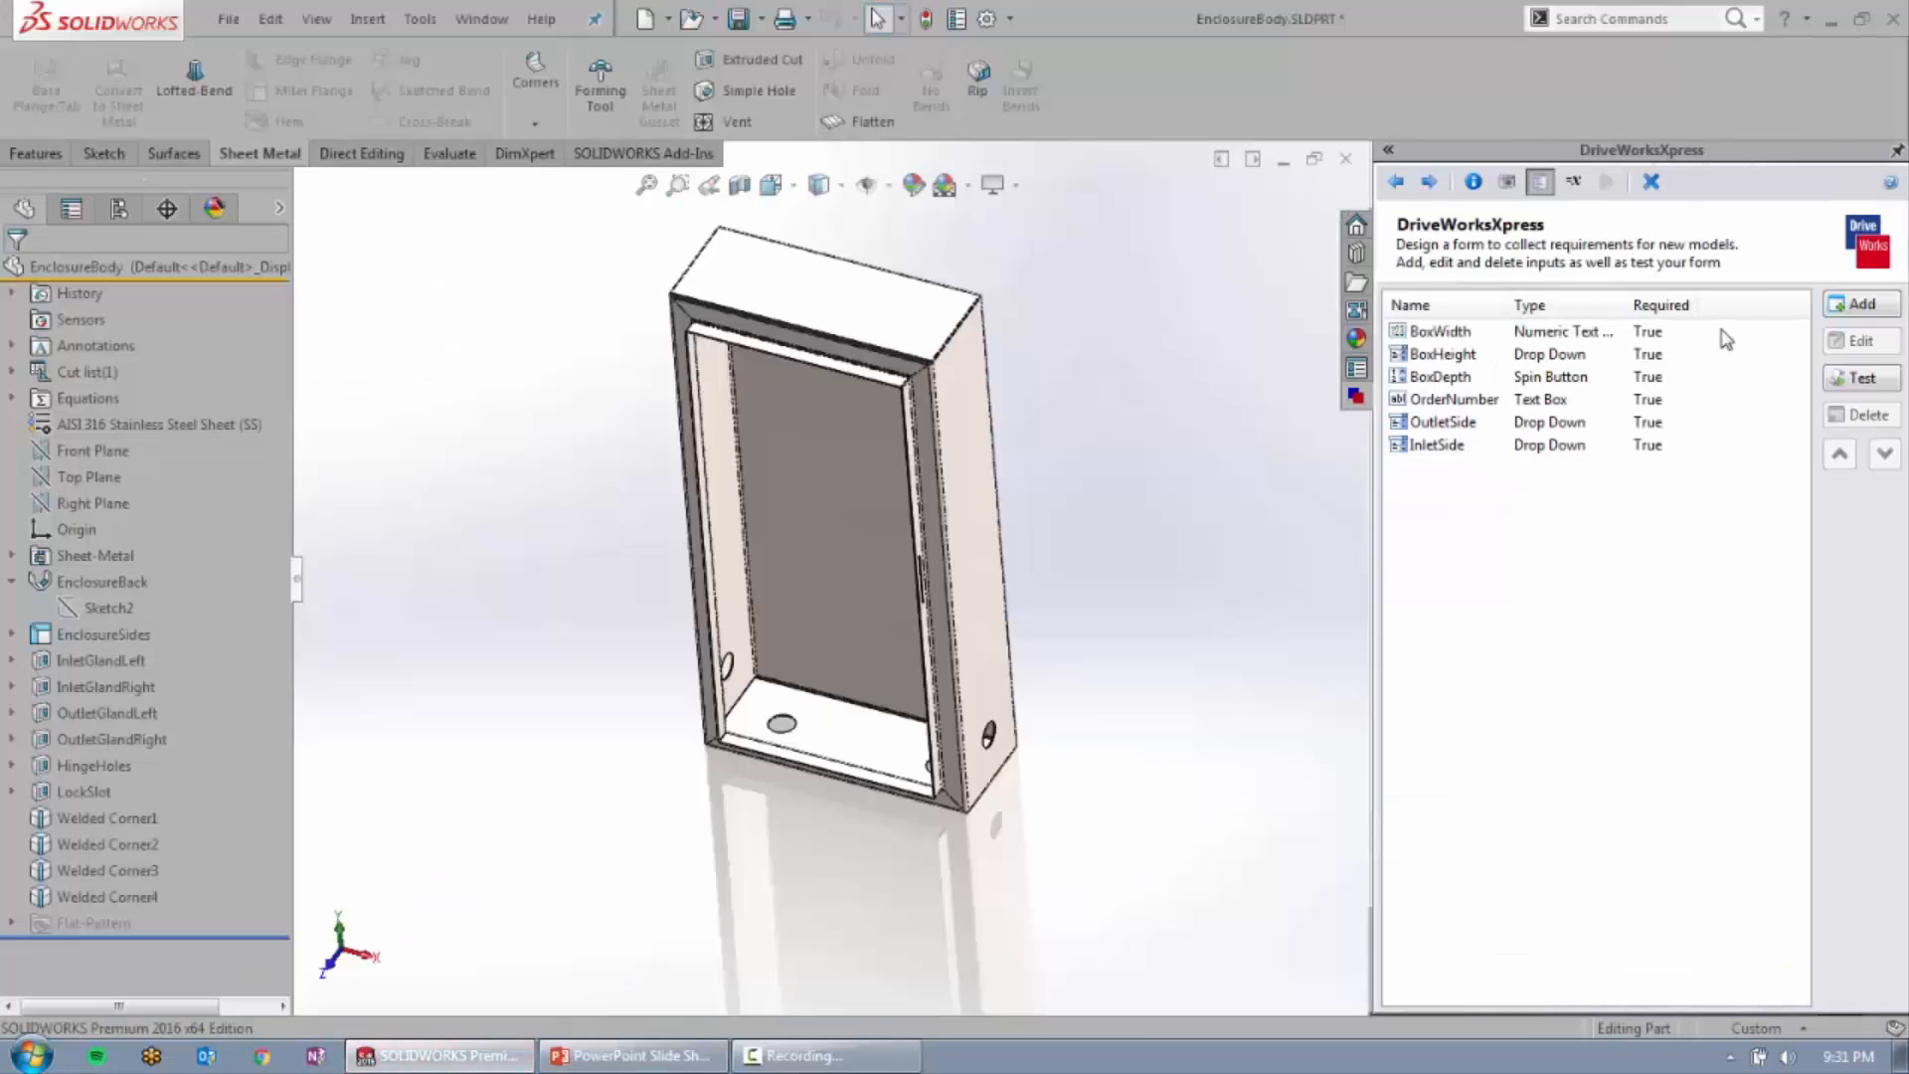
Step: Build the ElectricalEnclosure file name rule from the OrderNumber input
left_click(1430, 183)
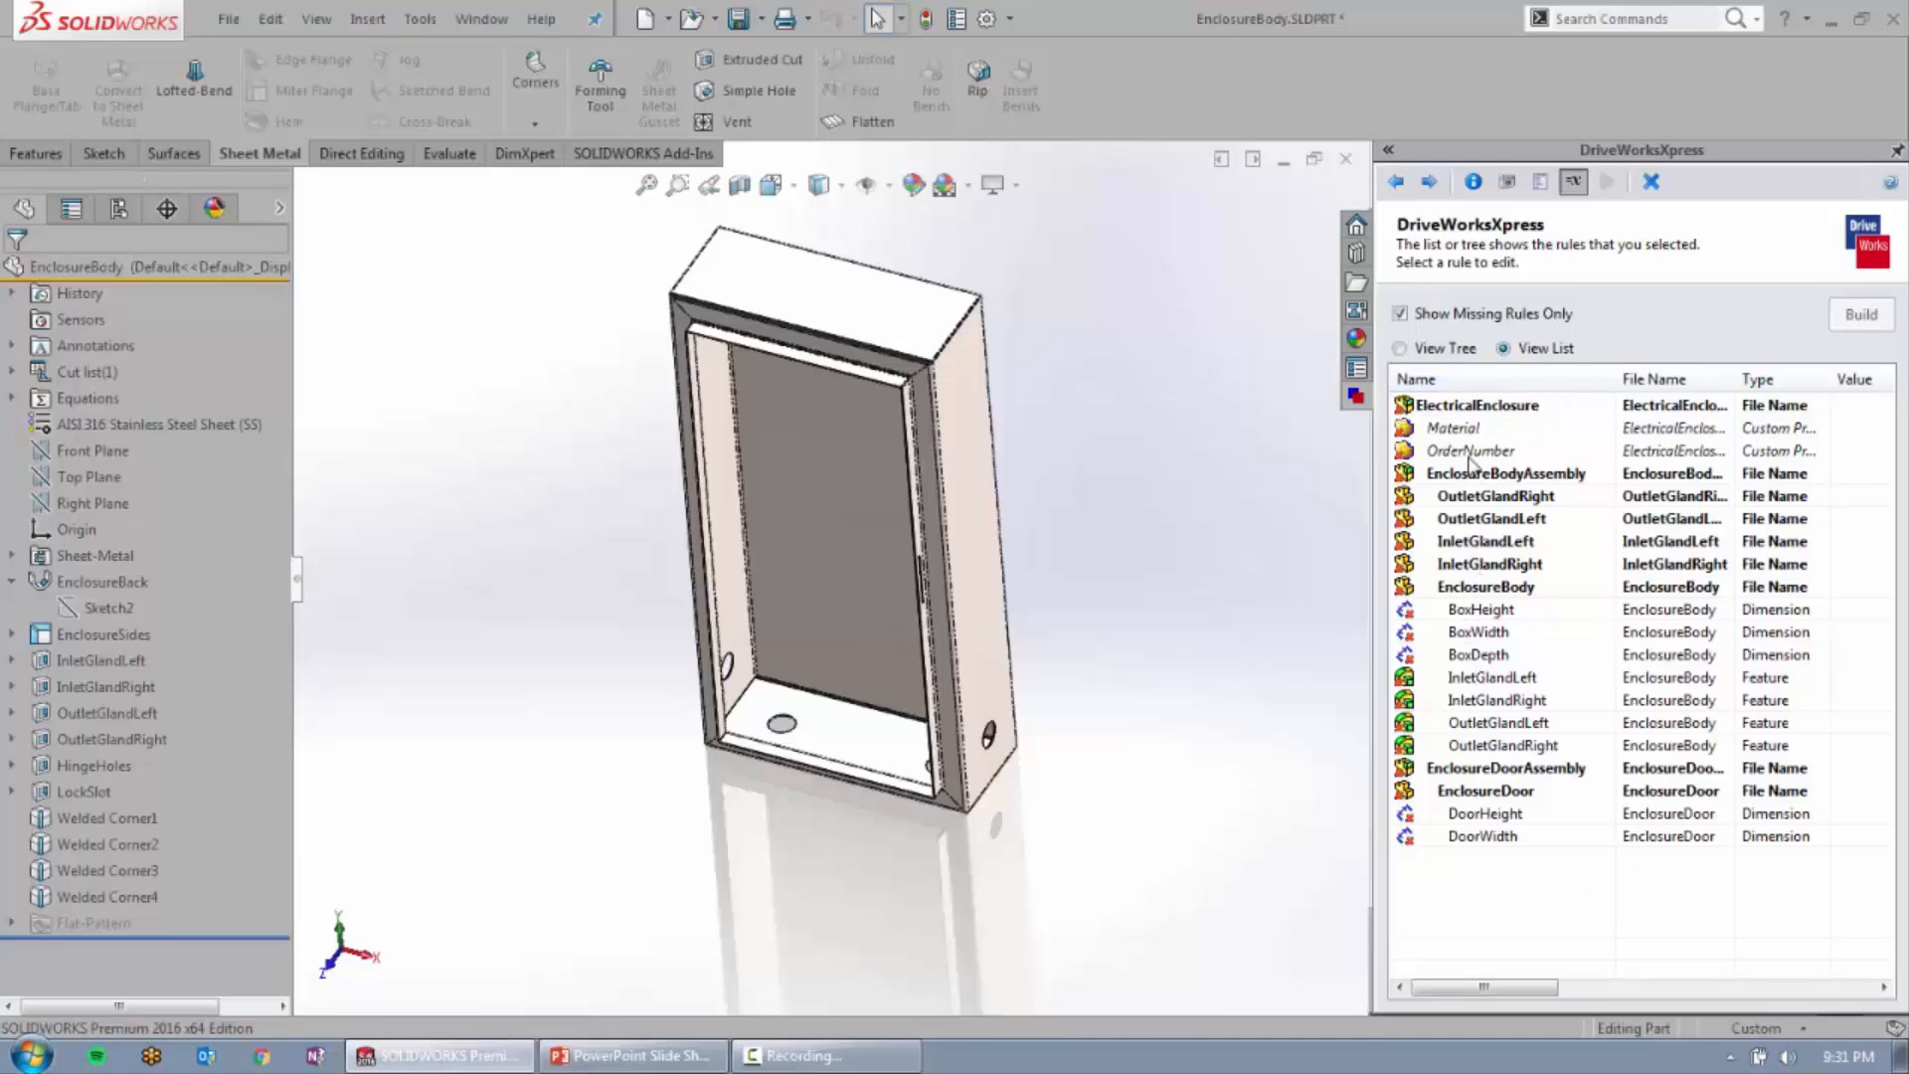
double_click(1477, 407)
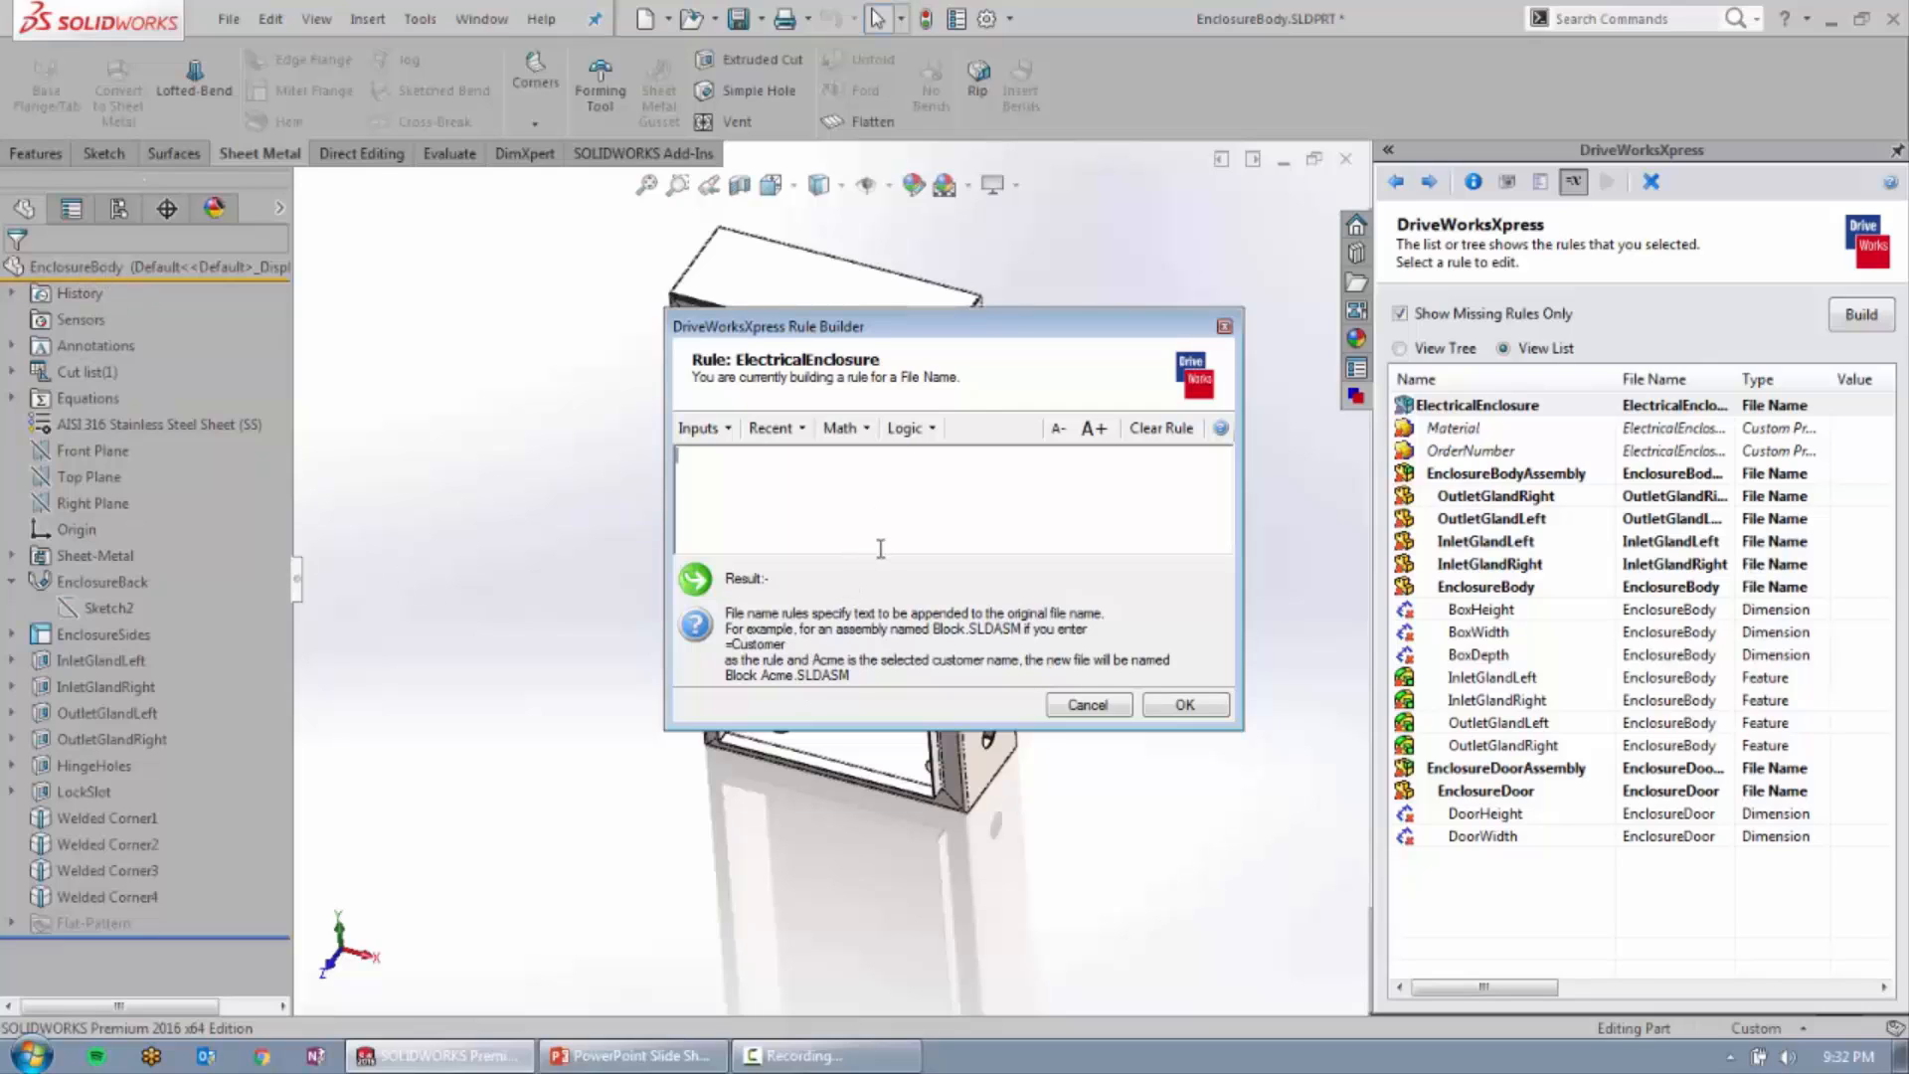
left_click(701, 428)
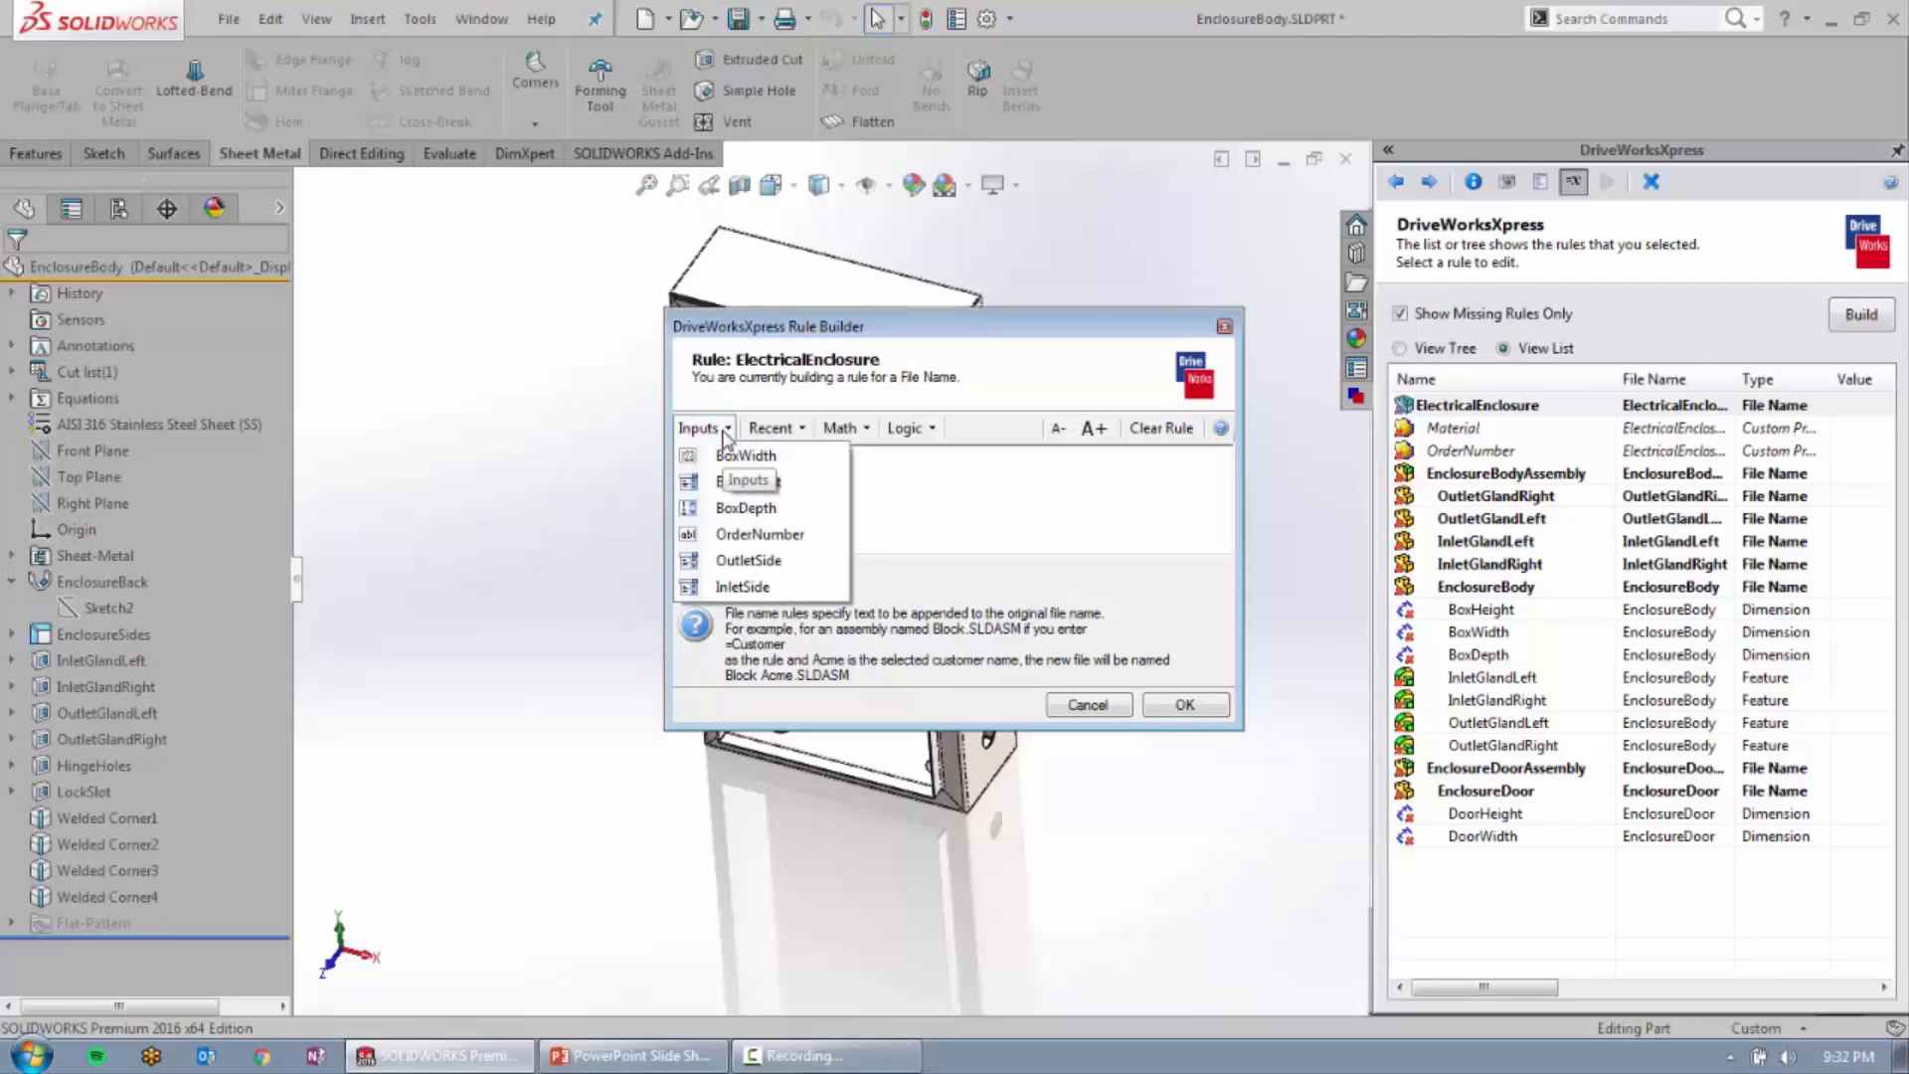
left_click(738, 537)
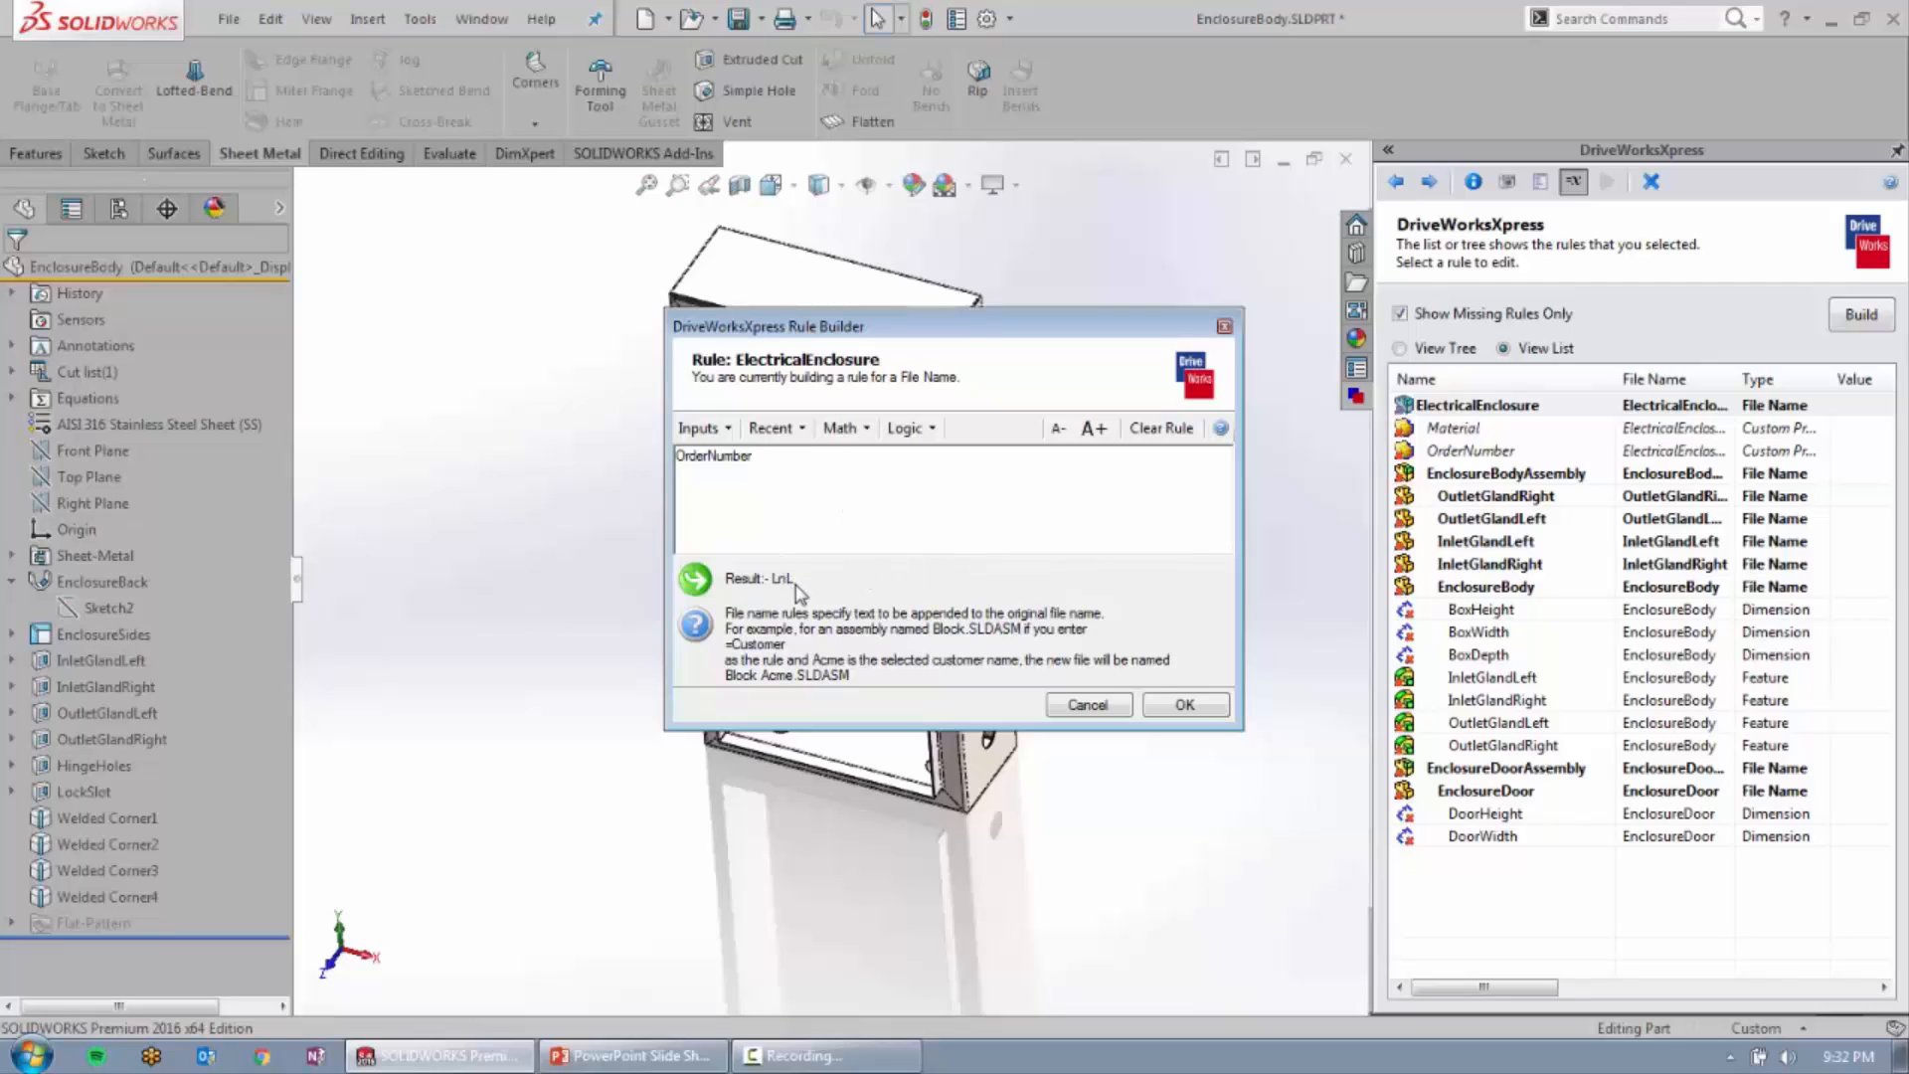
left_click(1187, 704)
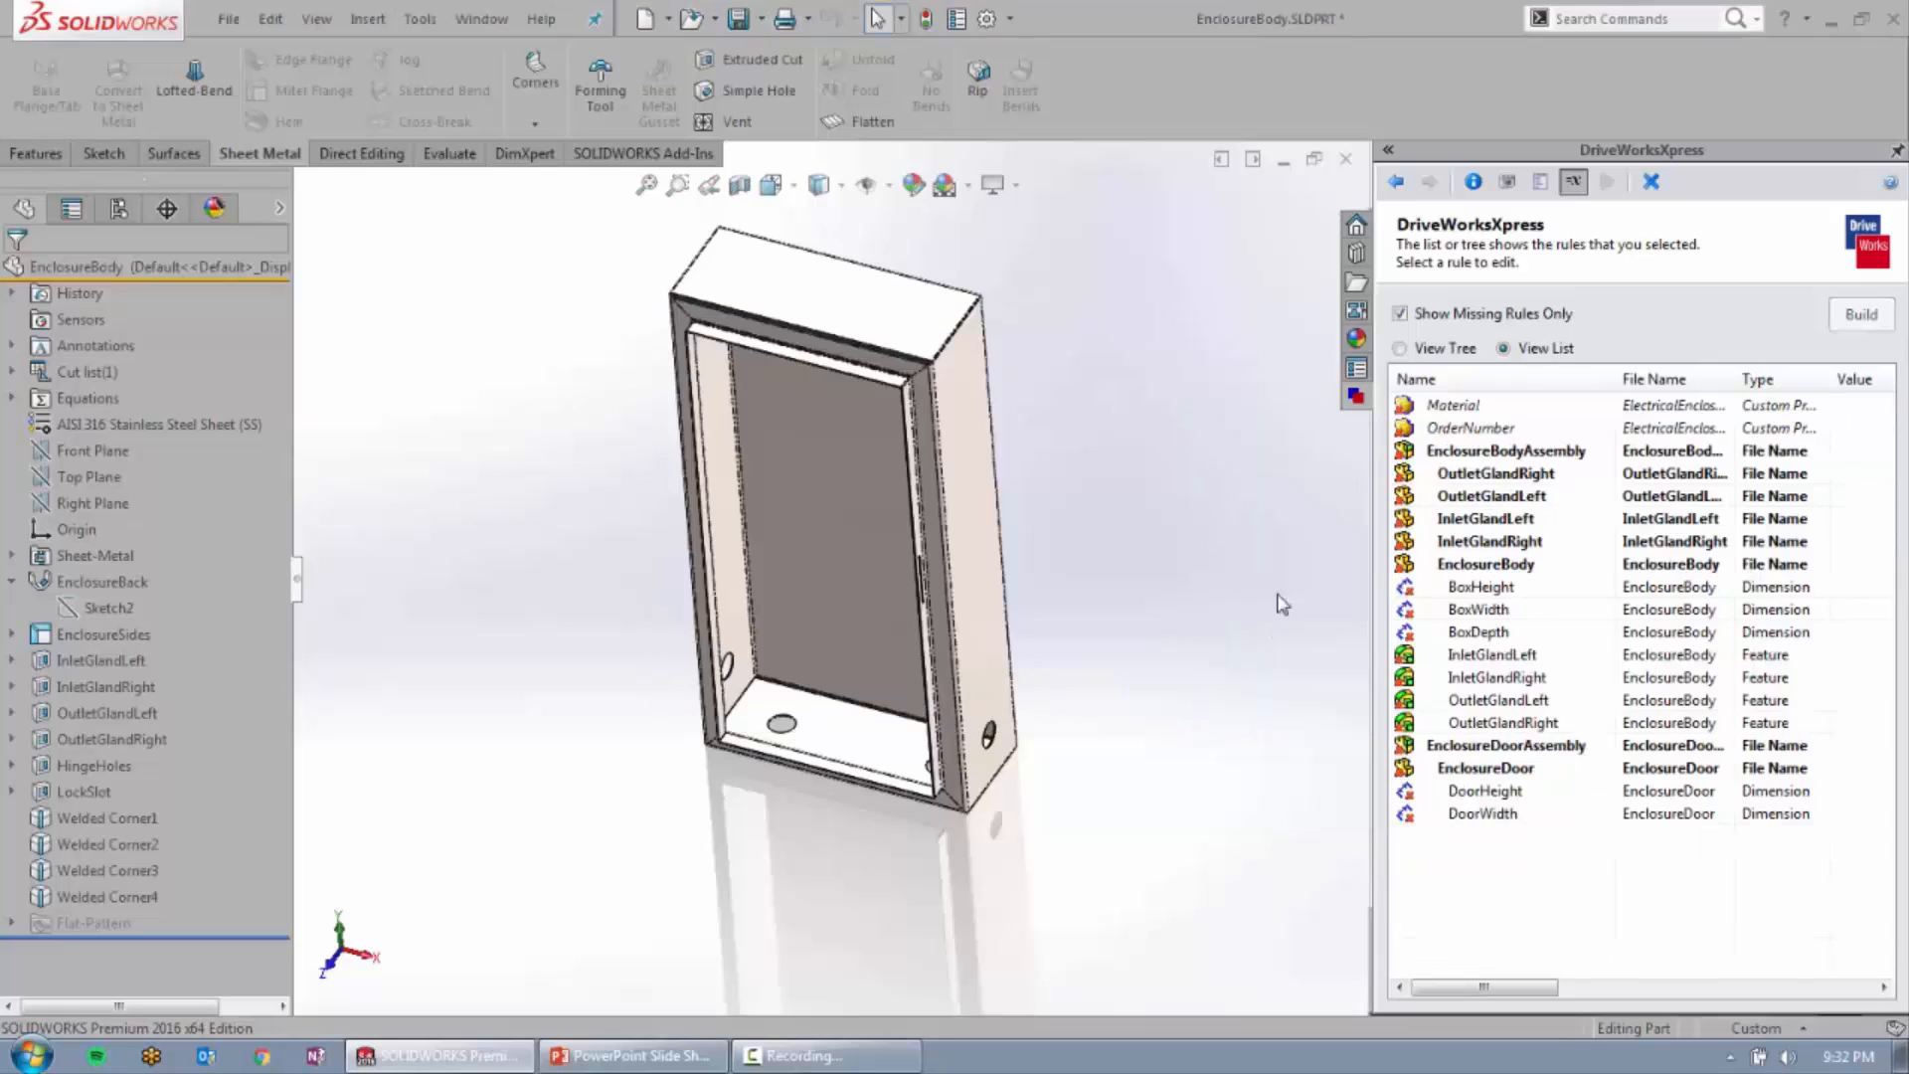
Step: Add a required Drop Down form input named Material with the options 1060 Alloy|Nickel
double_click(1529, 408)
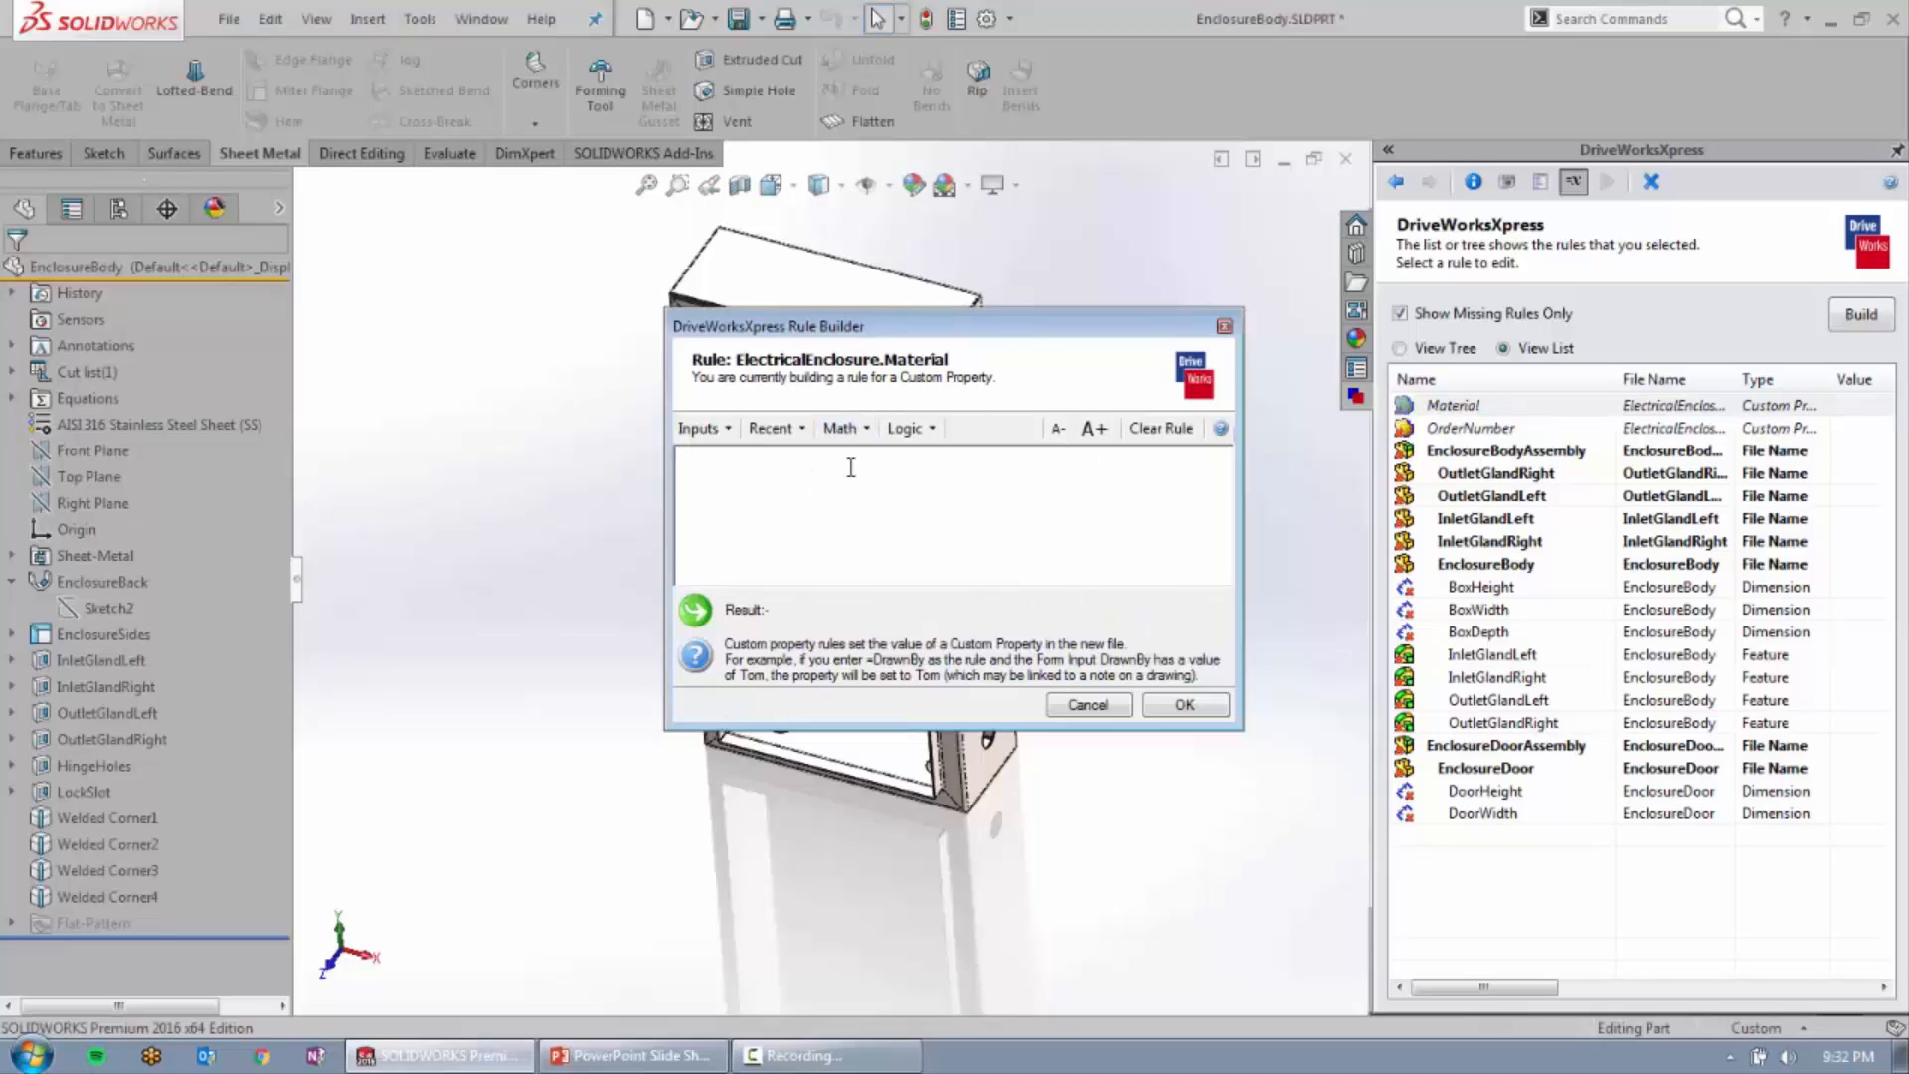
left_click(1082, 708)
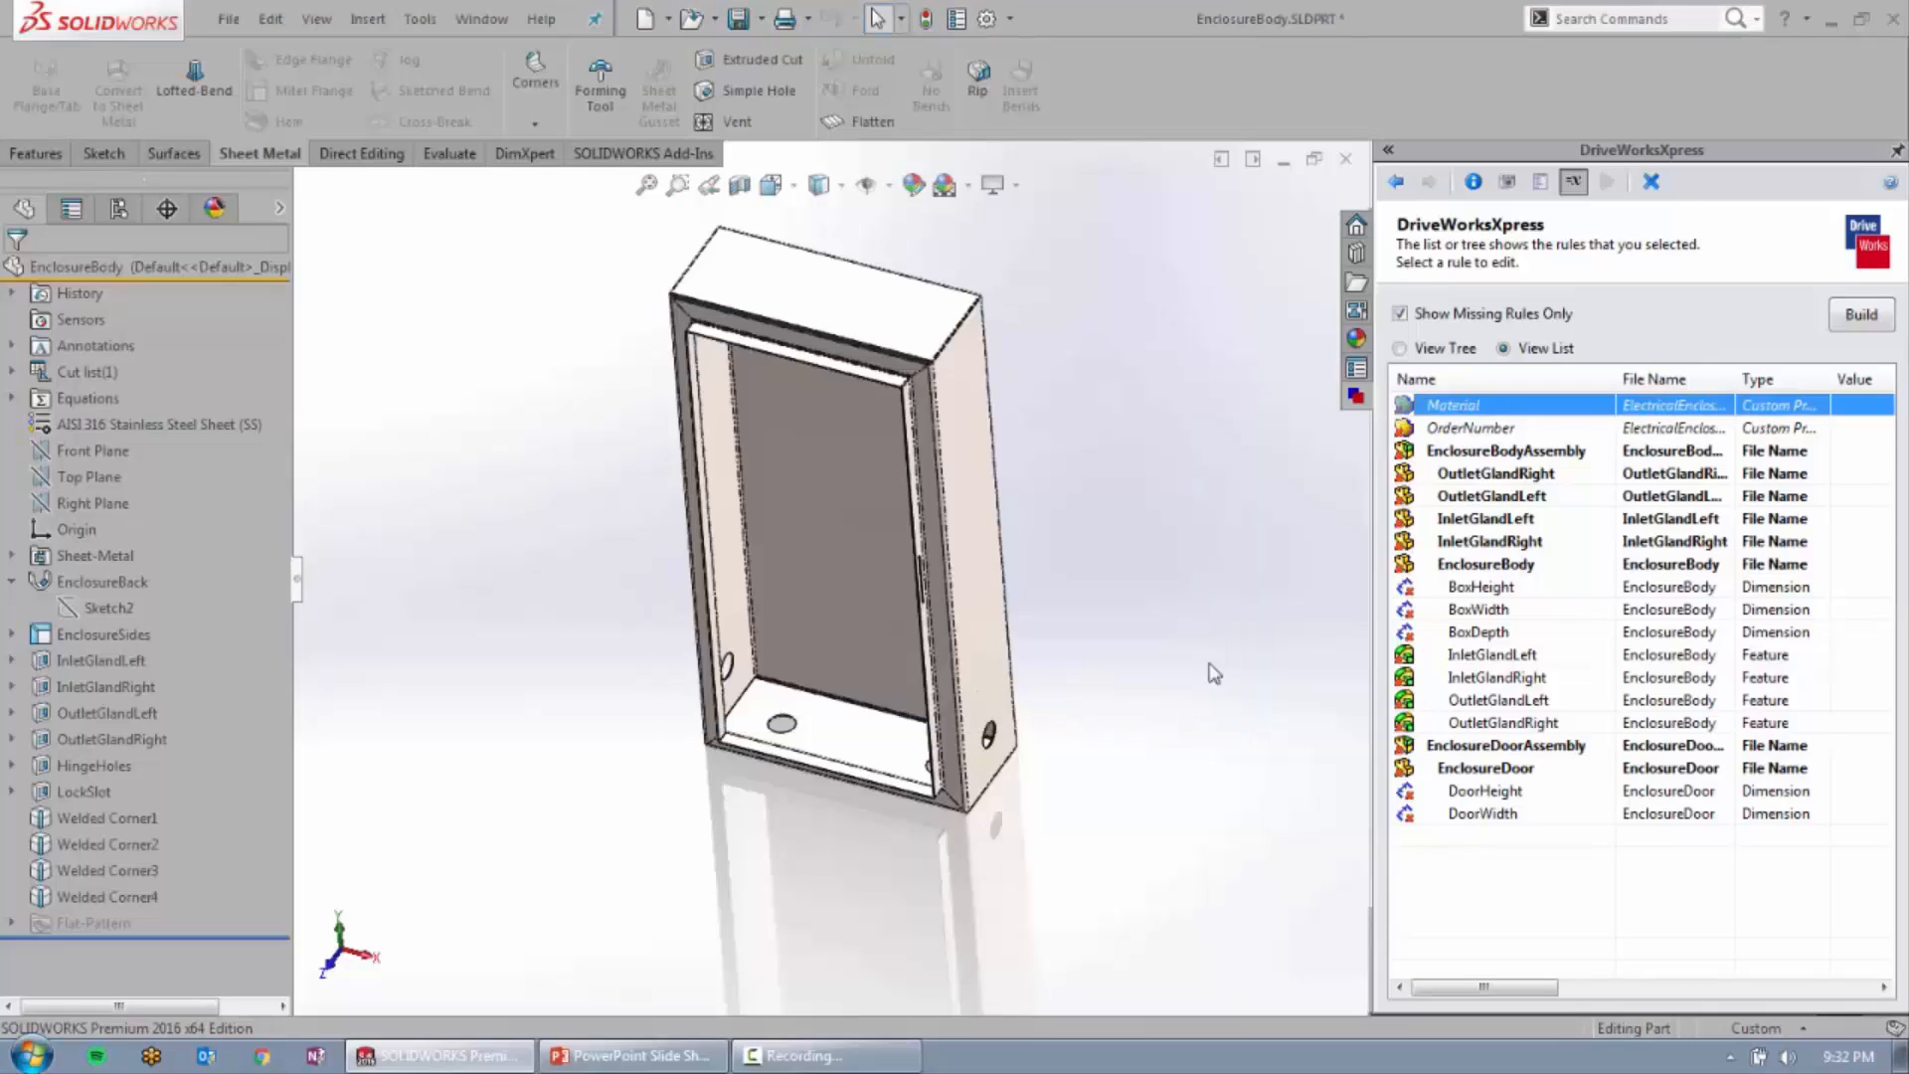
left_click(1396, 183)
left_click(1396, 183)
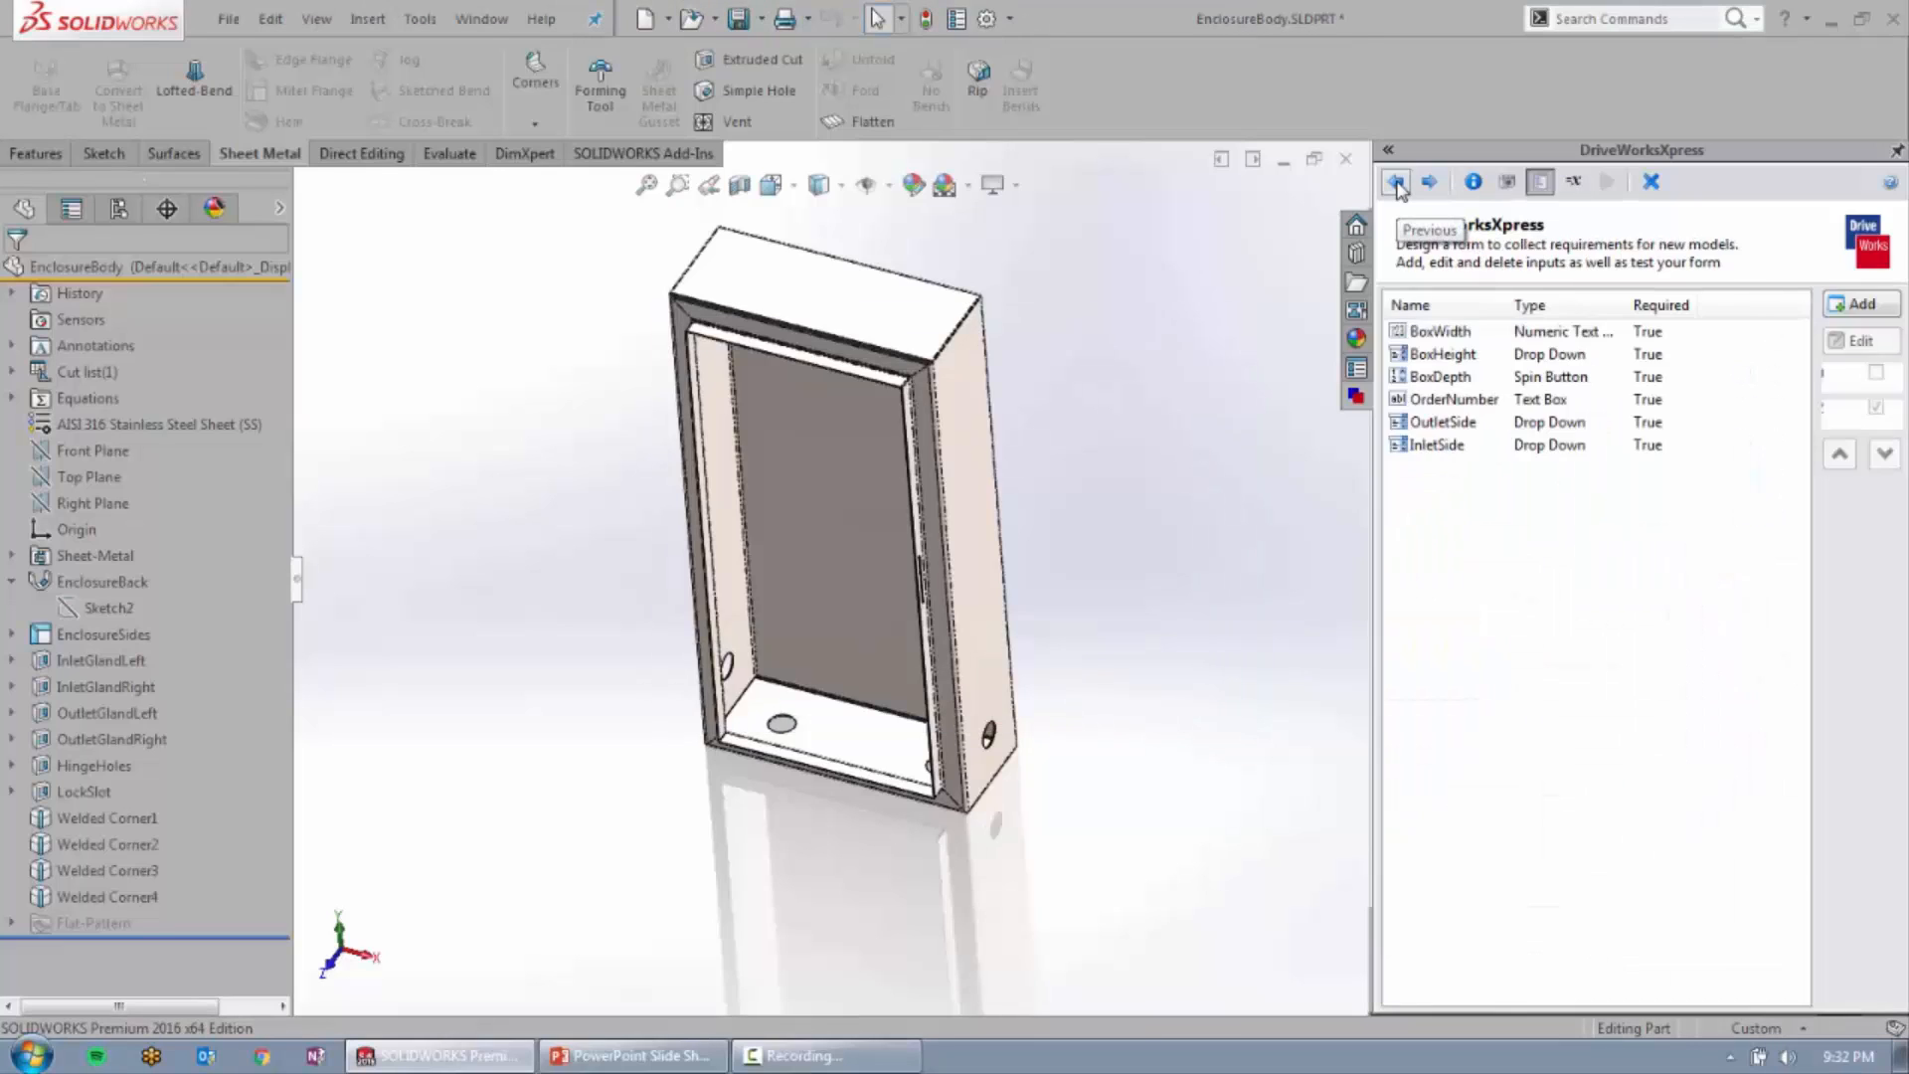
left_click(1837, 310)
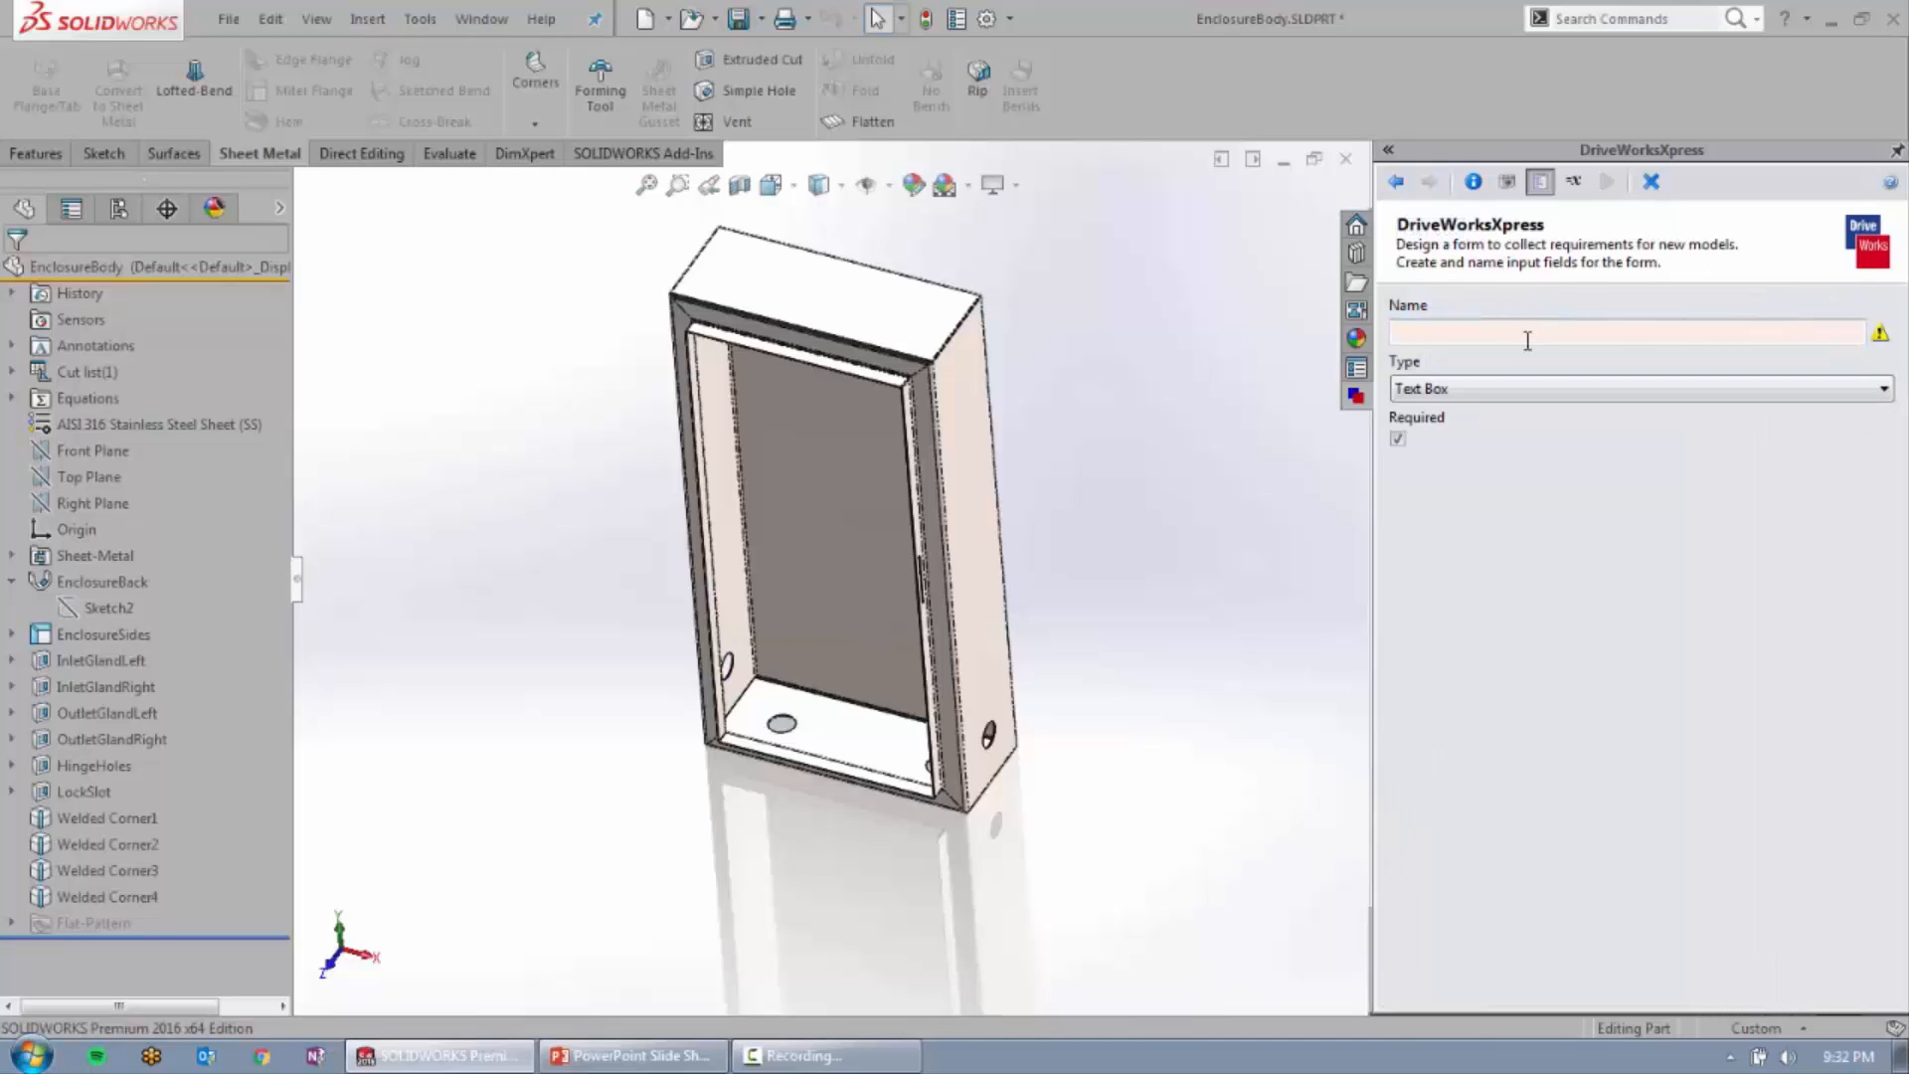
type("Material")
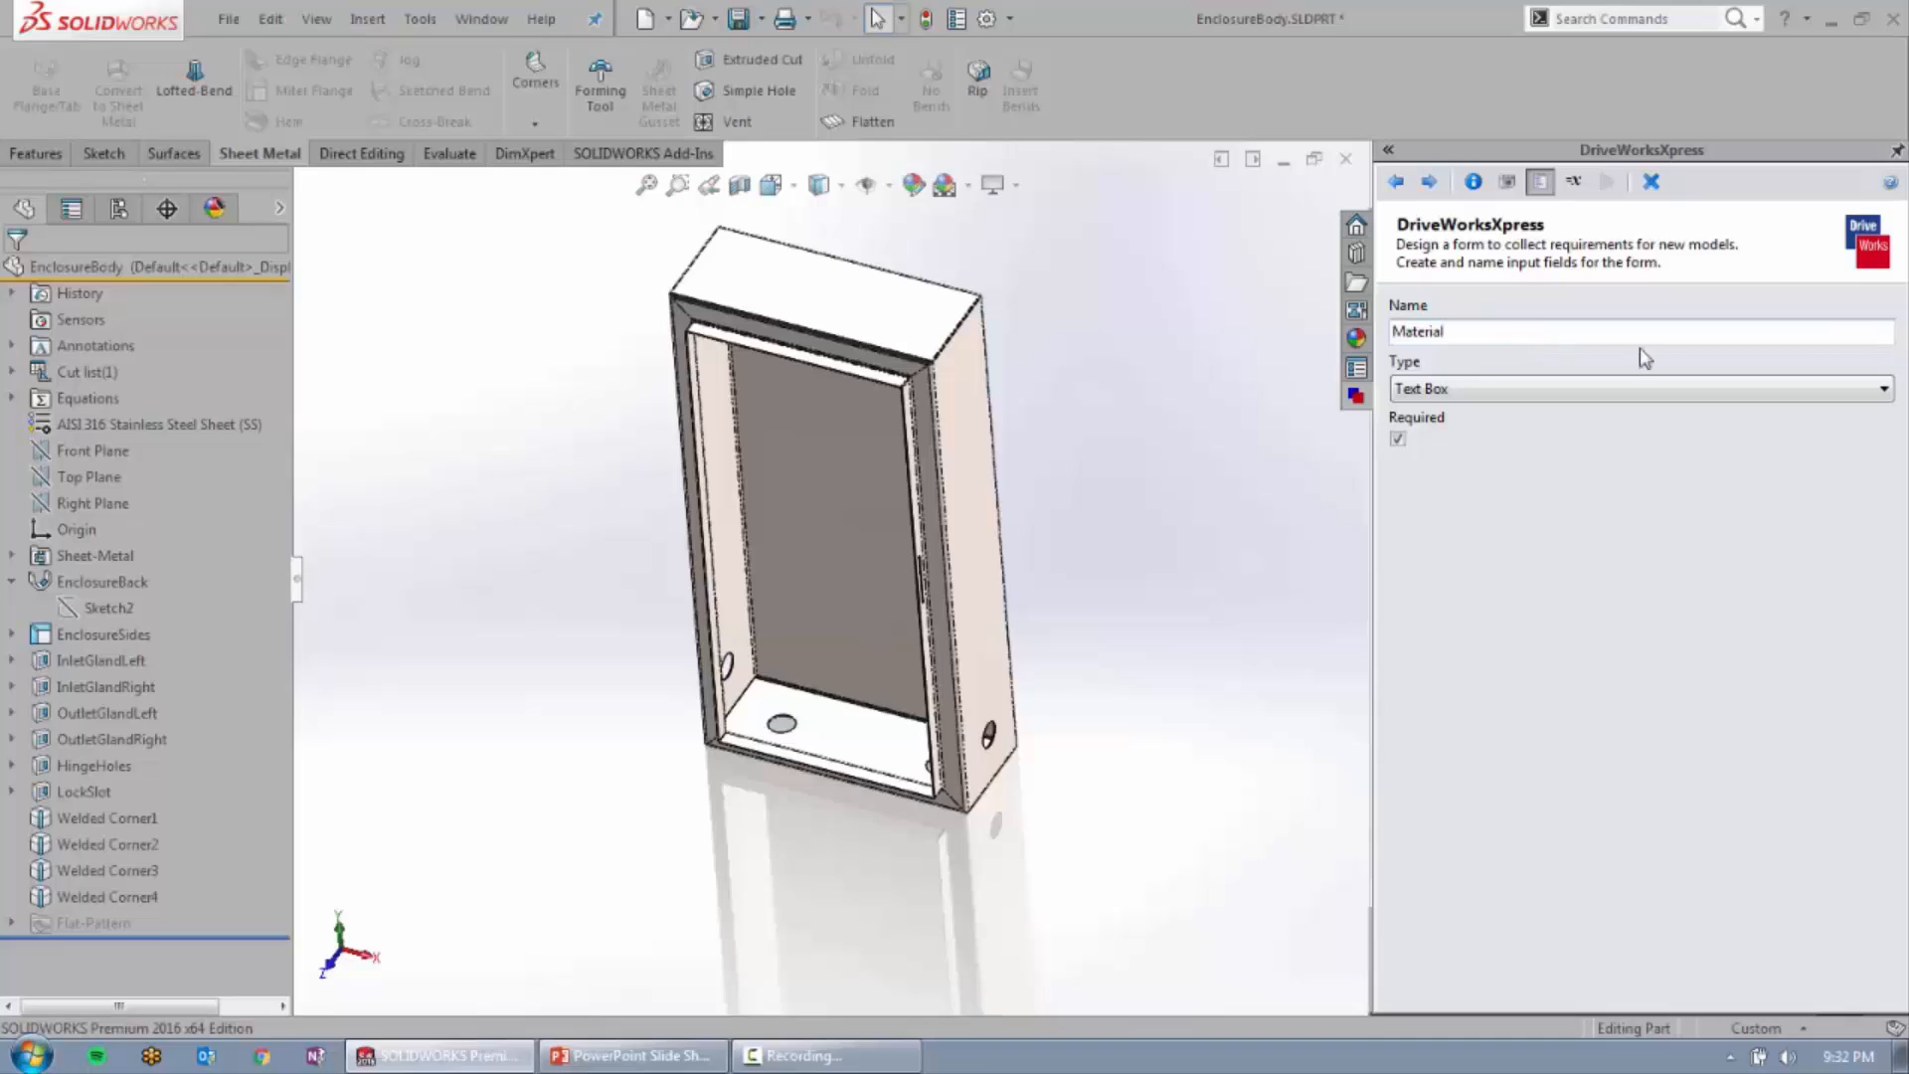
left_click(1555, 390)
left_click(1531, 450)
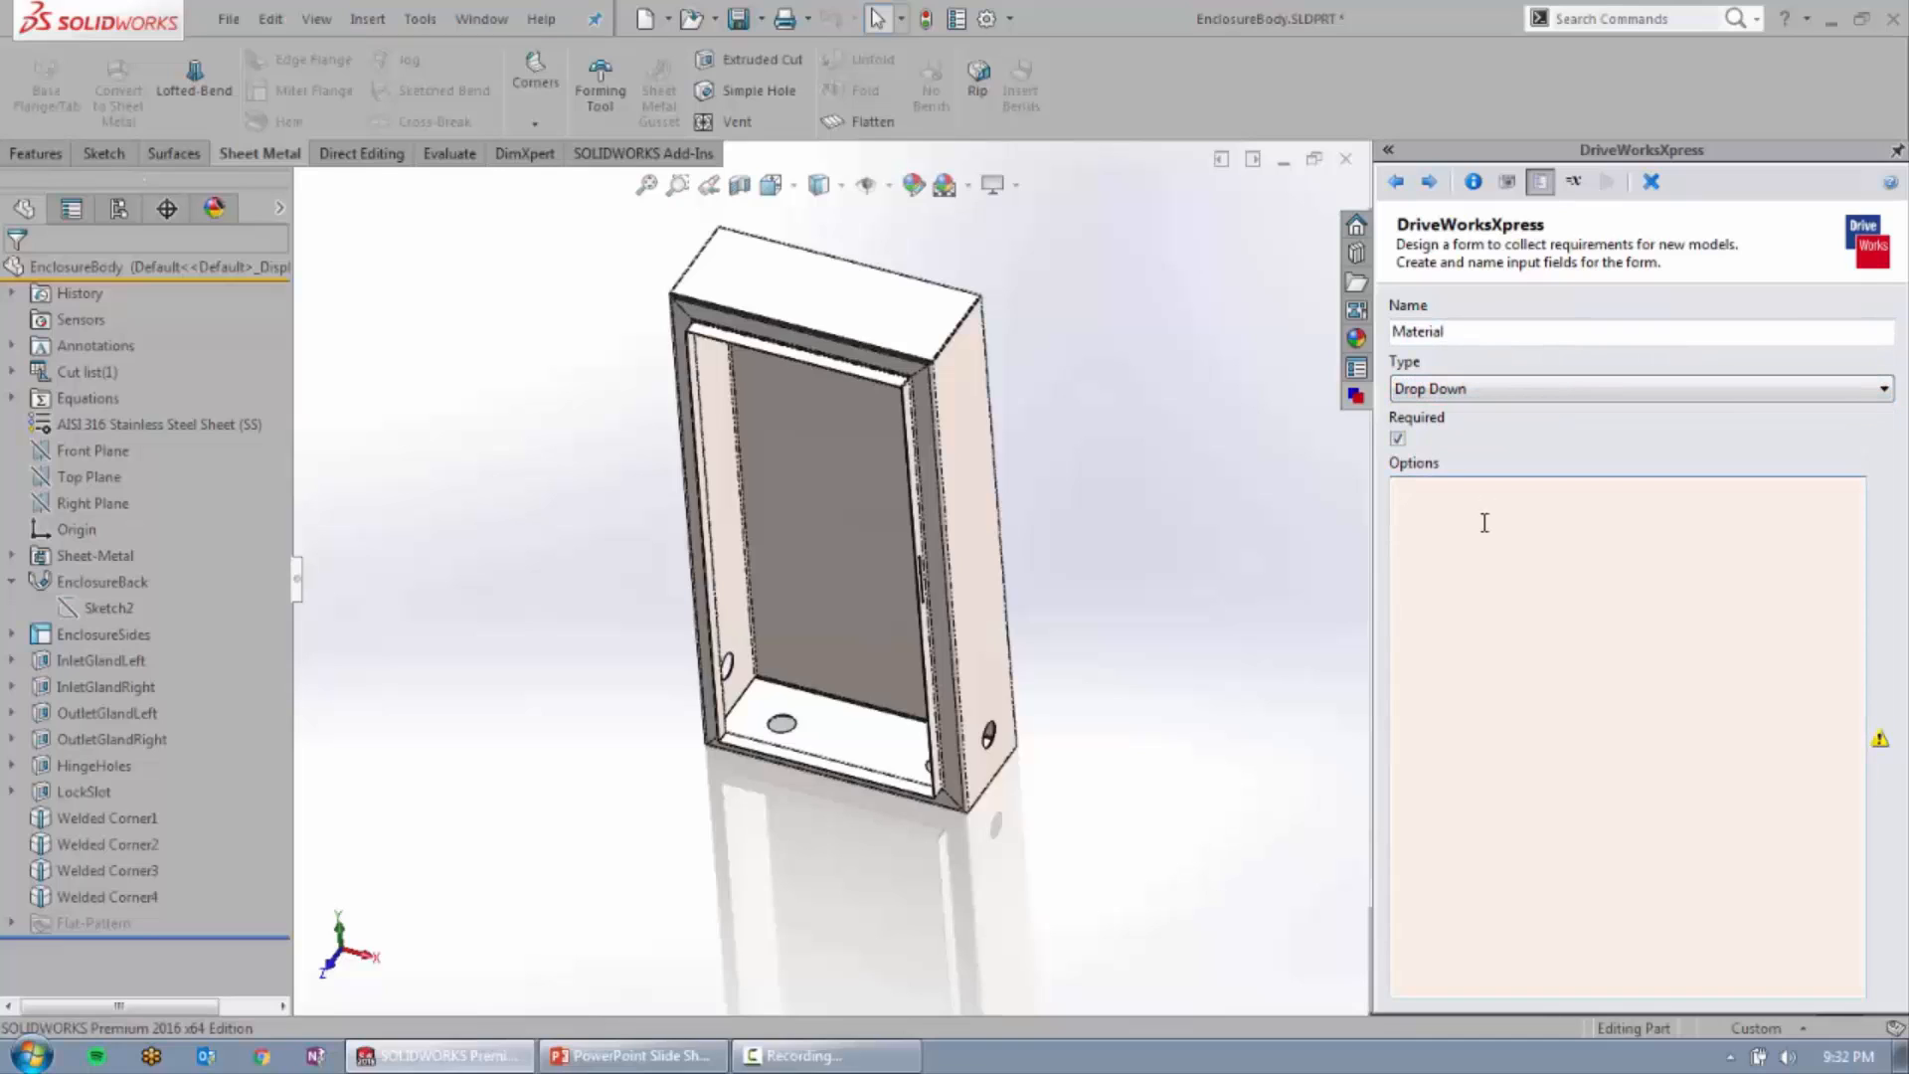
type("1060 A")
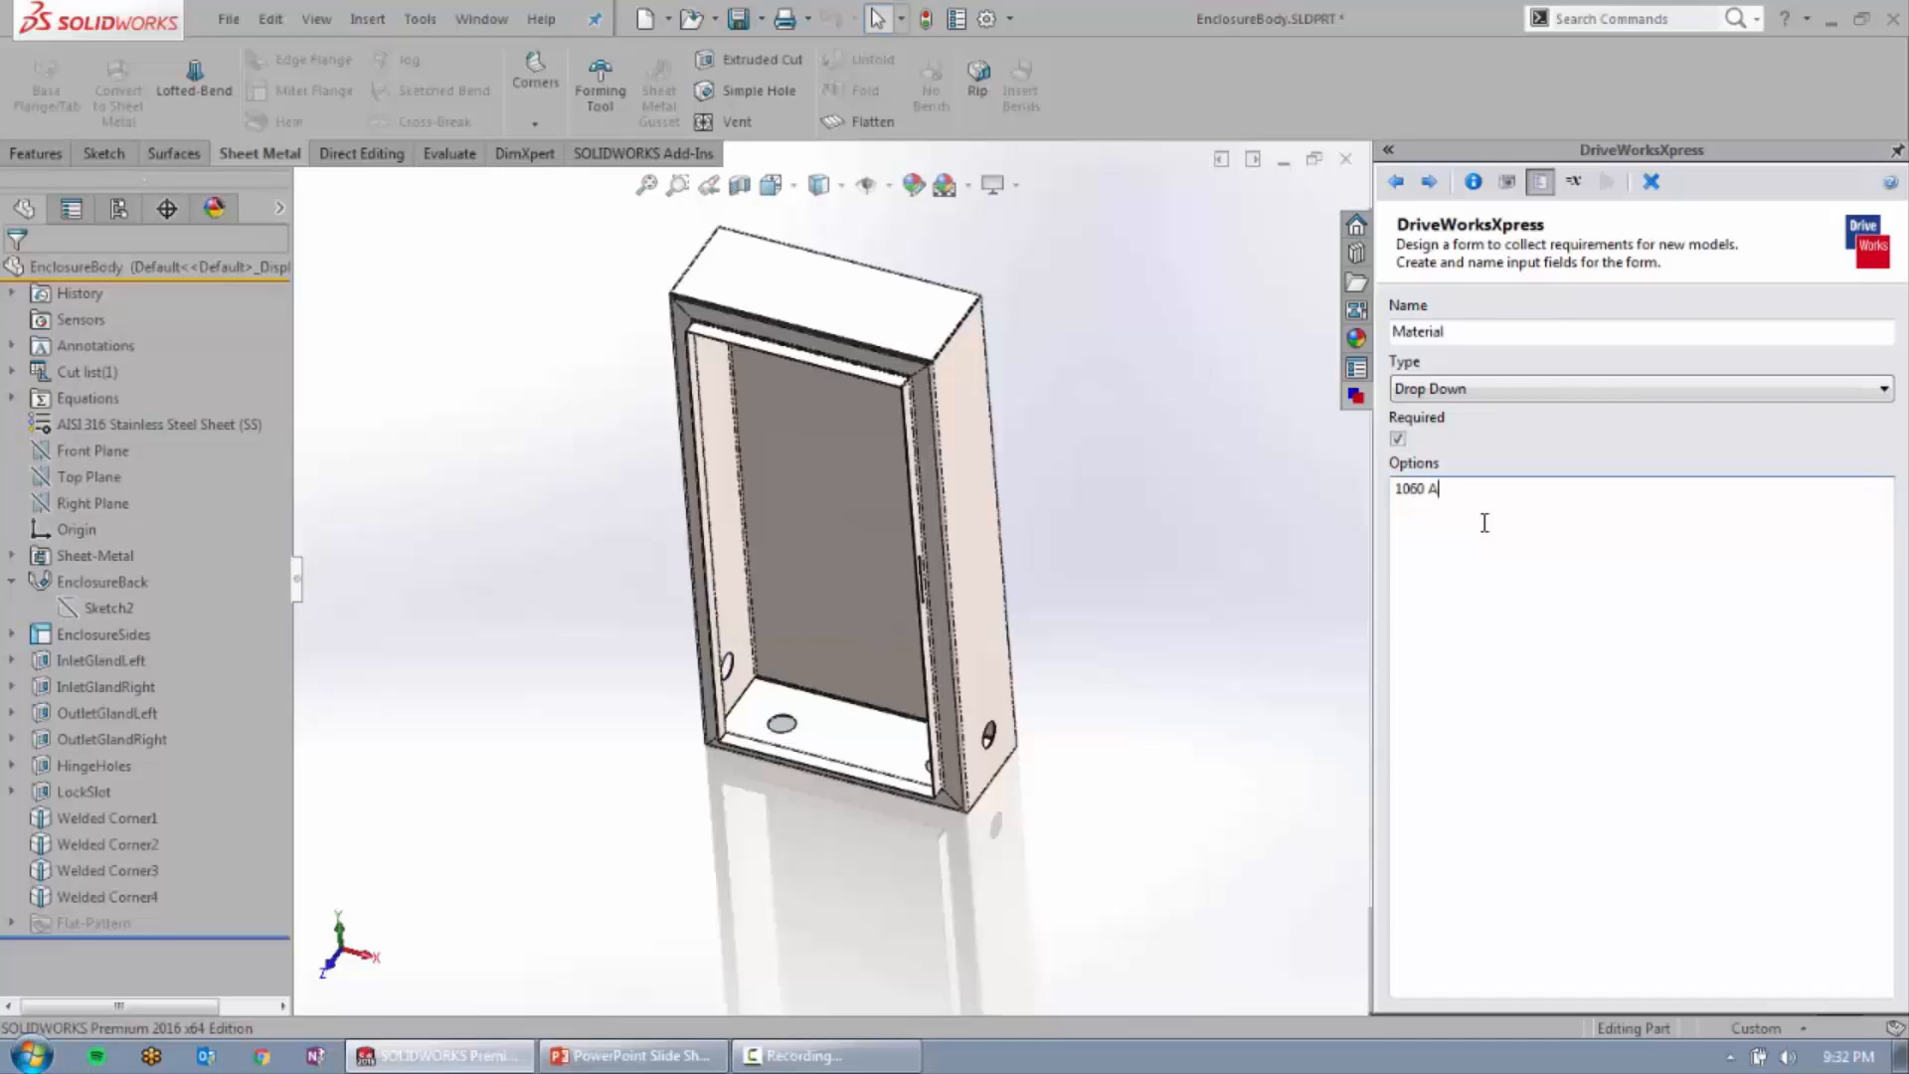
type("lloy|Nickel")
left_click(1428, 182)
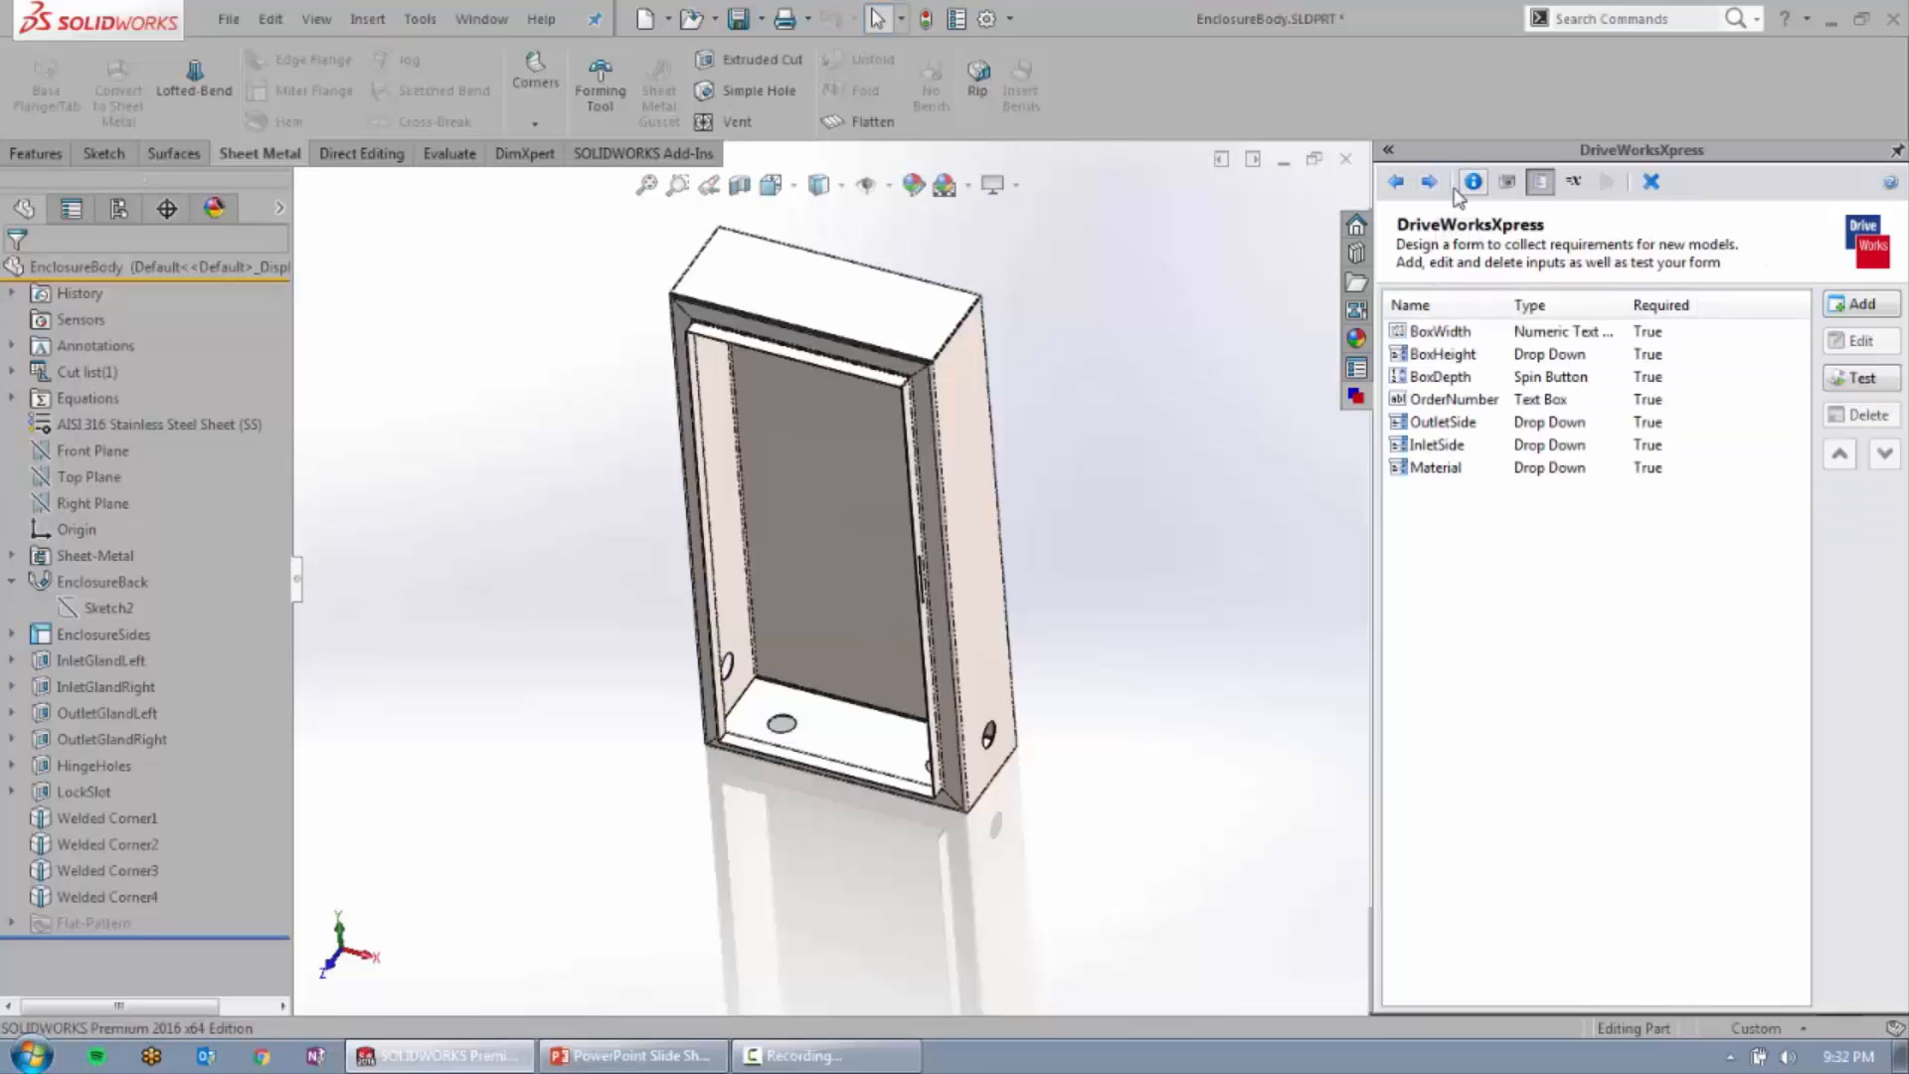
Step: Test the form with Material set to Nickel and continue to the rules summary
left_click(1847, 382)
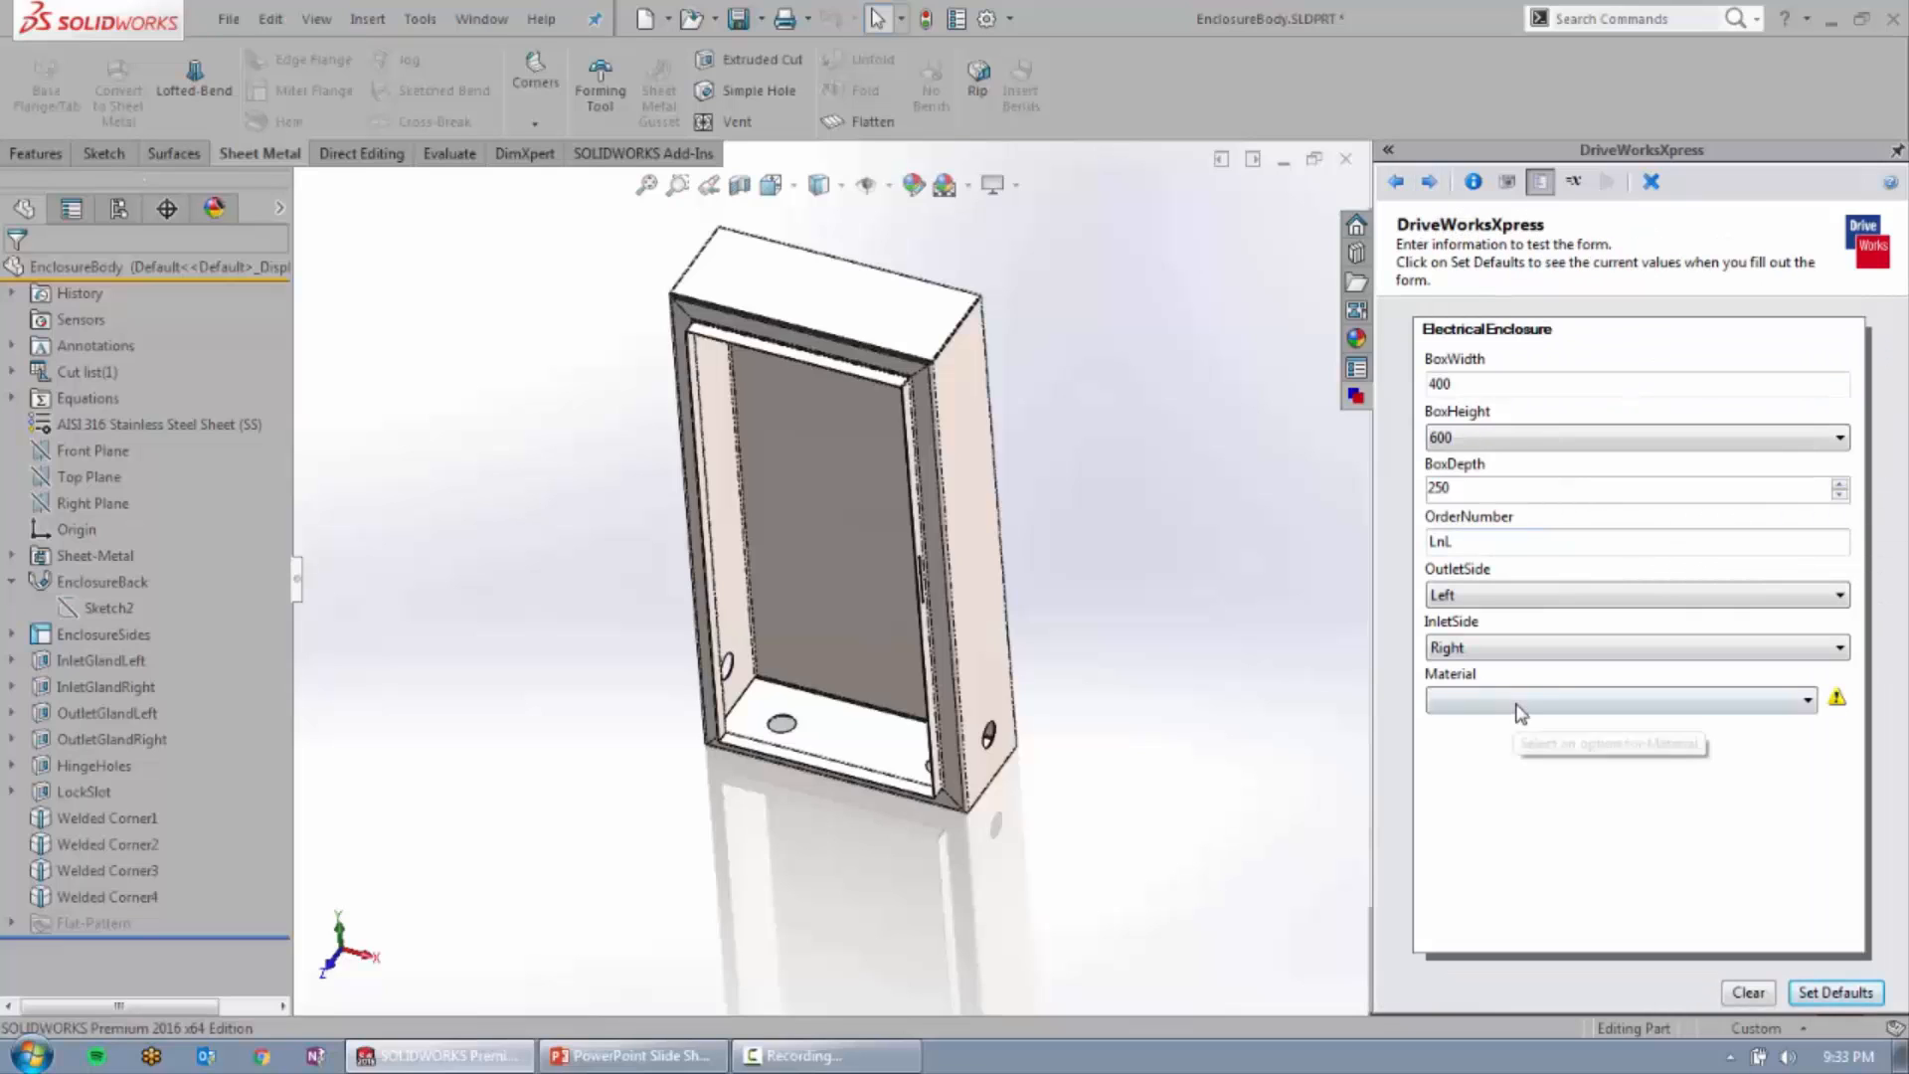
left_click(1519, 702)
left_click(1506, 748)
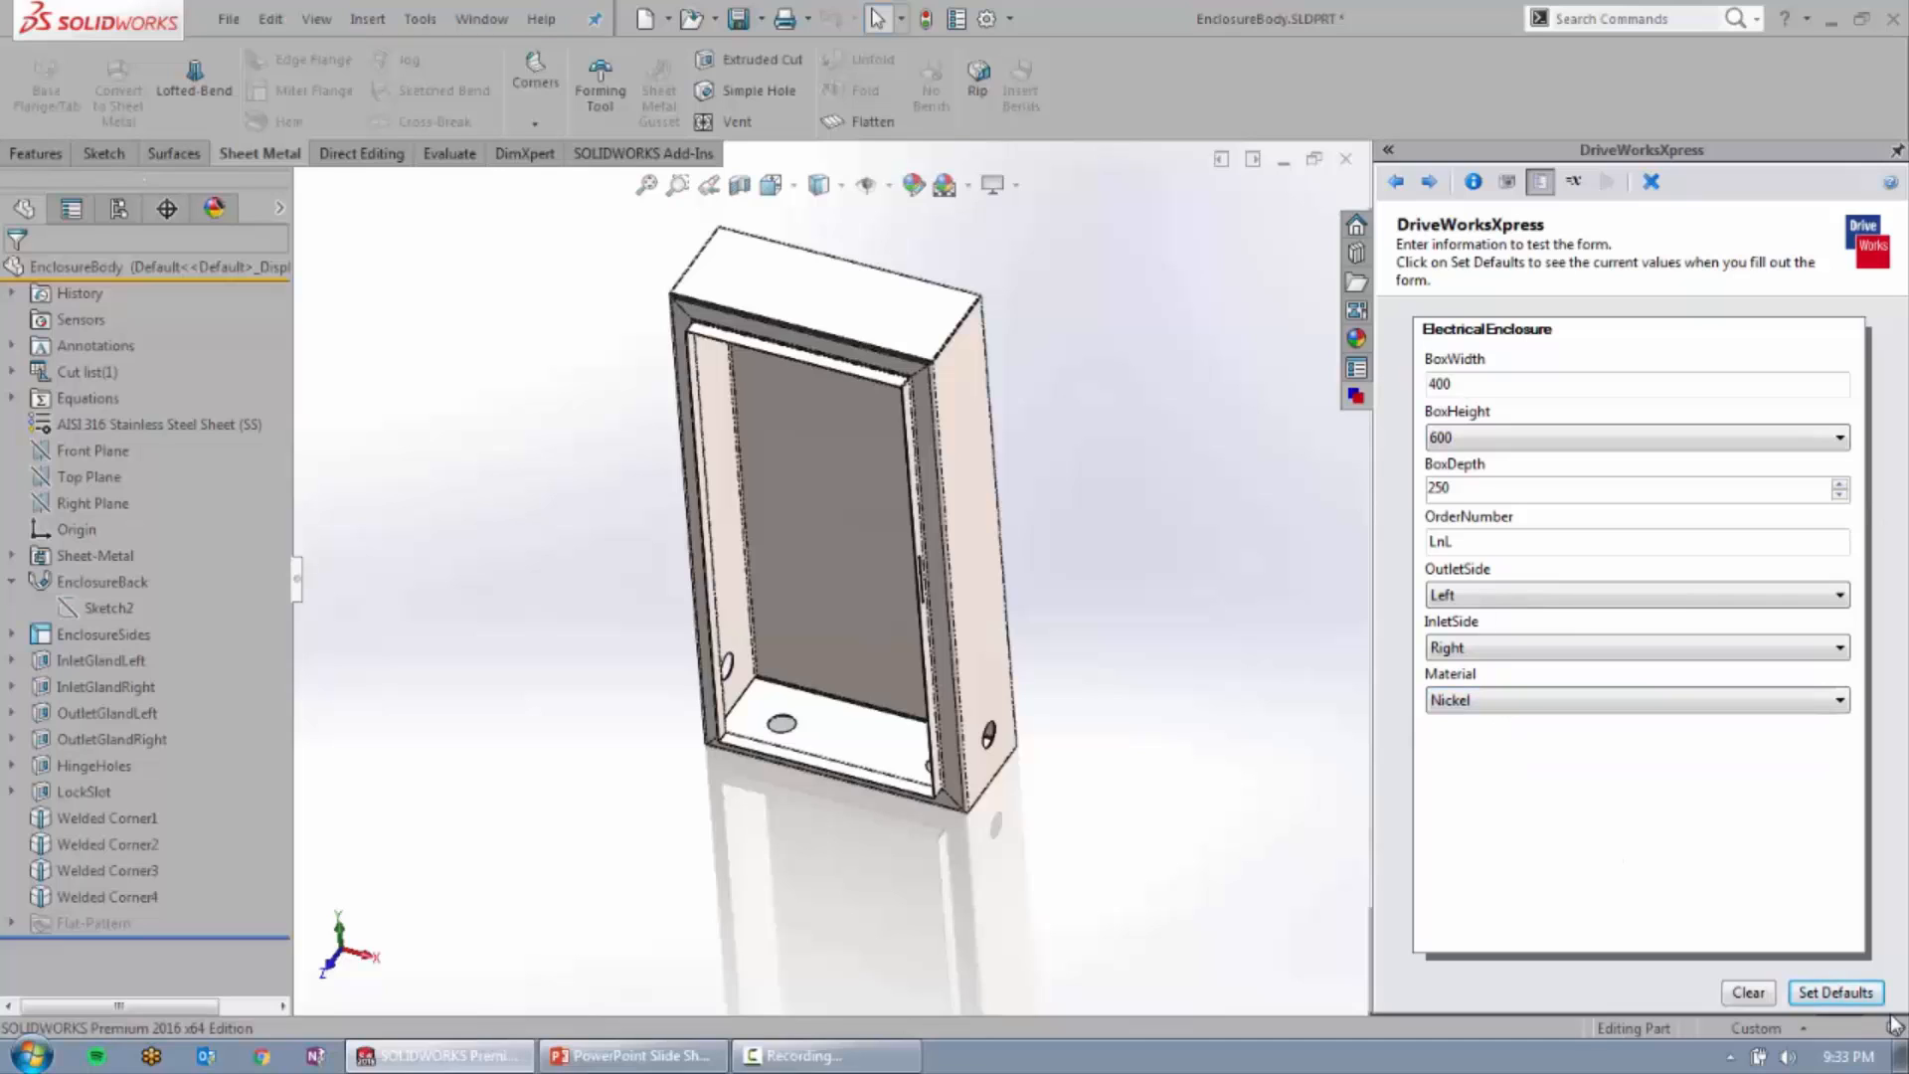
left_click(1429, 182)
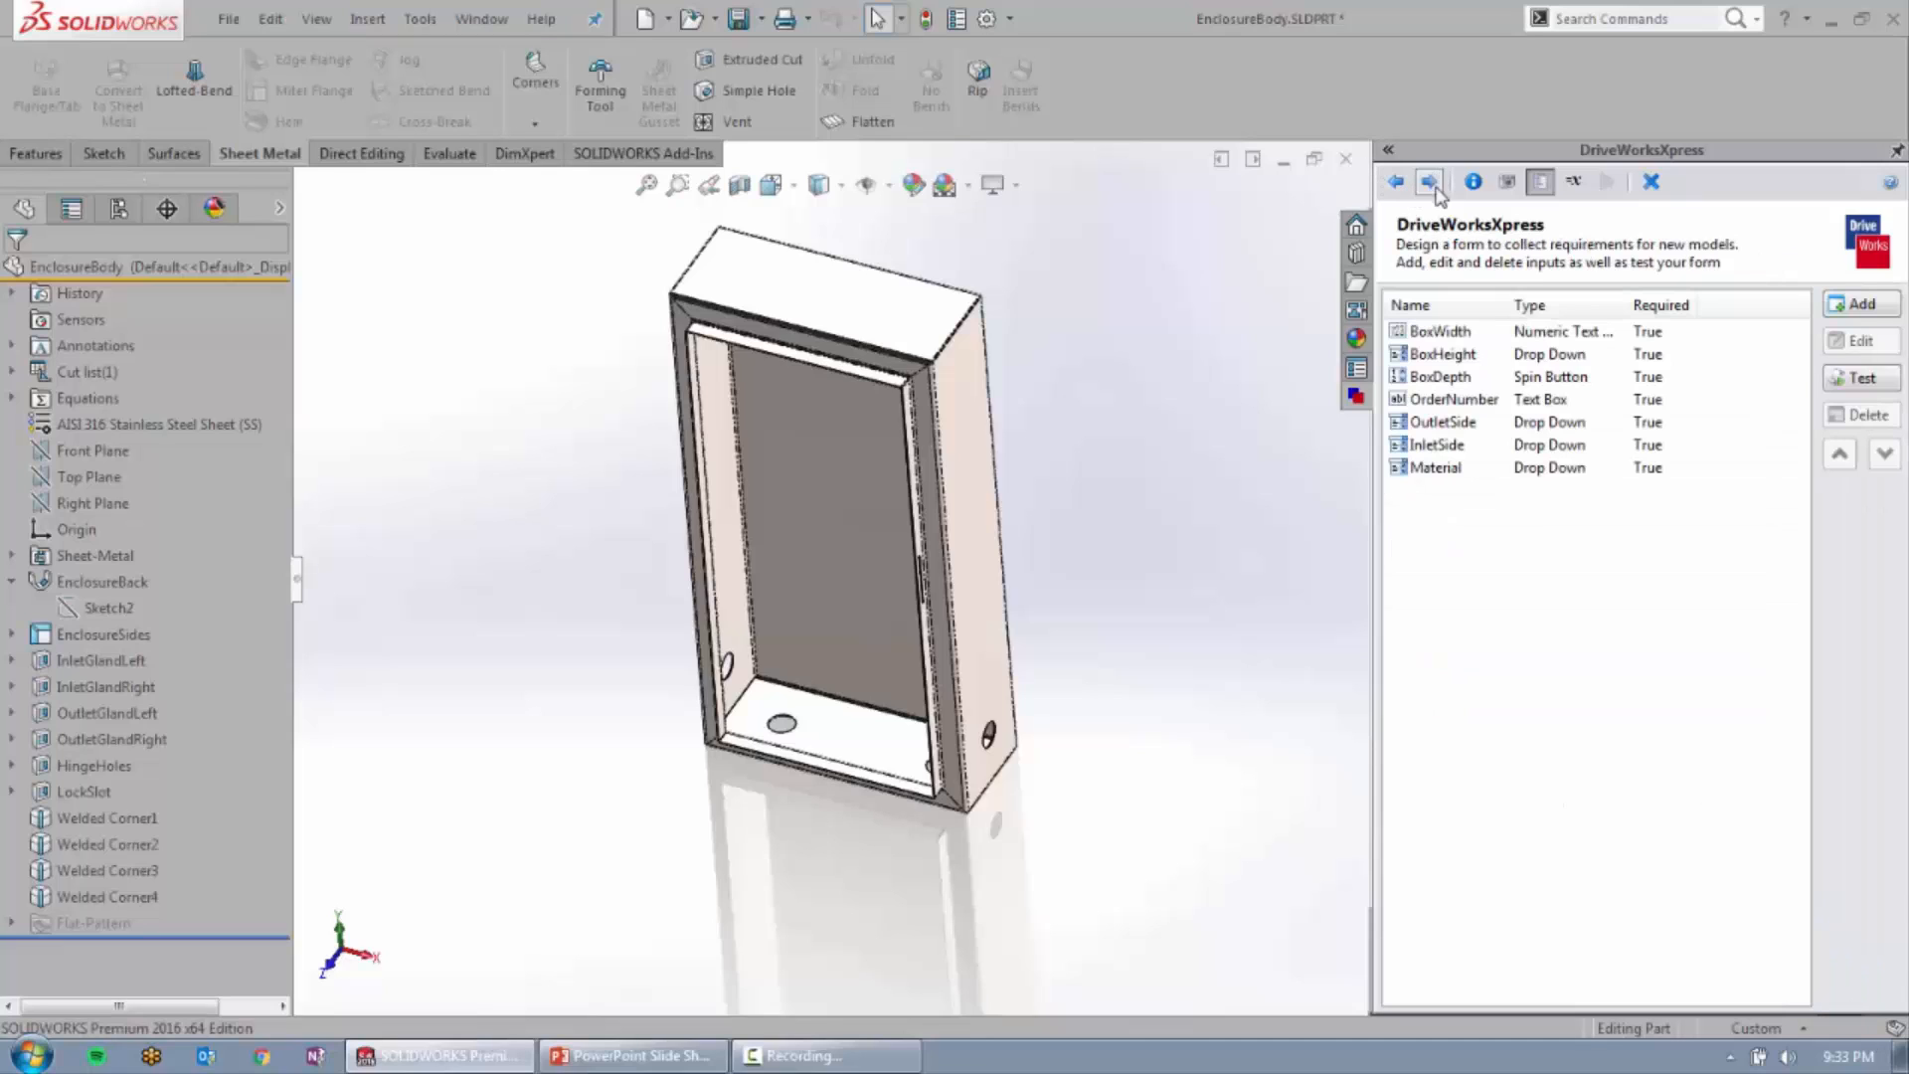
left_click(1429, 182)
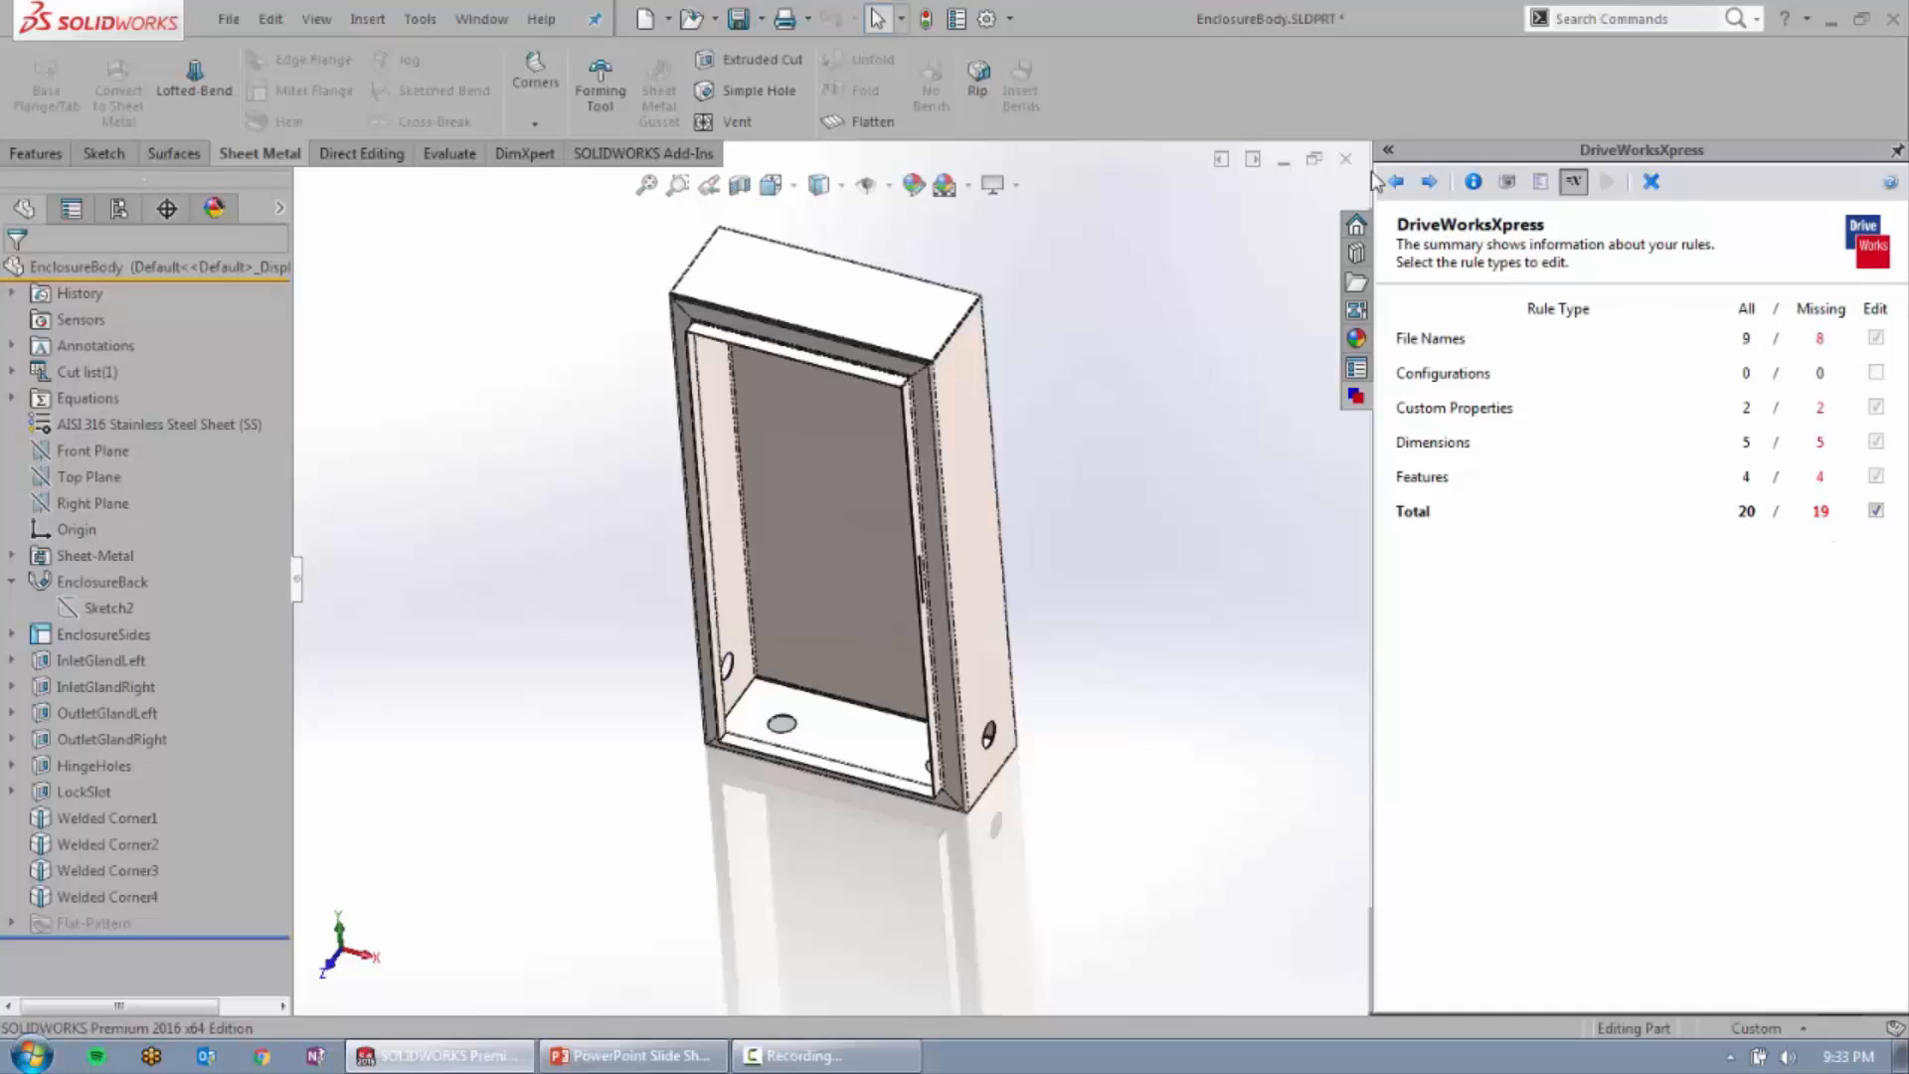
Step: Proceed to the rules list and build the Material custom property rule from the Material input
left_click(1429, 182)
double_click(1467, 411)
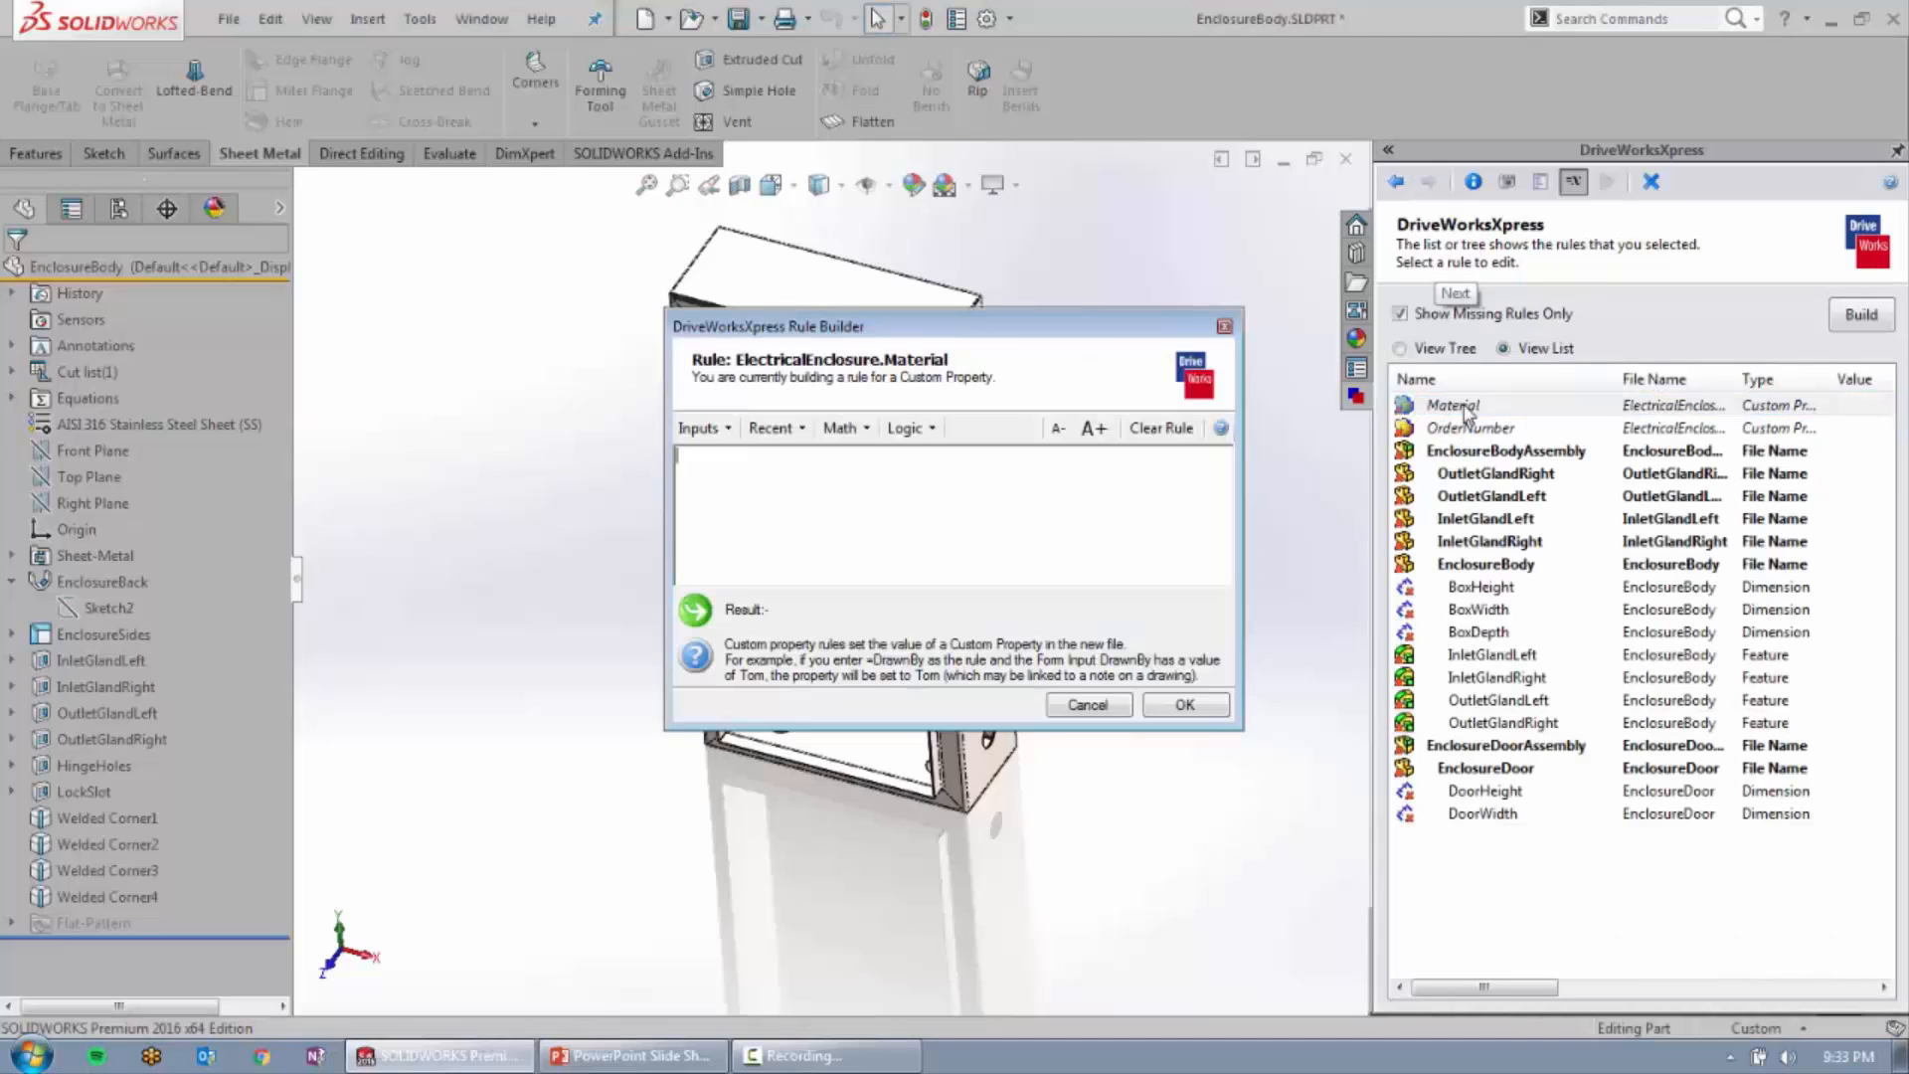
left_click(699, 429)
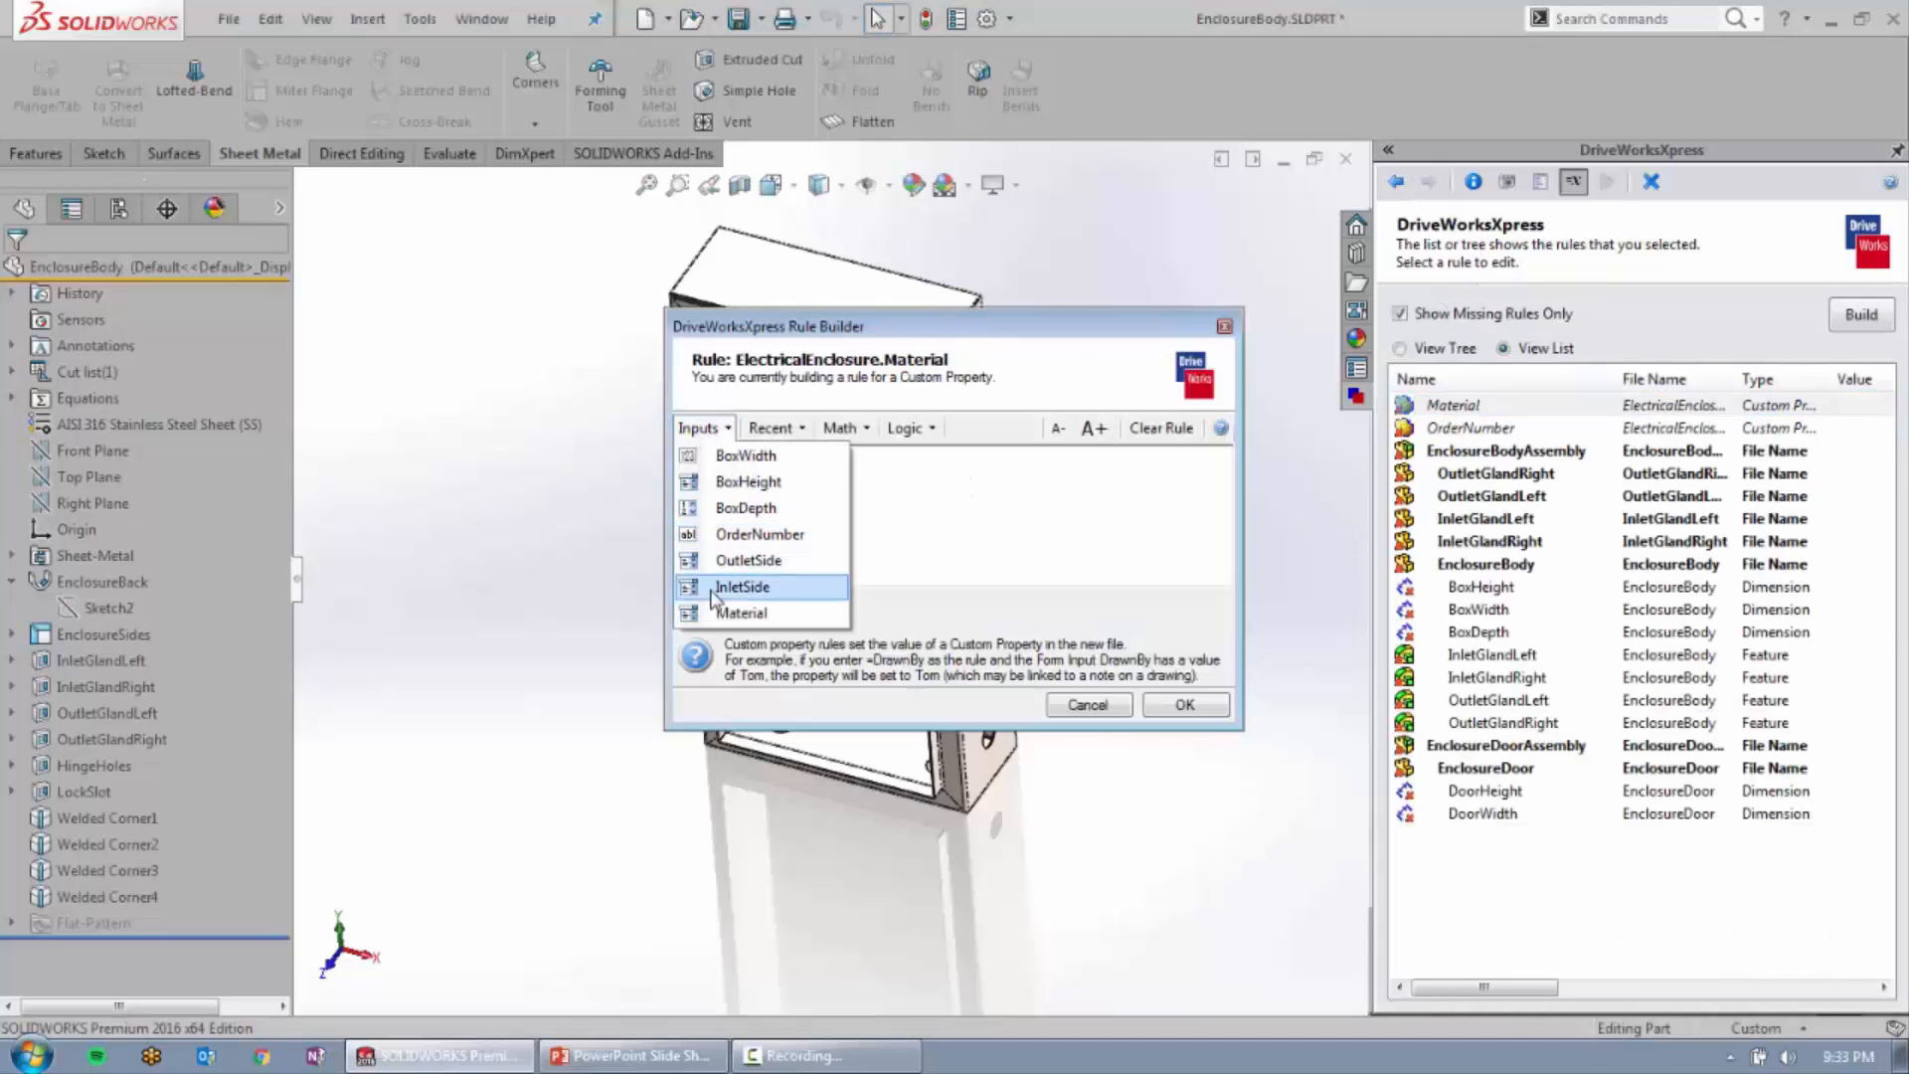
left_click(736, 613)
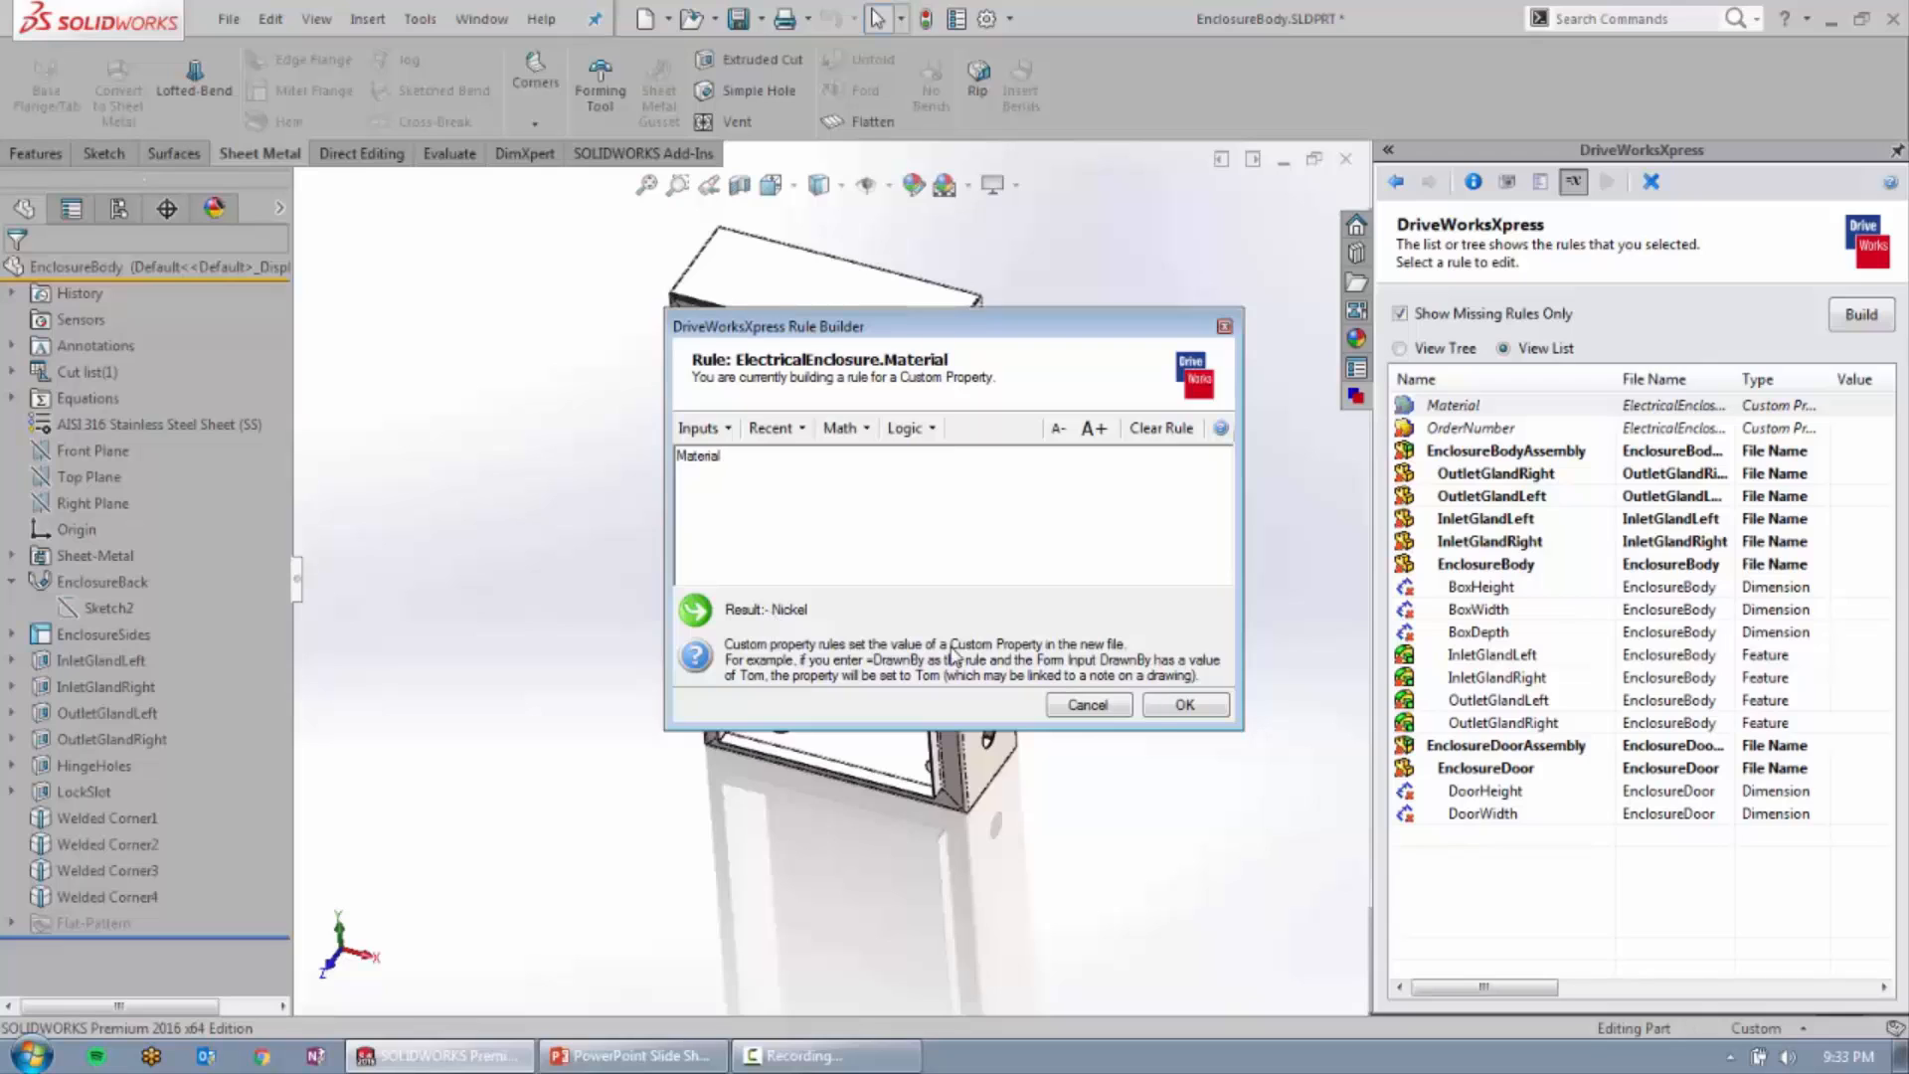
left_click(1183, 704)
Step: Build the OrderNumber custom property rule from the OrderNumber input
double_click(1489, 410)
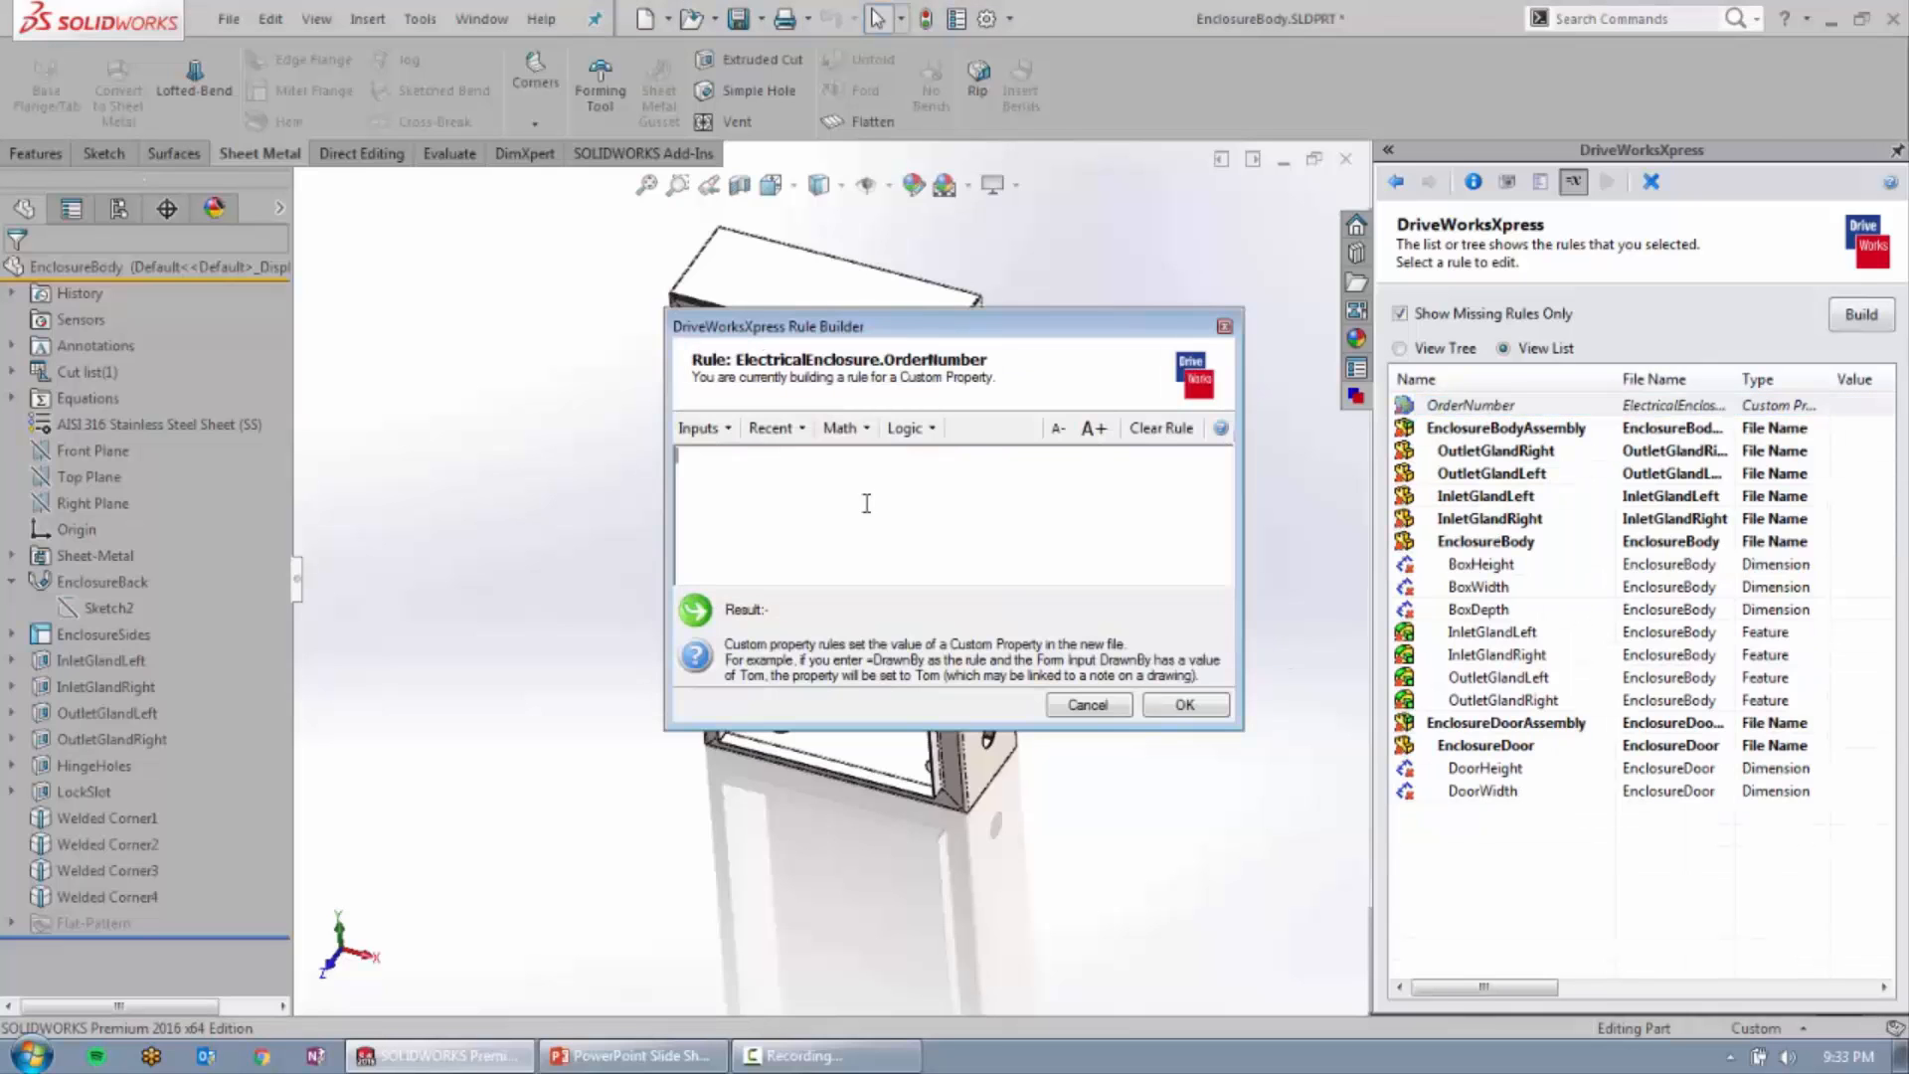
left_click(698, 429)
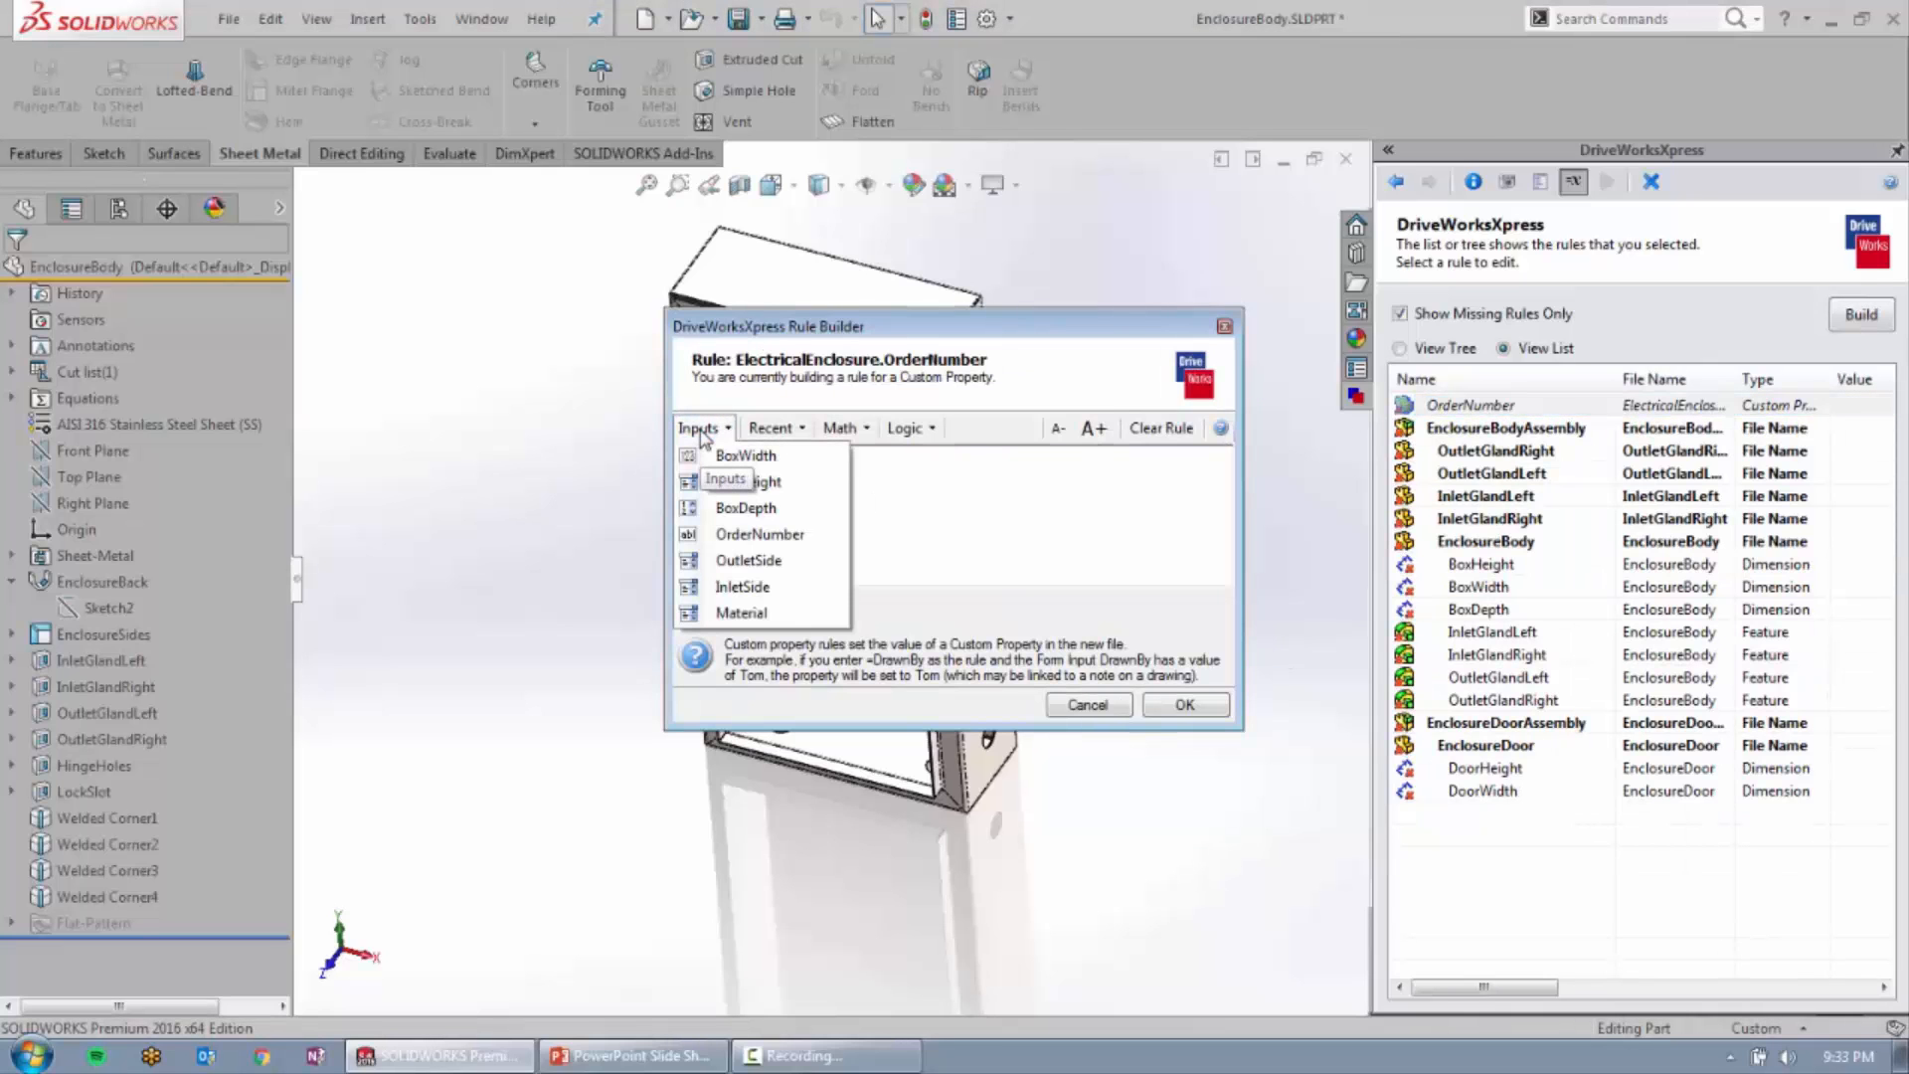
left_click(741, 534)
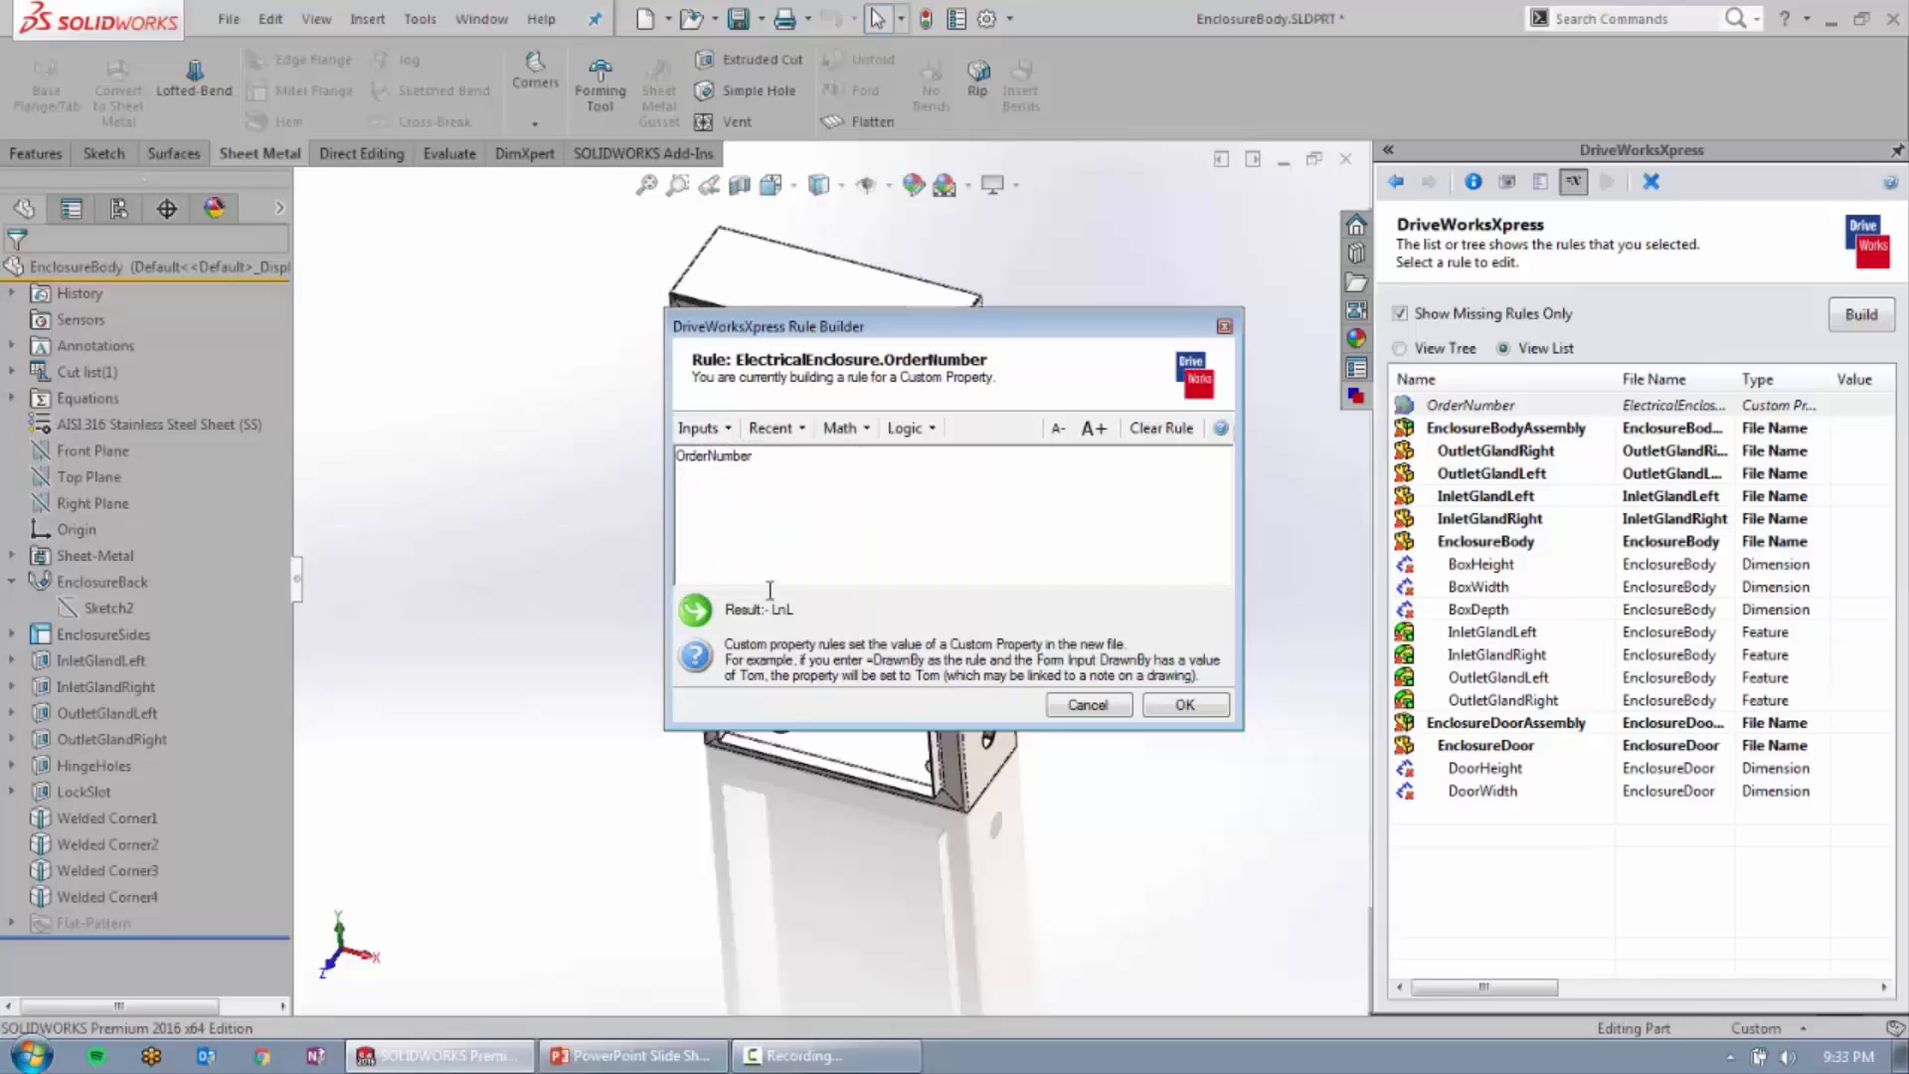
left_click(1188, 705)
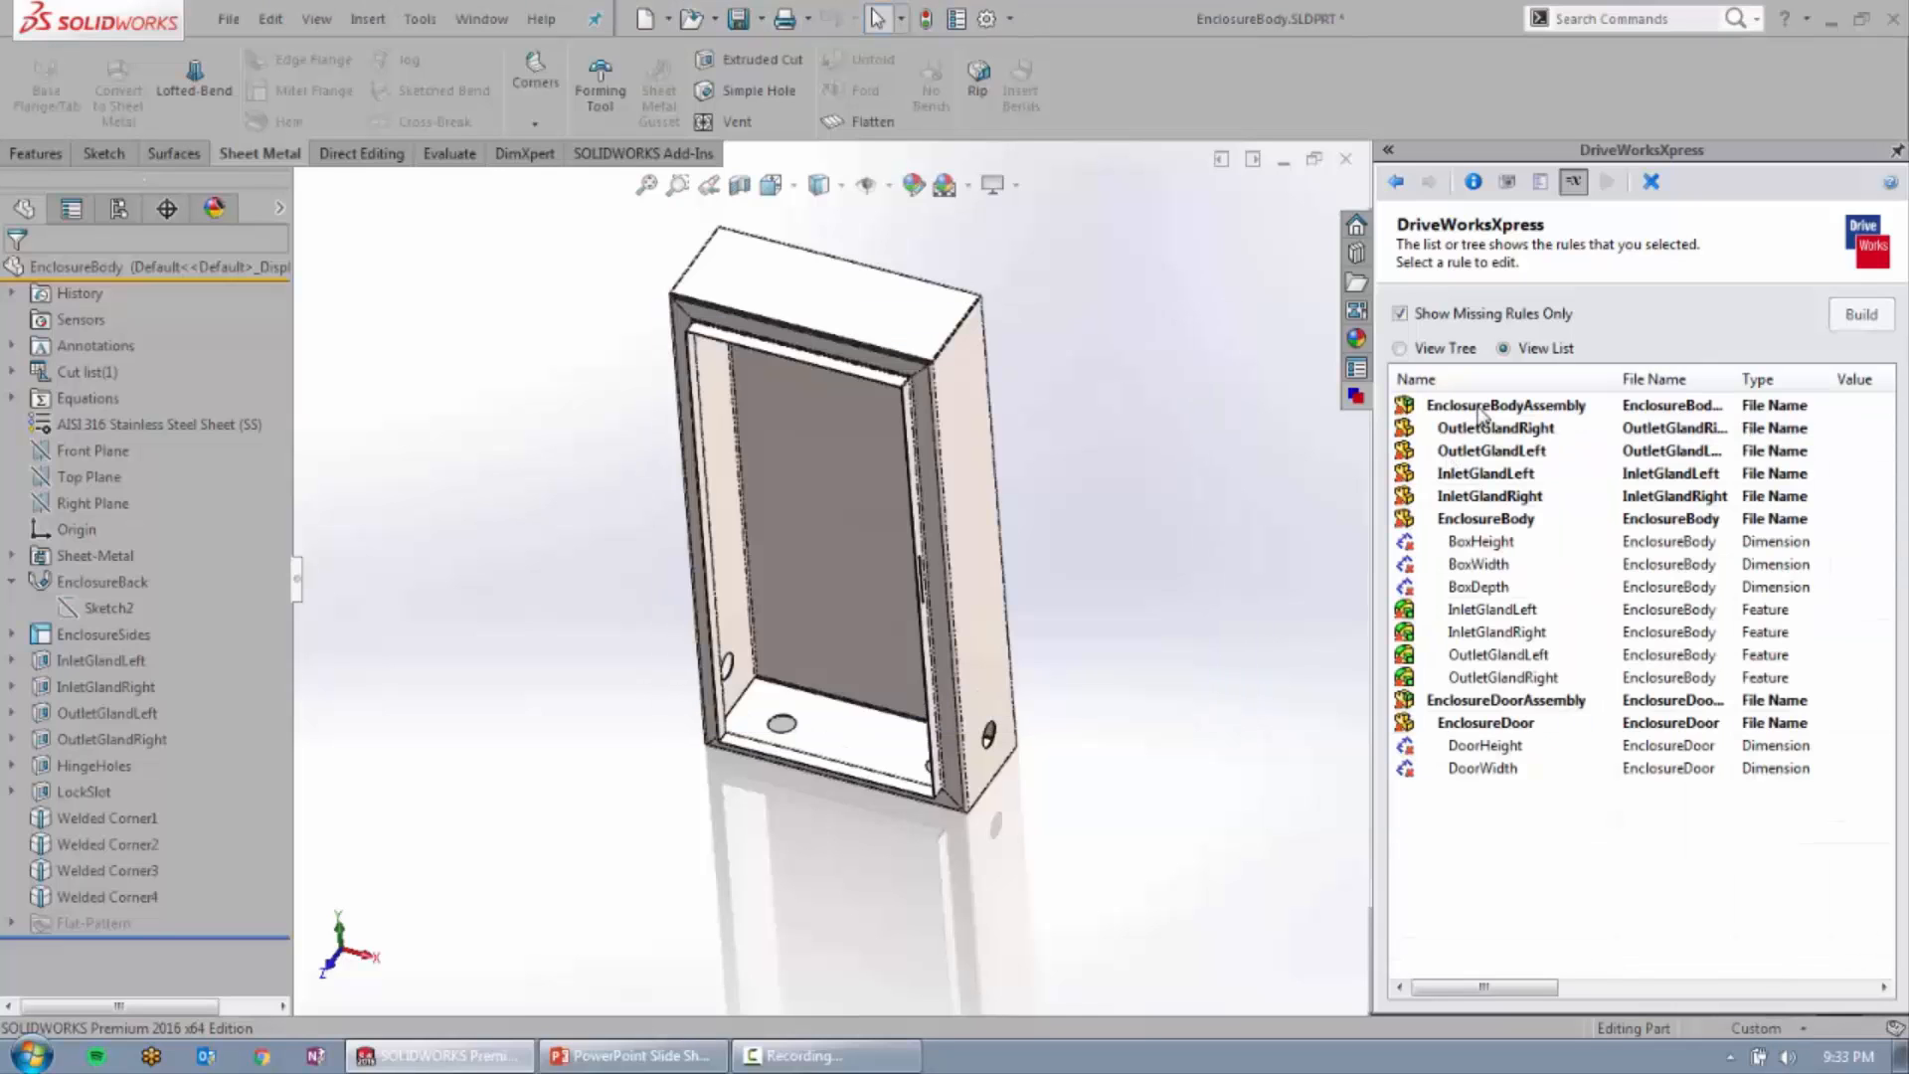
Step: Build the EnclosureBodyAssembly file name rule from the OrderNumber input
double_click(1481, 407)
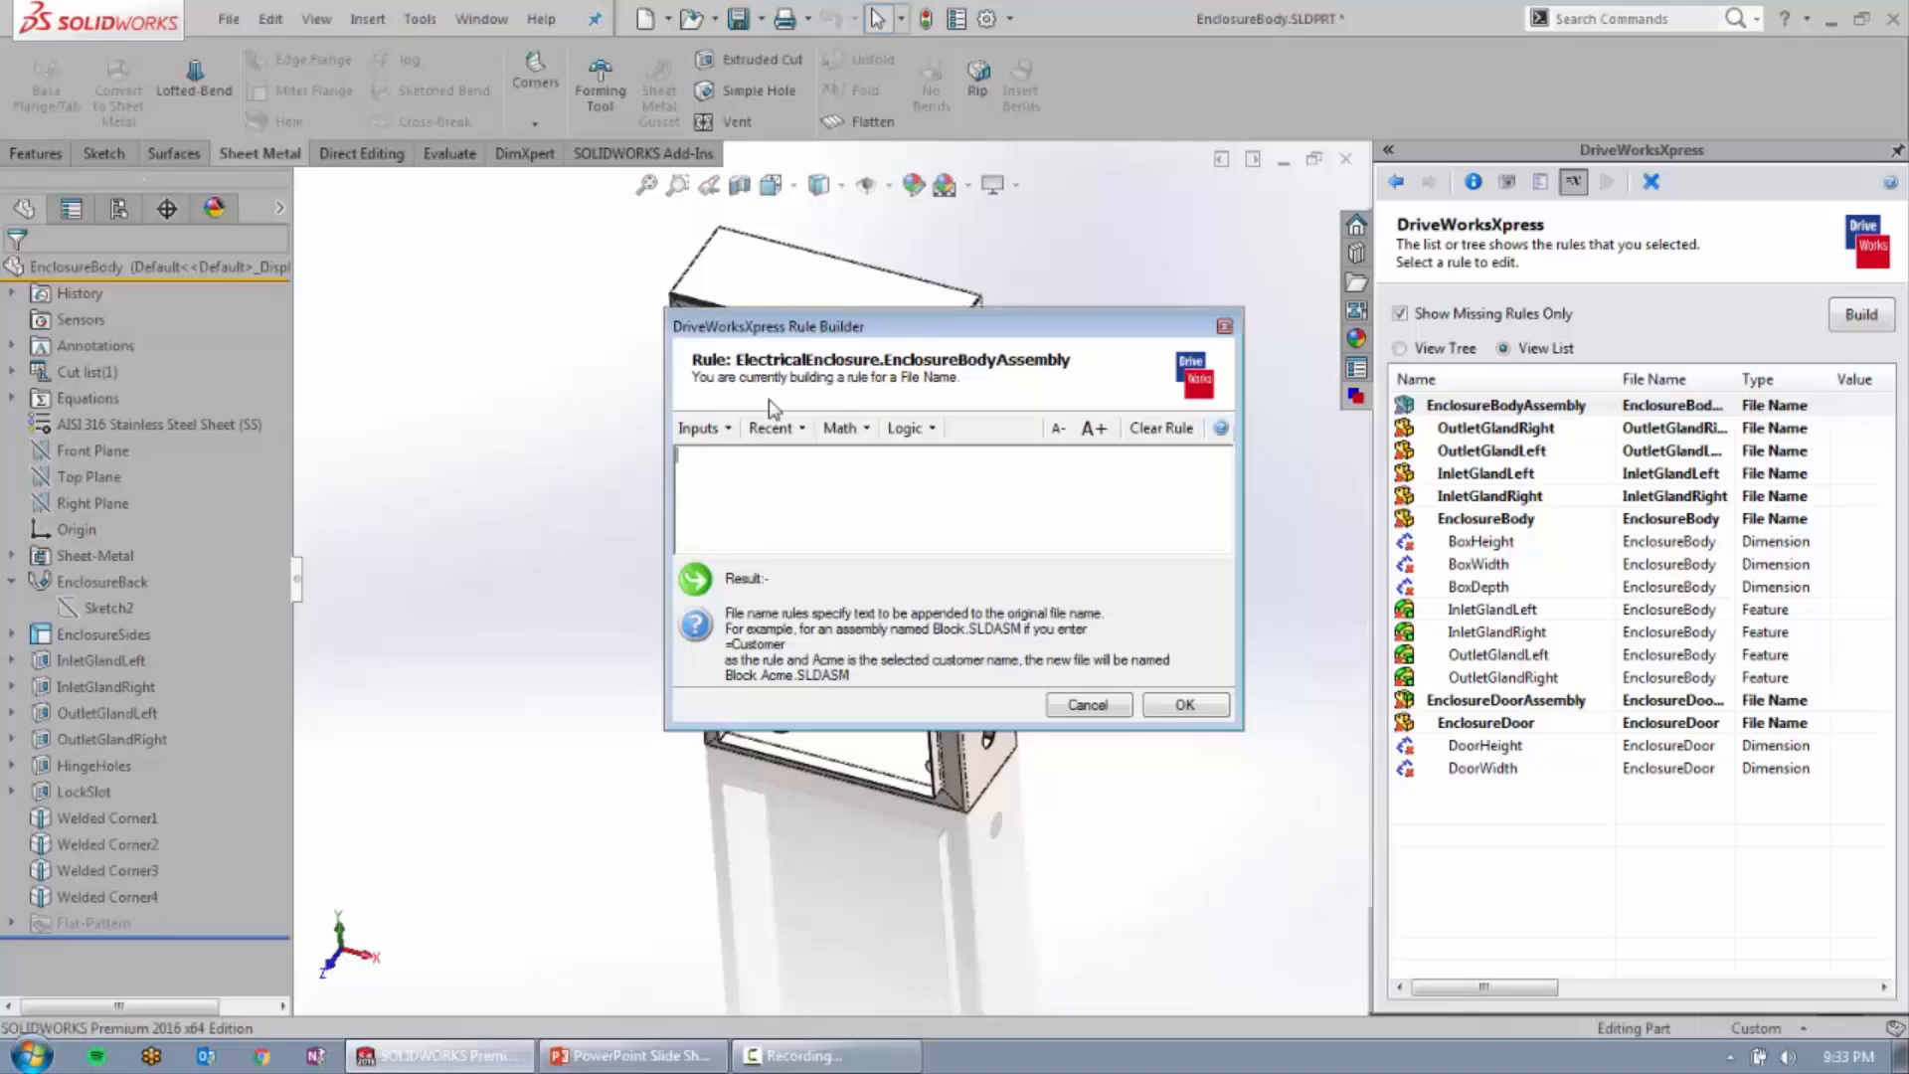
left_click(701, 427)
left_click(757, 529)
left_click(1183, 704)
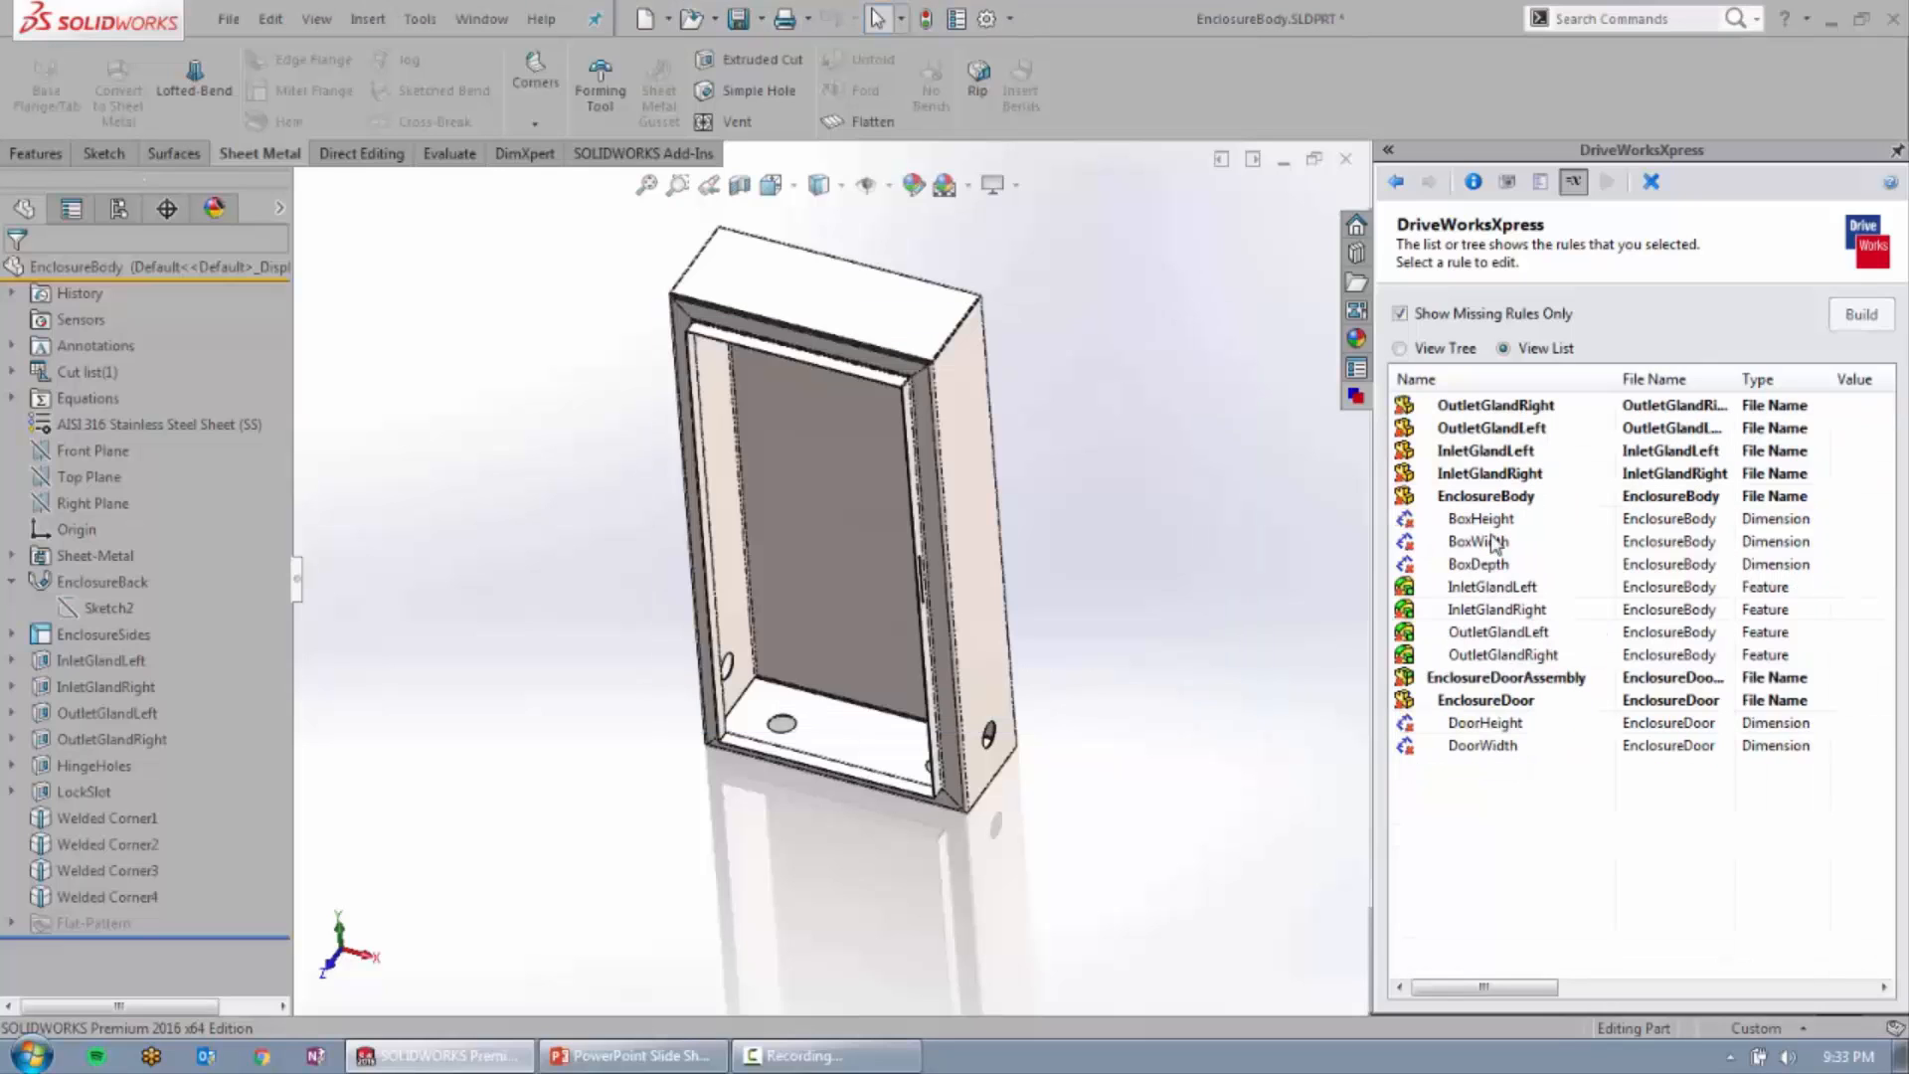
Step: Build the OutletGlandRight file name rule as IF(OutletSide = "Right",OrderNumber,"Delete") and copy the formula before accepting it
left_click(1498, 415)
double_click(1496, 410)
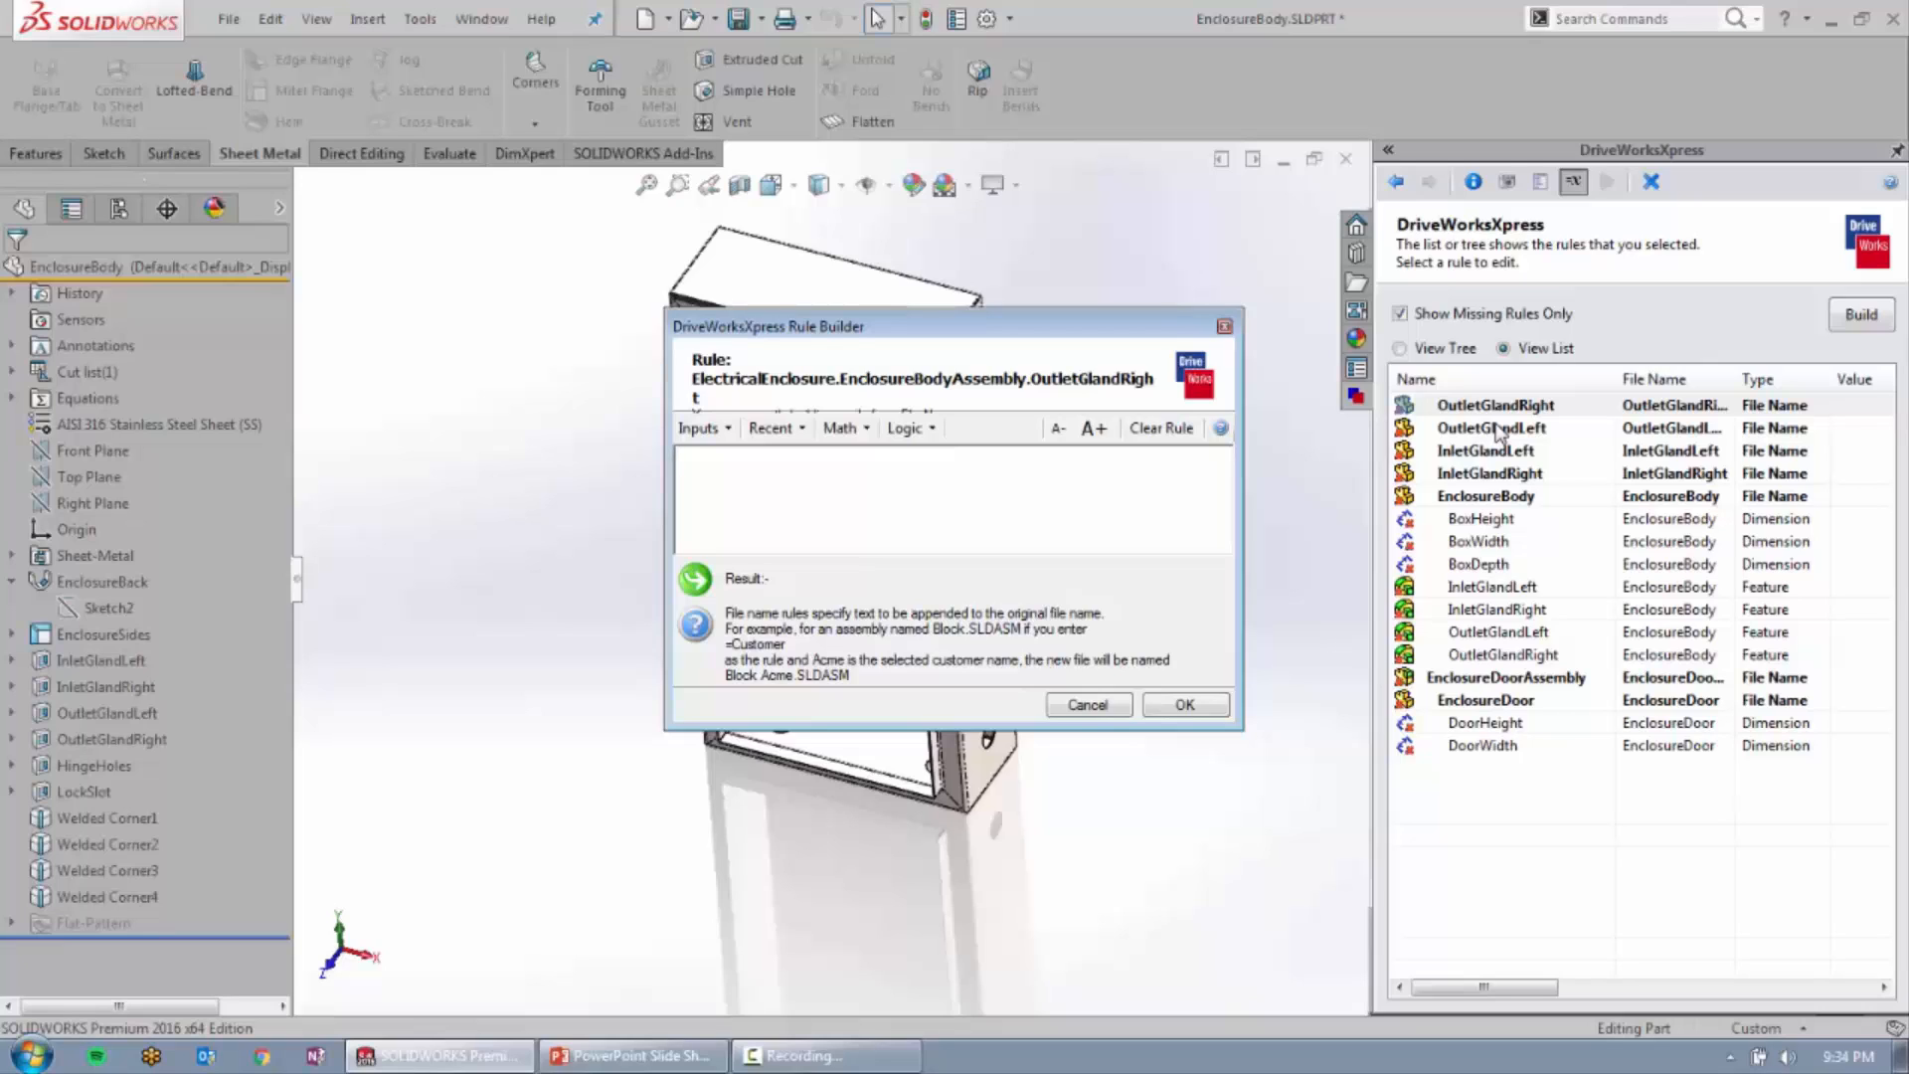
type("IF(")
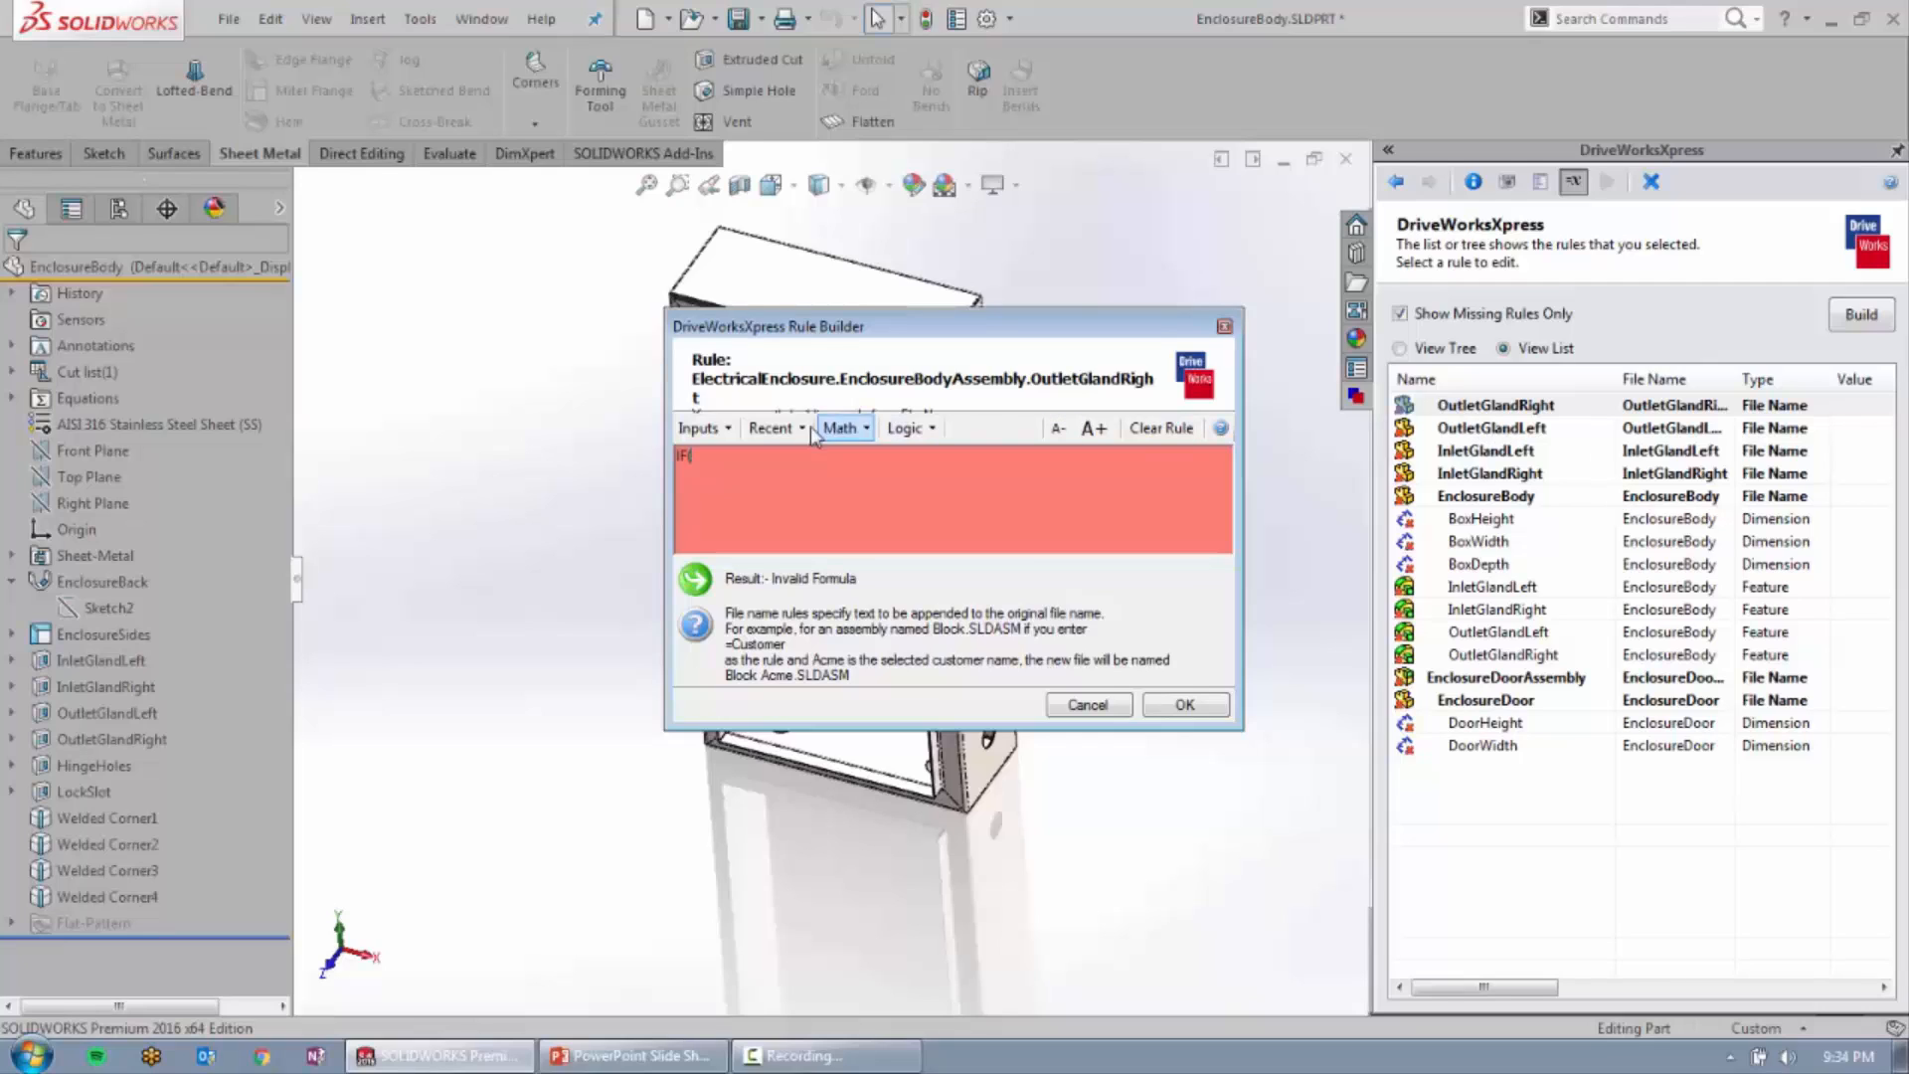
left_click(701, 428)
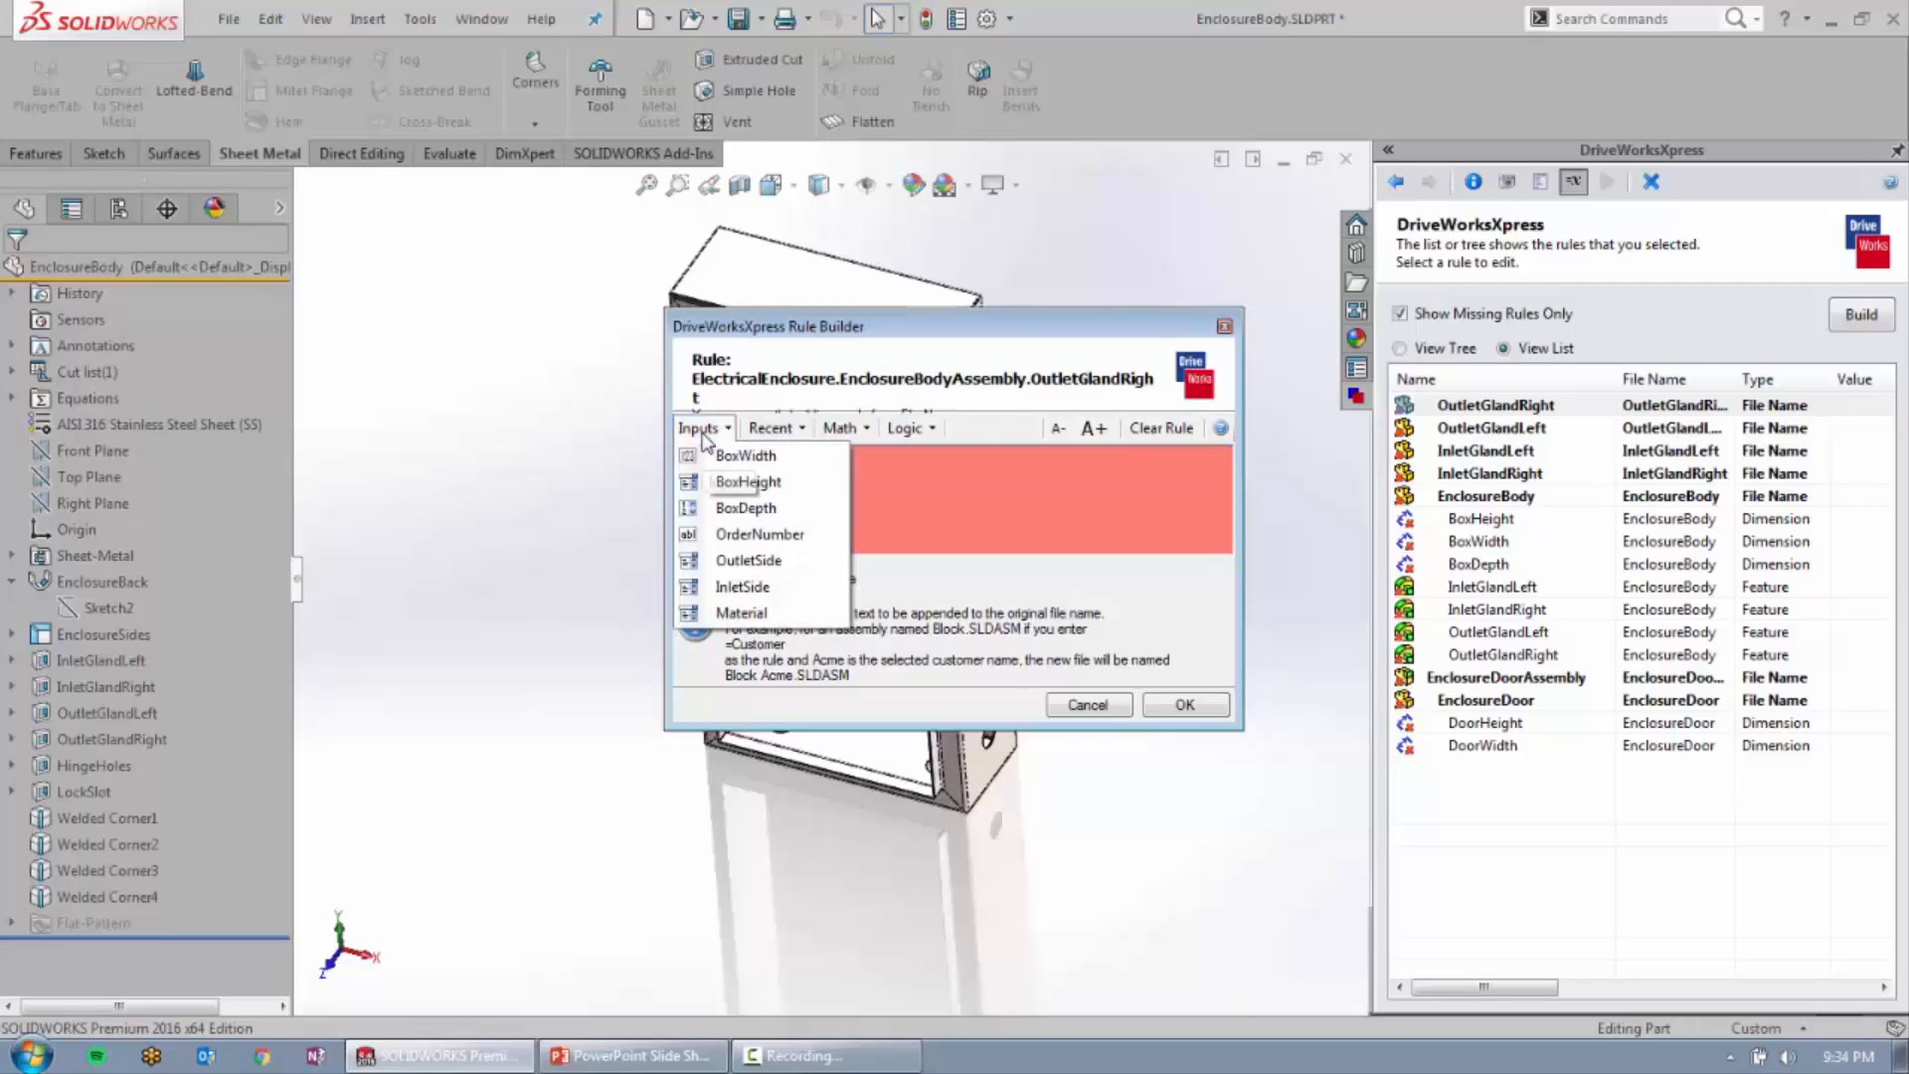
left_click(720, 563)
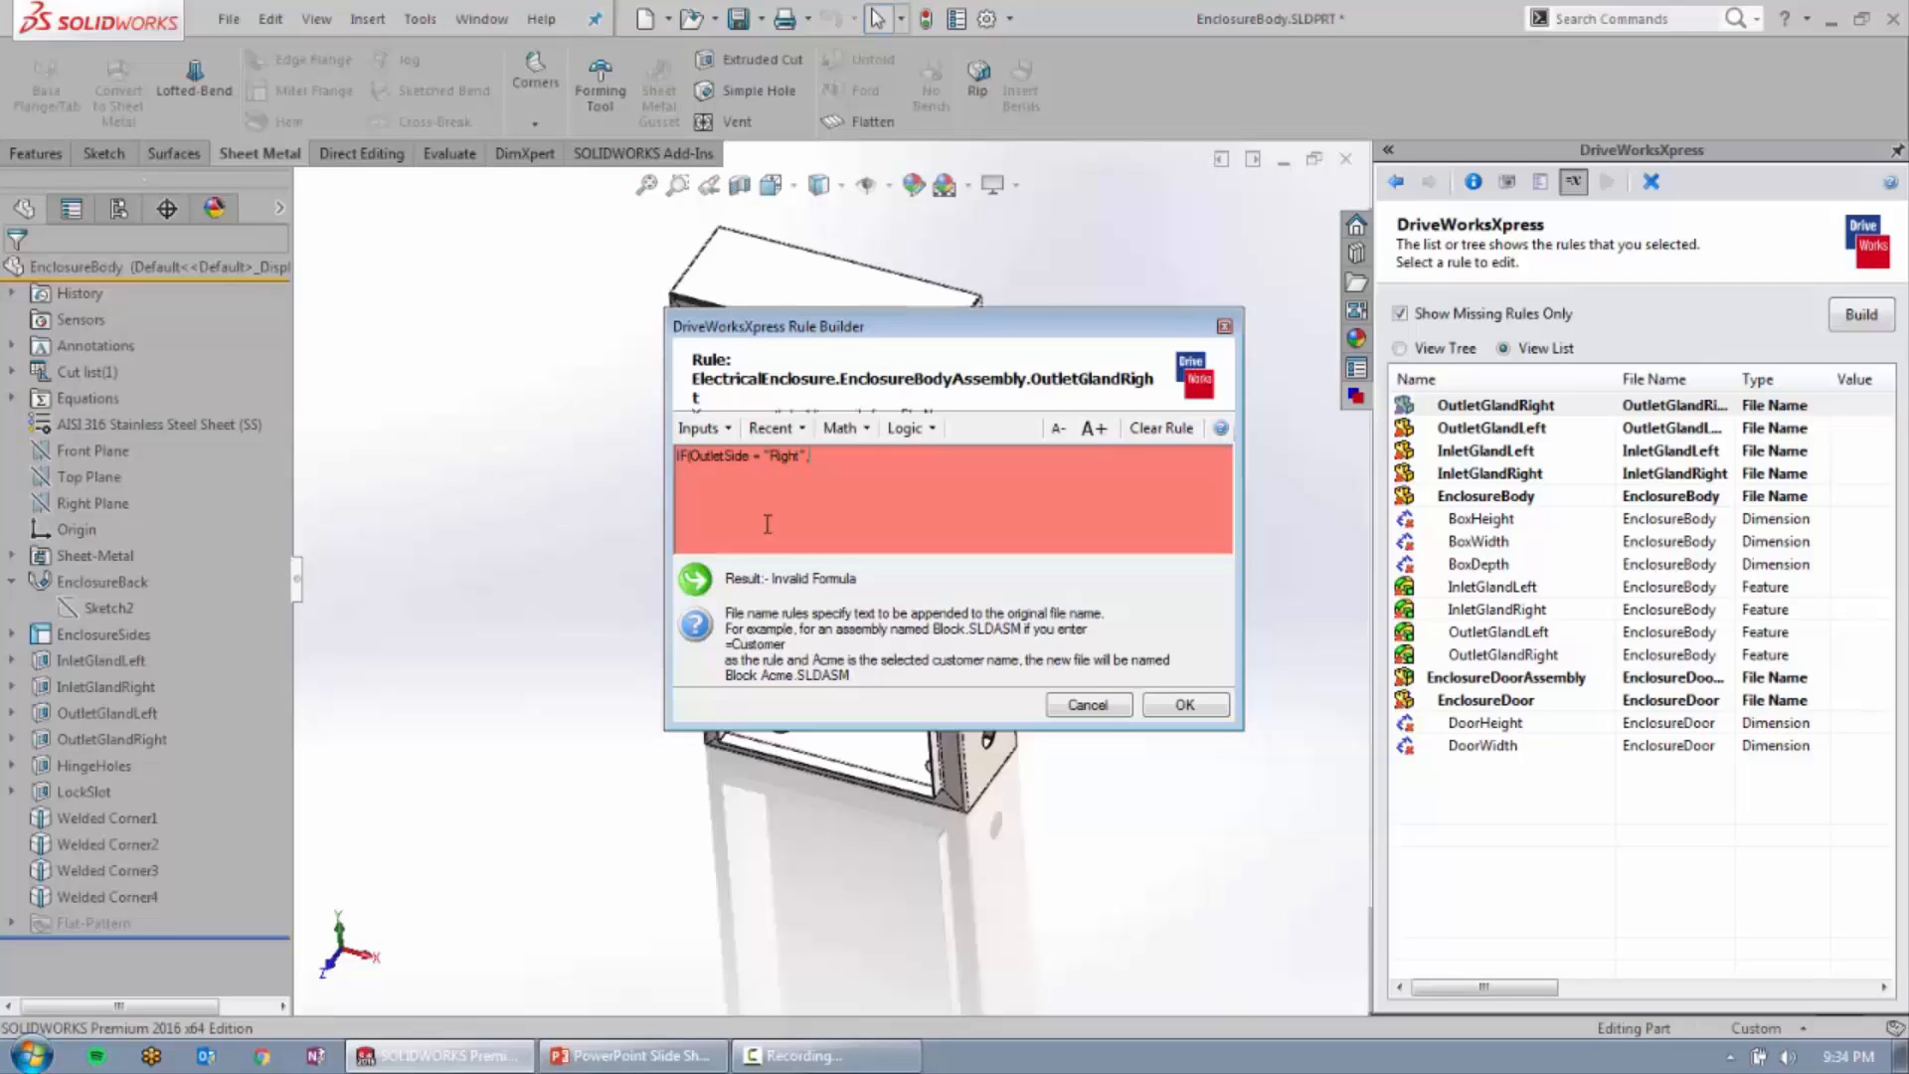
left_click(688, 430)
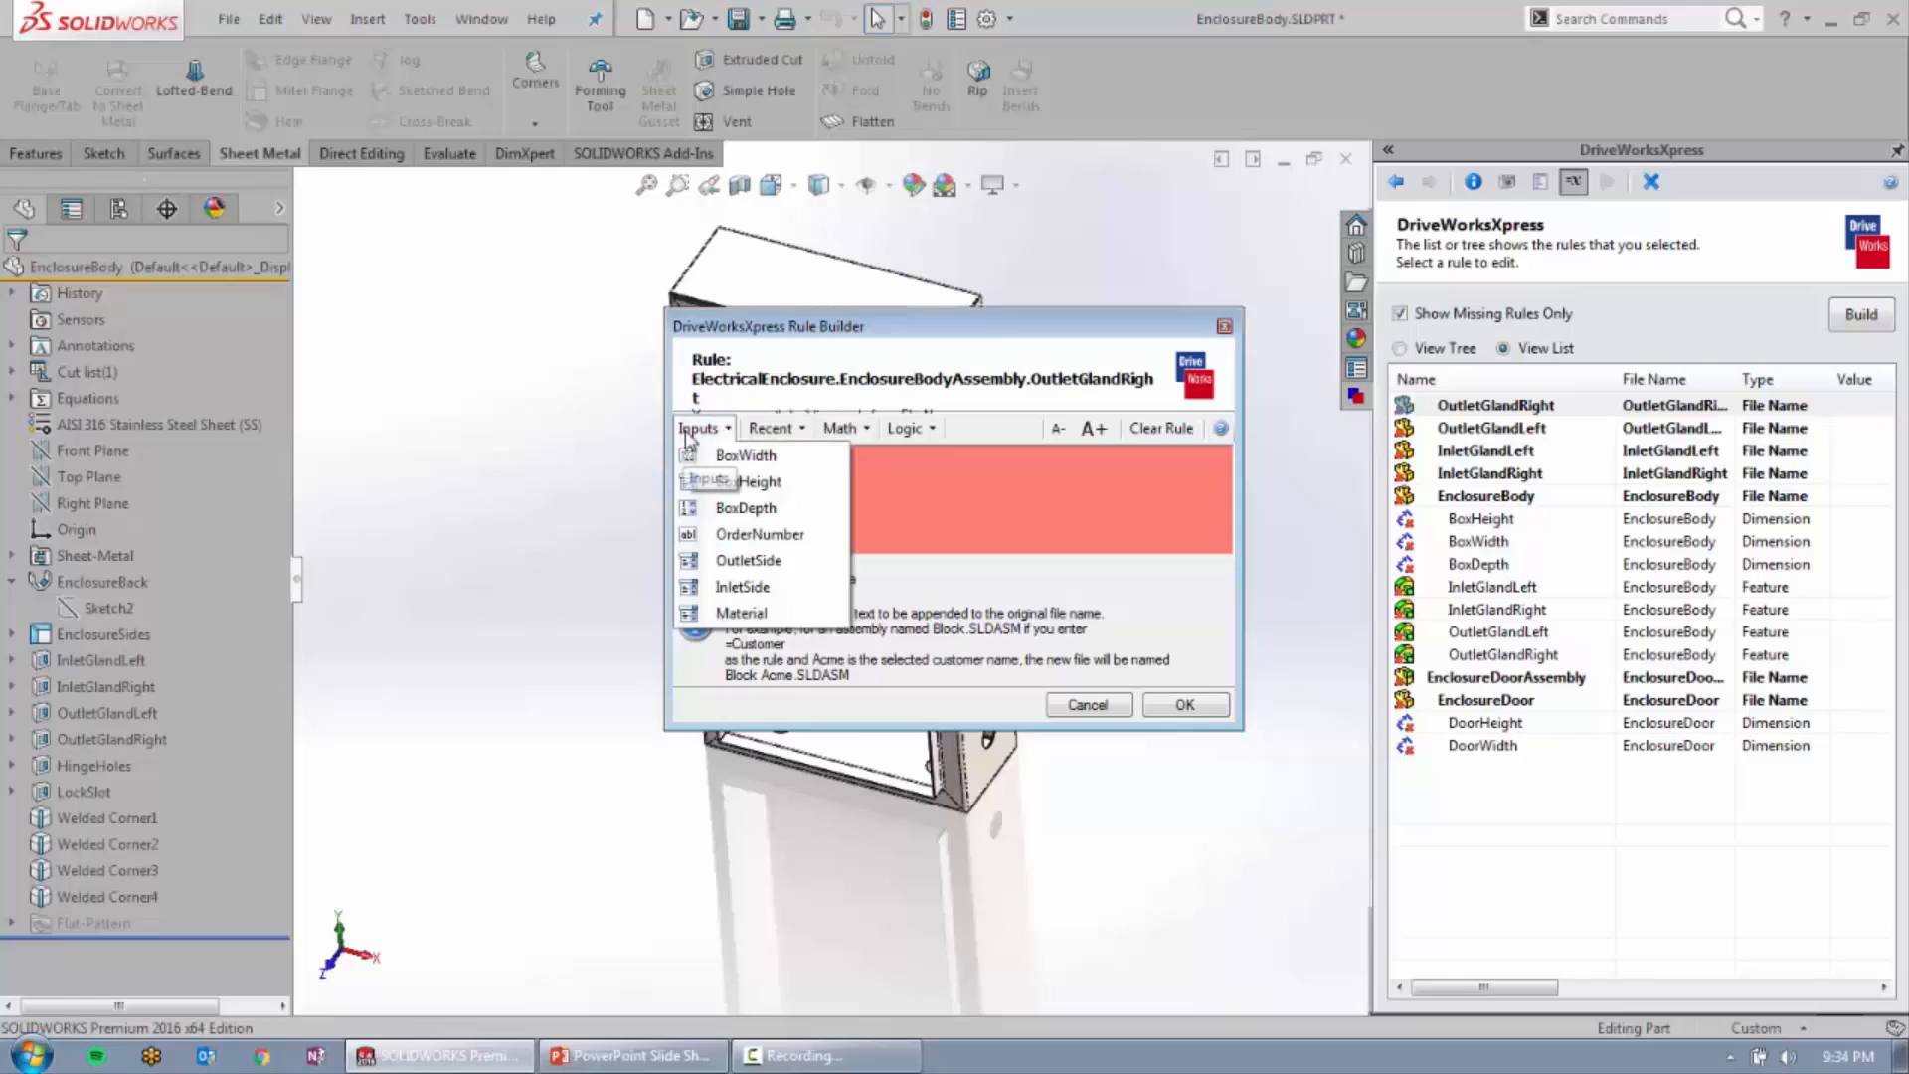
left_click(747, 535)
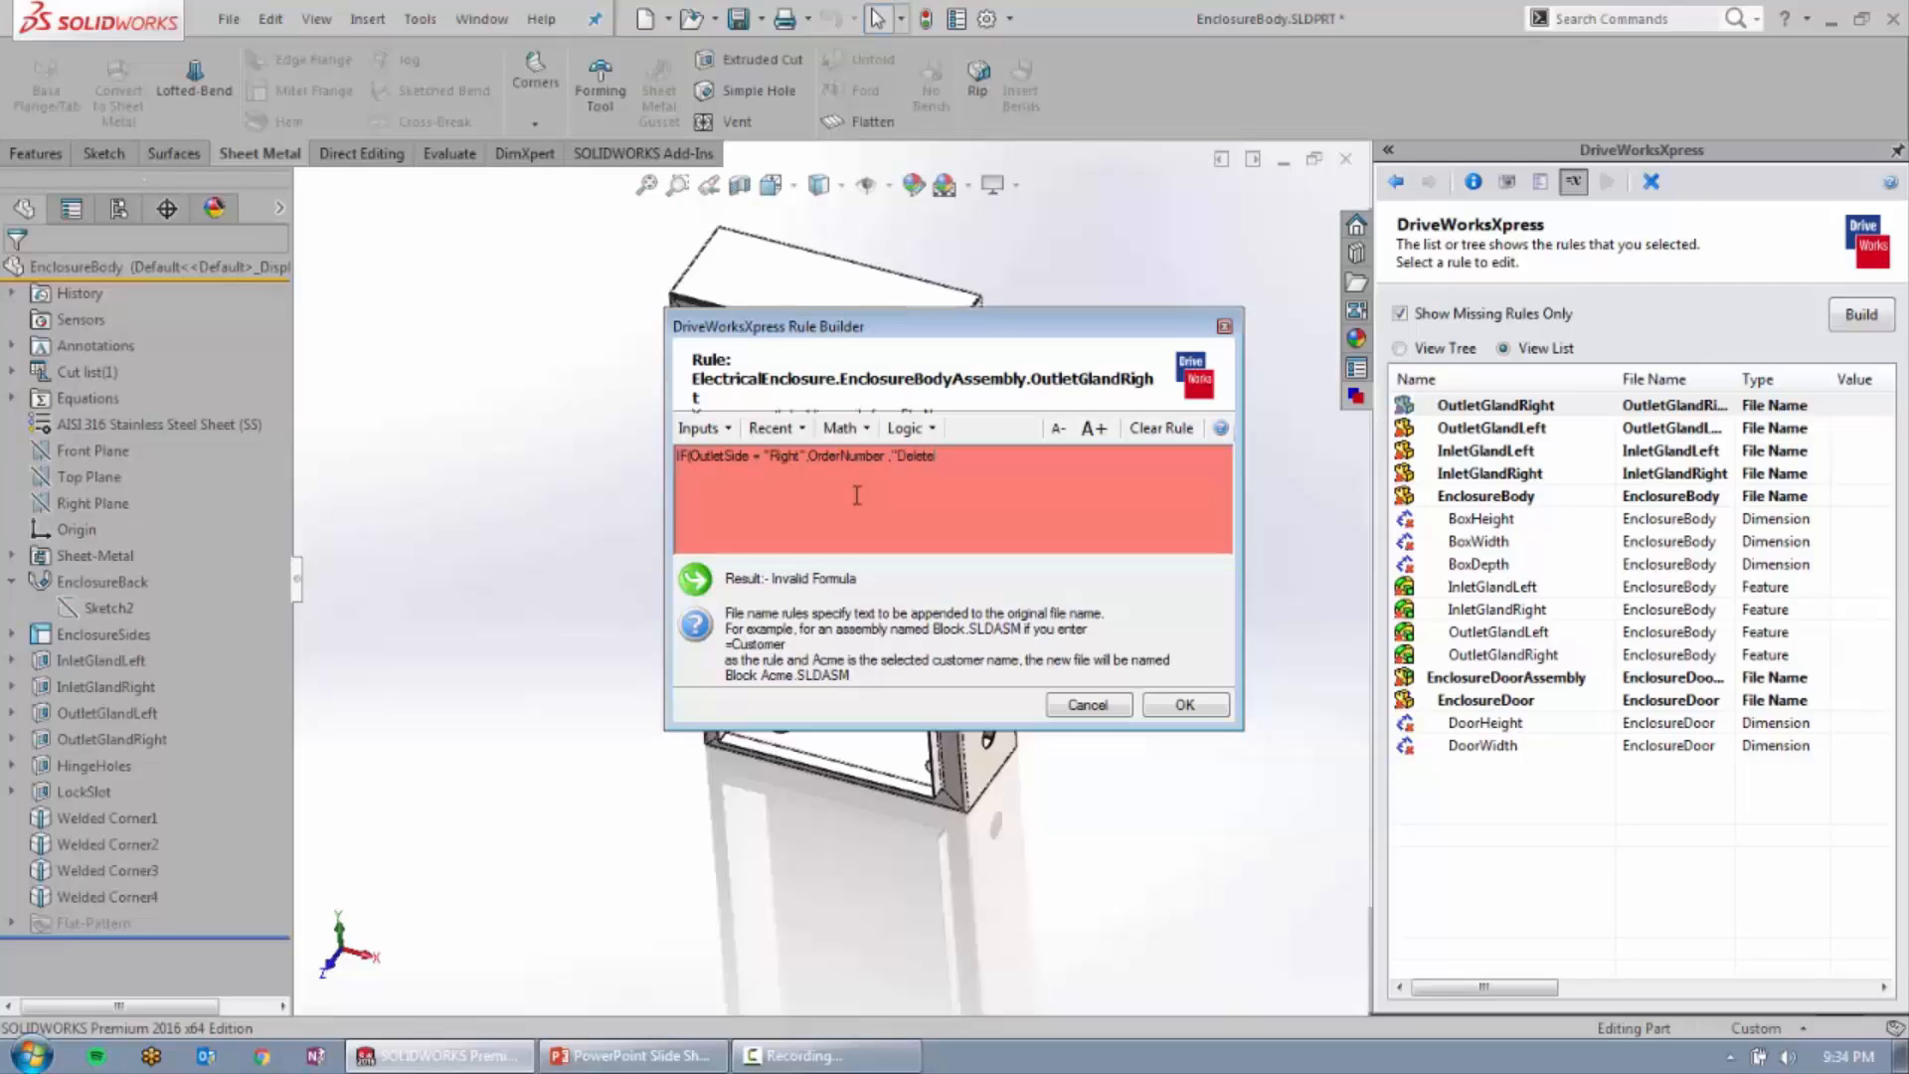
type(")")
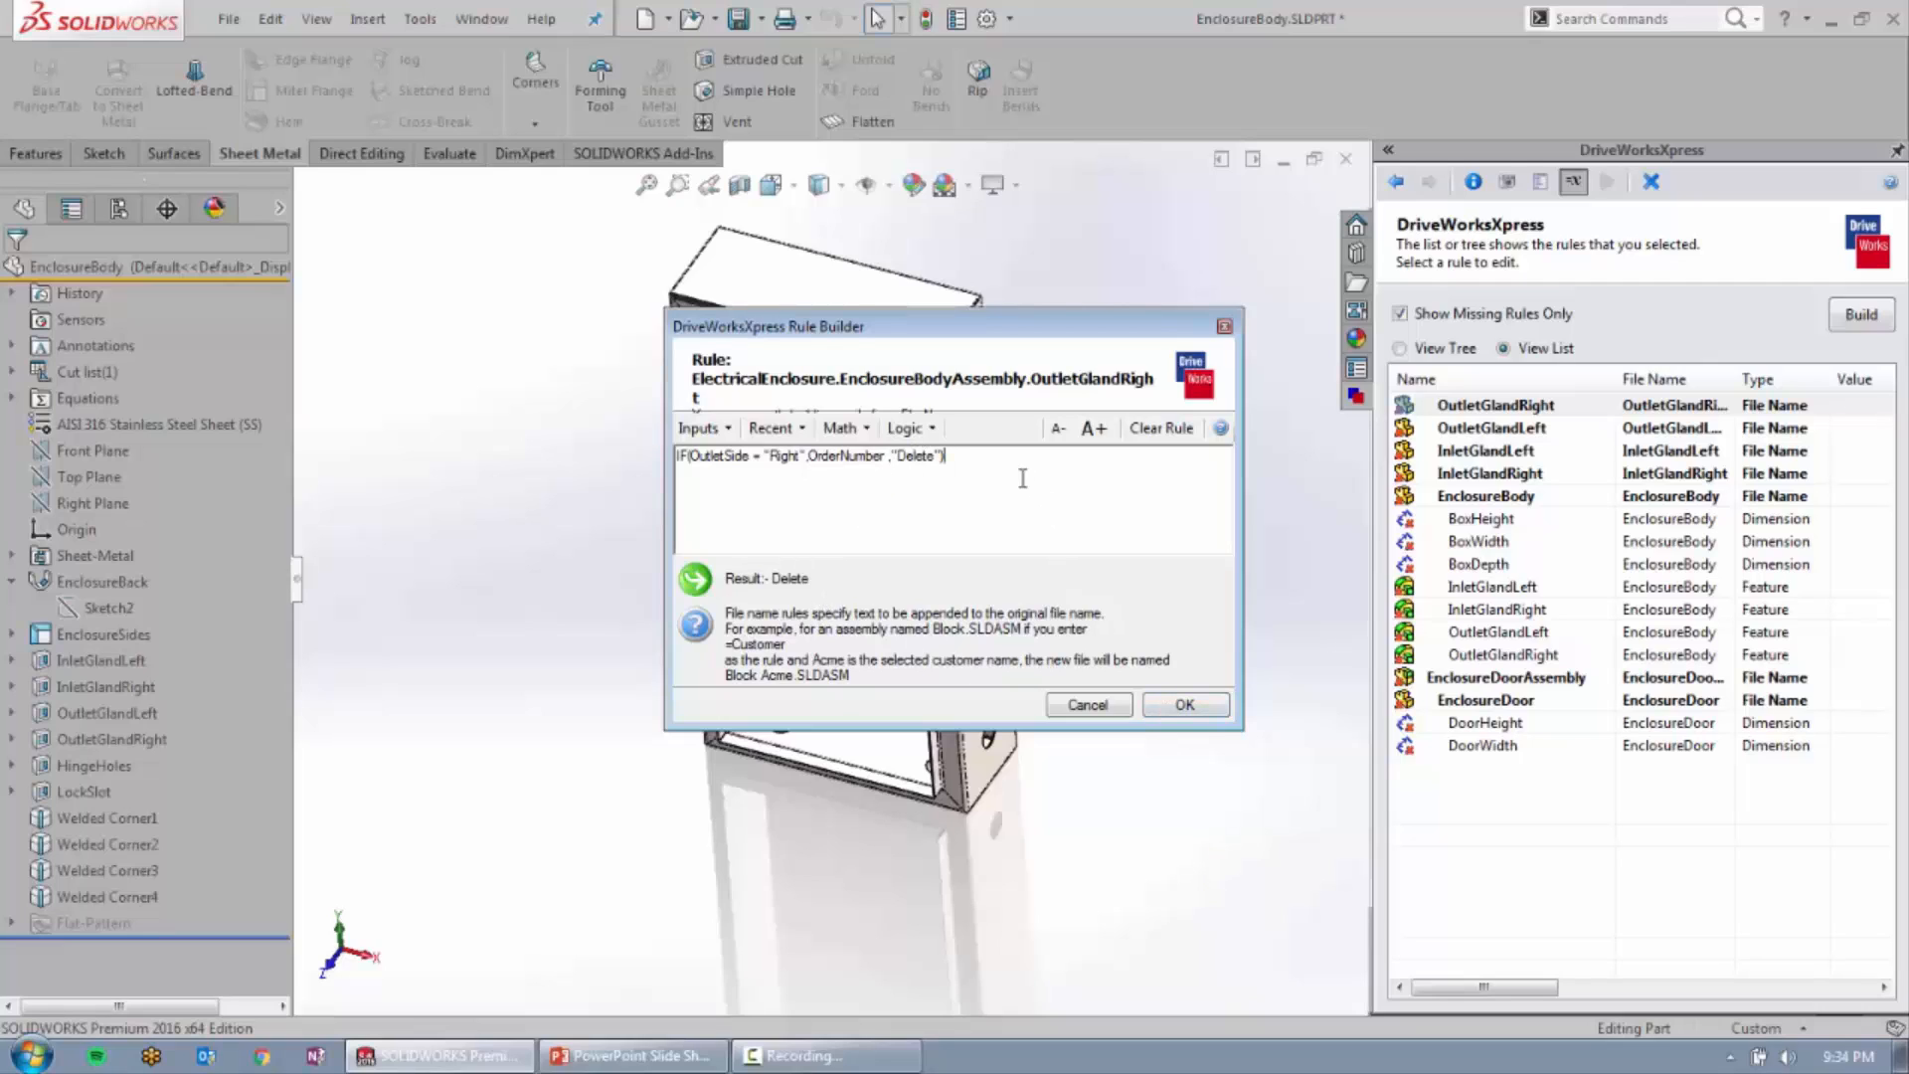
key("ctrl+a")
key("ctrl+c")
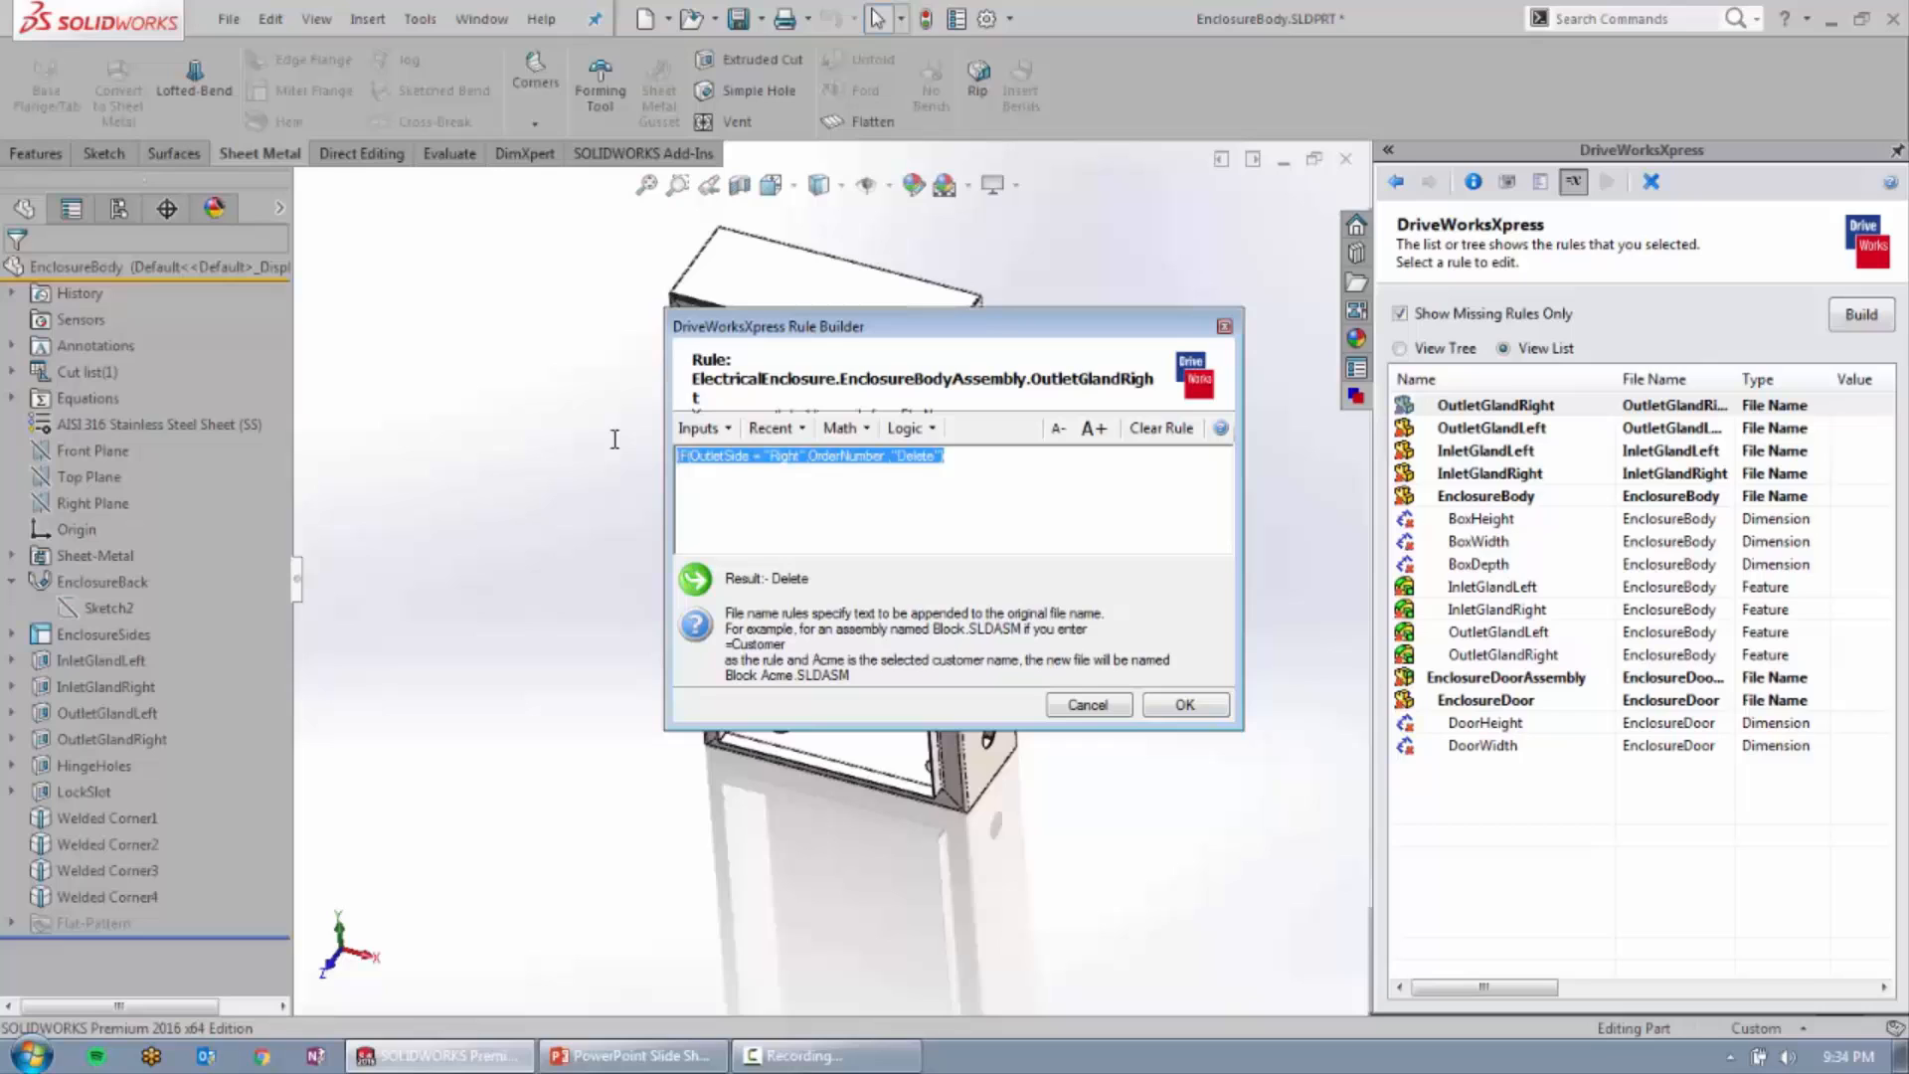
left_click(1184, 707)
Step: Build the OutletGlandLeft file name rule from the copied formula, changed to IF(OutletSide = "Left",OrderNumber,"Delete")
double_click(1471, 405)
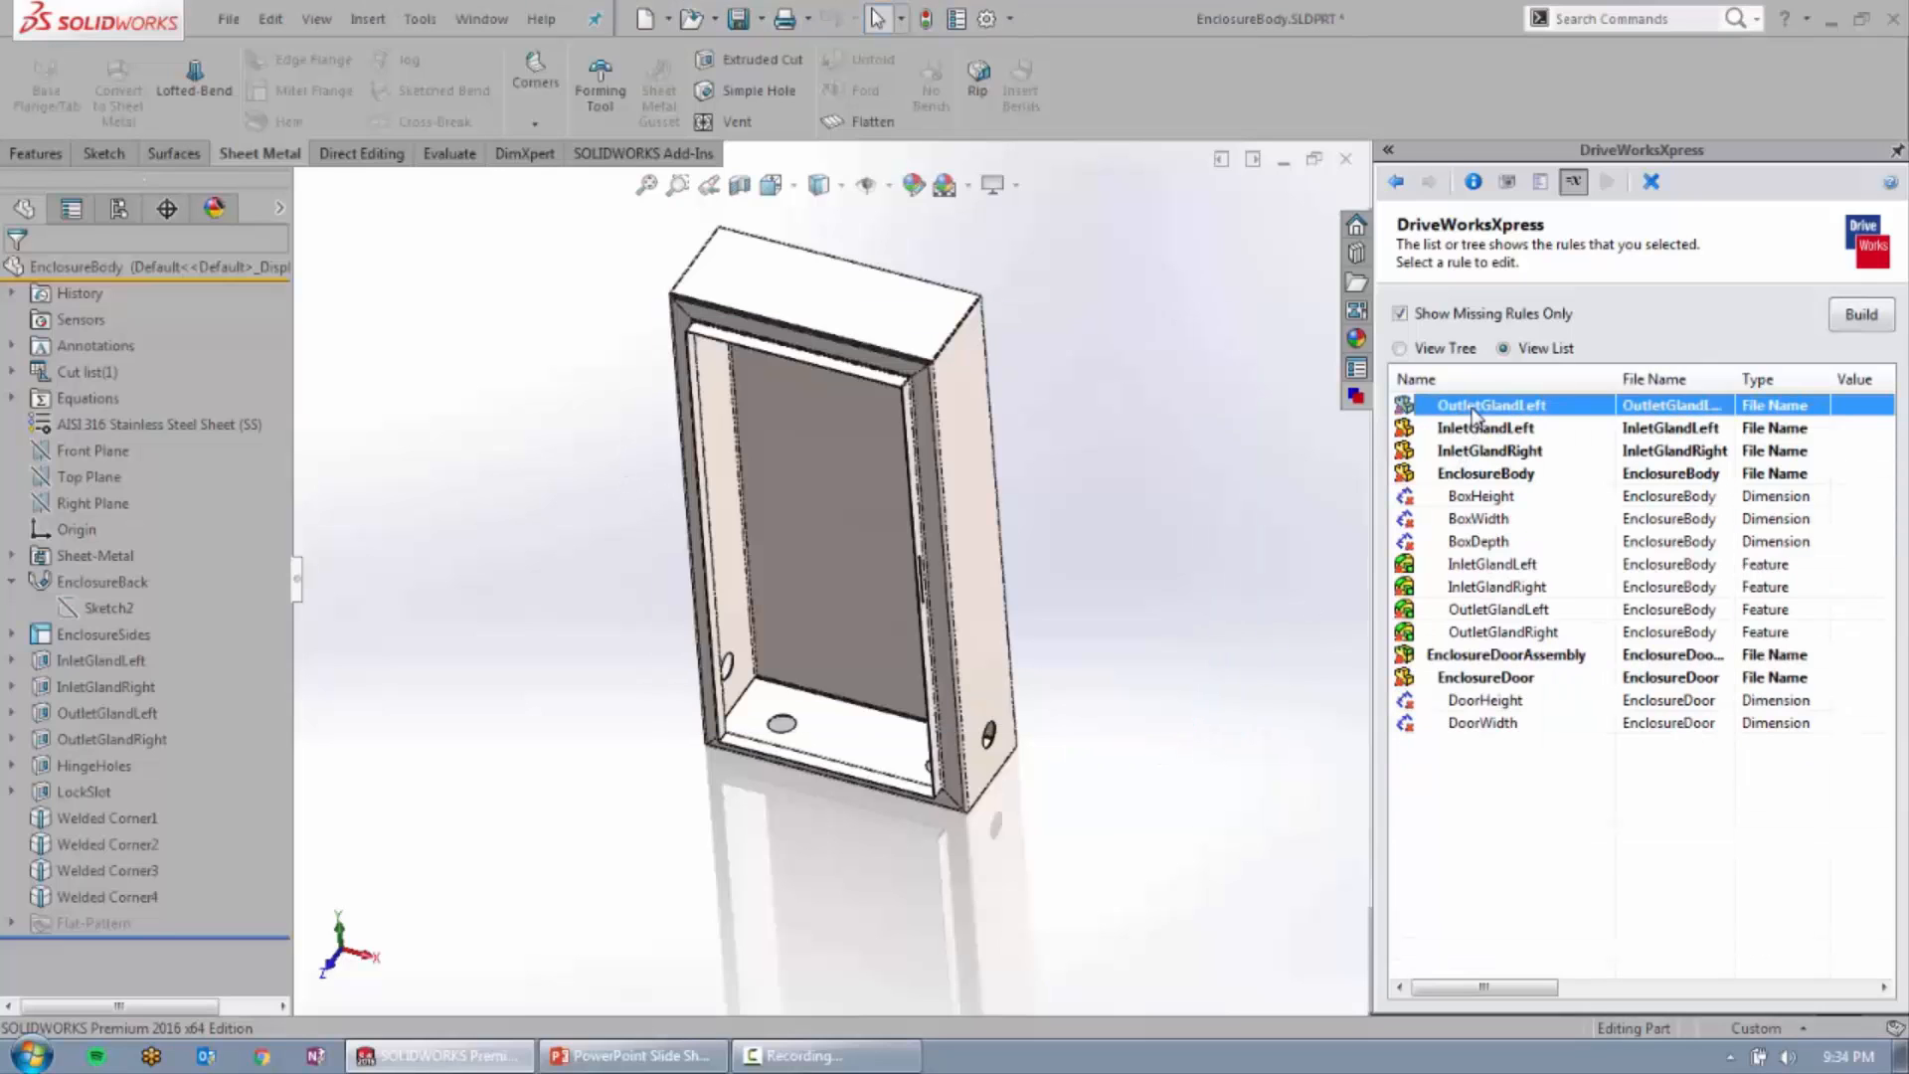
key("ctrl+v")
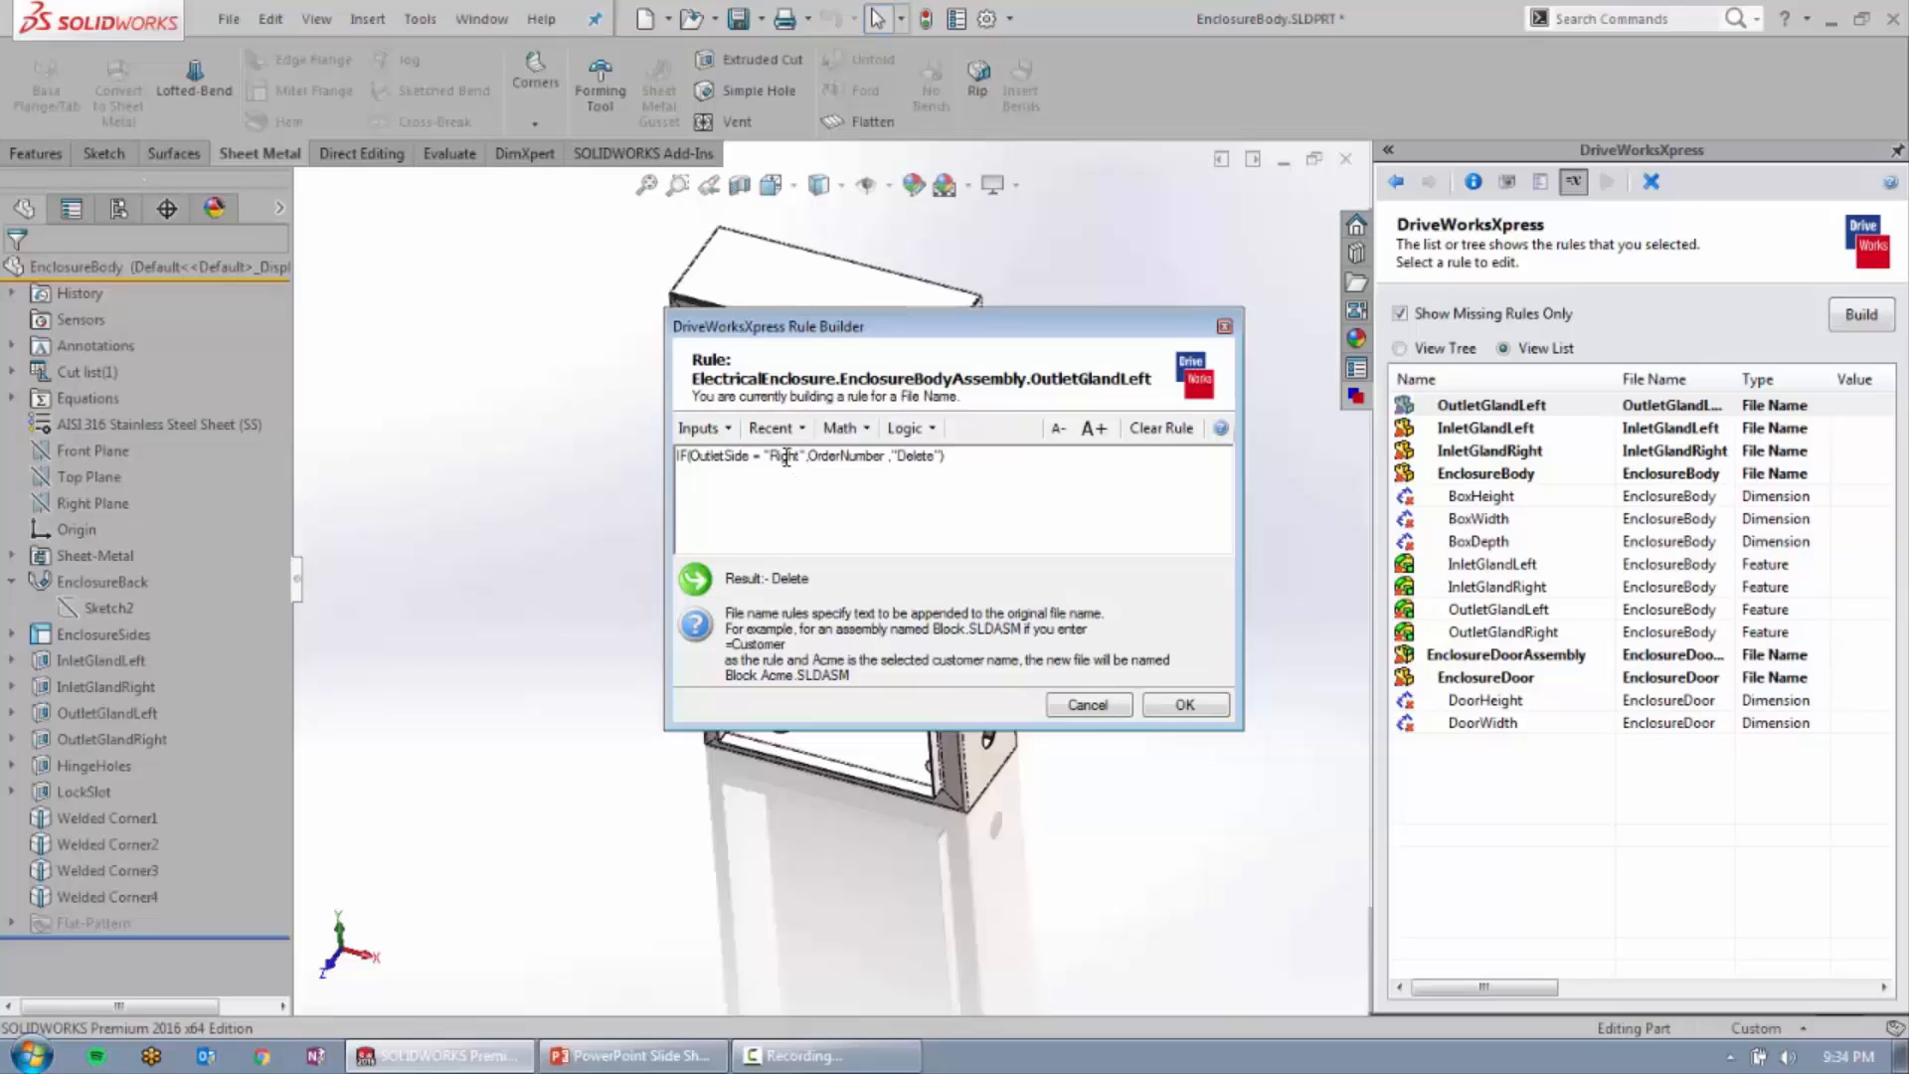
double_click(784, 455)
type("Left")
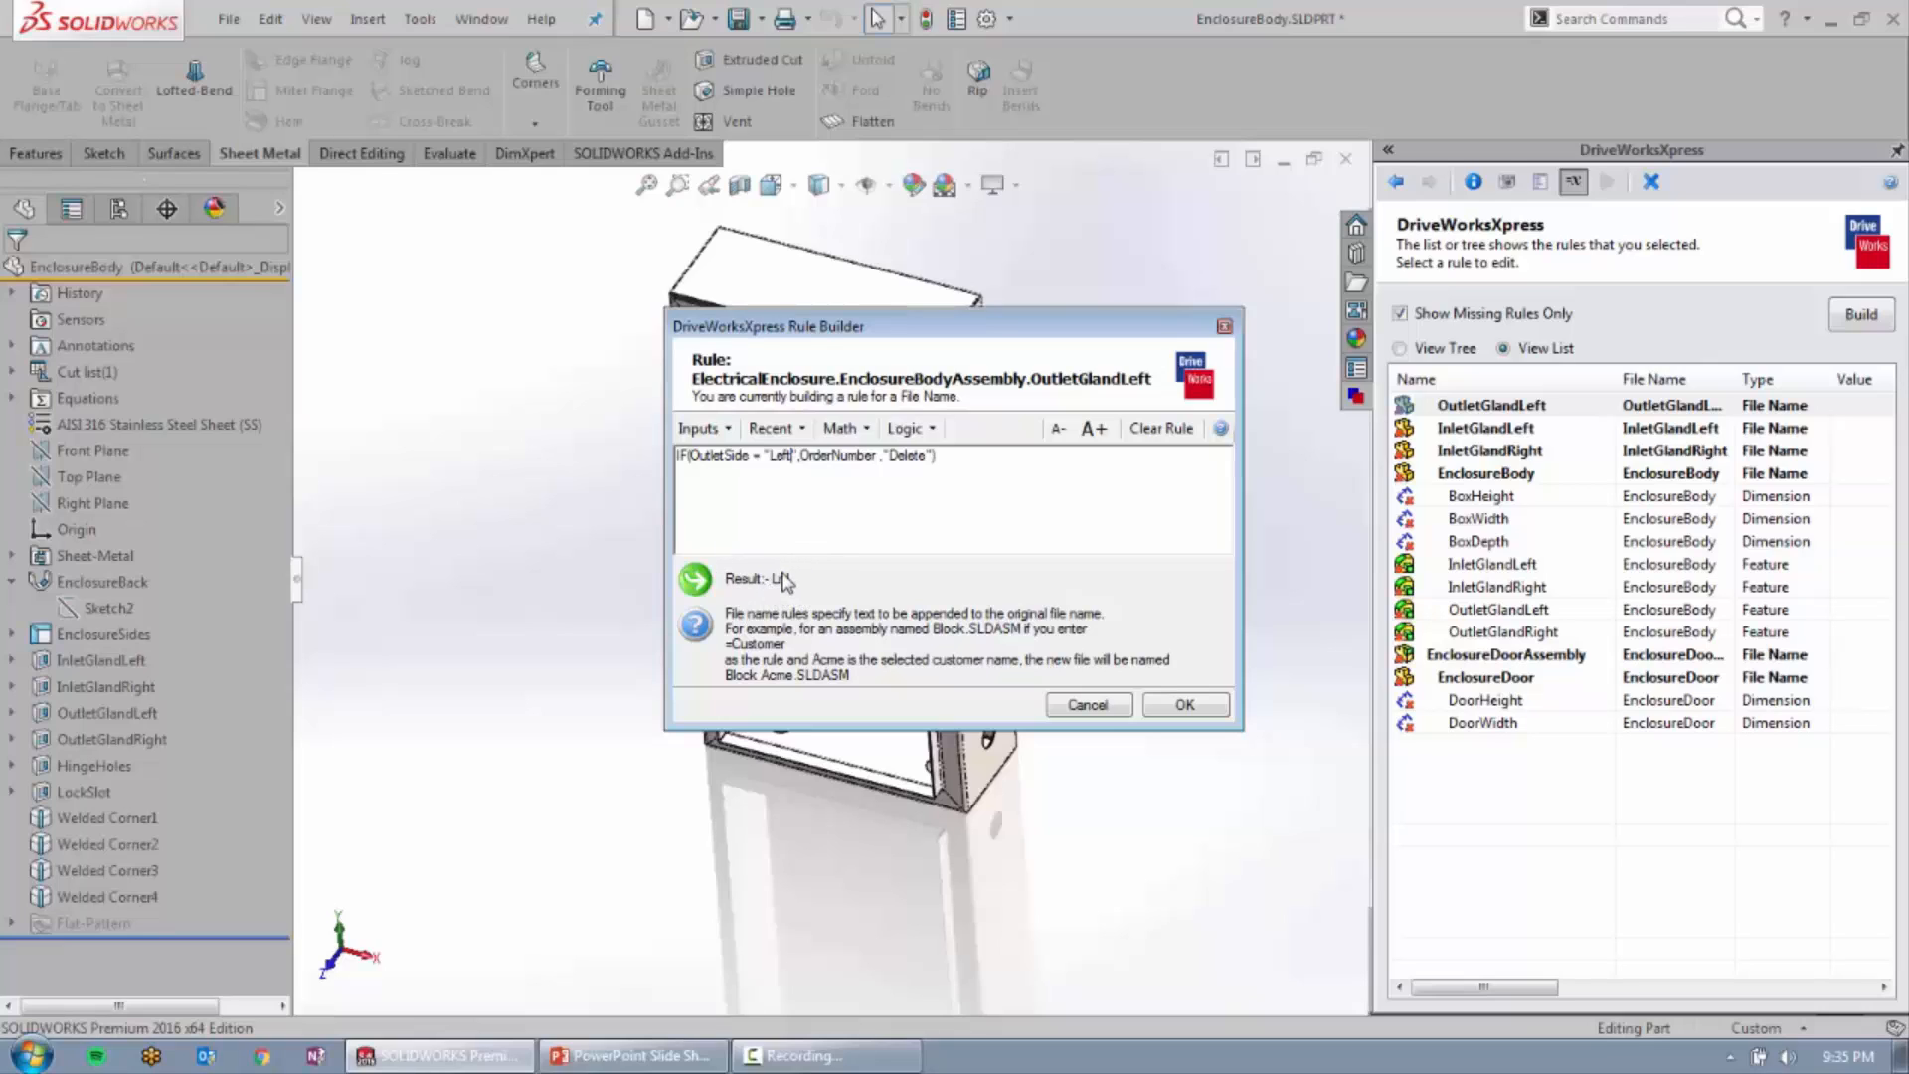
left_click(1193, 705)
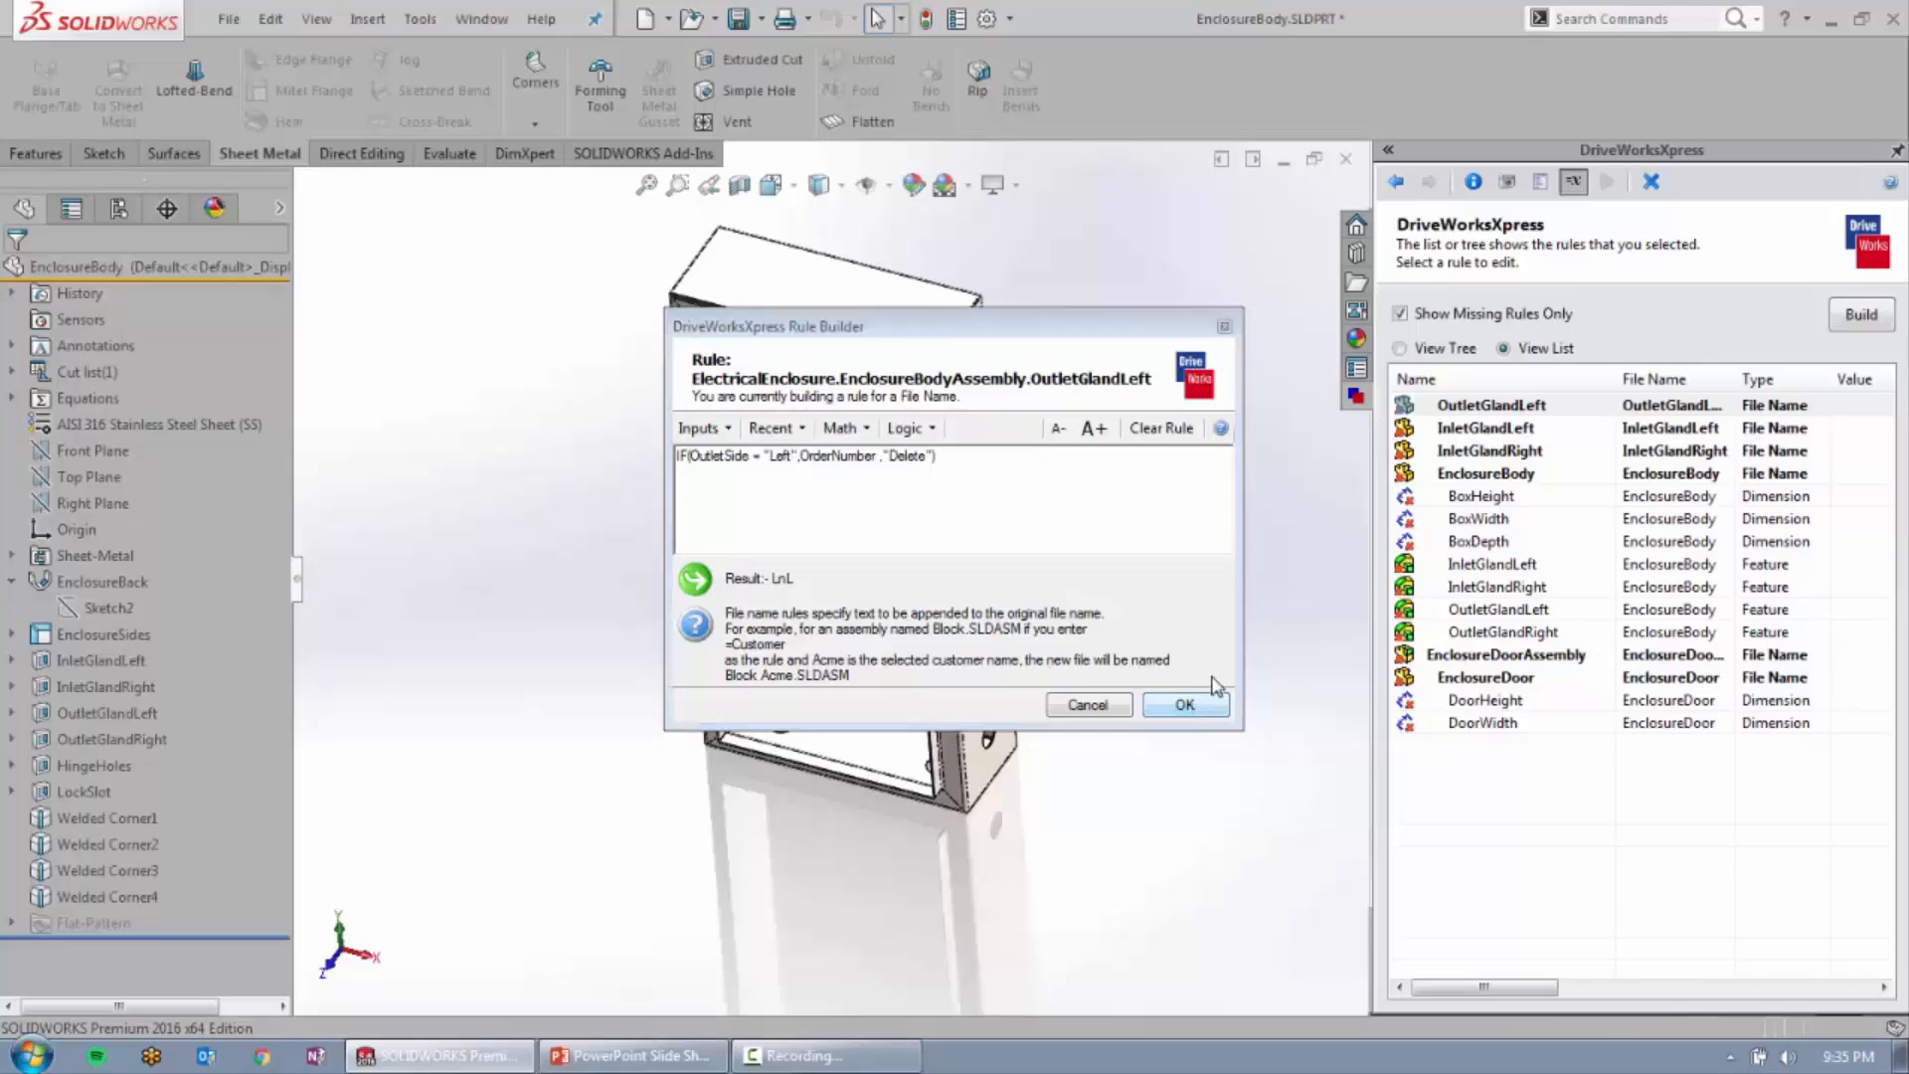
Step: Build the InletGlandLeft file name rule from the copied formula, changed to IF(InletSide = "Left",OrderNumber,"Delete")
double_click(1477, 410)
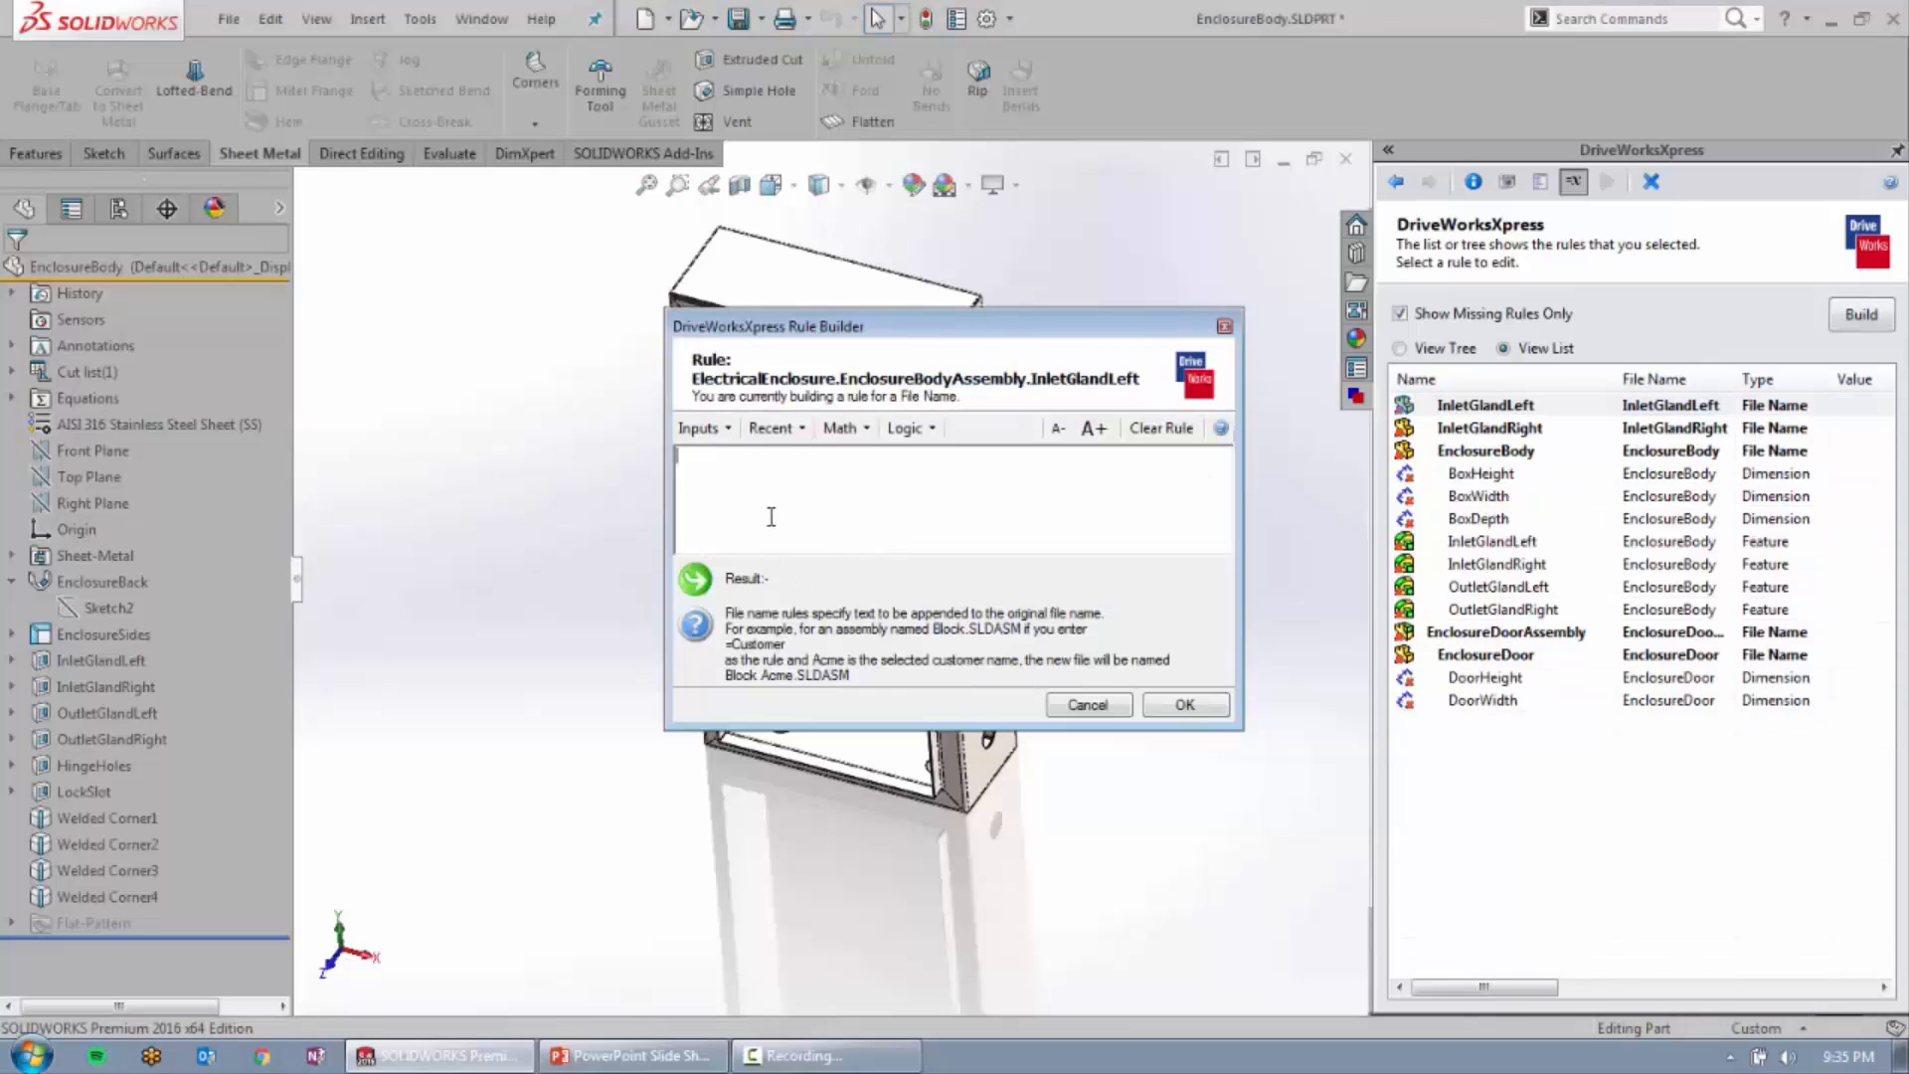
key("ctrl+v")
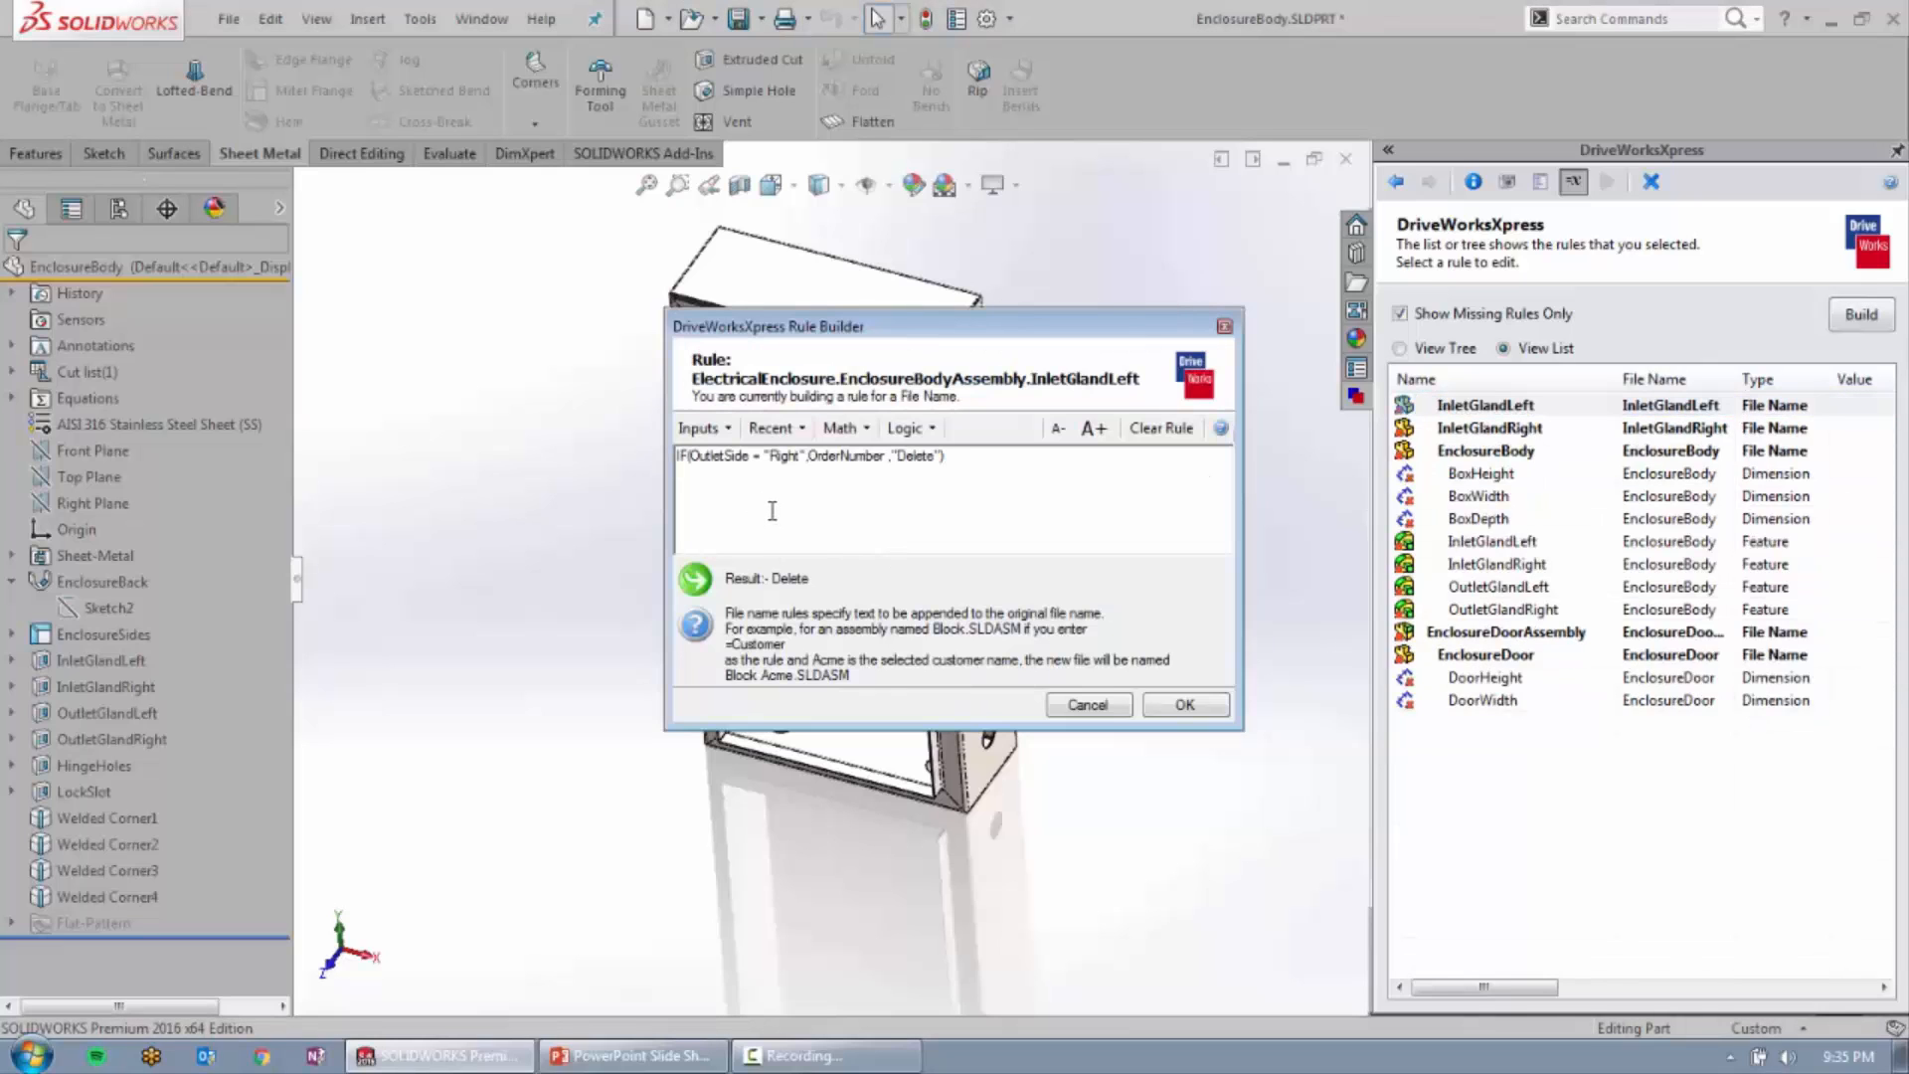
double_click(785, 456)
type("Left")
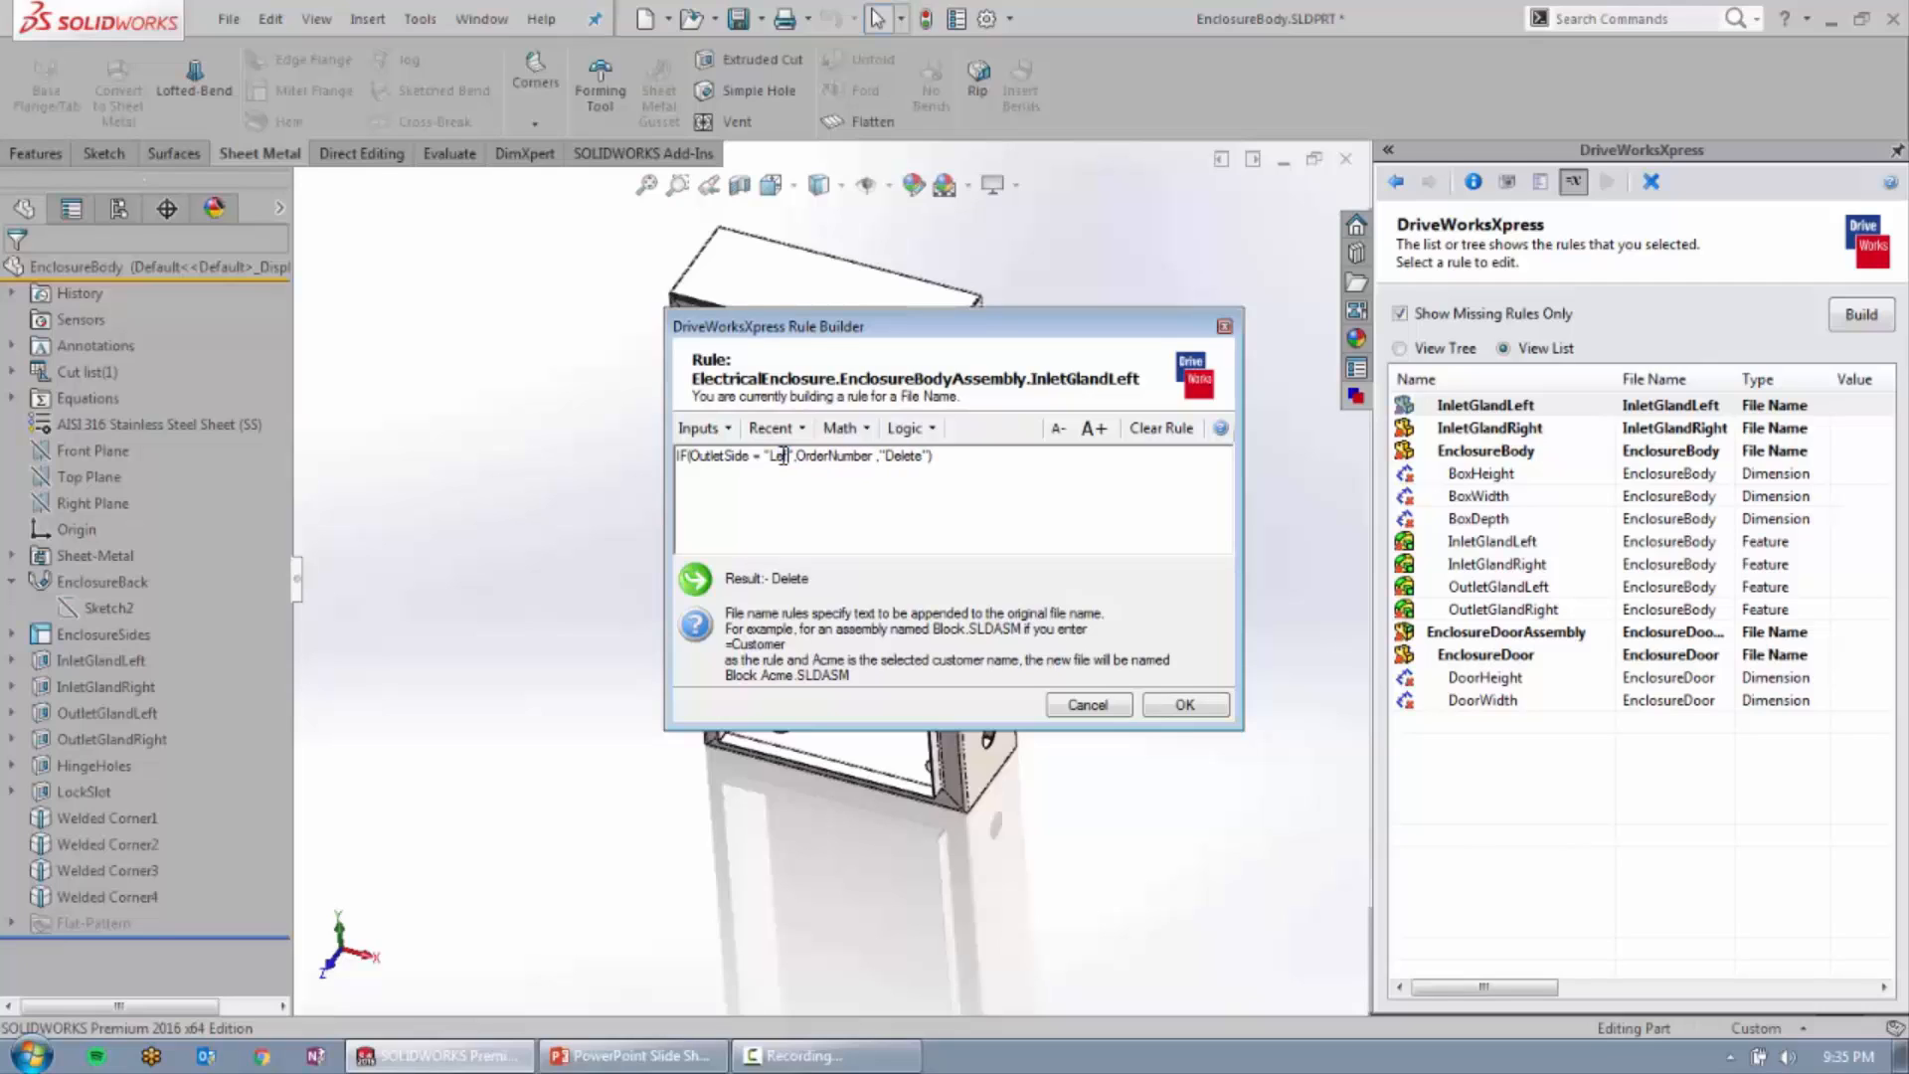
double_click(730, 457)
left_click(721, 428)
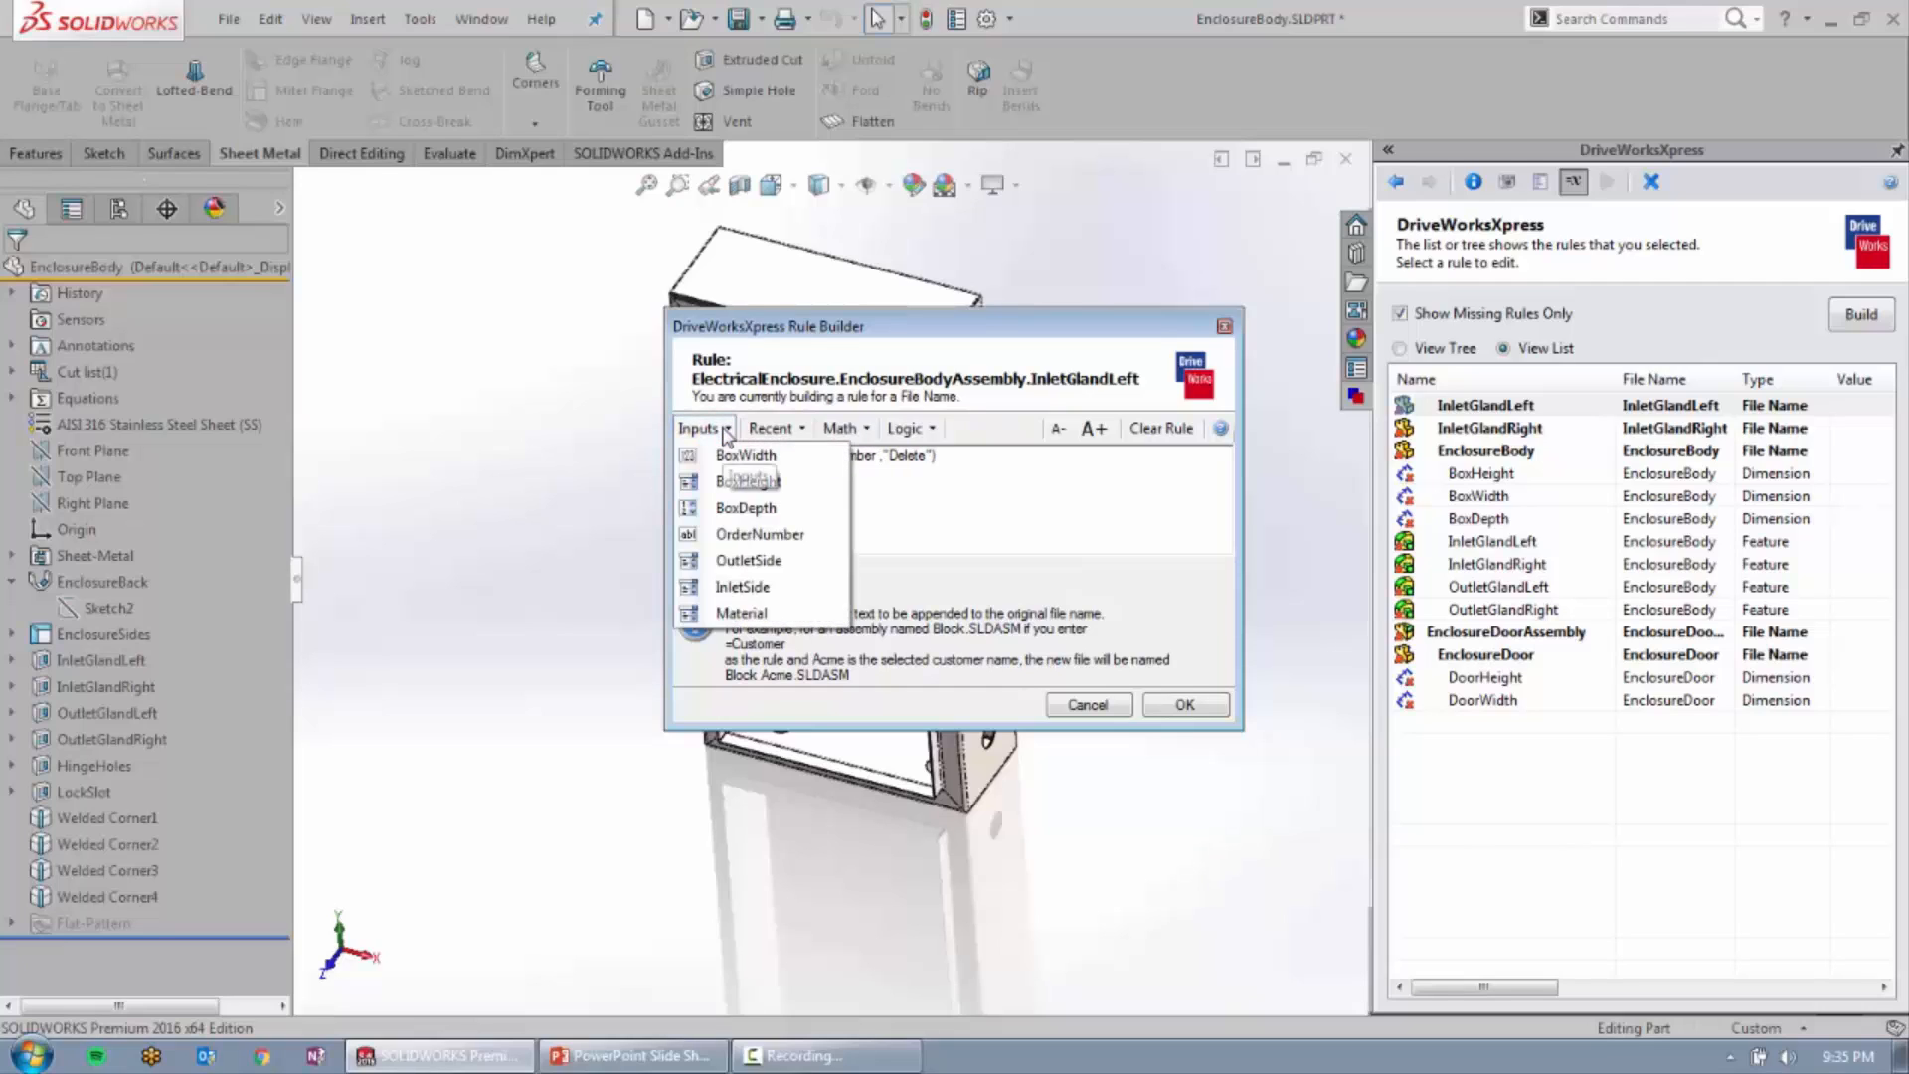
left_click(742, 589)
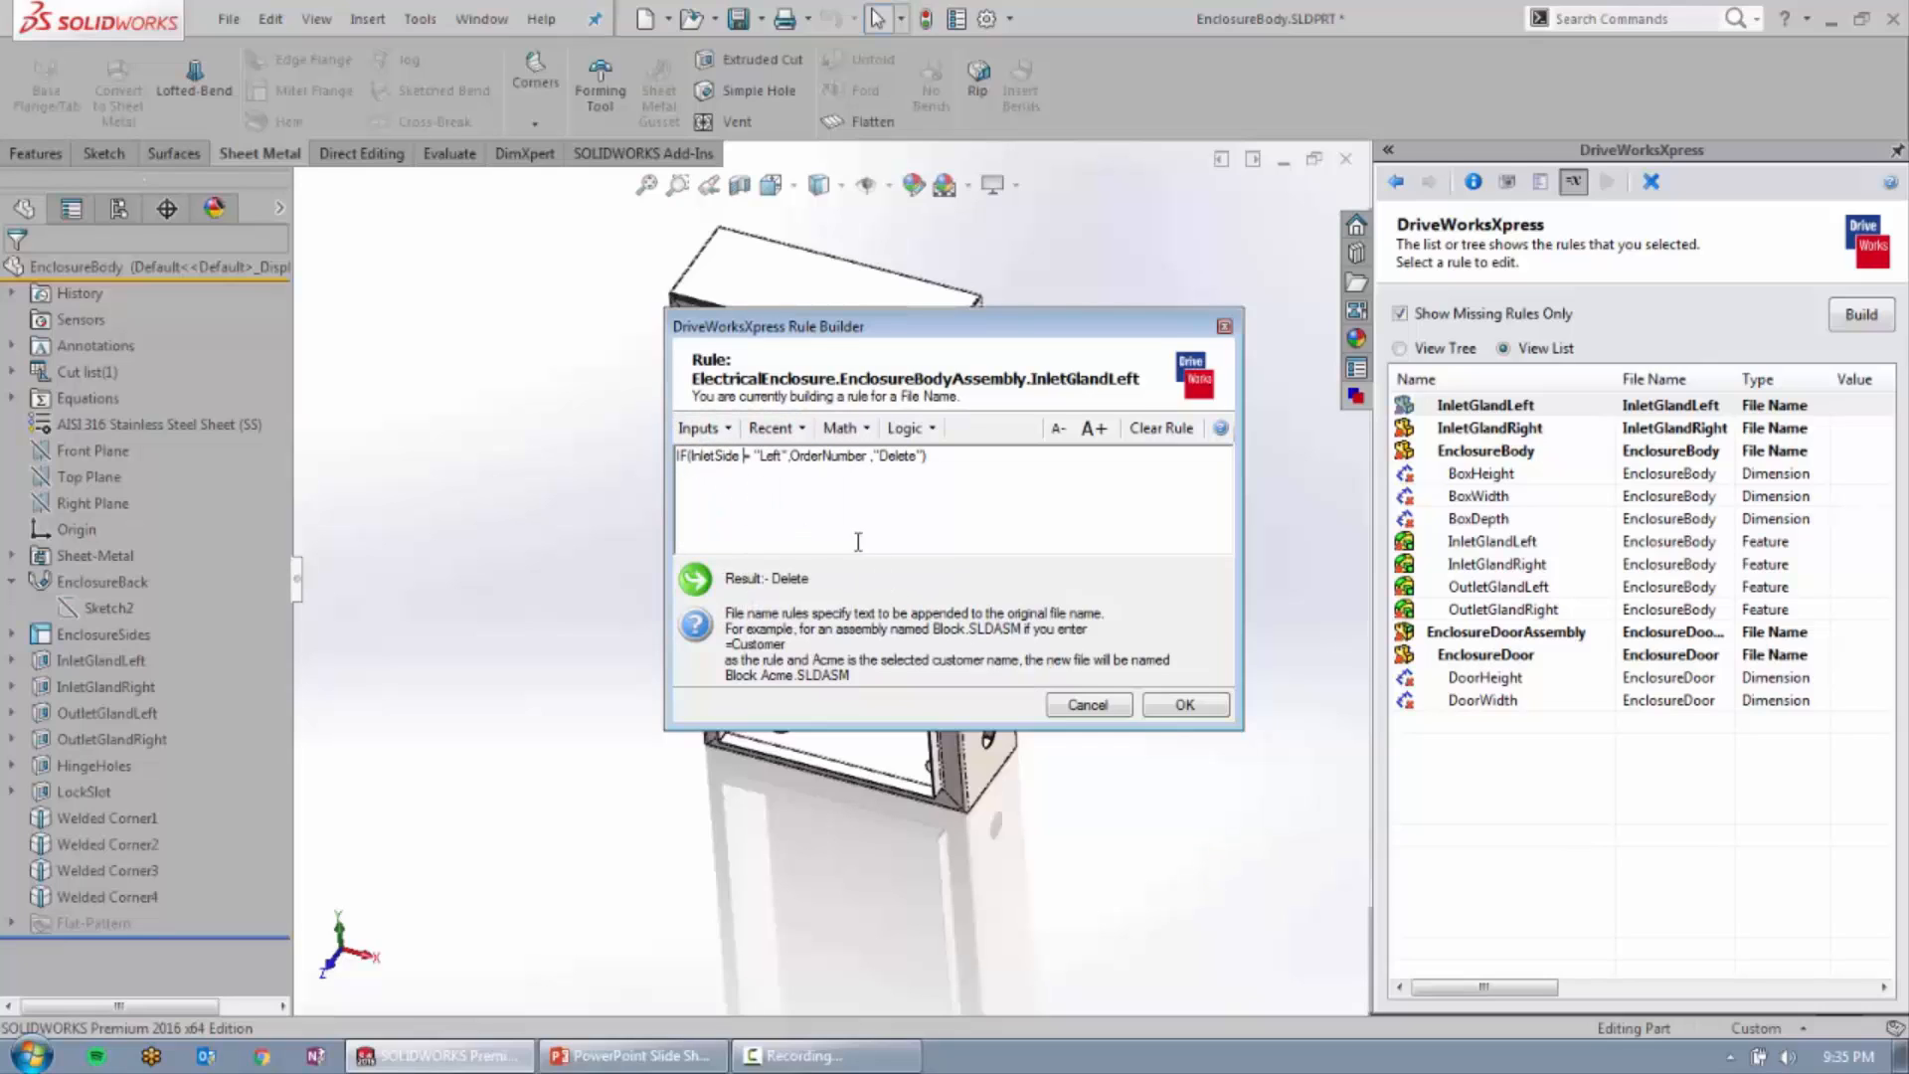
left_click(1183, 705)
Step: Build the InletGlandRight file name rule from the copied formula, changed to IF(InletSide = "Right",OrderNumber,"Delete")
left_click(1491, 406)
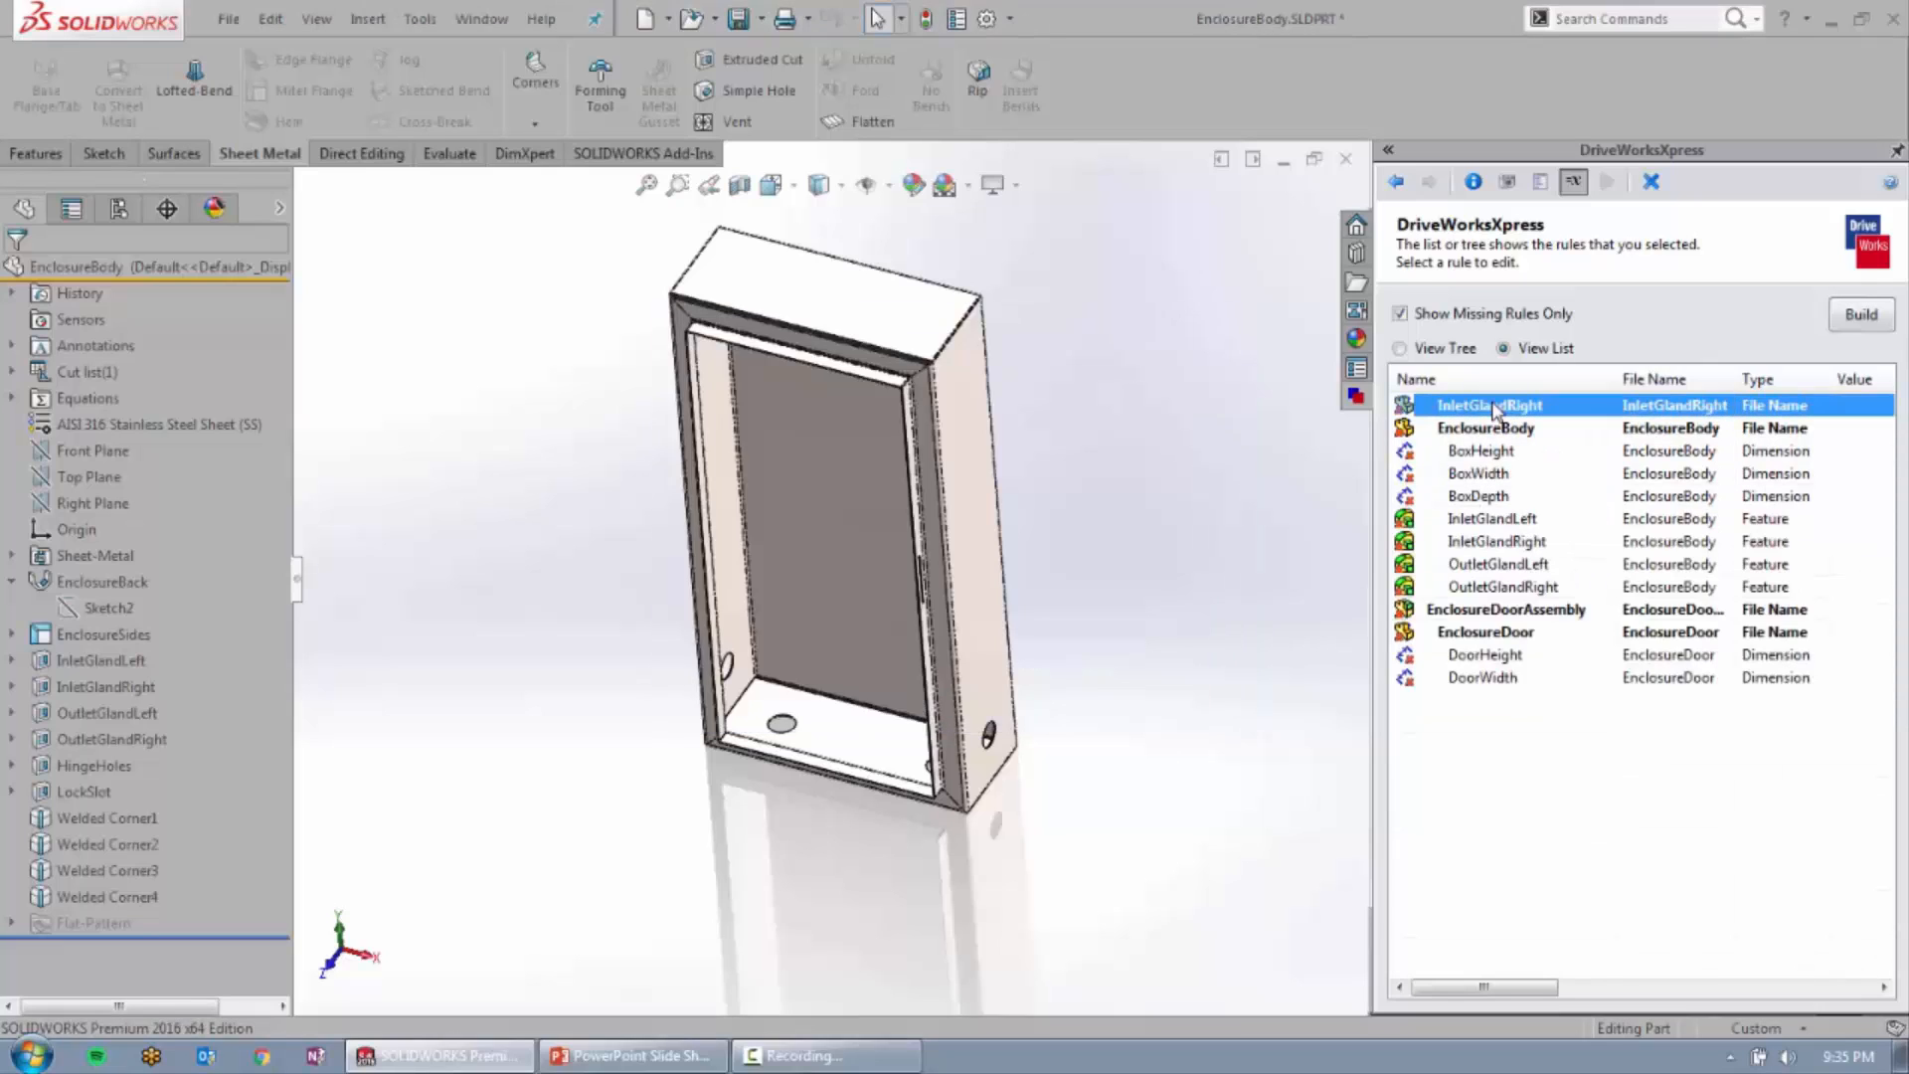
type("IF(OutletSide = \"Right\",OrderNumber,\"Delete\")")
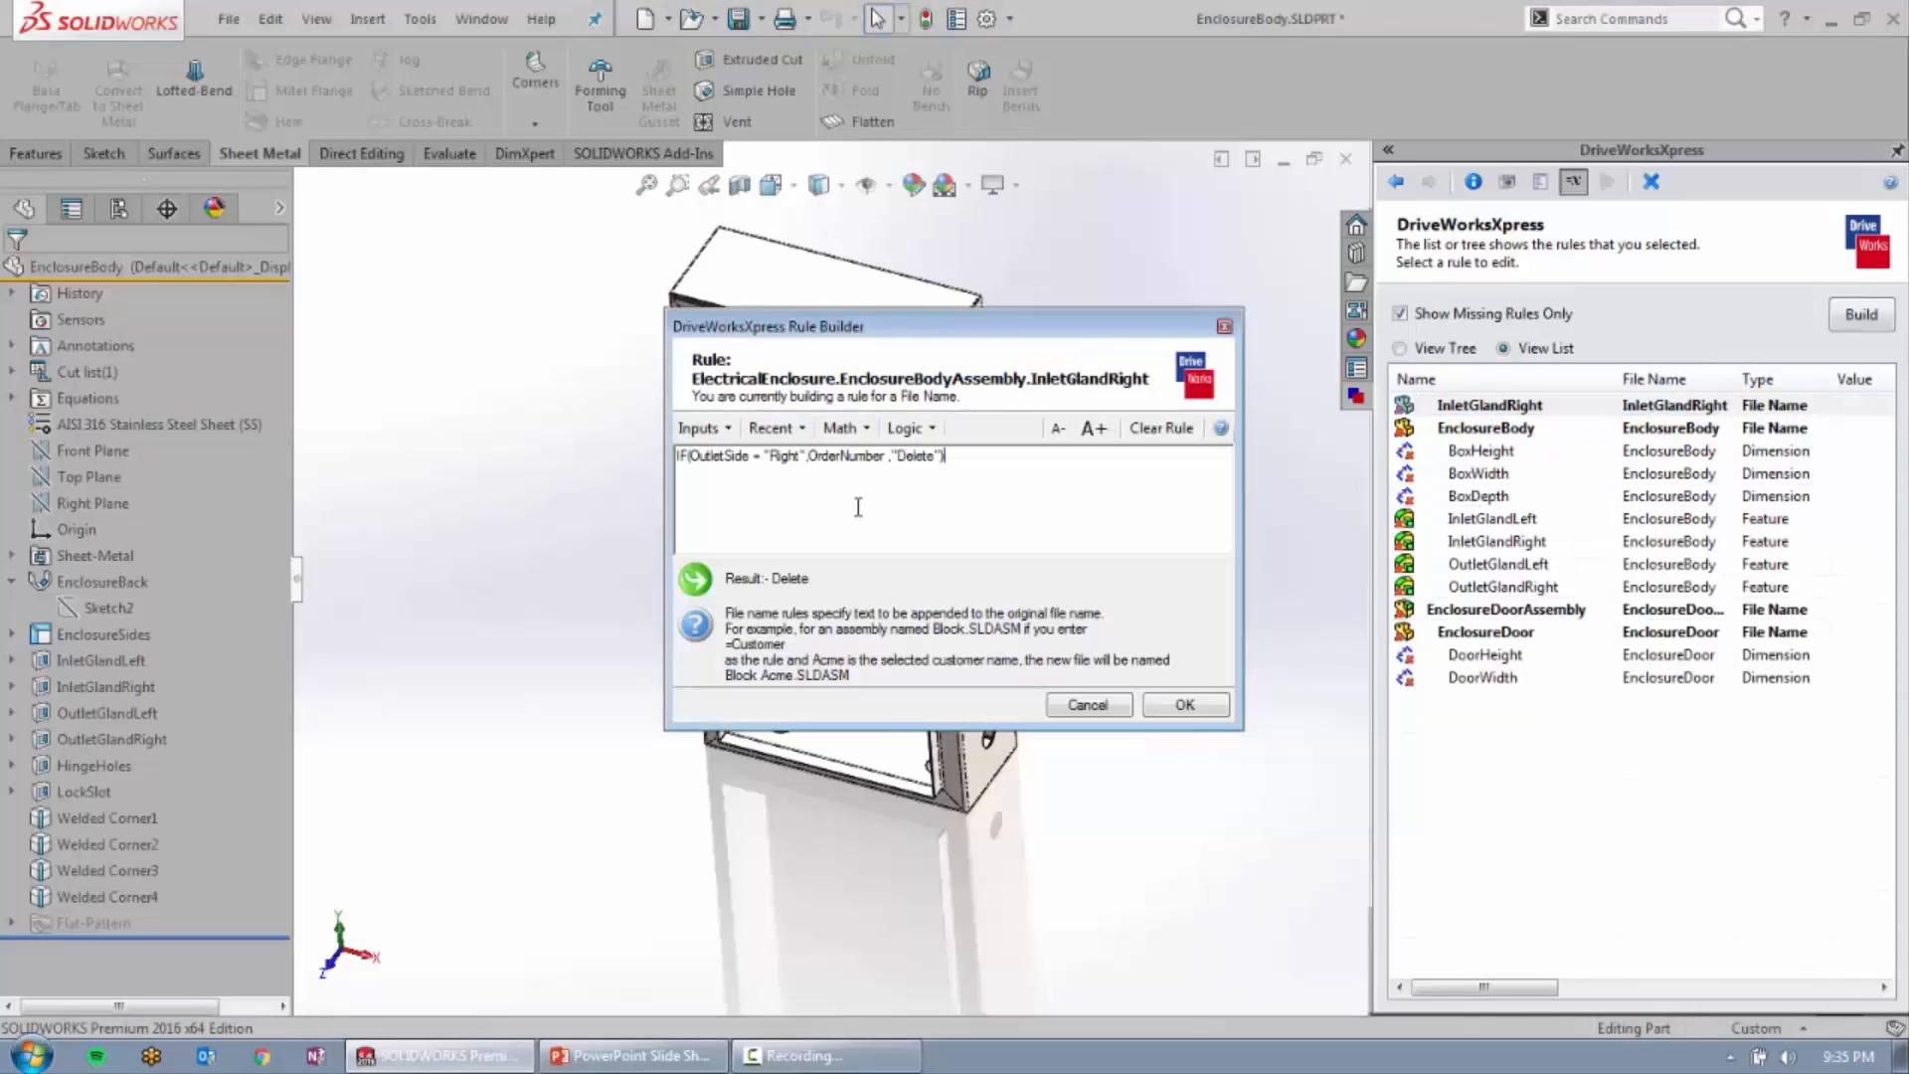
double_click(724, 460)
left_click(698, 428)
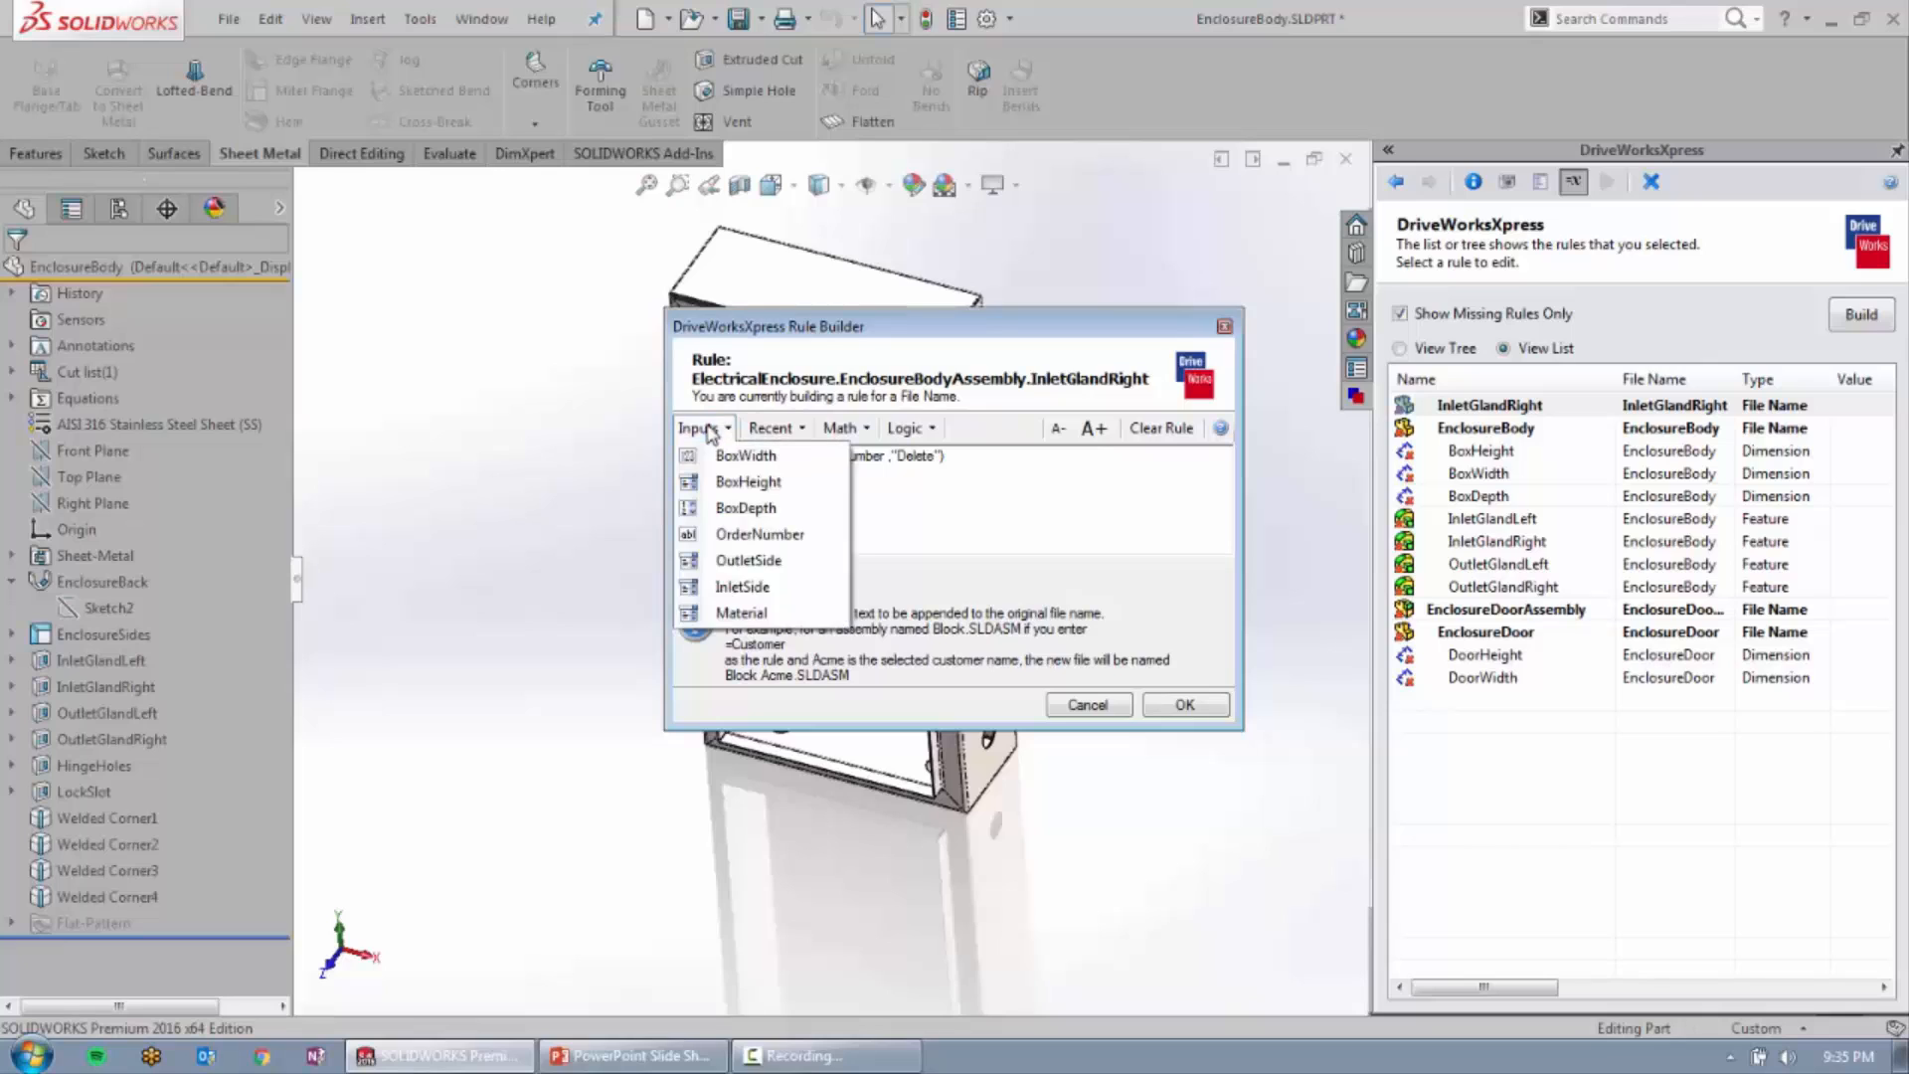
left_click(753, 582)
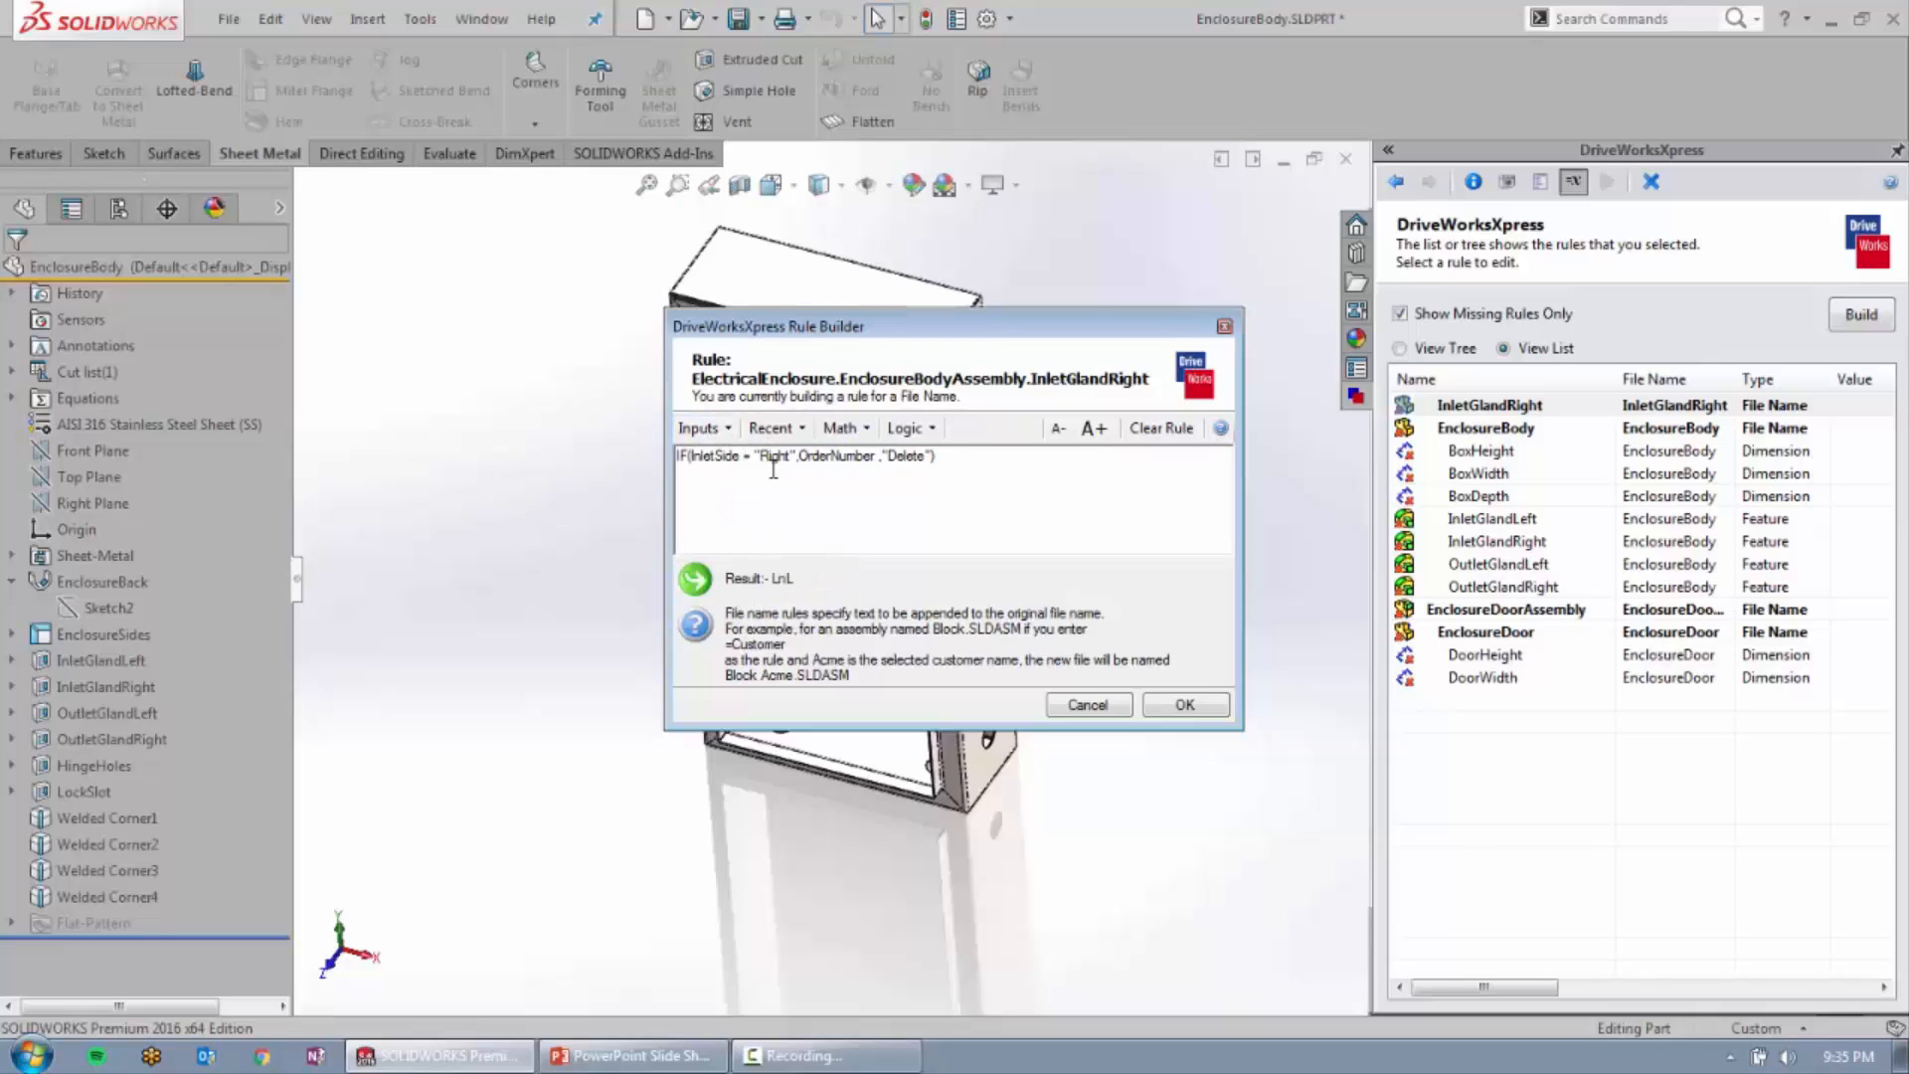
left_click(1185, 706)
Step: Build the EnclosureBody file name rule from the OrderNumber input
left_click(1526, 405)
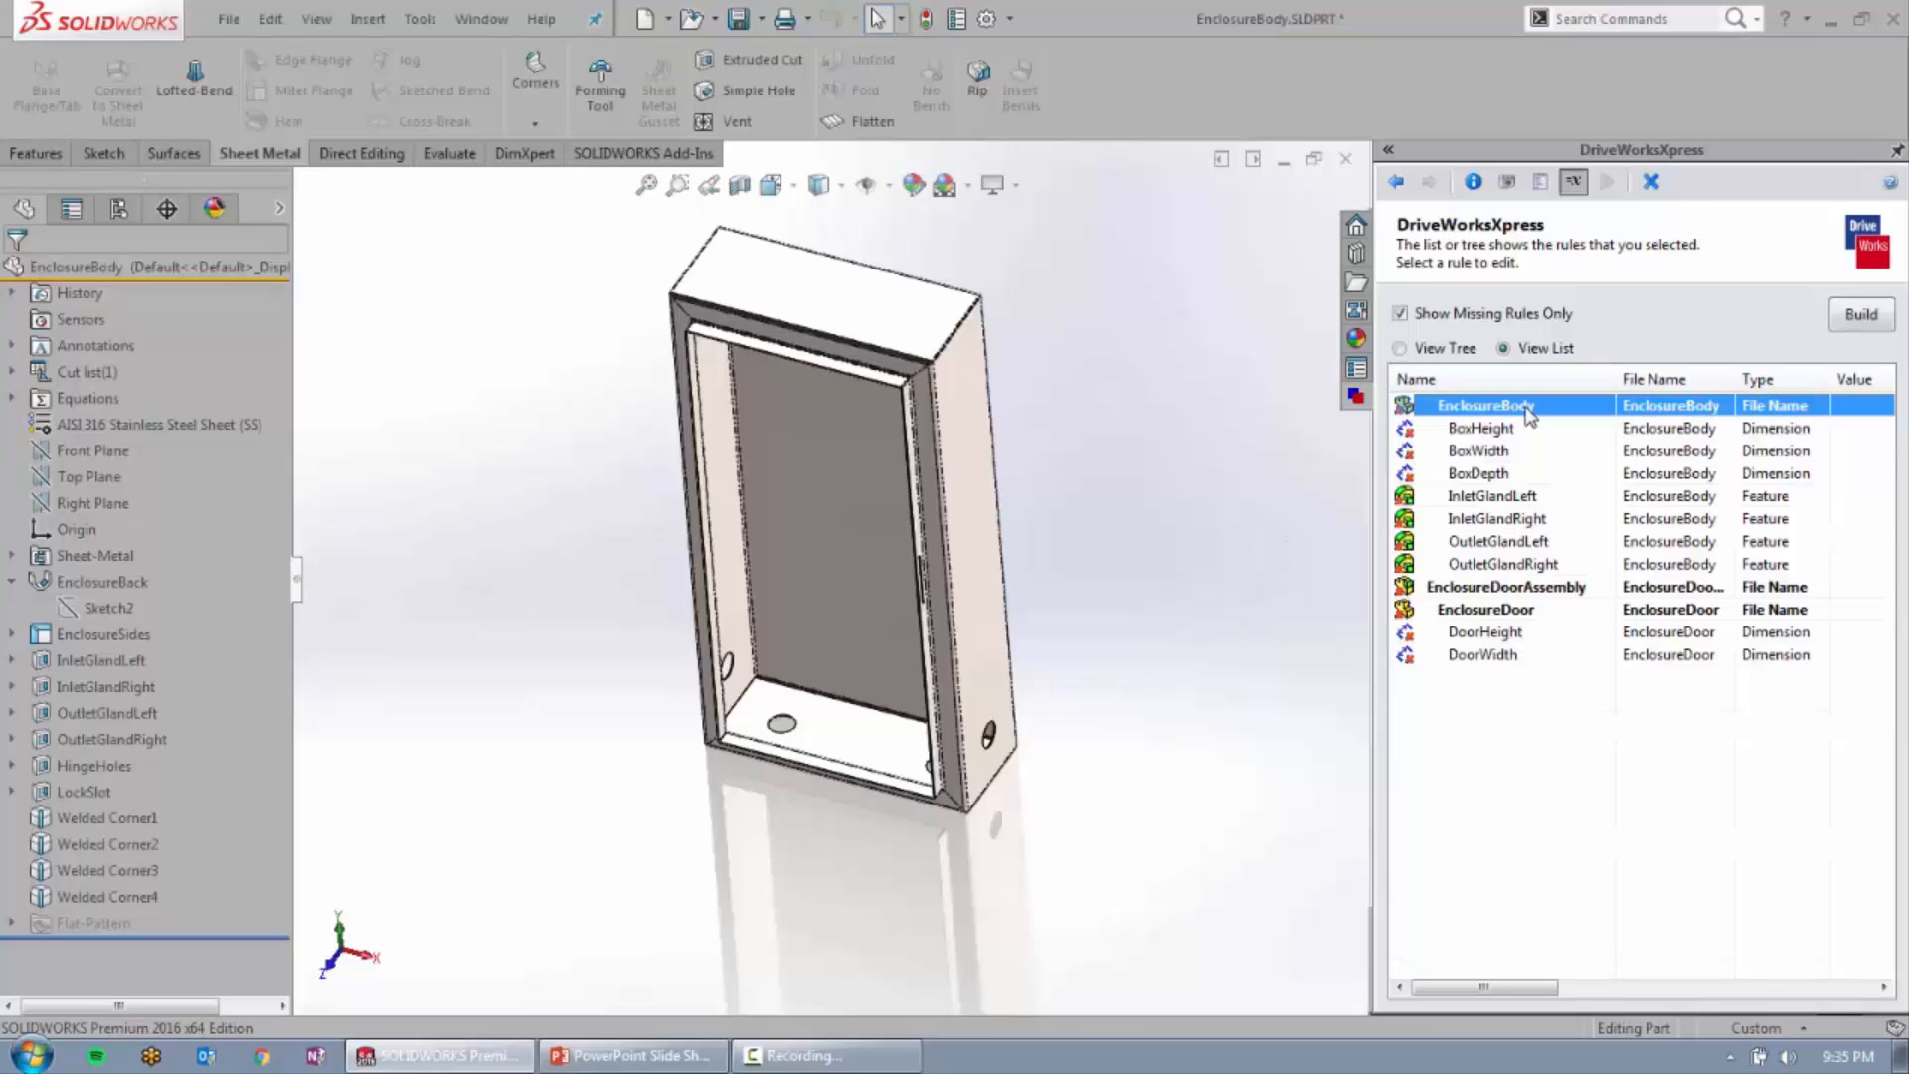
left_click(701, 427)
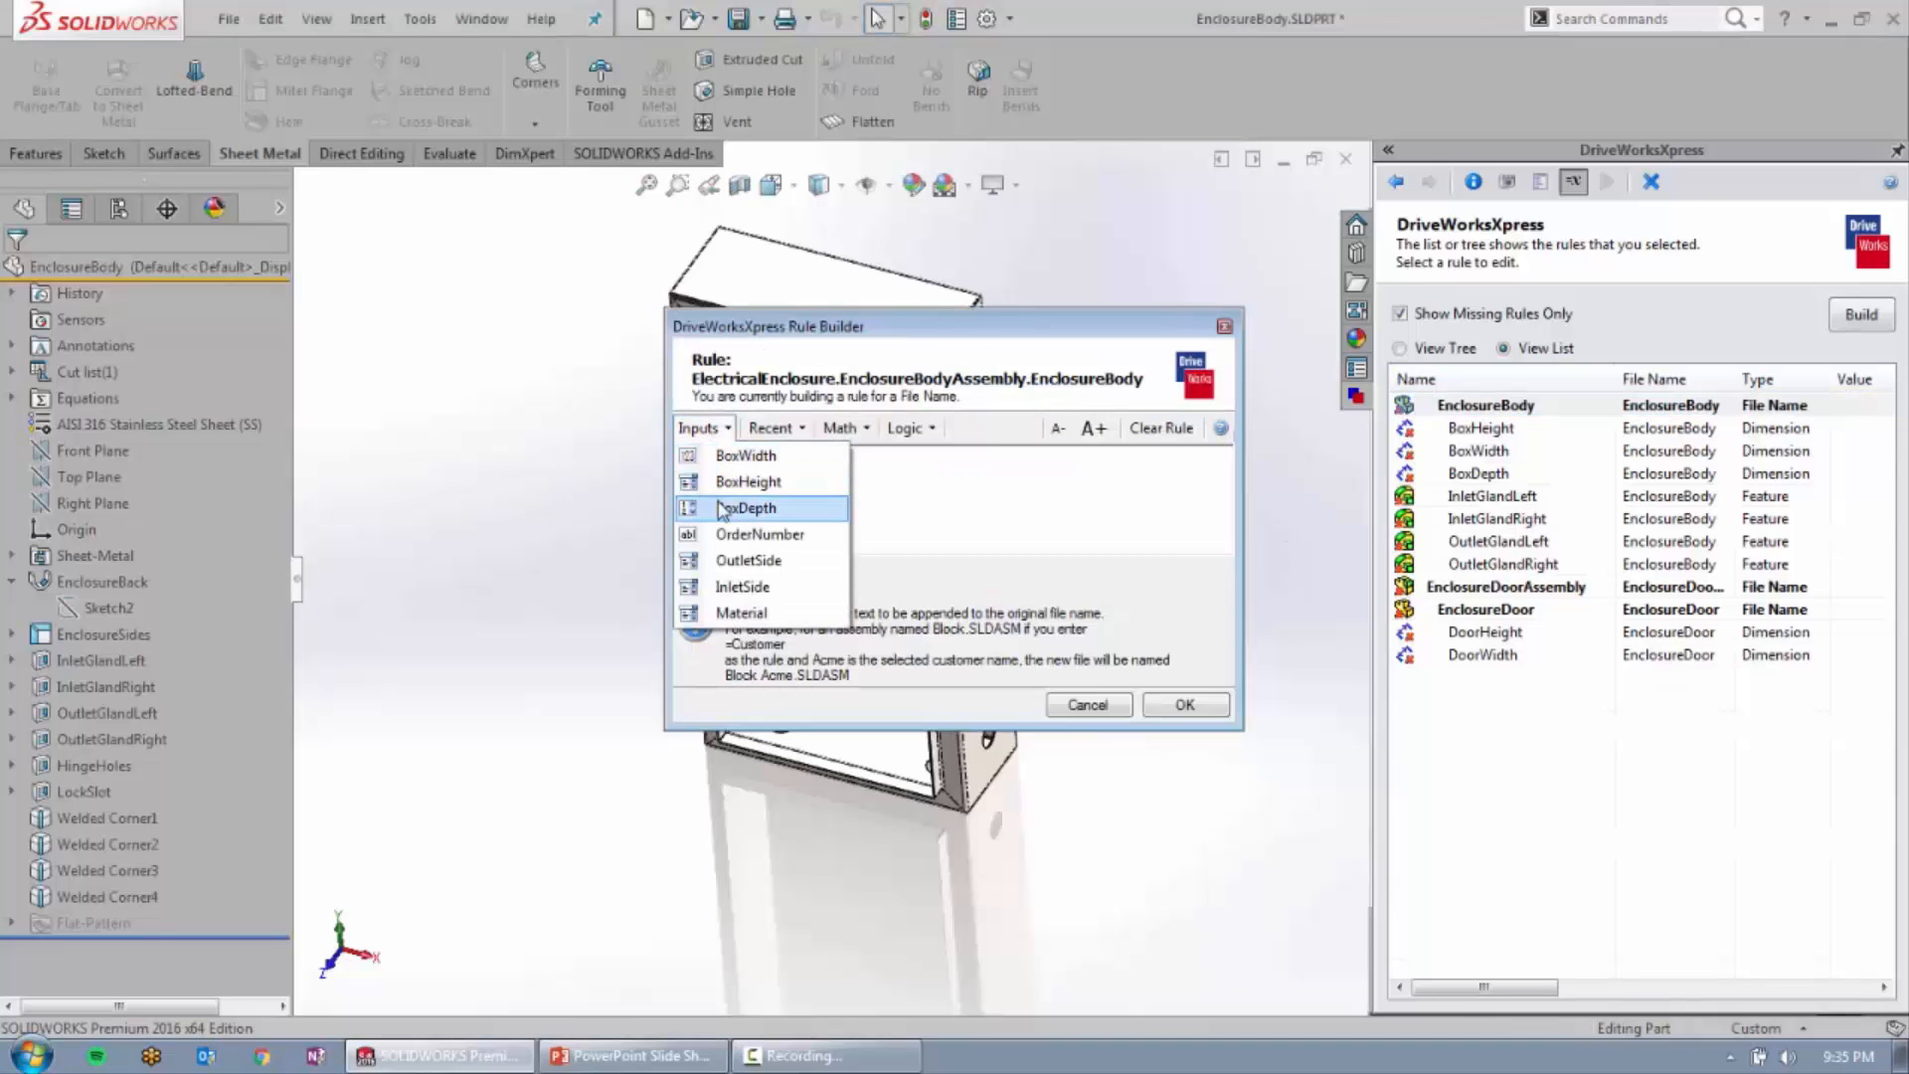
left_click(745, 535)
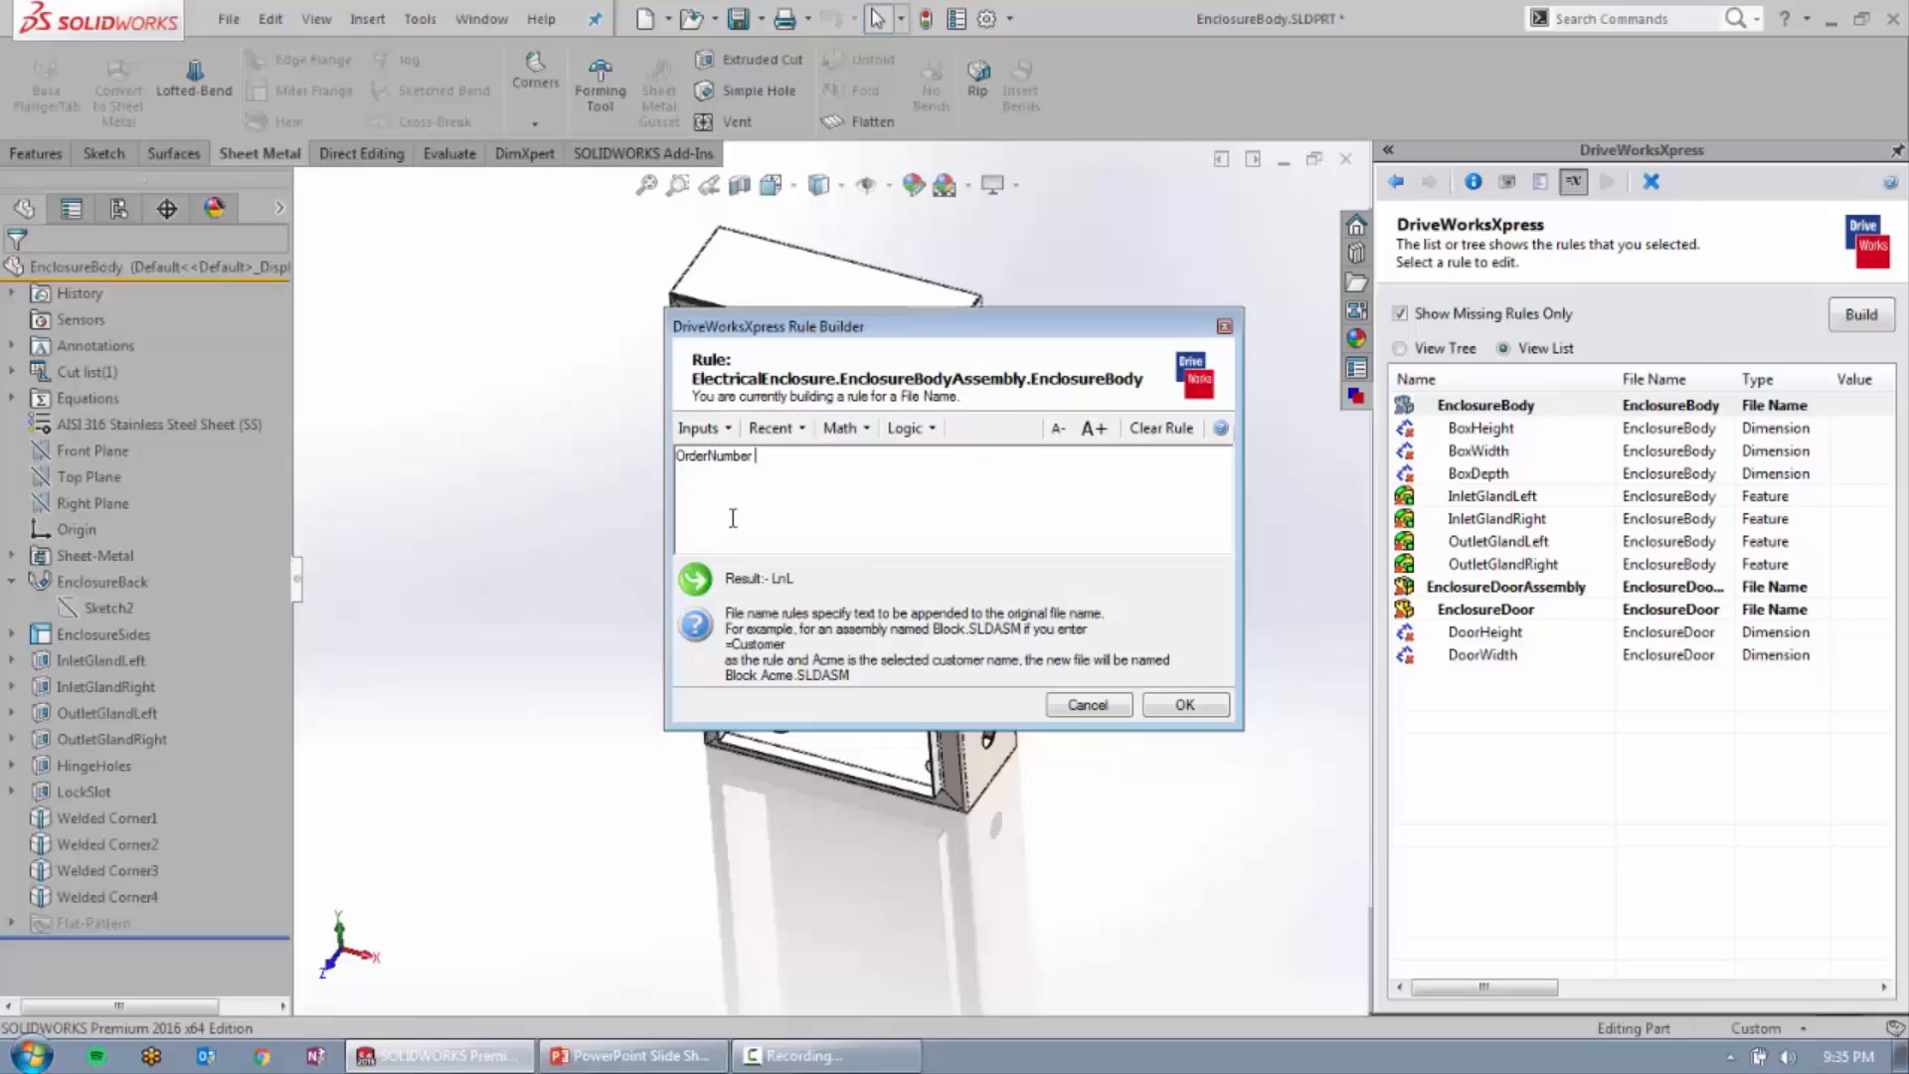
left_click(1193, 705)
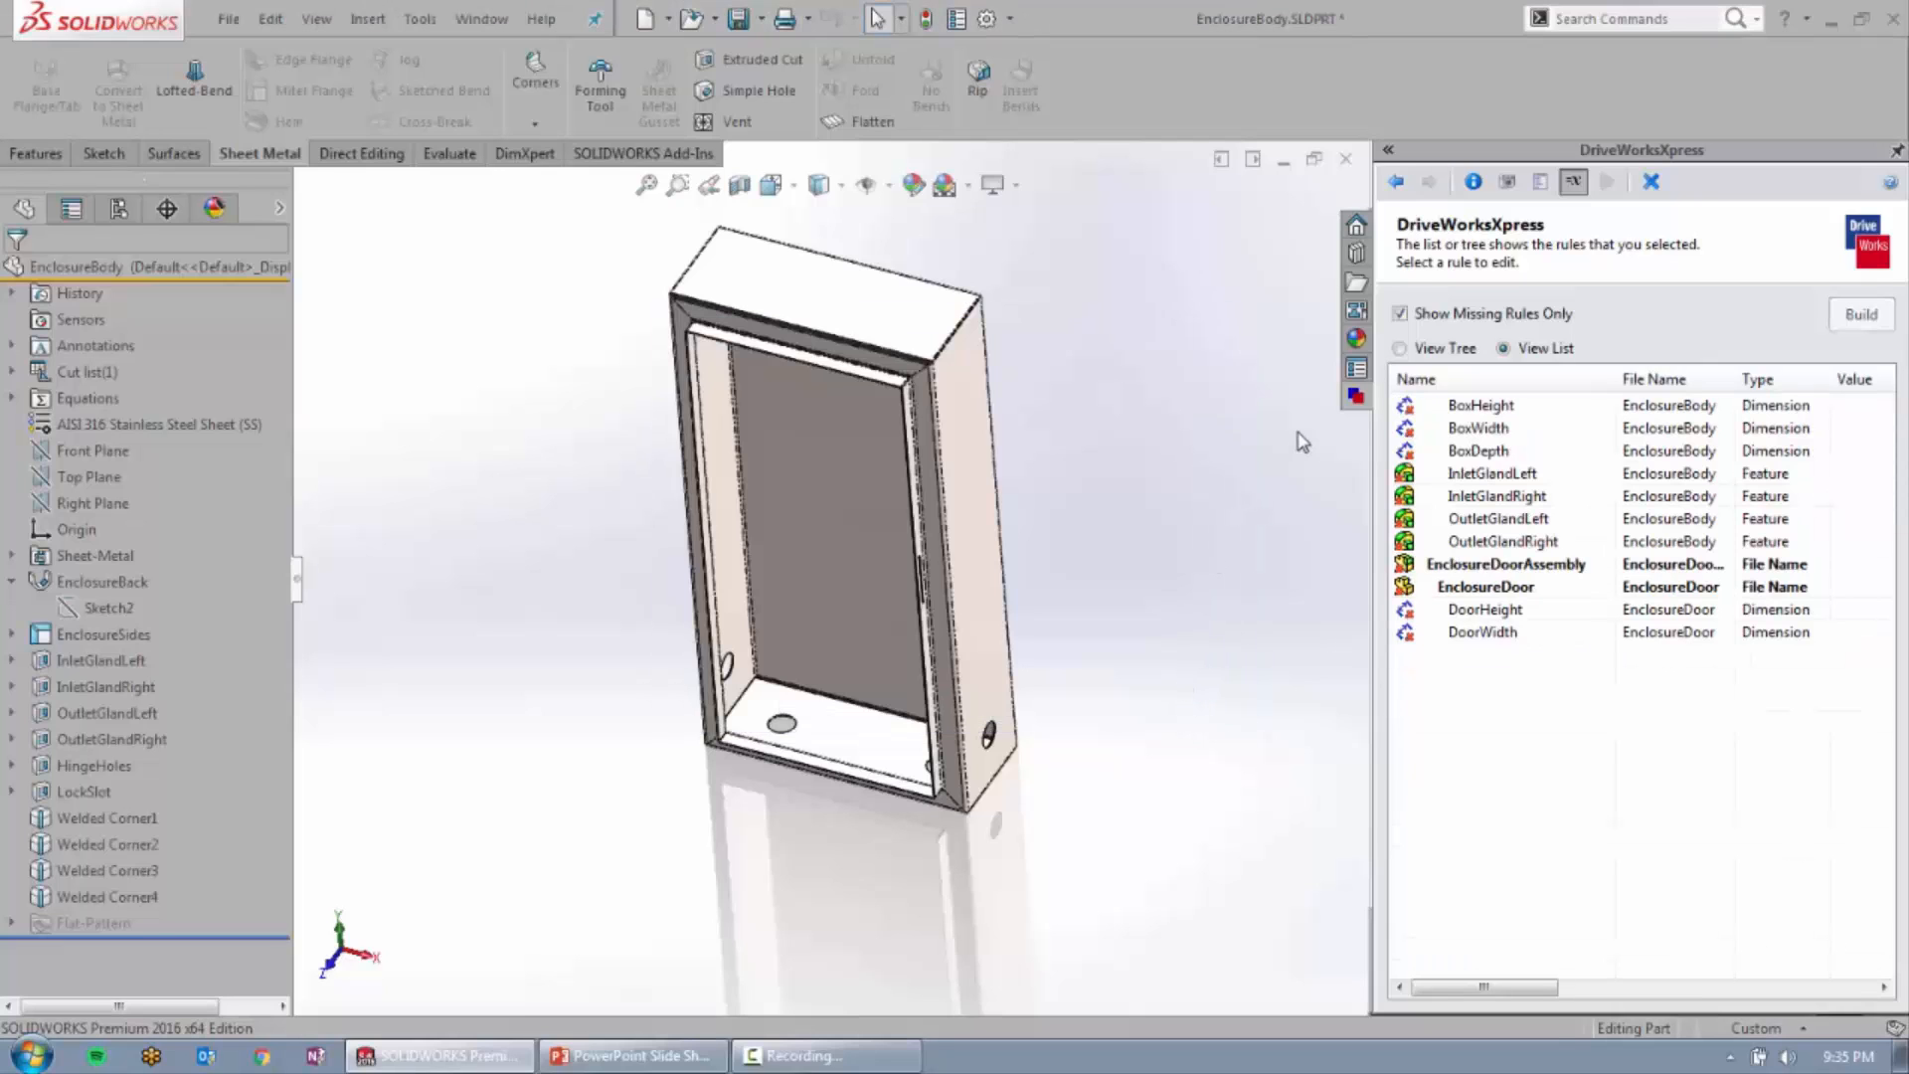
Step: Build the EnclosureDoorAssembly file name rule from the OrderNumber input
double_click(1518, 574)
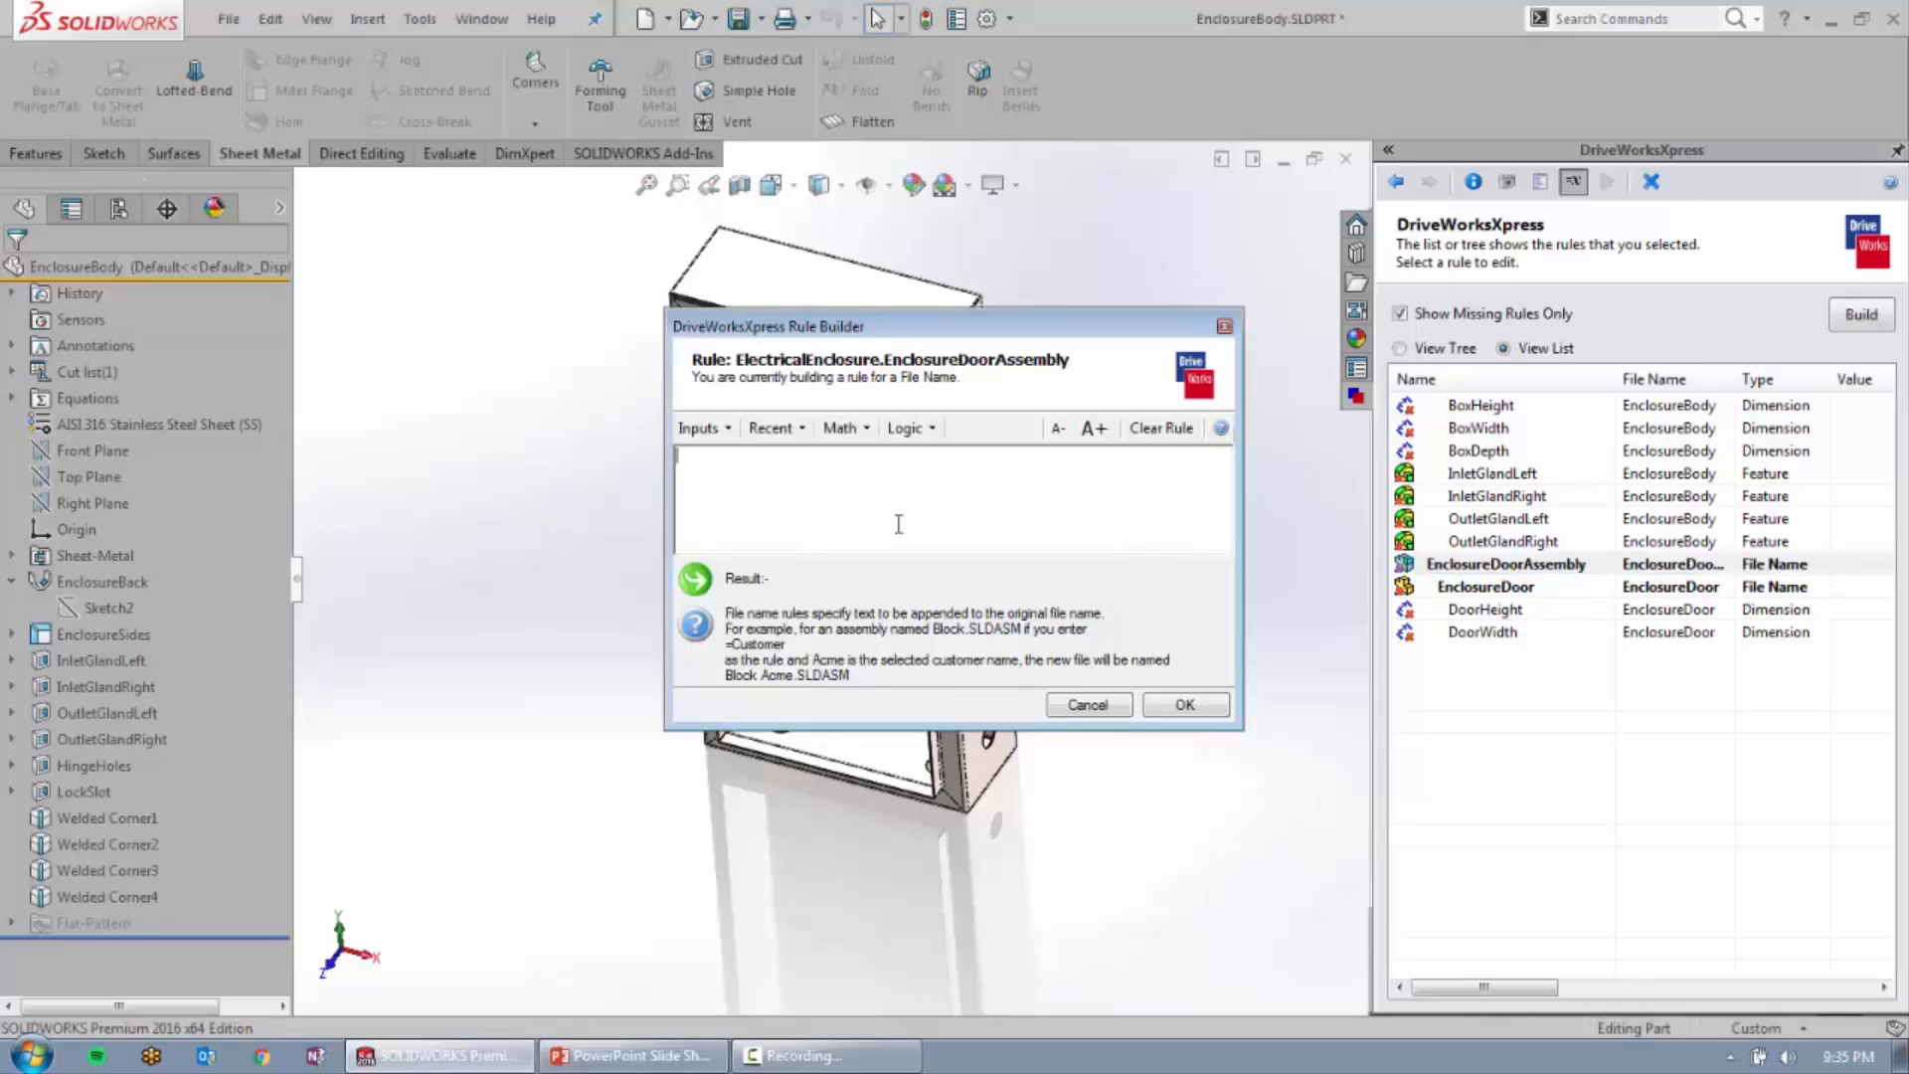
left_click(701, 428)
left_click(753, 488)
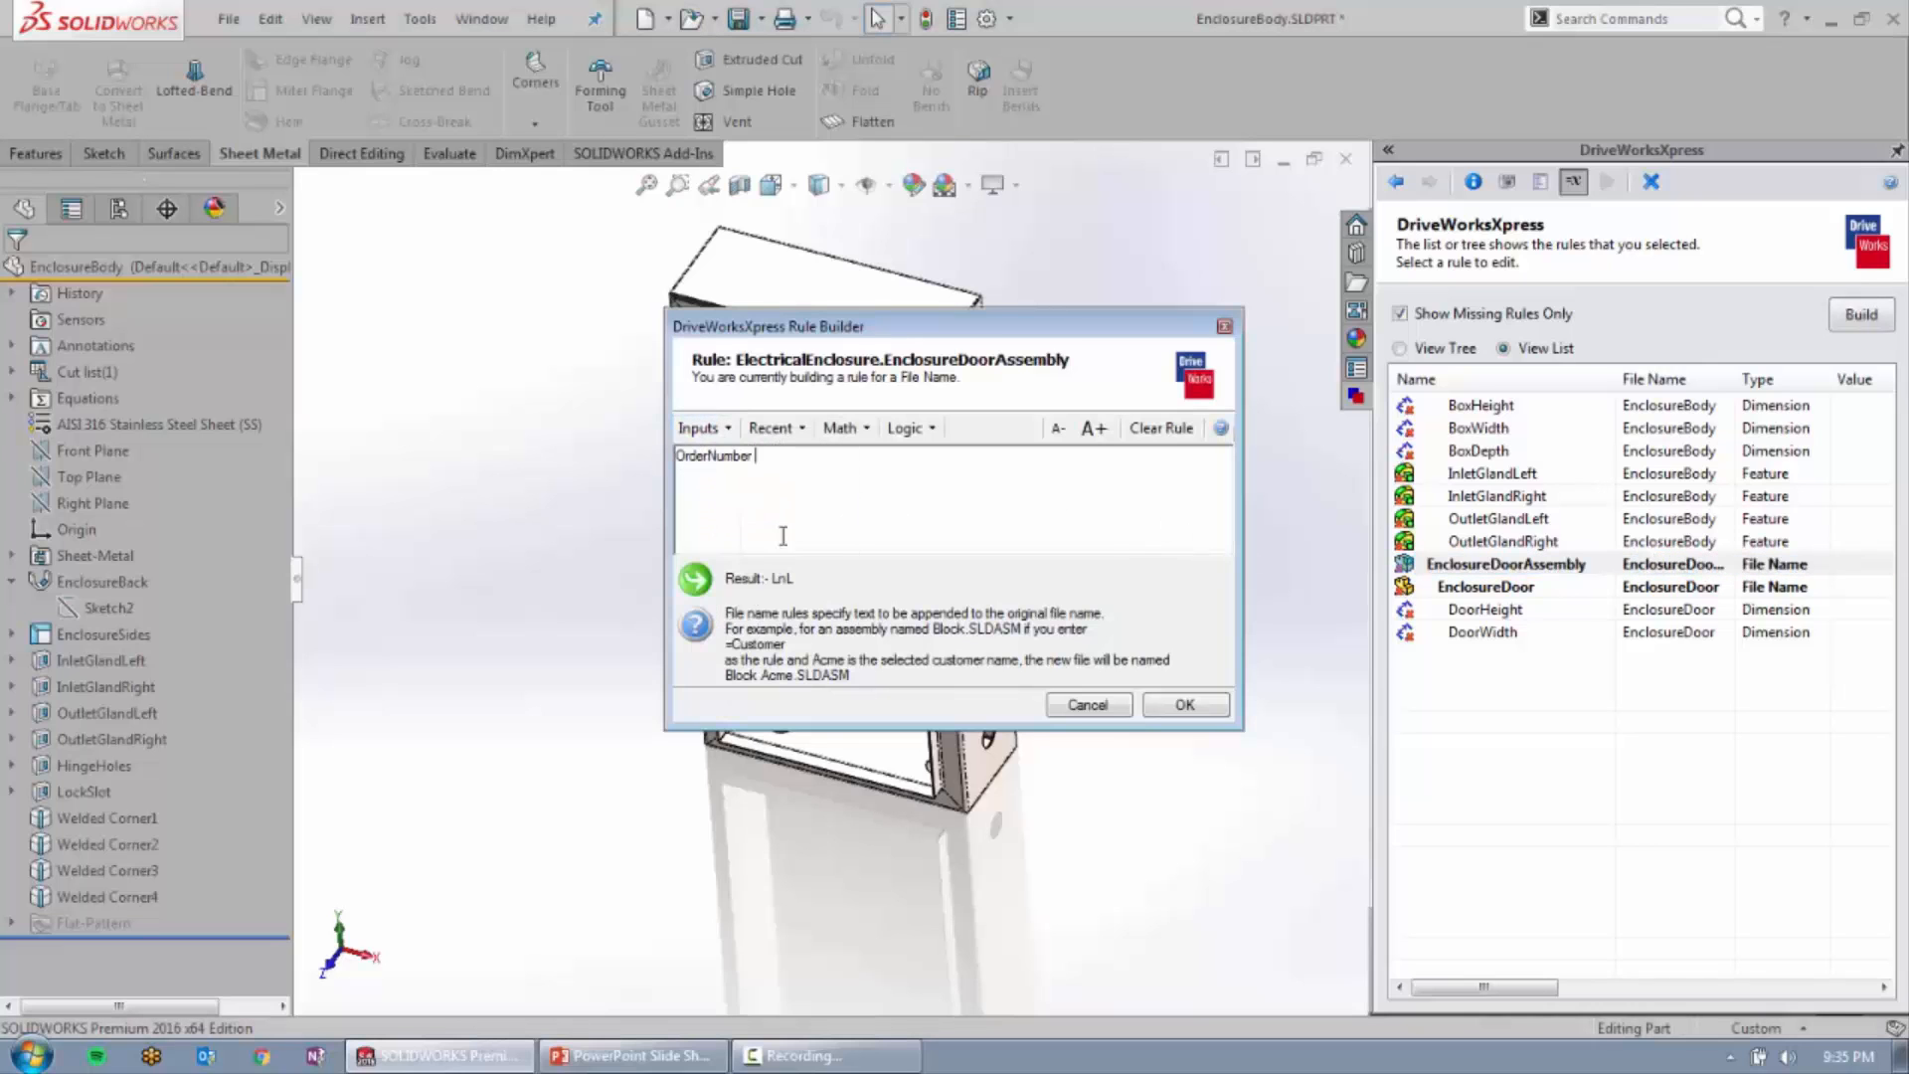
left_click(1185, 704)
Step: Build the EnclosureDoor file name rule from the OrderNumber input
left_click(1453, 566)
double_click(1453, 565)
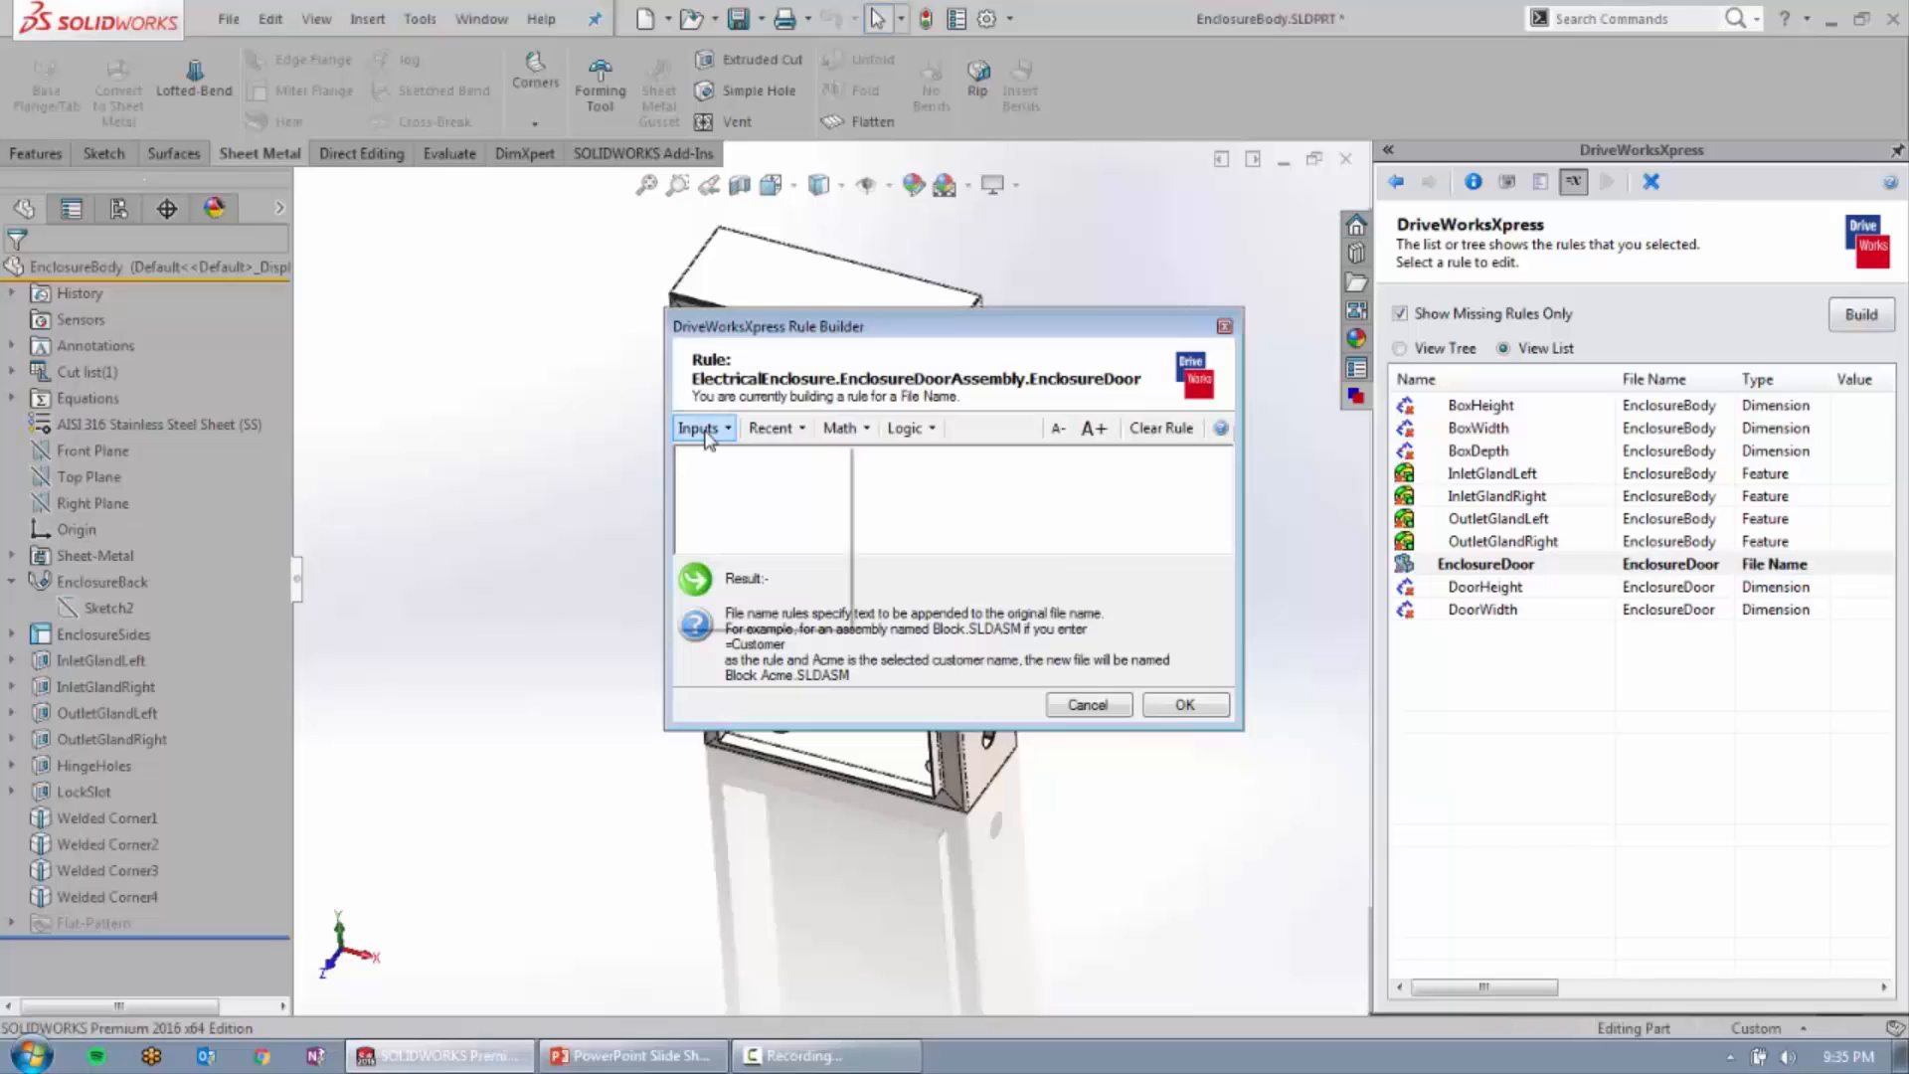
left_click(701, 427)
left_click(758, 533)
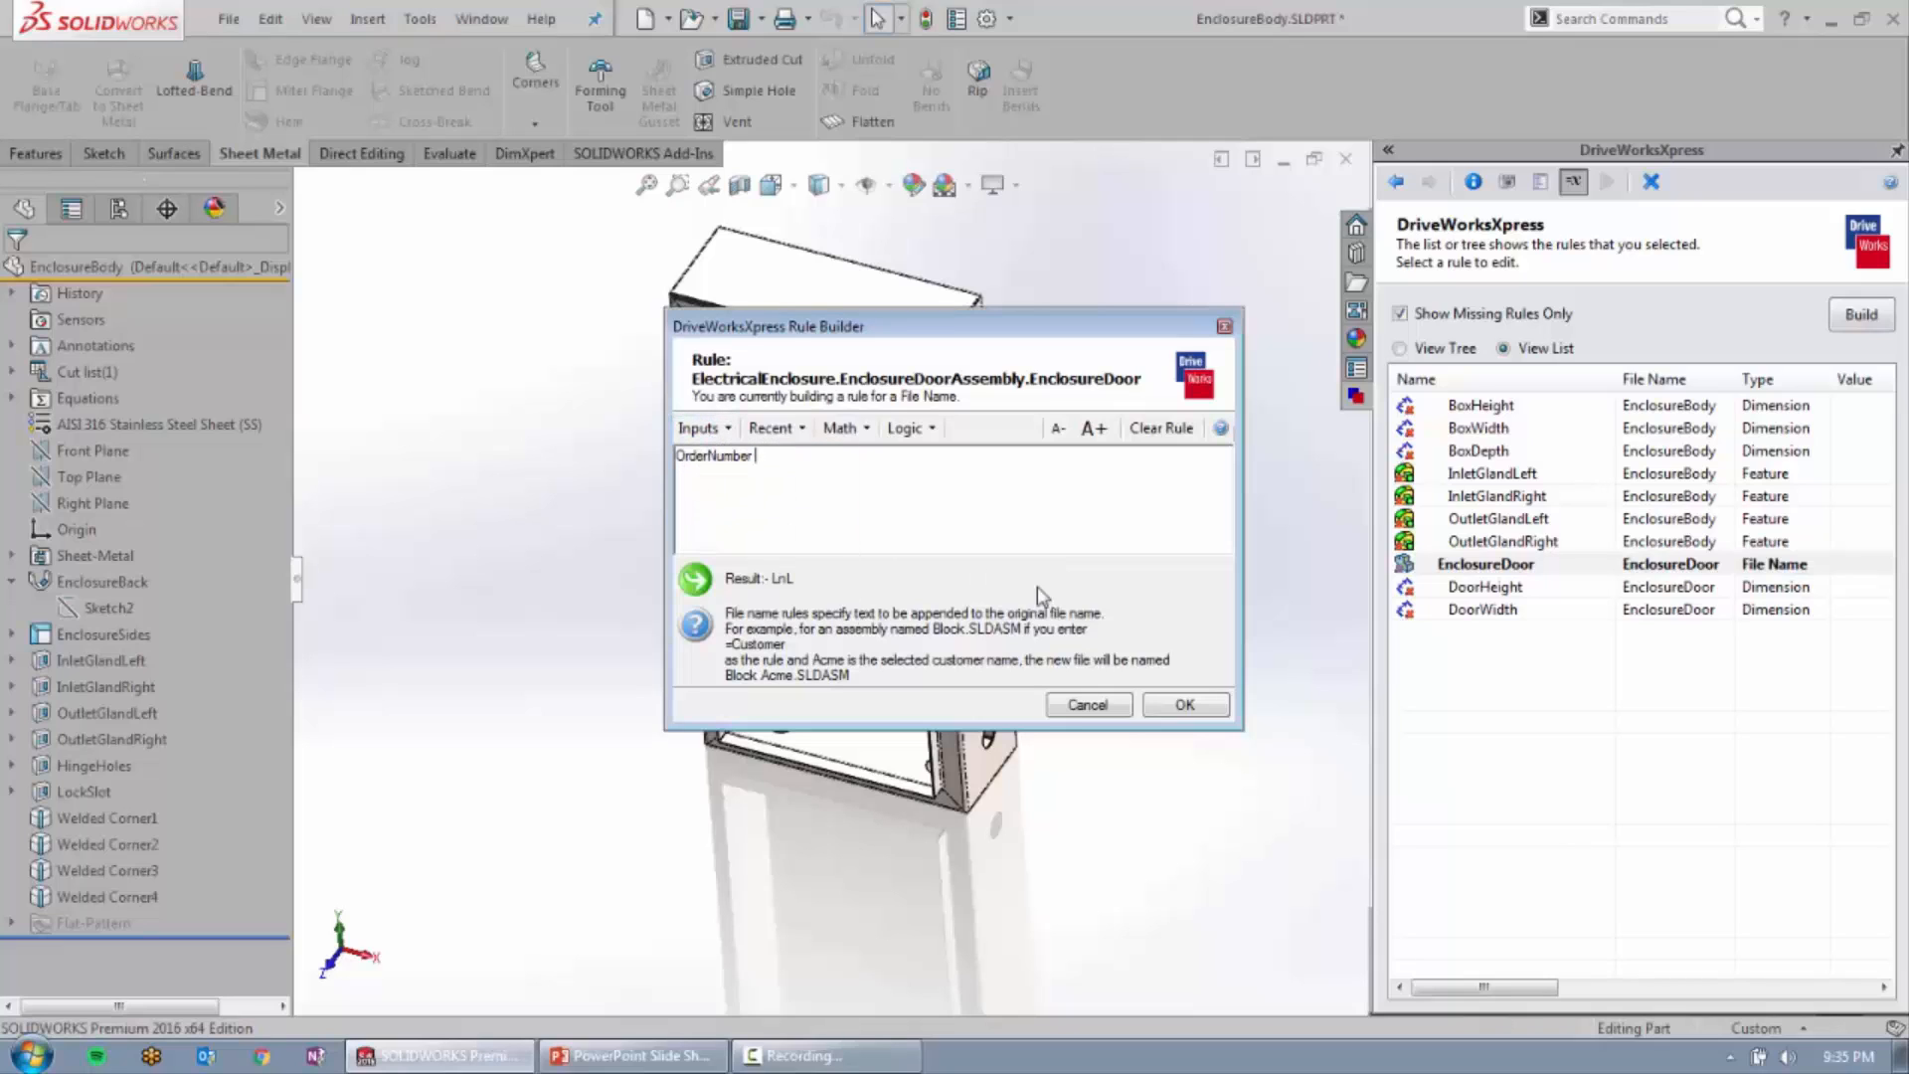
left_click(1185, 703)
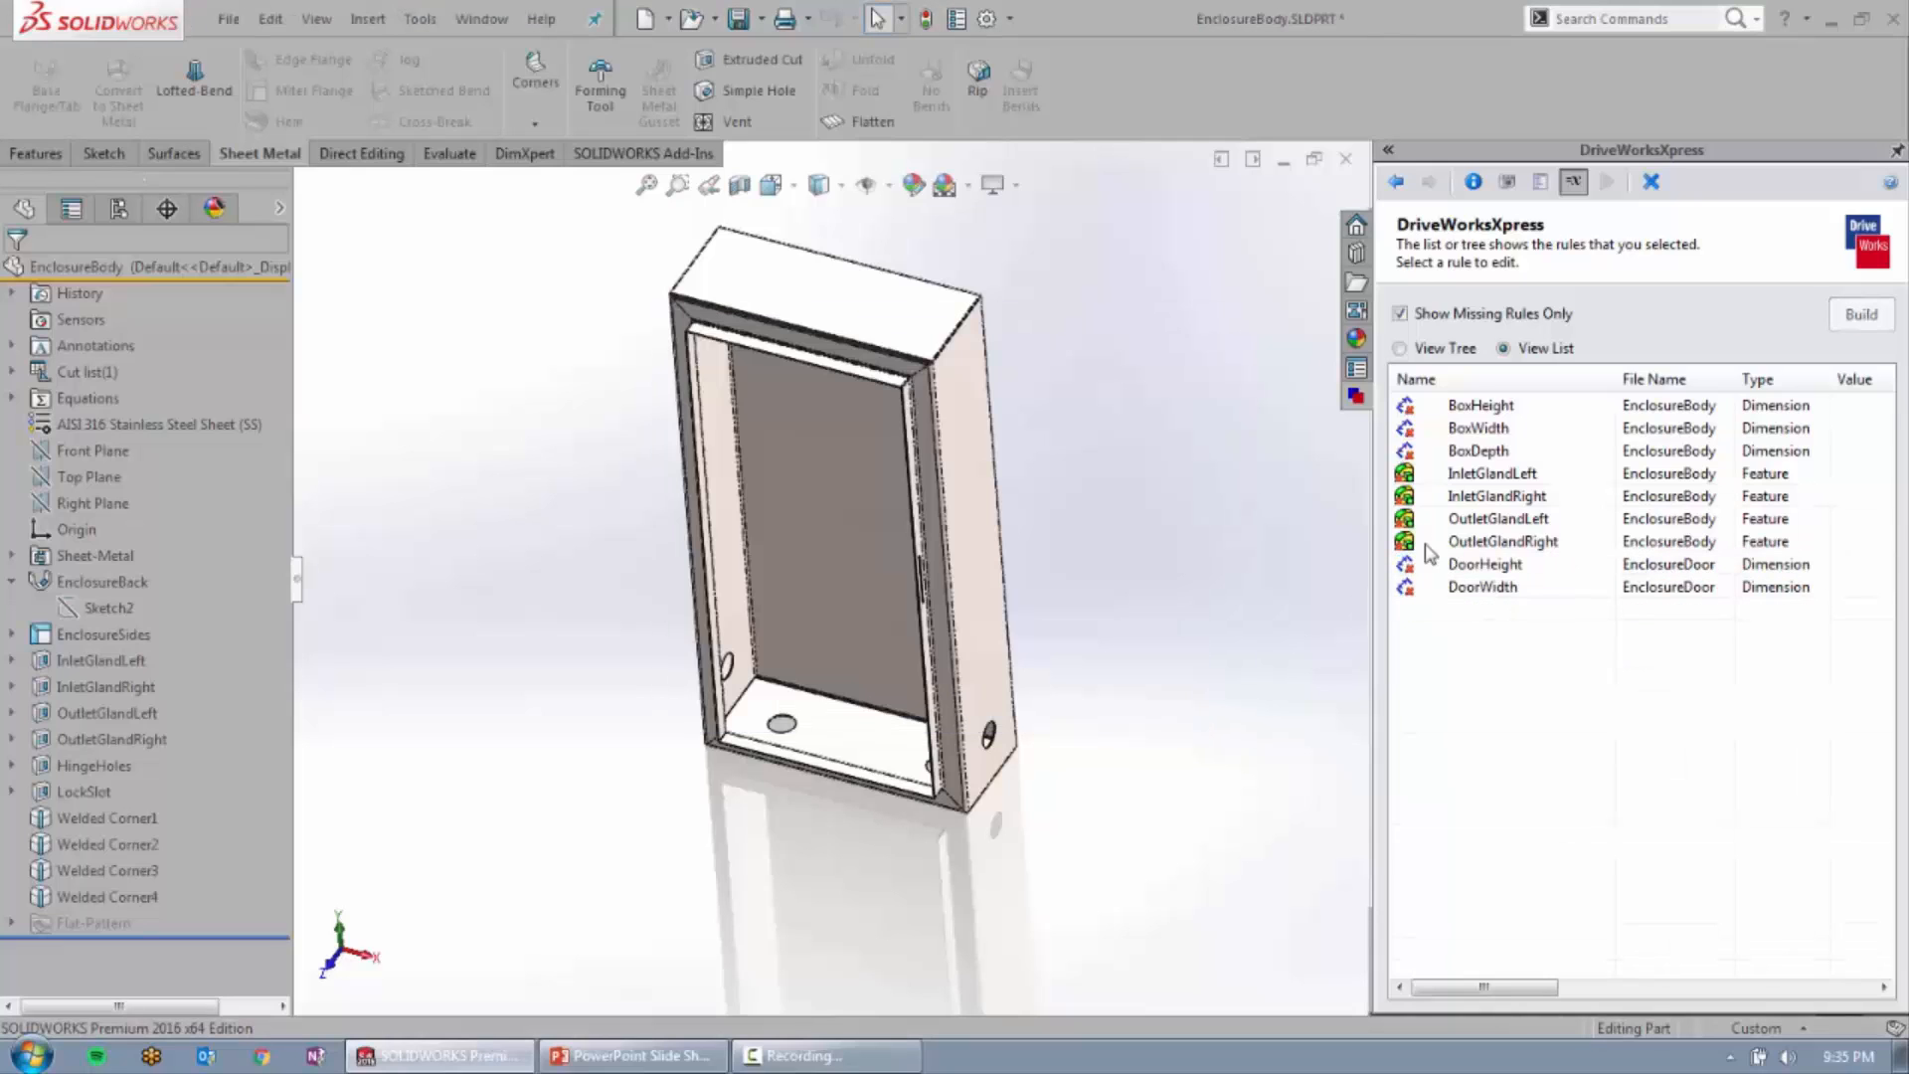
Step: Build the BoxHeight dimension rule of EnclosureBody from the BoxHeight input
double_click(1481, 406)
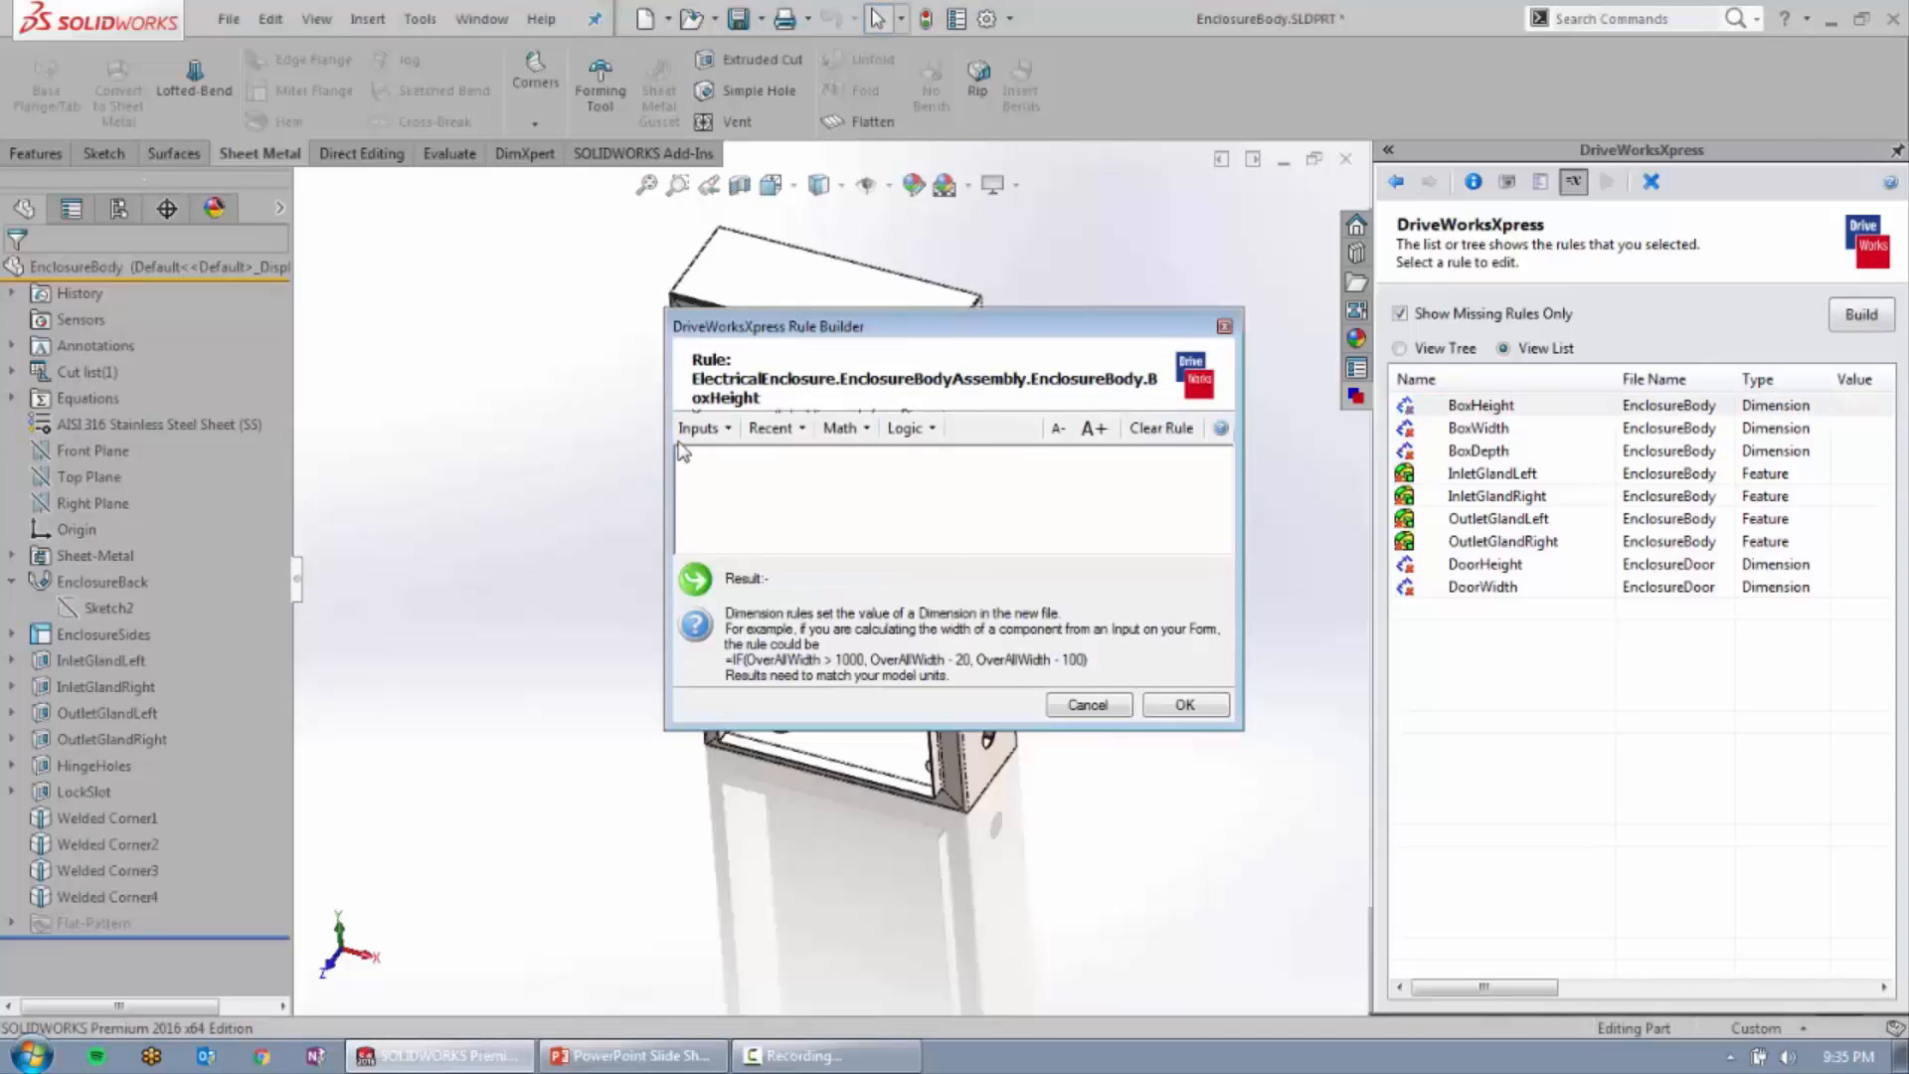
left_click(699, 427)
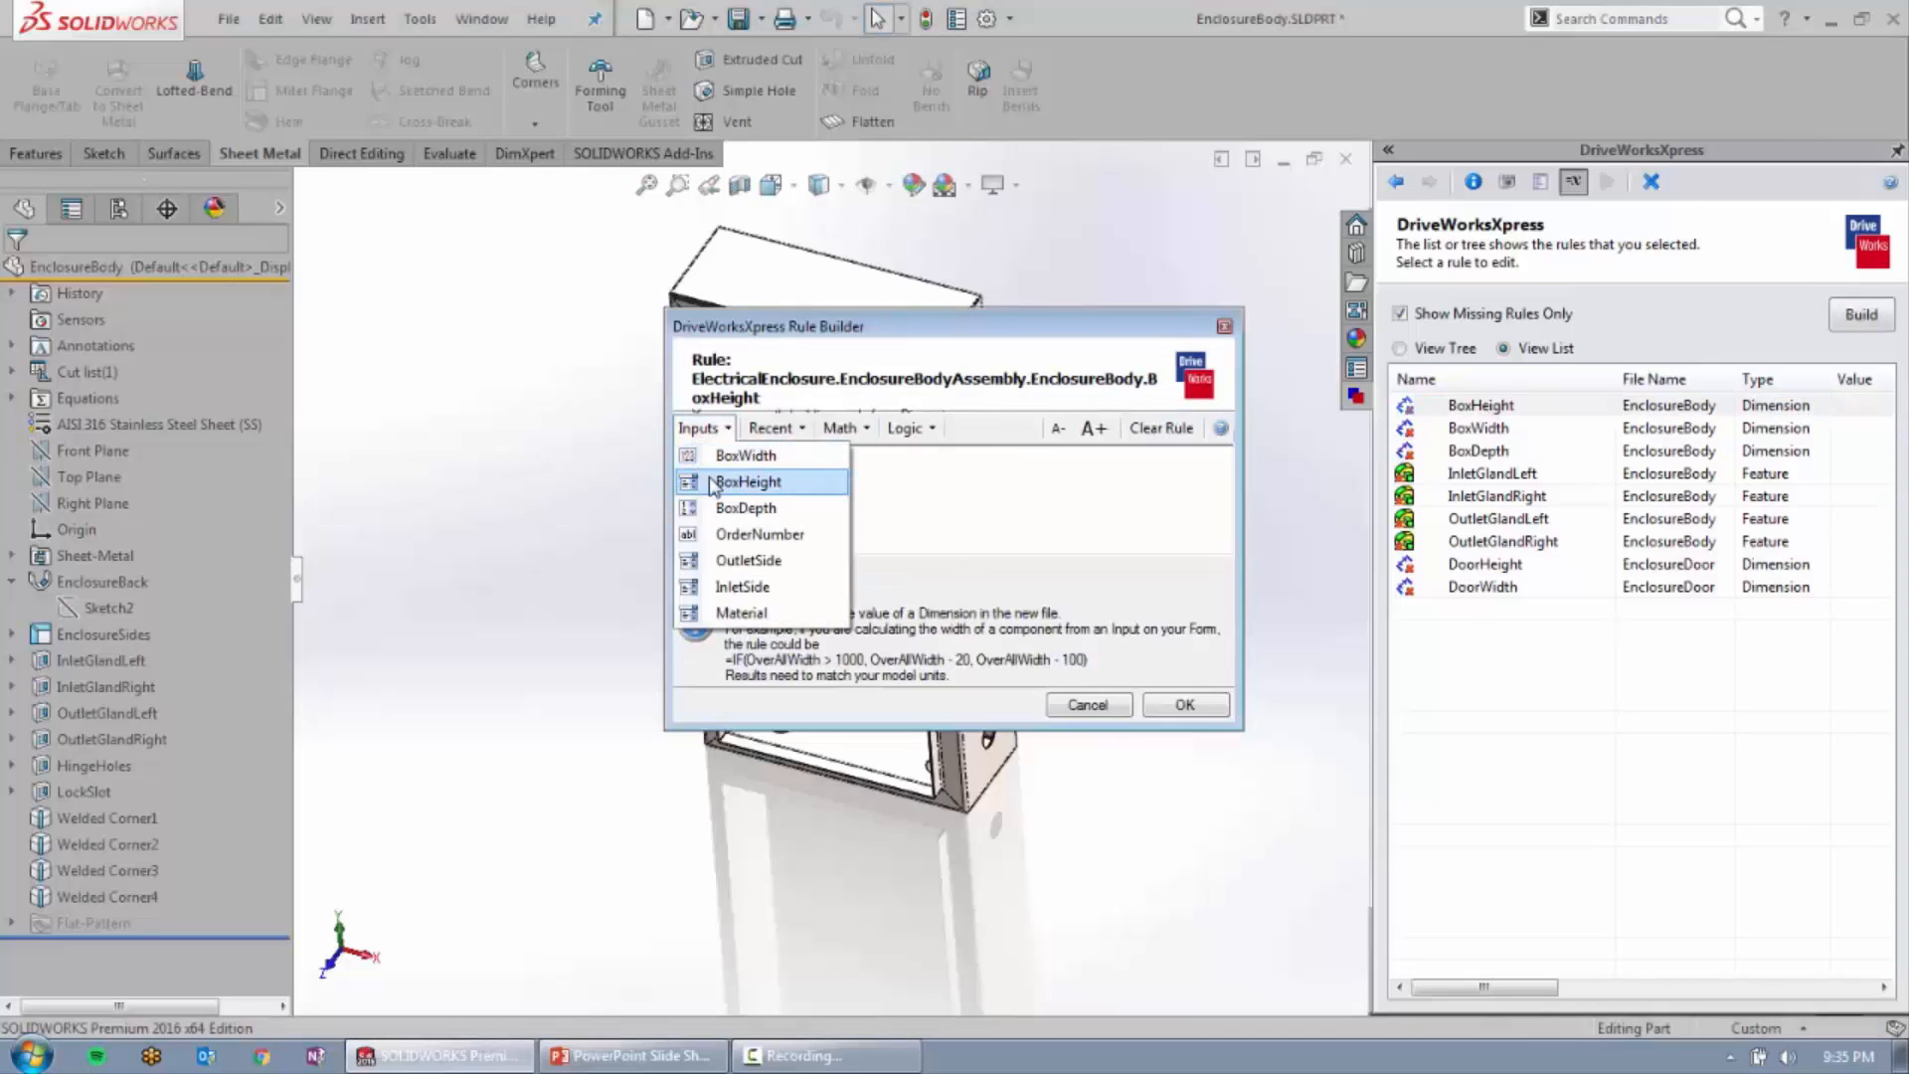
left_click(746, 482)
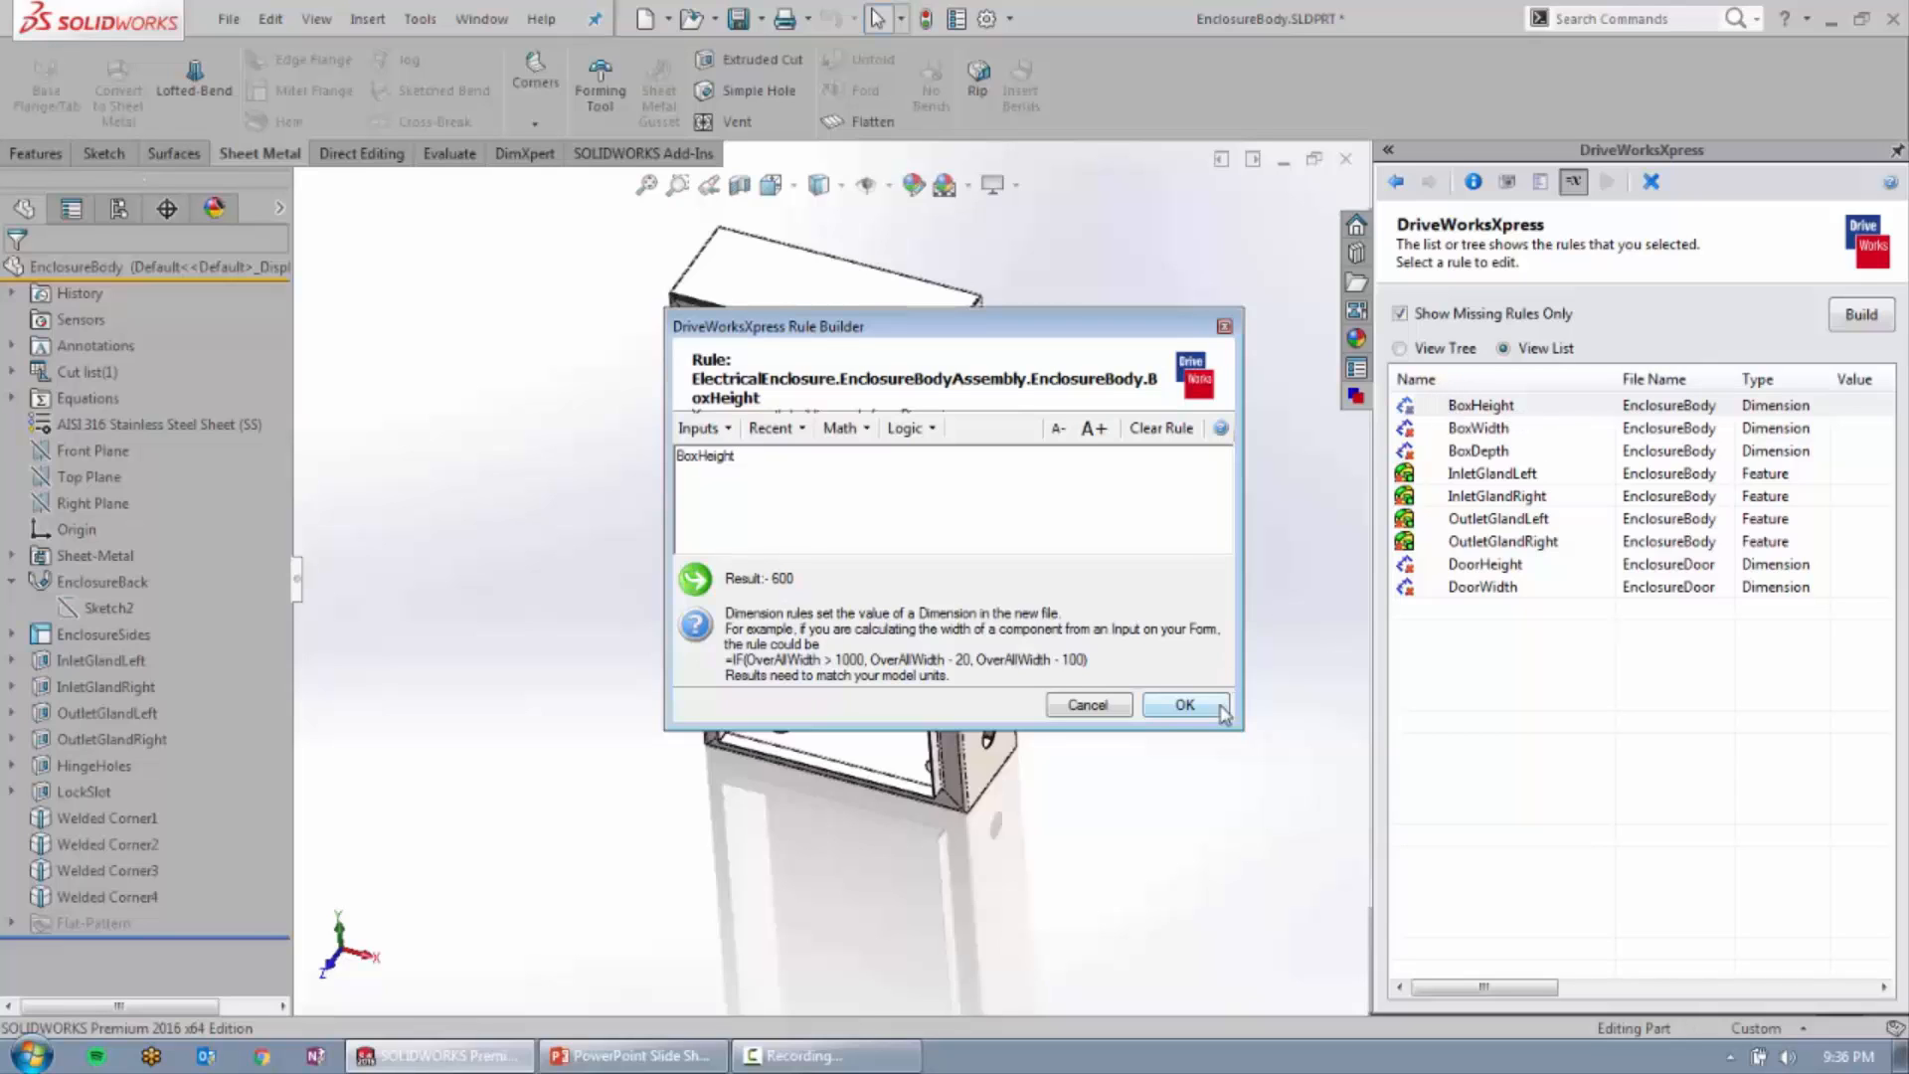
left_click(1166, 708)
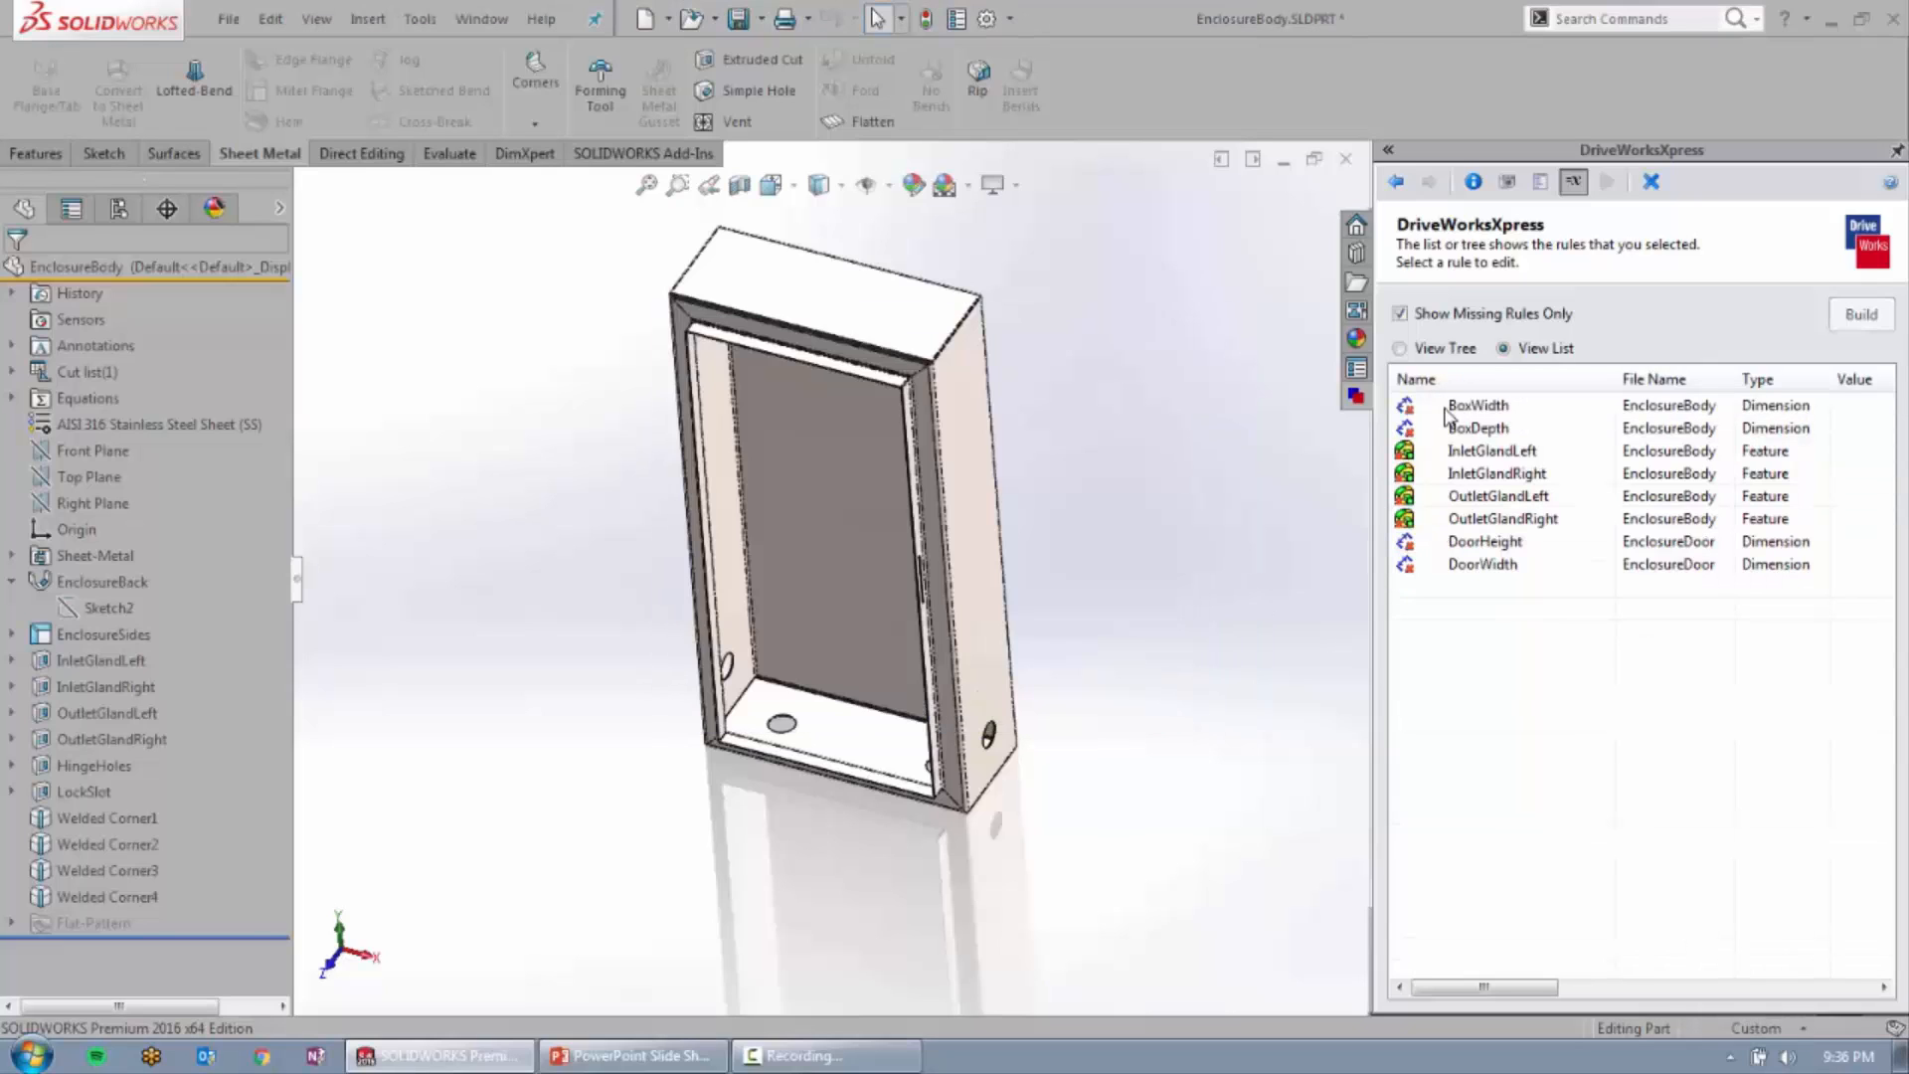
Step: Build the BoxWidth dimension rule of EnclosureBody from the BoxWidth input
double_click(1457, 404)
left_click(701, 427)
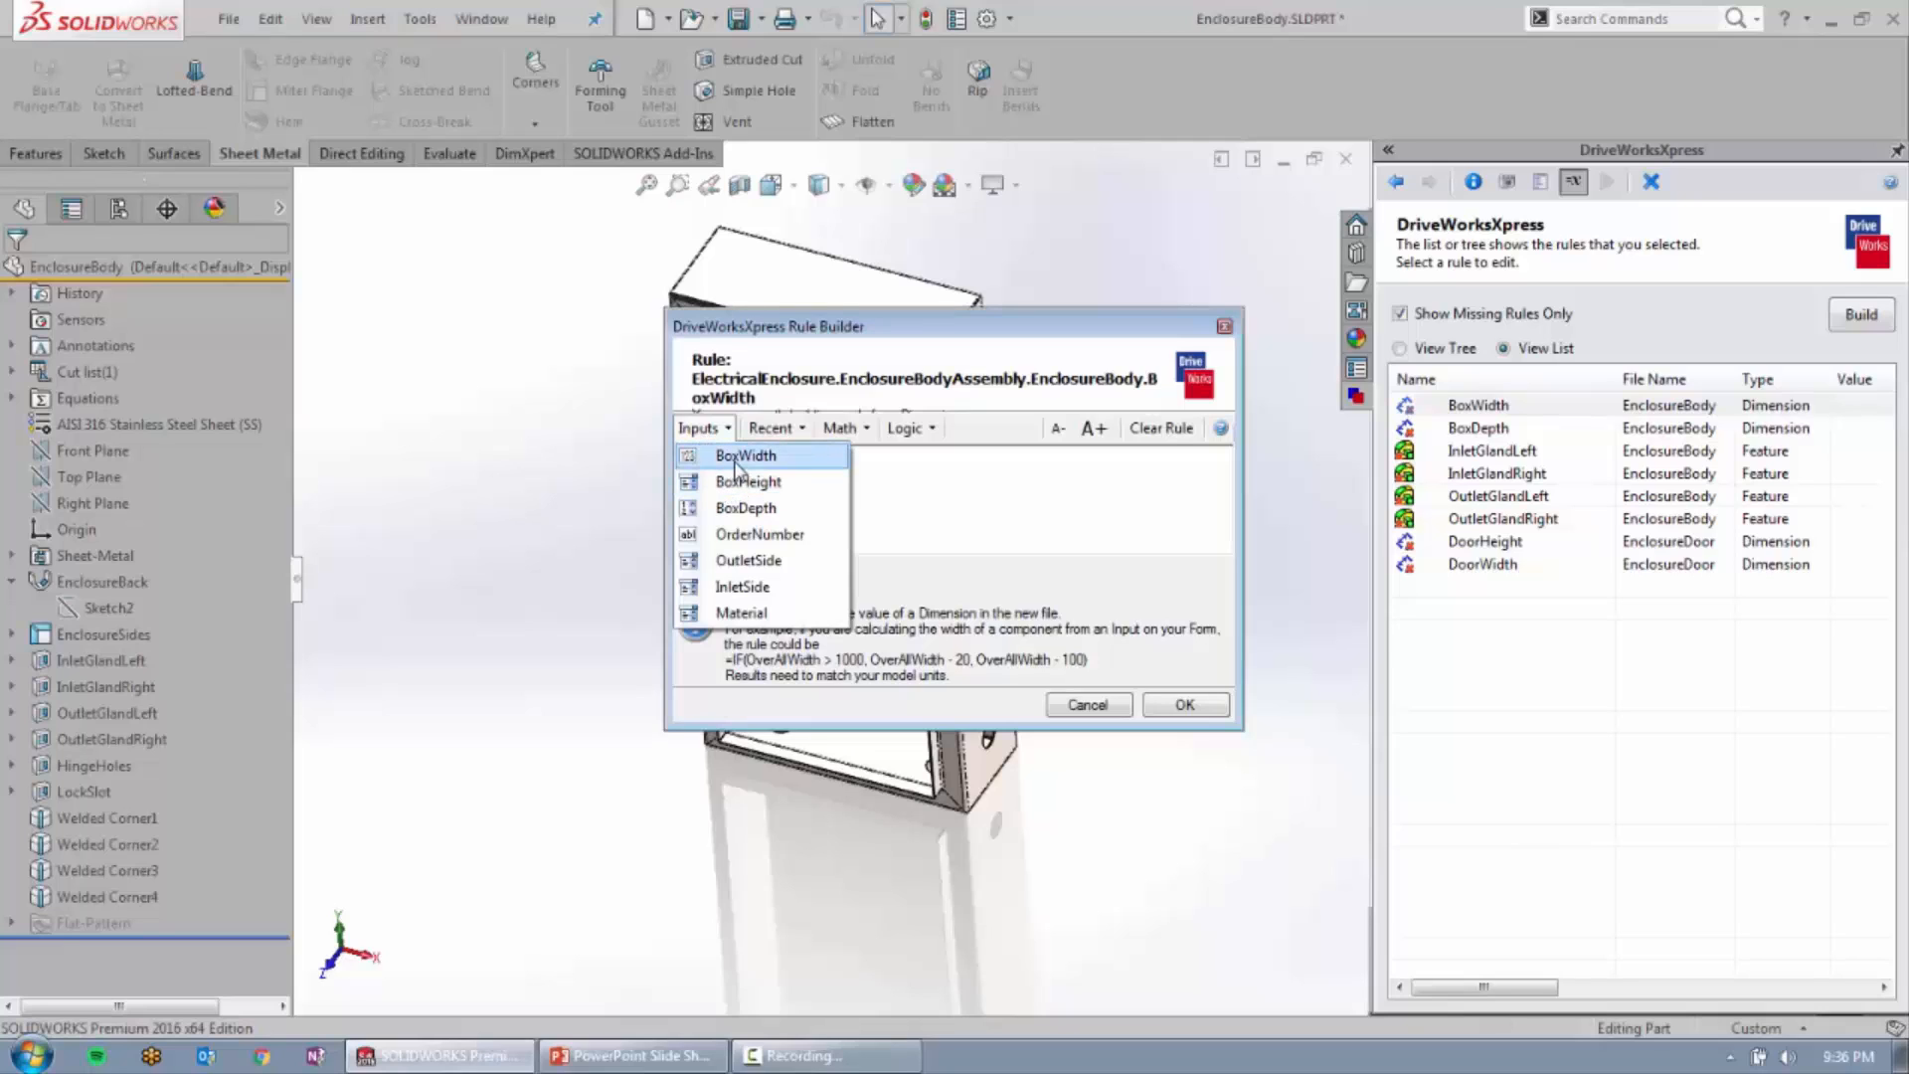
left_click(740, 457)
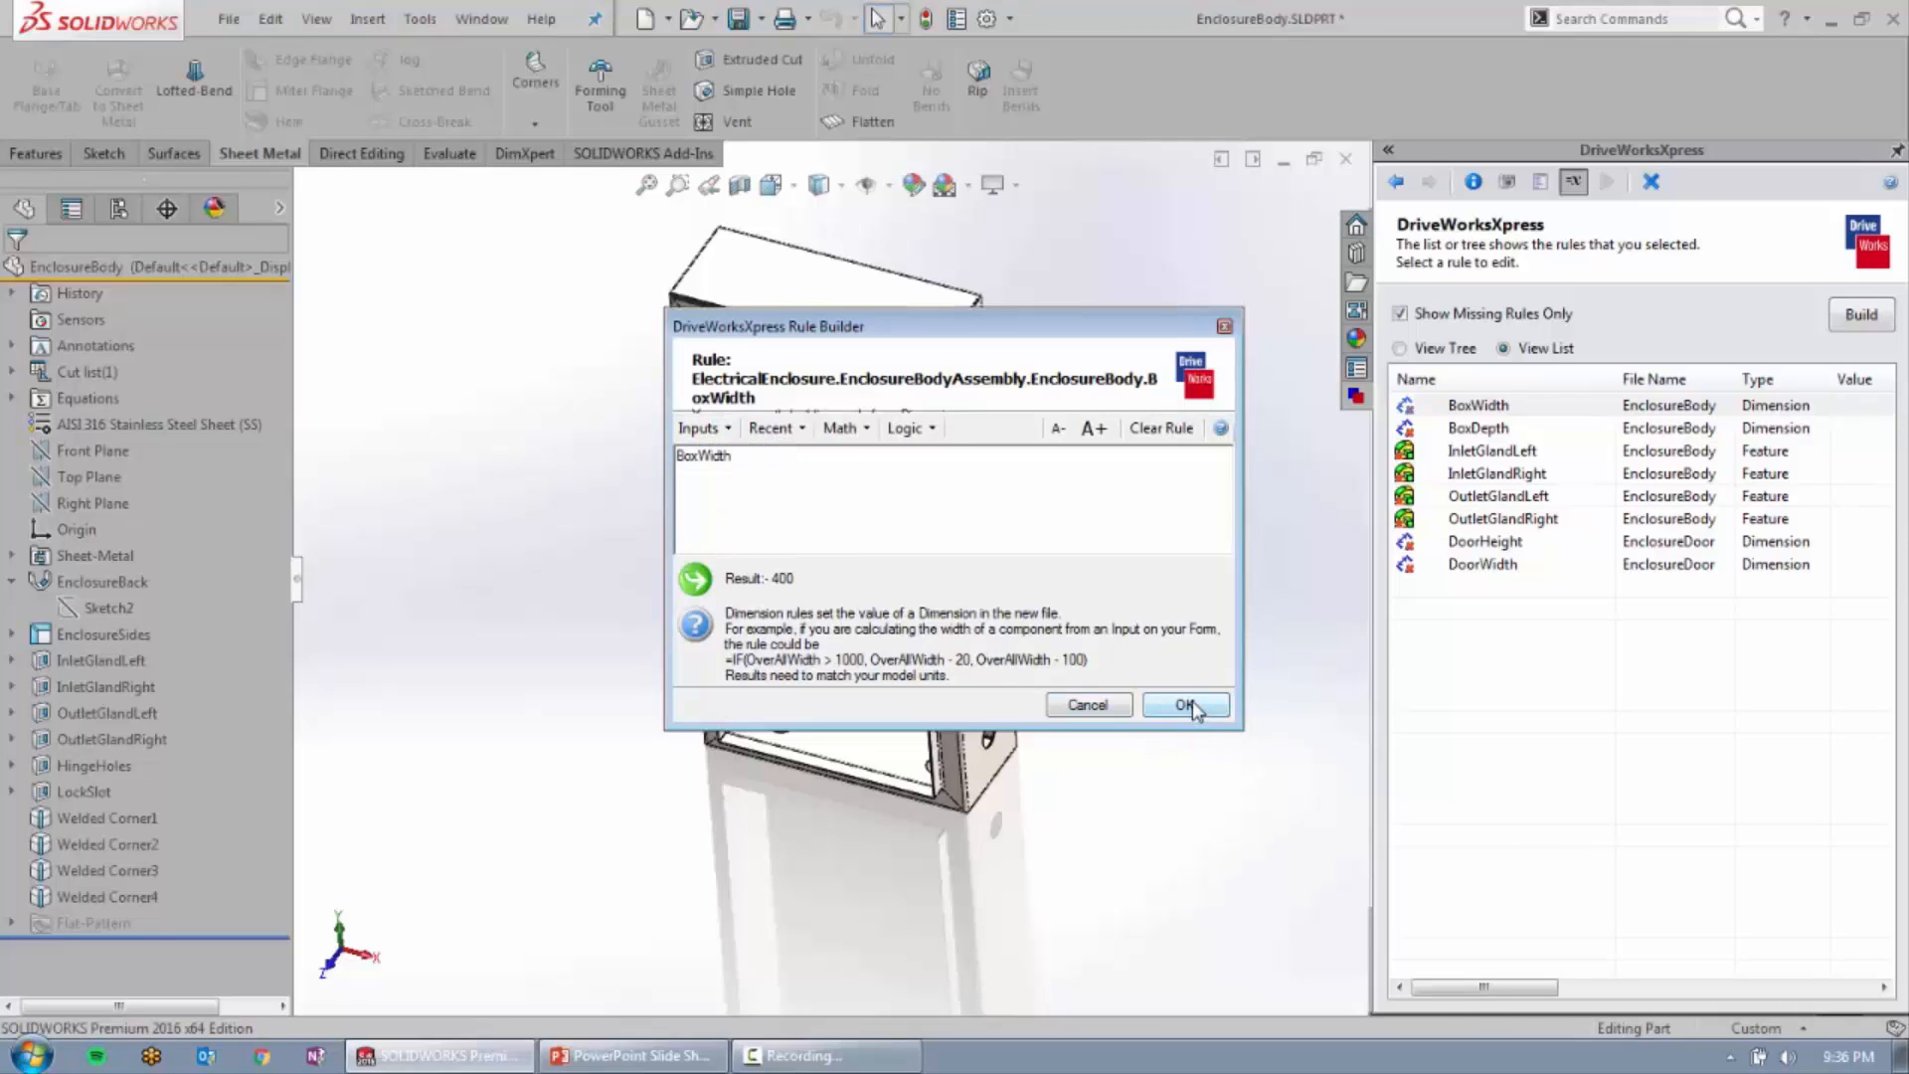
left_click(1184, 704)
Step: Build the BoxDepth dimension rule of EnclosureBody from the BoxDepth input
double_click(1481, 405)
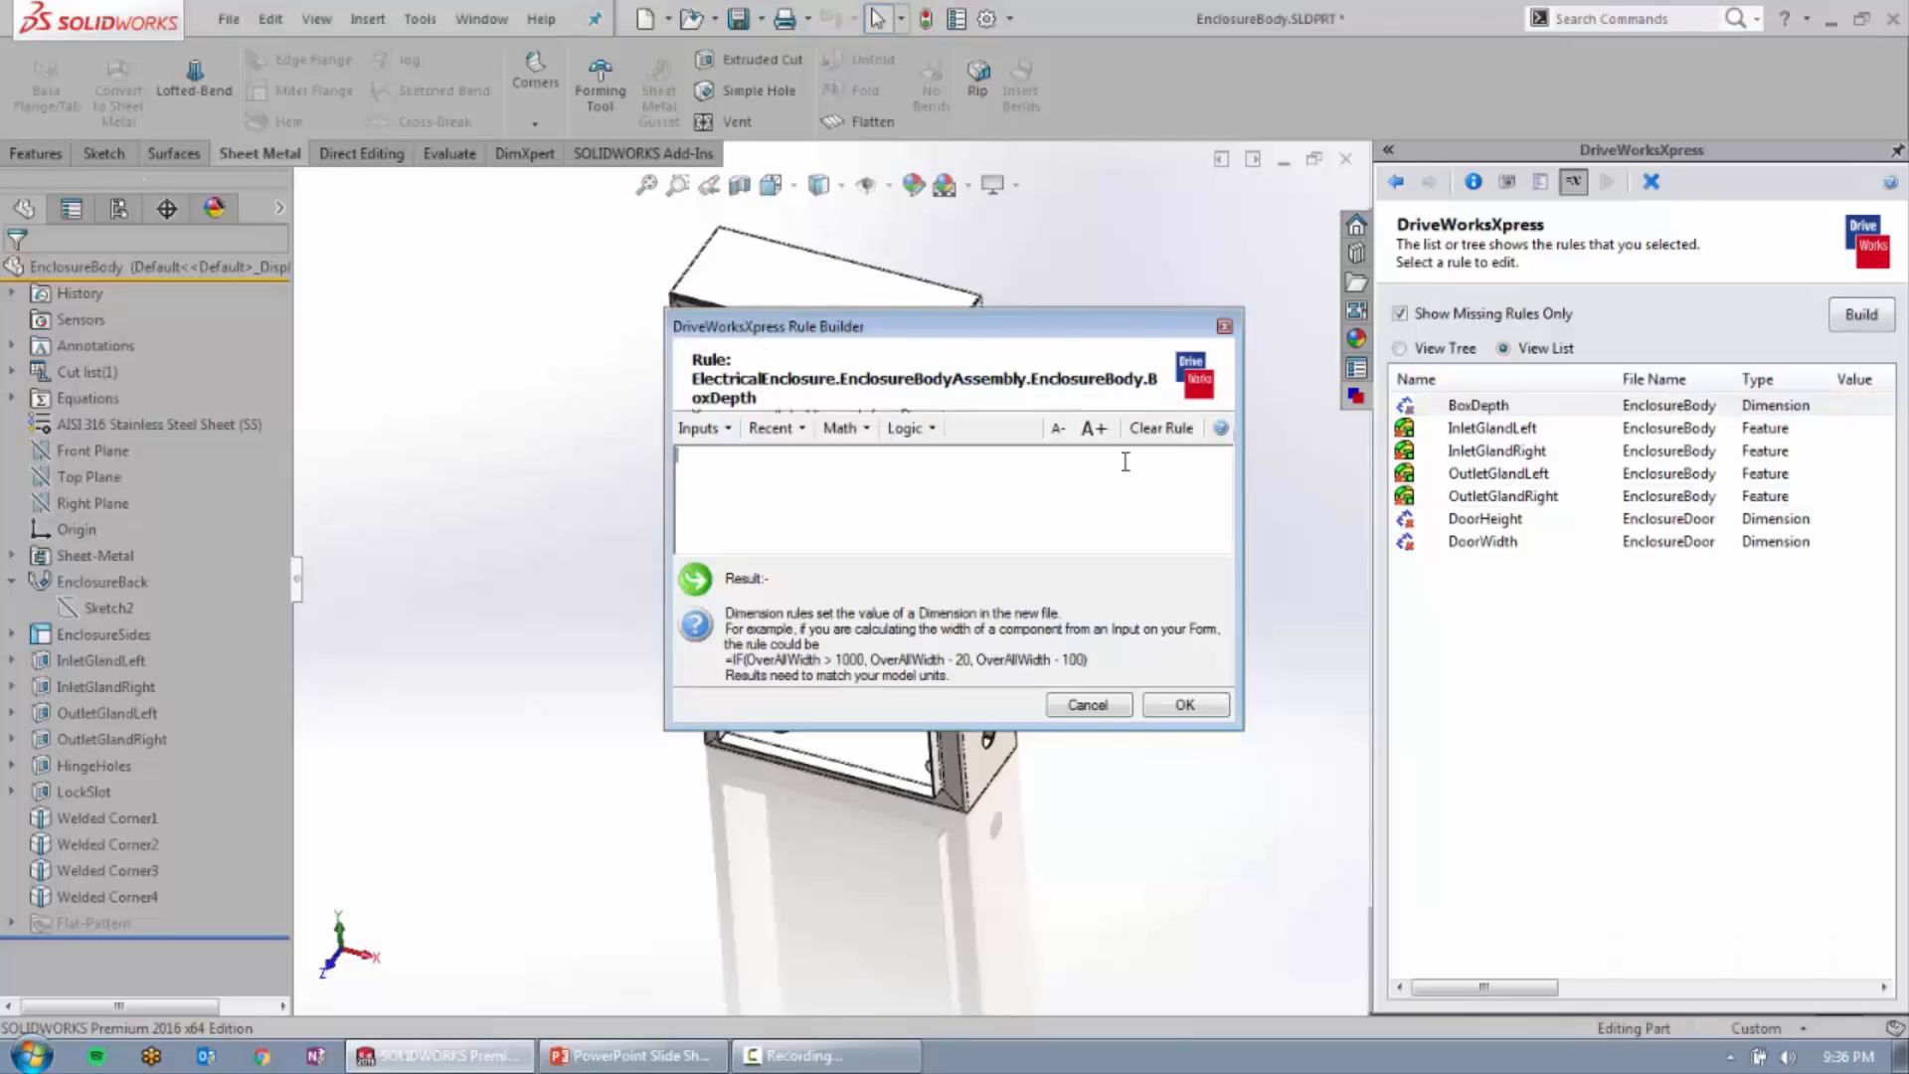
left_click(698, 428)
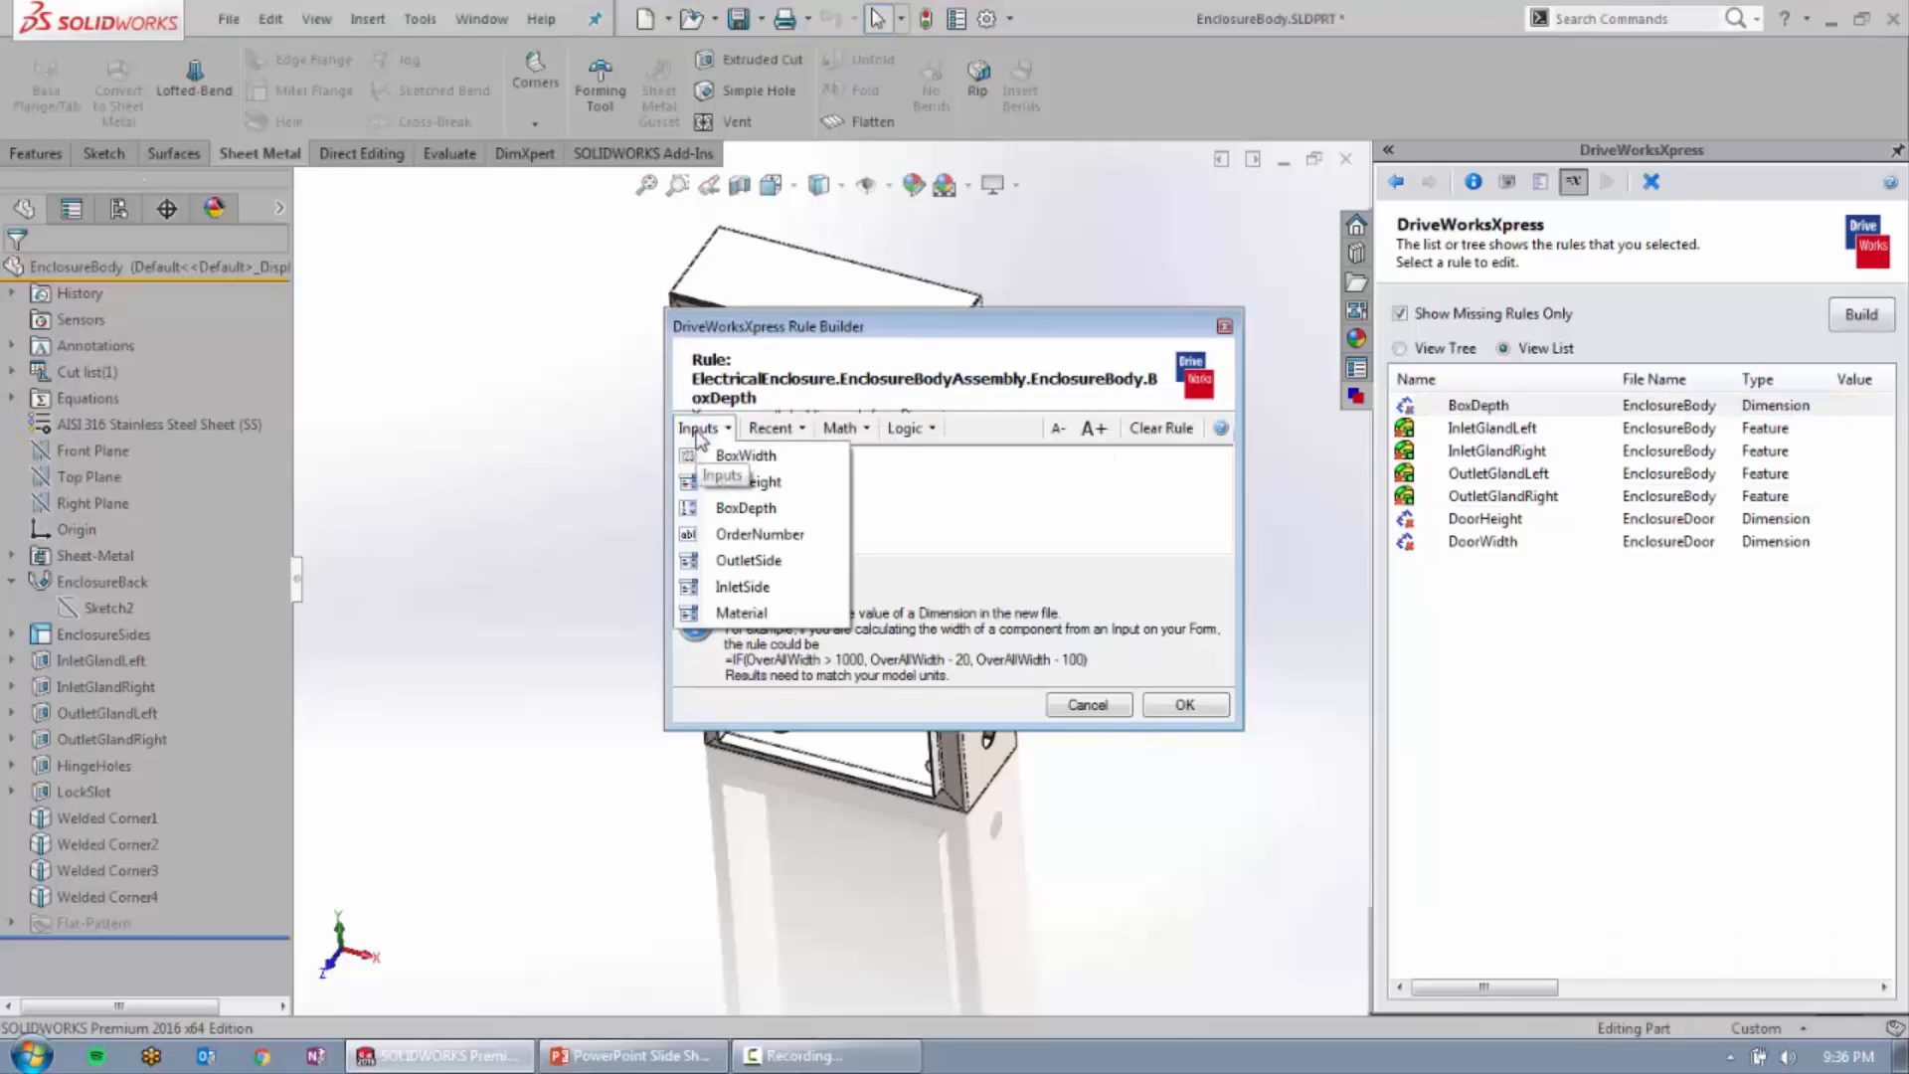
left_click(740, 508)
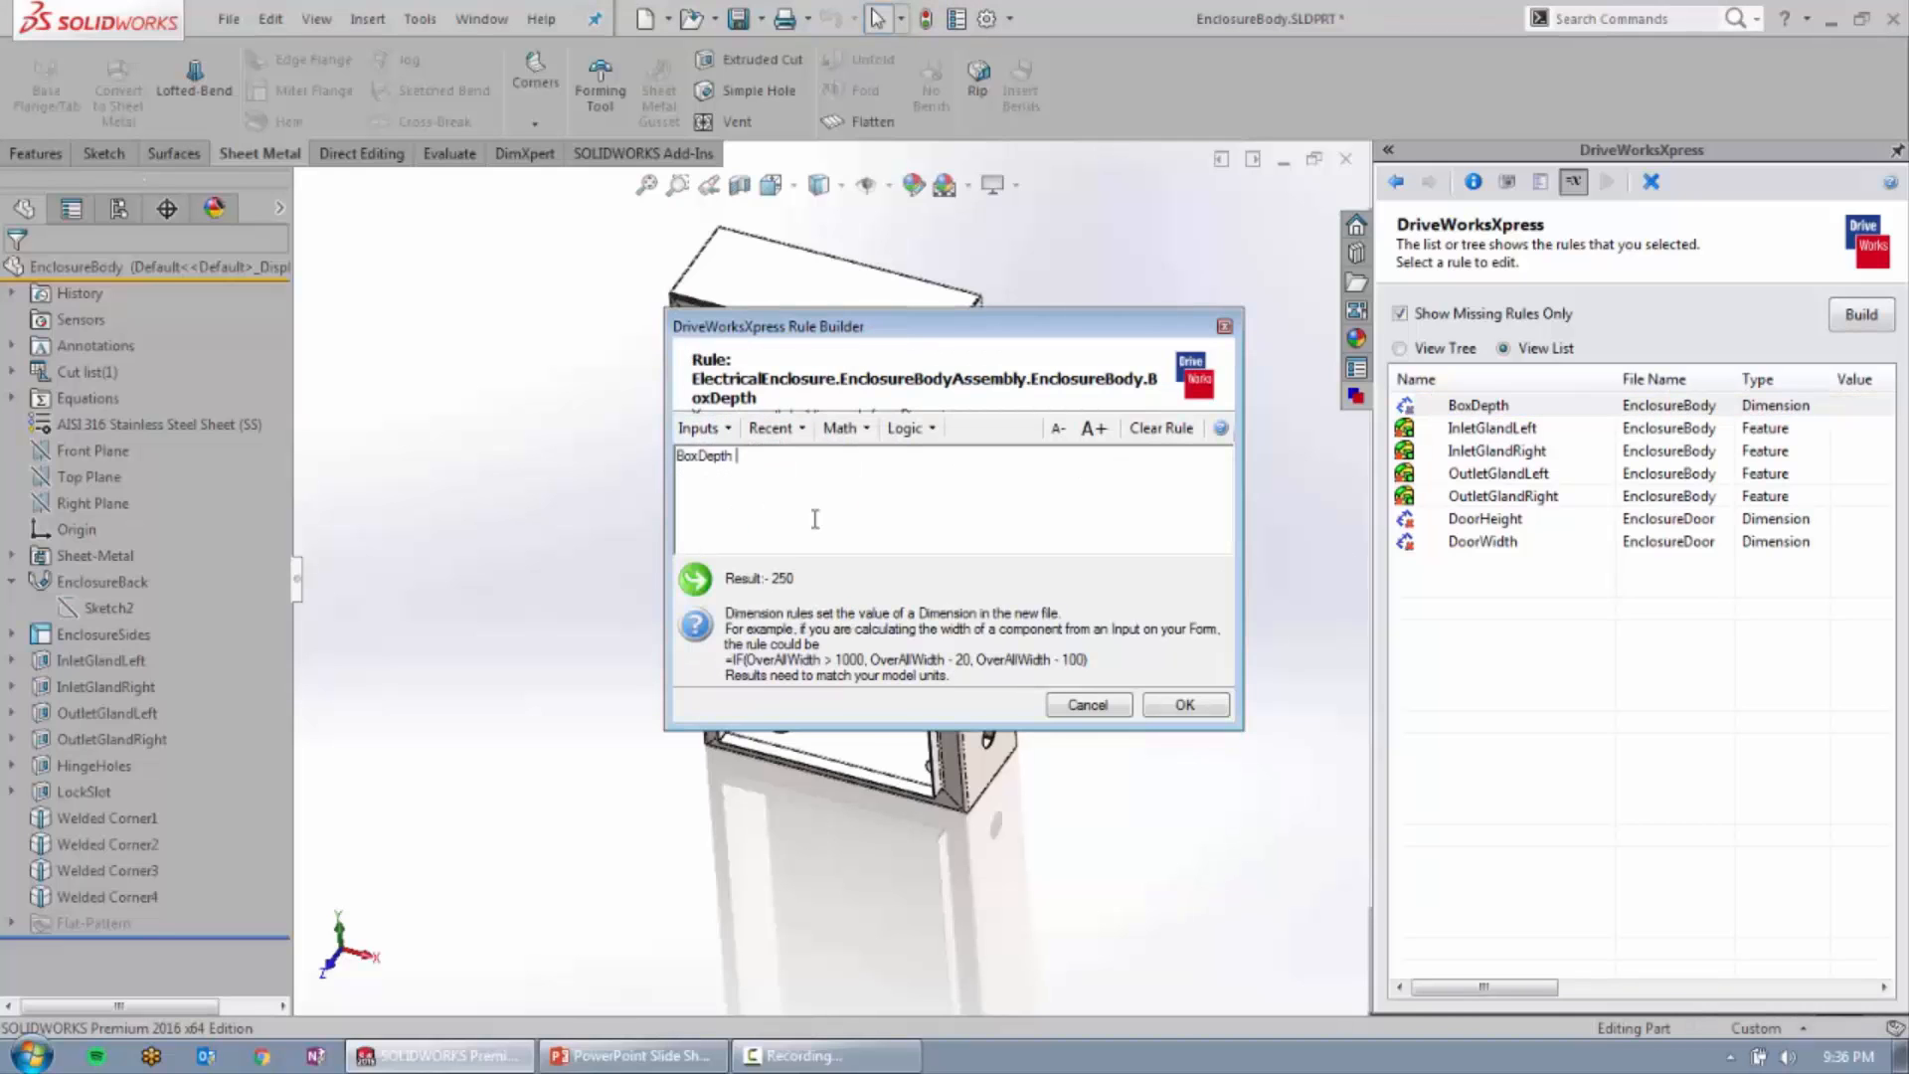
left_click(1184, 704)
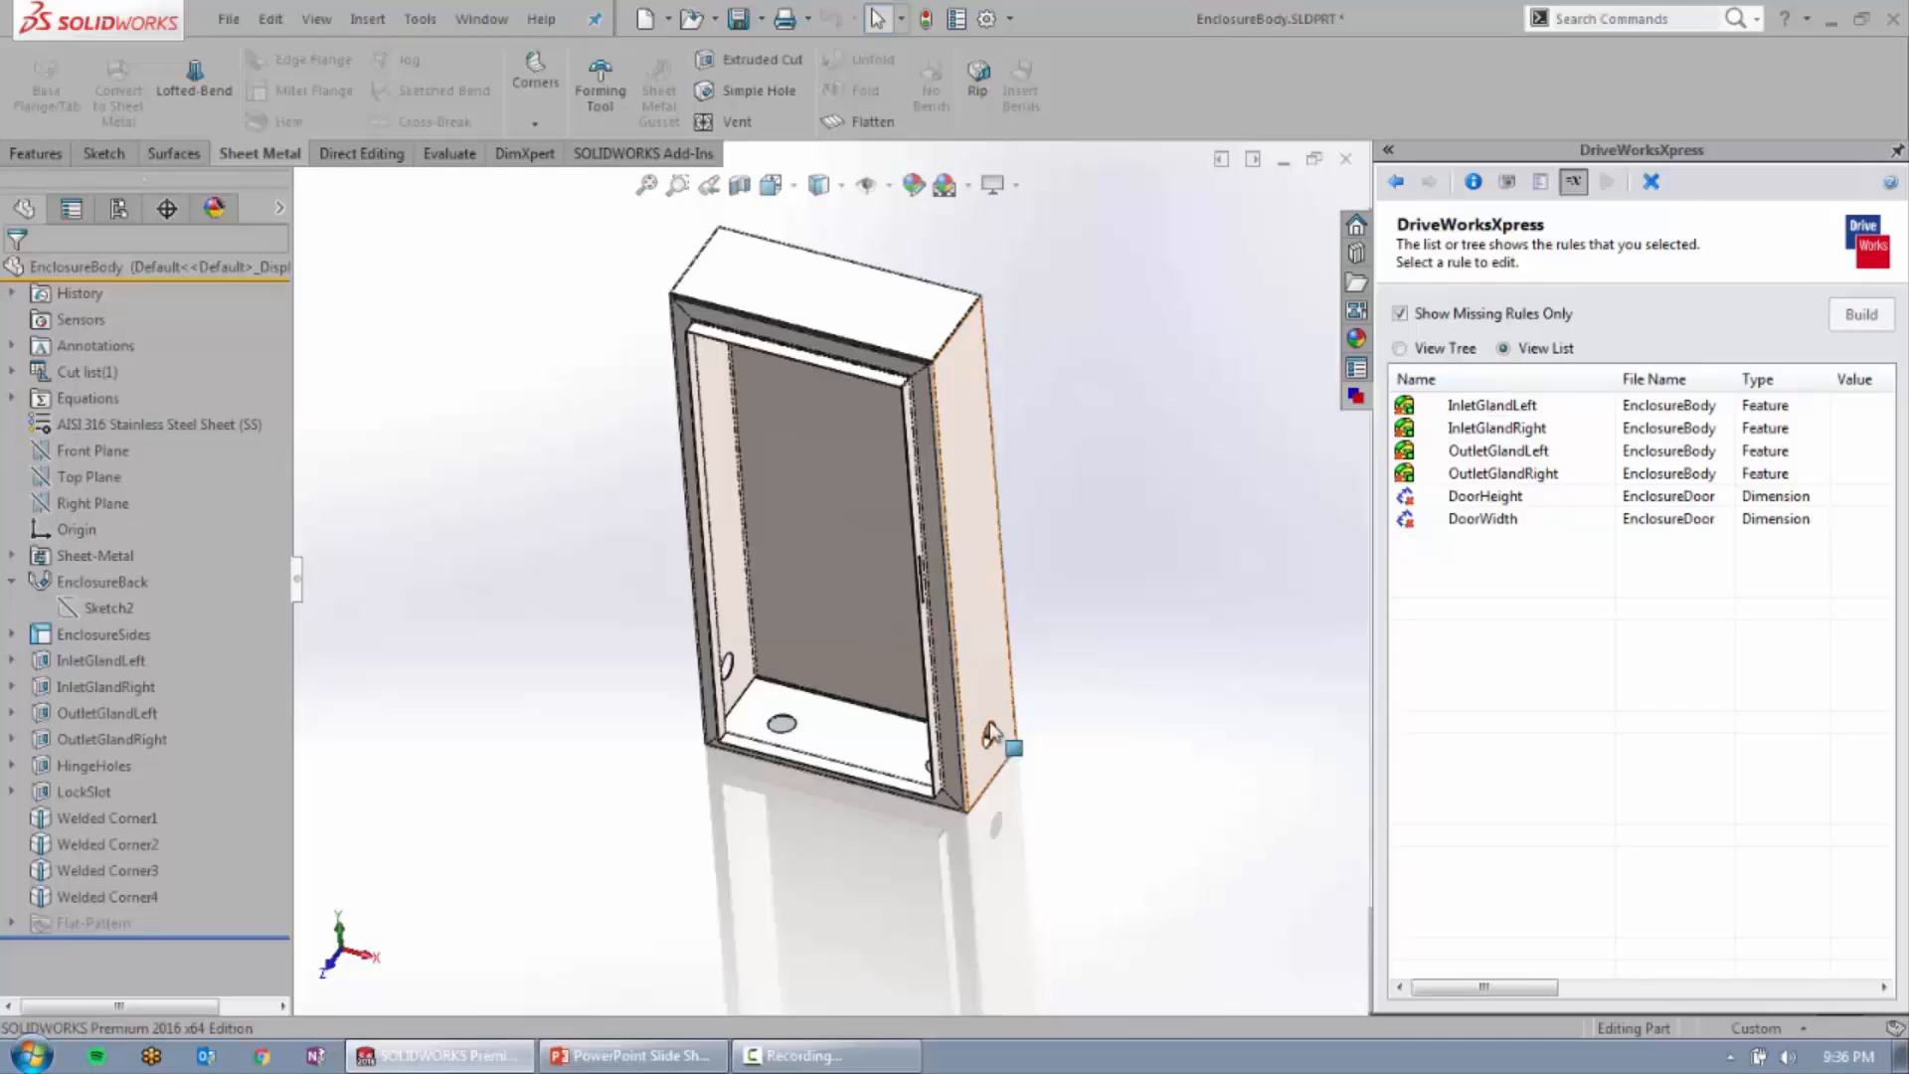
Step: Locate the right-hand gland holes in the enclosure body, and try suppressing and unsuppressing the OutletGlandRight feature
scroll(982, 736, "down", 5)
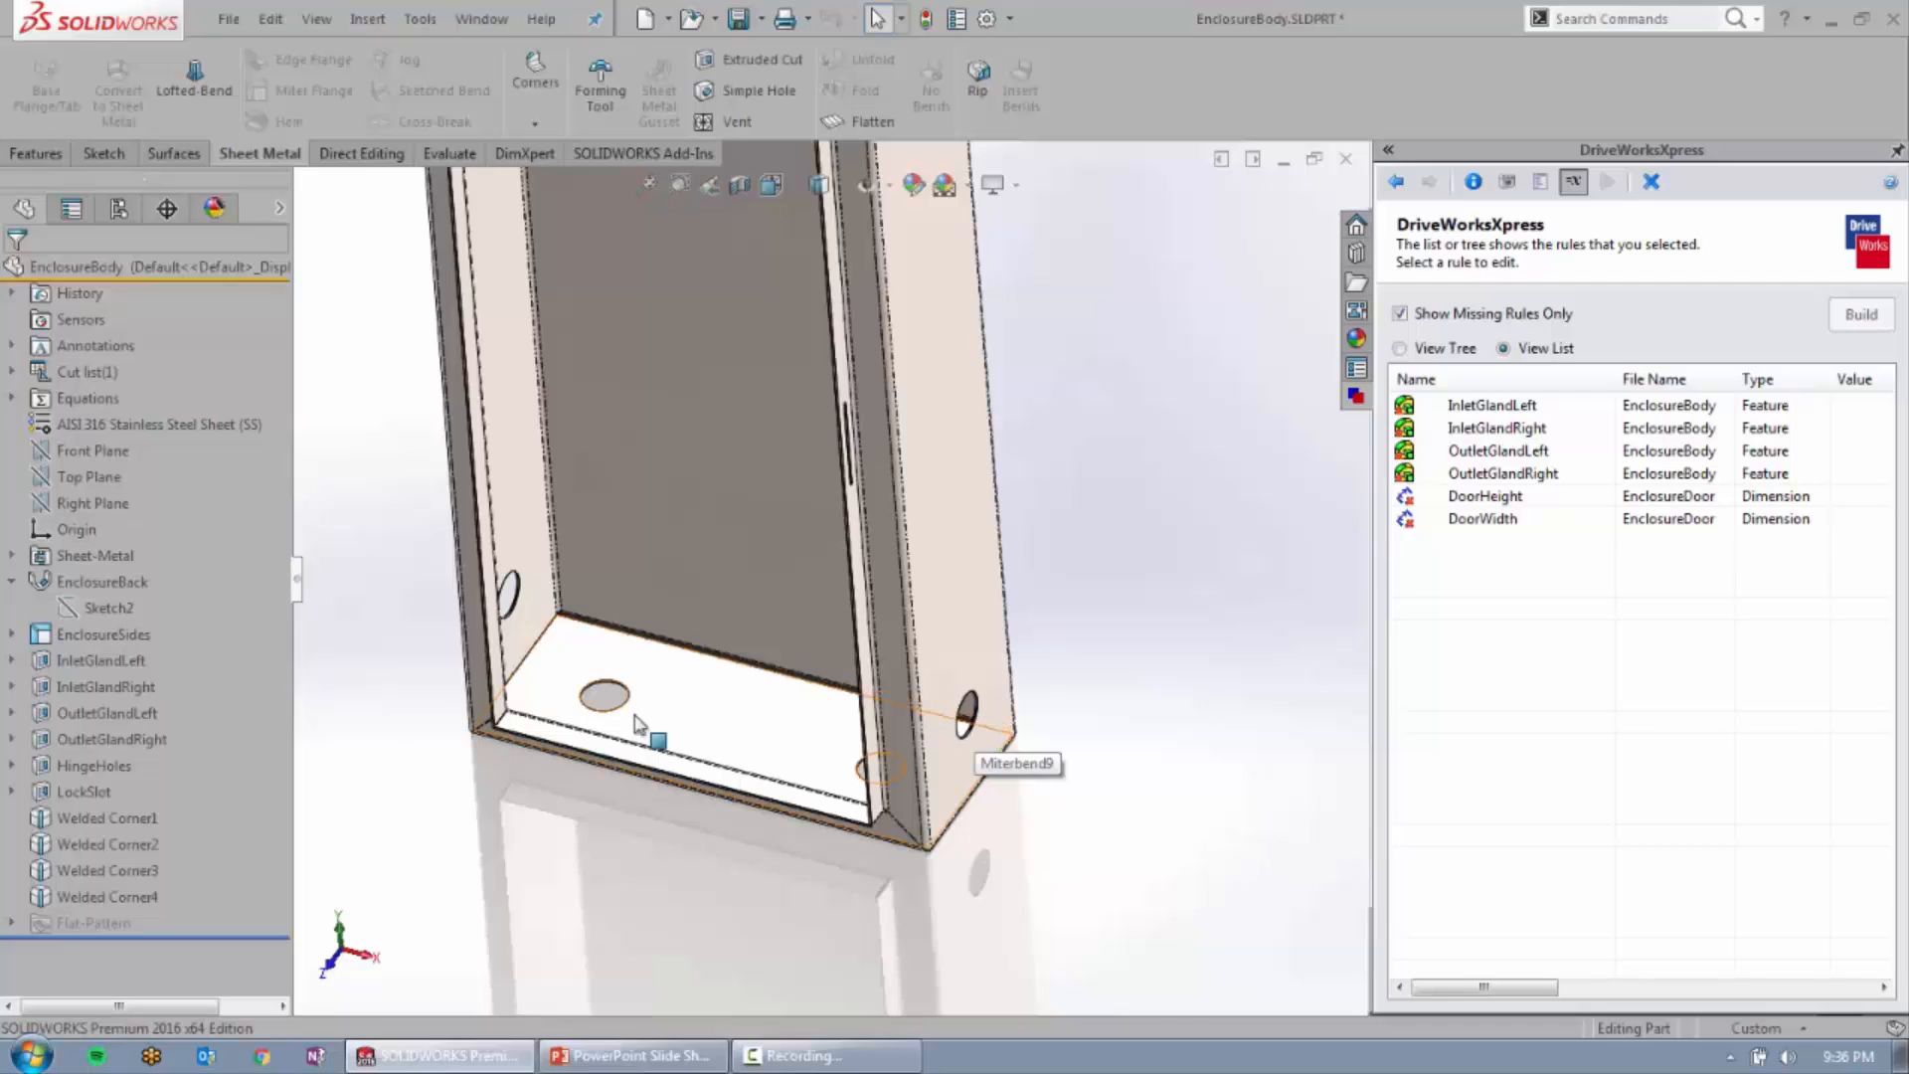
left_click(117, 690)
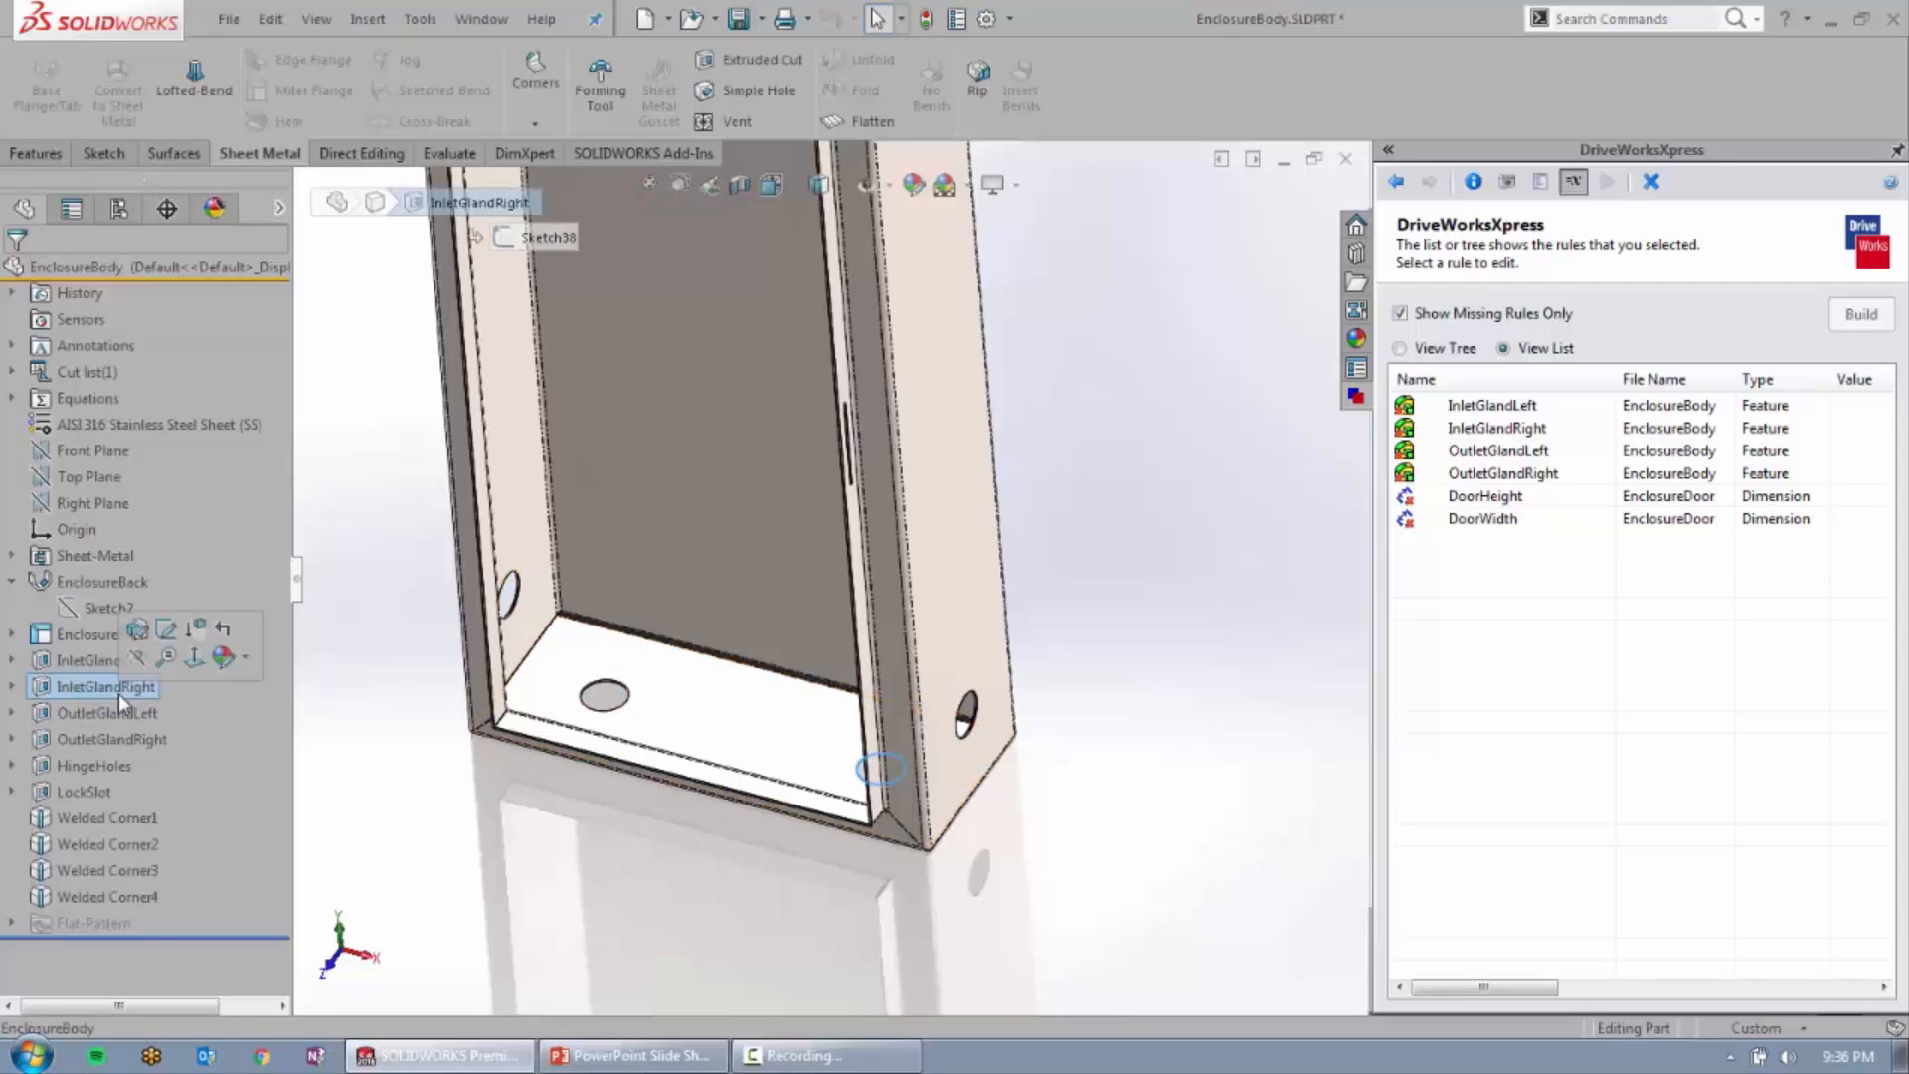
left_click(68, 738)
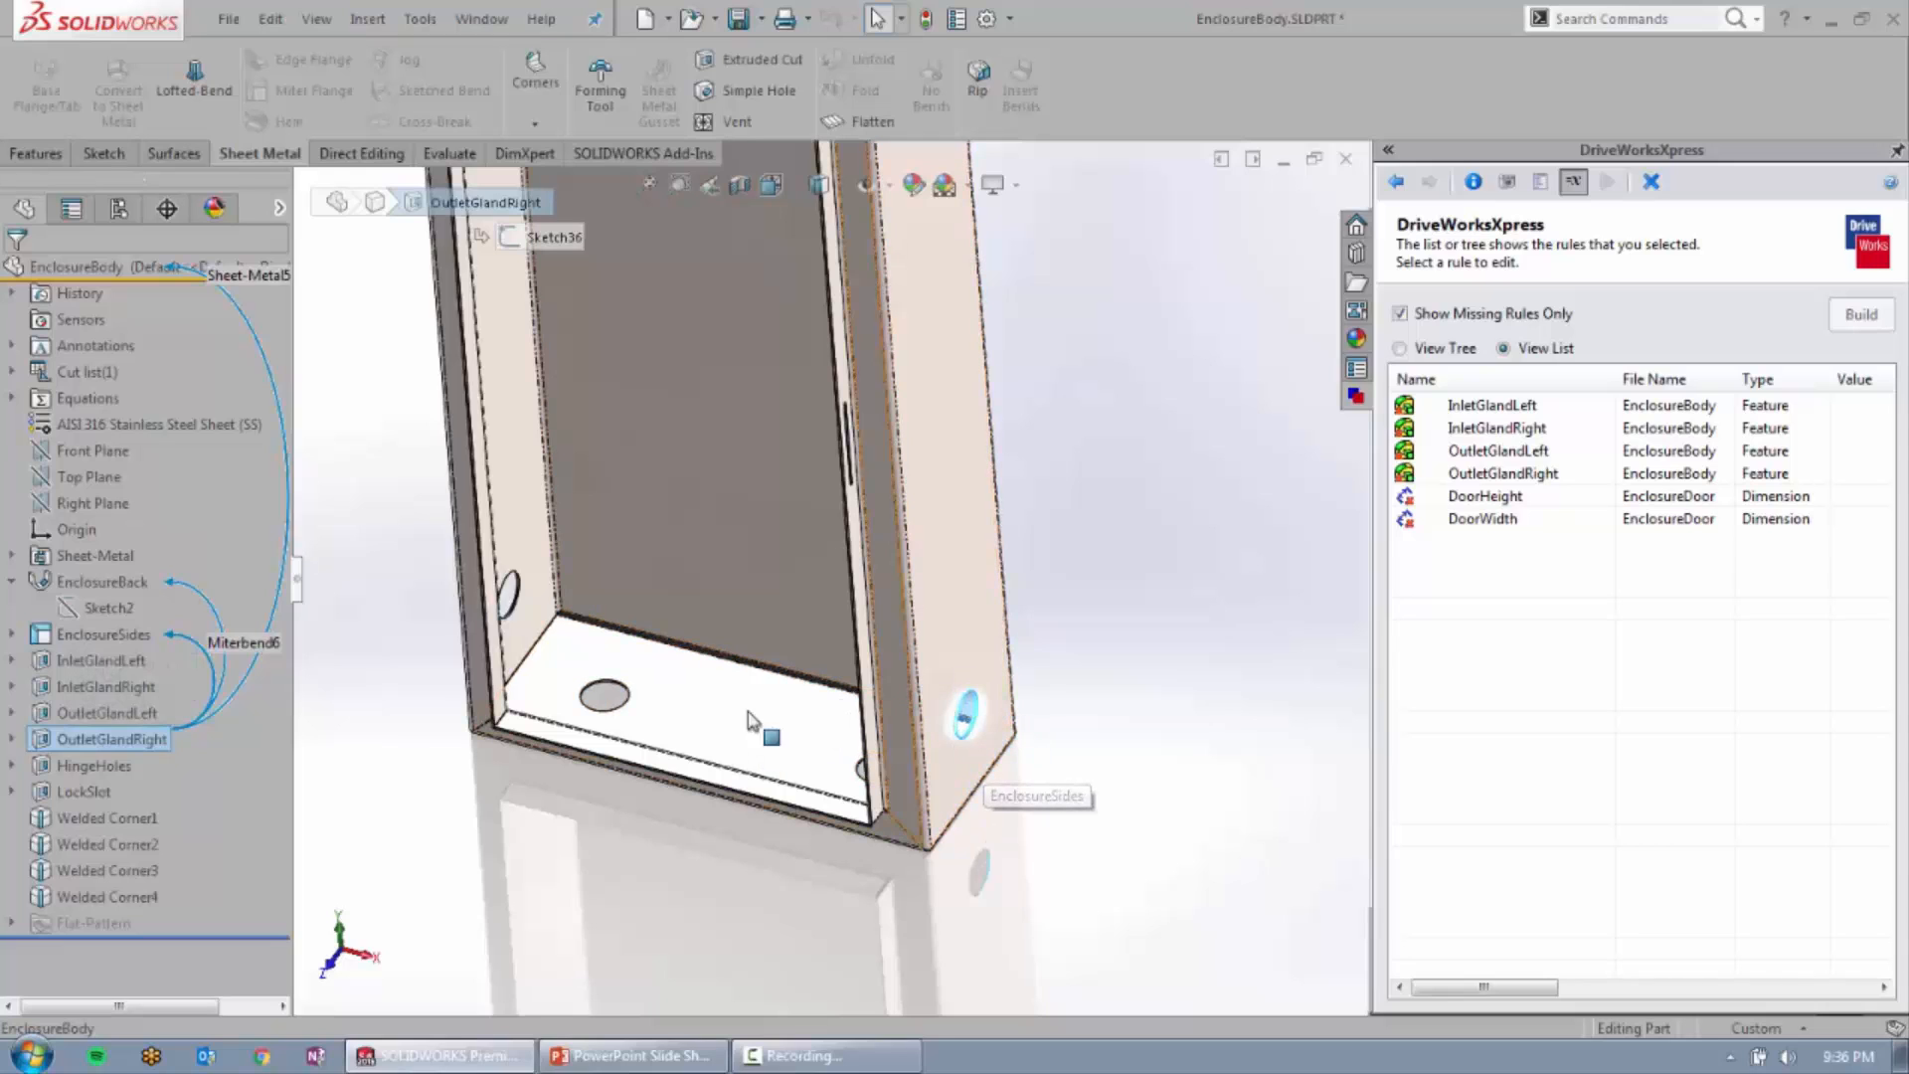
right_click(111, 746)
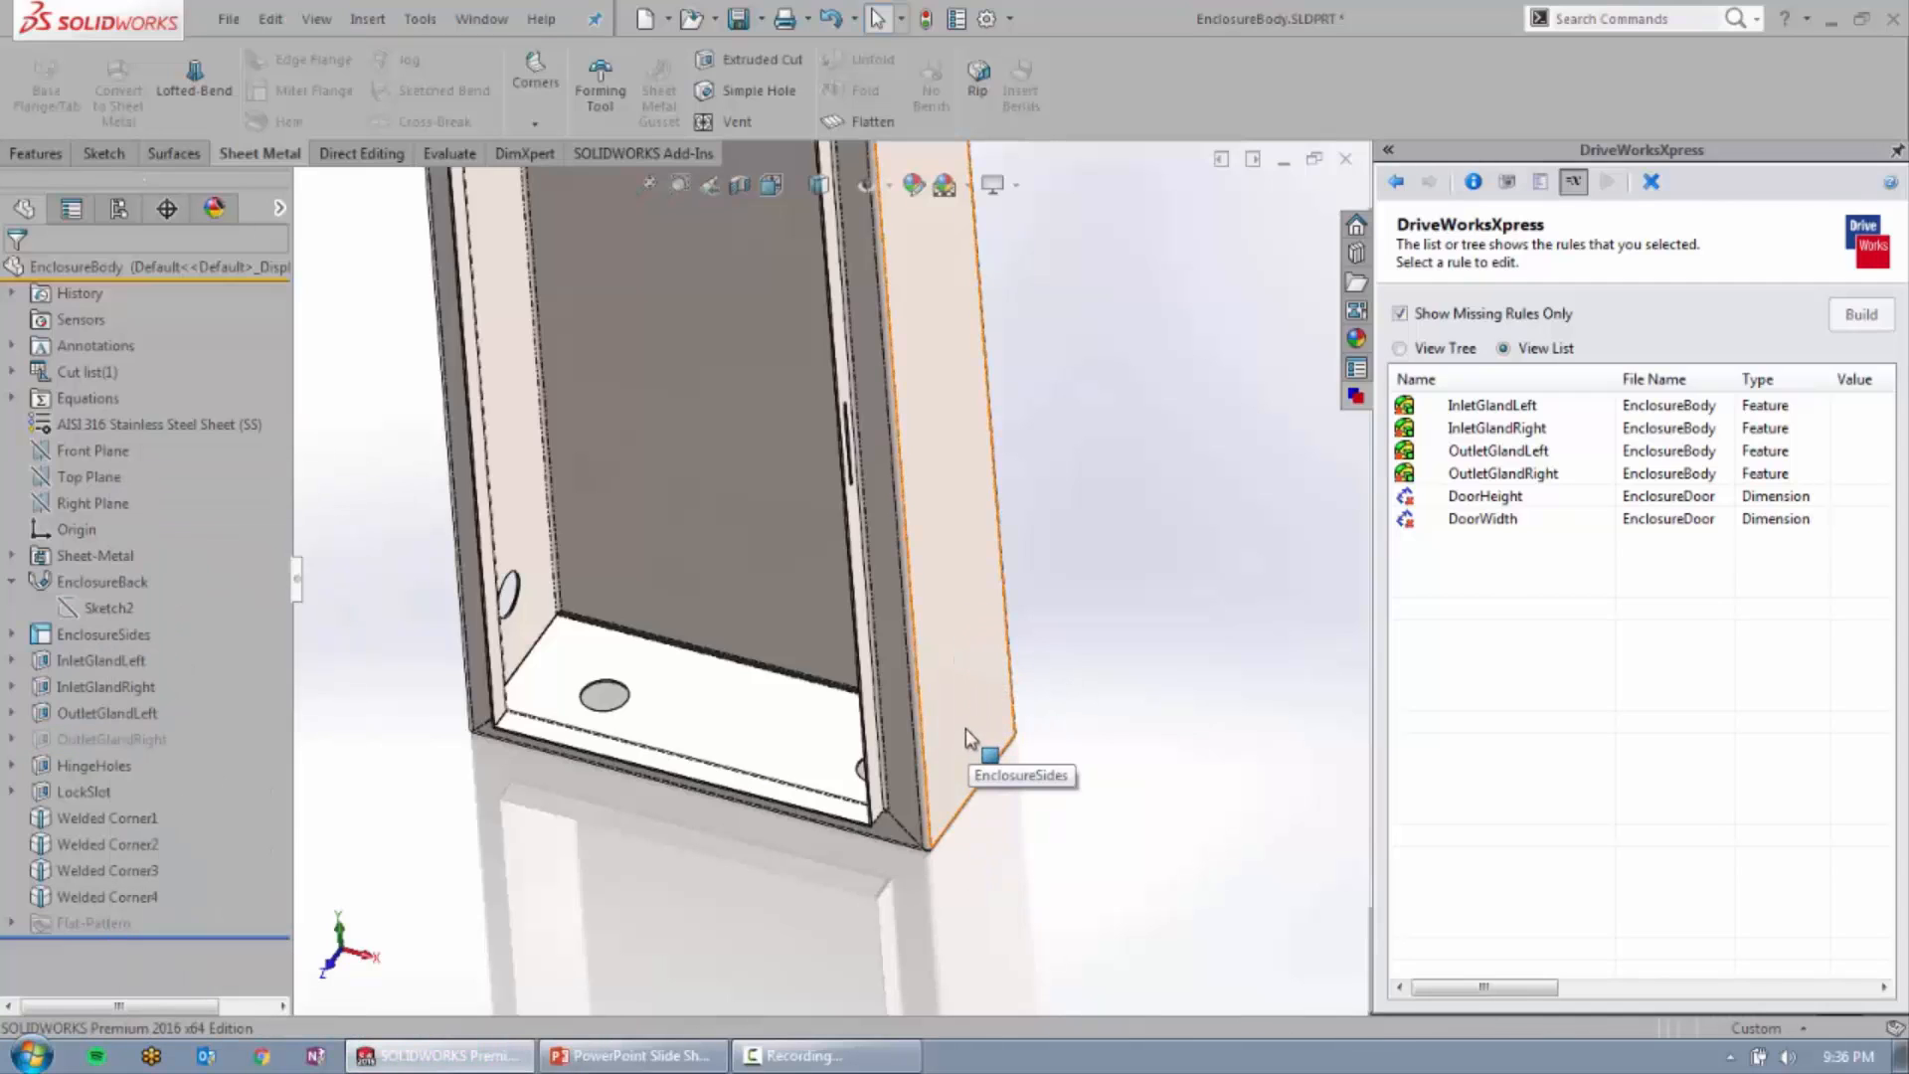
right_click(111, 739)
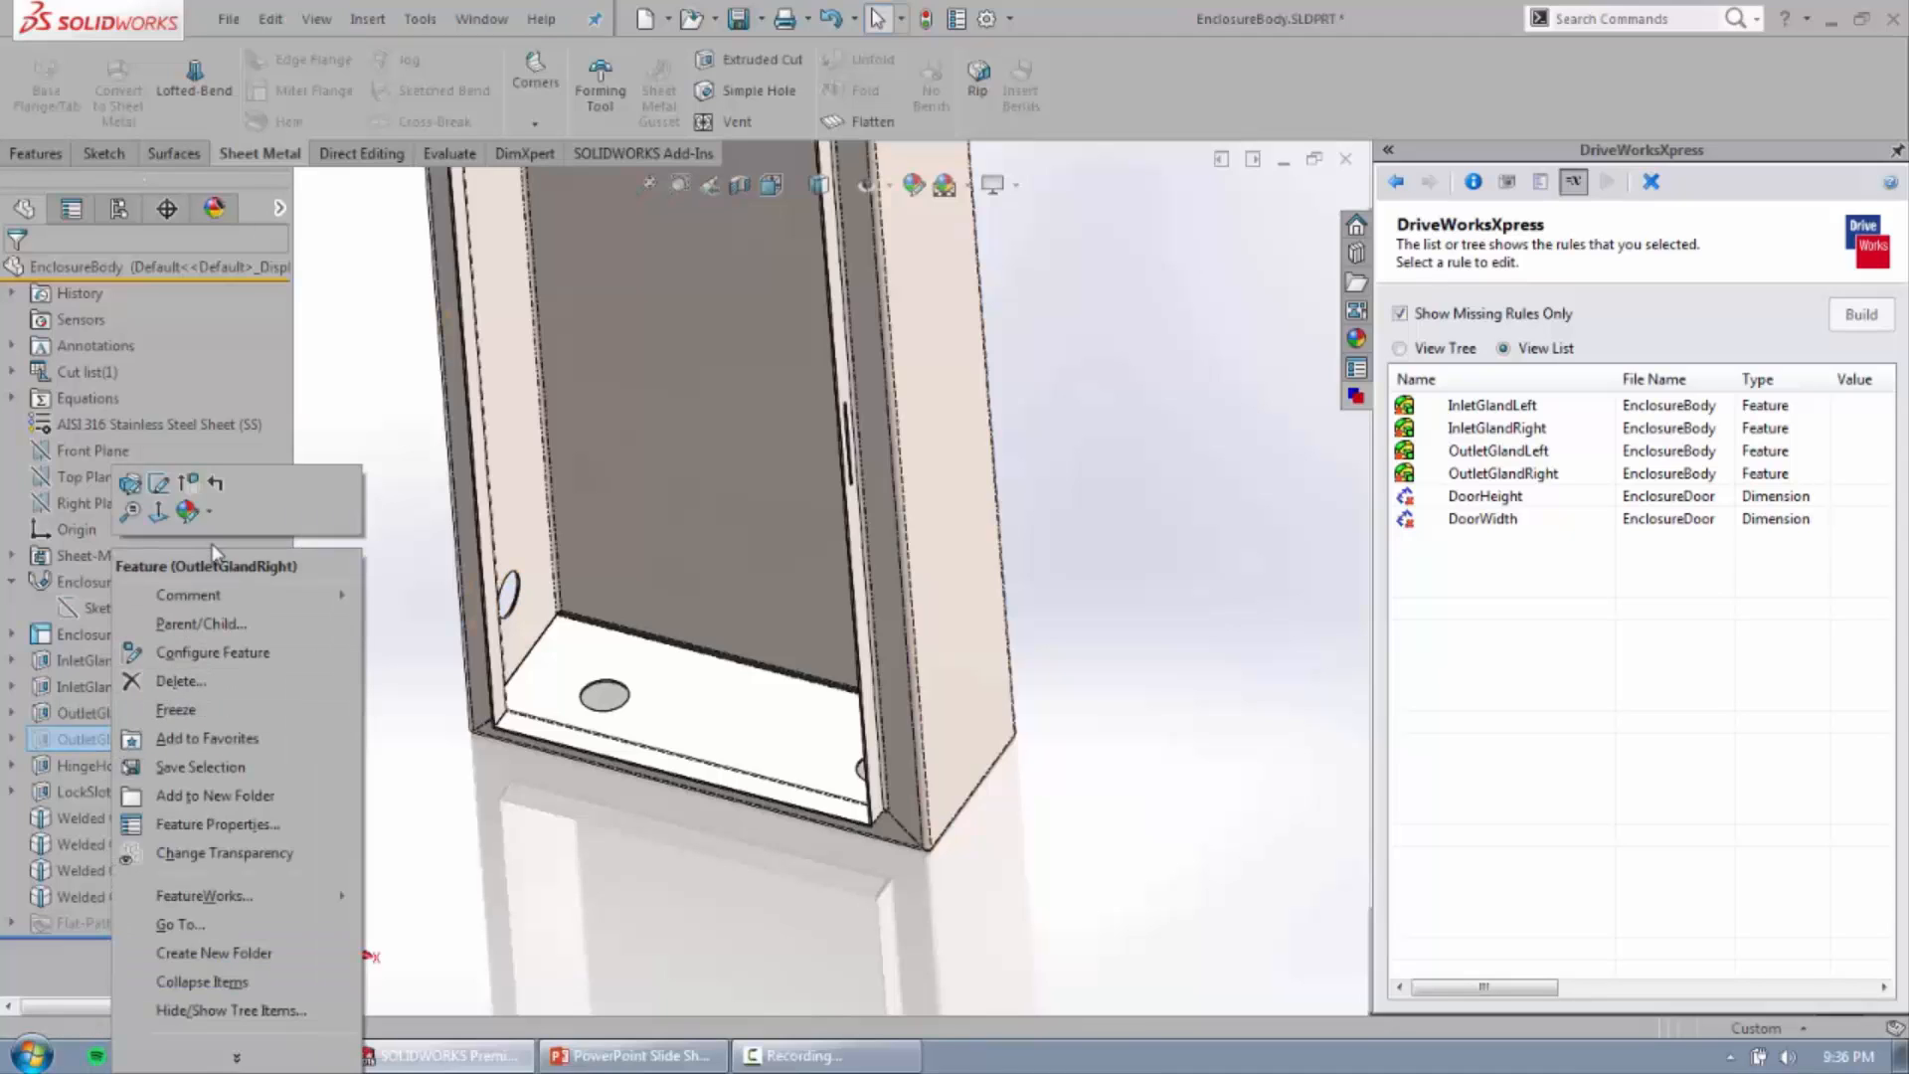
left_click(188, 483)
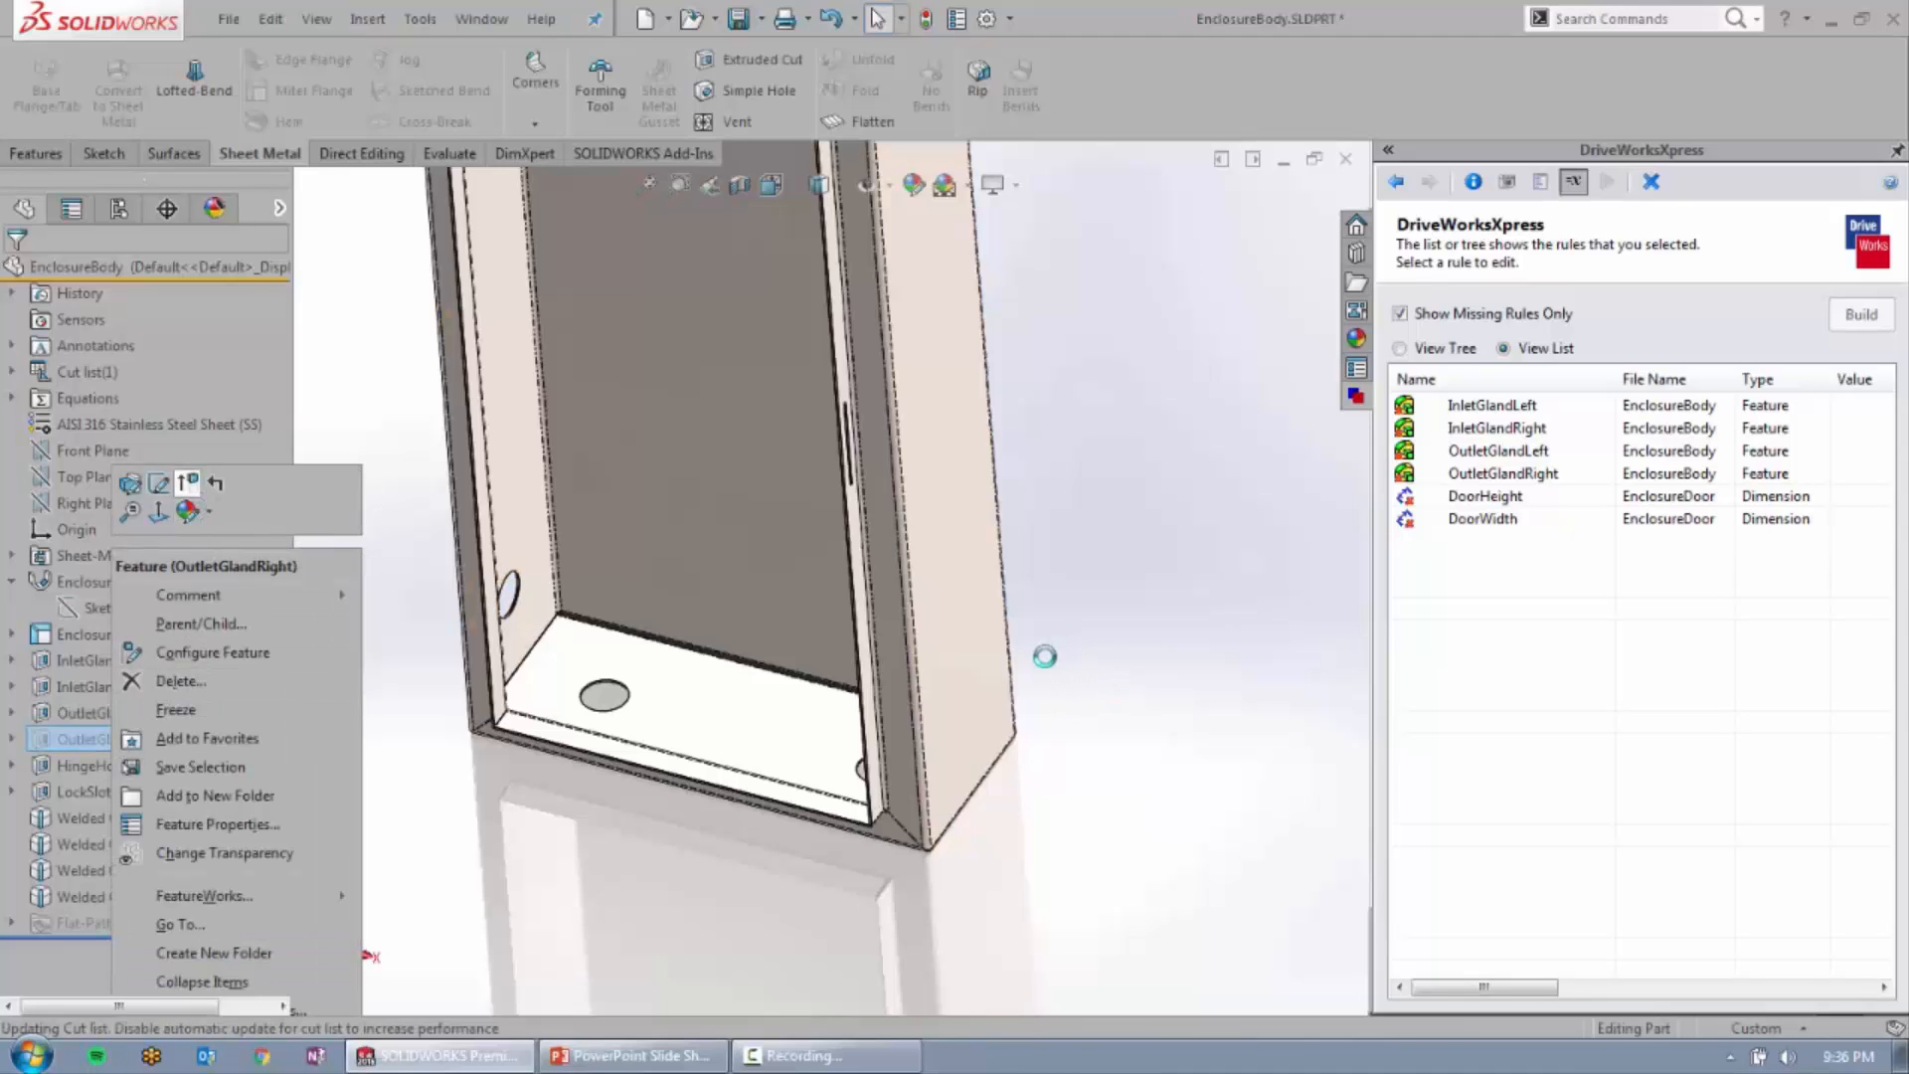
Step: Build the InletGlandLeft feature rule as IF(InletSide ="Left","Unsuppress","Suppress") and copy its formula for reuse
left_click(1485, 408)
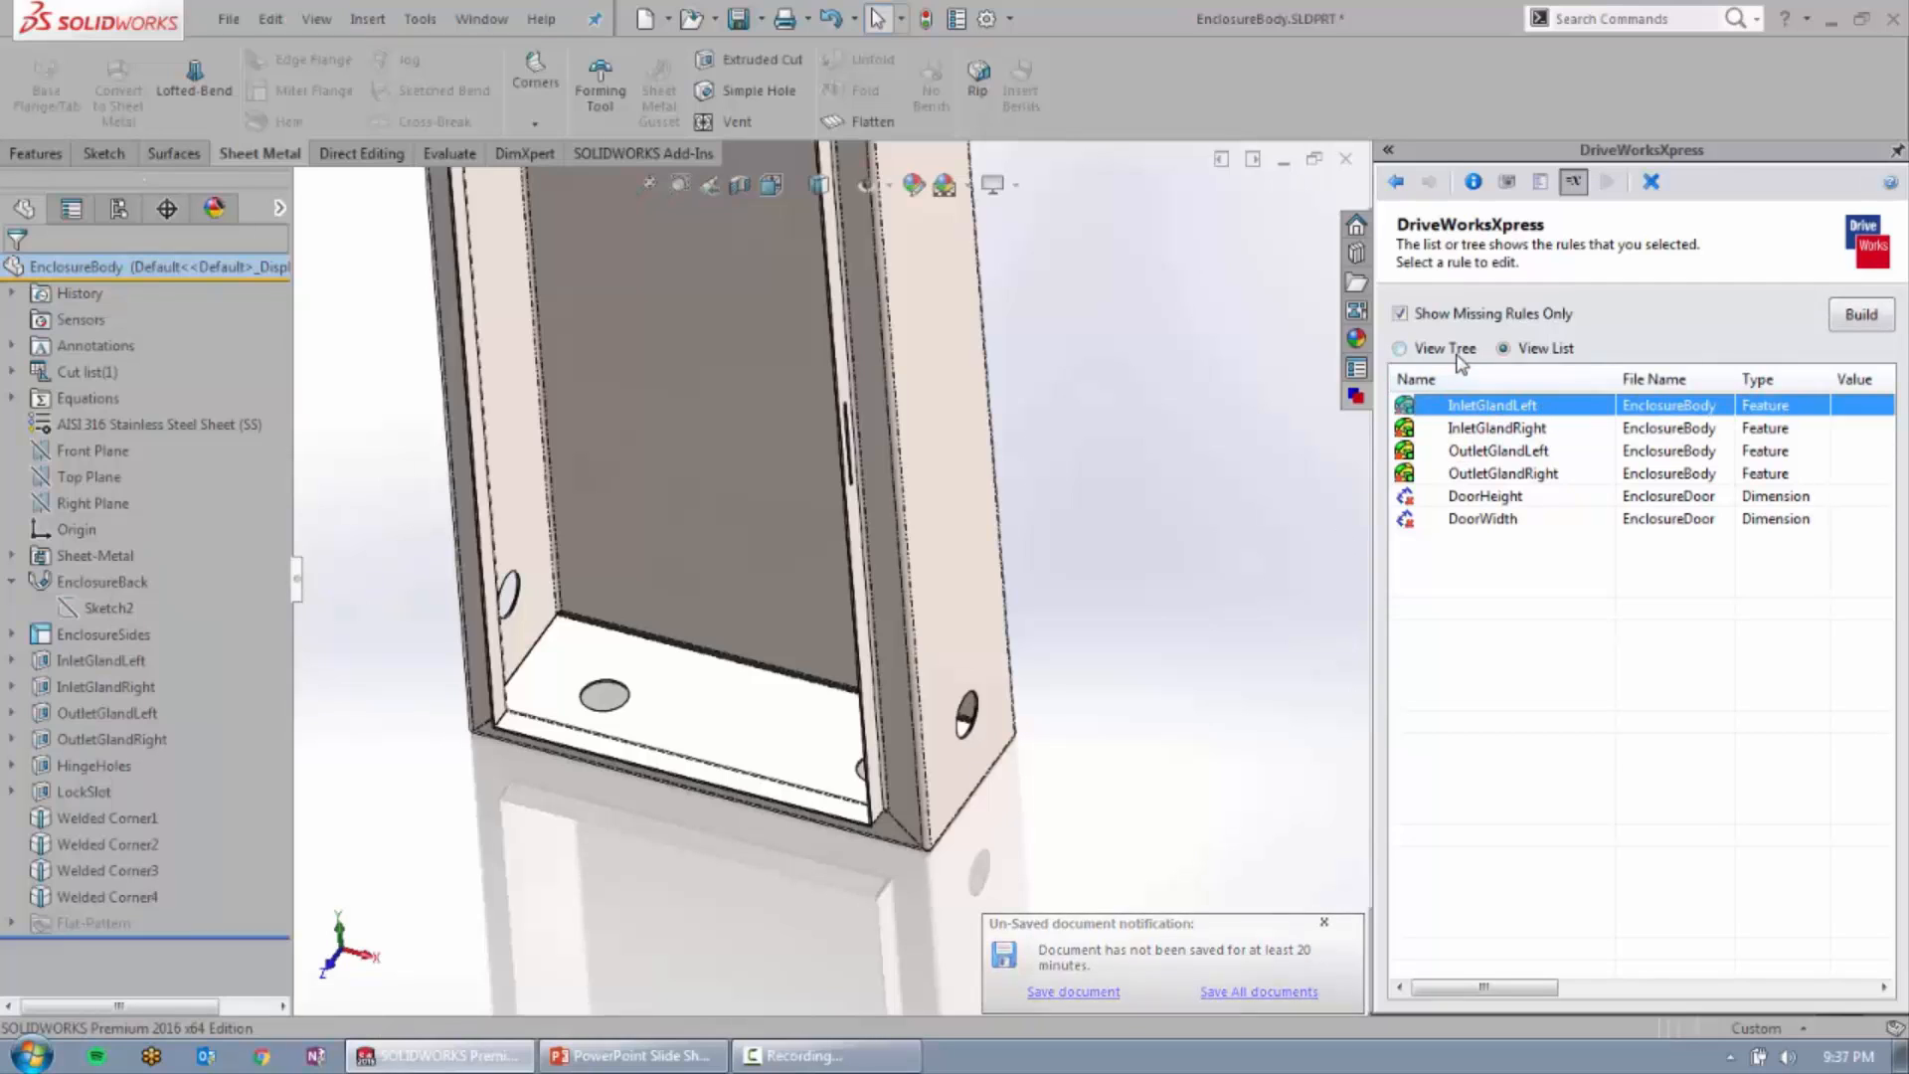
double_click(1462, 406)
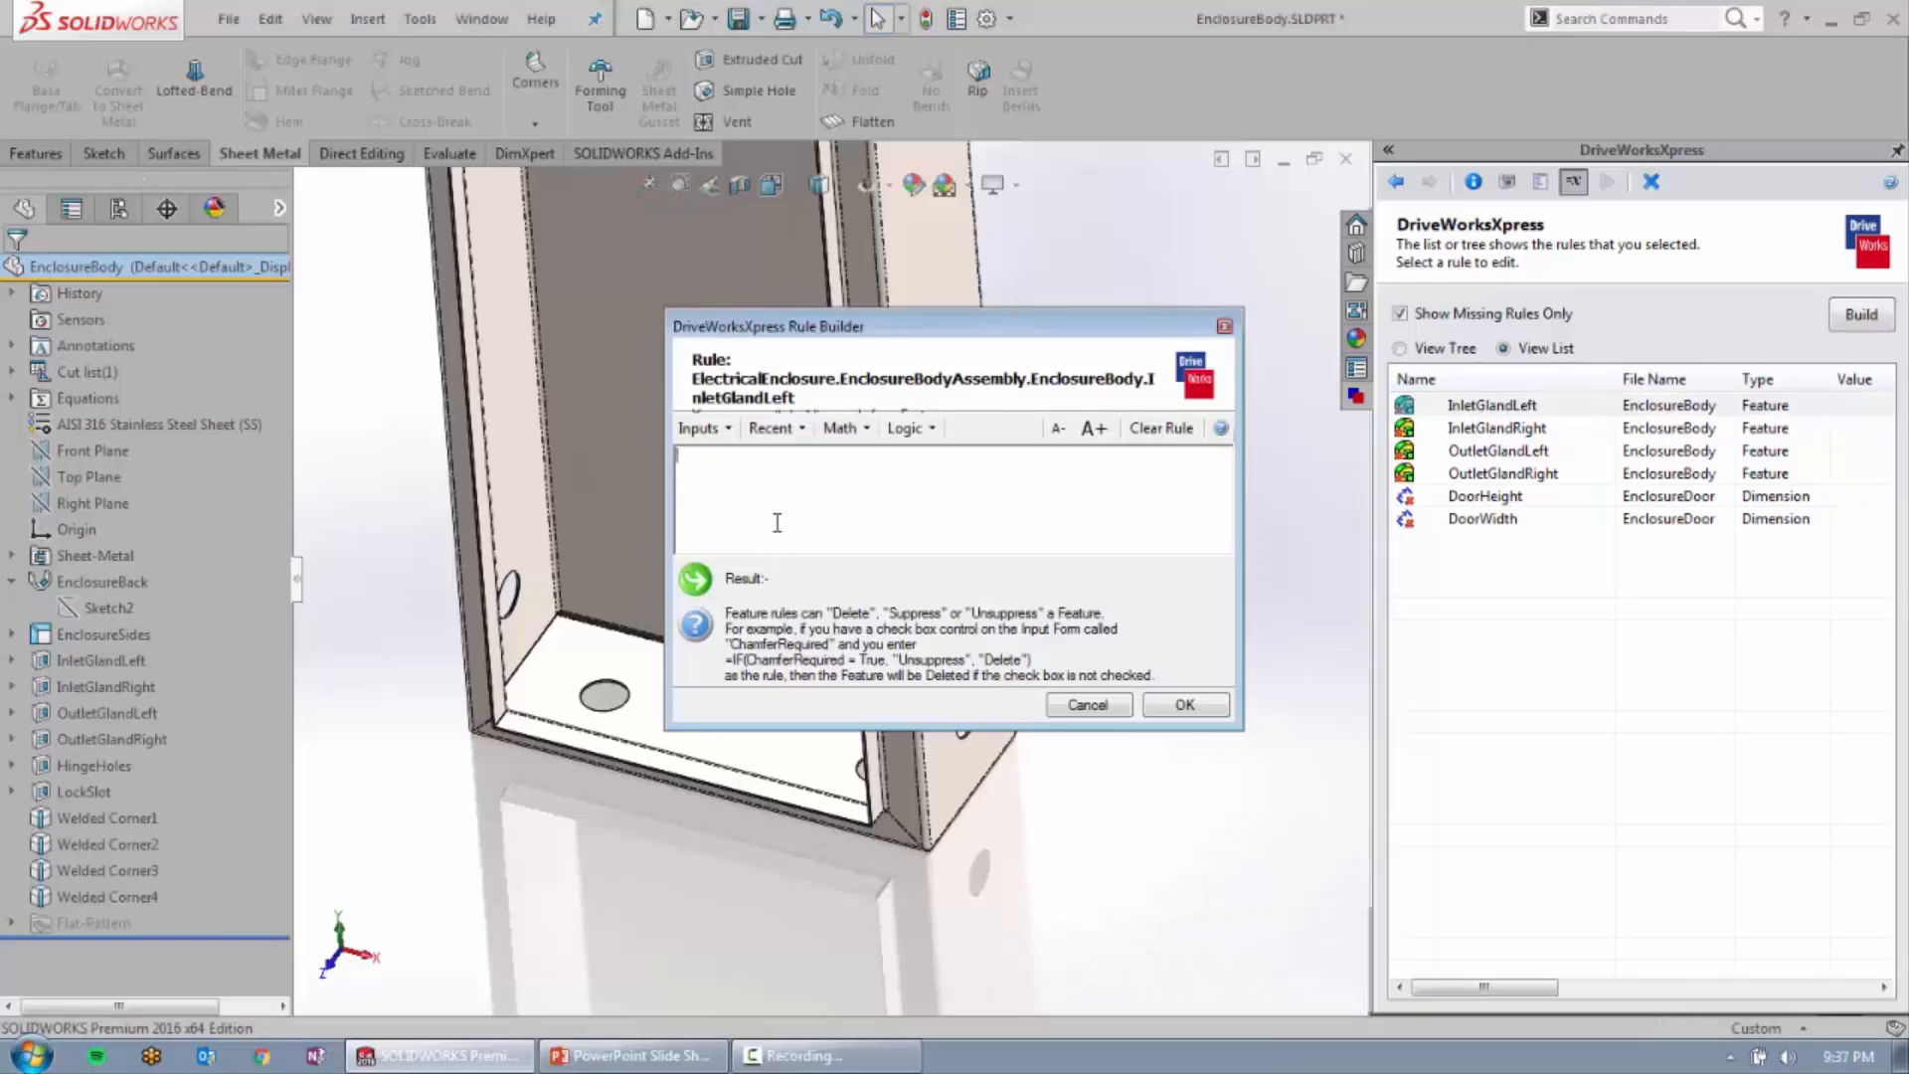
type("IF(")
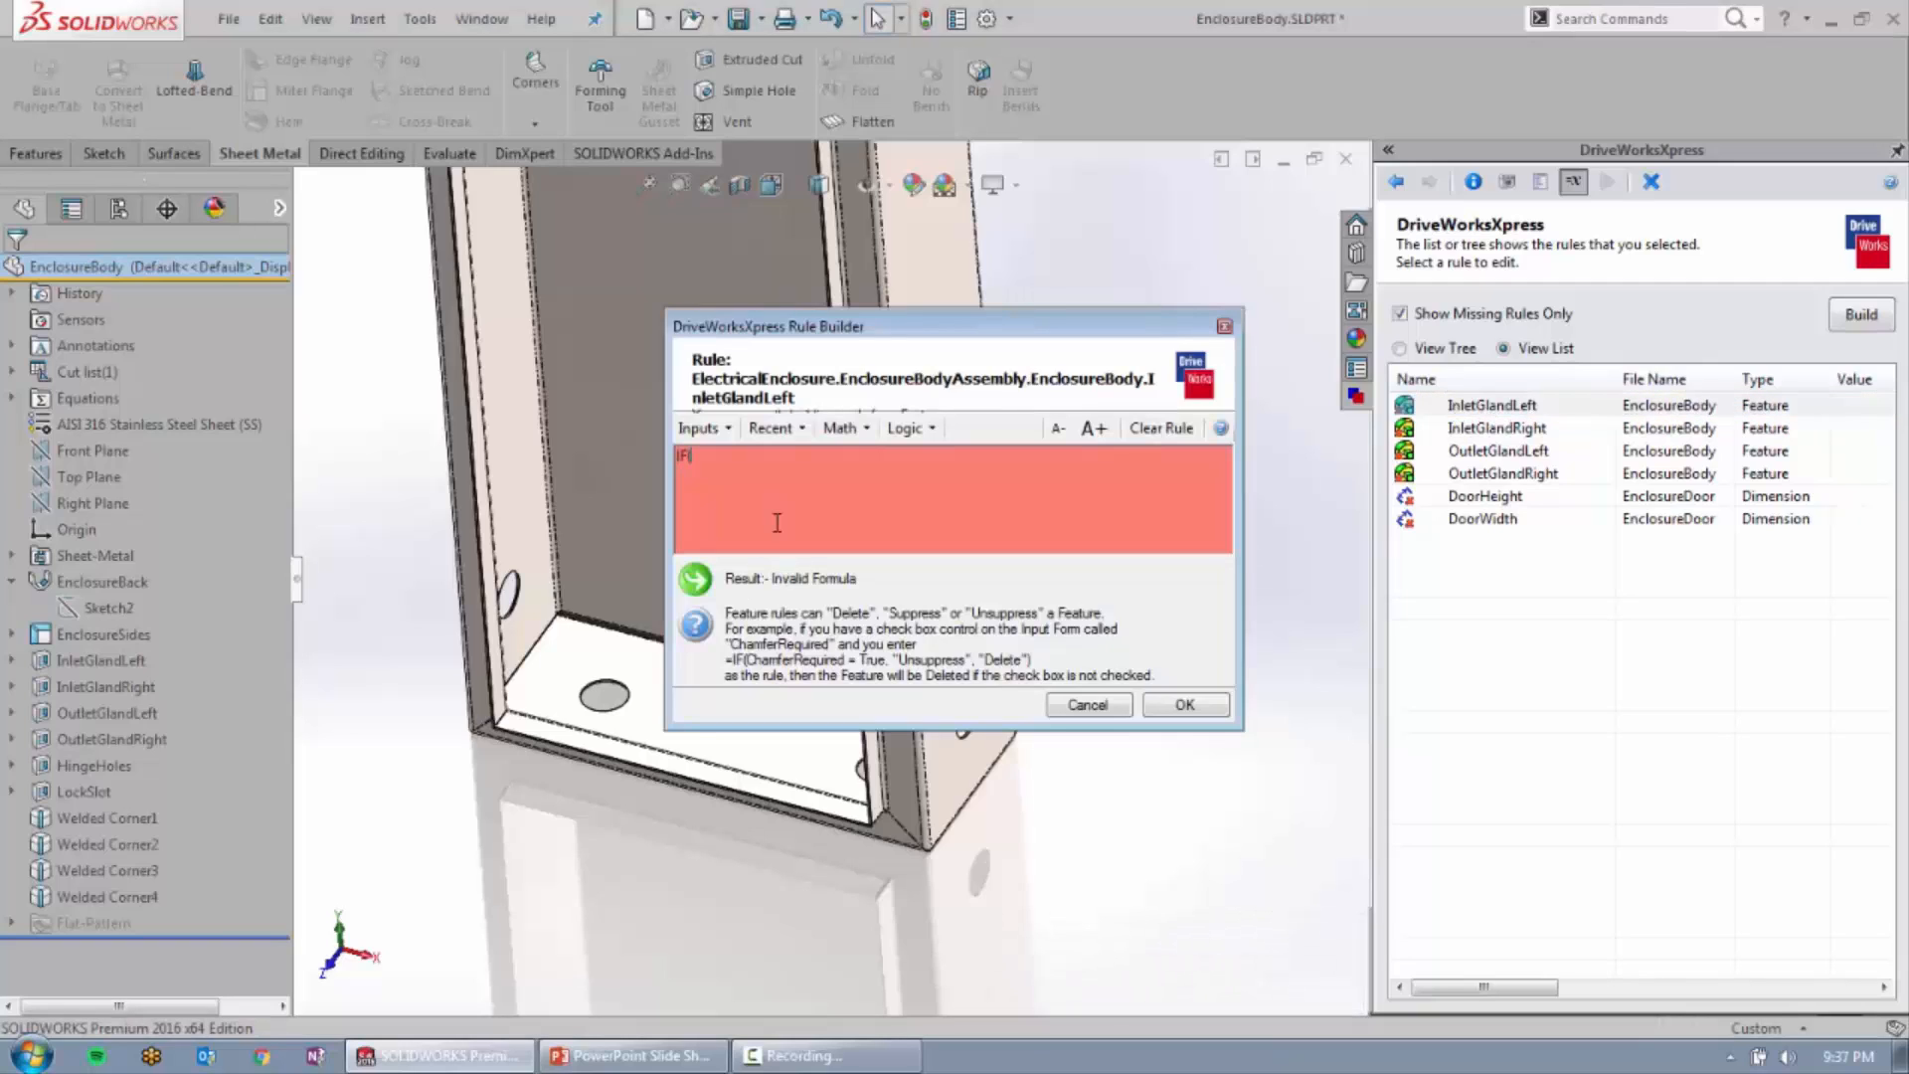
left_click(698, 427)
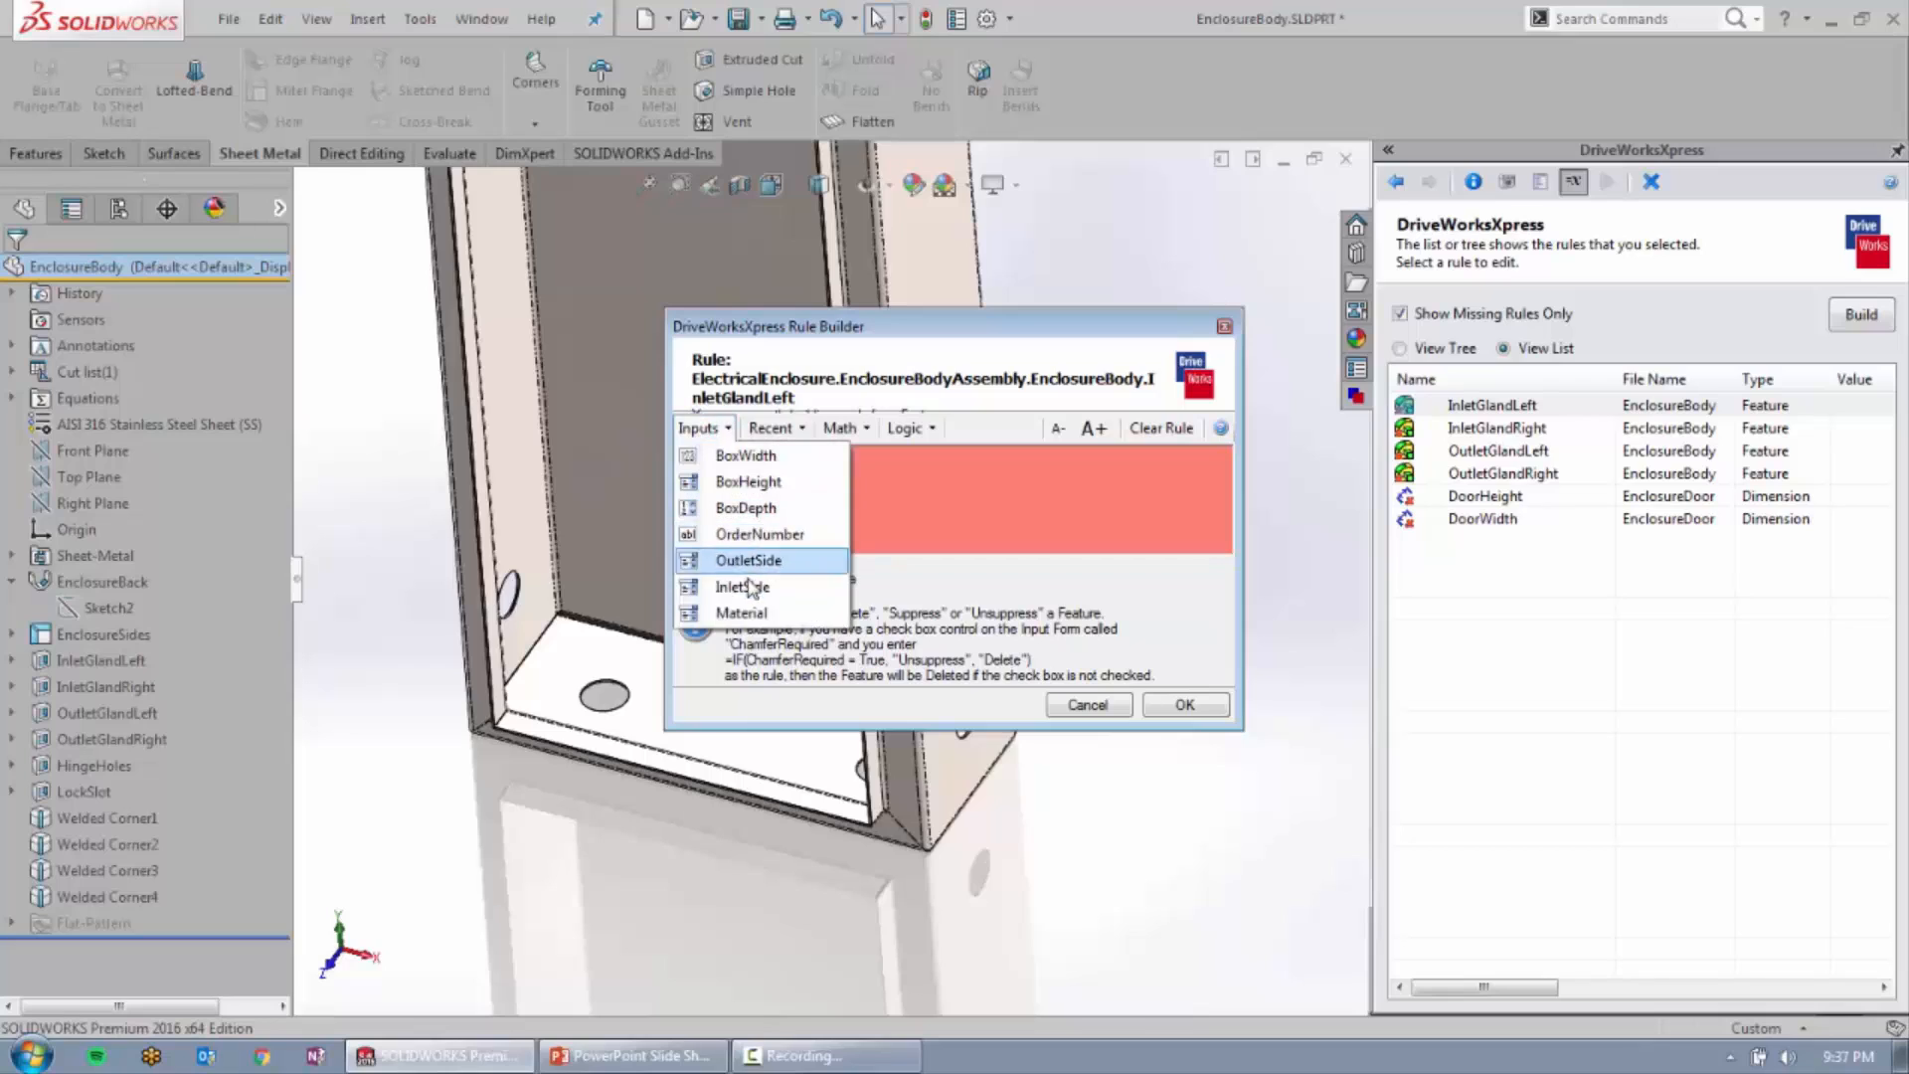
left_click(706, 588)
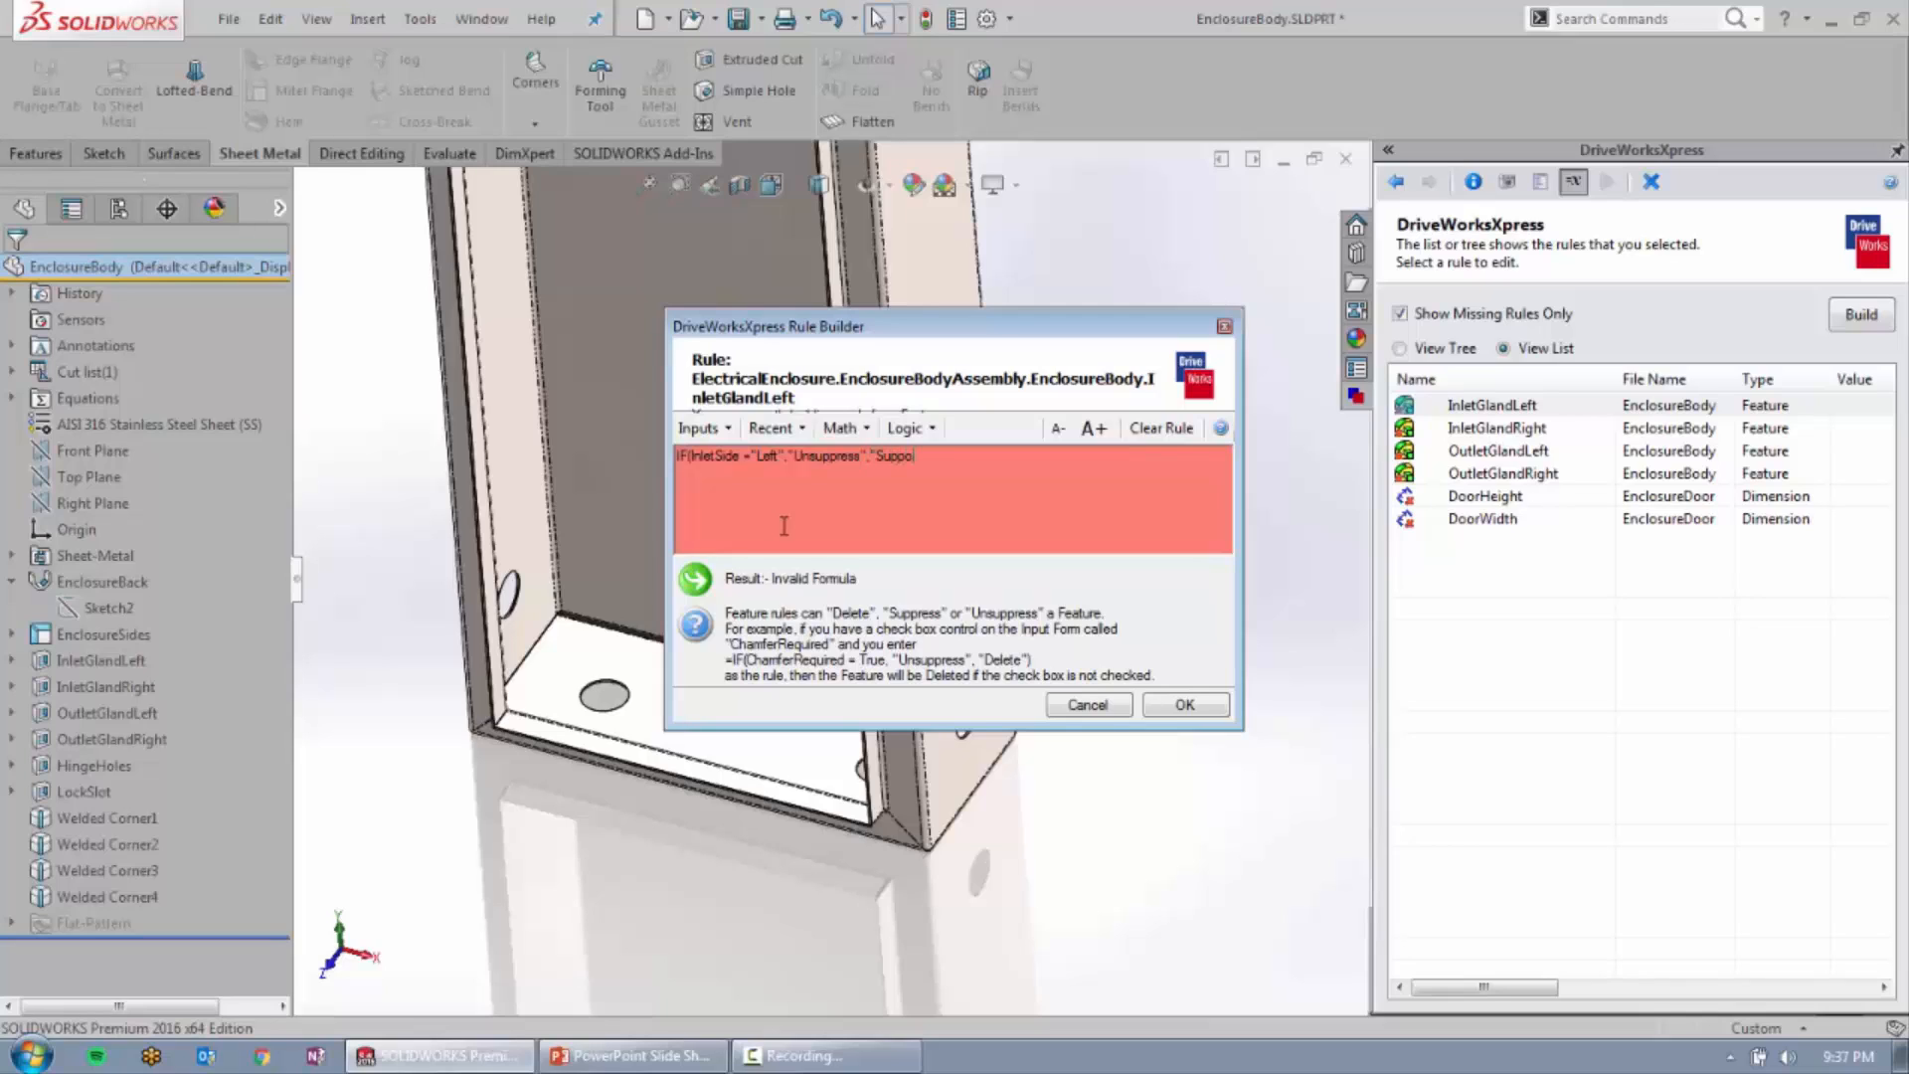
type("\")")
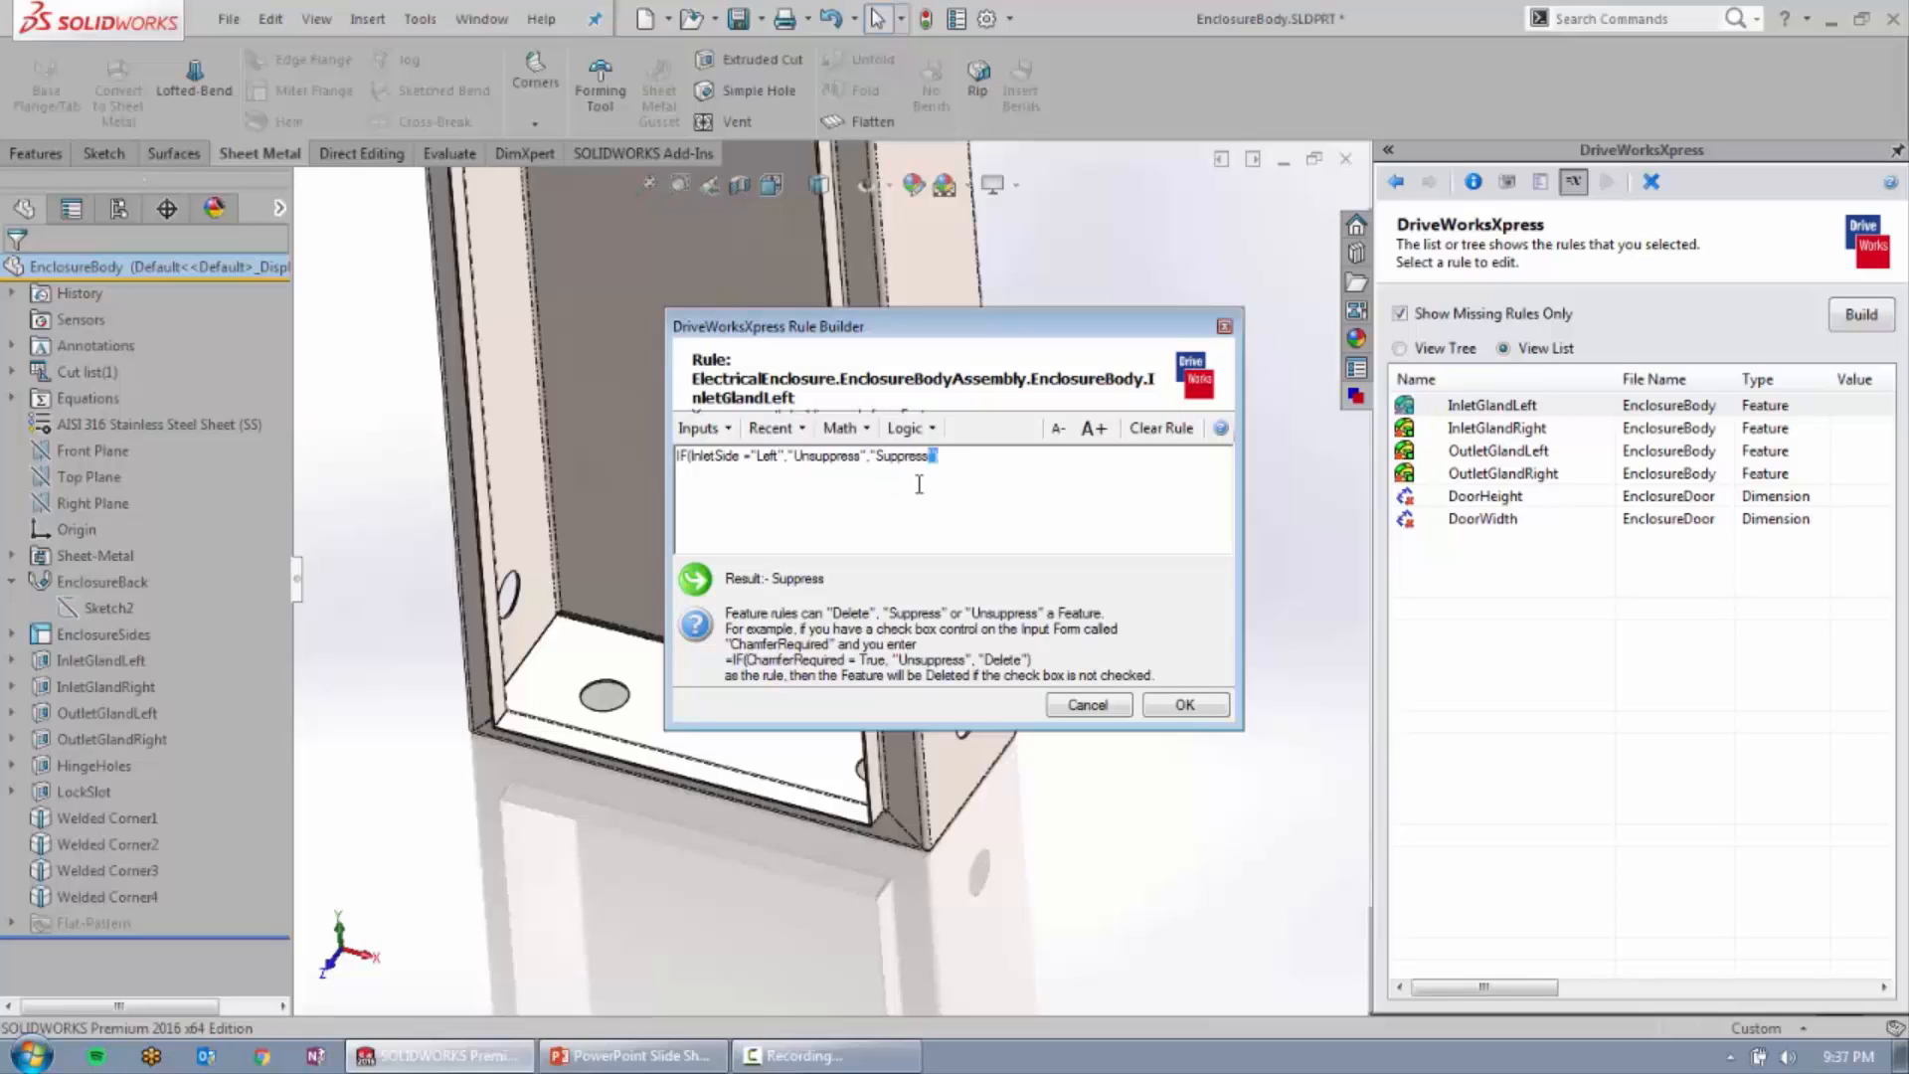
left_click_drag(935, 455, 561, 449)
key("ctrl+c")
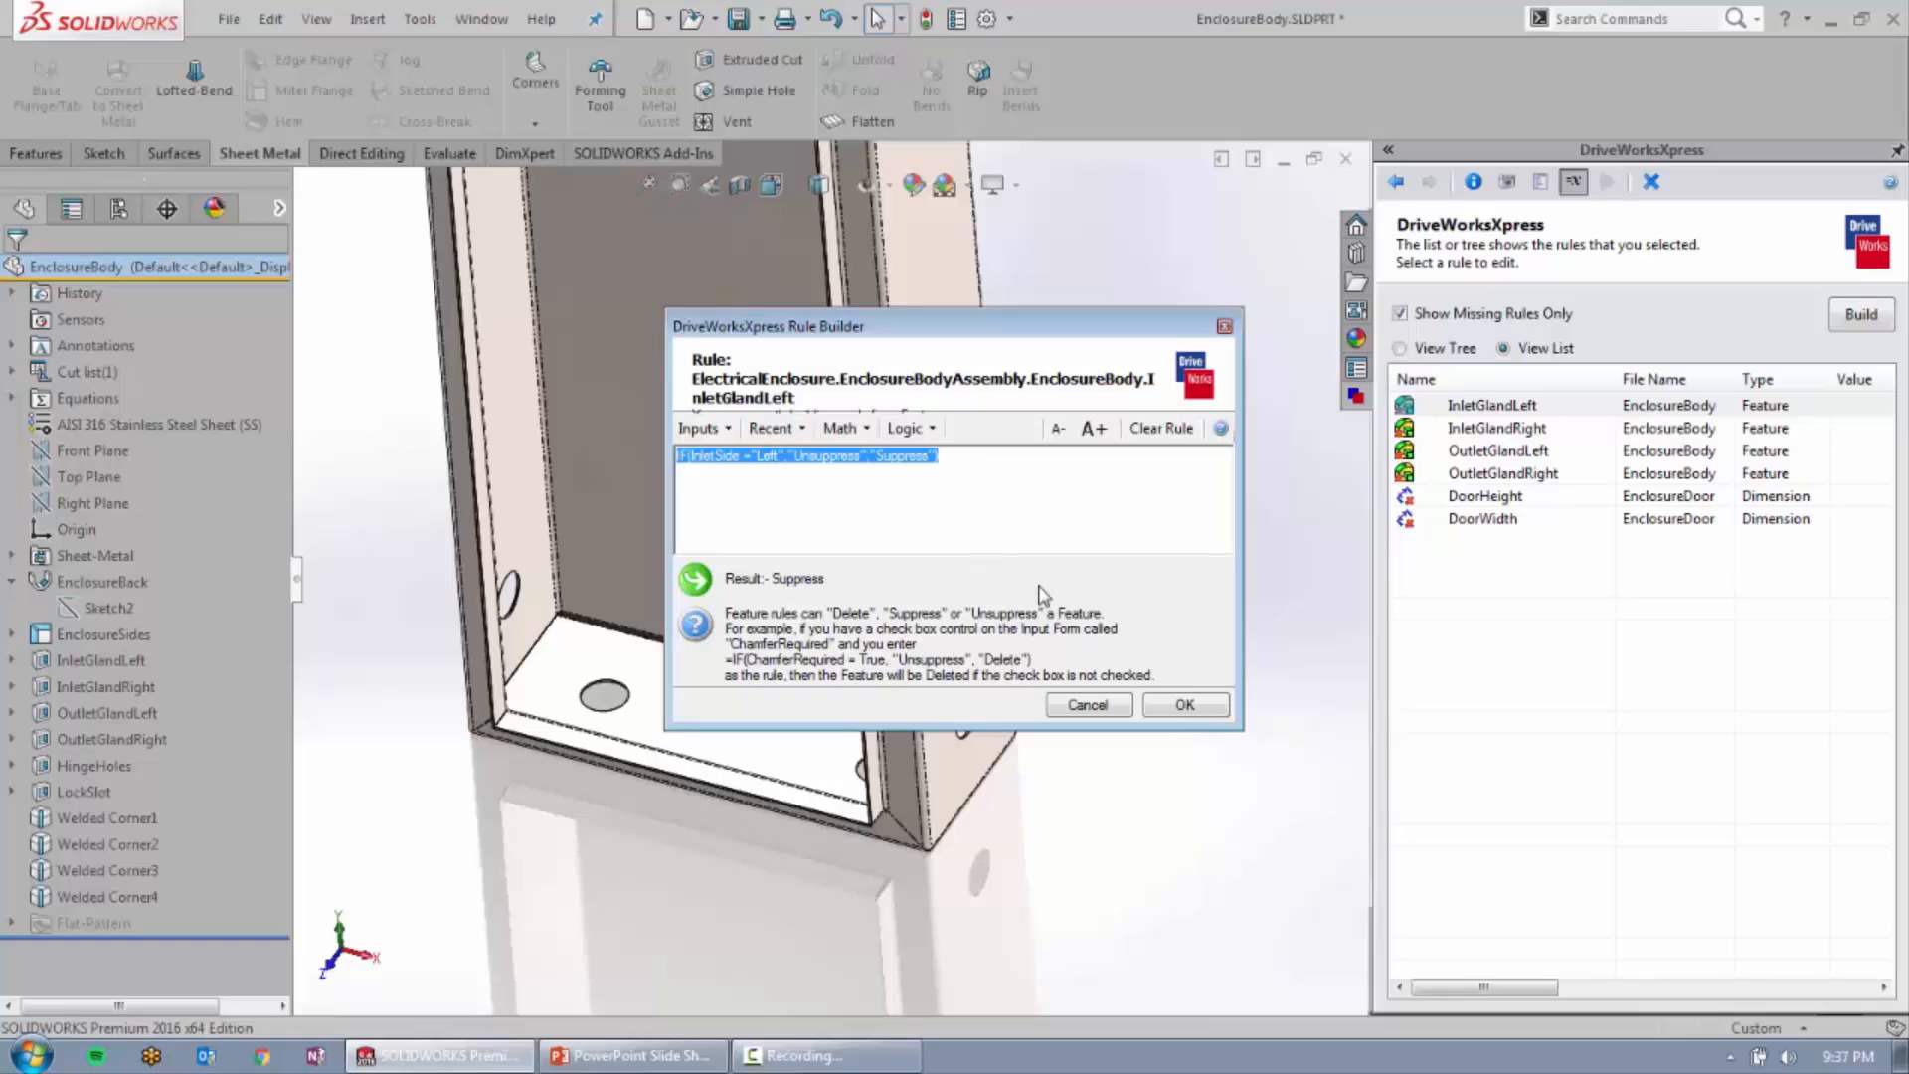
left_click(1198, 708)
Step: Build the InletGlandRight feature rule from the copied formula, changed to IF(InletSide ="Right","Unsuppress","Suppress")
double_click(1498, 413)
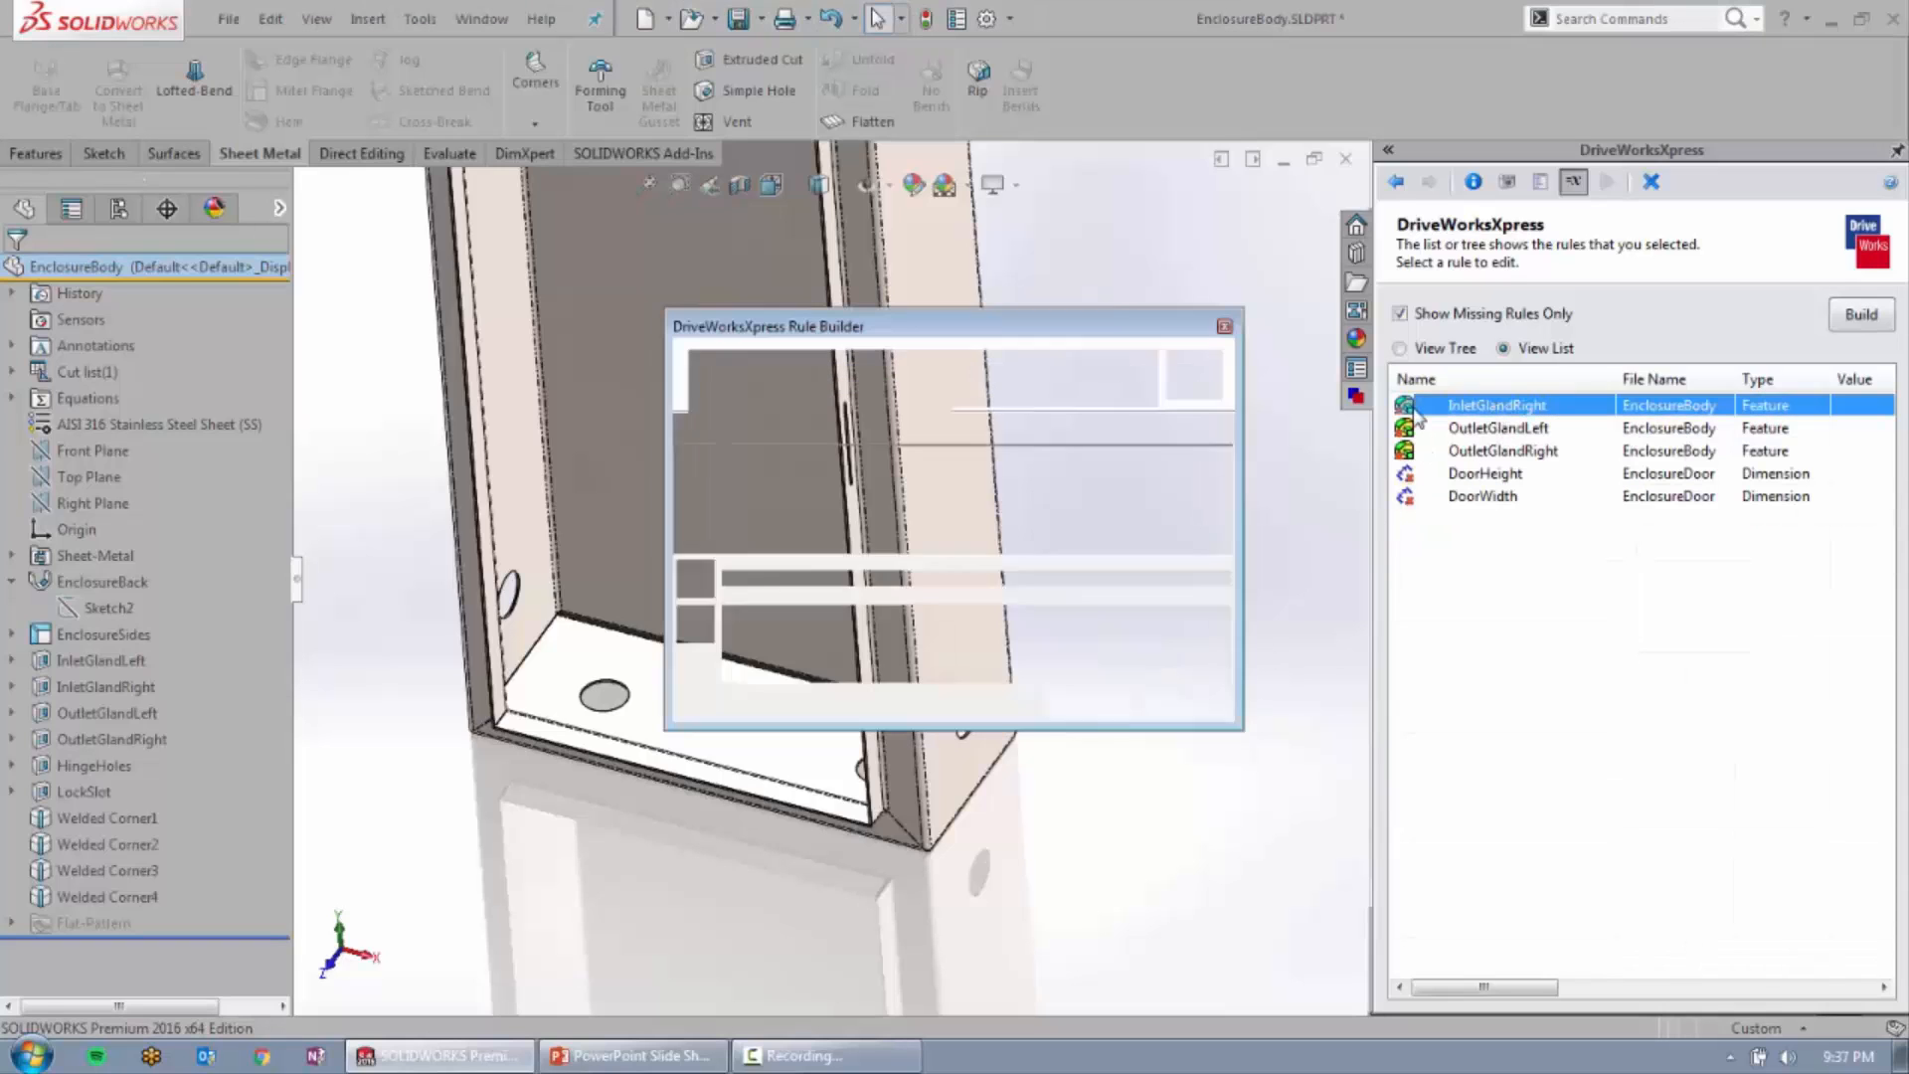
key("ctrl+v")
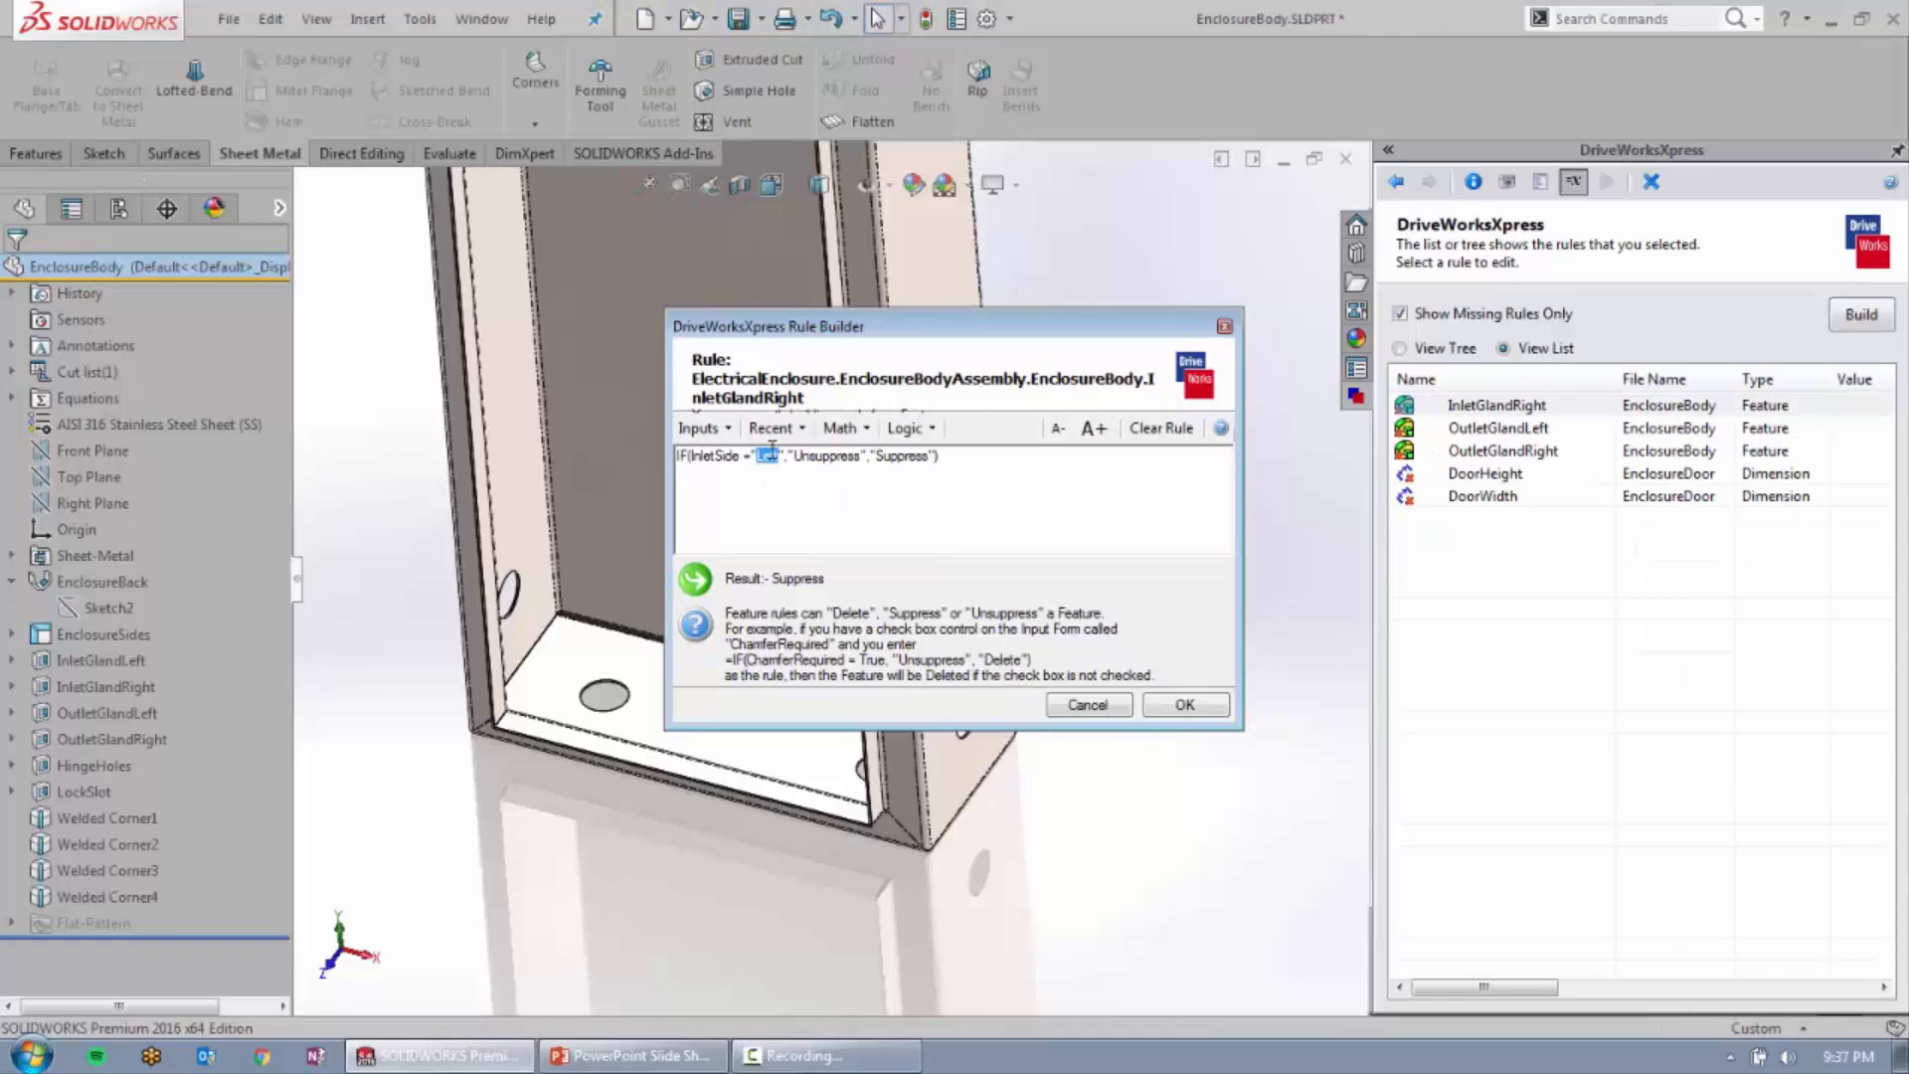
type("Right")
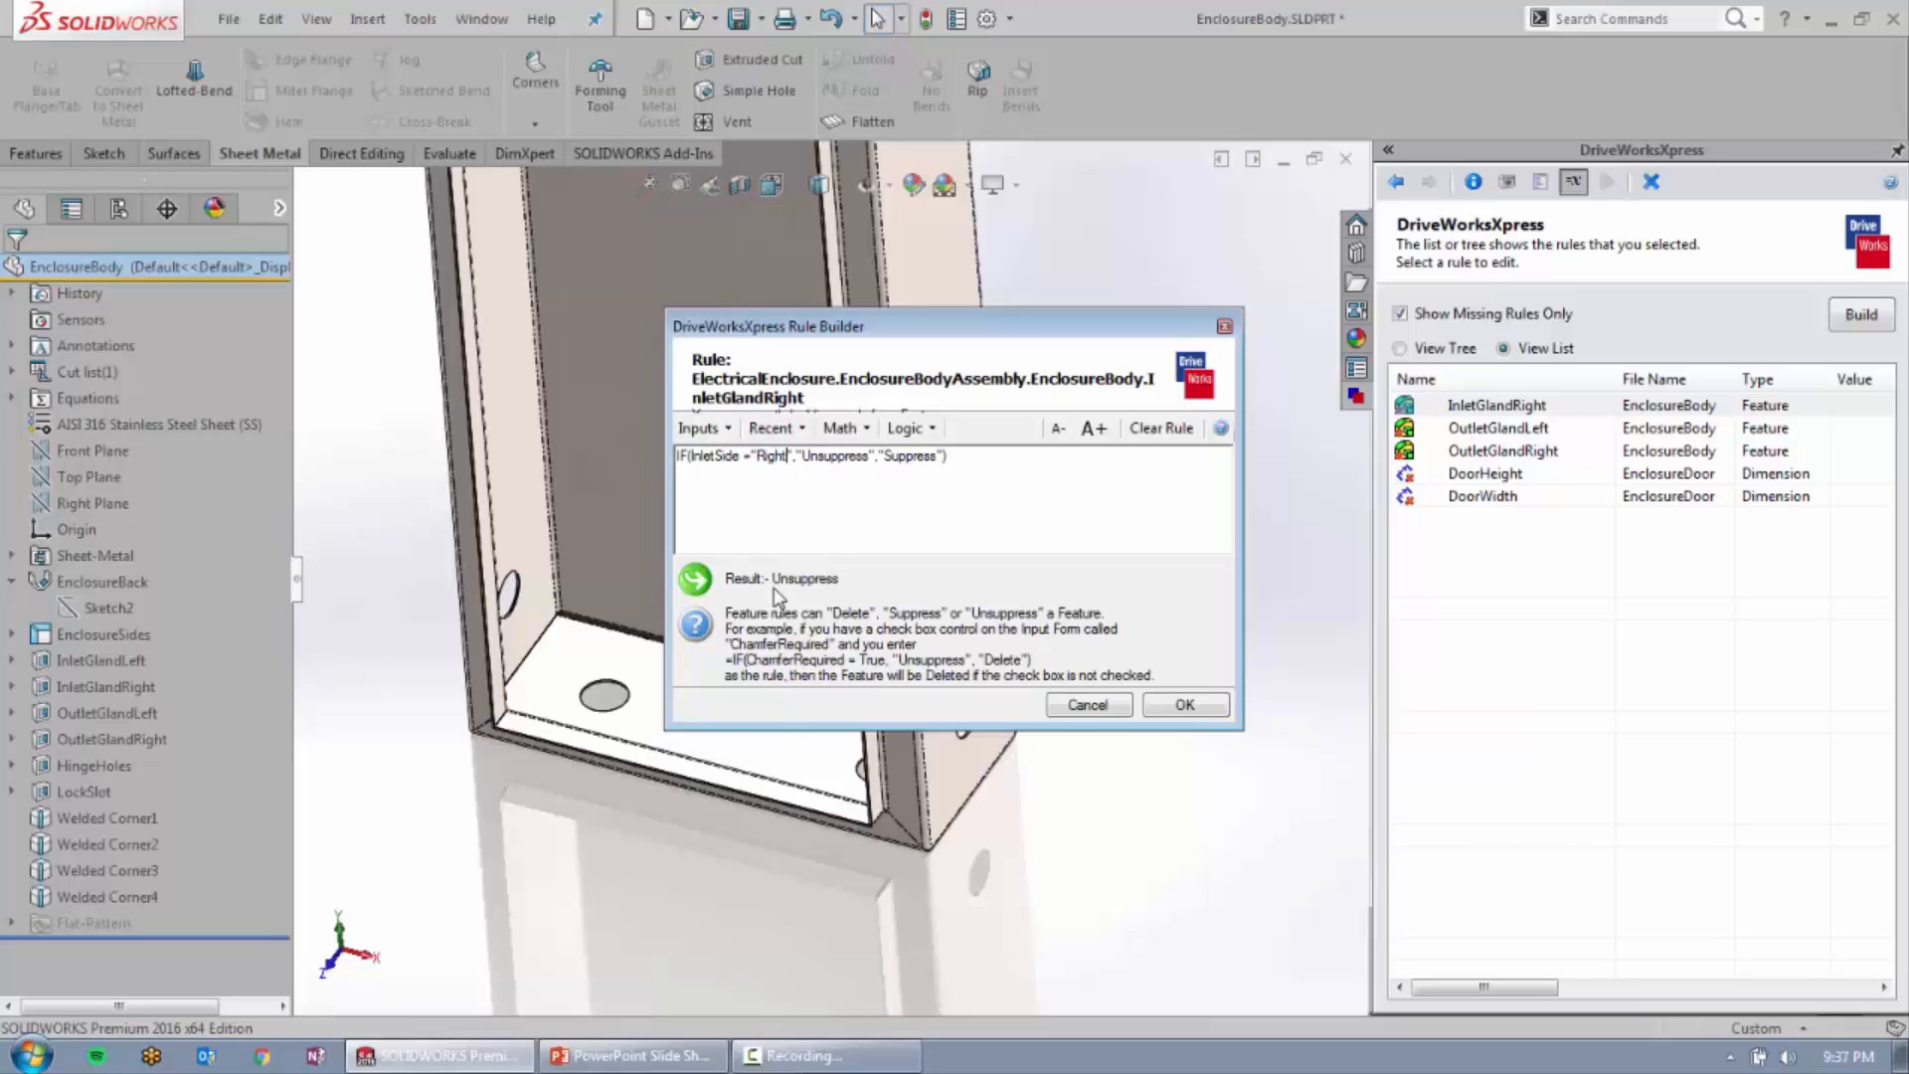
left_click(1185, 705)
Step: Build the OutletGlandLeft feature rule from the copied formula, changed to IF(OutletSide ="Left","Unsuppress","Suppress")
double_click(1506, 416)
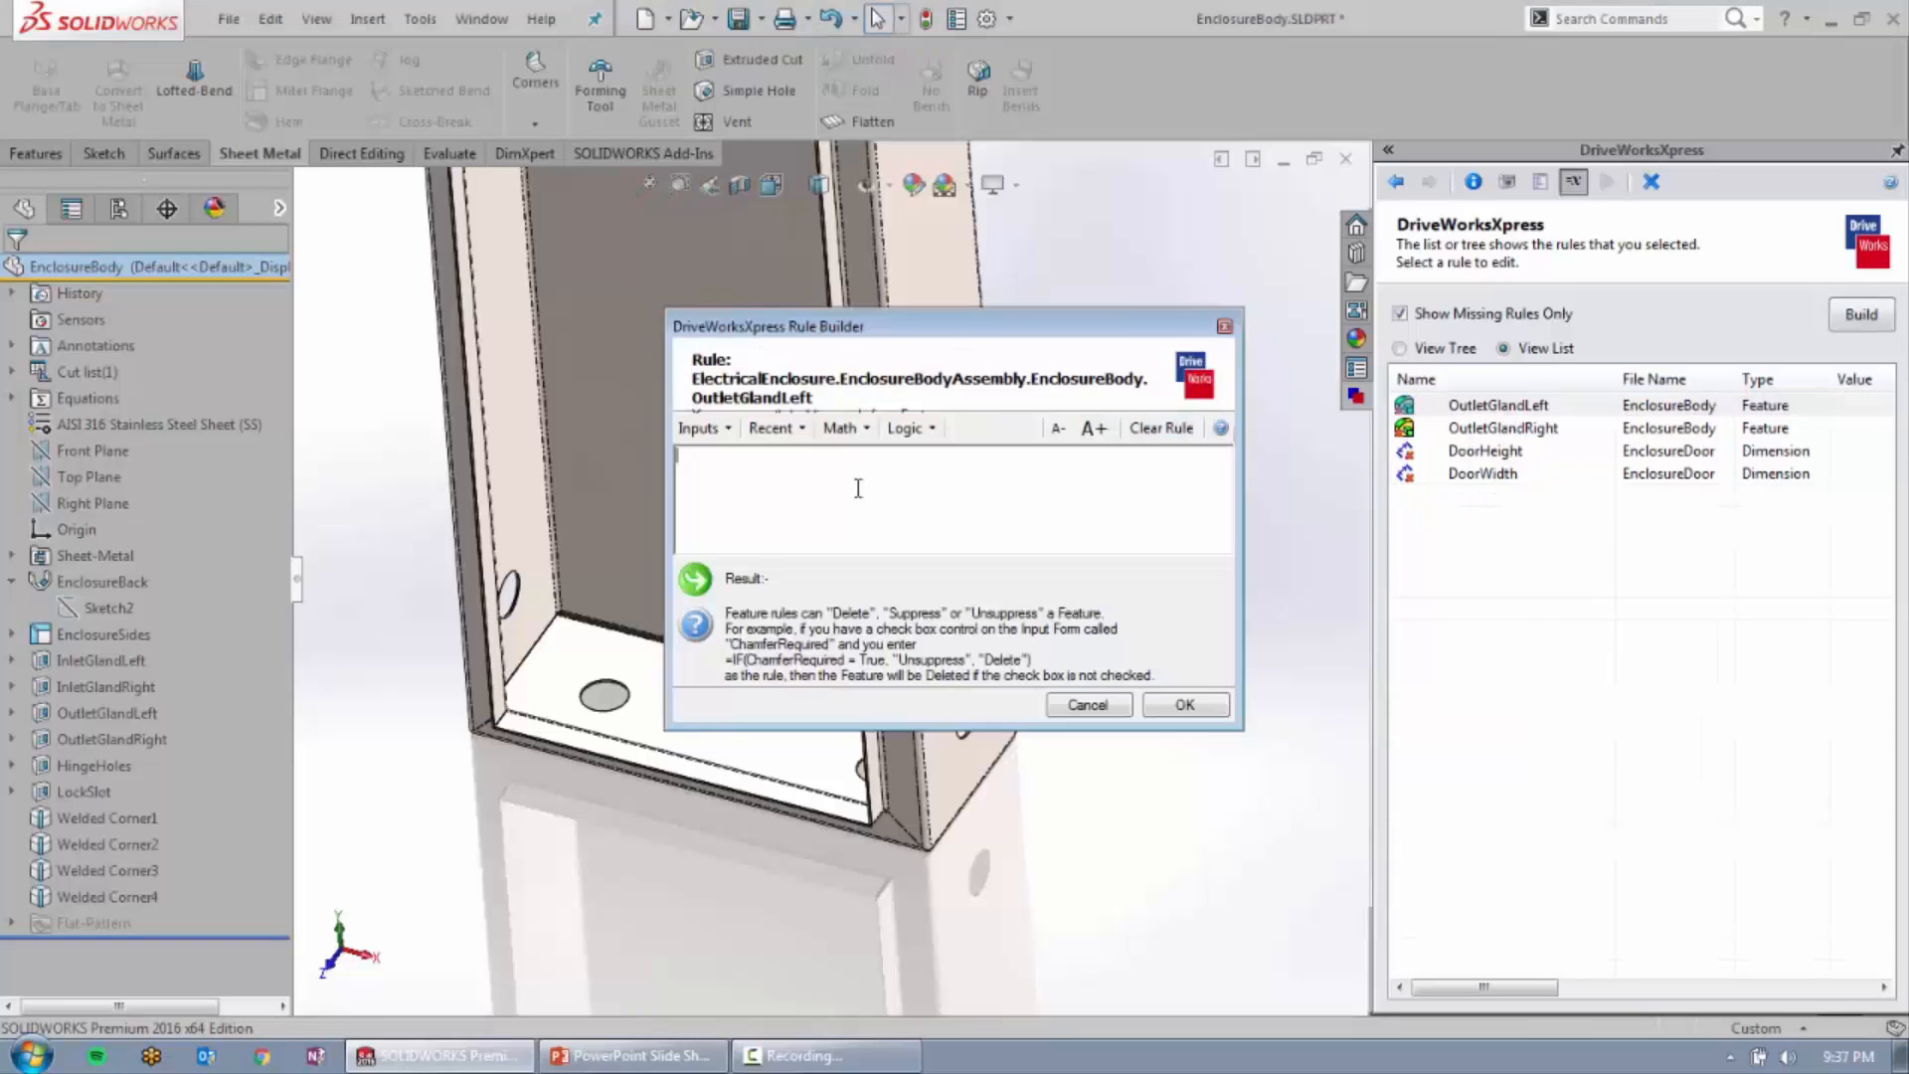
key("ctrl+v")
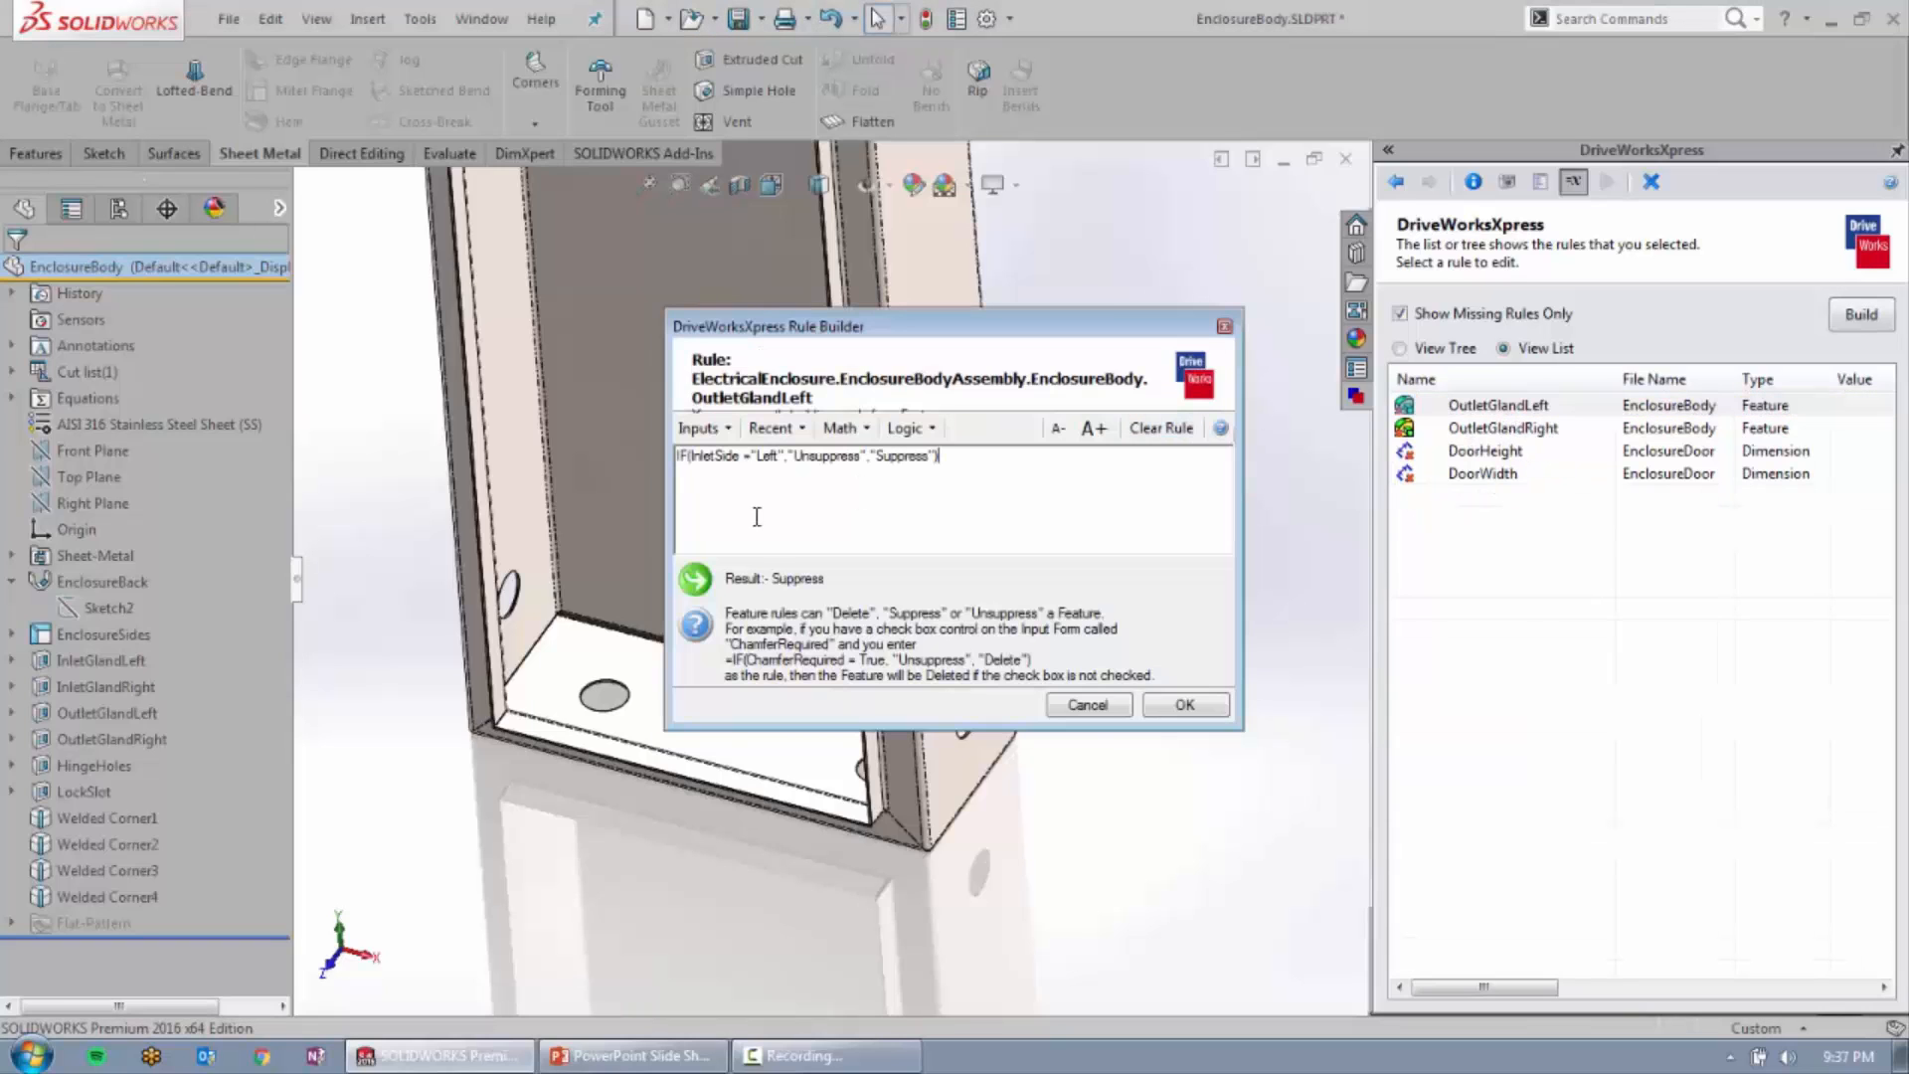
double_click(716, 455)
left_click(701, 427)
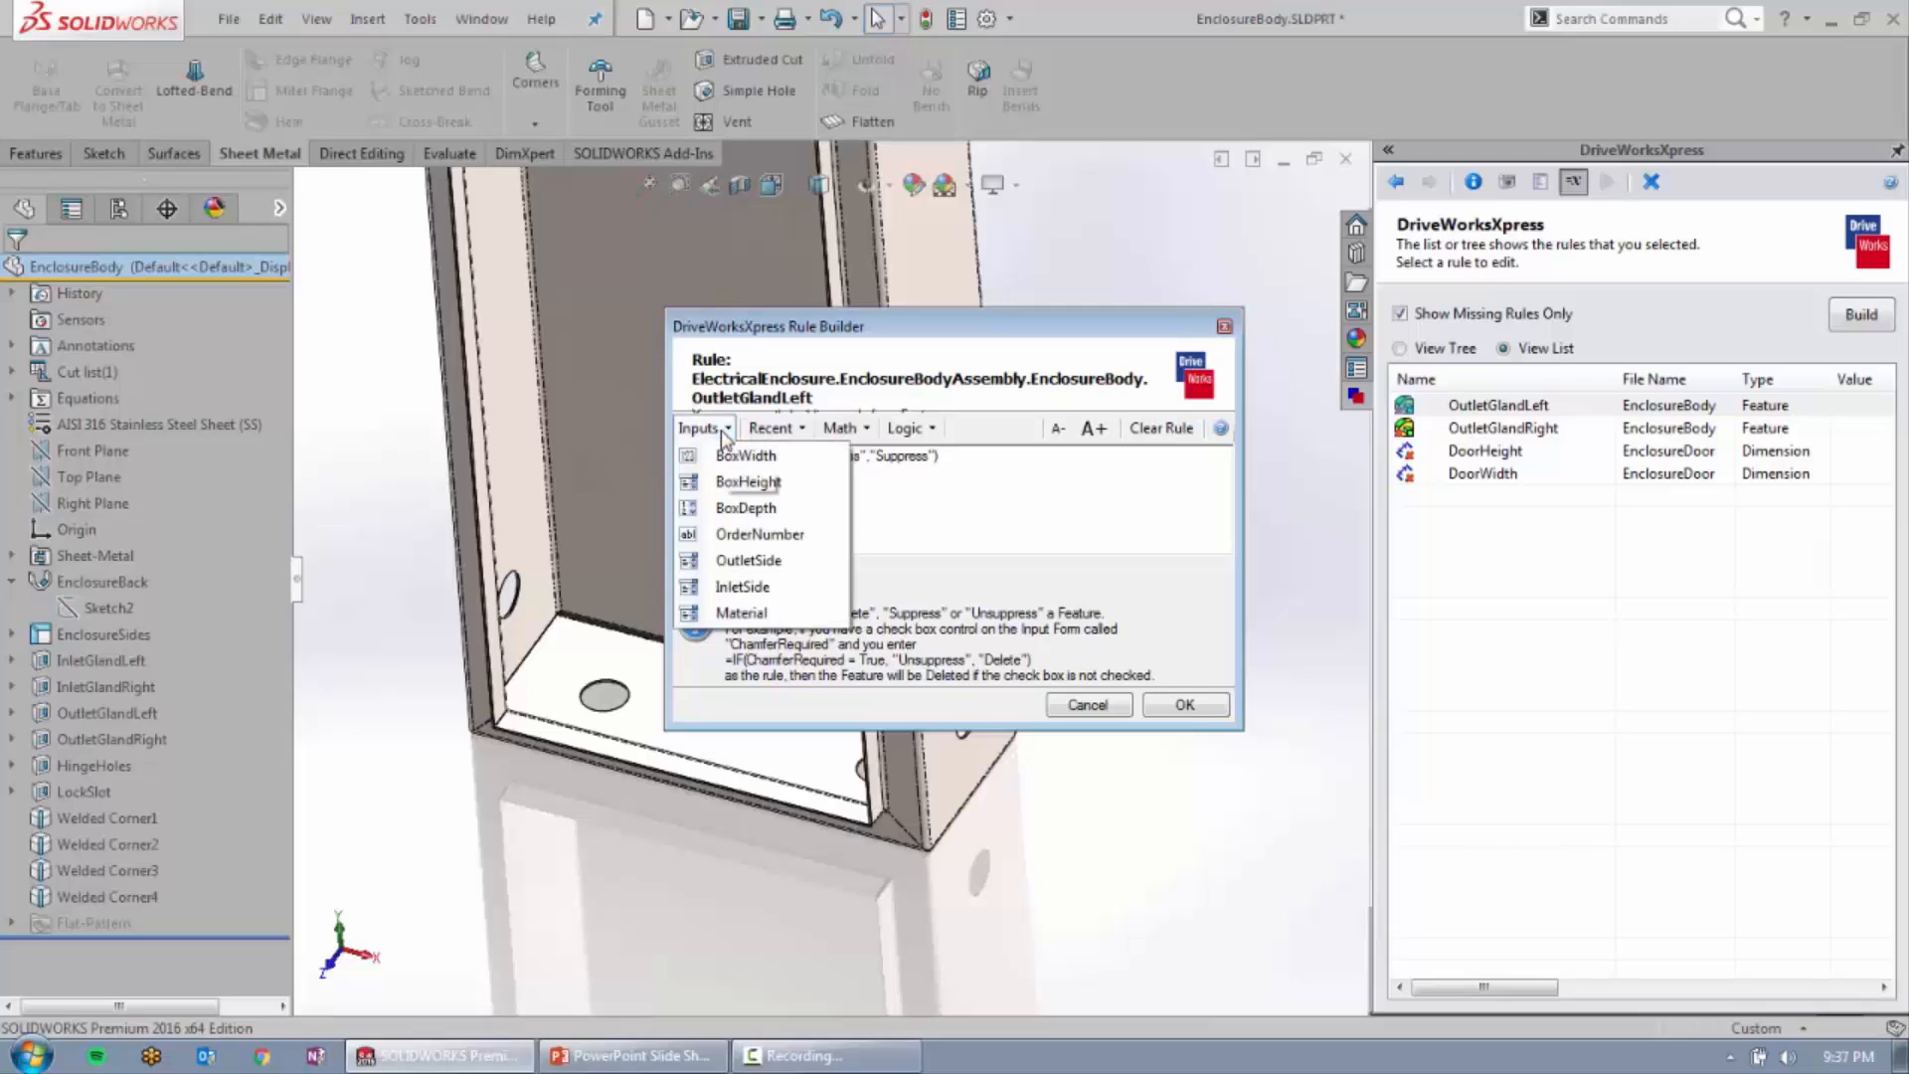
left_click(753, 561)
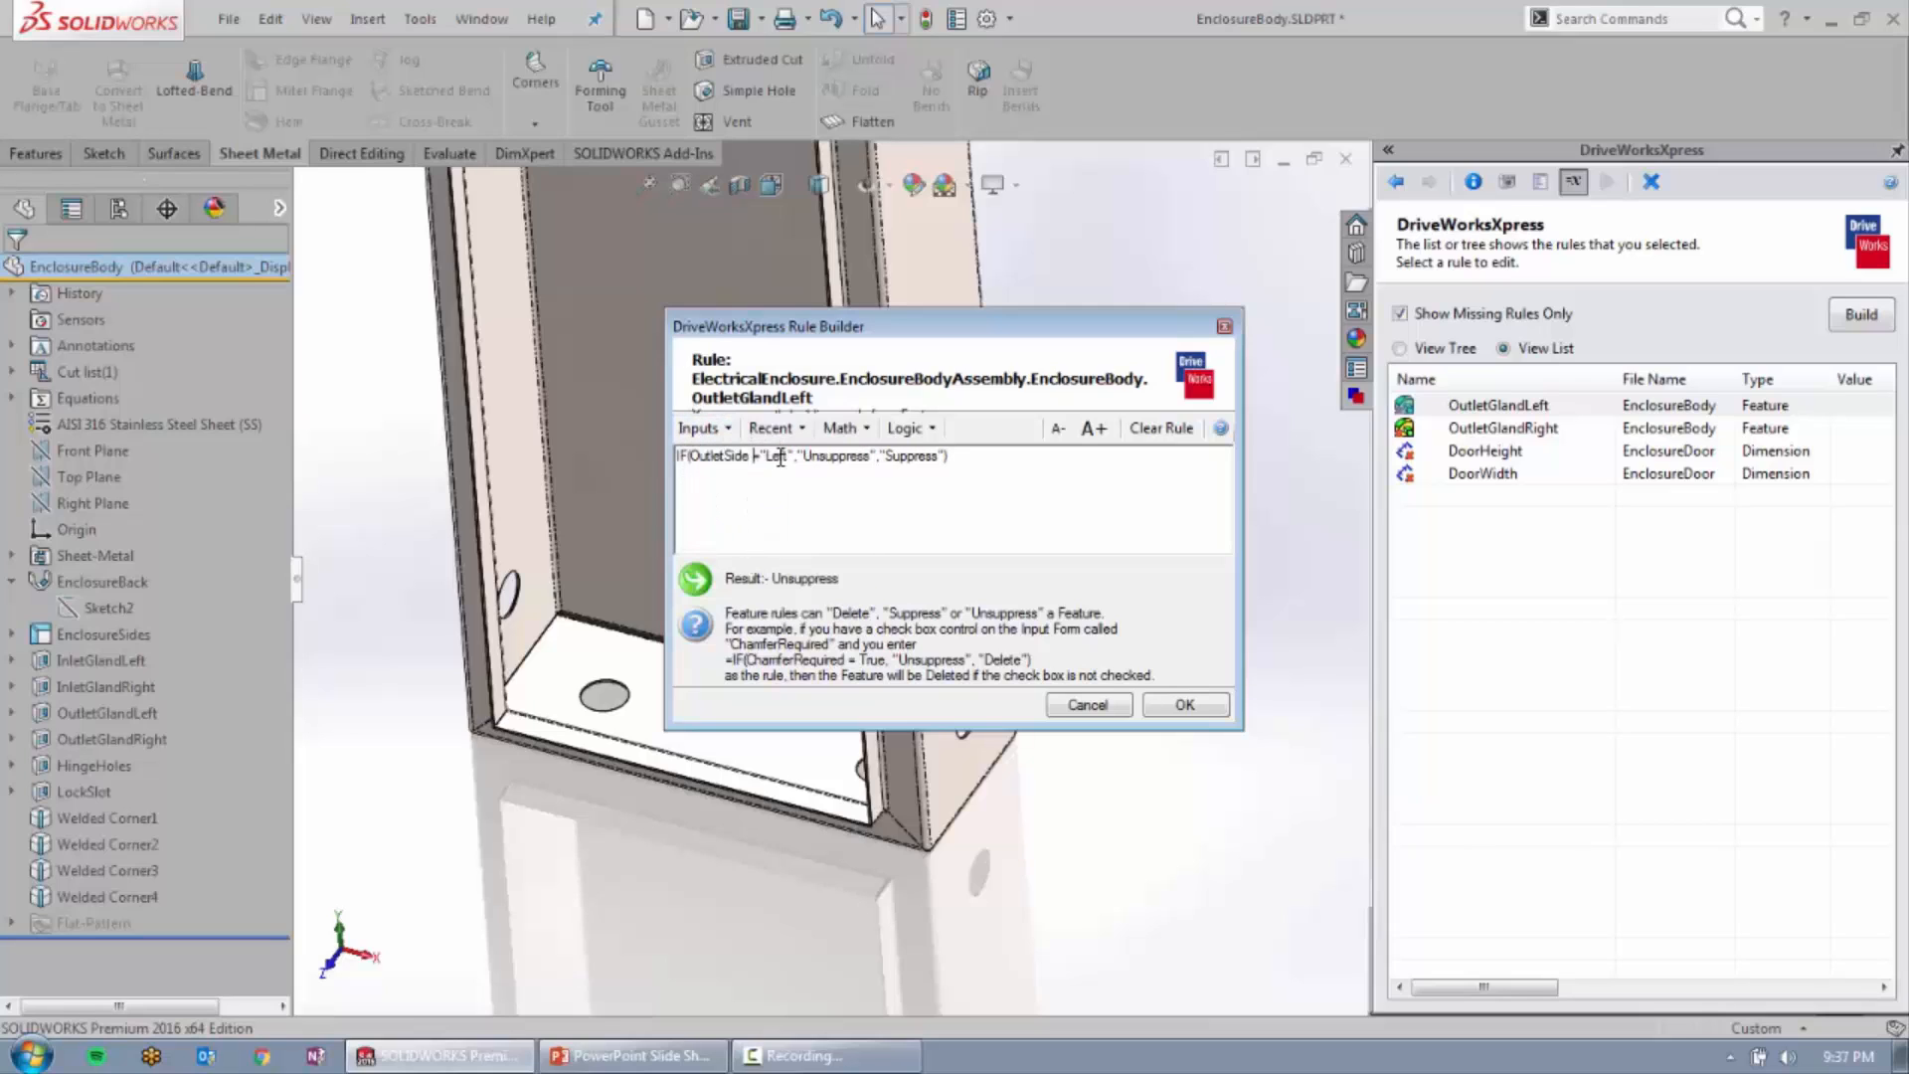
left_click(1184, 705)
Step: Build the OutletGlandRight feature rule from the copied formula, changed to IF(OutletSide ="Right","Unsuppress","Suppress")
left_click(1503, 407)
double_click(1503, 407)
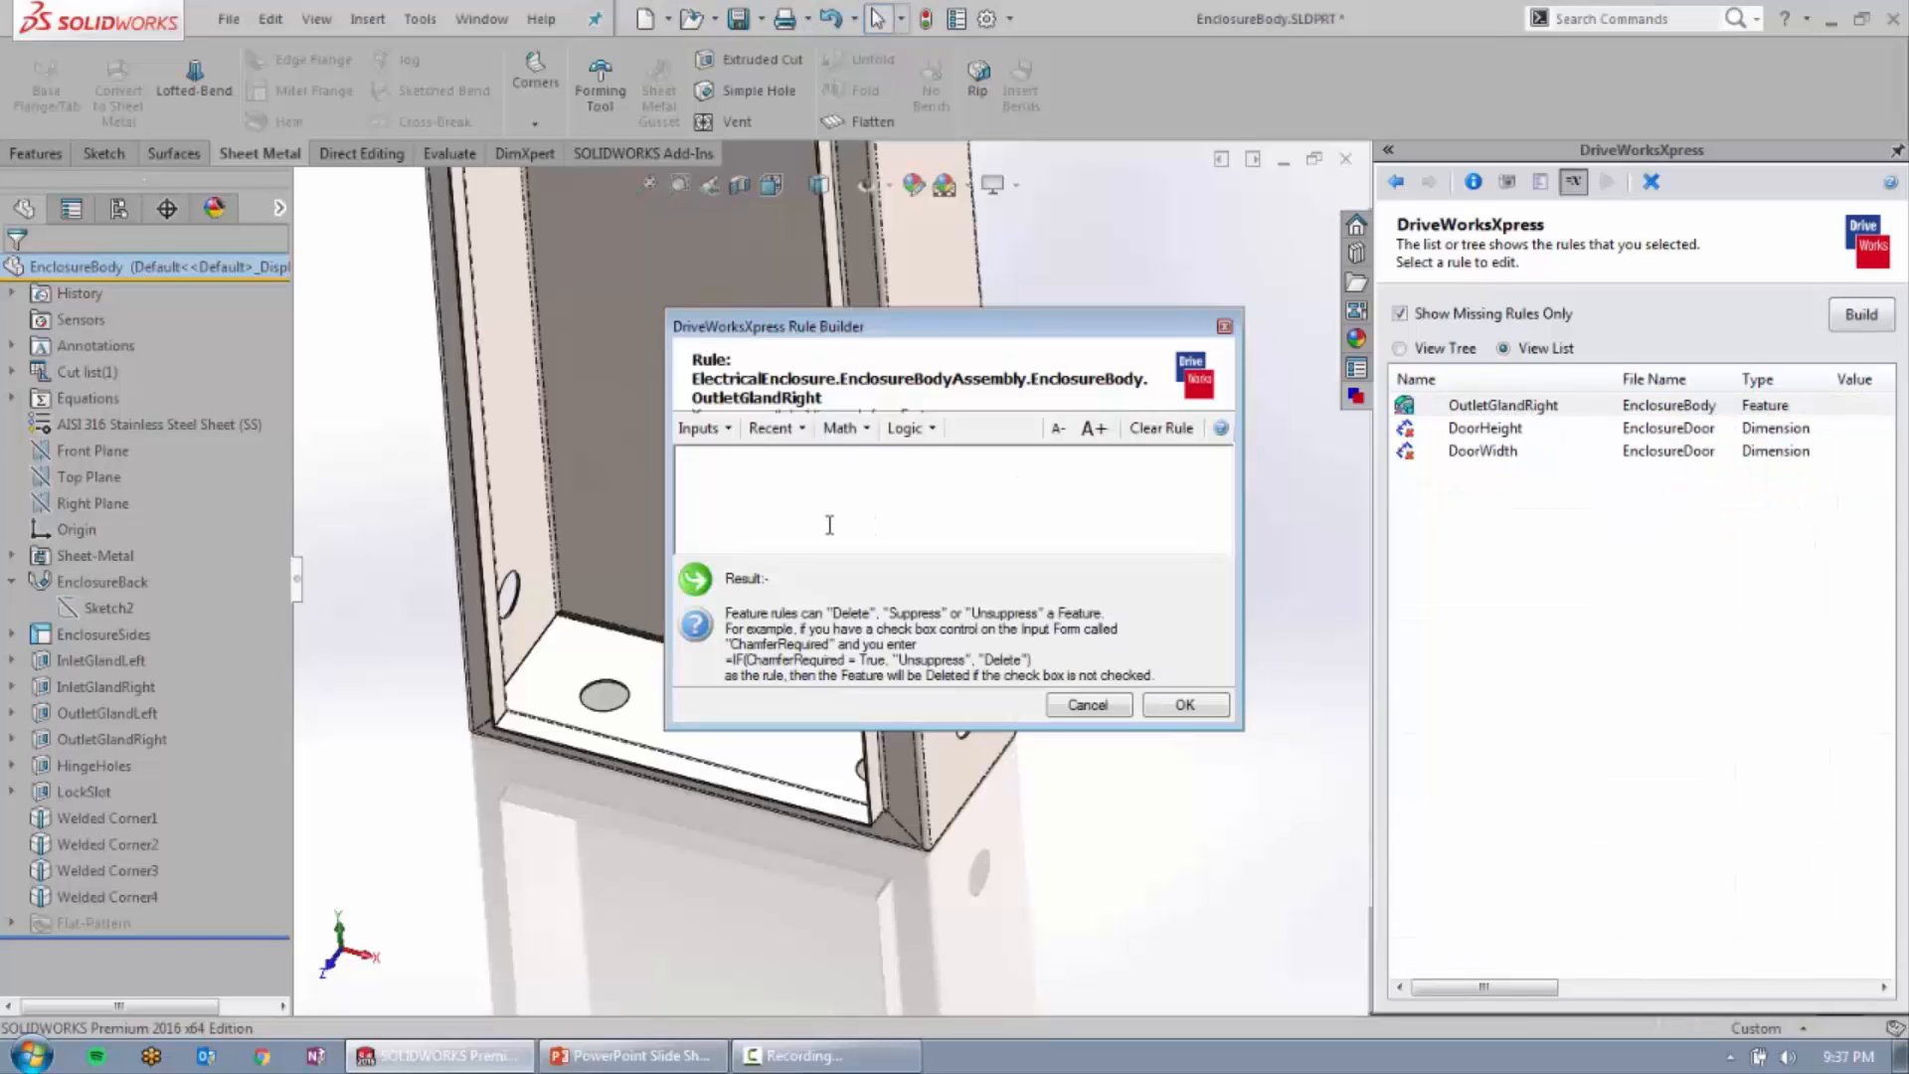
key("ctrl+v")
type("Right")
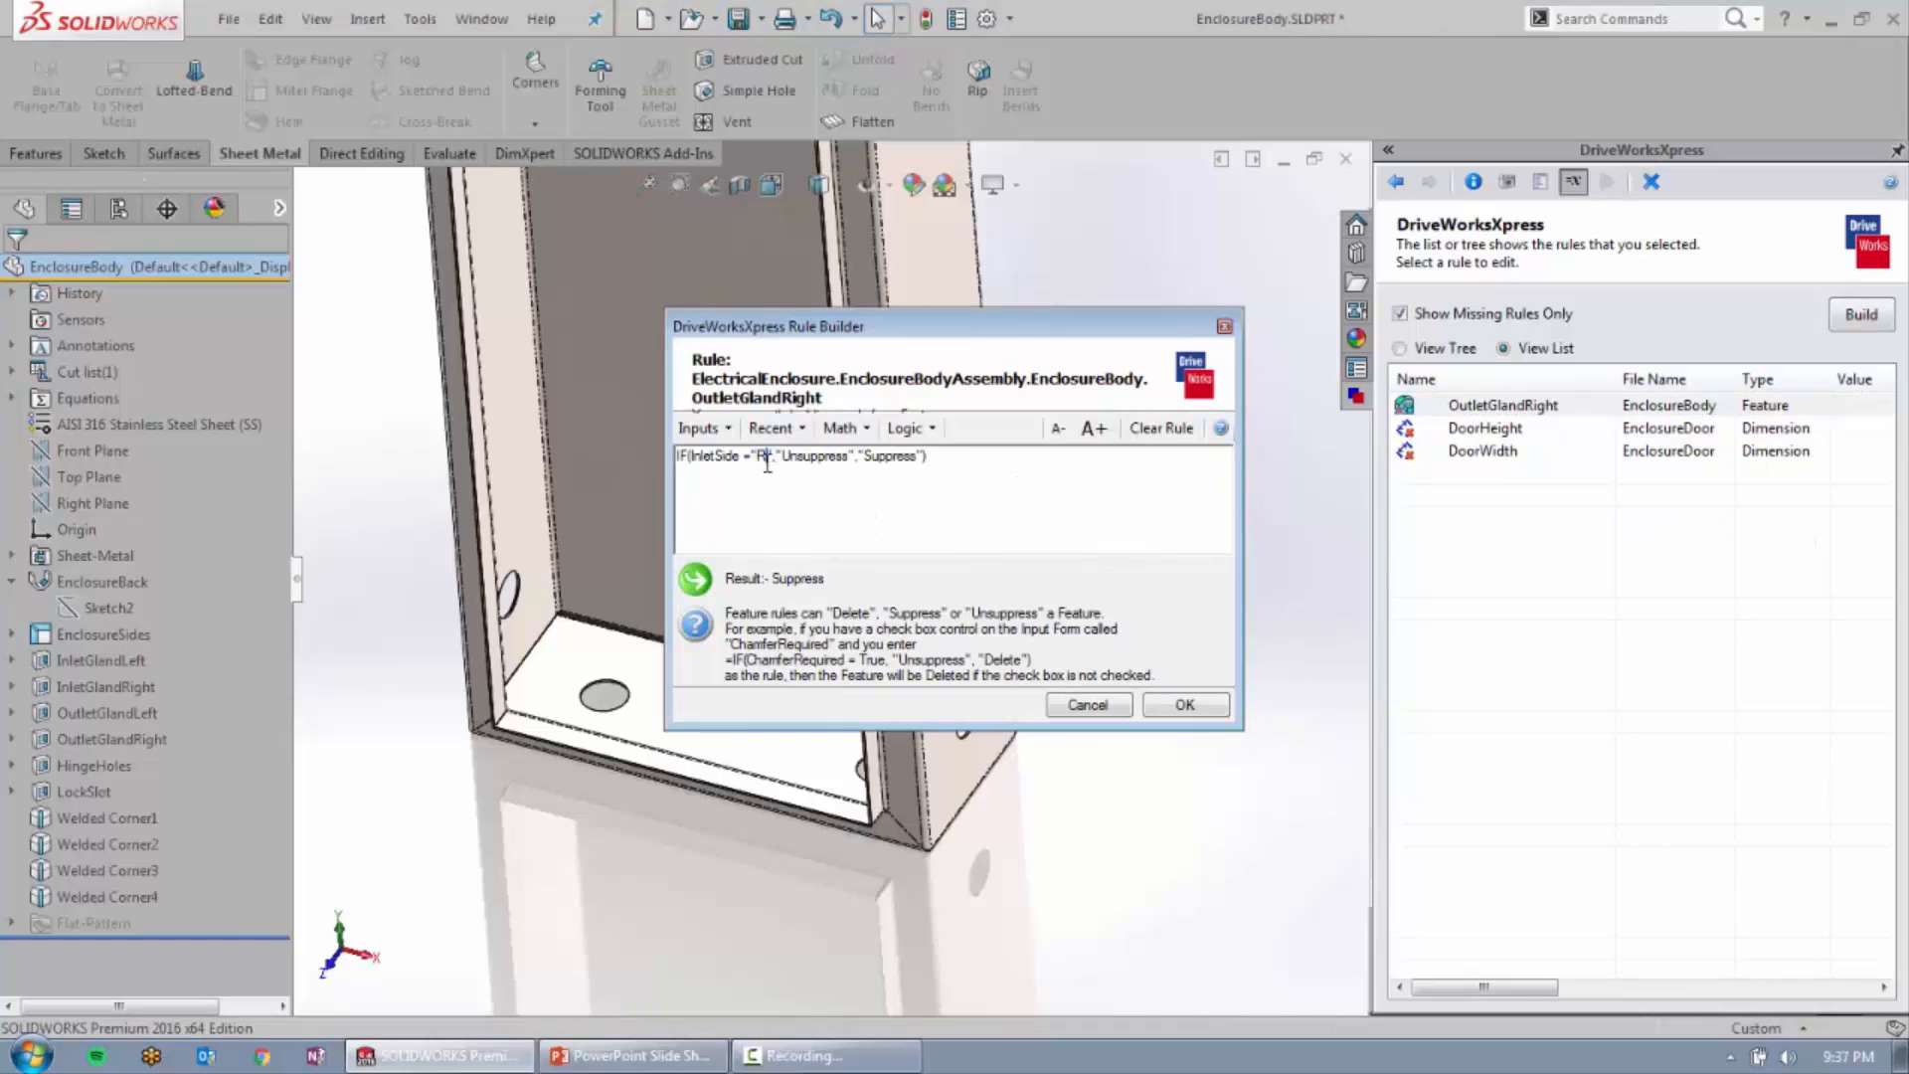
double_click(714, 457)
left_click(703, 428)
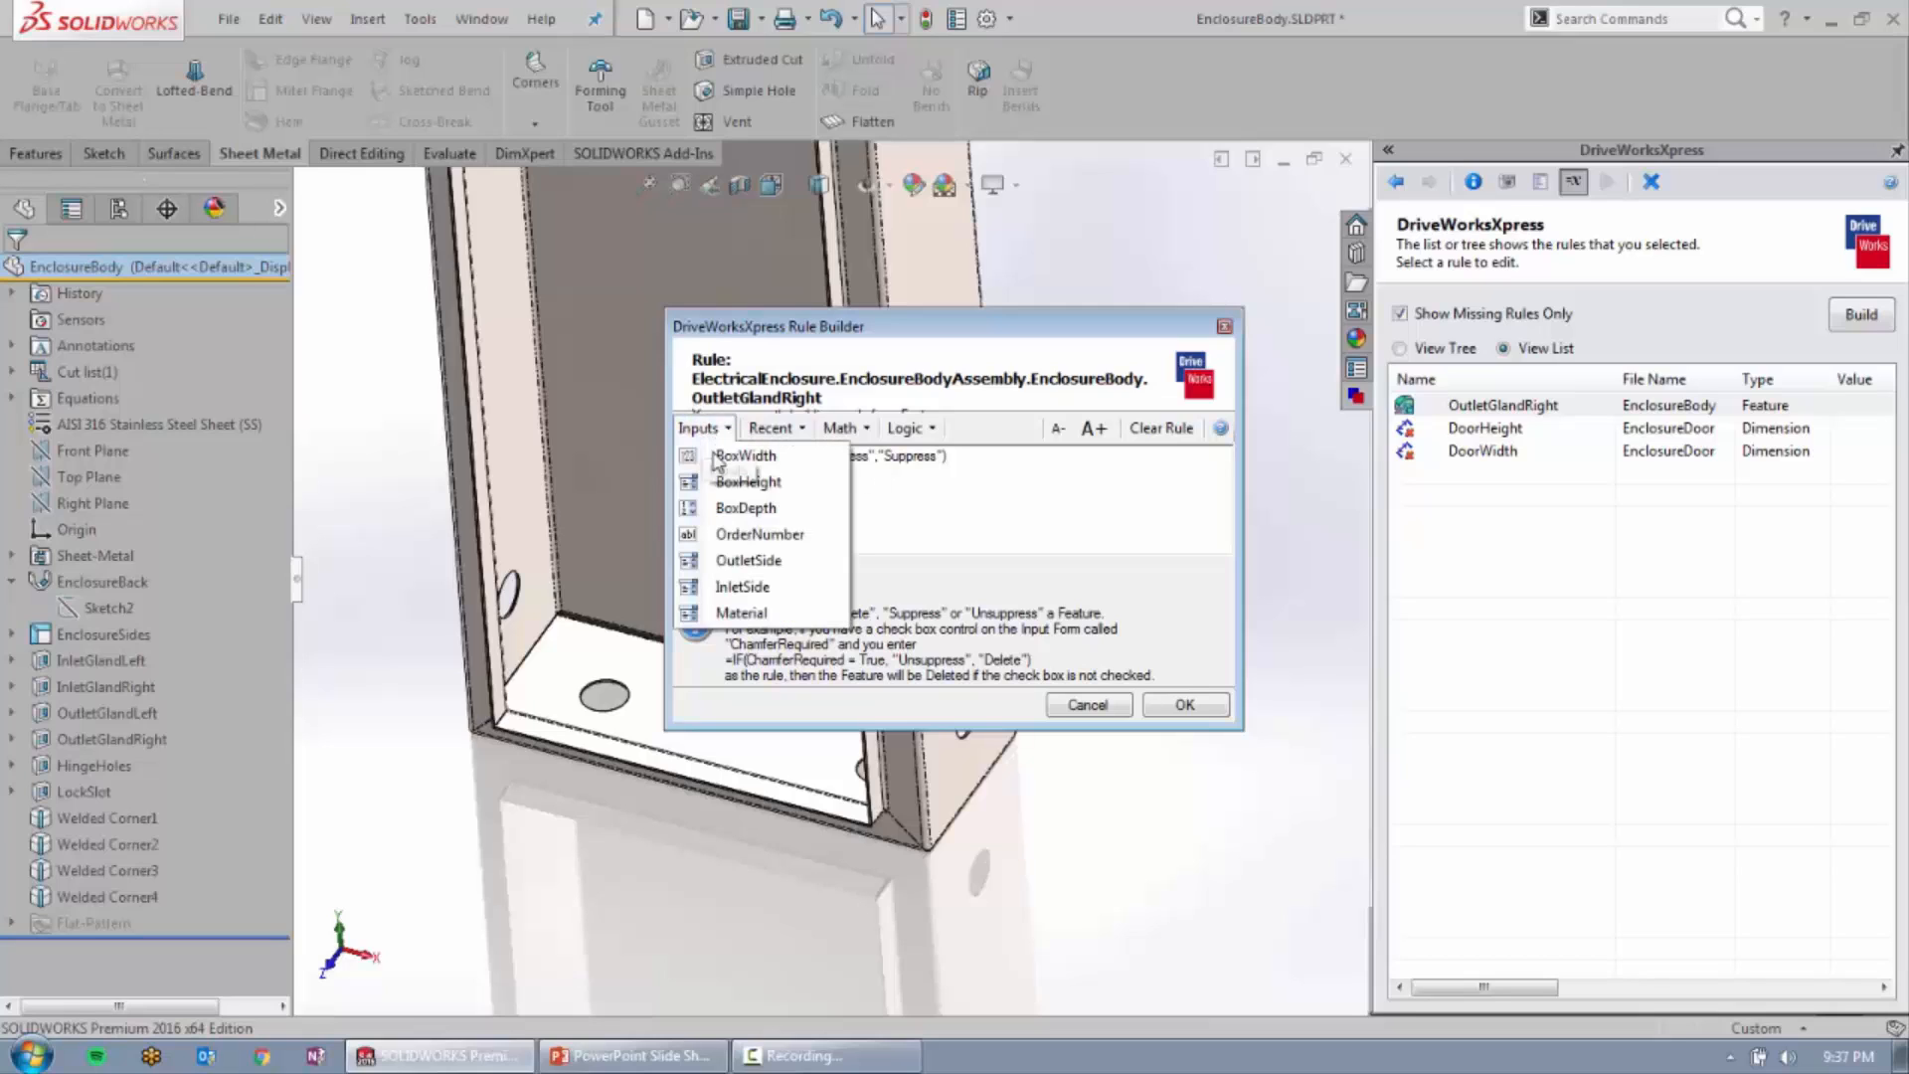
left_click(747, 560)
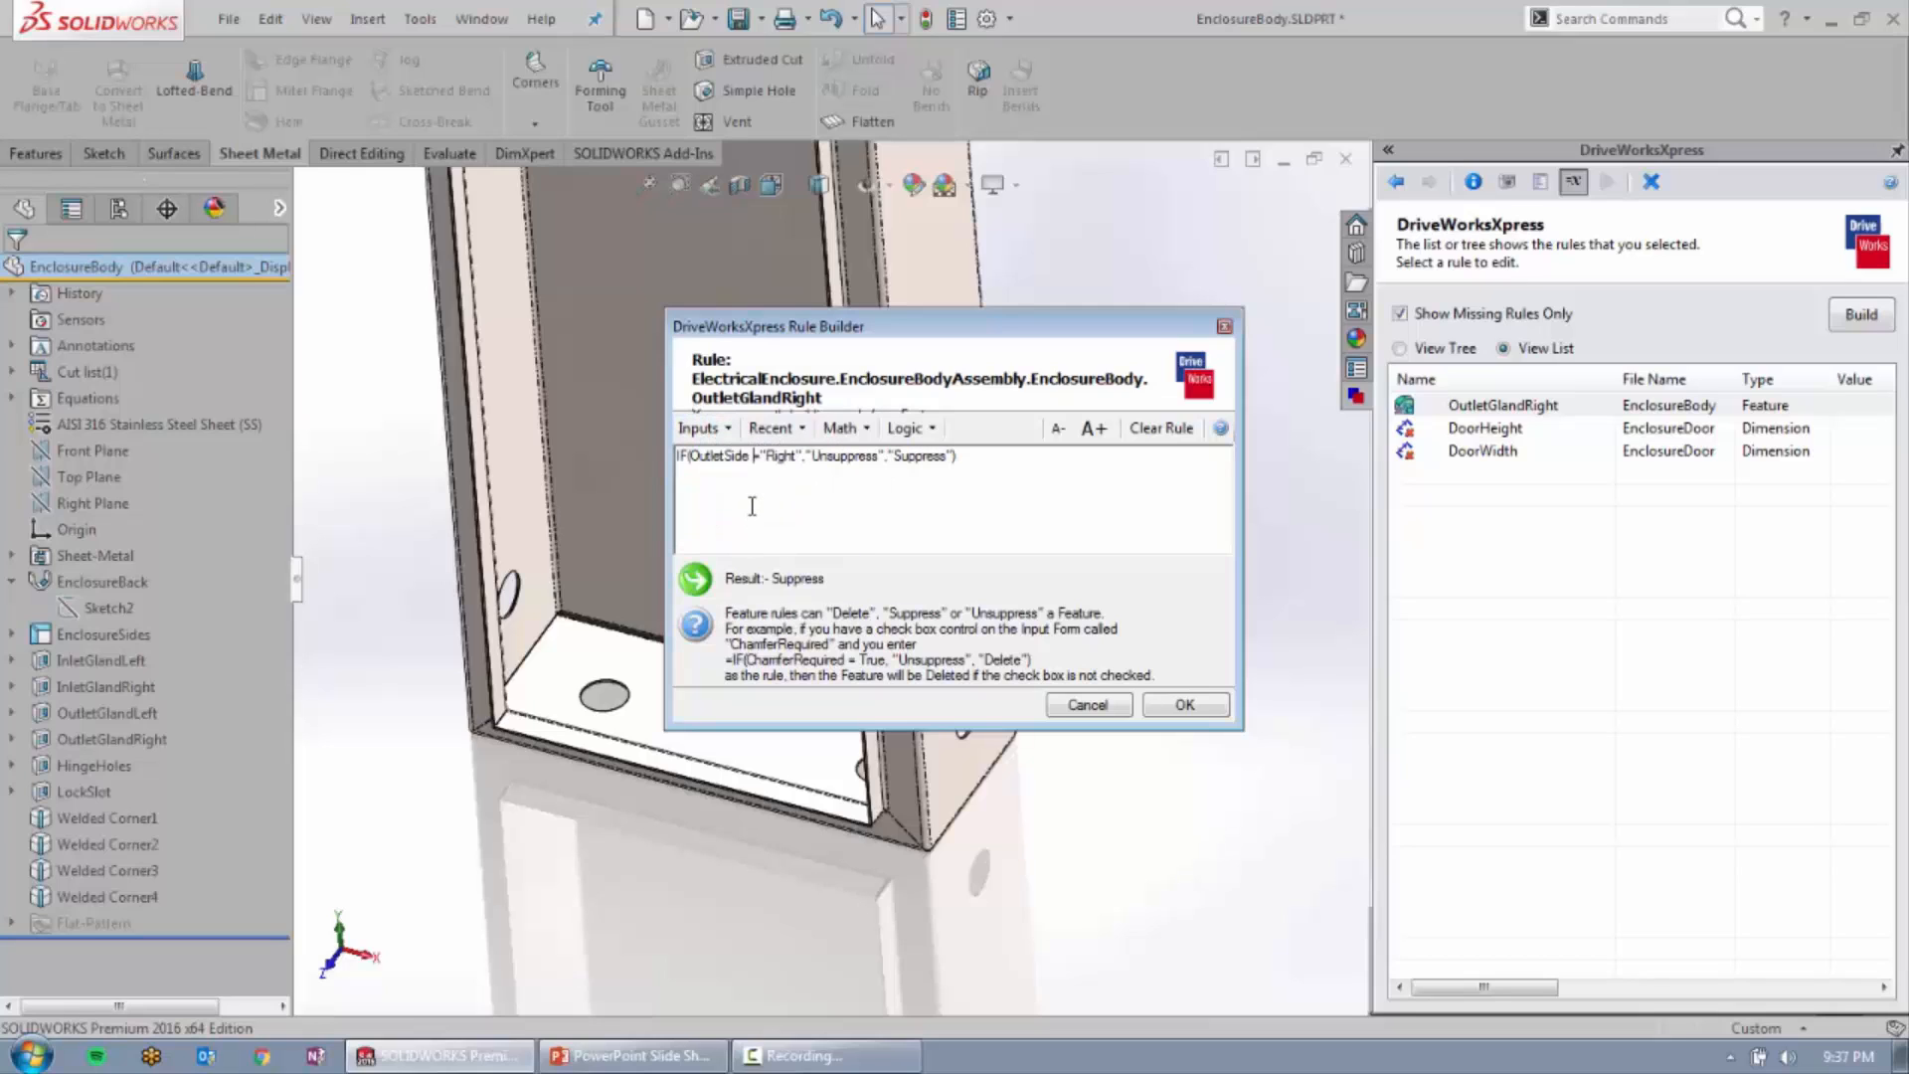
left_click(1183, 705)
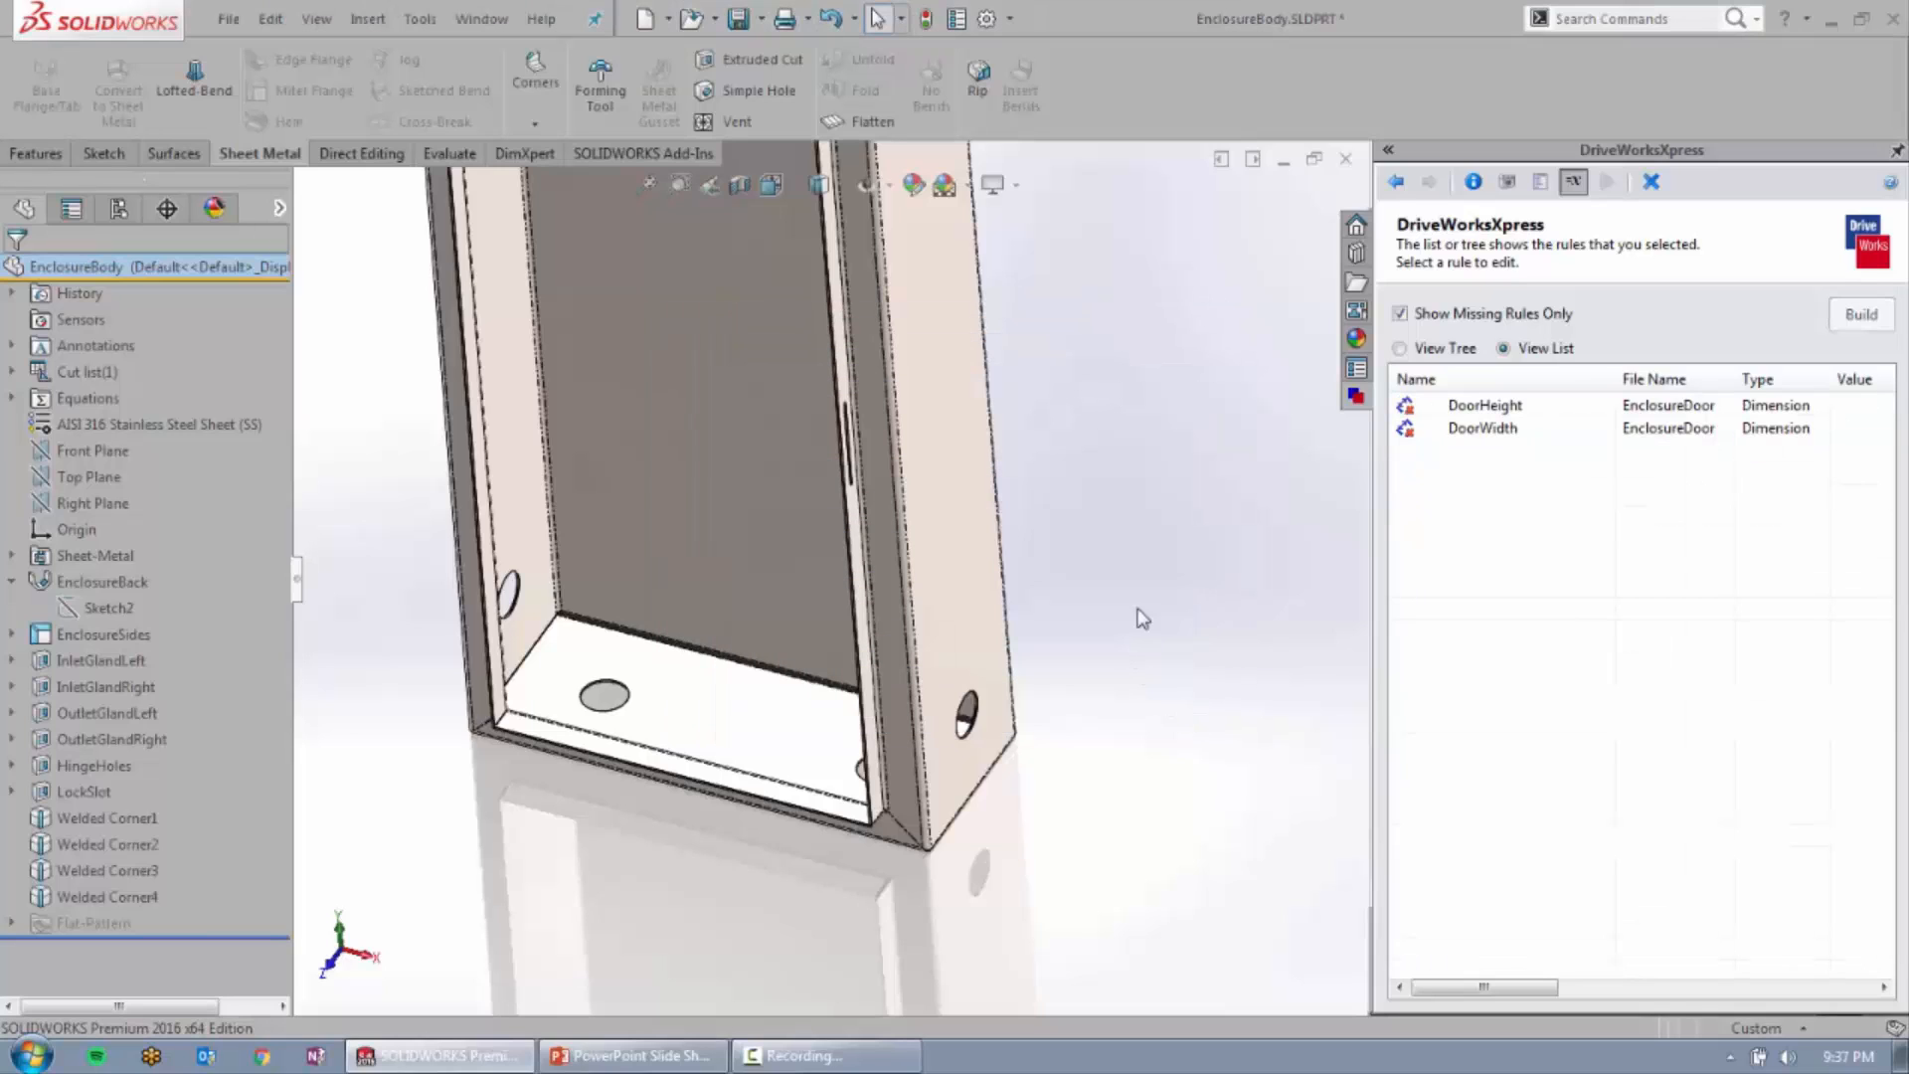
Step: Build the DoorHeight dimension rule of EnclosureDoor as BoxHeight - 10
double_click(1485, 405)
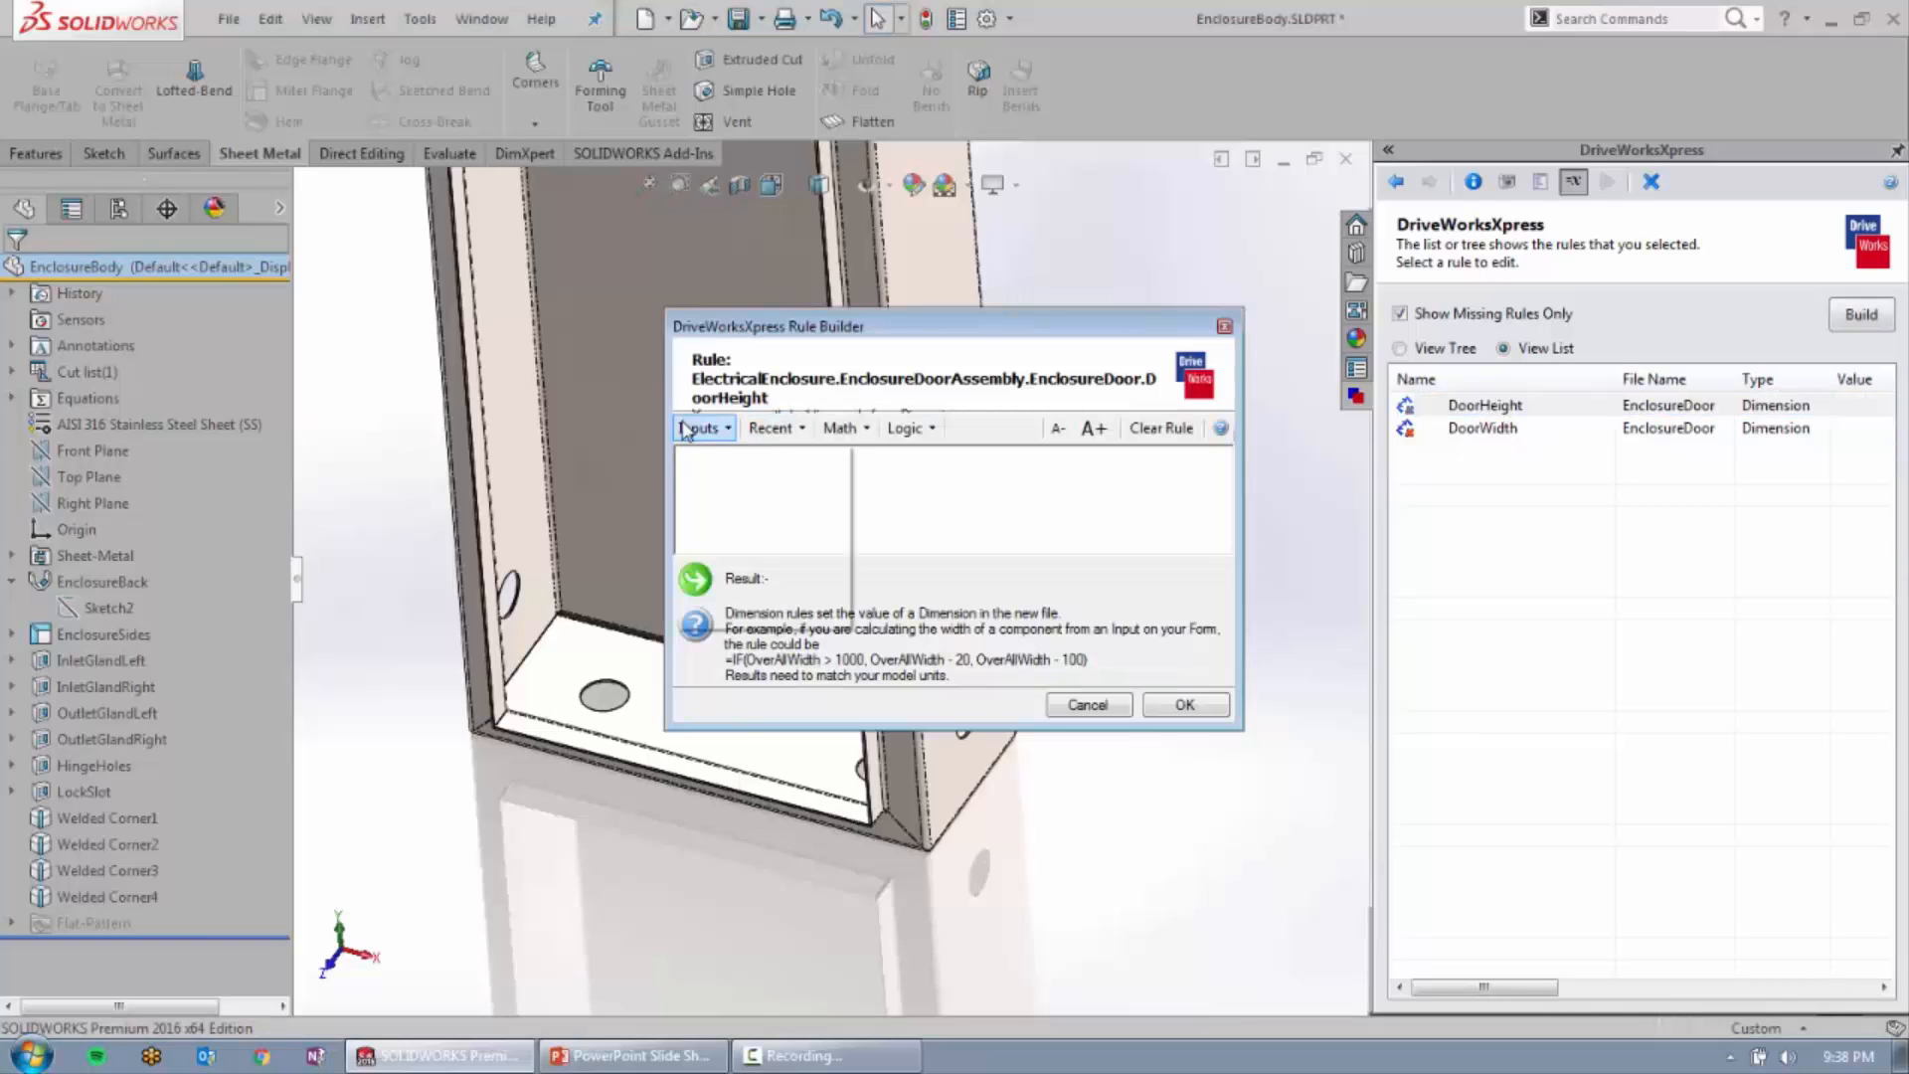
left_click(698, 427)
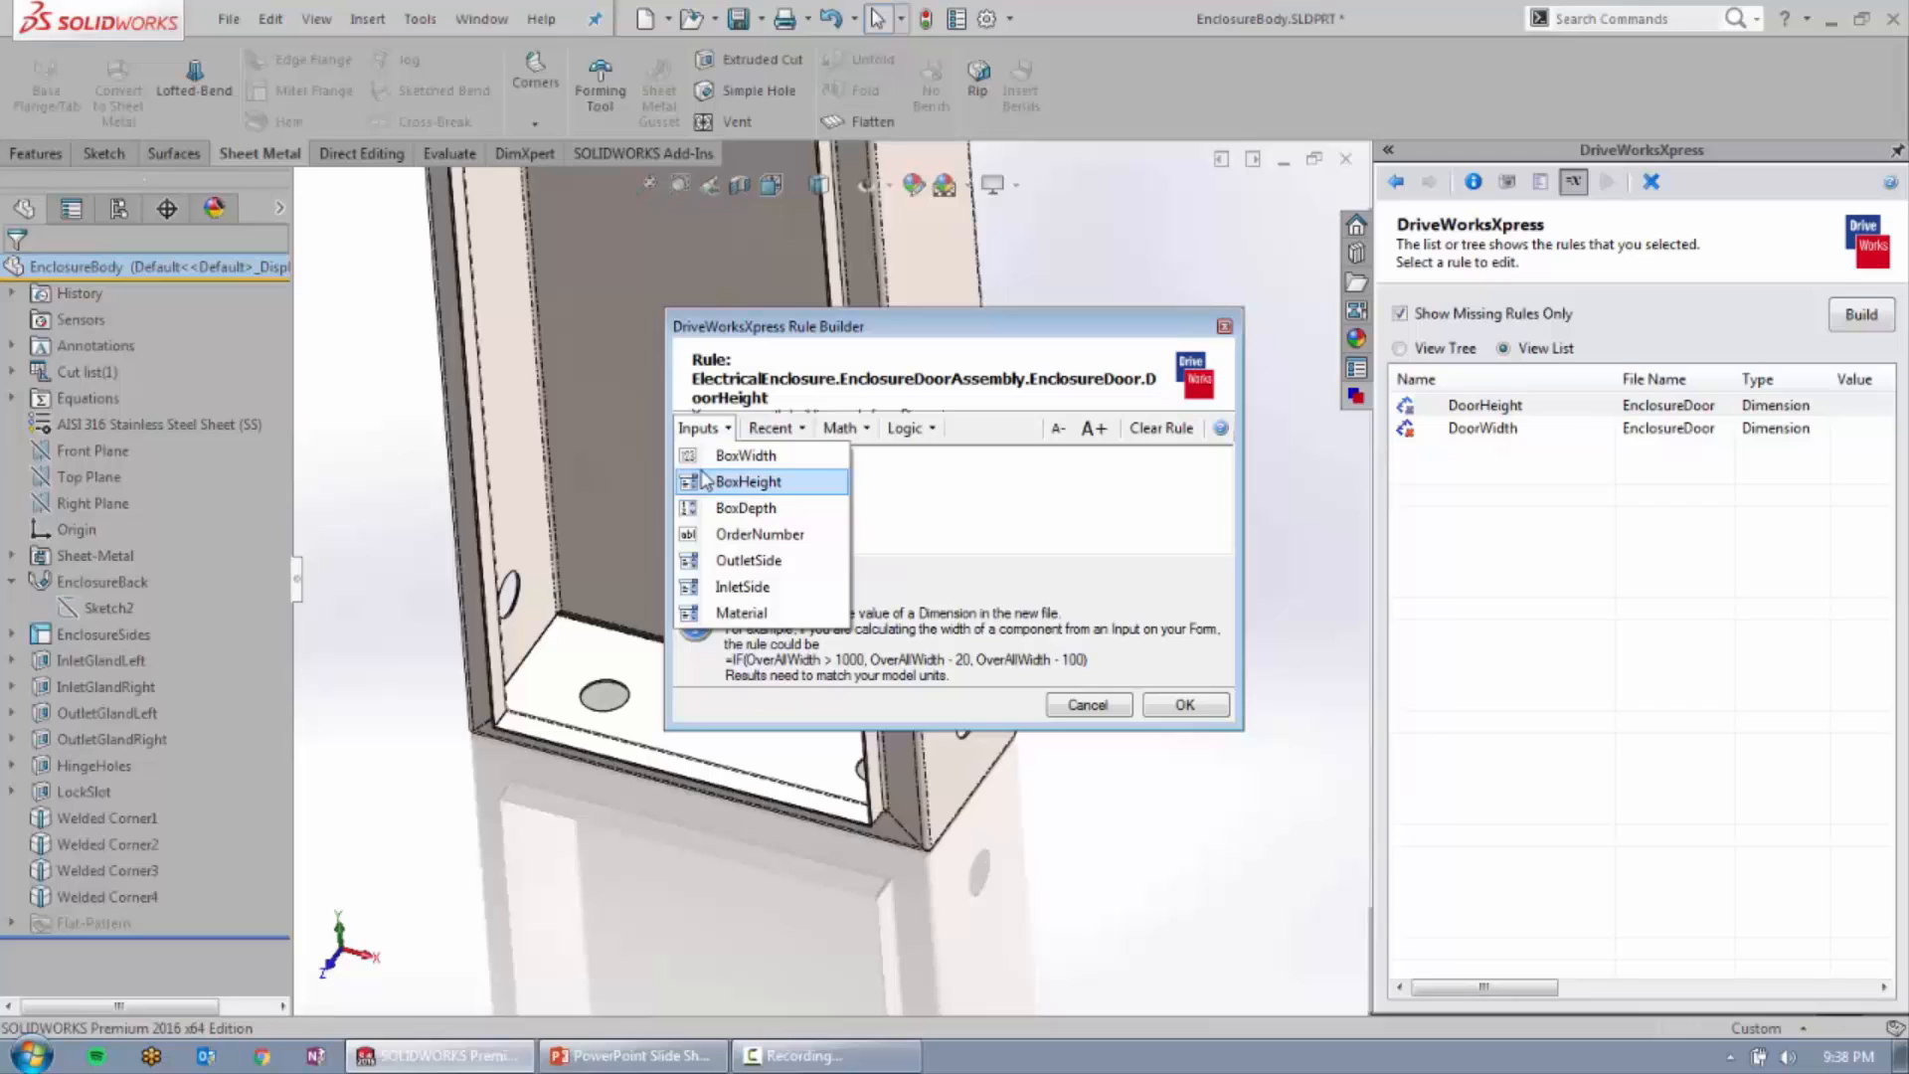
left_click(736, 481)
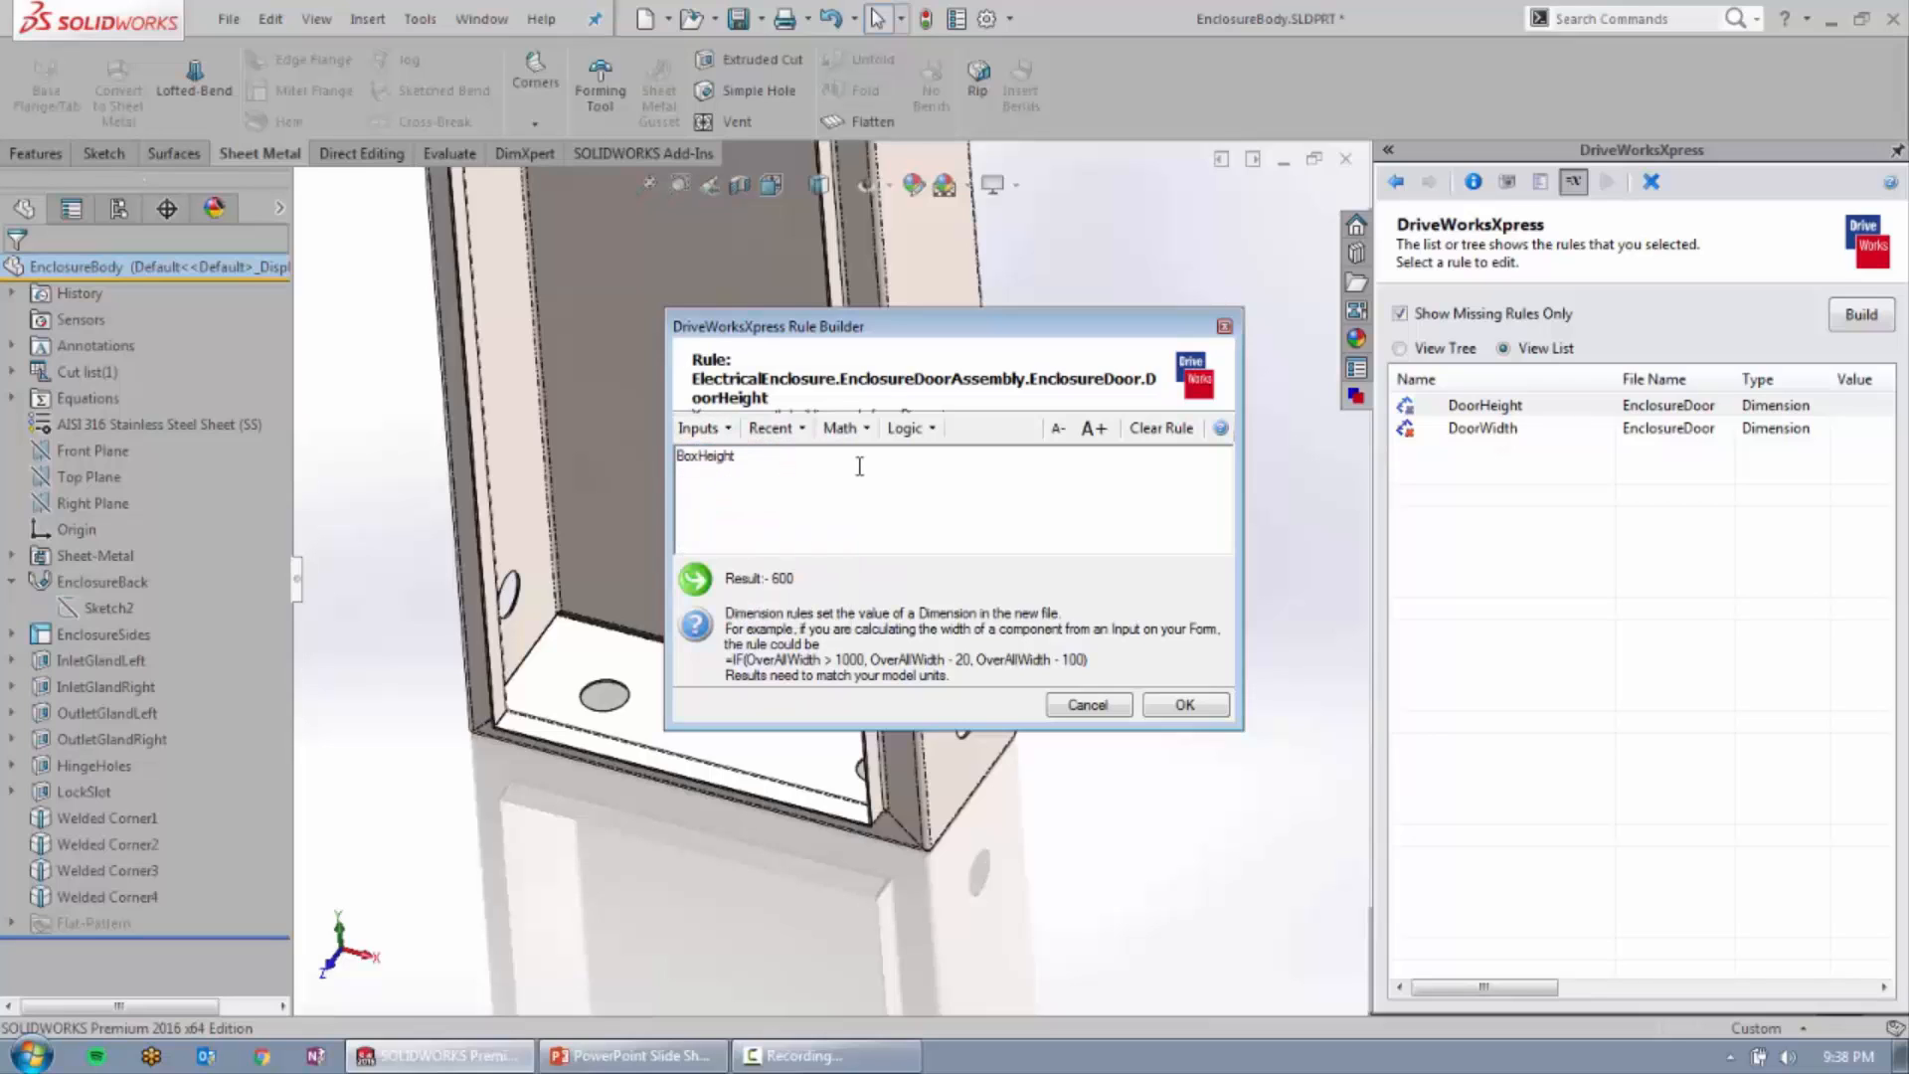
left_click(843, 428)
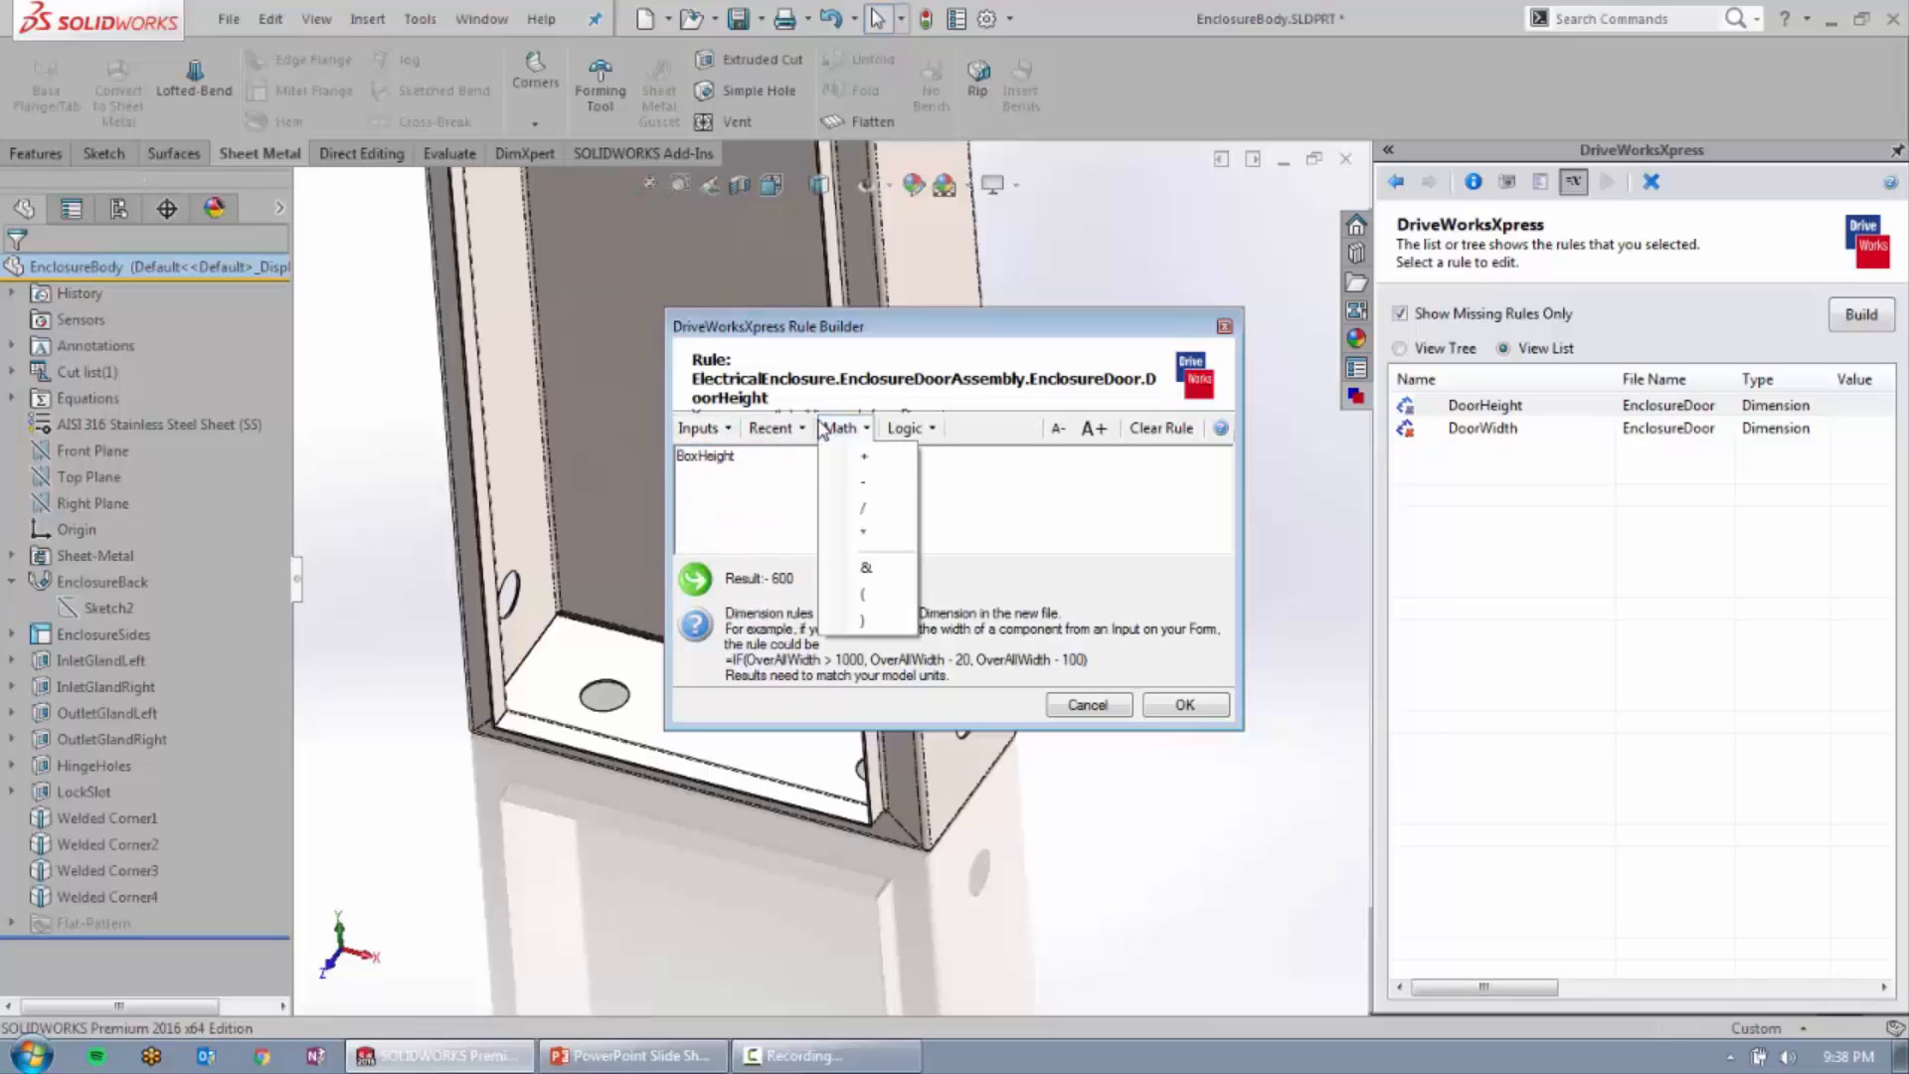
left_click(872, 485)
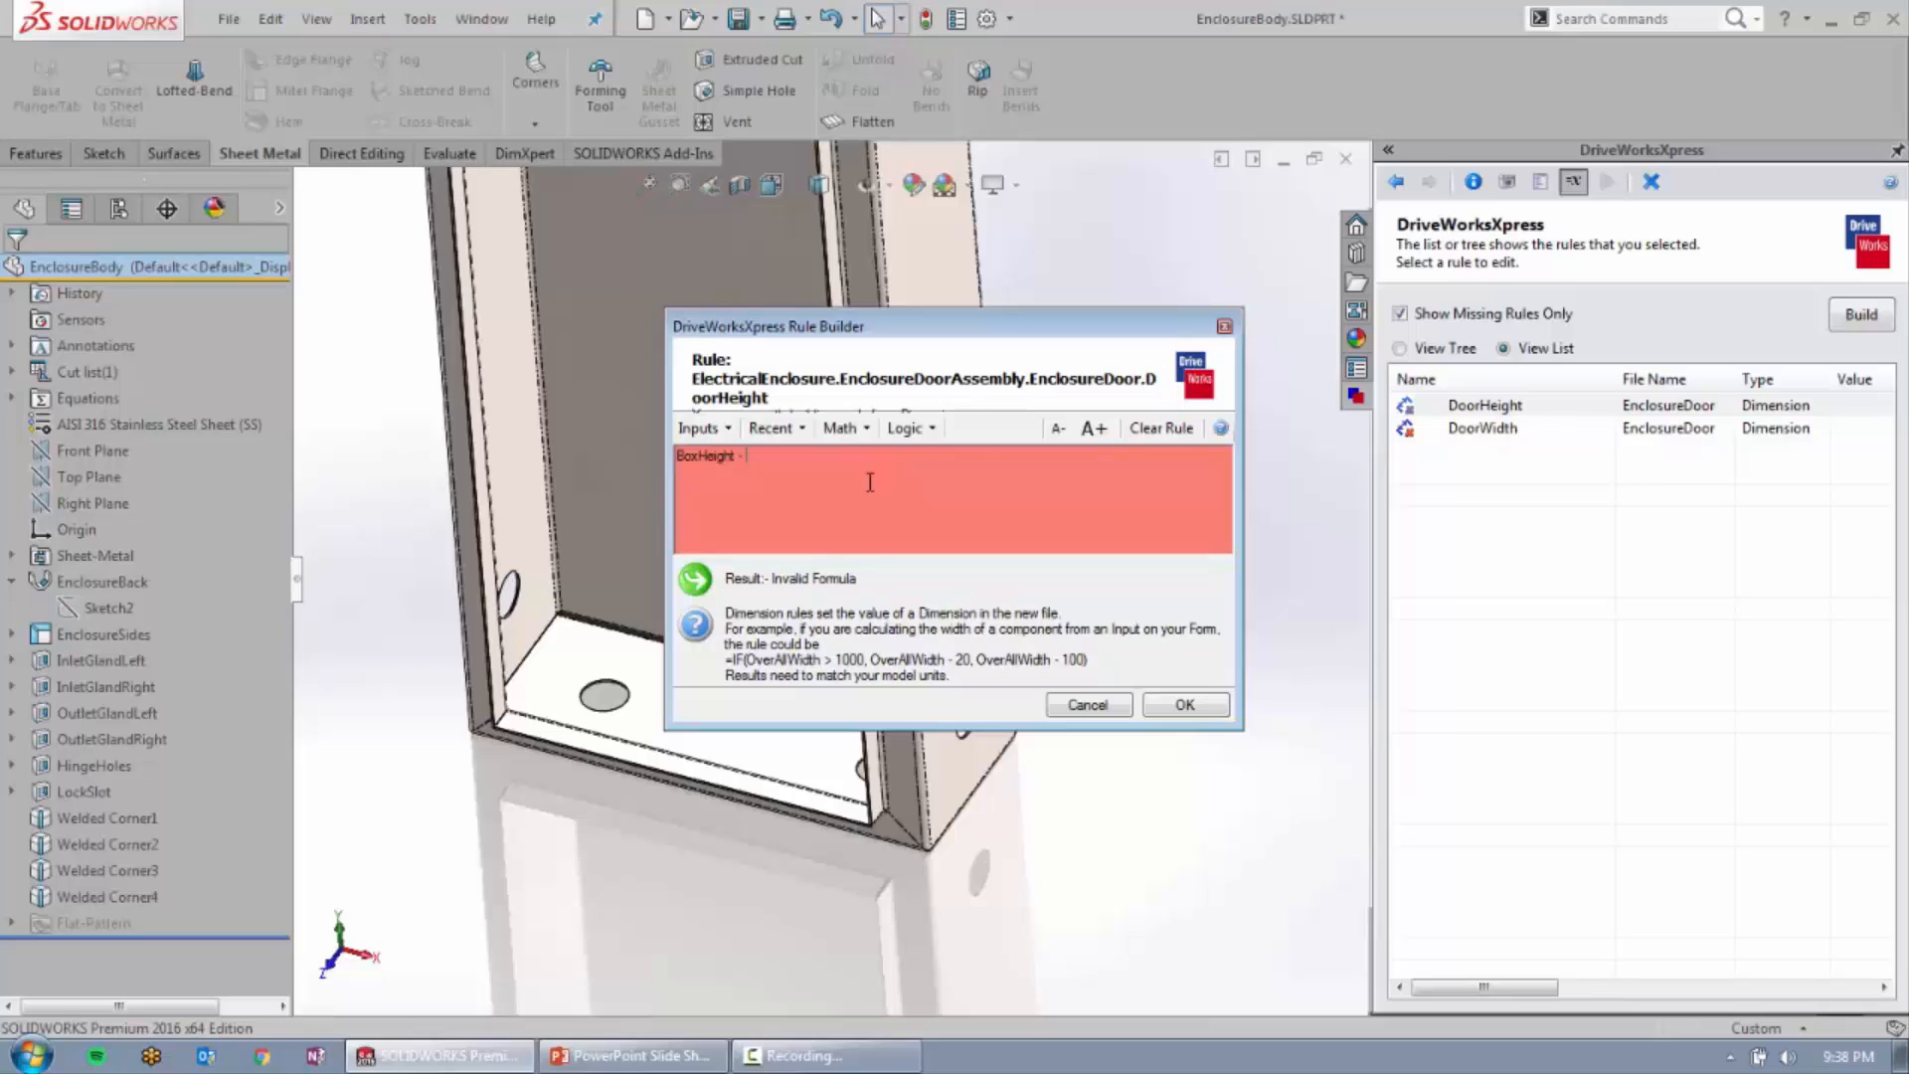
type("10")
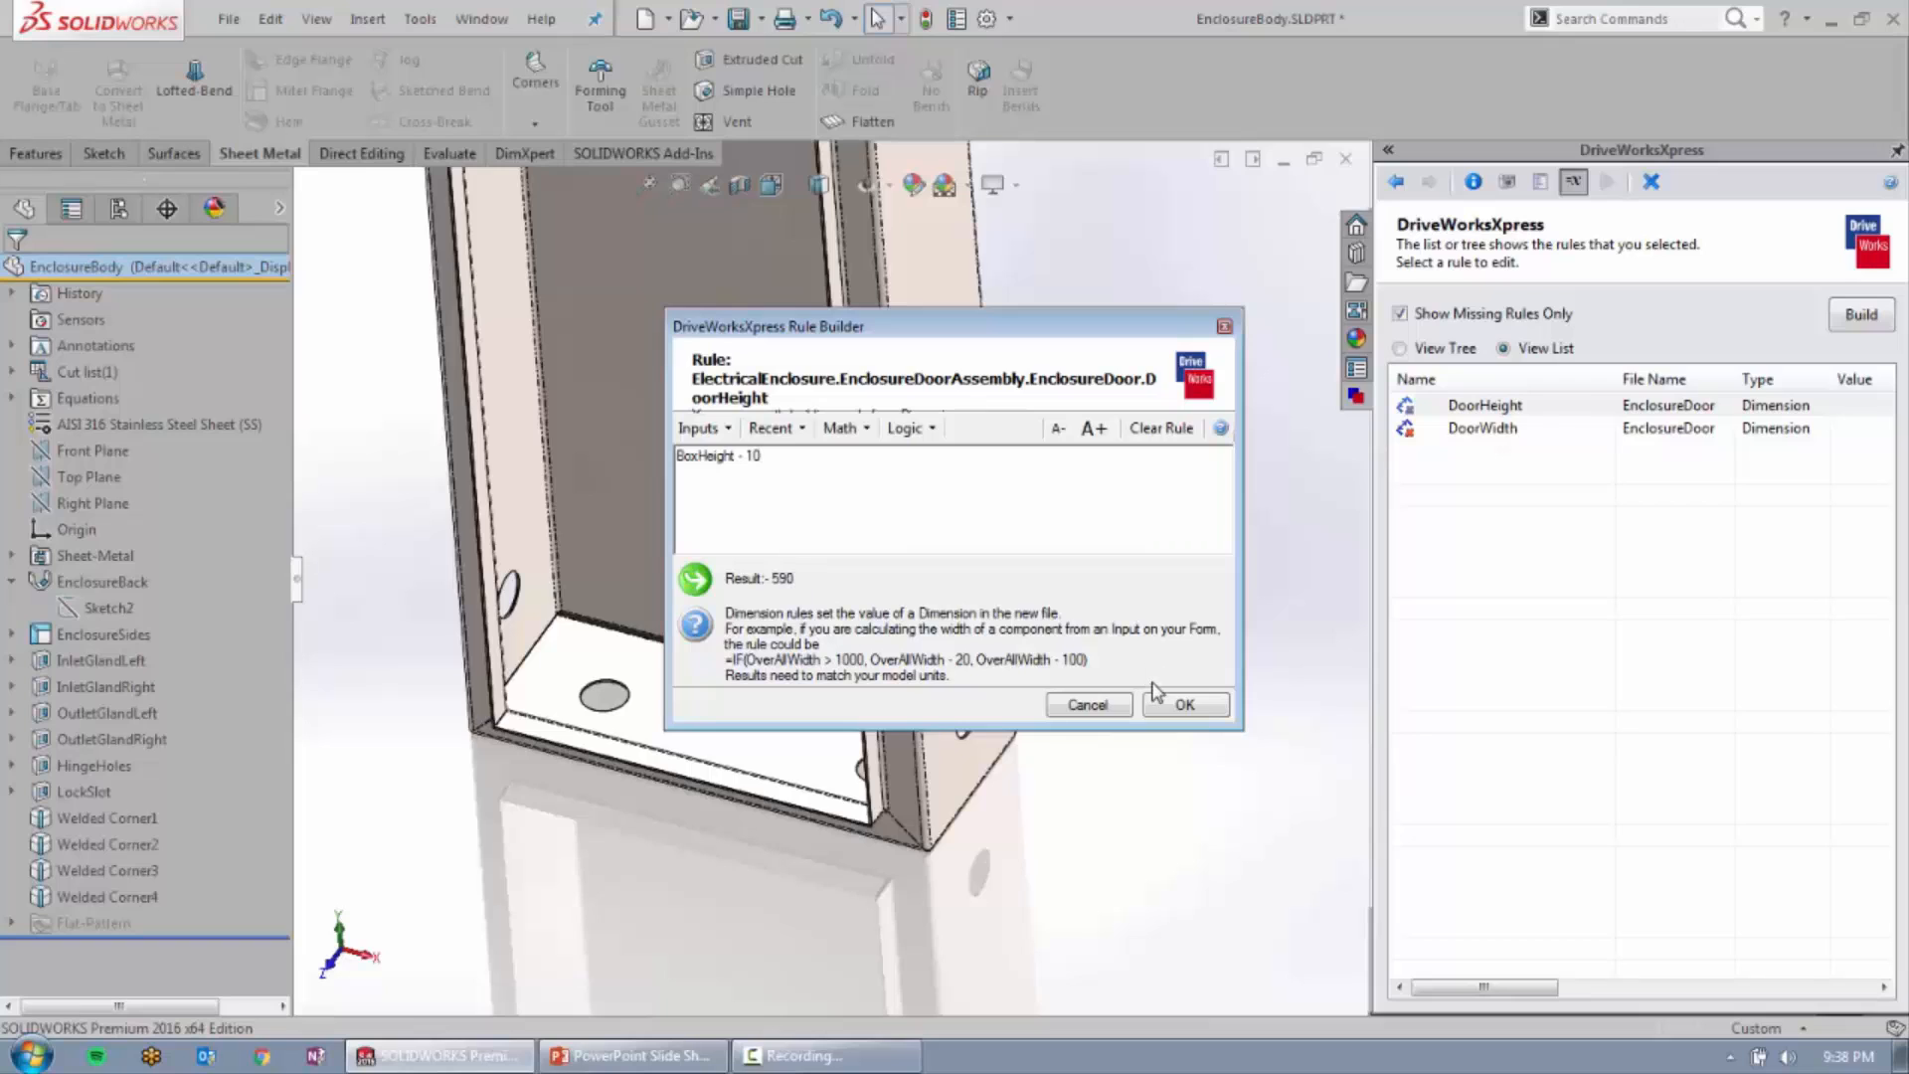
left_click(1185, 705)
Step: Build the DoorWidth dimension rule of EnclosureDoor as BoxWidth - 15
left_click(1468, 409)
double_click(1468, 415)
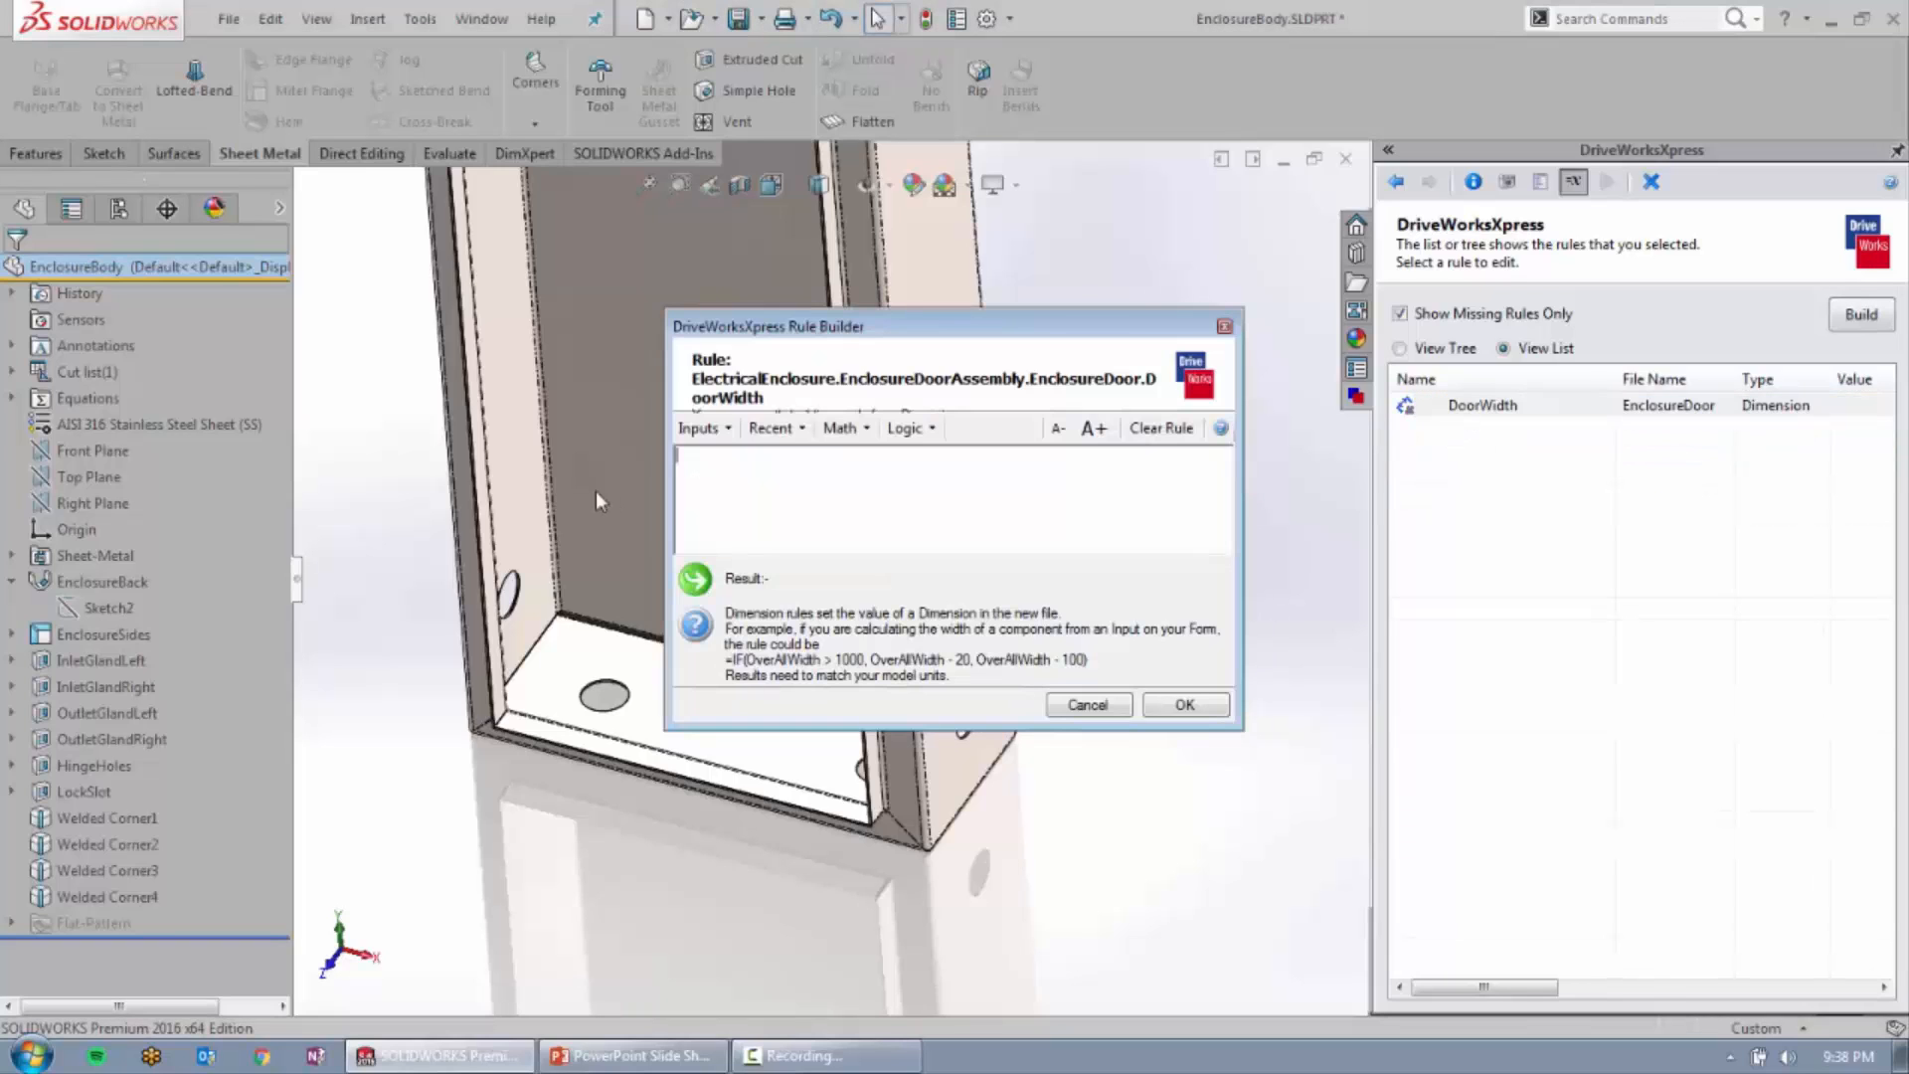
left_click(722, 428)
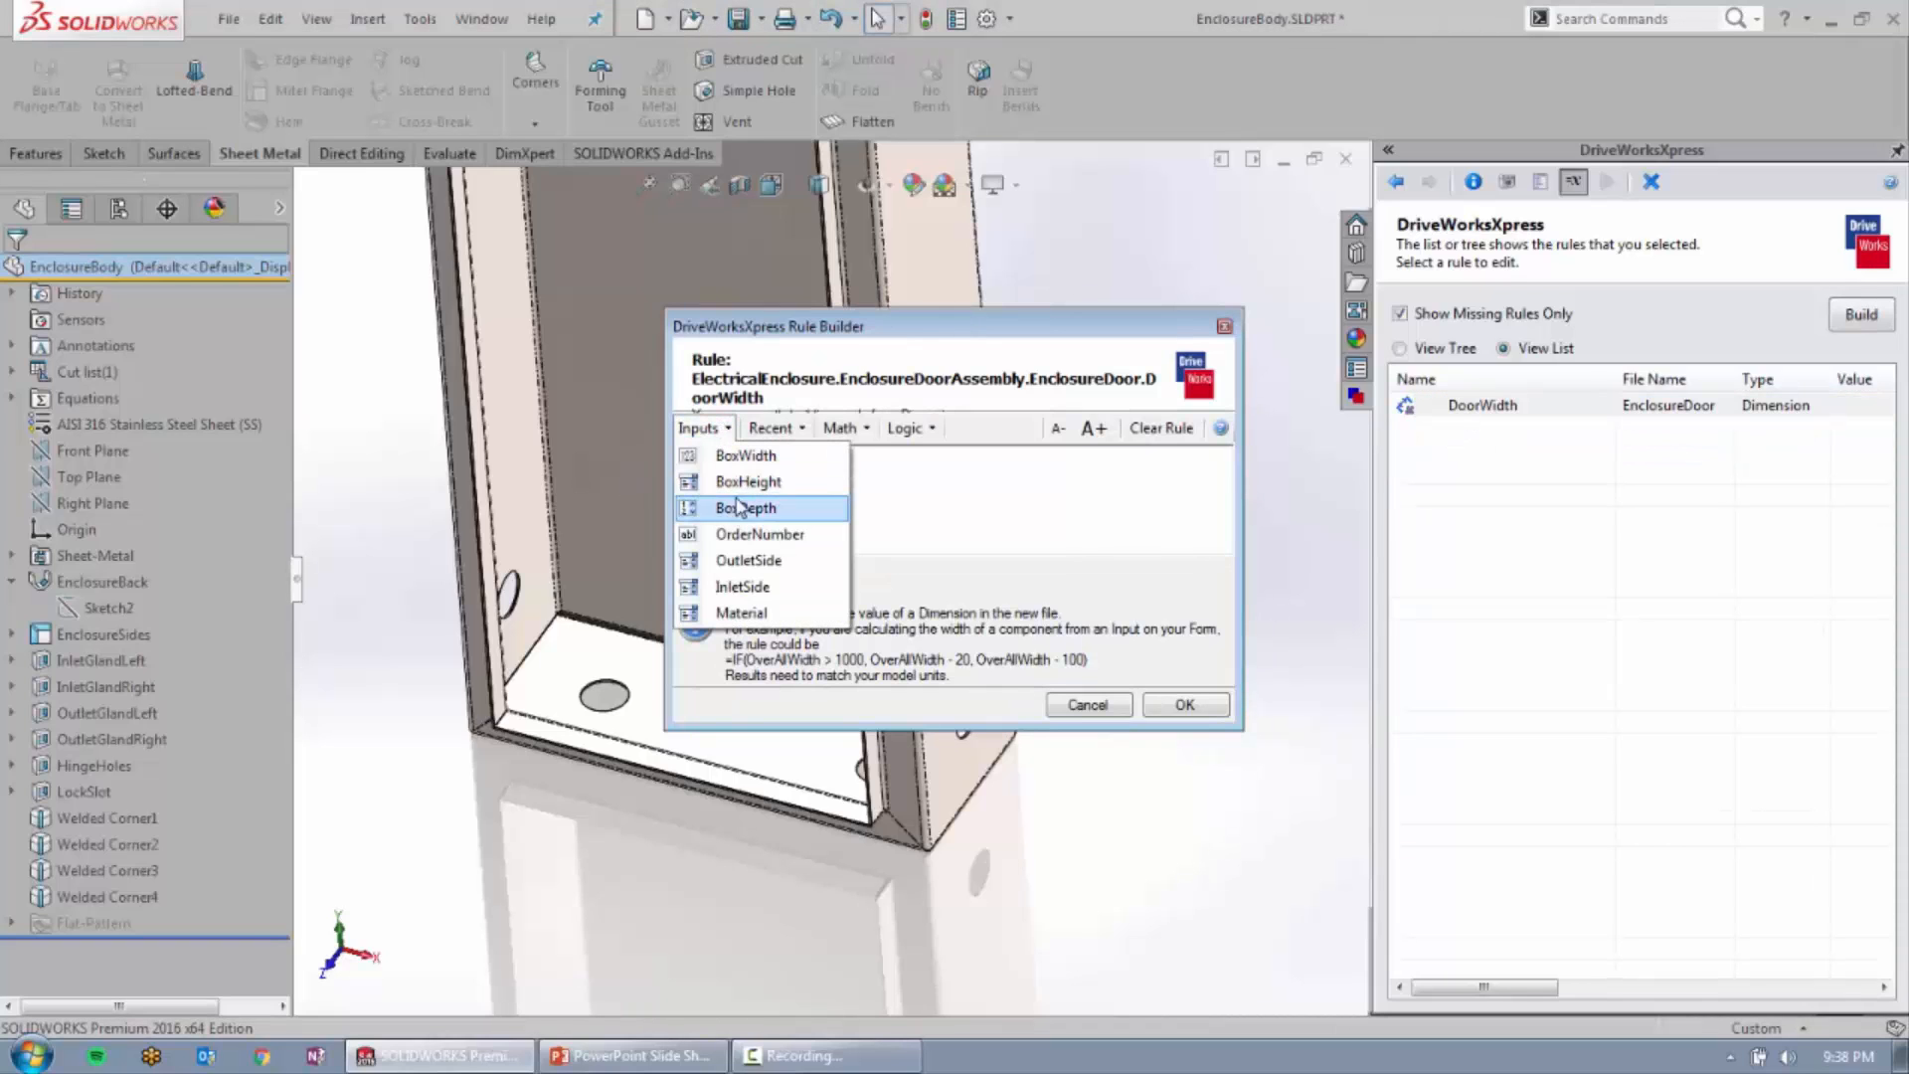
left_click(741, 455)
left_click(843, 427)
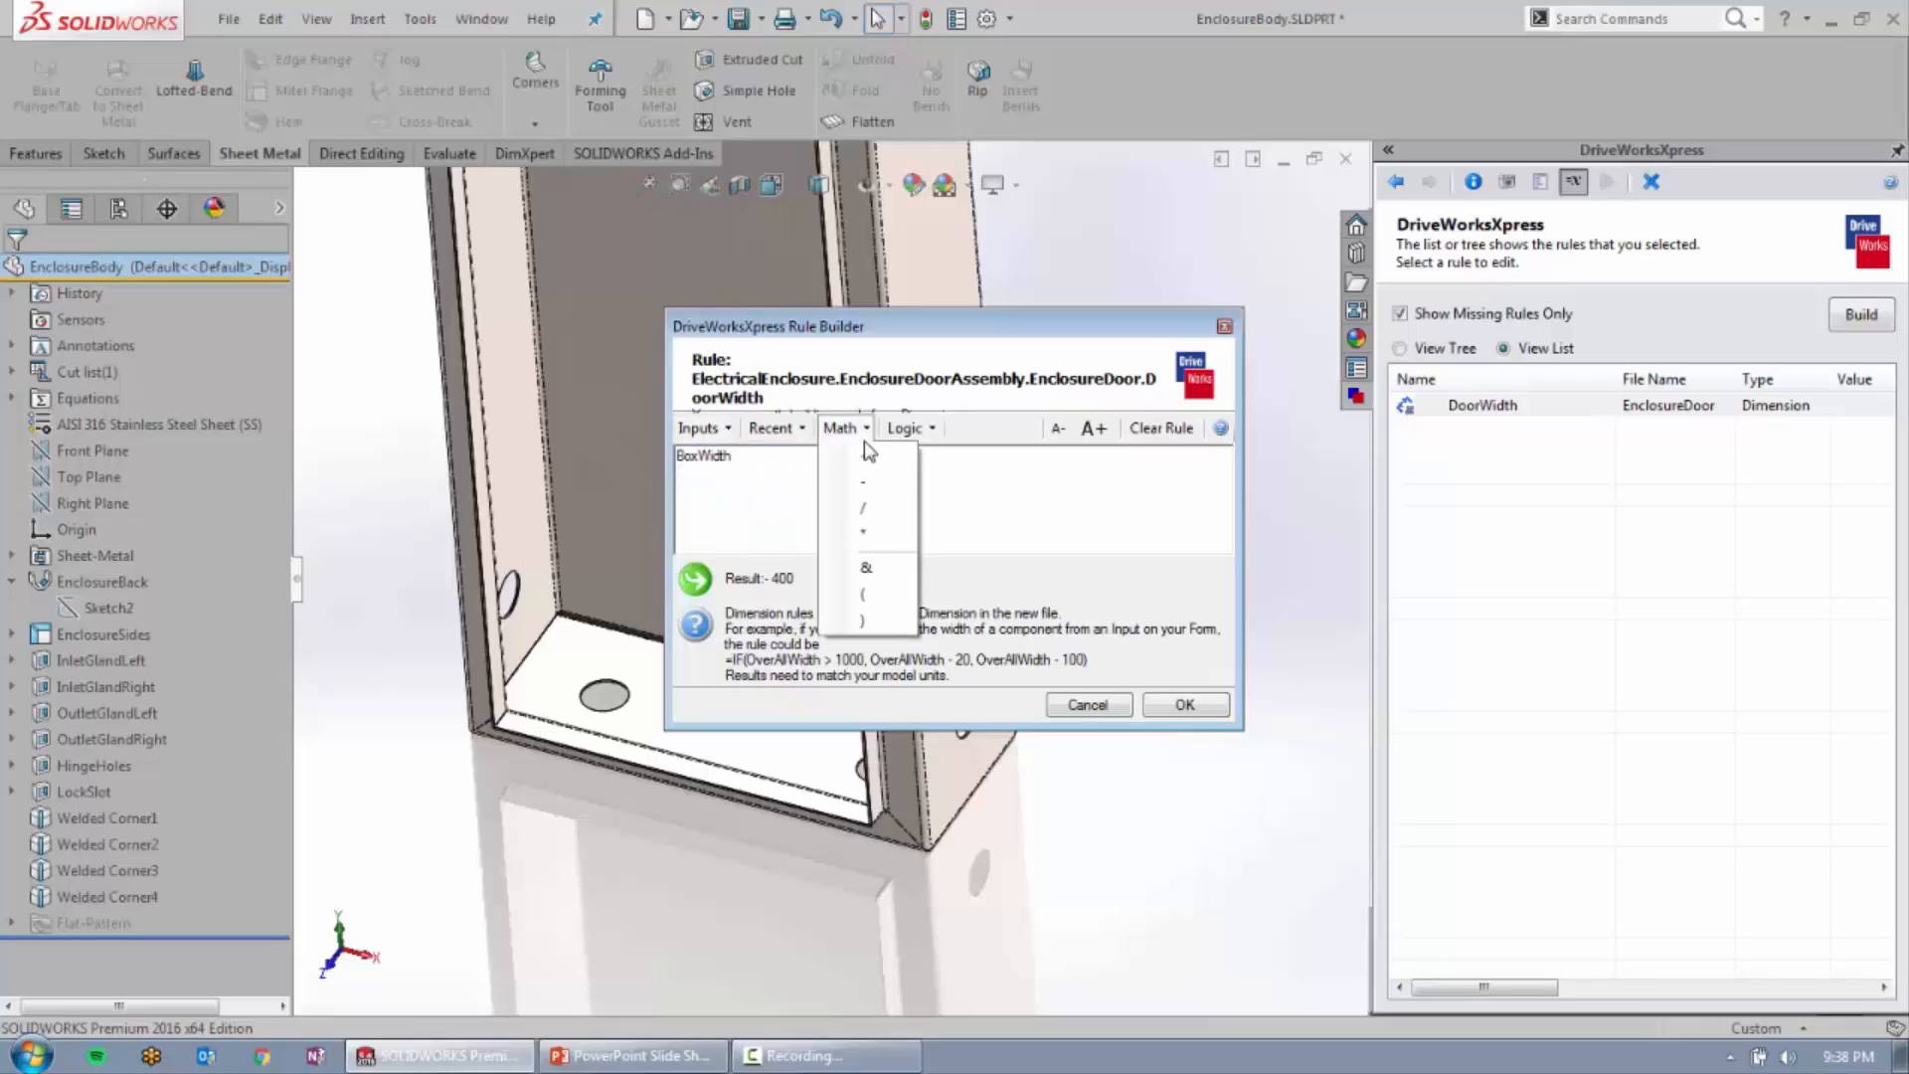
left_click(867, 482)
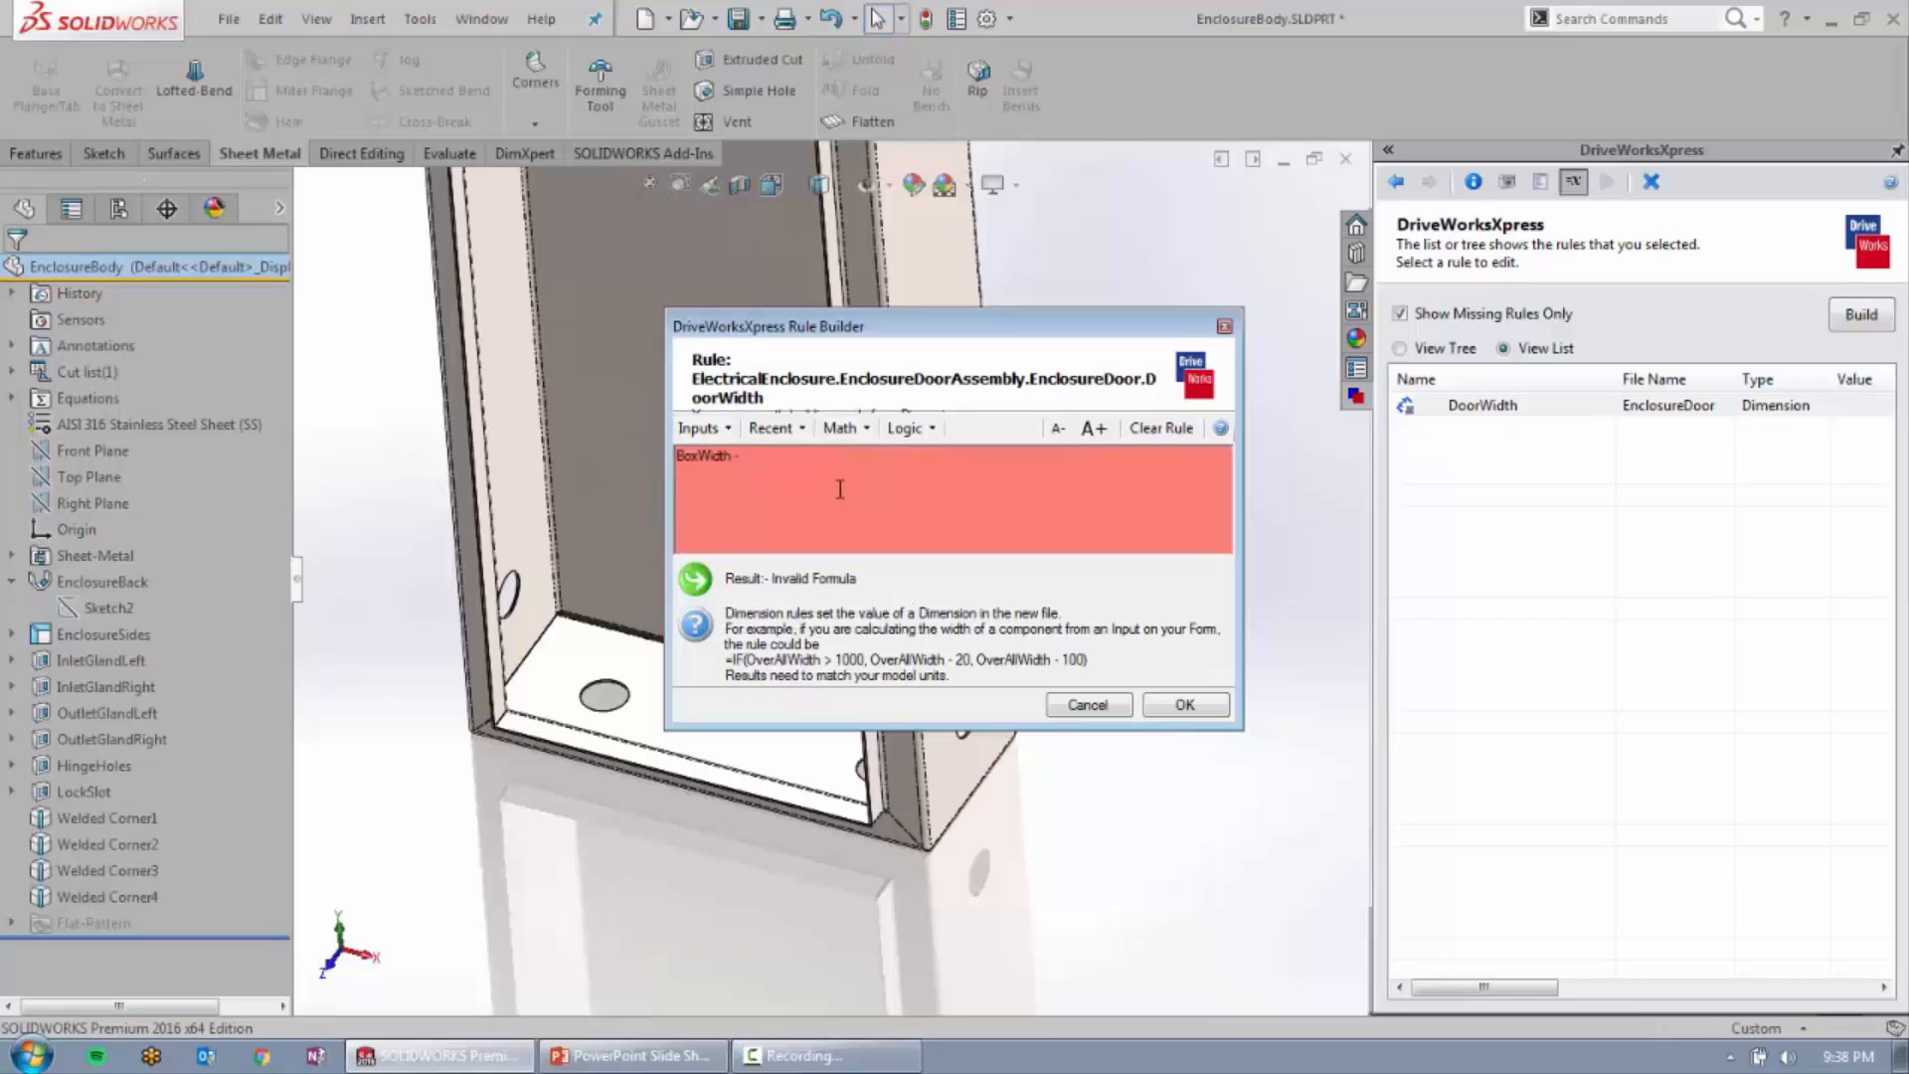
type("15")
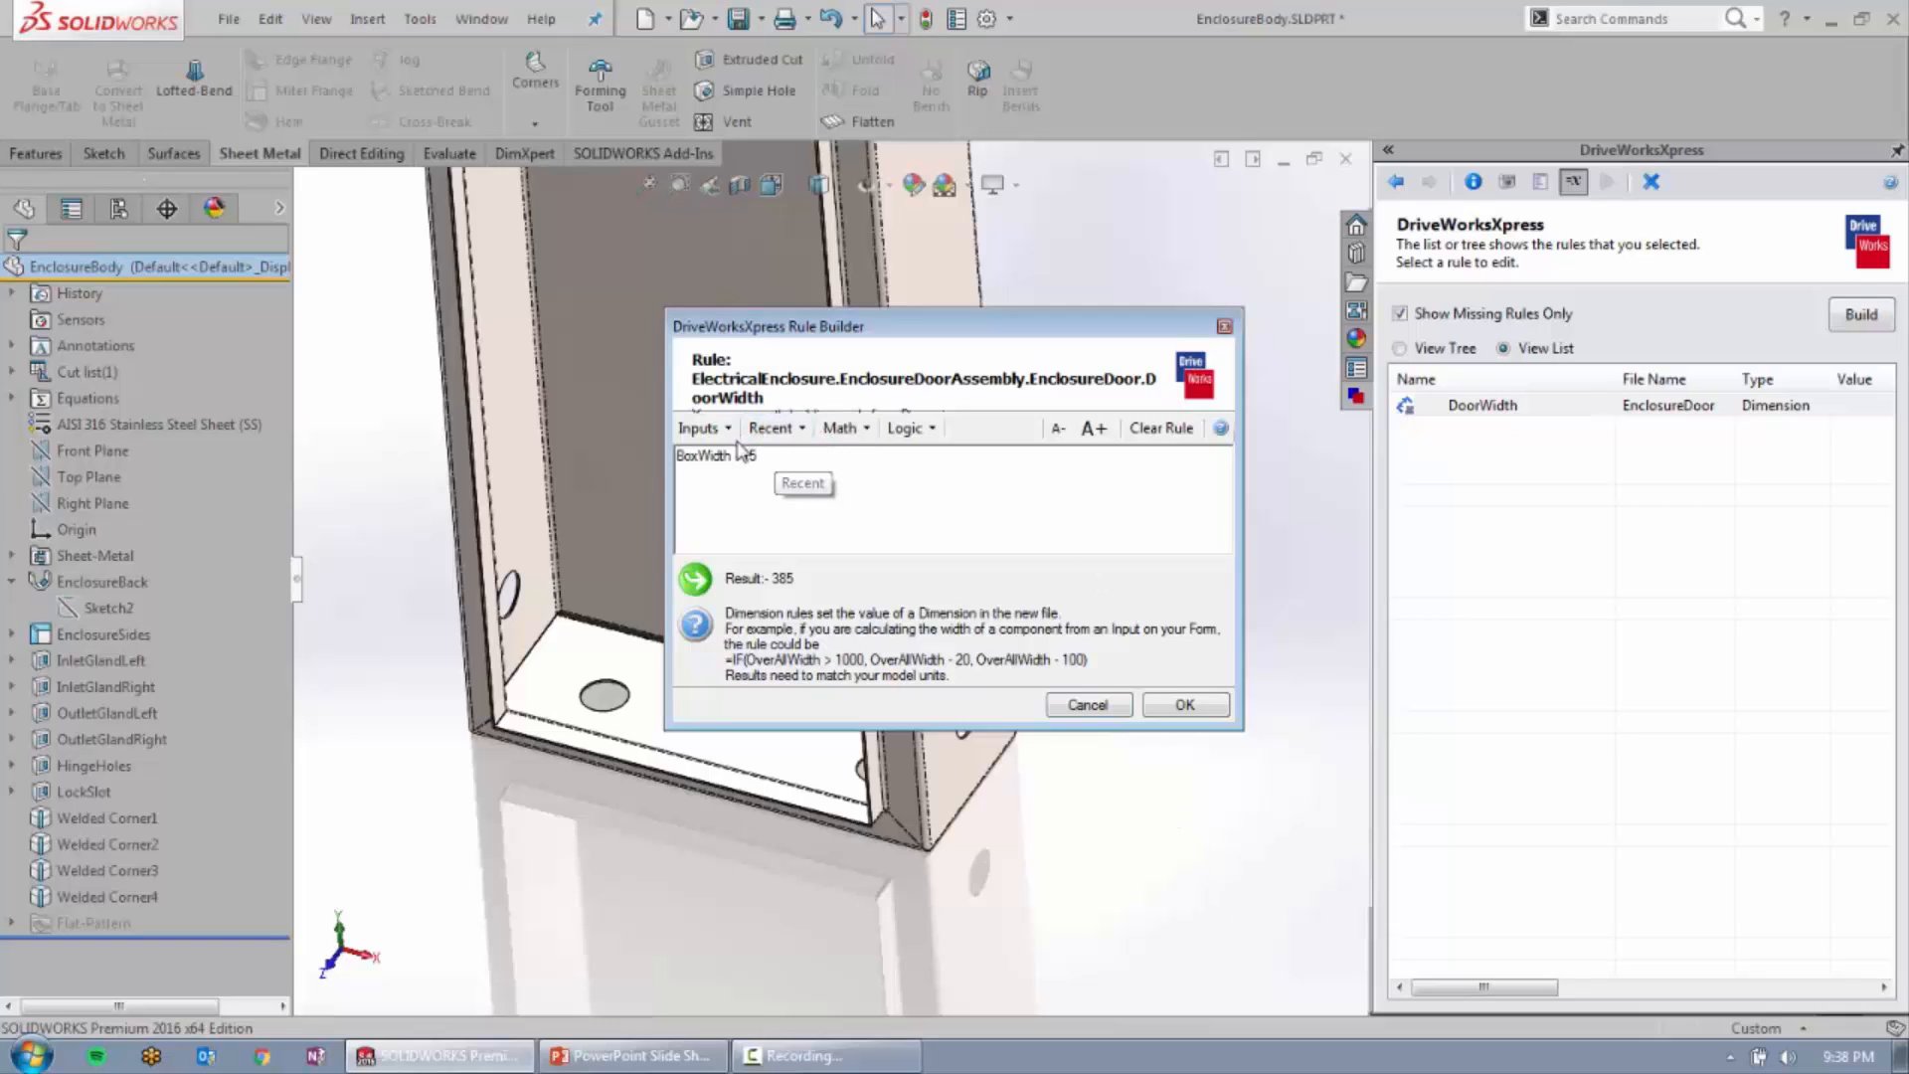
left_click(1203, 705)
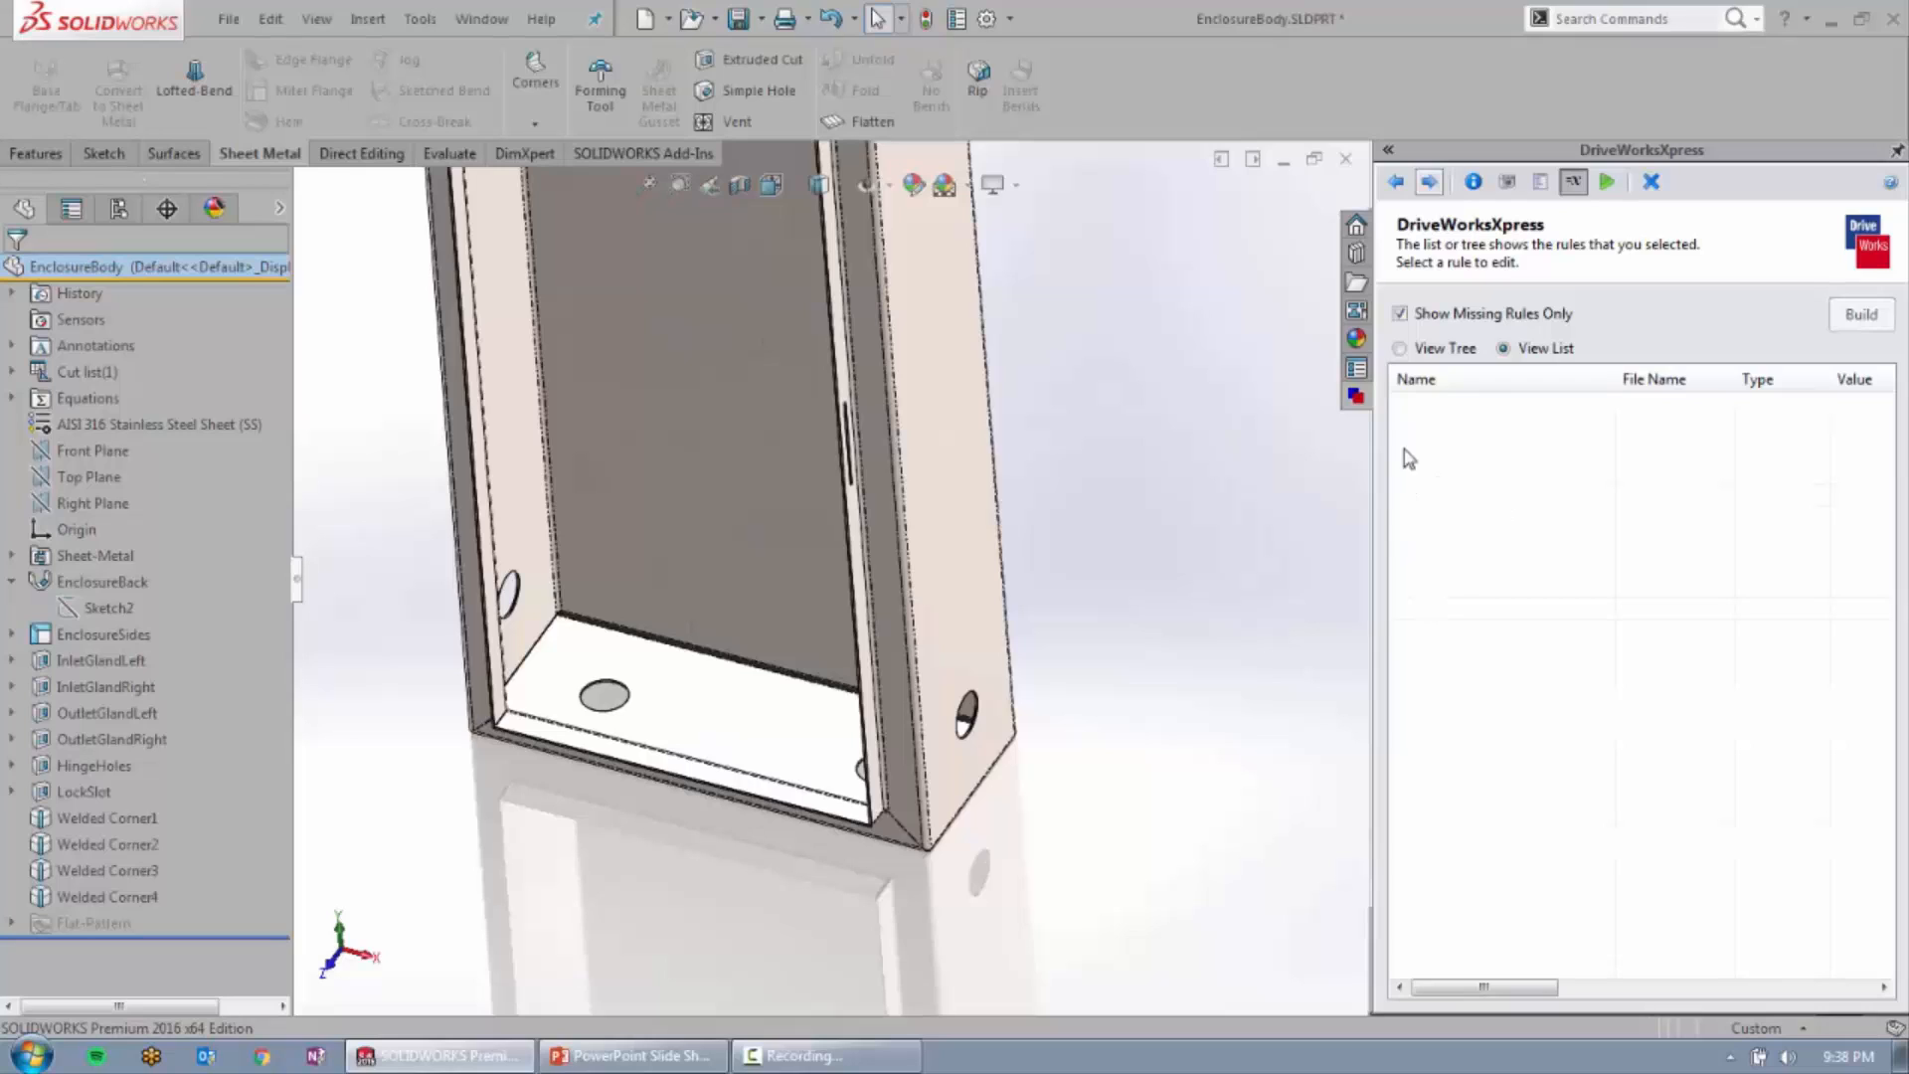
Step: List all rules instead of only the missing ones, and view the Generating Models slide in PowerPoint before returning to SOLIDWORKS
left_click(1428, 316)
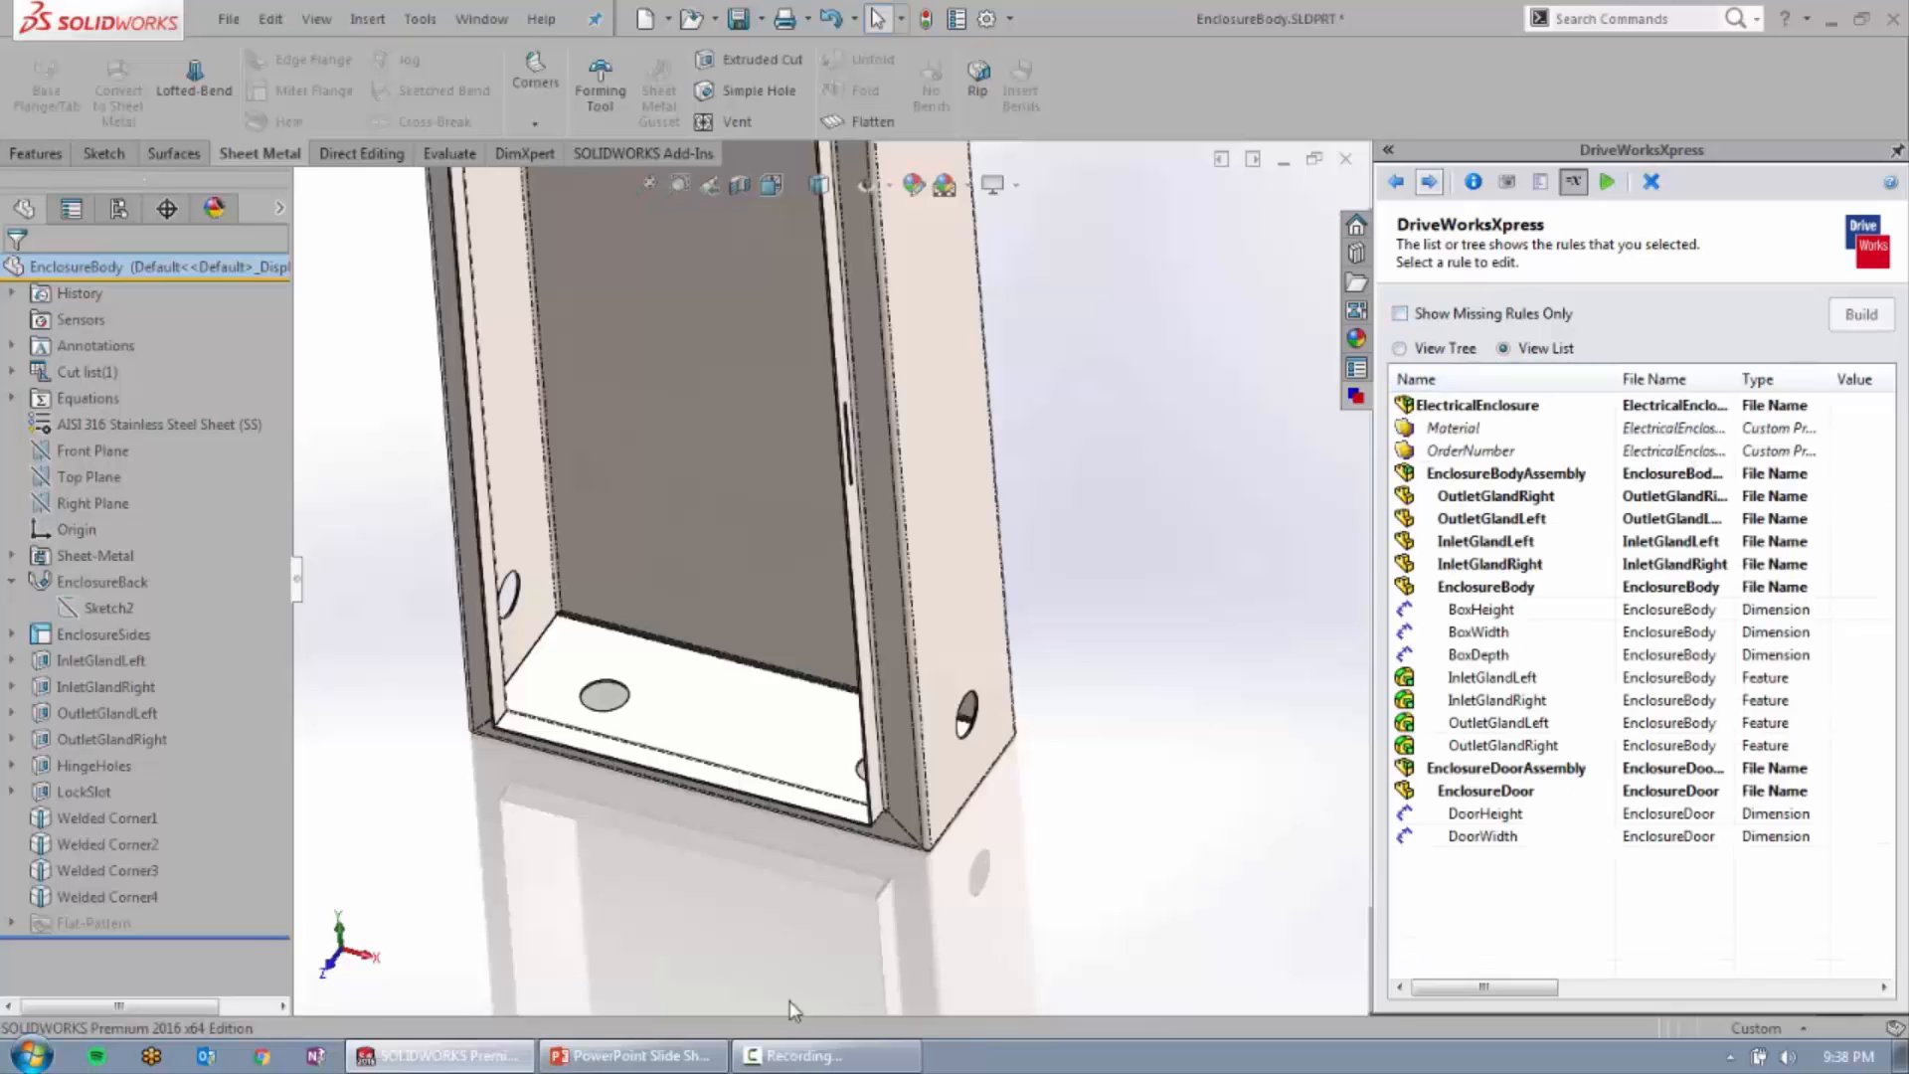
left_click(626, 1055)
left_click(971, 620)
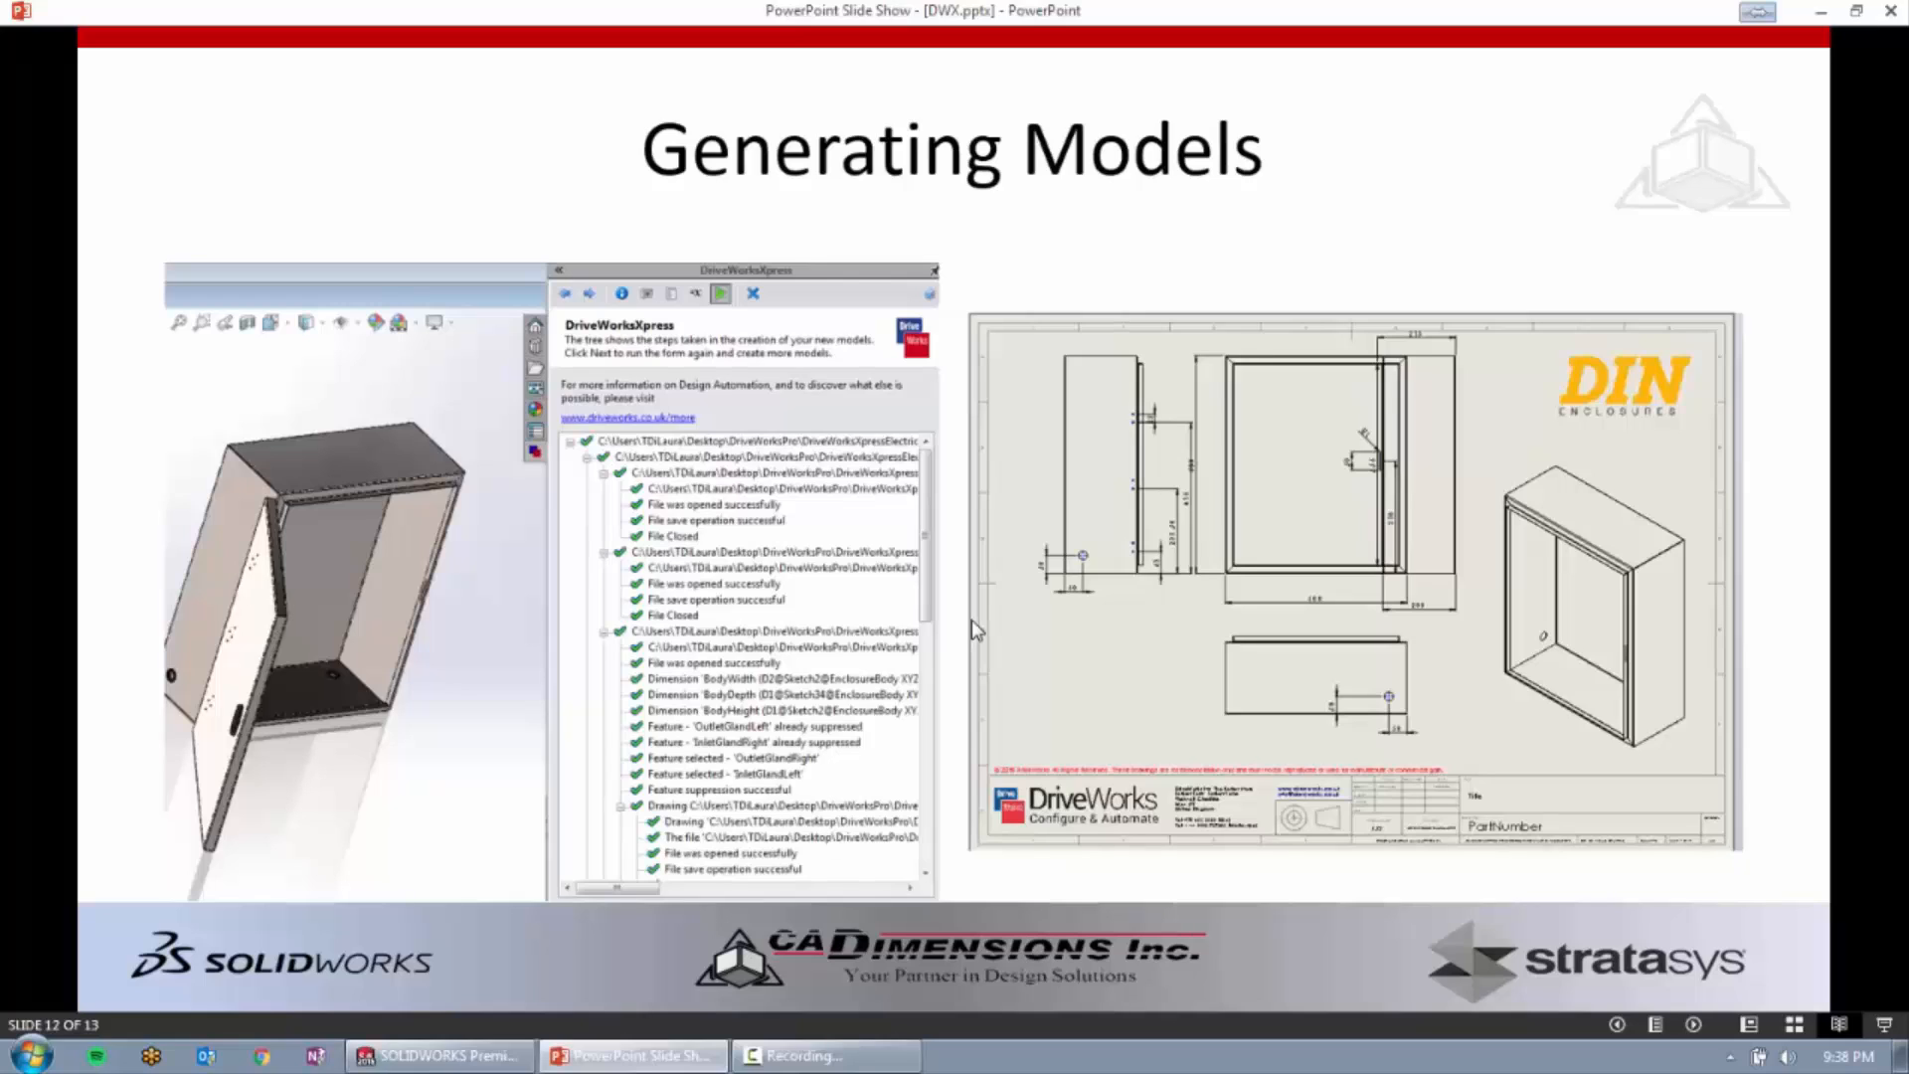
left_click(447, 1055)
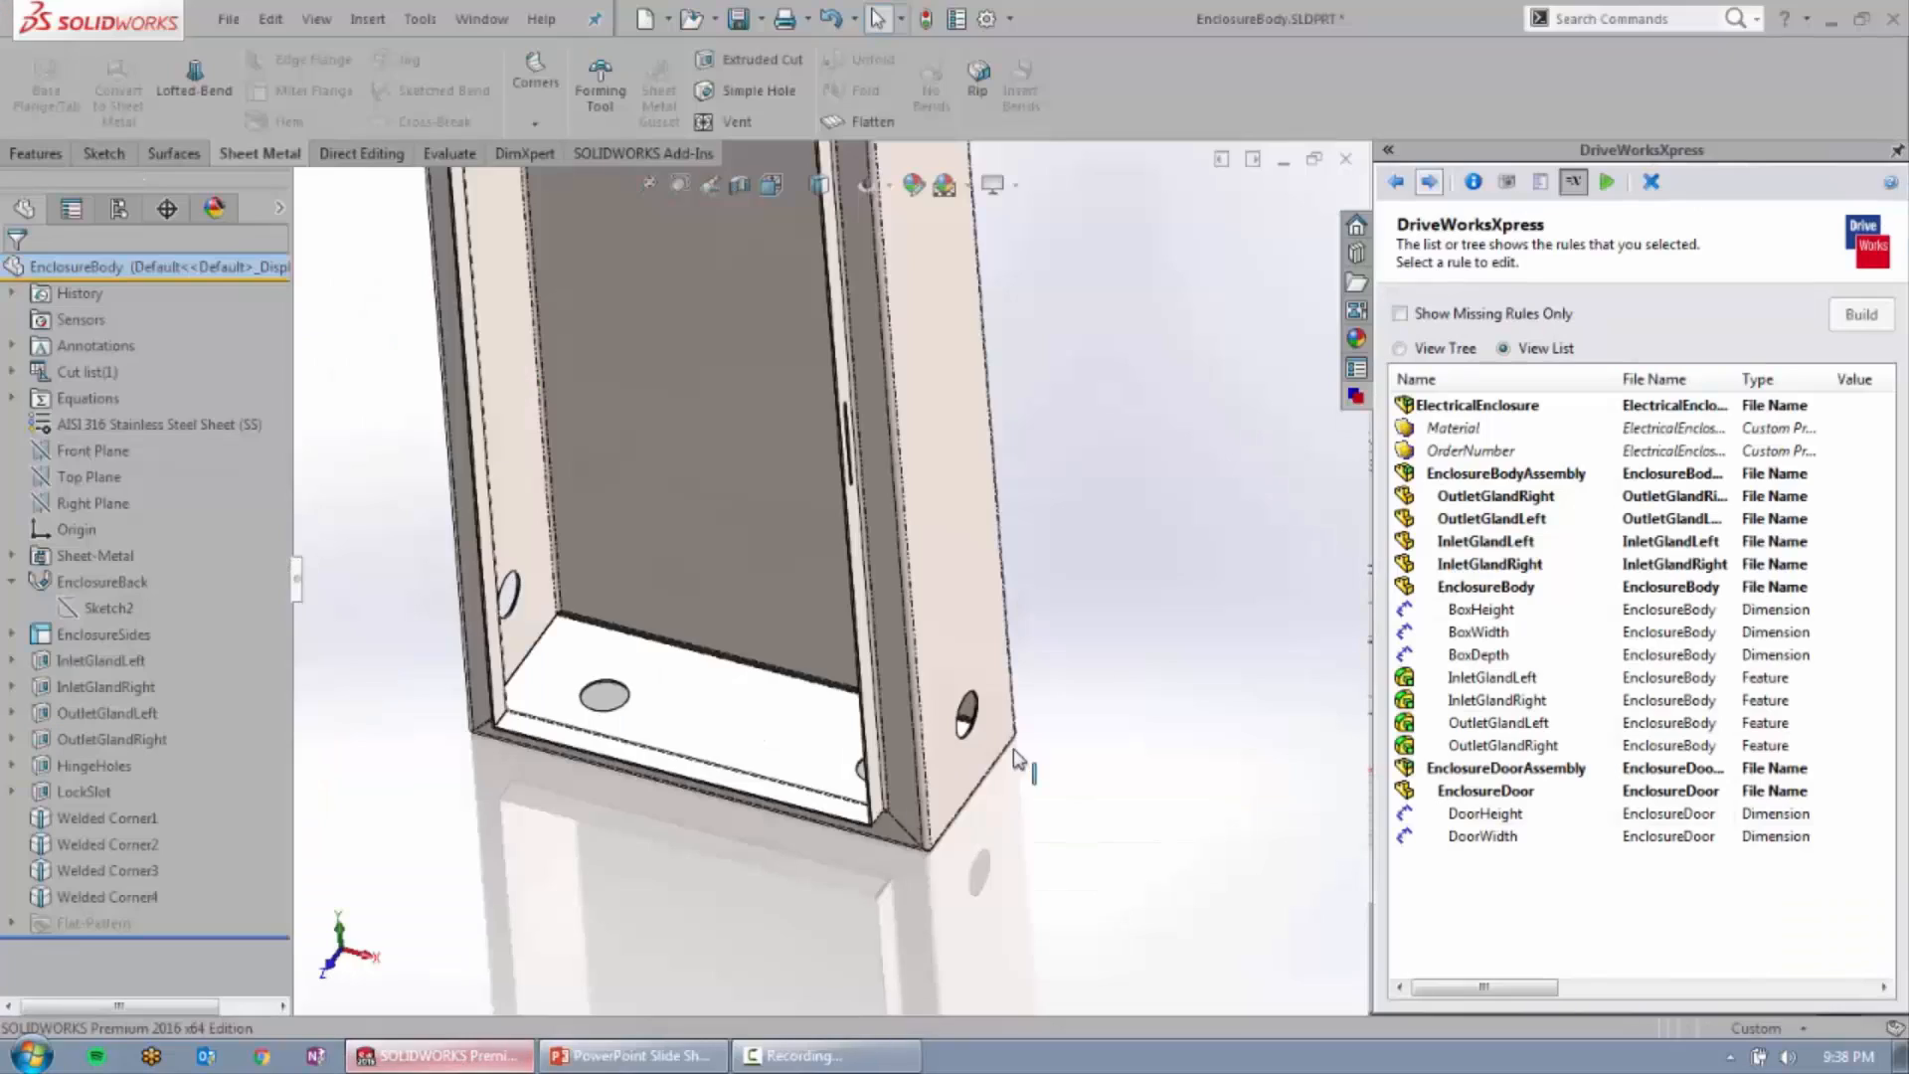
Step: Run the project's input form for a new enclosure version, setting BoxWidth to 450, BoxHeight to 700 and BoxDepth to 150
left_click(1608, 182)
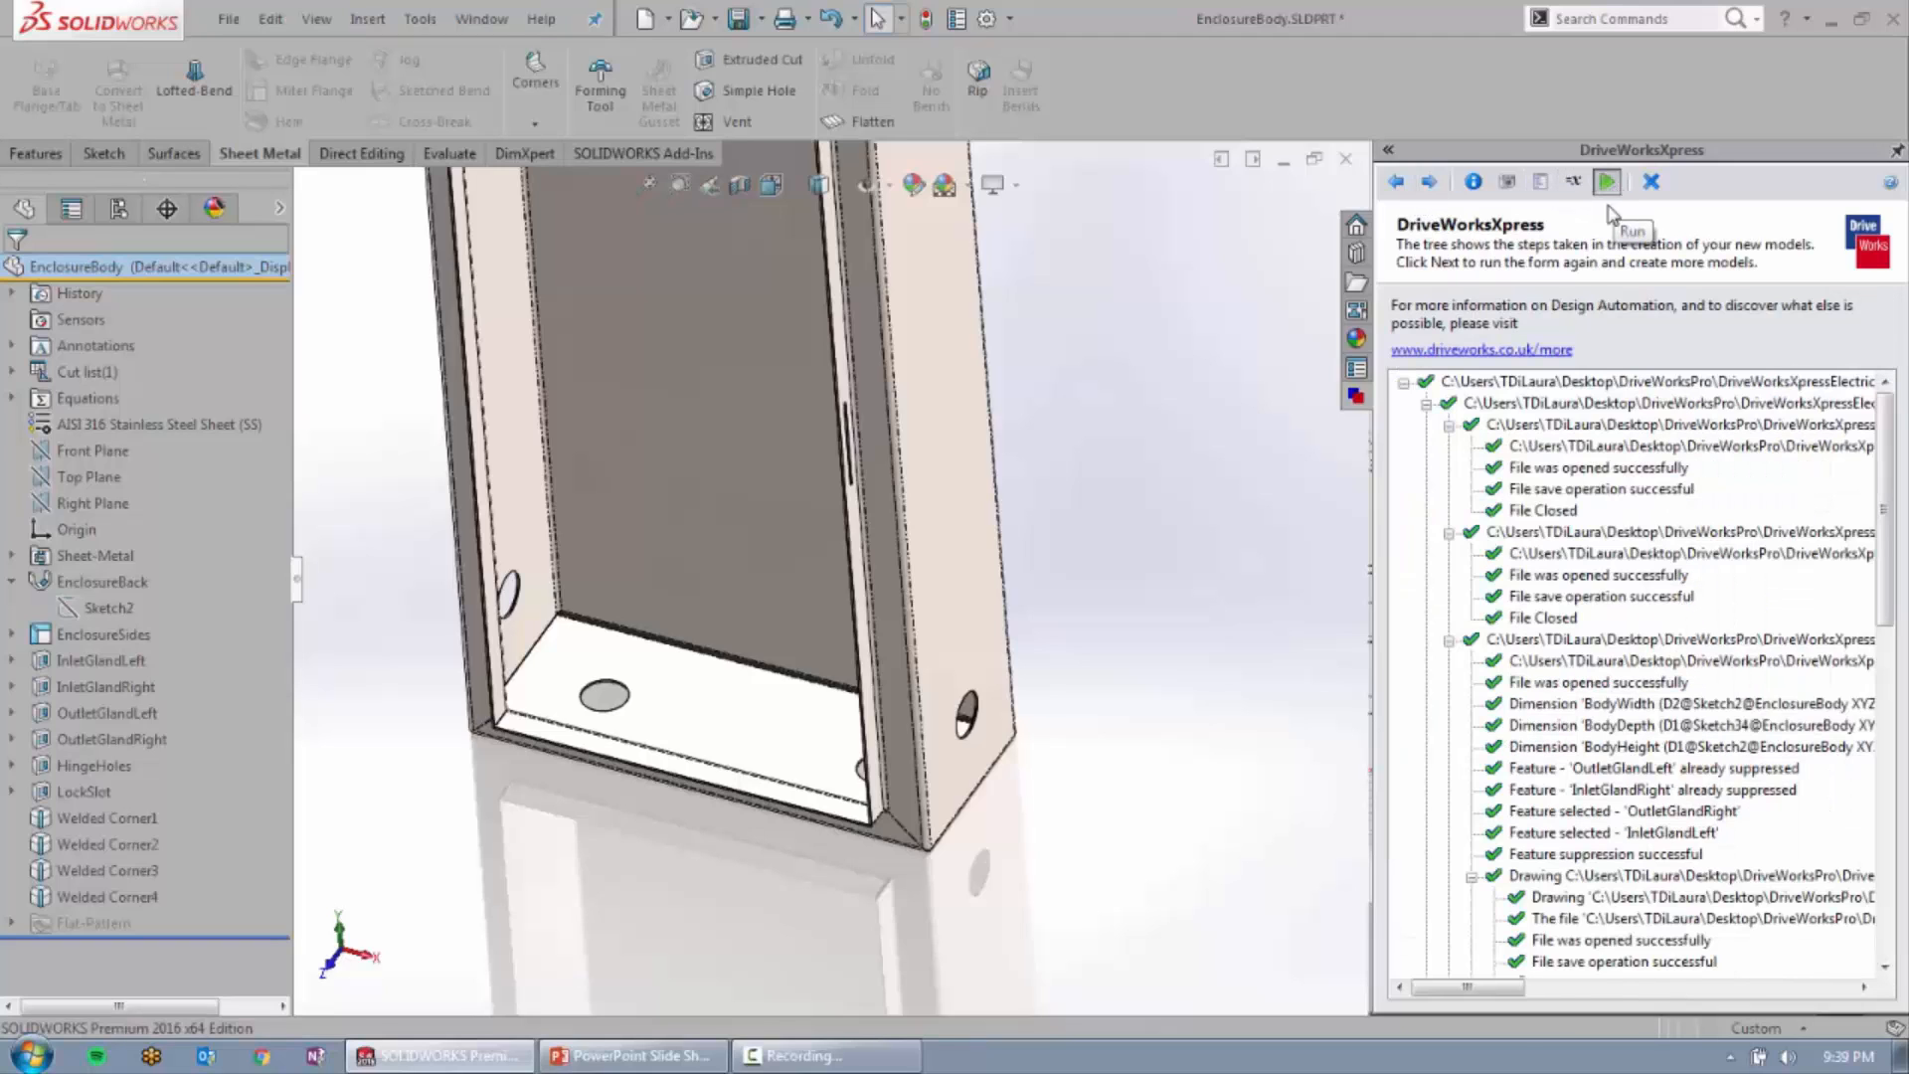
left_click(1430, 183)
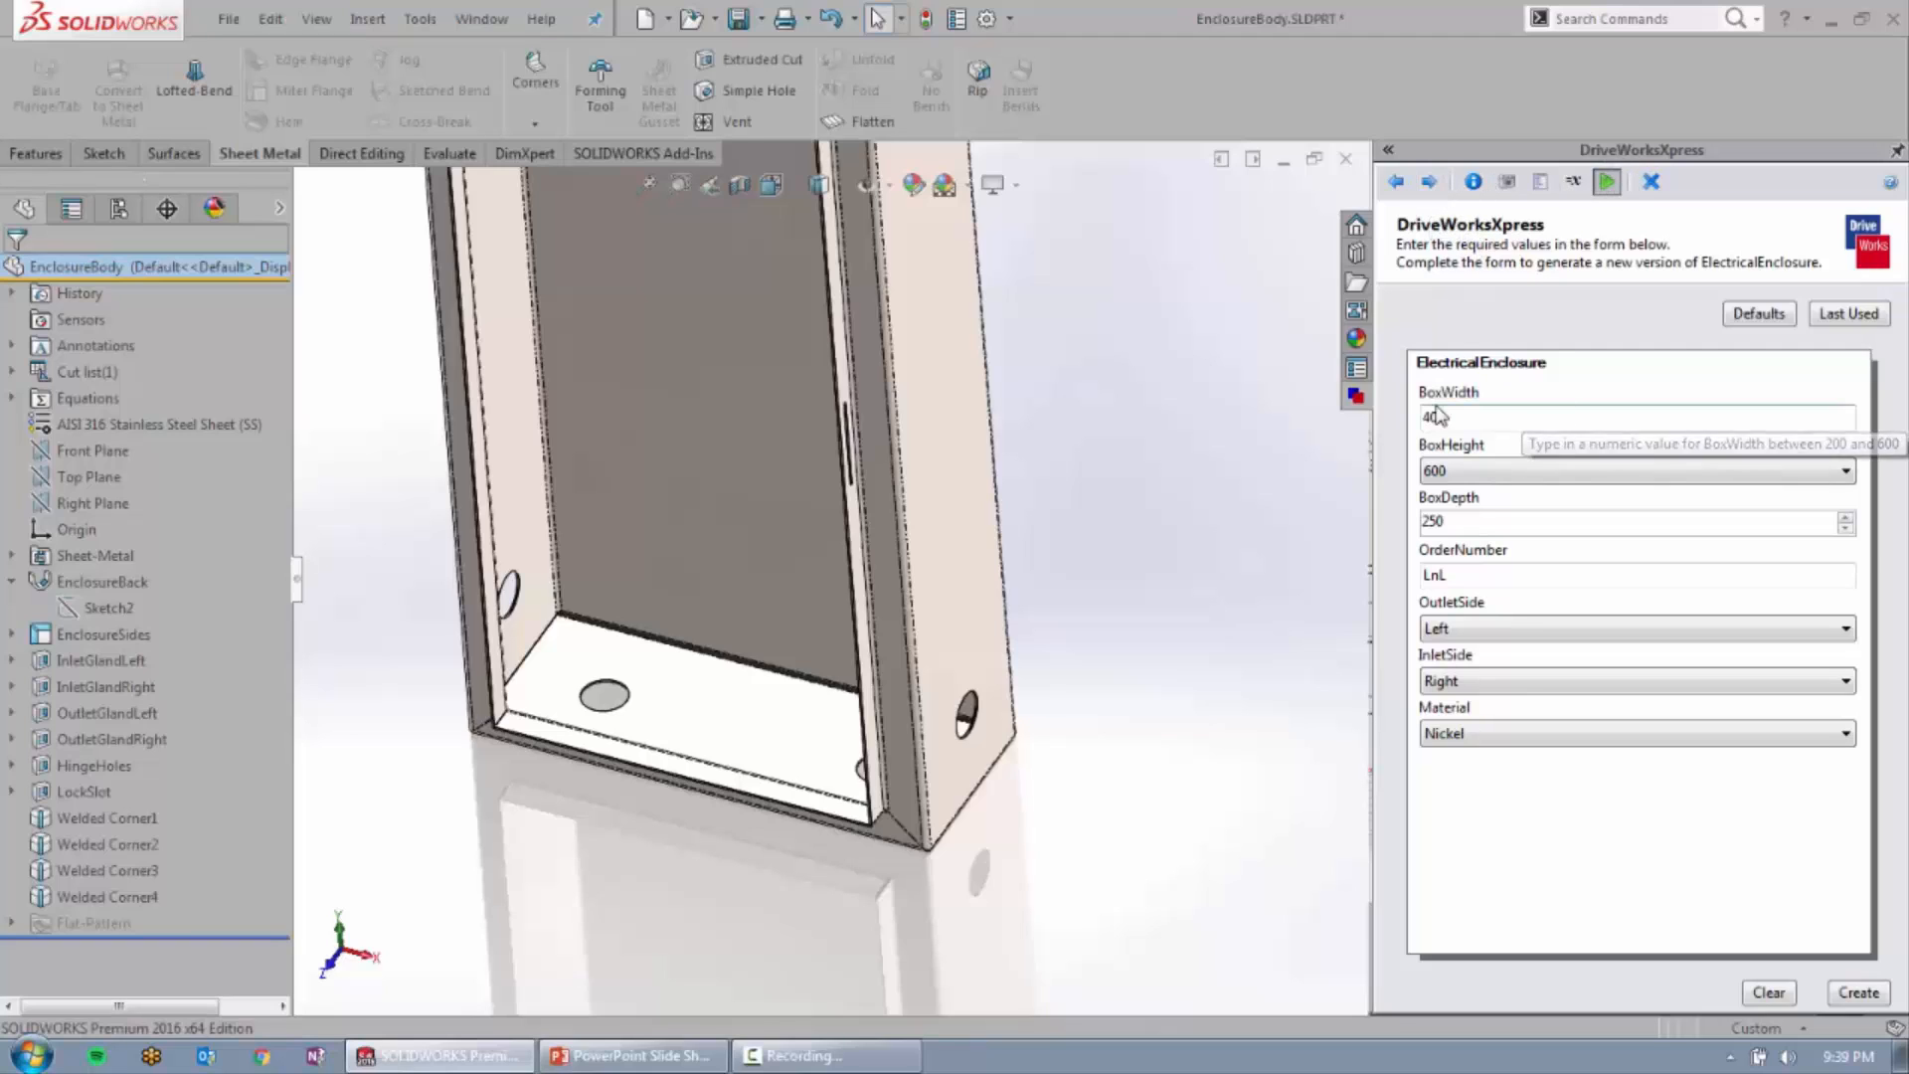
left_click(1471, 417)
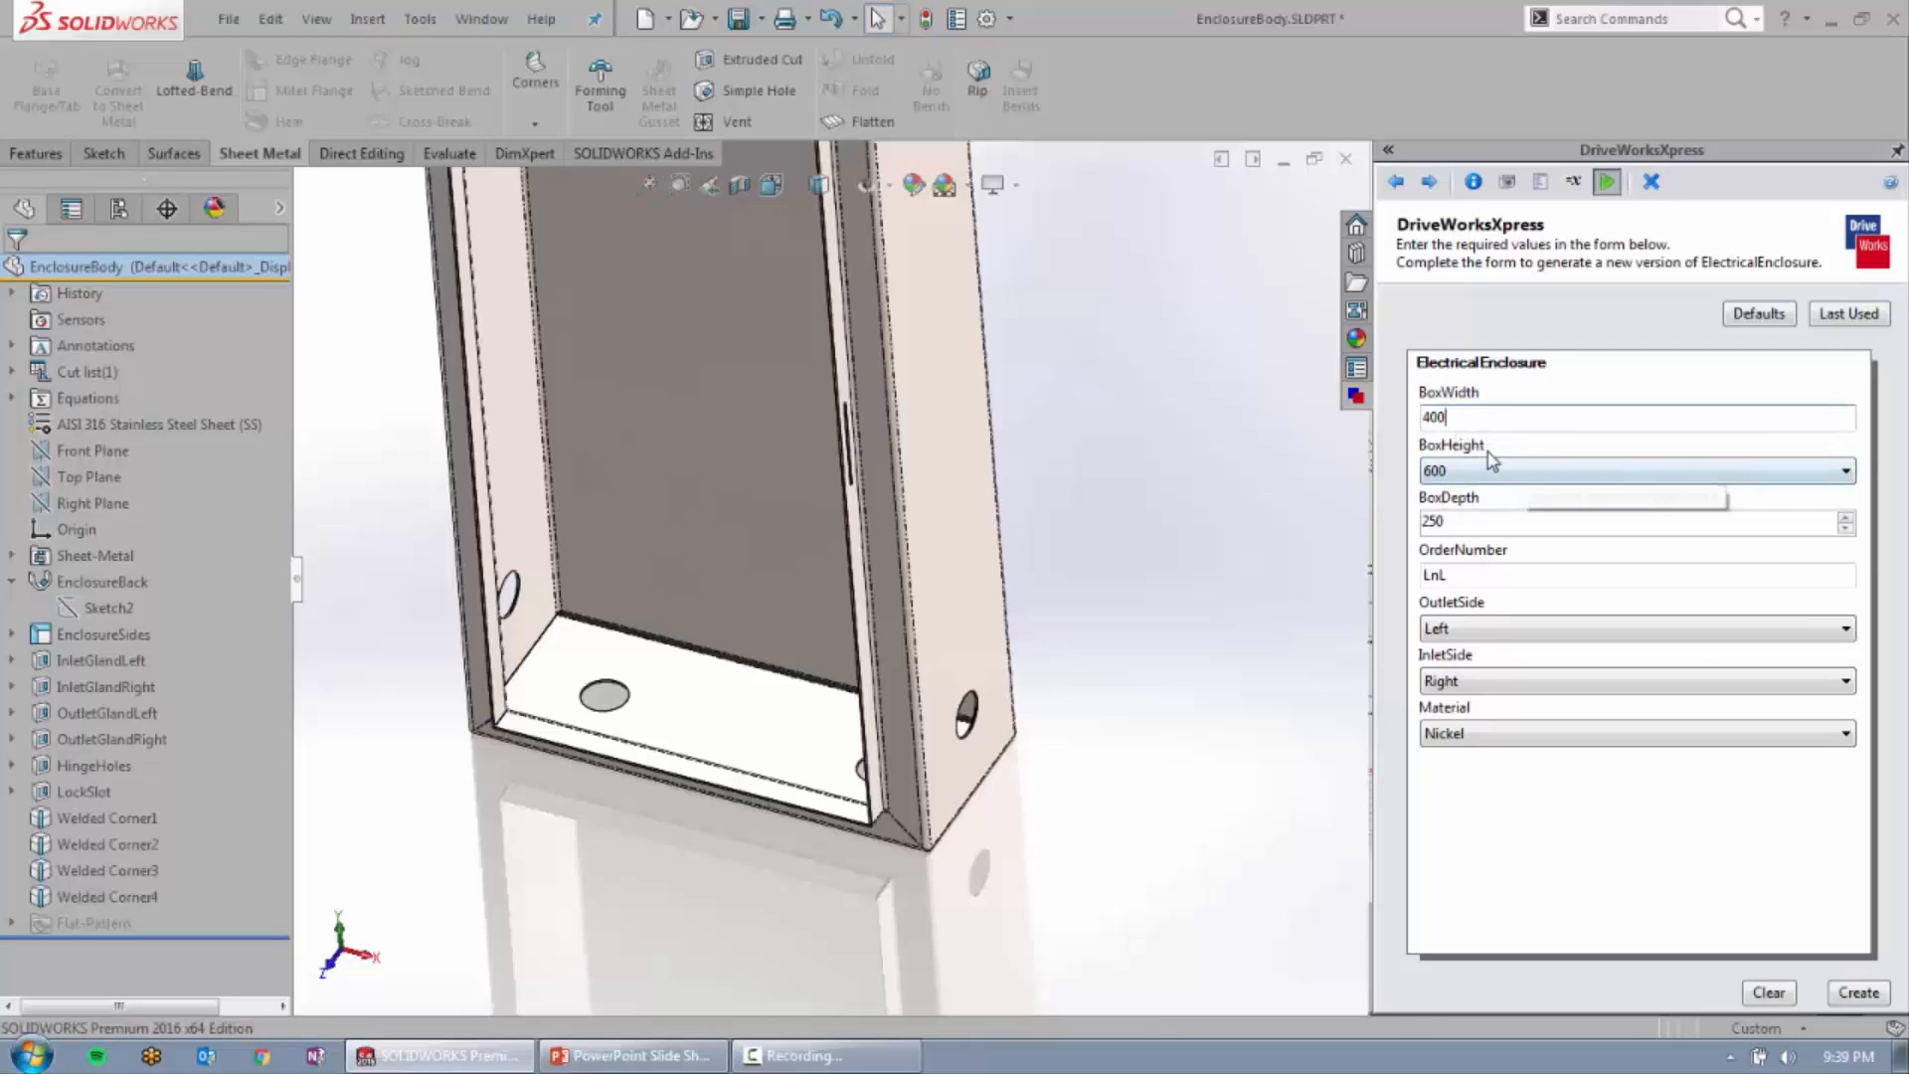
double_click(1447, 415)
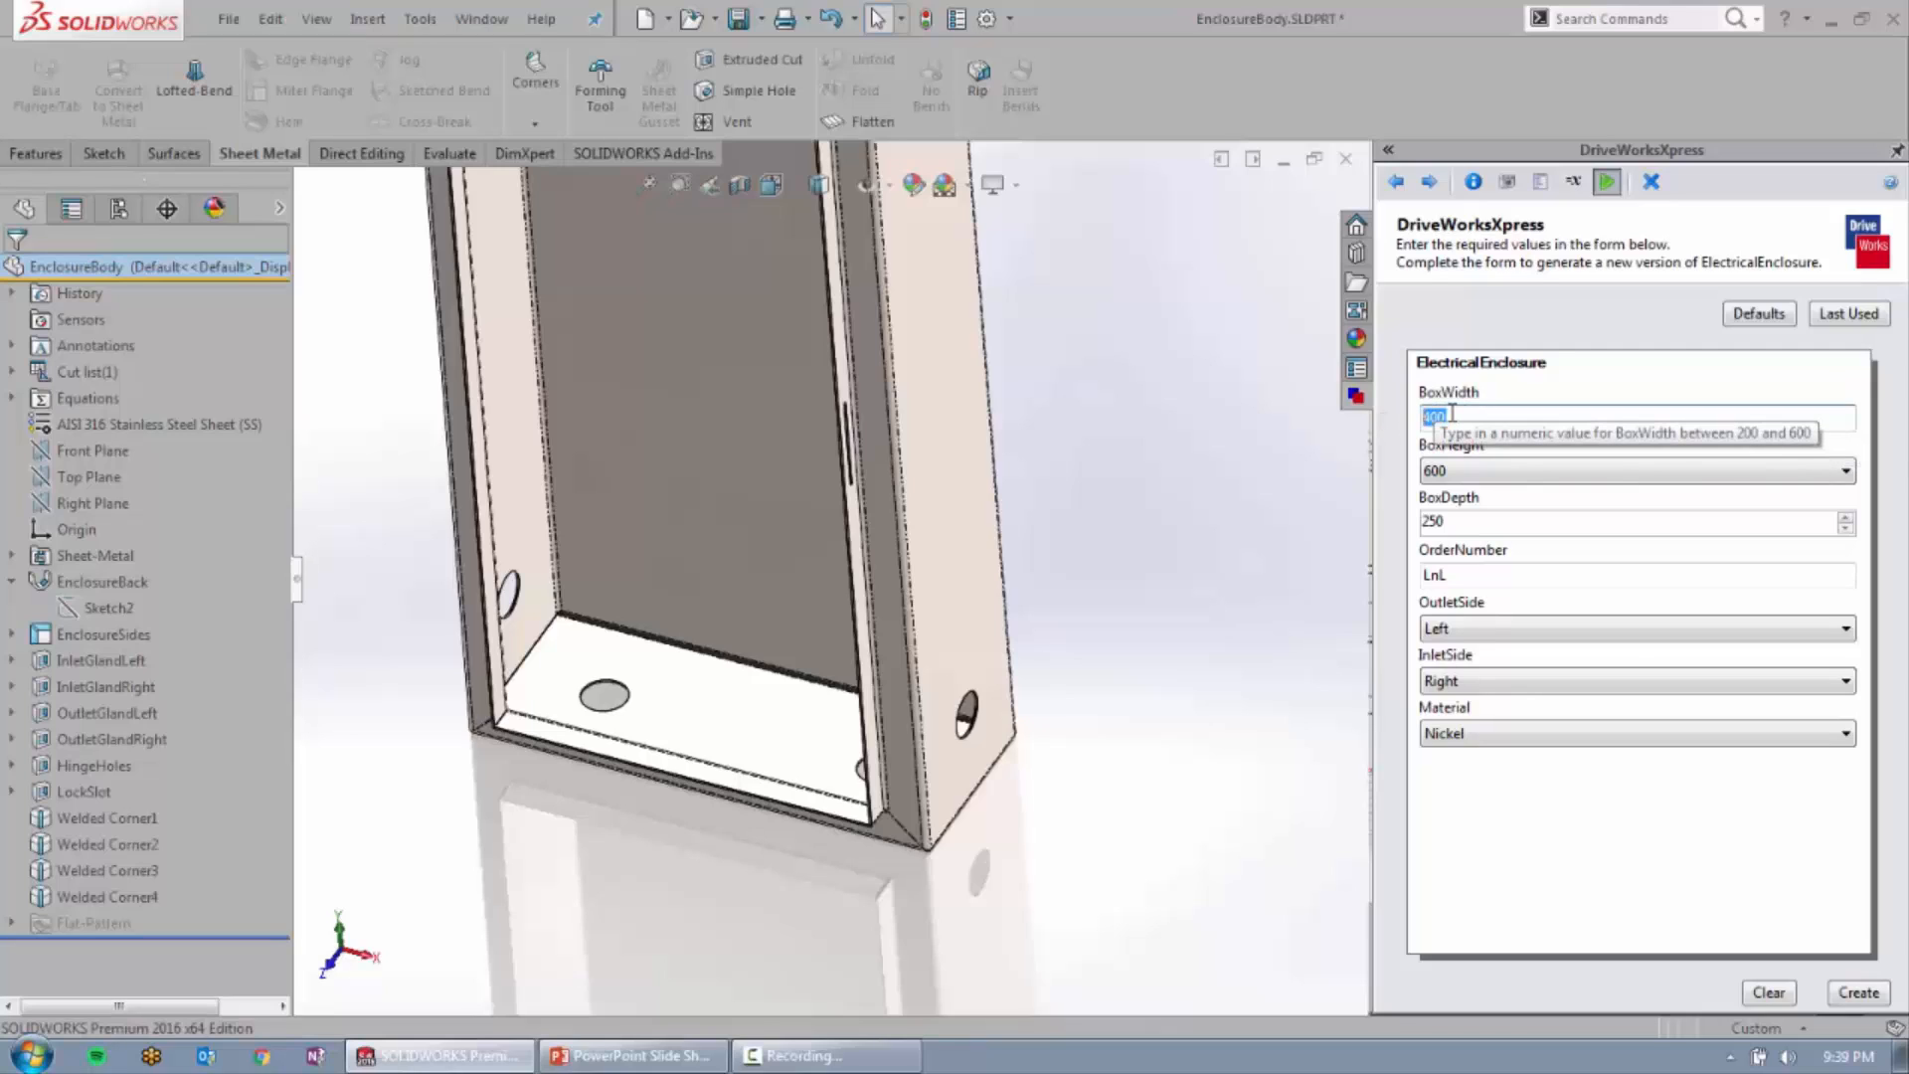
type("450")
left_click(1459, 474)
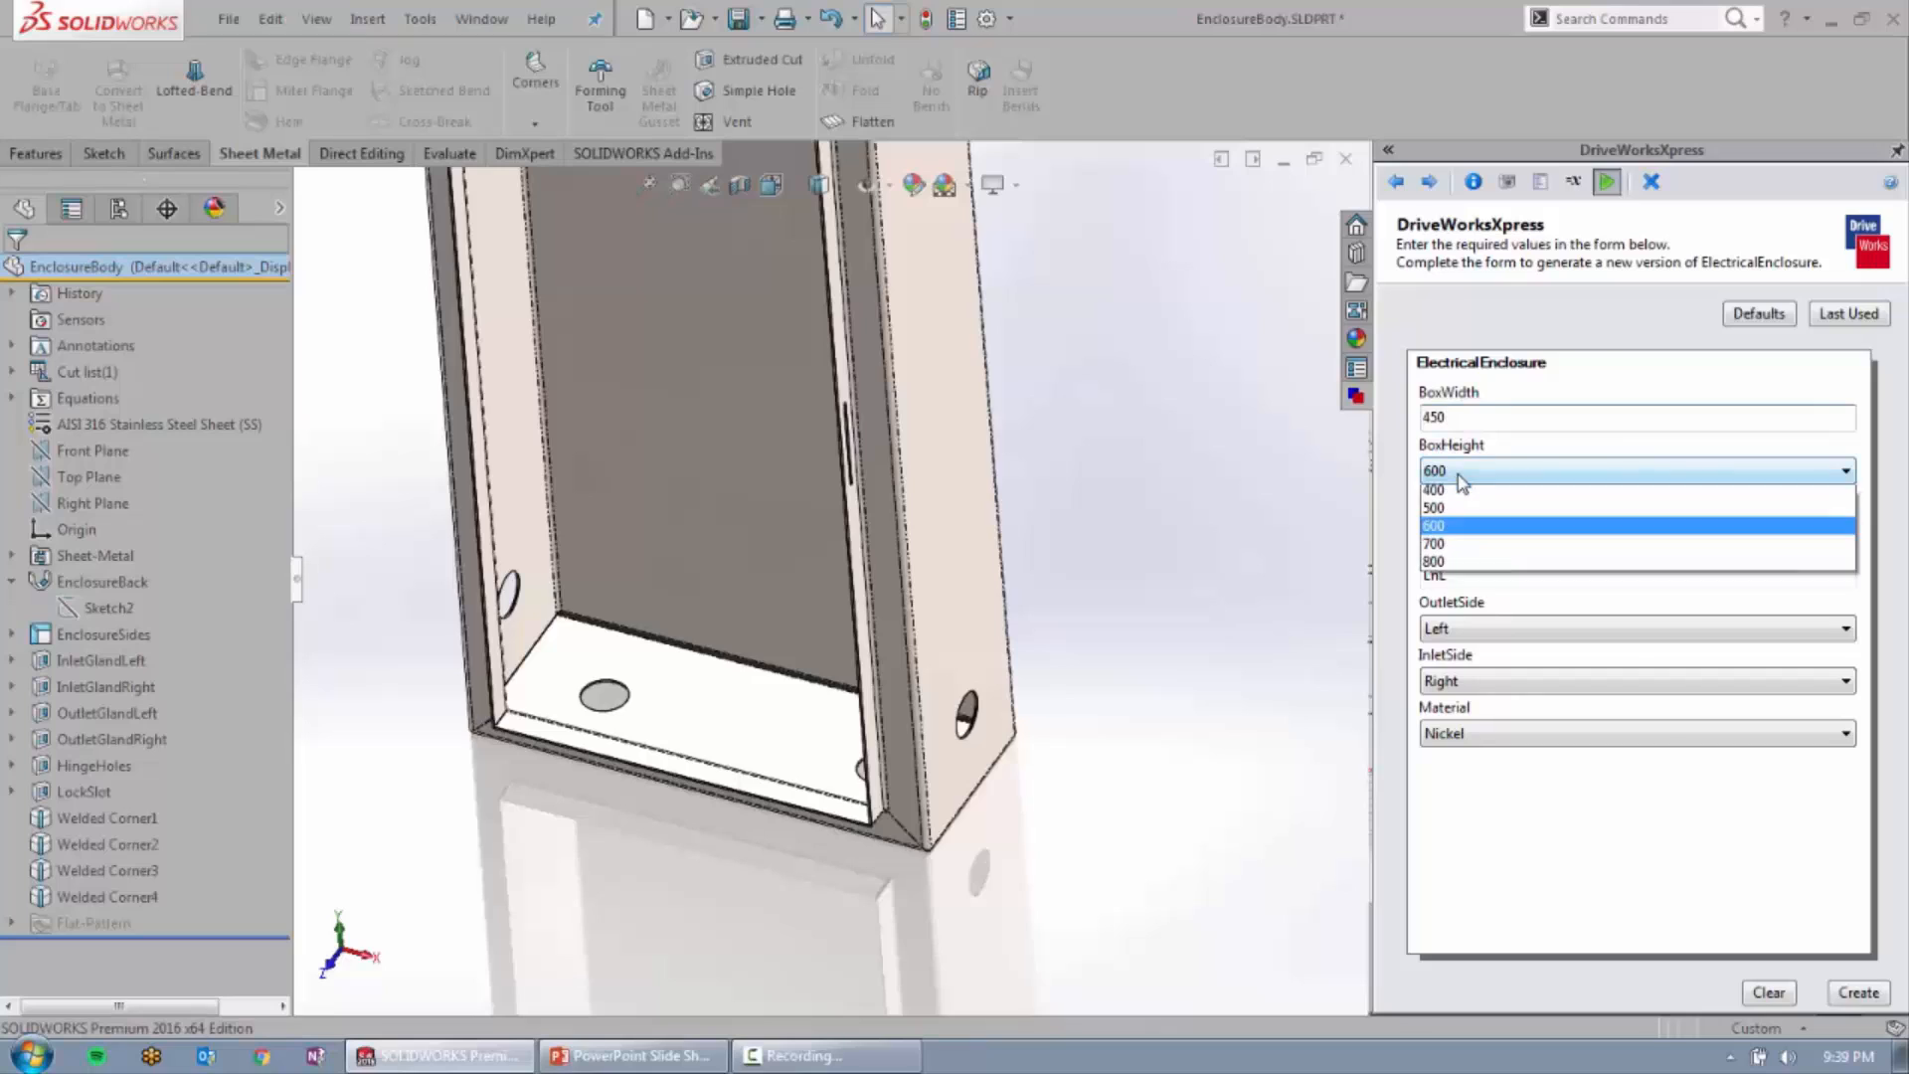
left_click(1444, 550)
left_click(1845, 521)
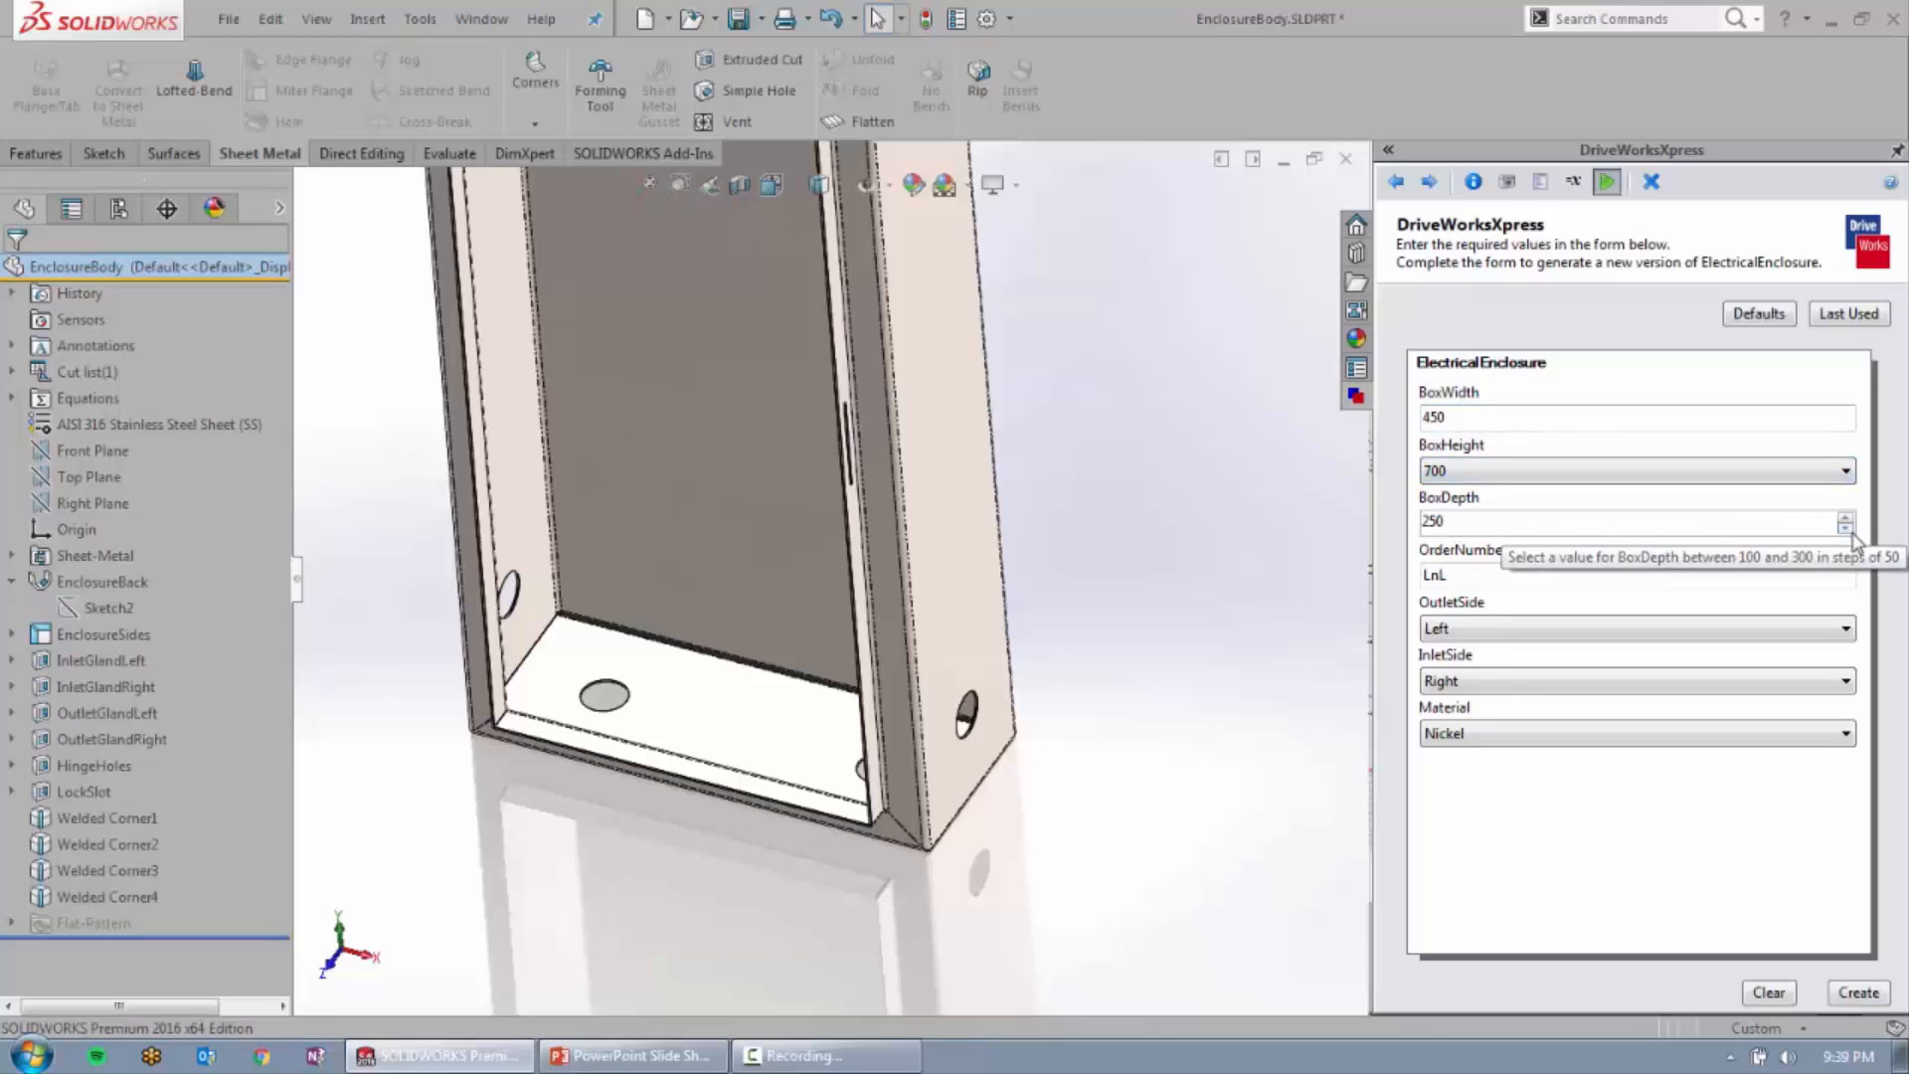
left_click(1845, 527)
left_click(1845, 527)
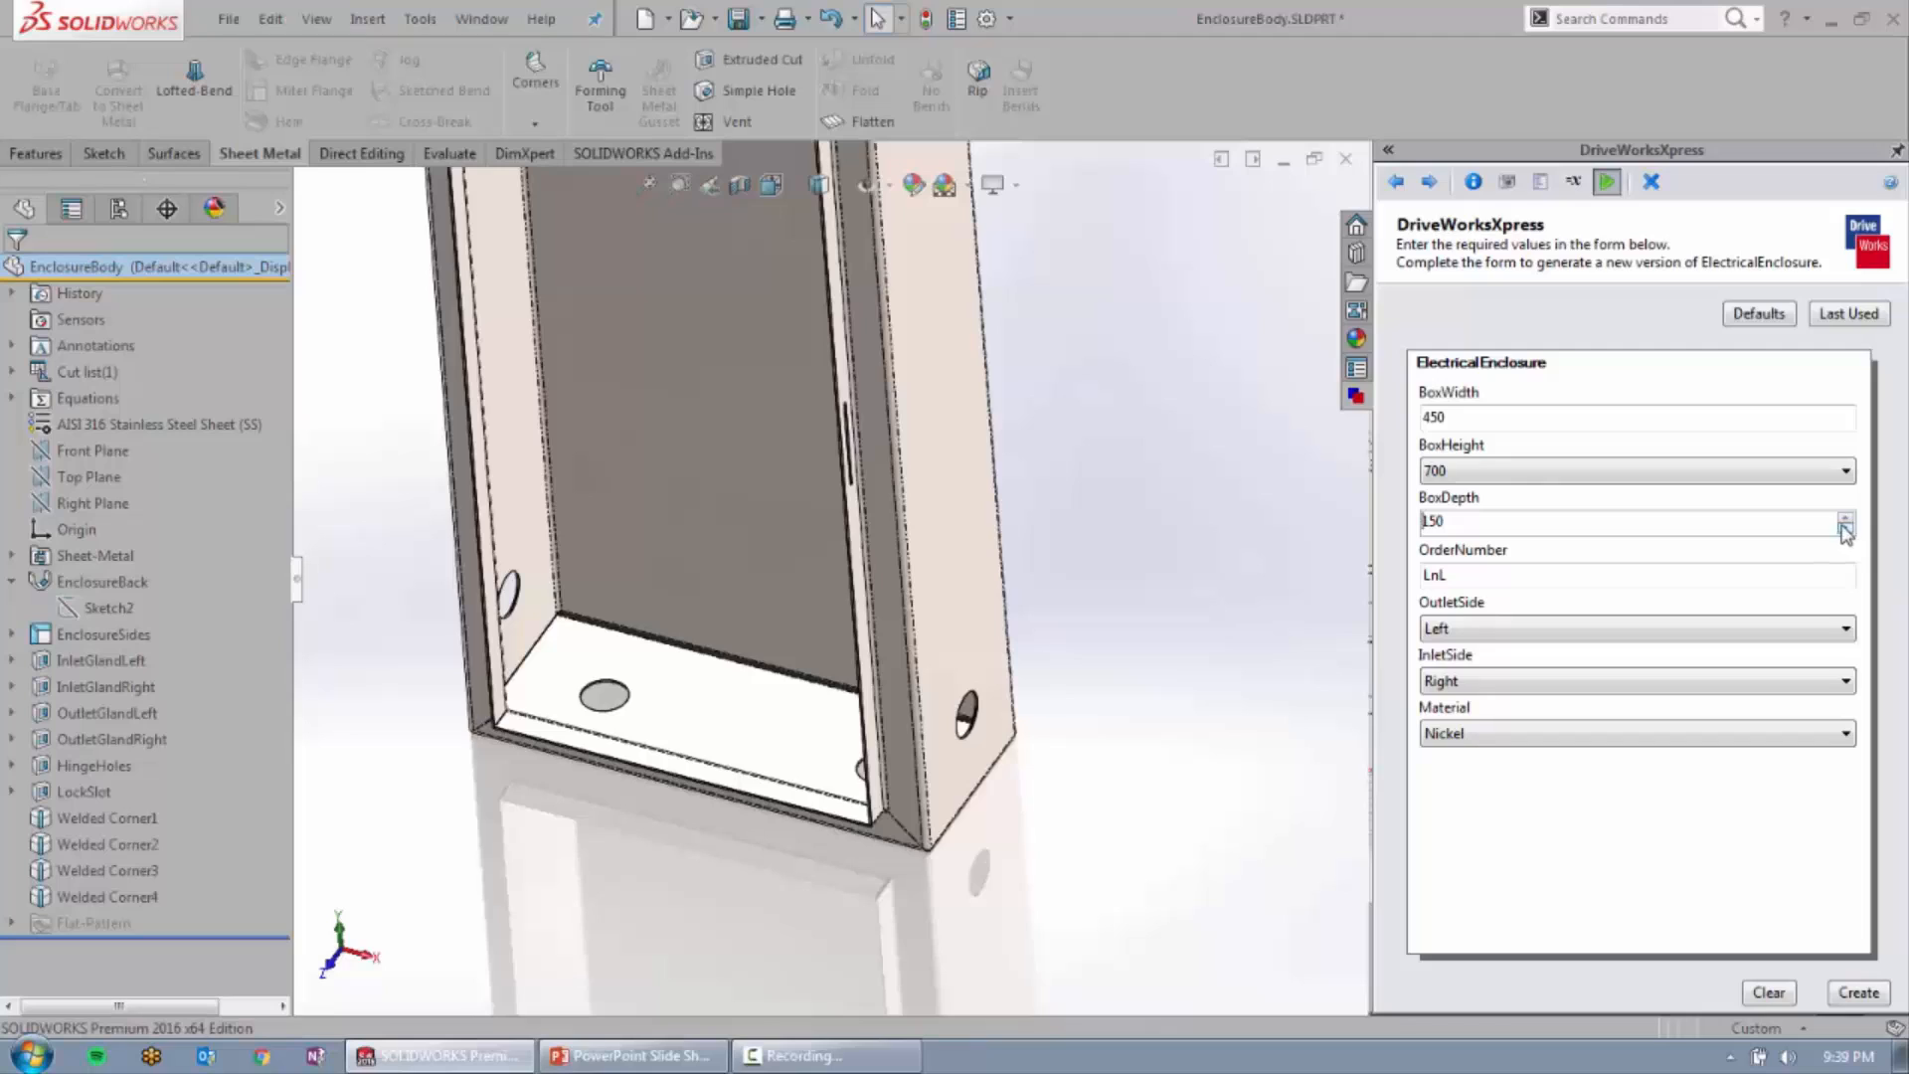
Step: Enter a test order number for the new enclosure and set its OutletSide to Right
double_click(1493, 574)
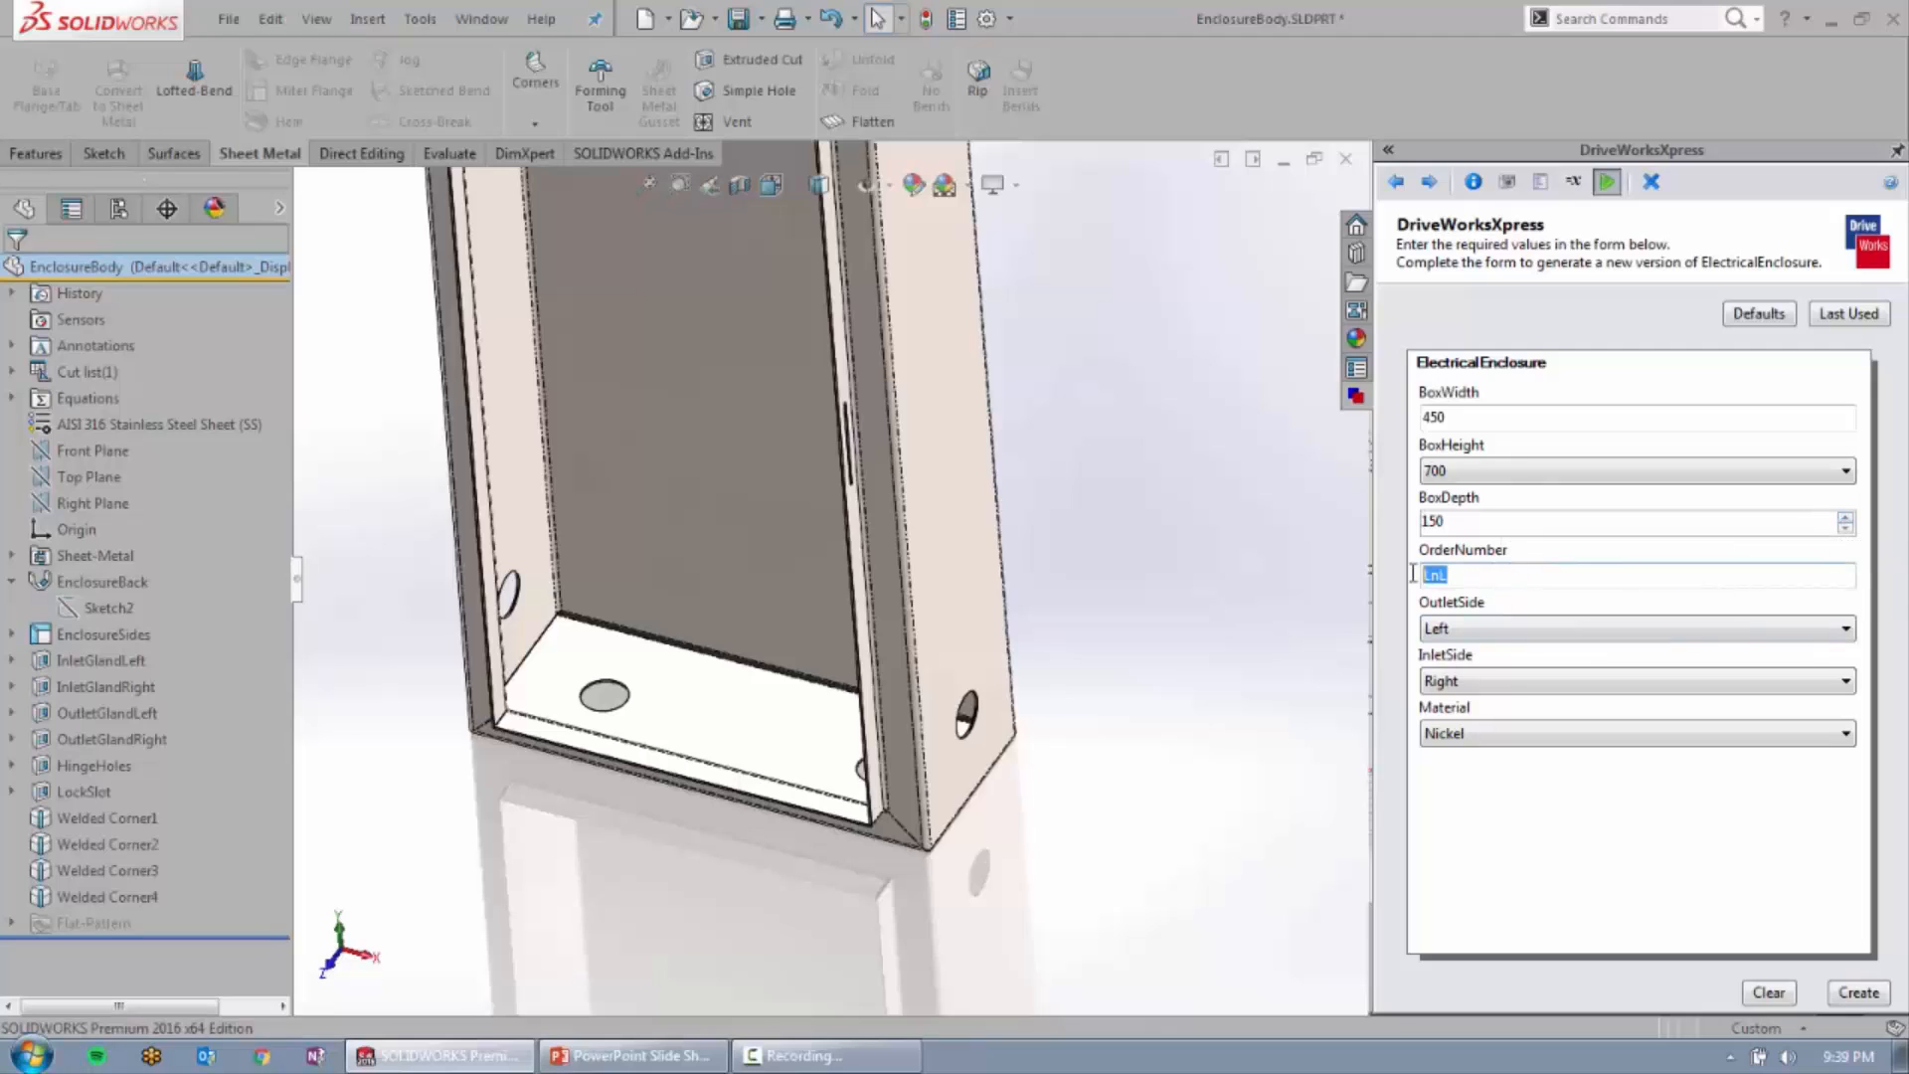
type("Test1")
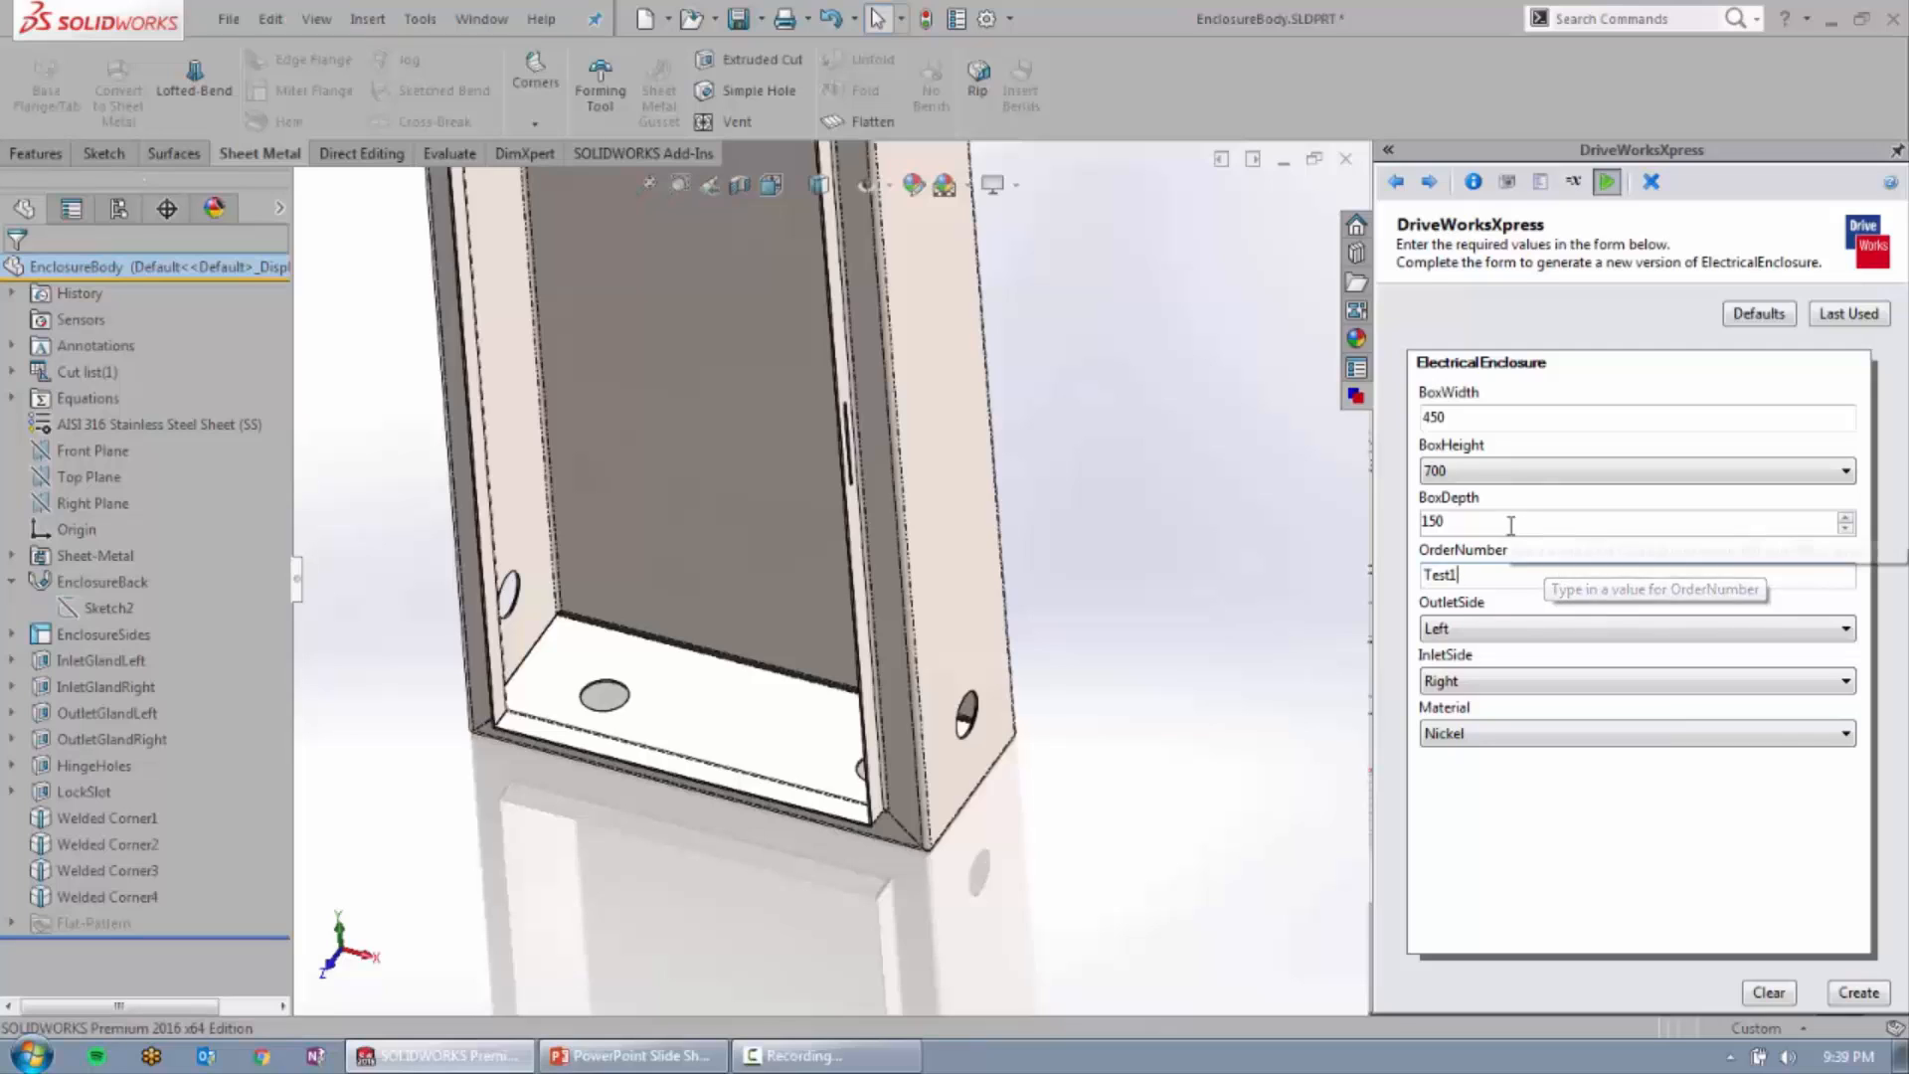
left_click(1473, 627)
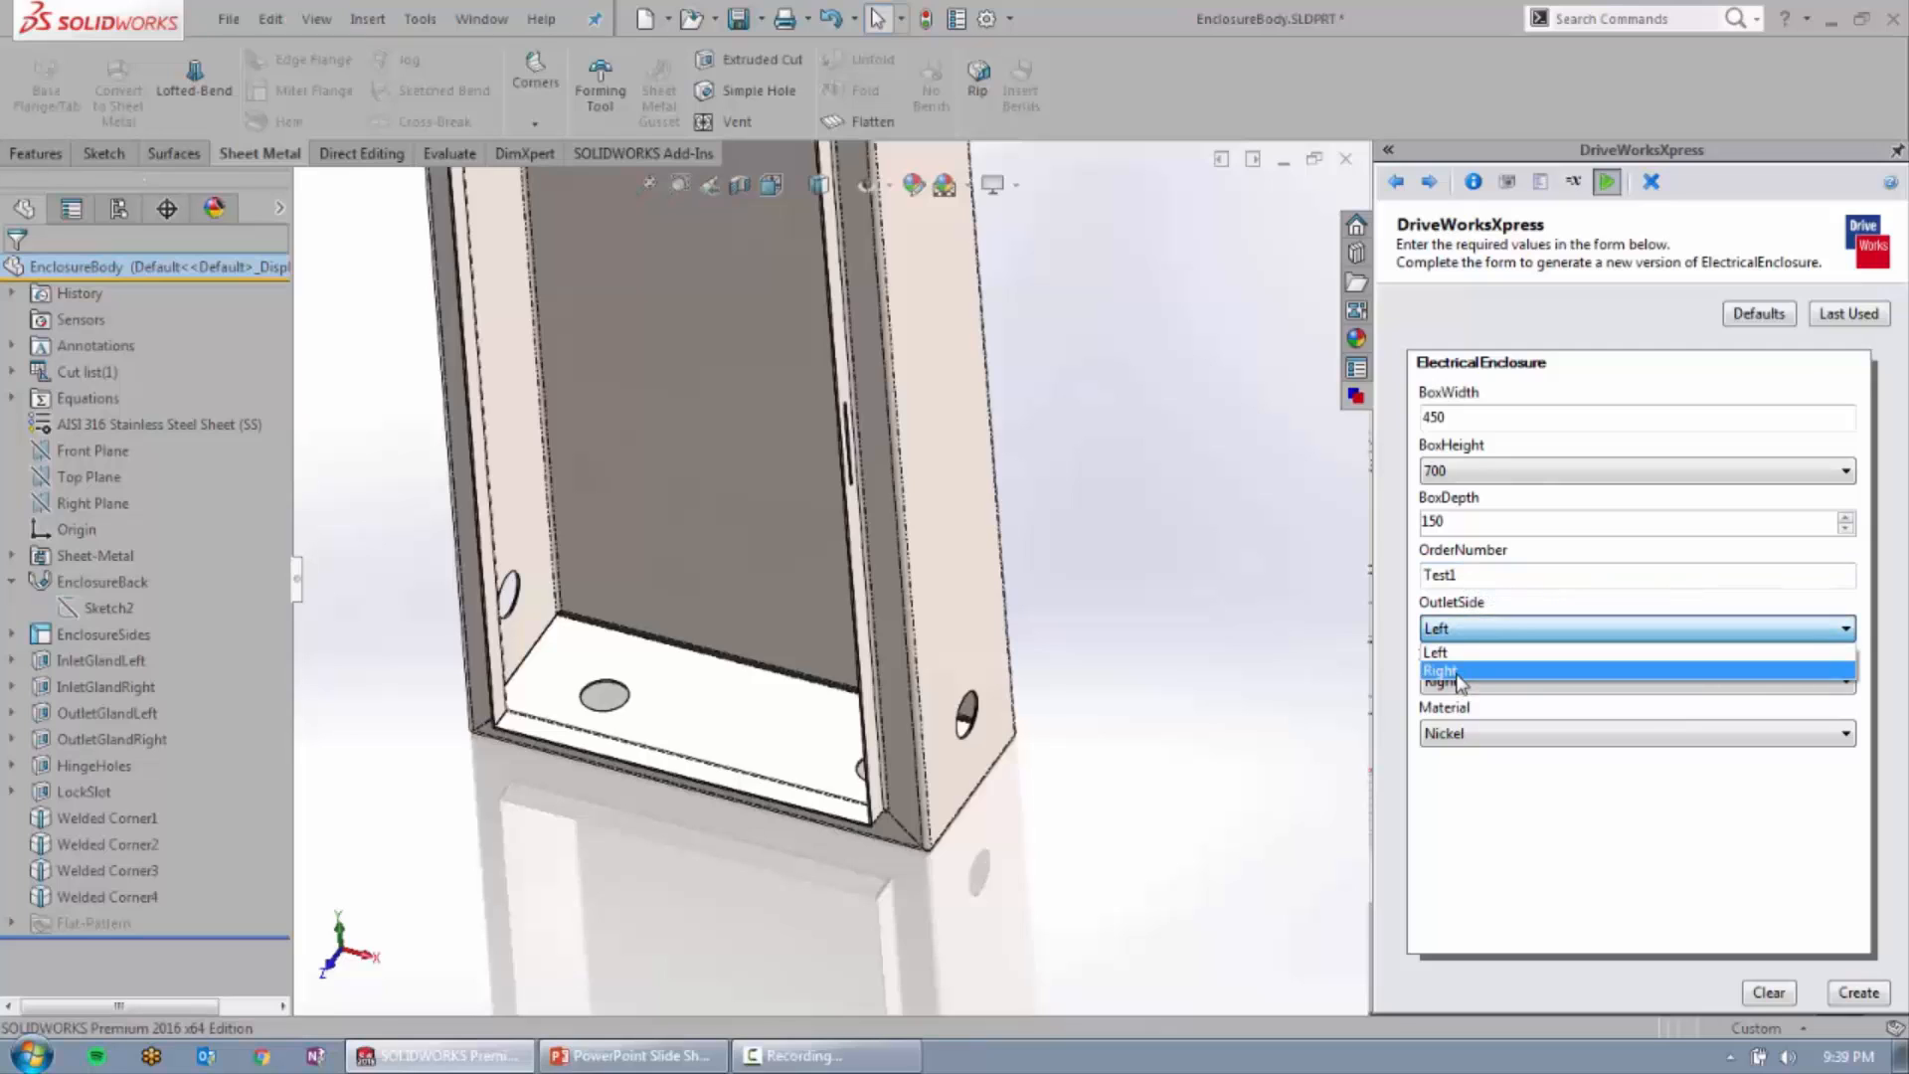
left_click(1463, 671)
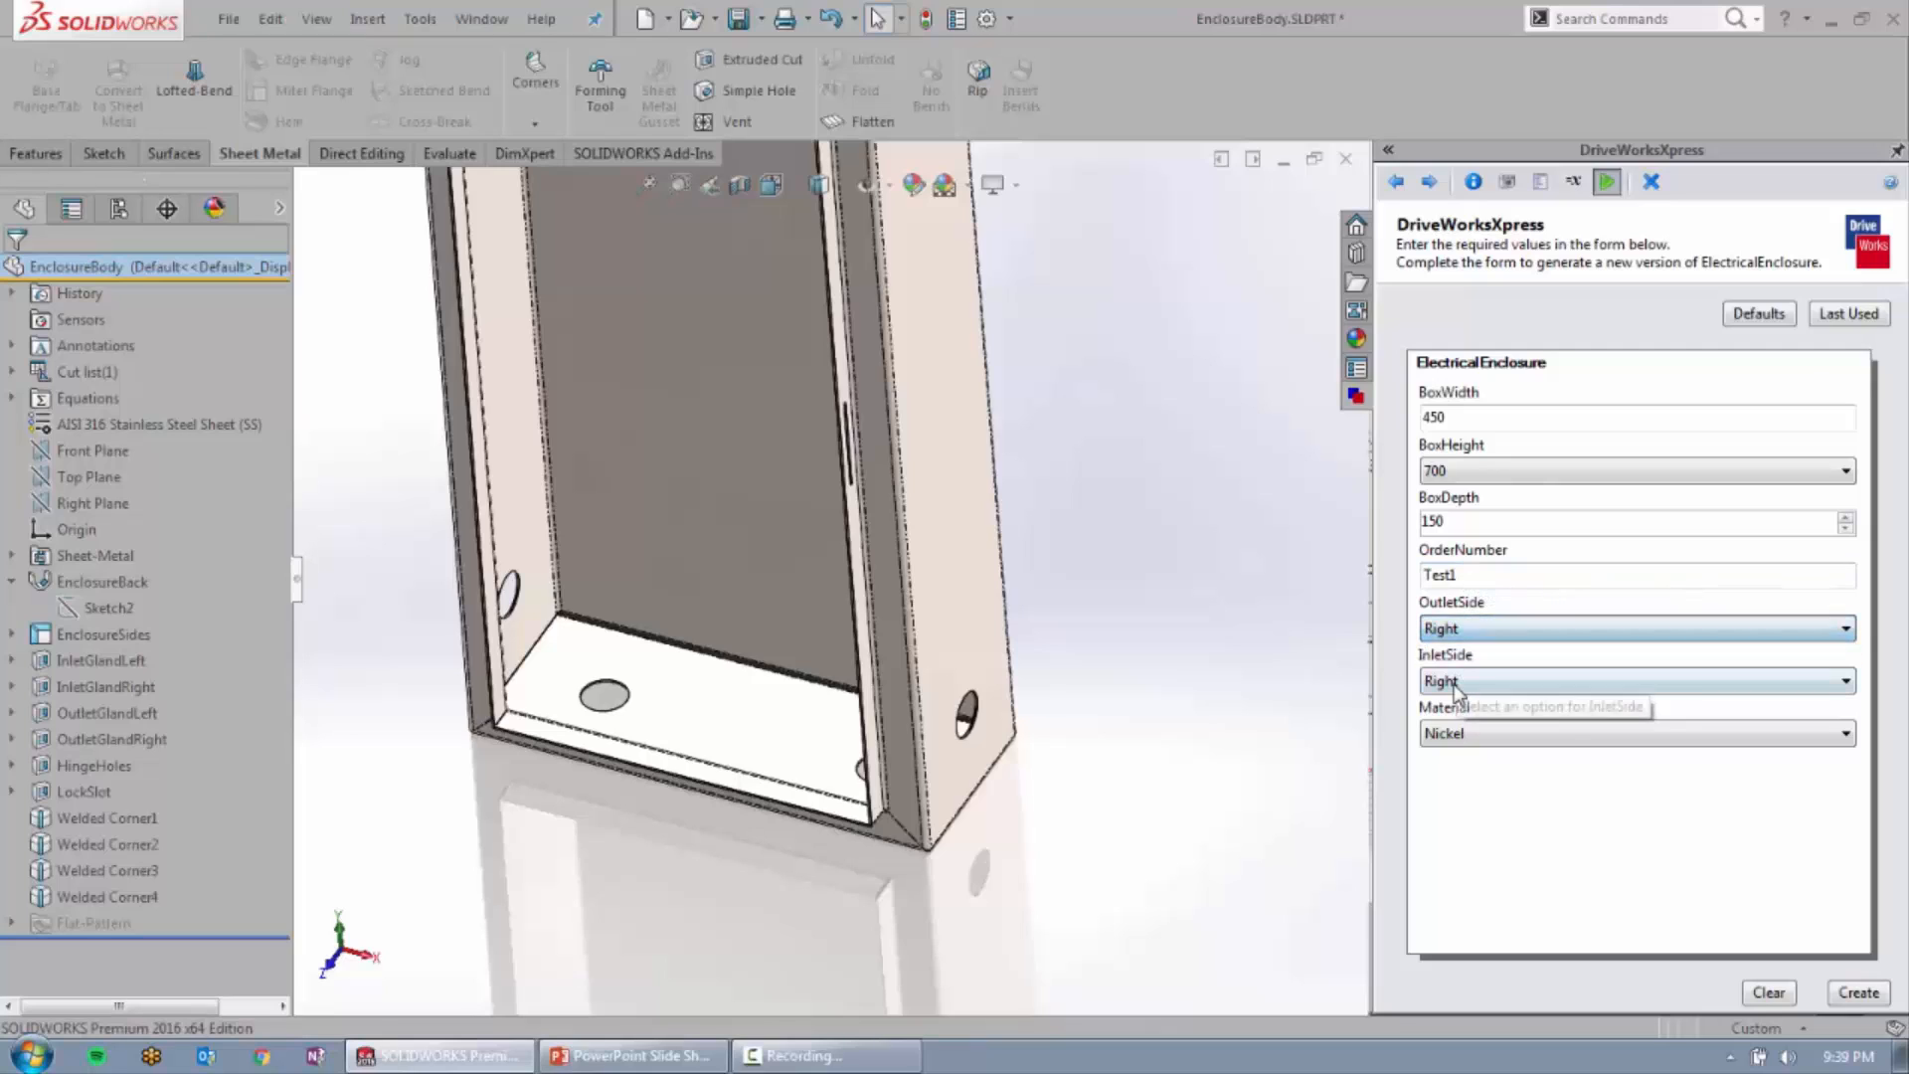
Step: Select Nickel as the enclosure's Material and create the new enclosure version from the form
left_click(1466, 736)
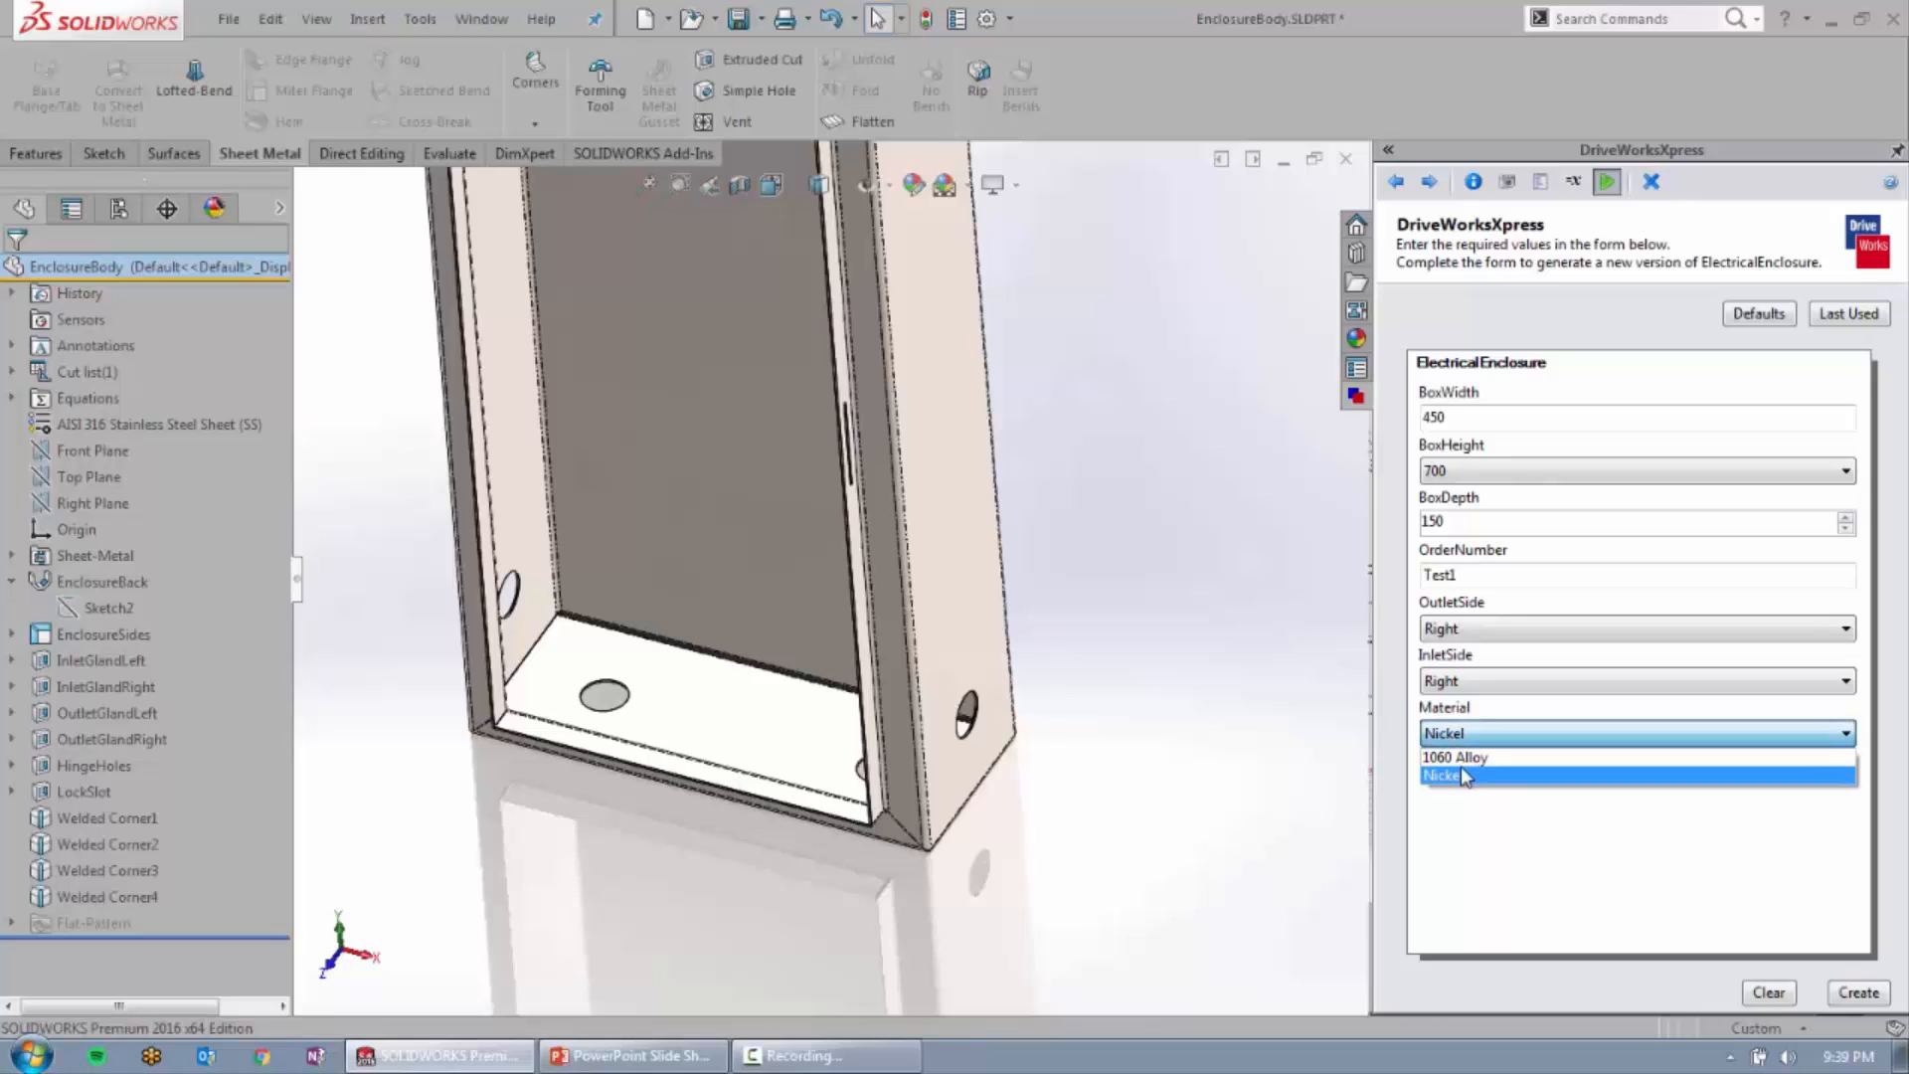
left_click(1460, 767)
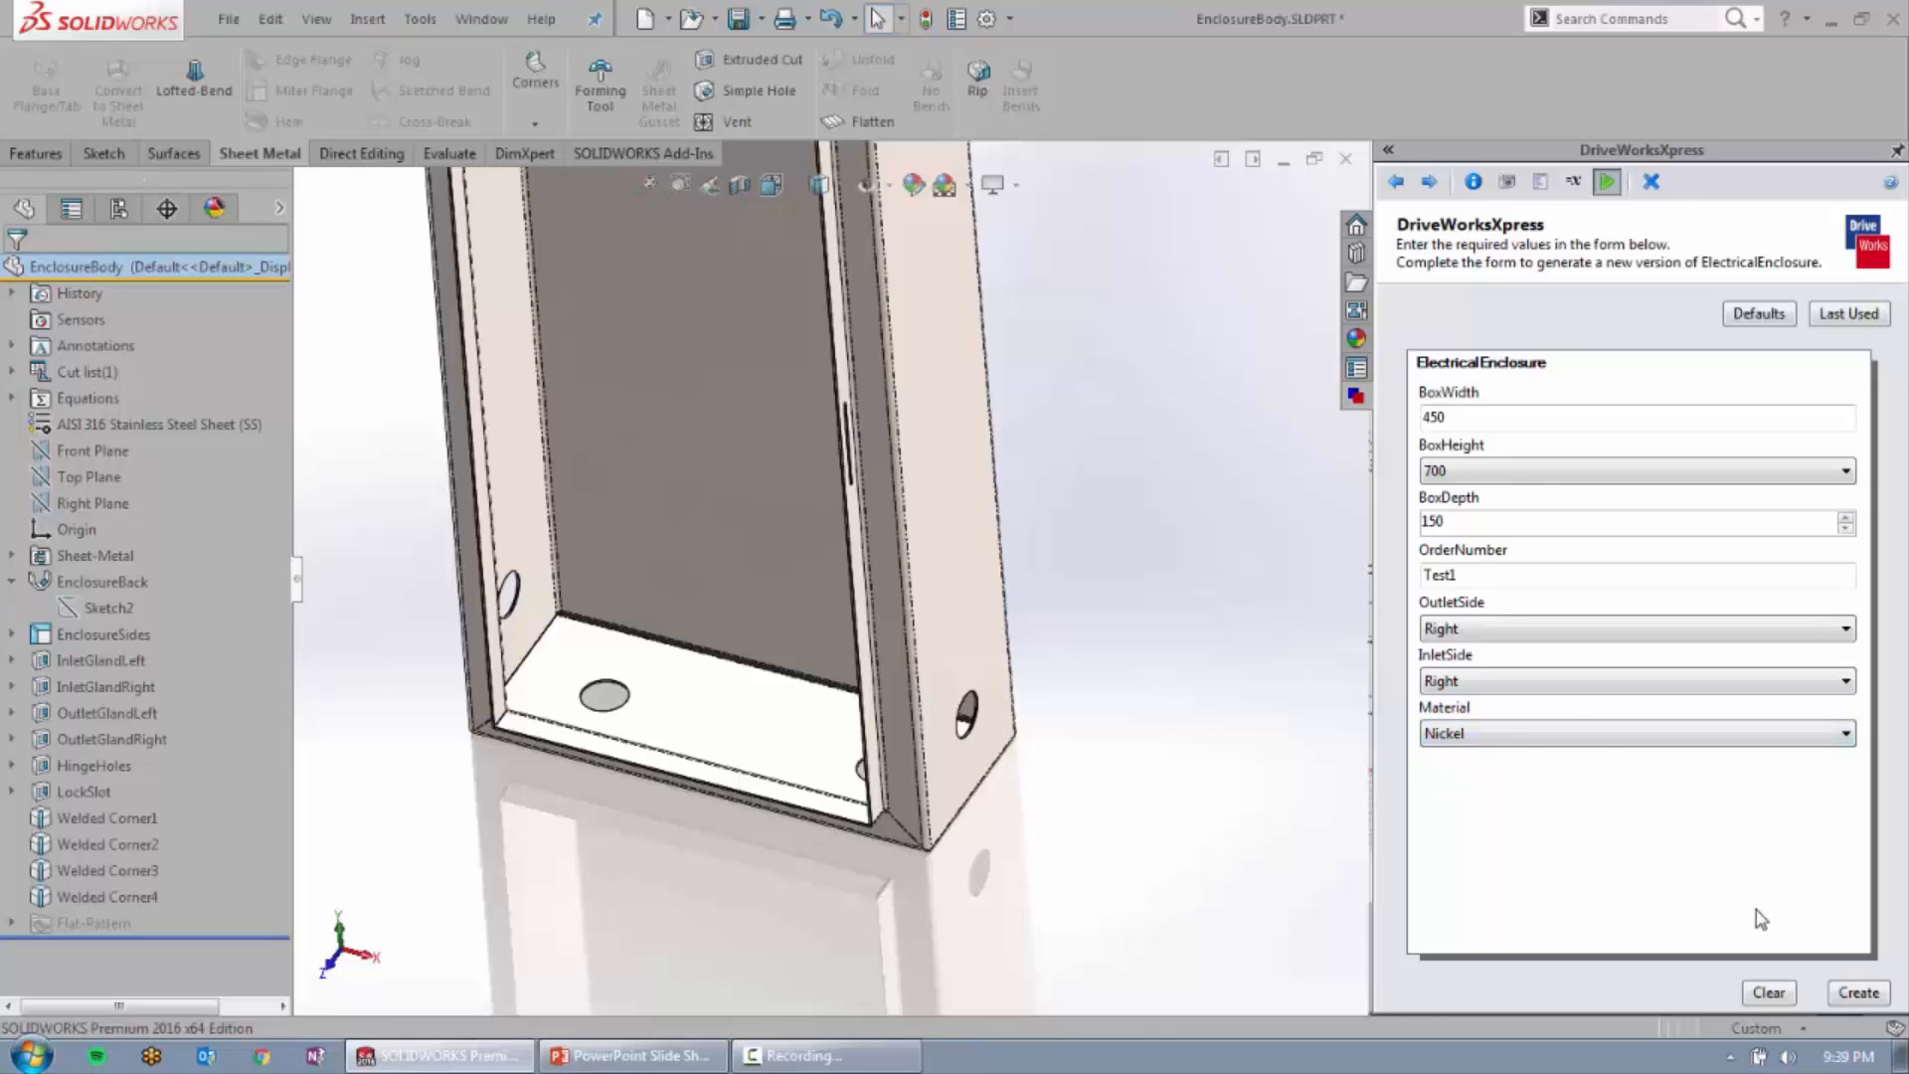
left_click(1859, 993)
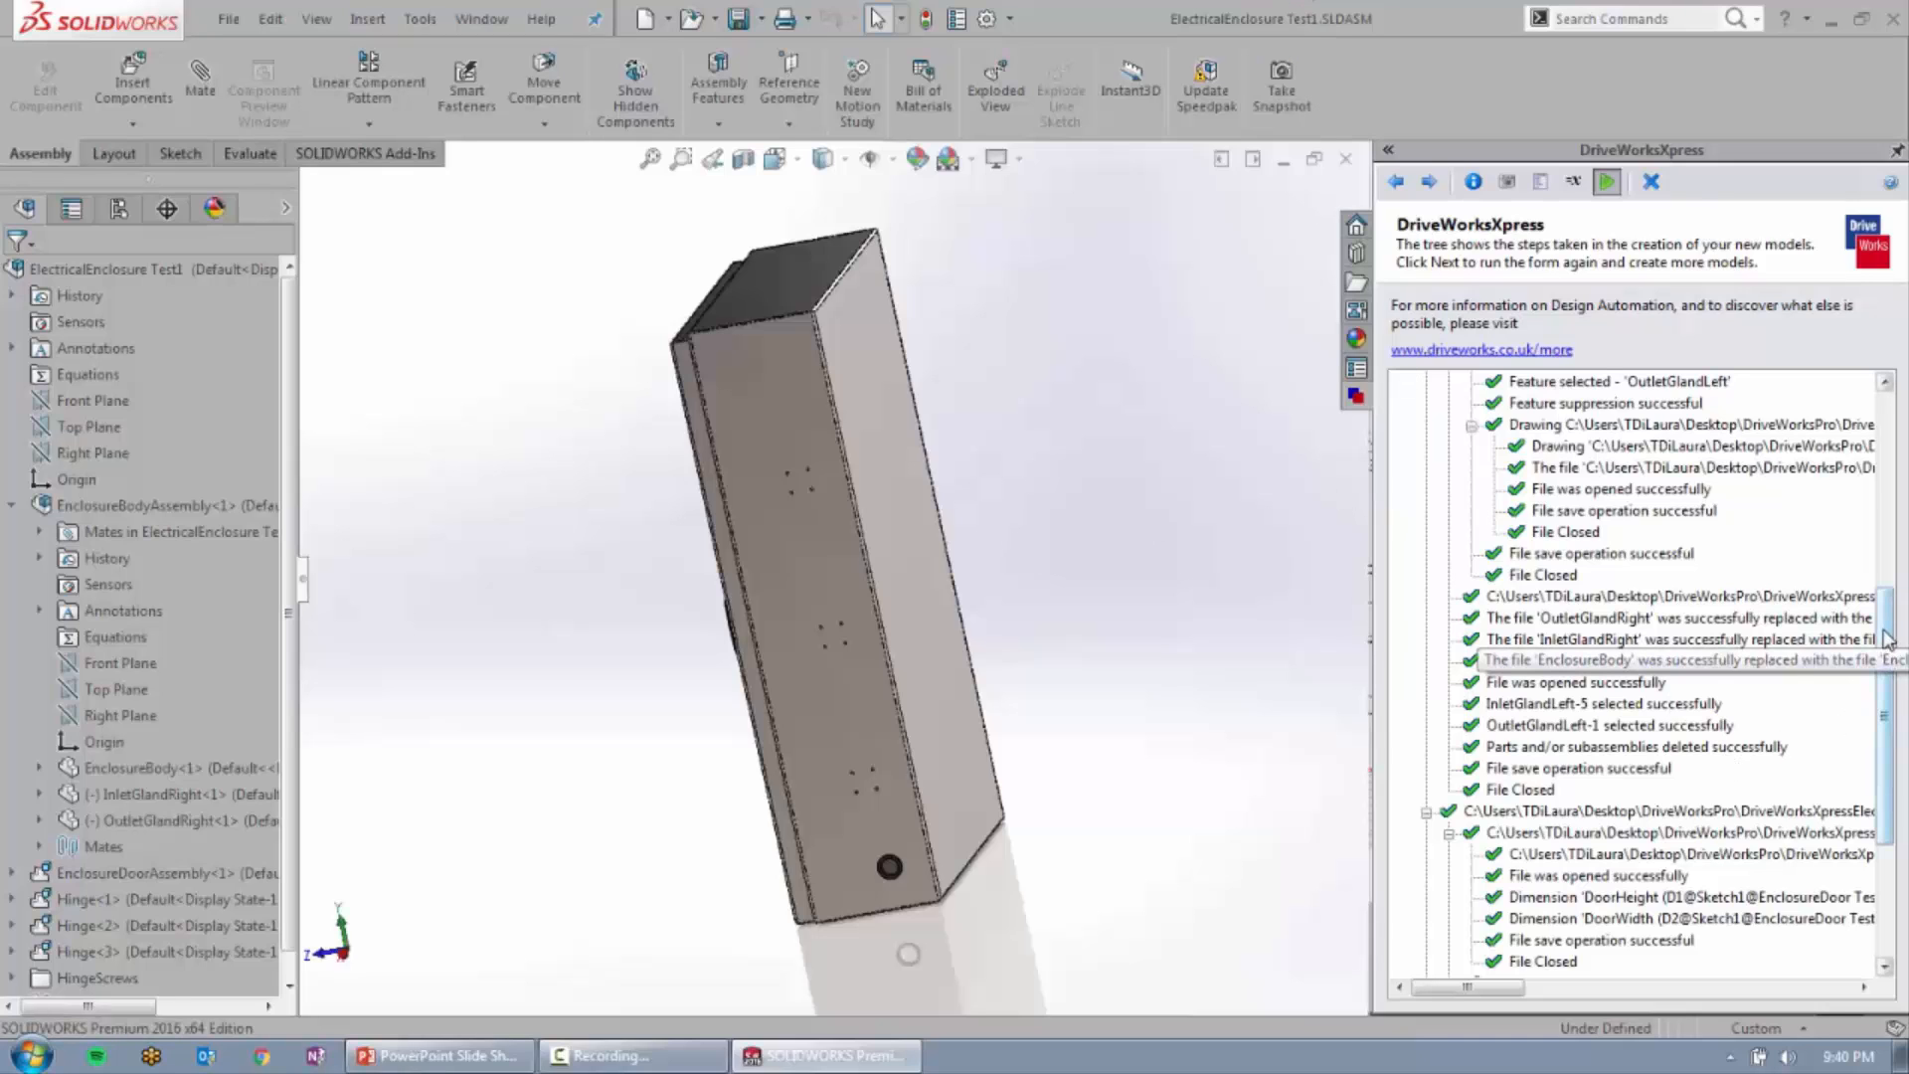
Step: Review the model generation report from its beginning and inspect the generated enclosure's hinges, door and upper frame corner
left_click_drag(1889, 637, 1903, 410)
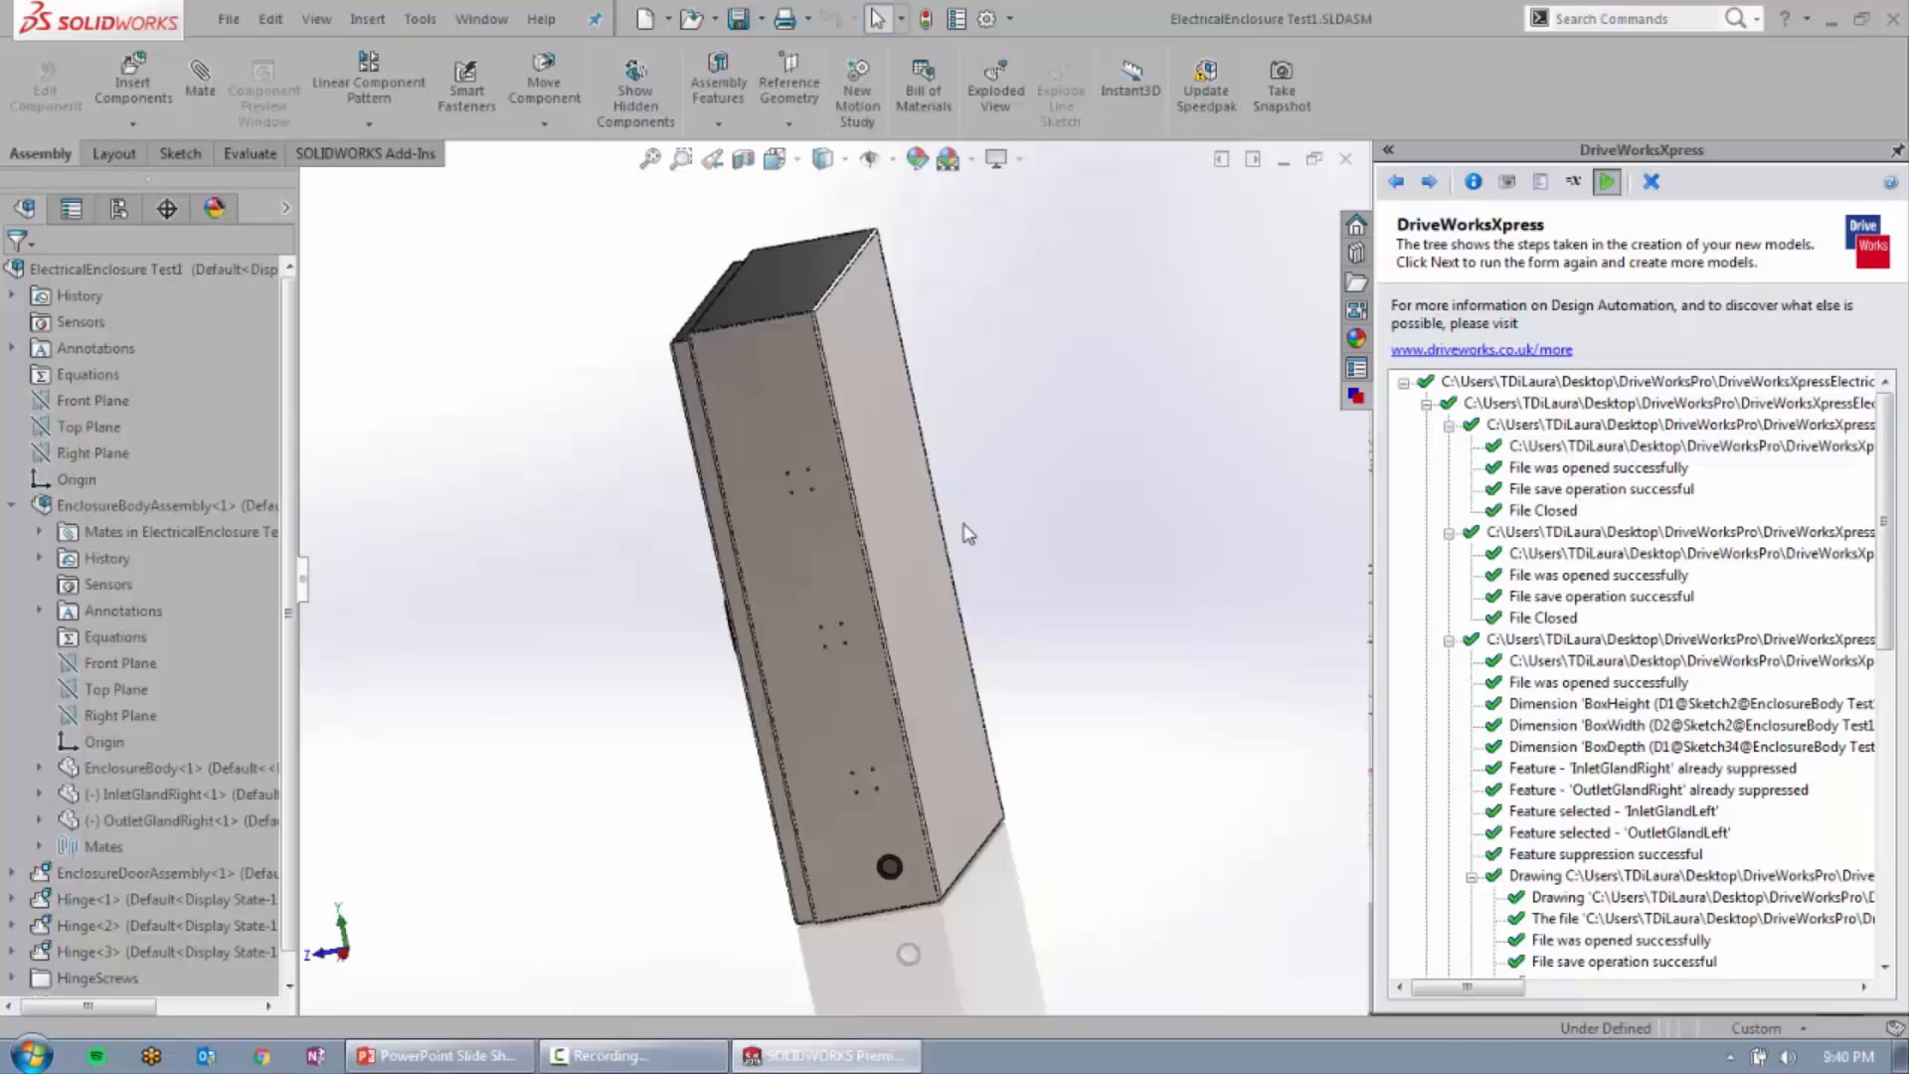
middle_click_drag(593, 533, 883, 440)
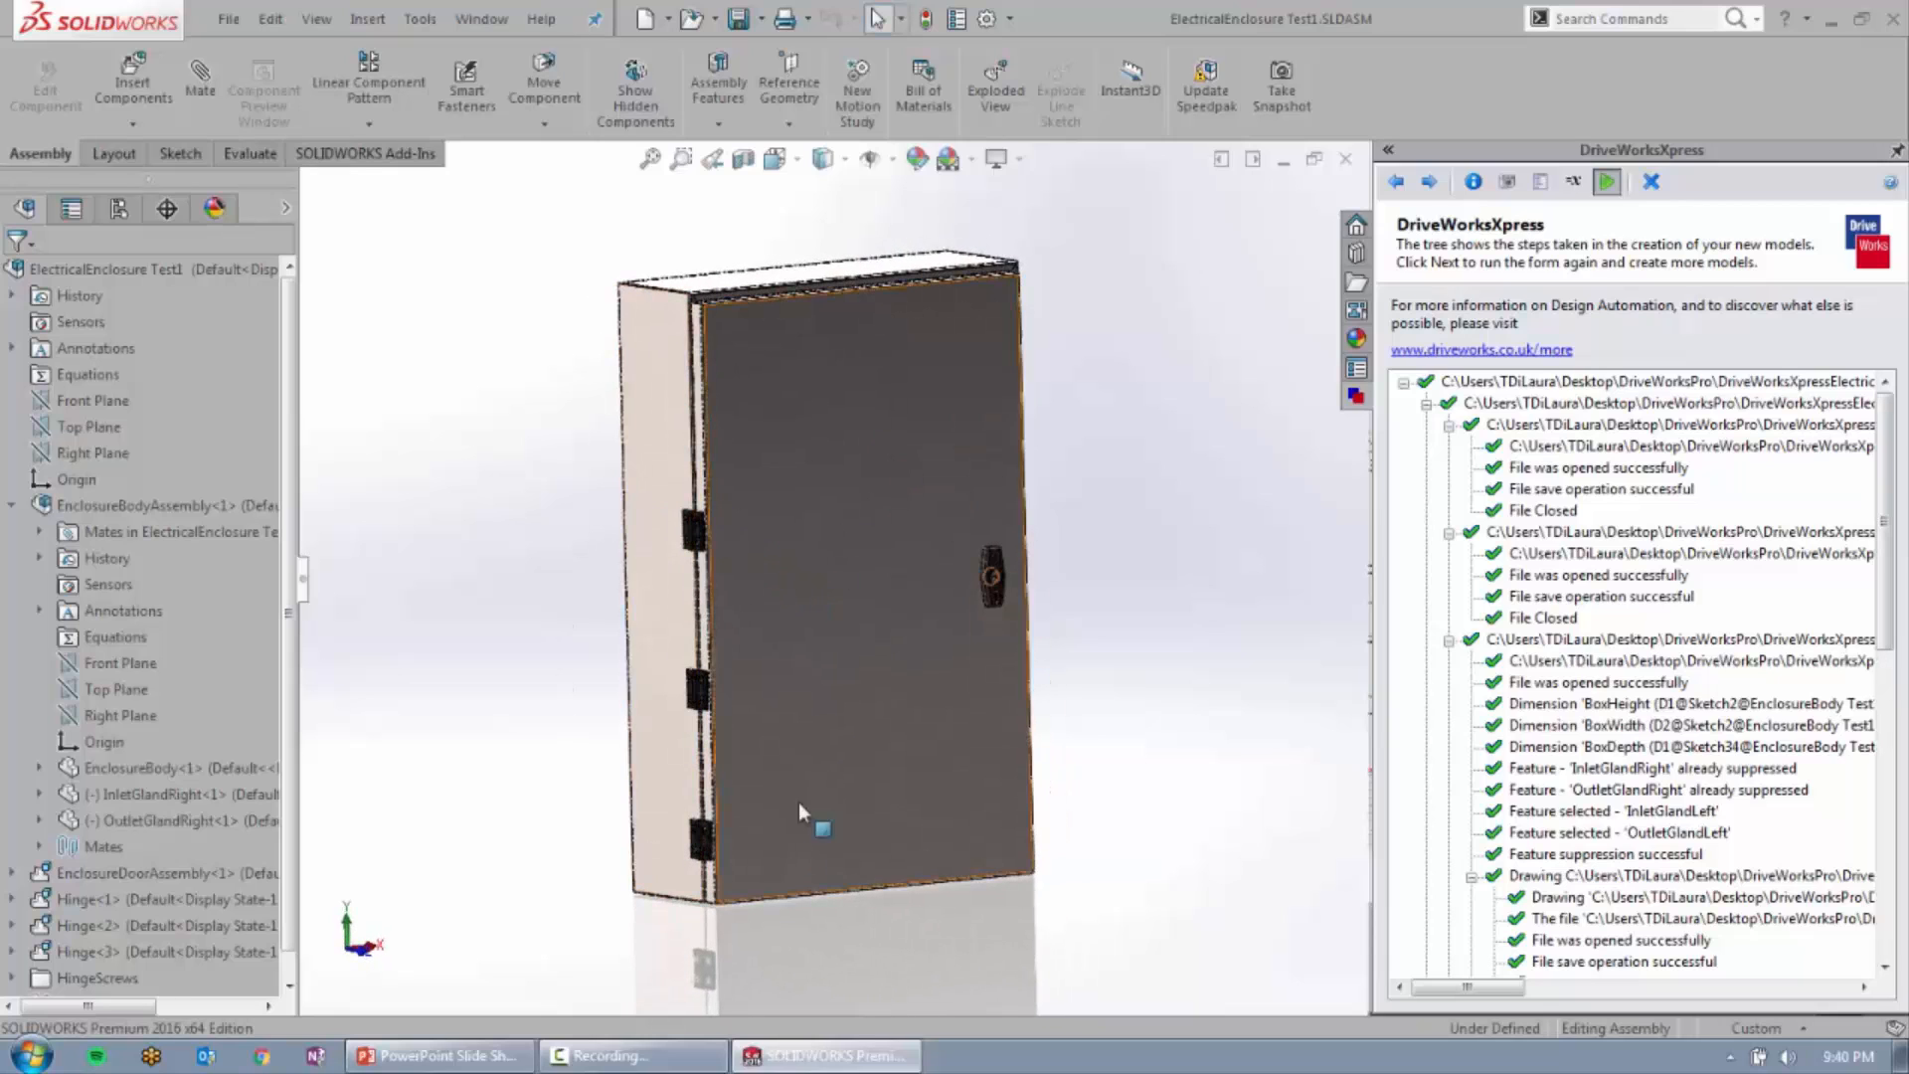
middle_click_drag(1031, 725, 960, 653)
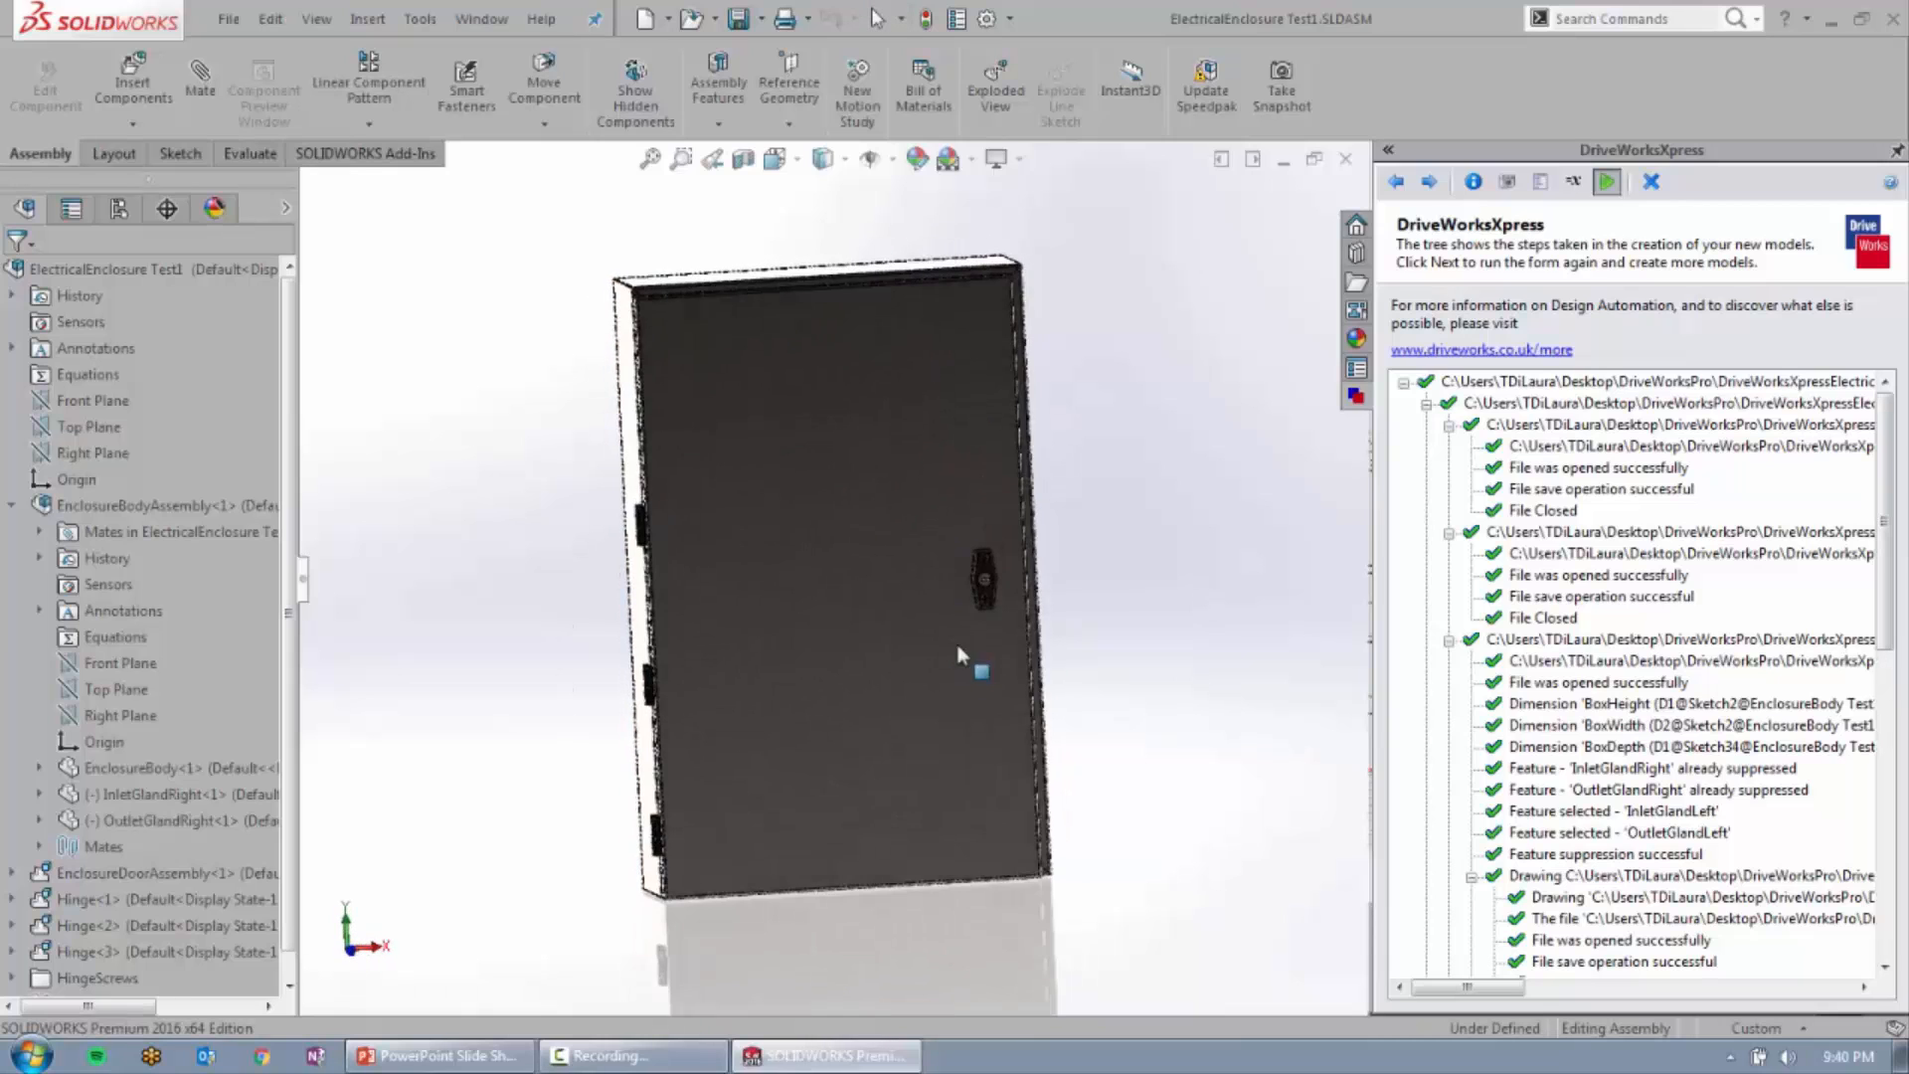
scroll(1022, 331, "down", 6)
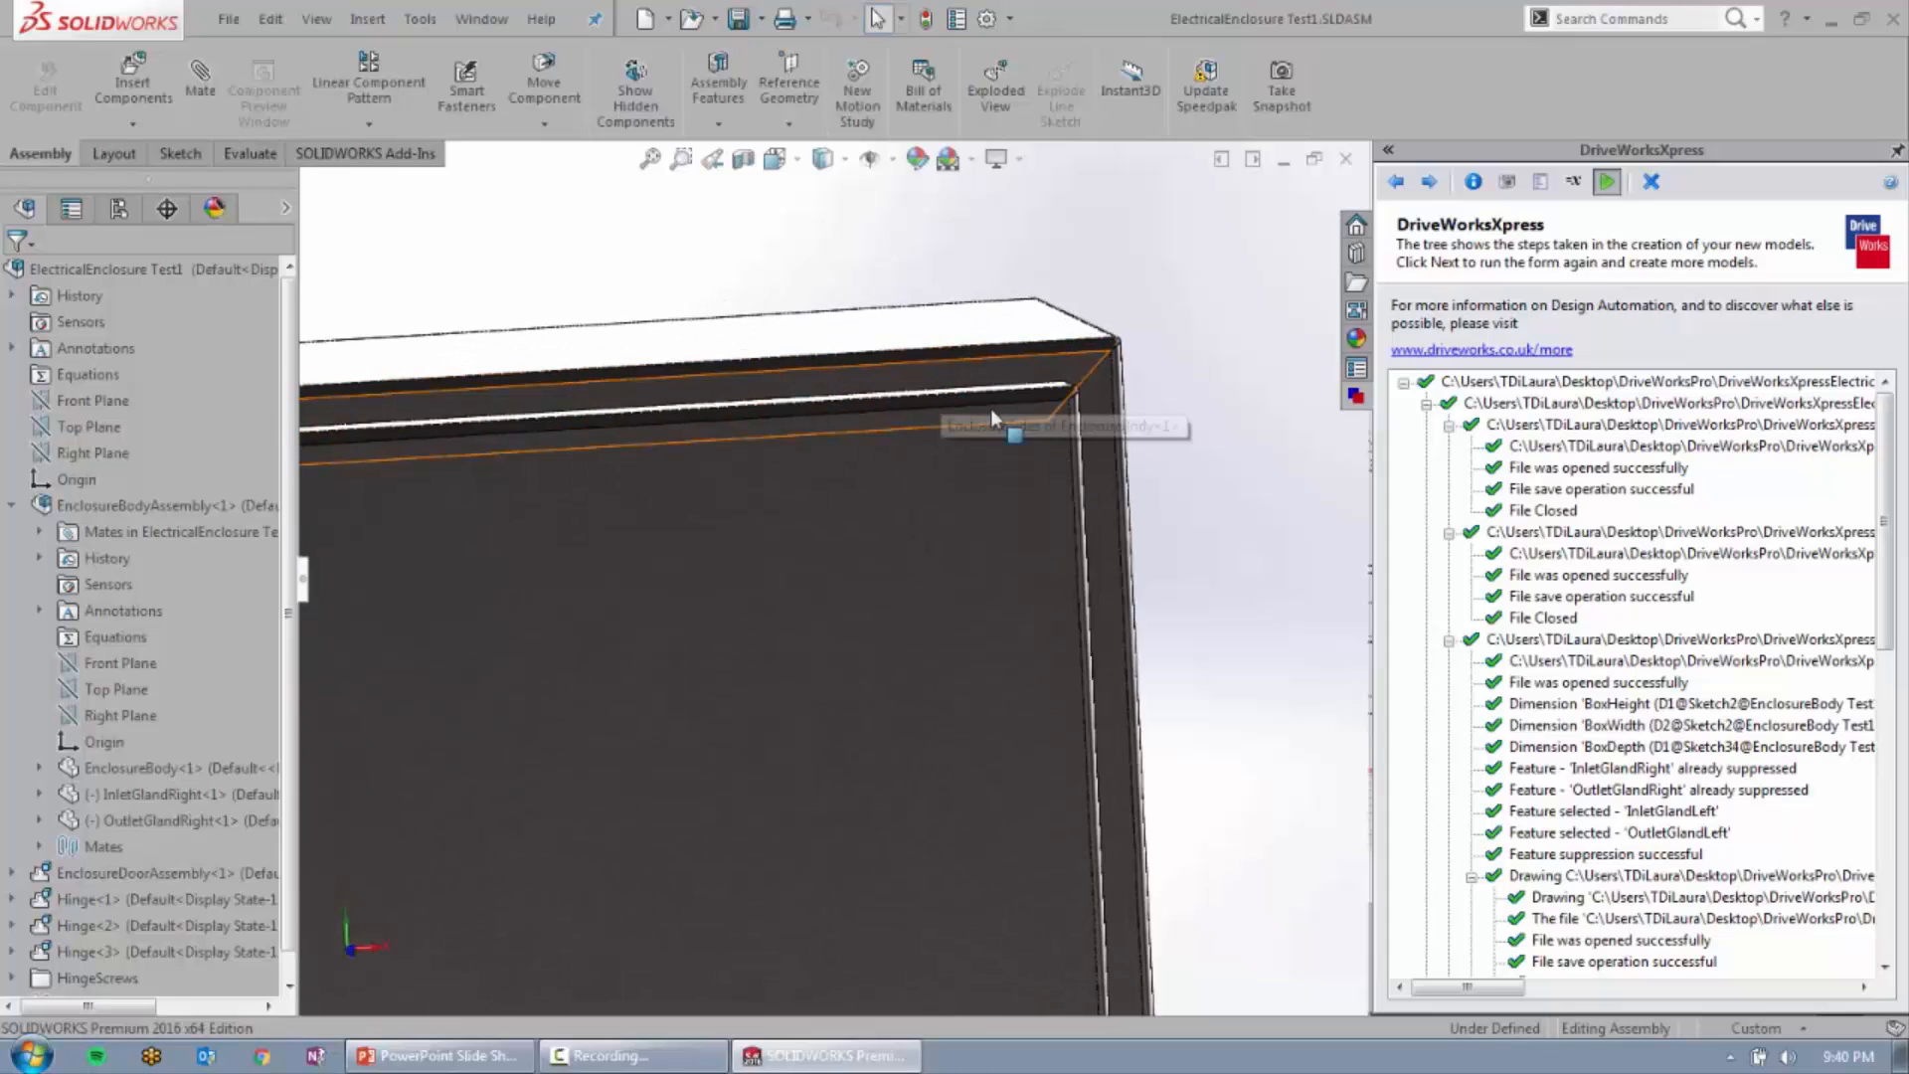
mouse_move(1102, 516)
middle_mouse_down()
mouse_move(1027, 520)
mouse_move(1083, 487)
middle_mouse_up()
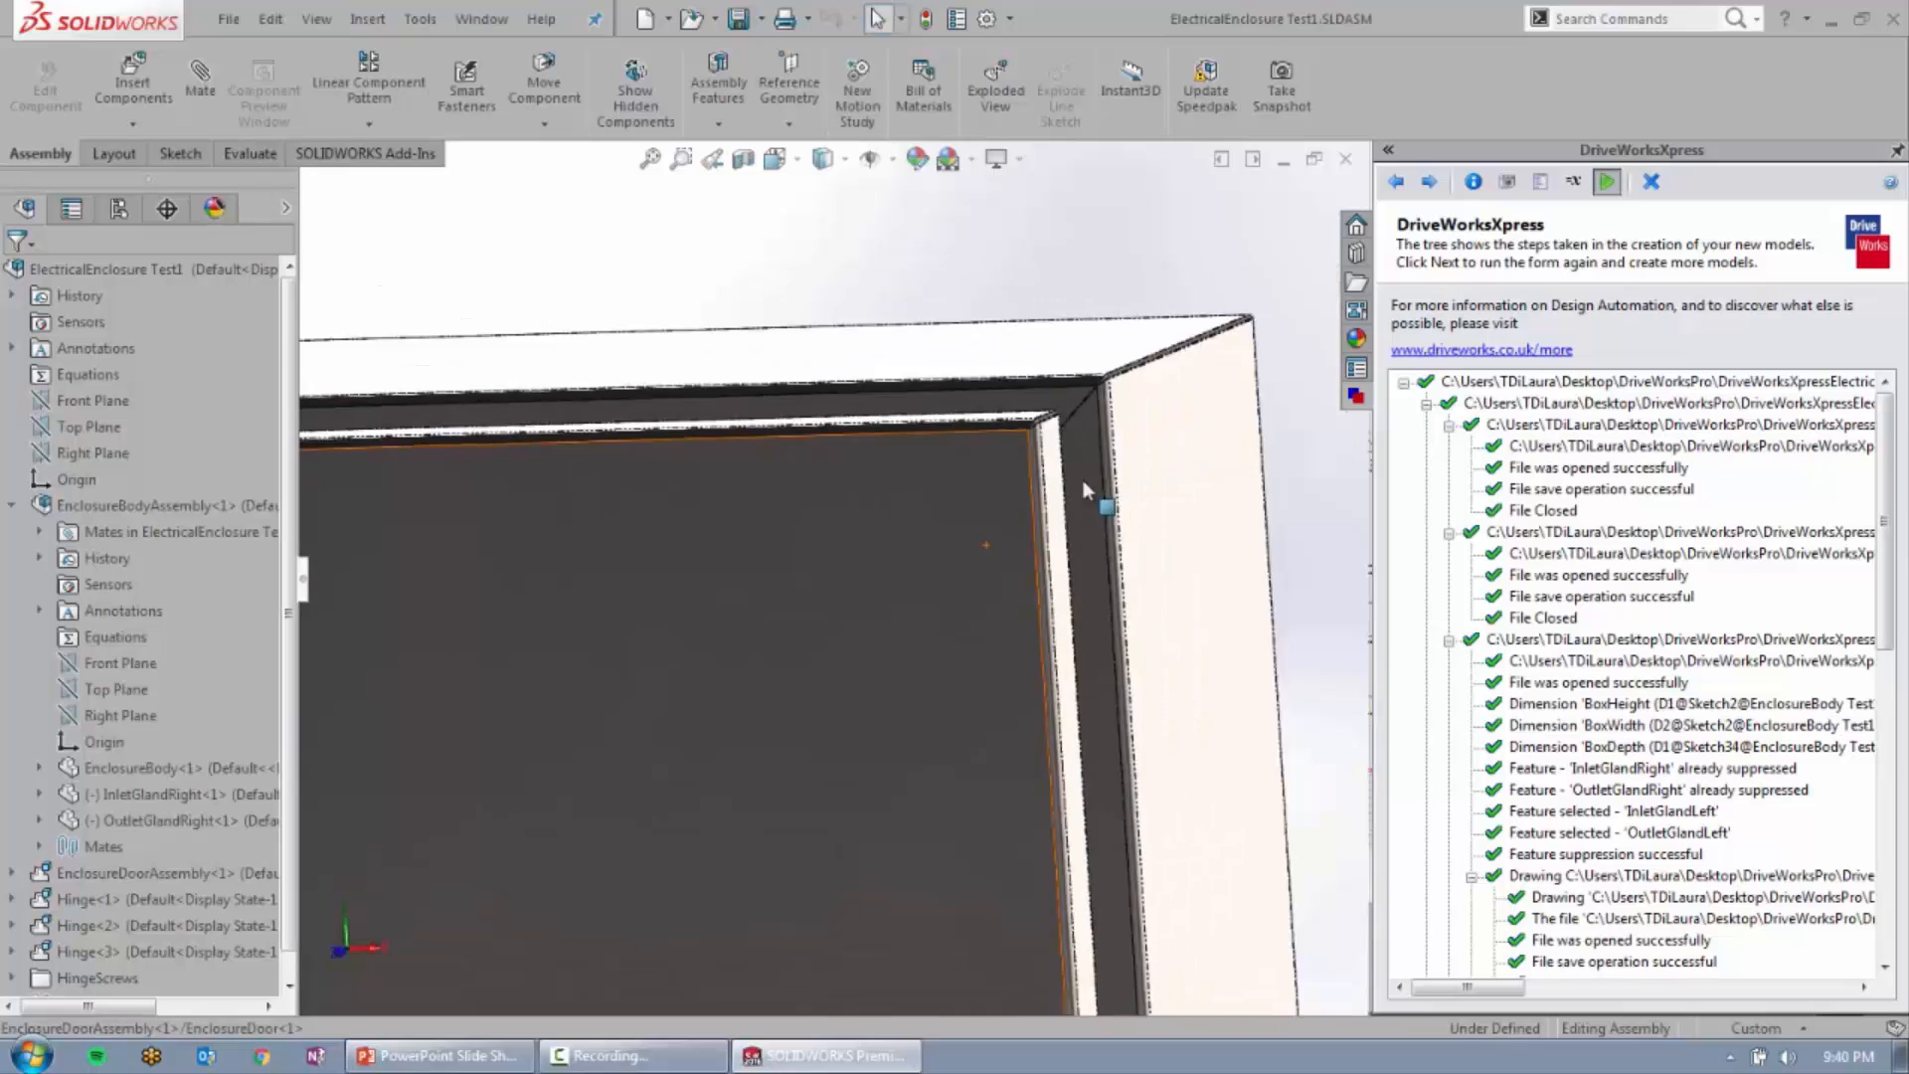
scroll(1081, 497, "up", 3)
Step: Display the enclosure body's sketch dimensions and move the height and width dimensions clear of the model
left_click(1067, 538)
double_click(1068, 540)
scroll(1059, 545, "up", 4)
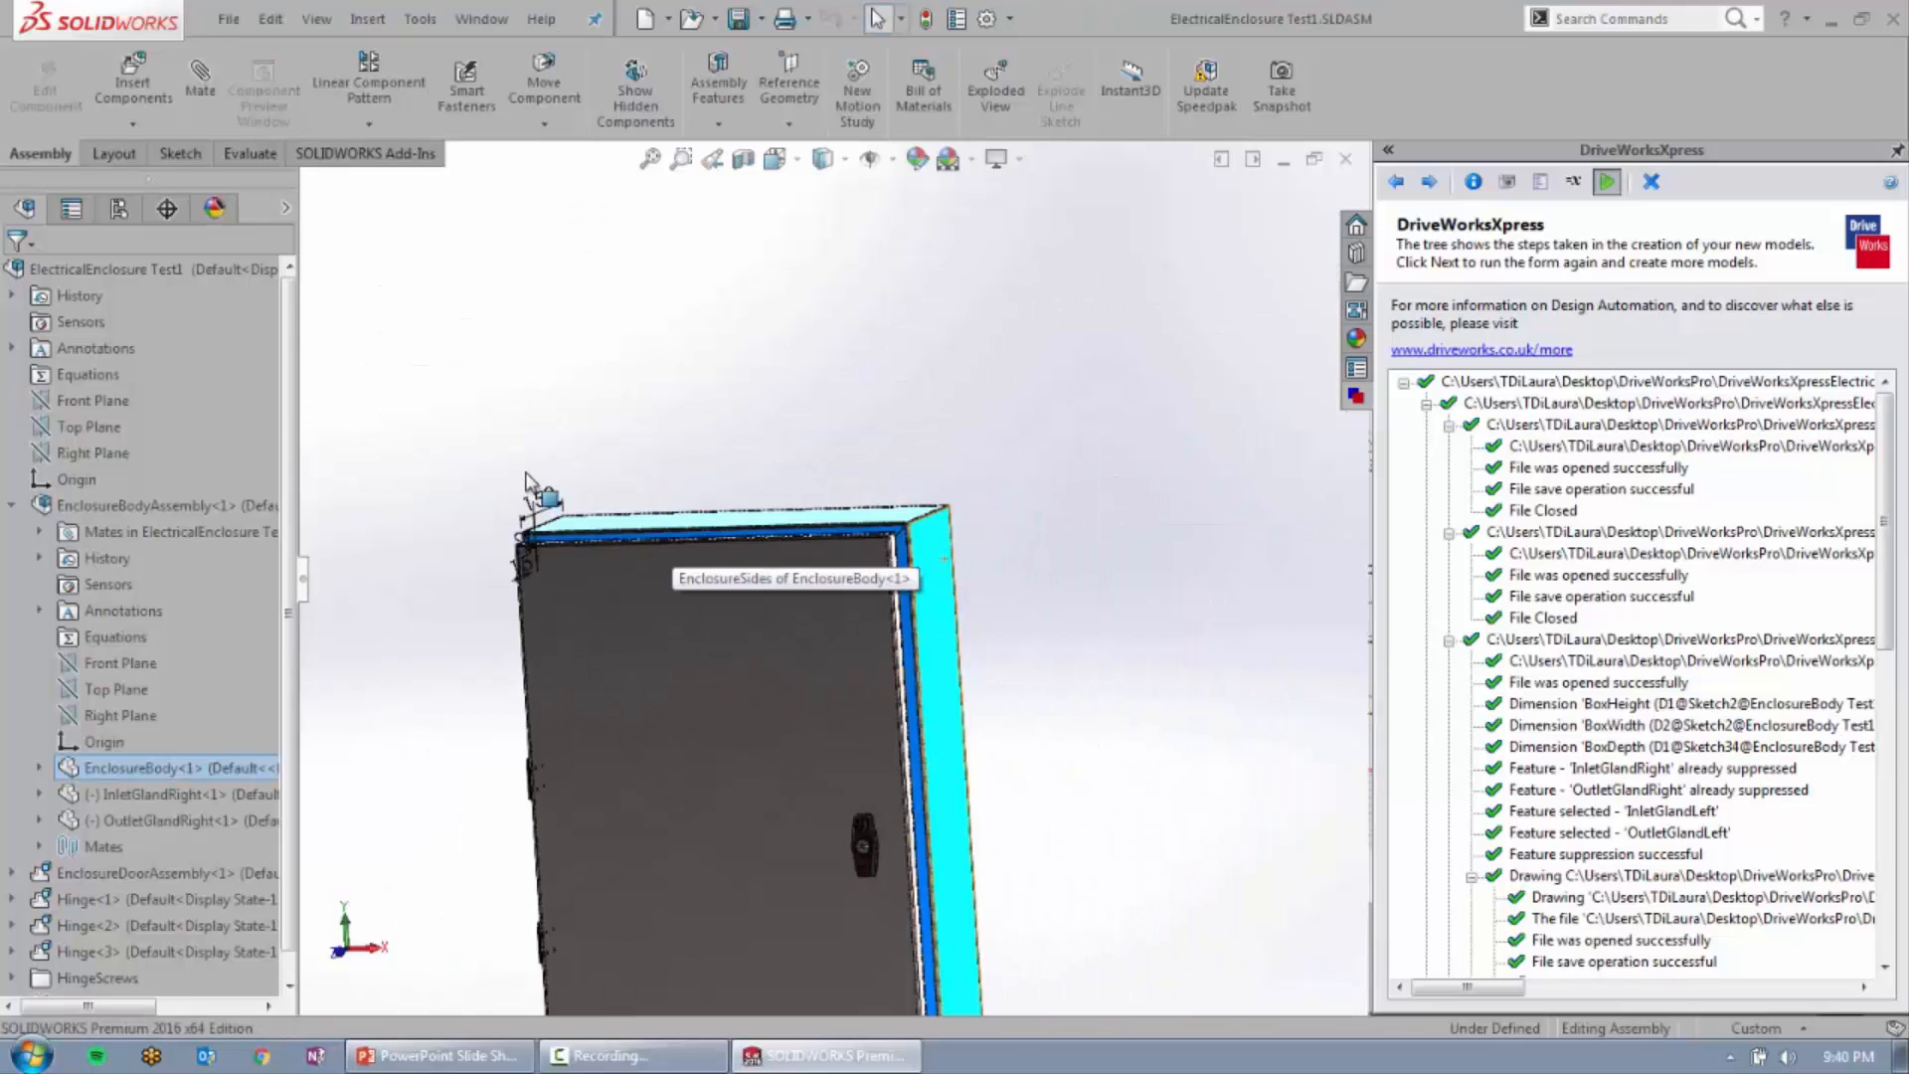
middle_click_drag(963, 613, 696, 610)
double_click(1070, 594)
scroll(1070, 594, "up", 3)
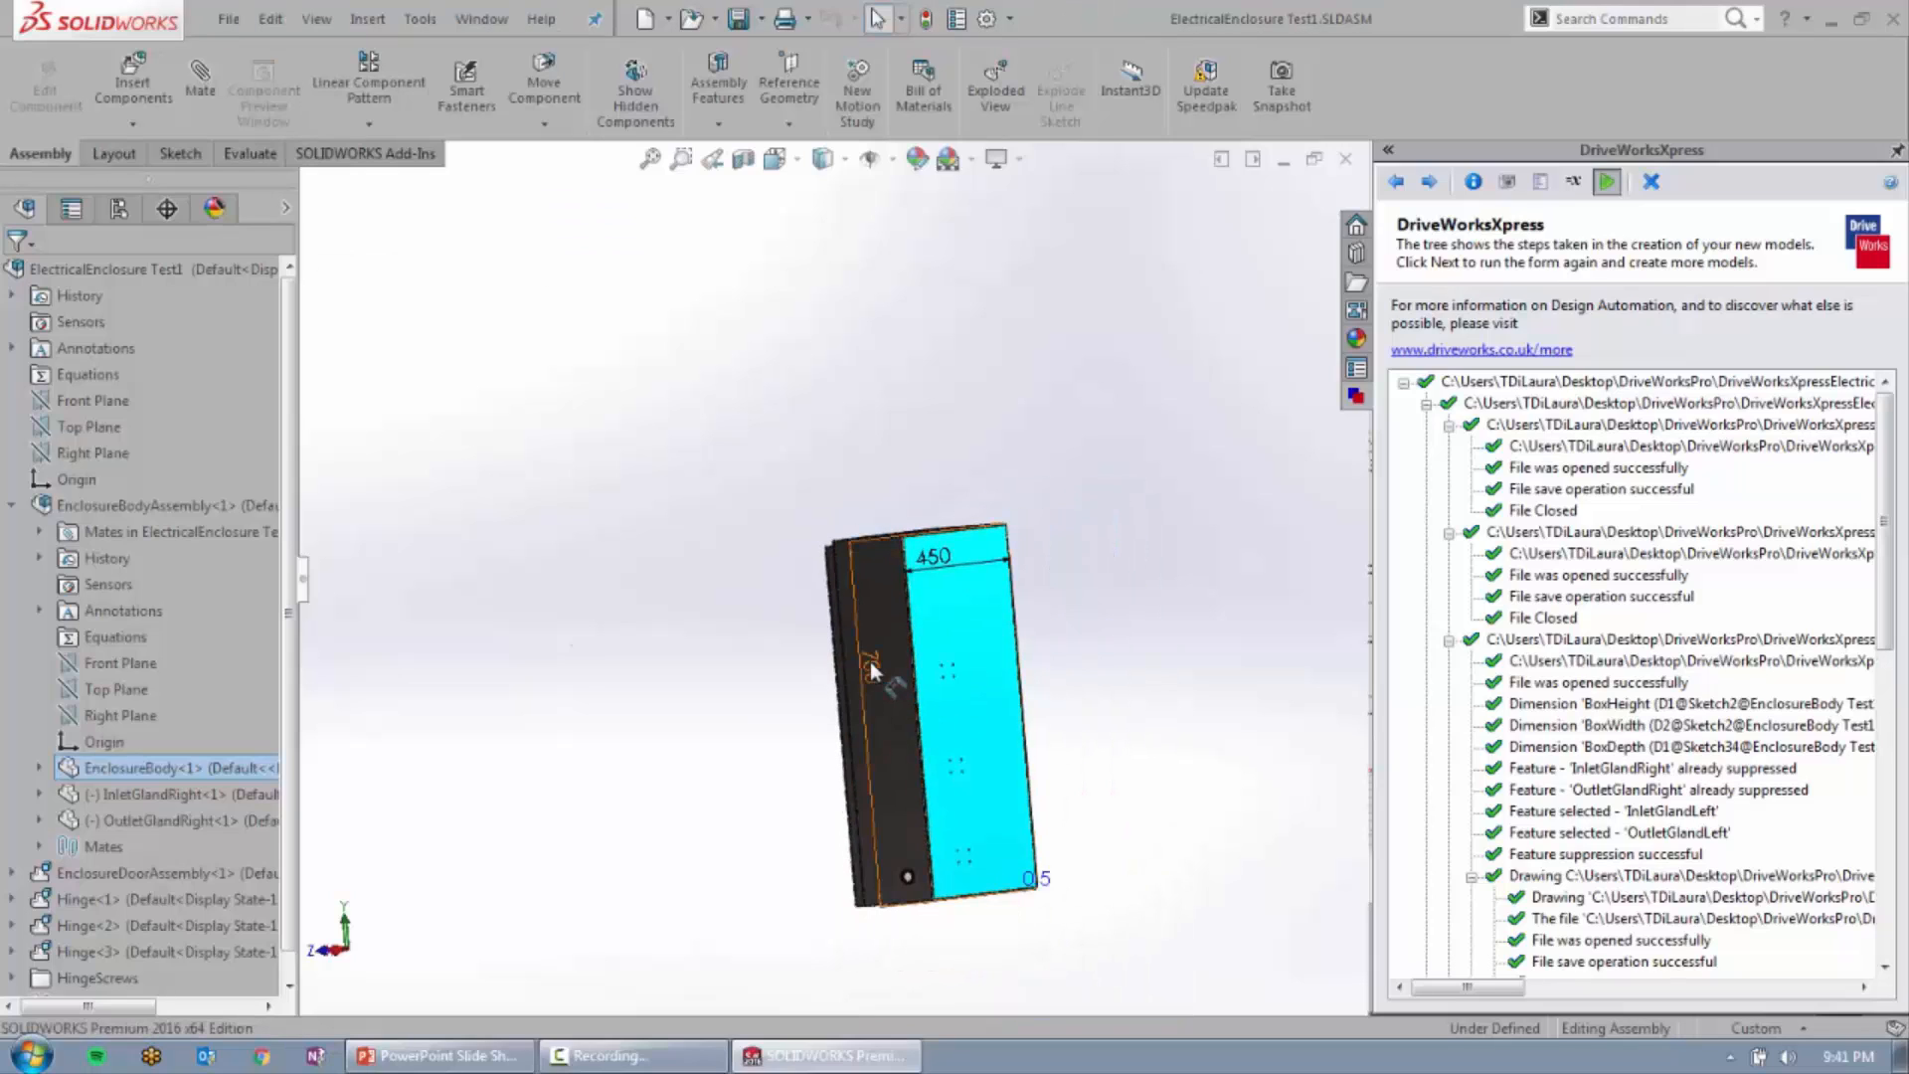
left_click(788, 681)
left_click_drag(998, 557, 984, 481)
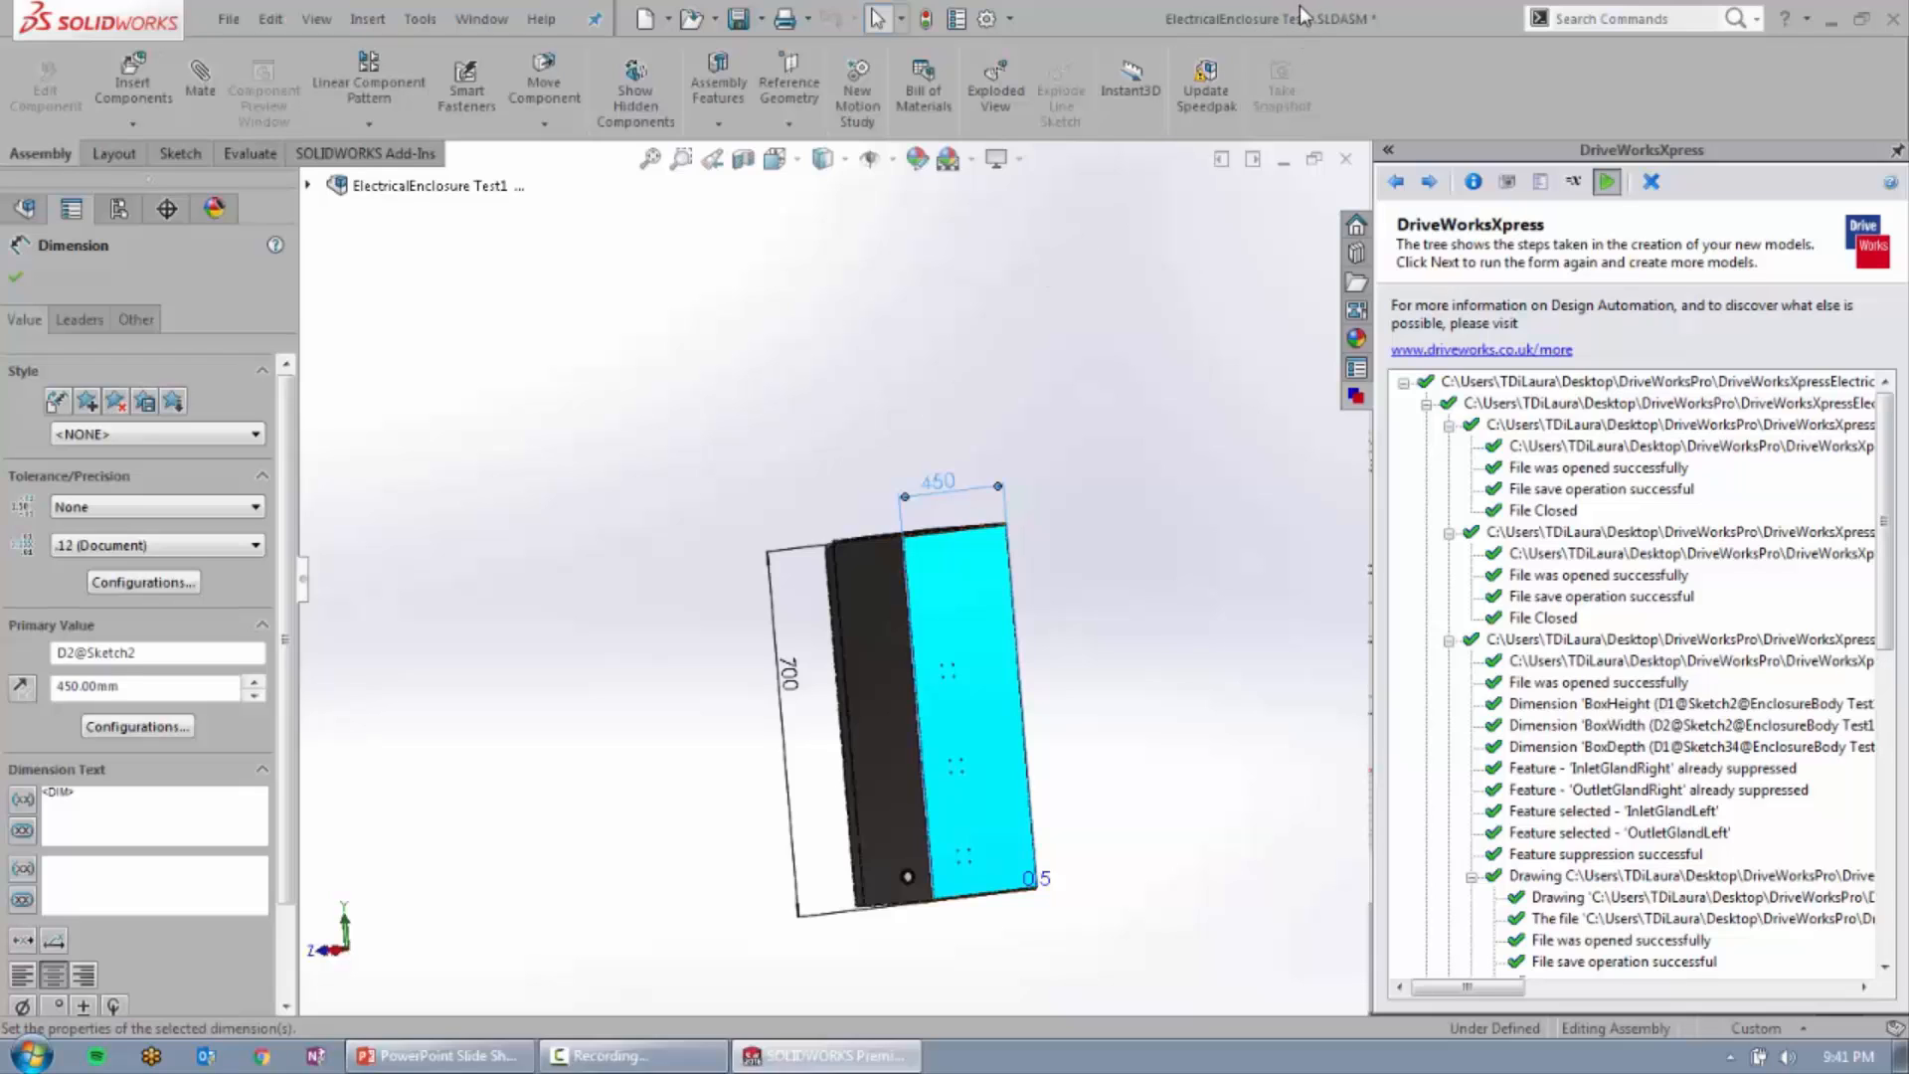
Step: Open the recently generated drawing EnclosureBody Test1.slddrw
left_click(228, 18)
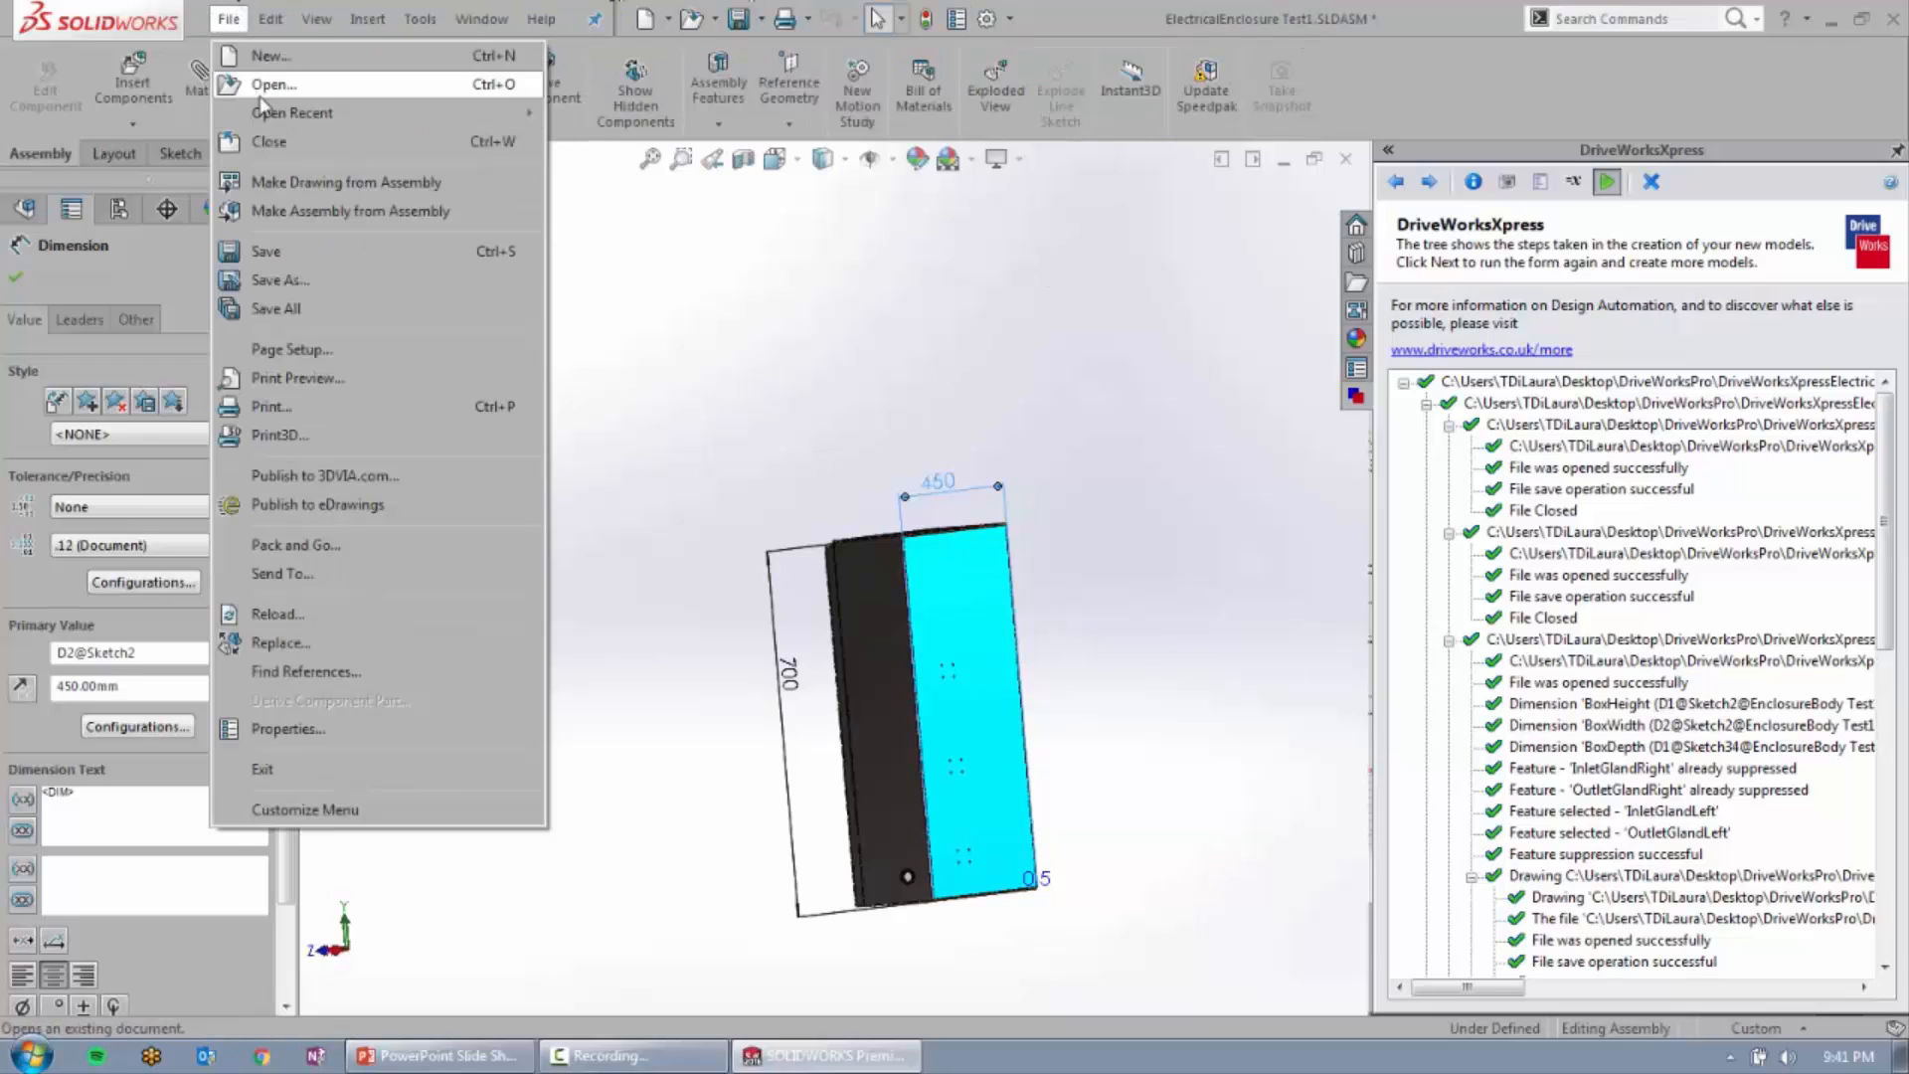
mouse_move(283, 112)
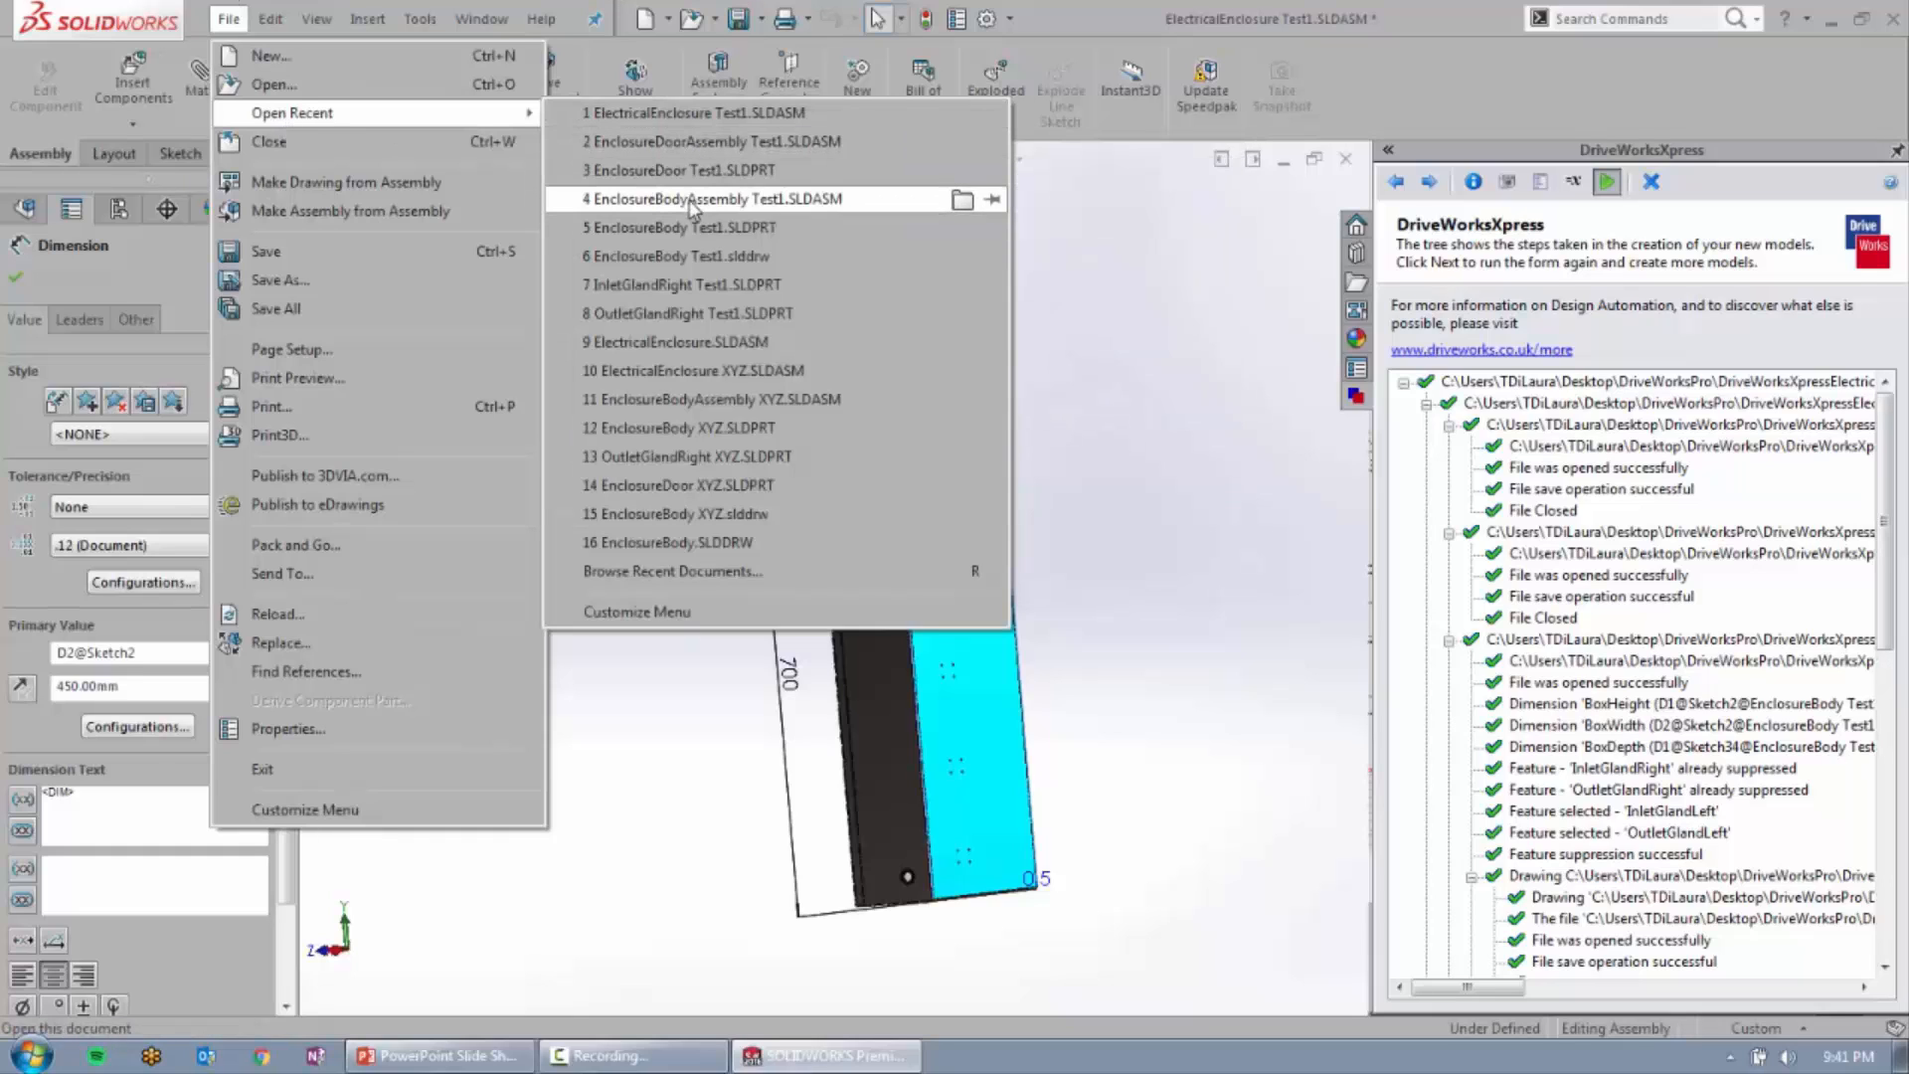
mouse_move(693, 206)
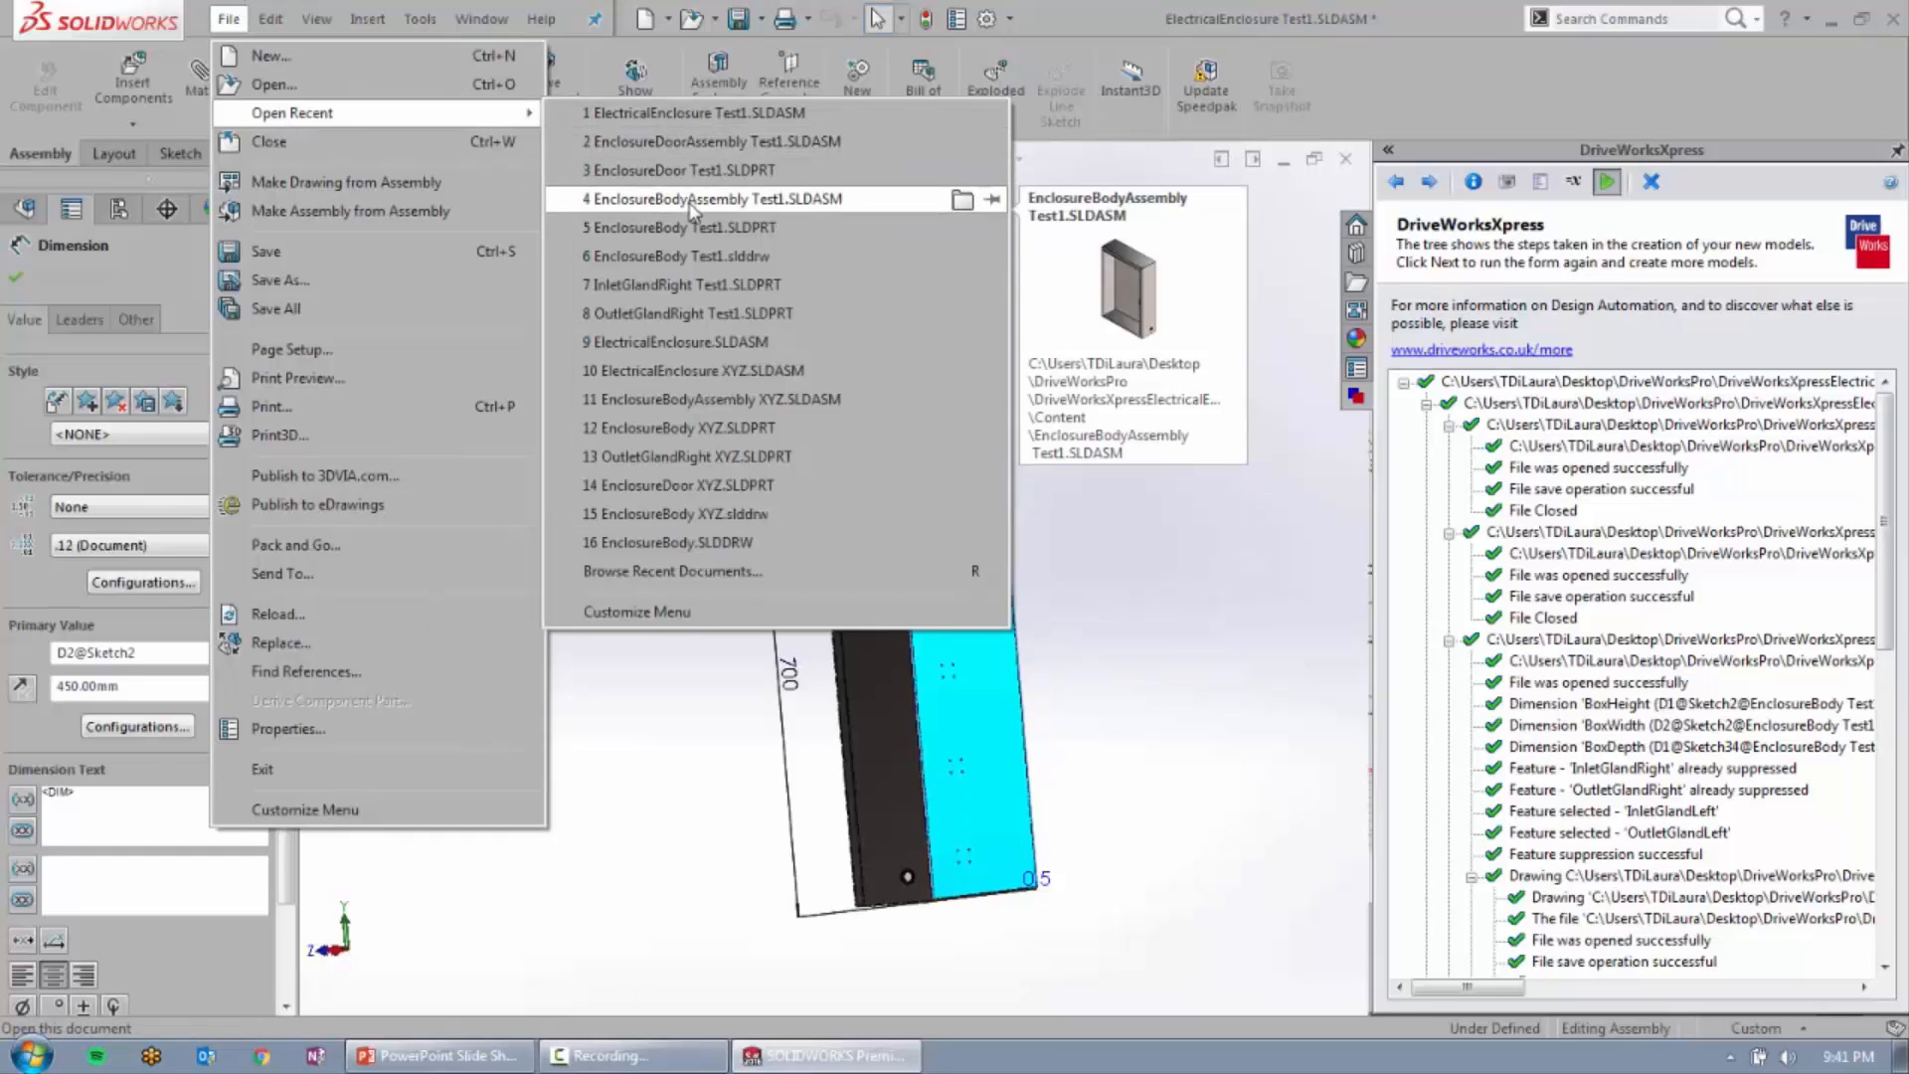
left_click(733, 254)
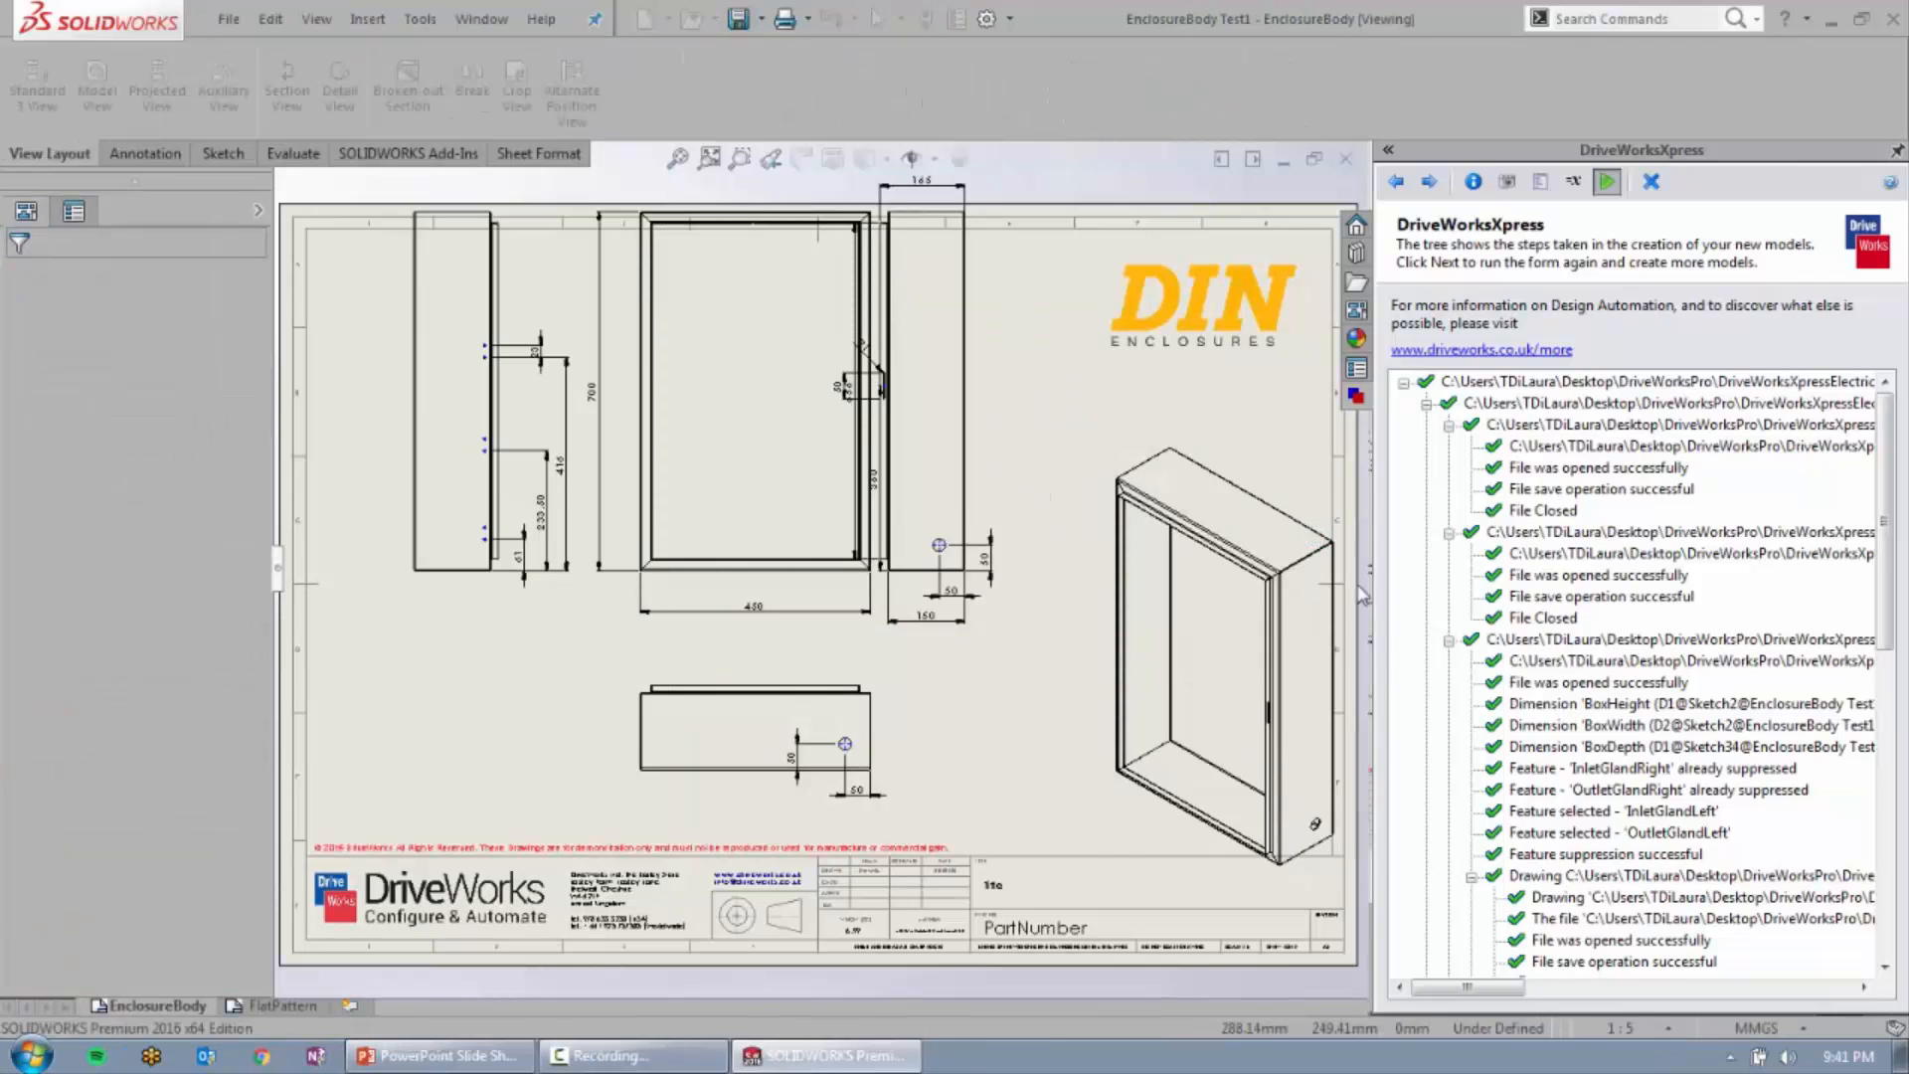
Step: Rearrange the drawing views on the sheet, shifting the isometric, front and hinge-side views and moving the bottom view down clear of the width dimension
left_click(1221, 439)
left_click_drag(1220, 440, 1164, 377)
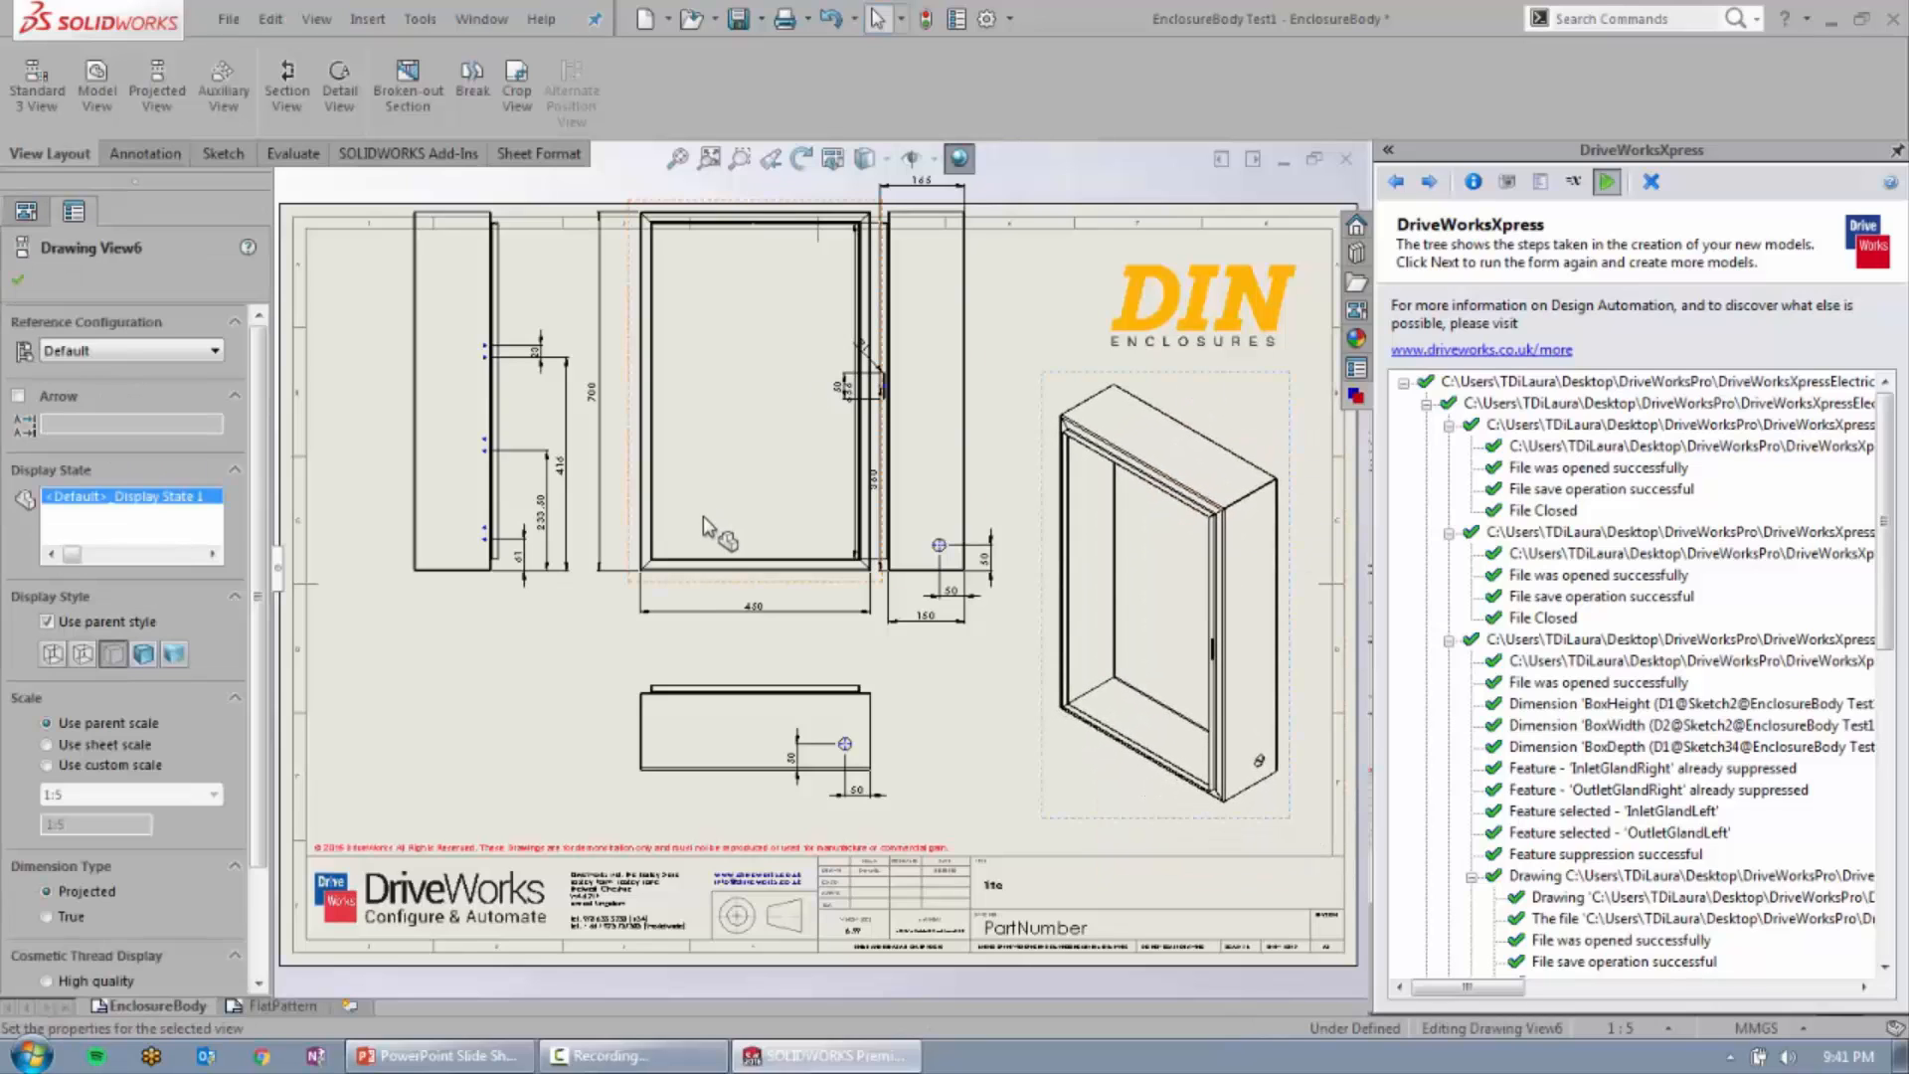
left_click_drag(703, 597, 651, 668)
left_click_drag(441, 658, 362, 664)
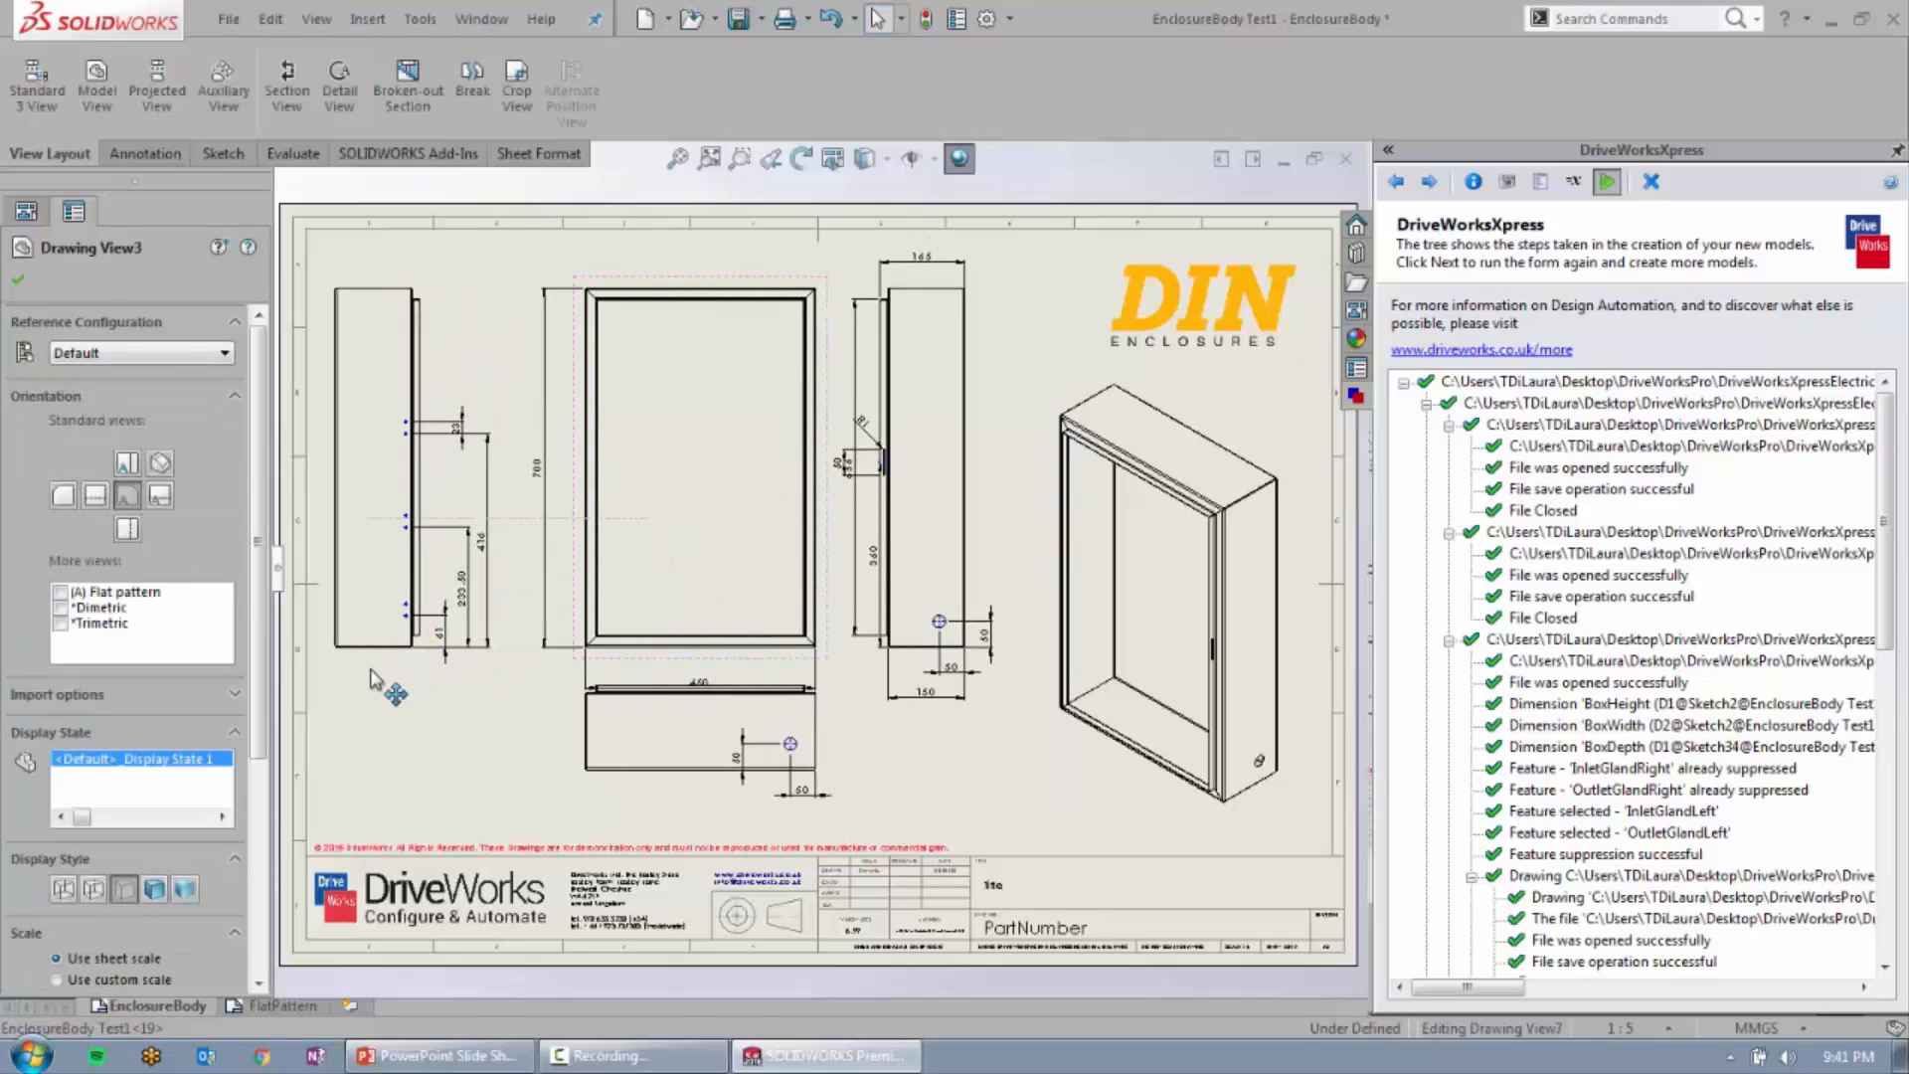
left_click_drag(721, 700, 722, 739)
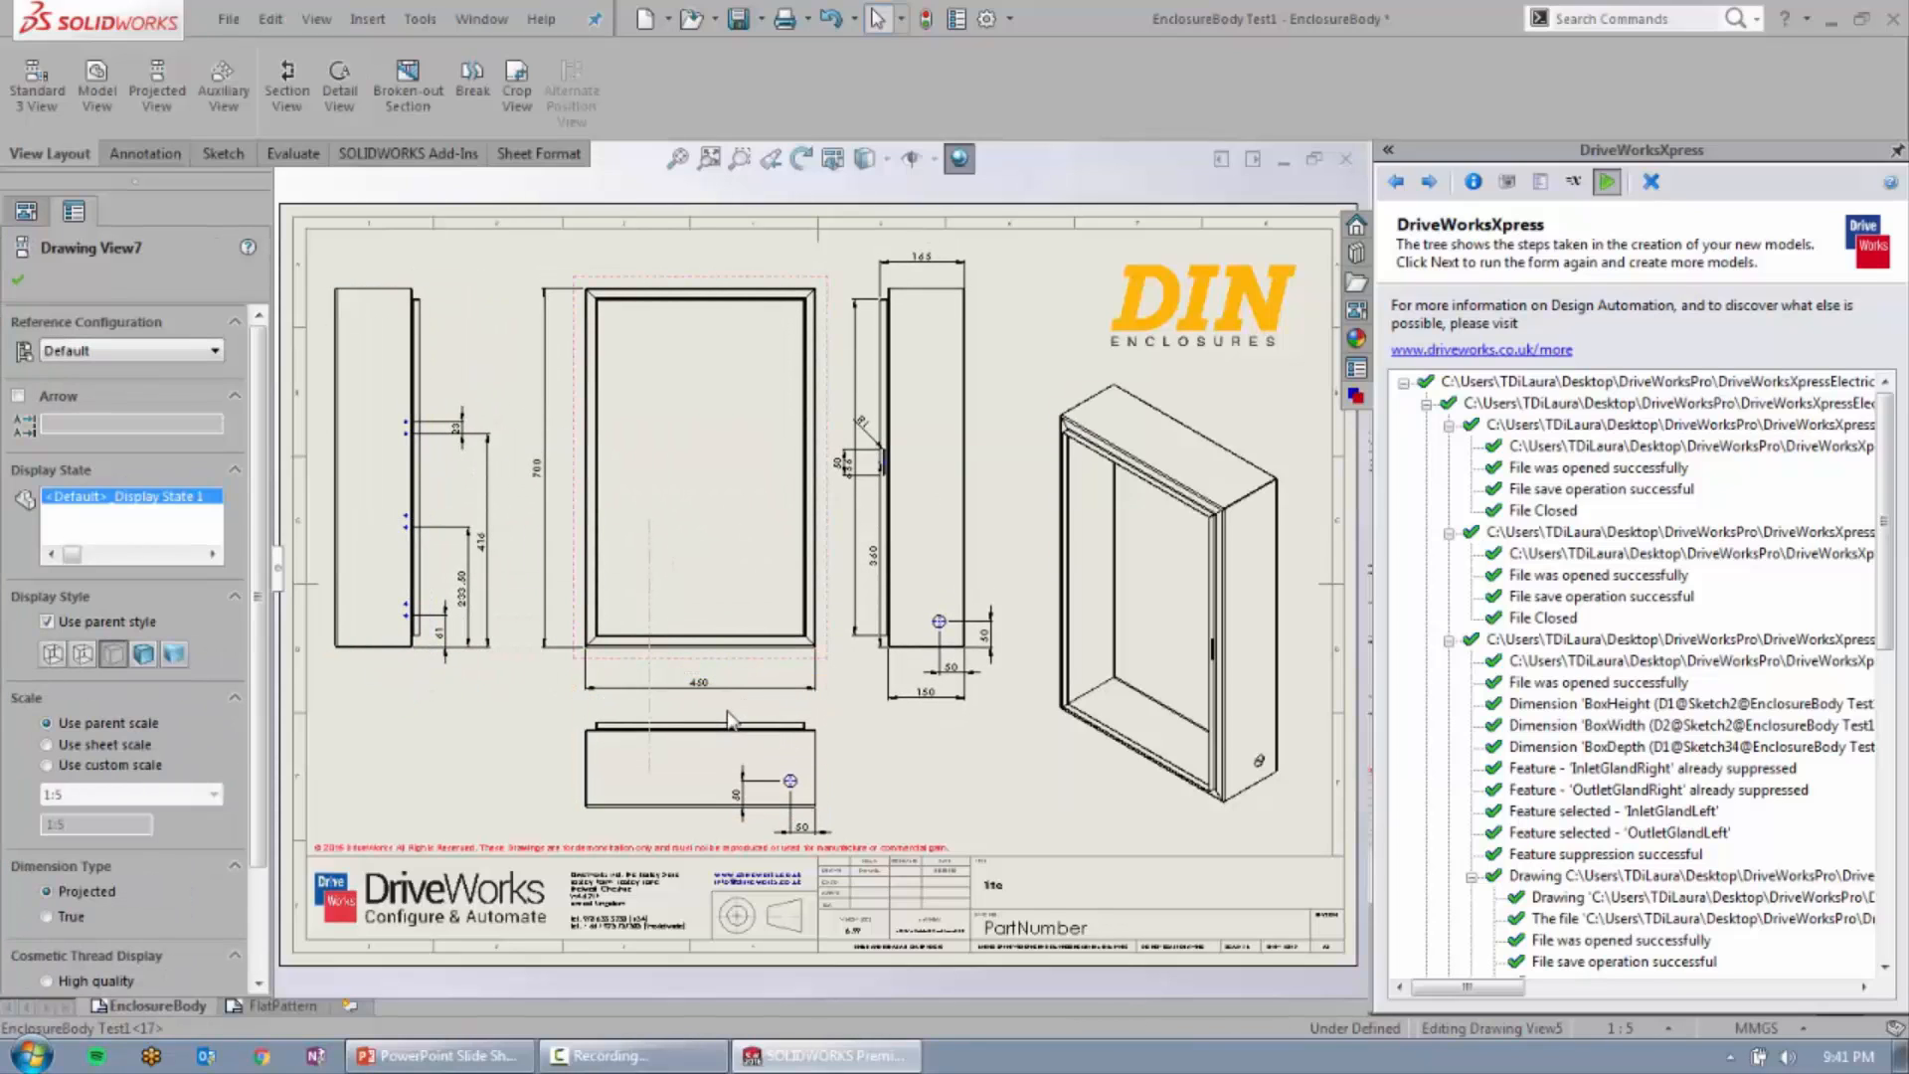
Step: Examine the drawing's overall dimensions in each view and the gland hole on the isometric view's side
scroll(552, 482, "down", 2)
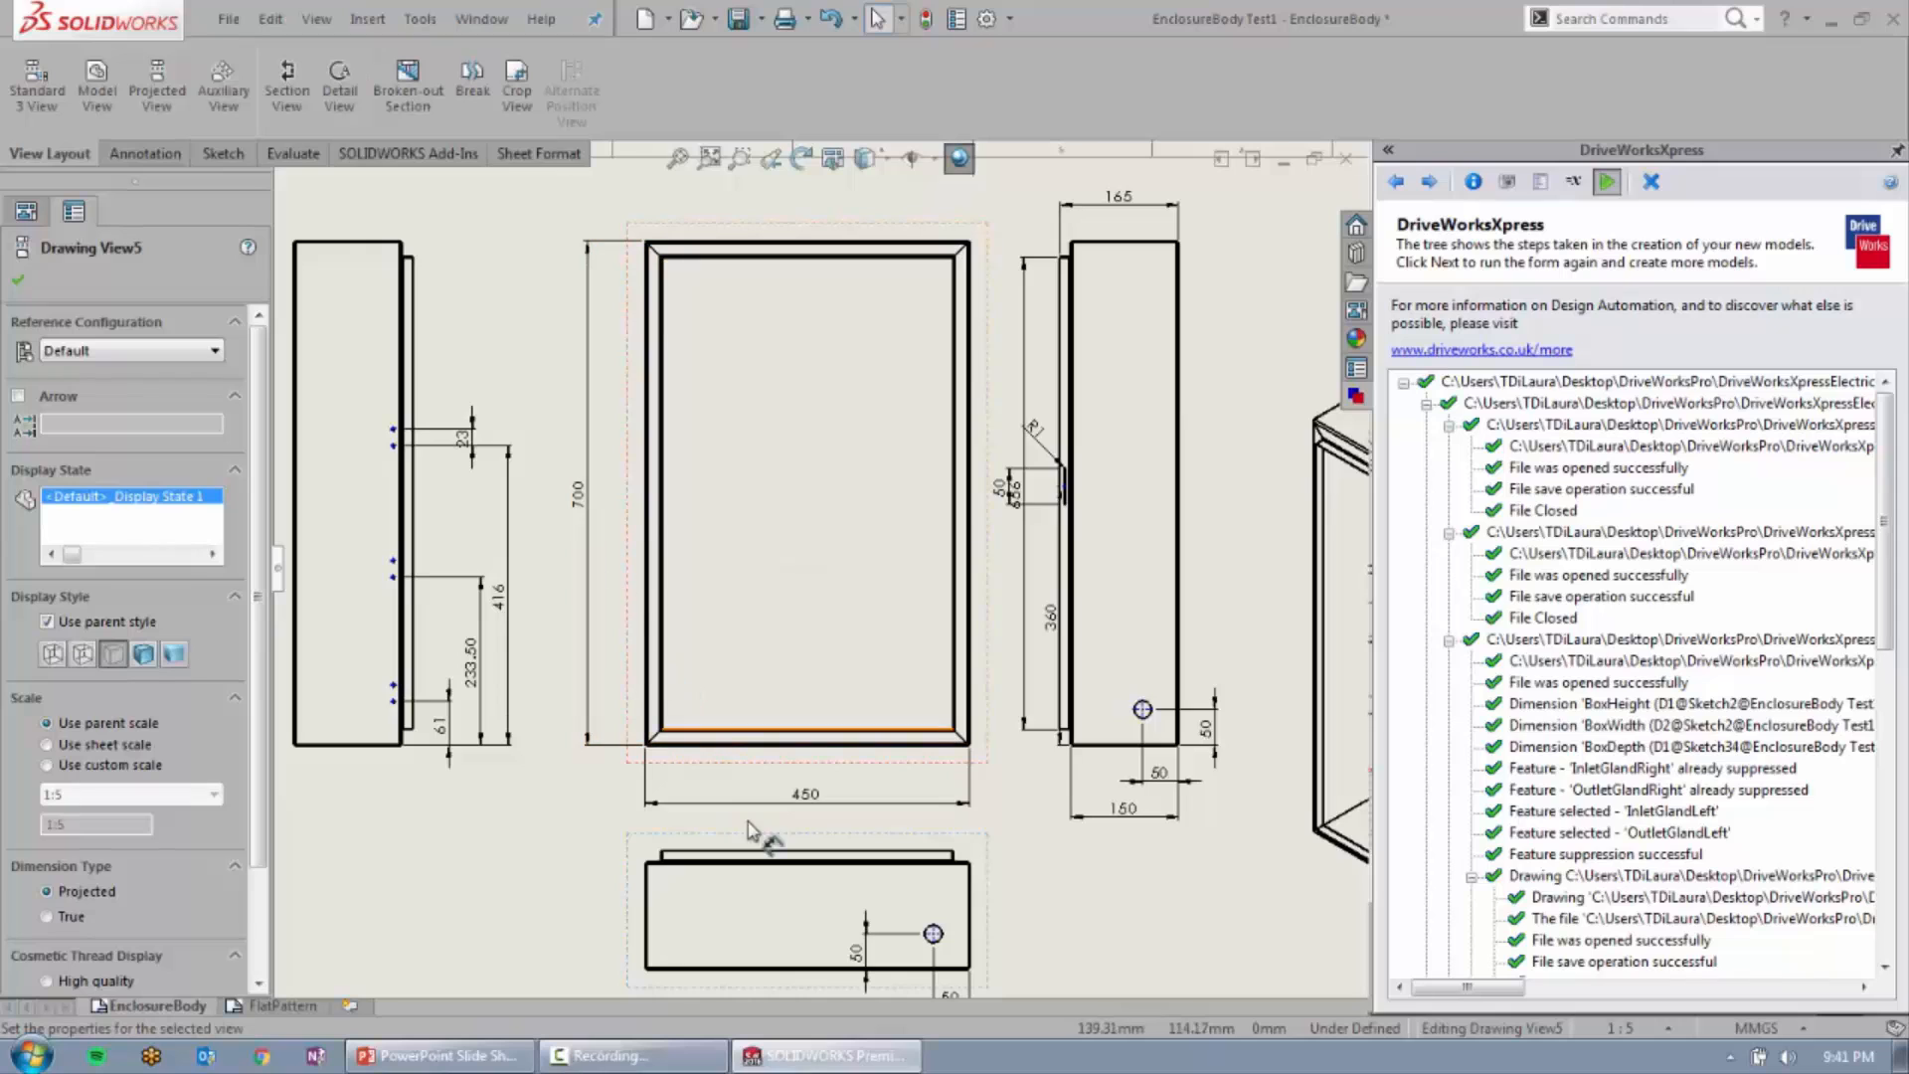
scroll(876, 799, "up", 2)
scroll(1092, 732, "down", 1)
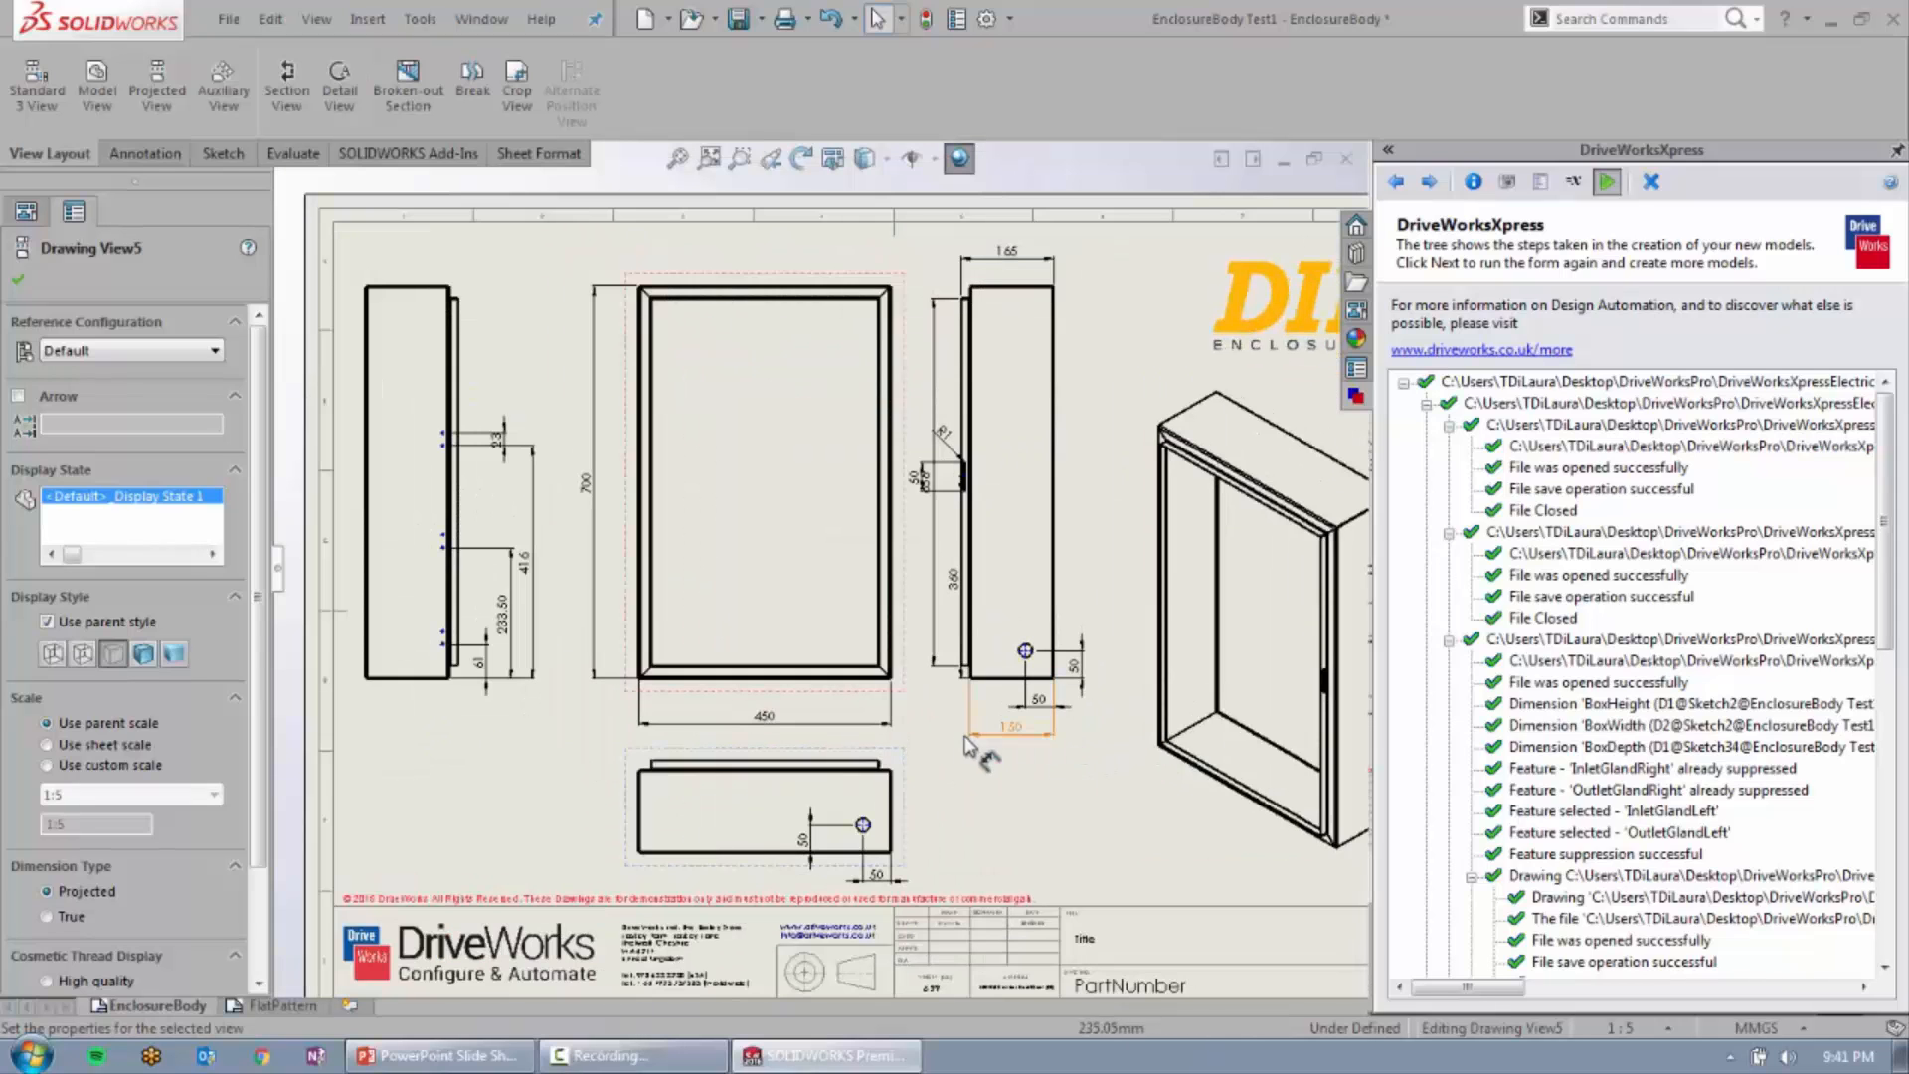
scroll(1018, 702, "up", 2)
scroll(1198, 739, "down", 2)
scroll(1061, 701, "down", 2)
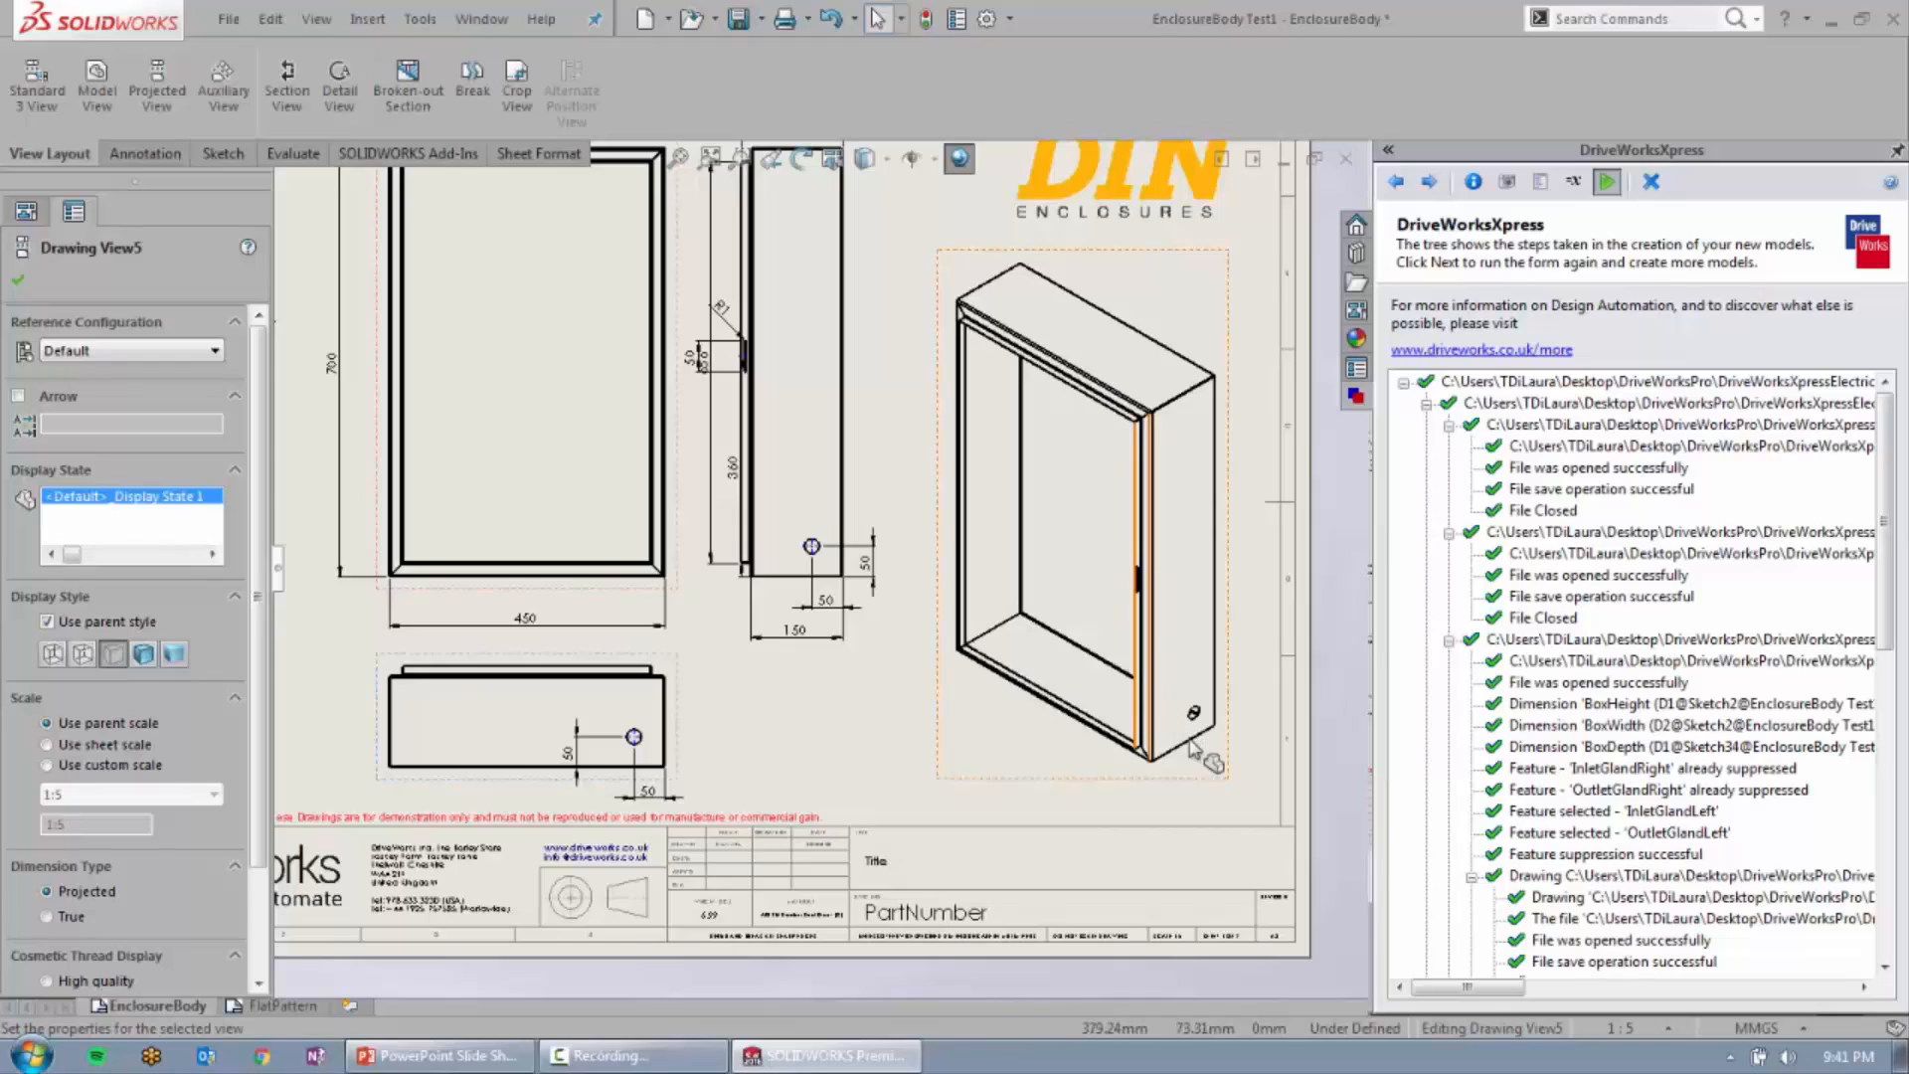
scroll(999, 629, "down", 4)
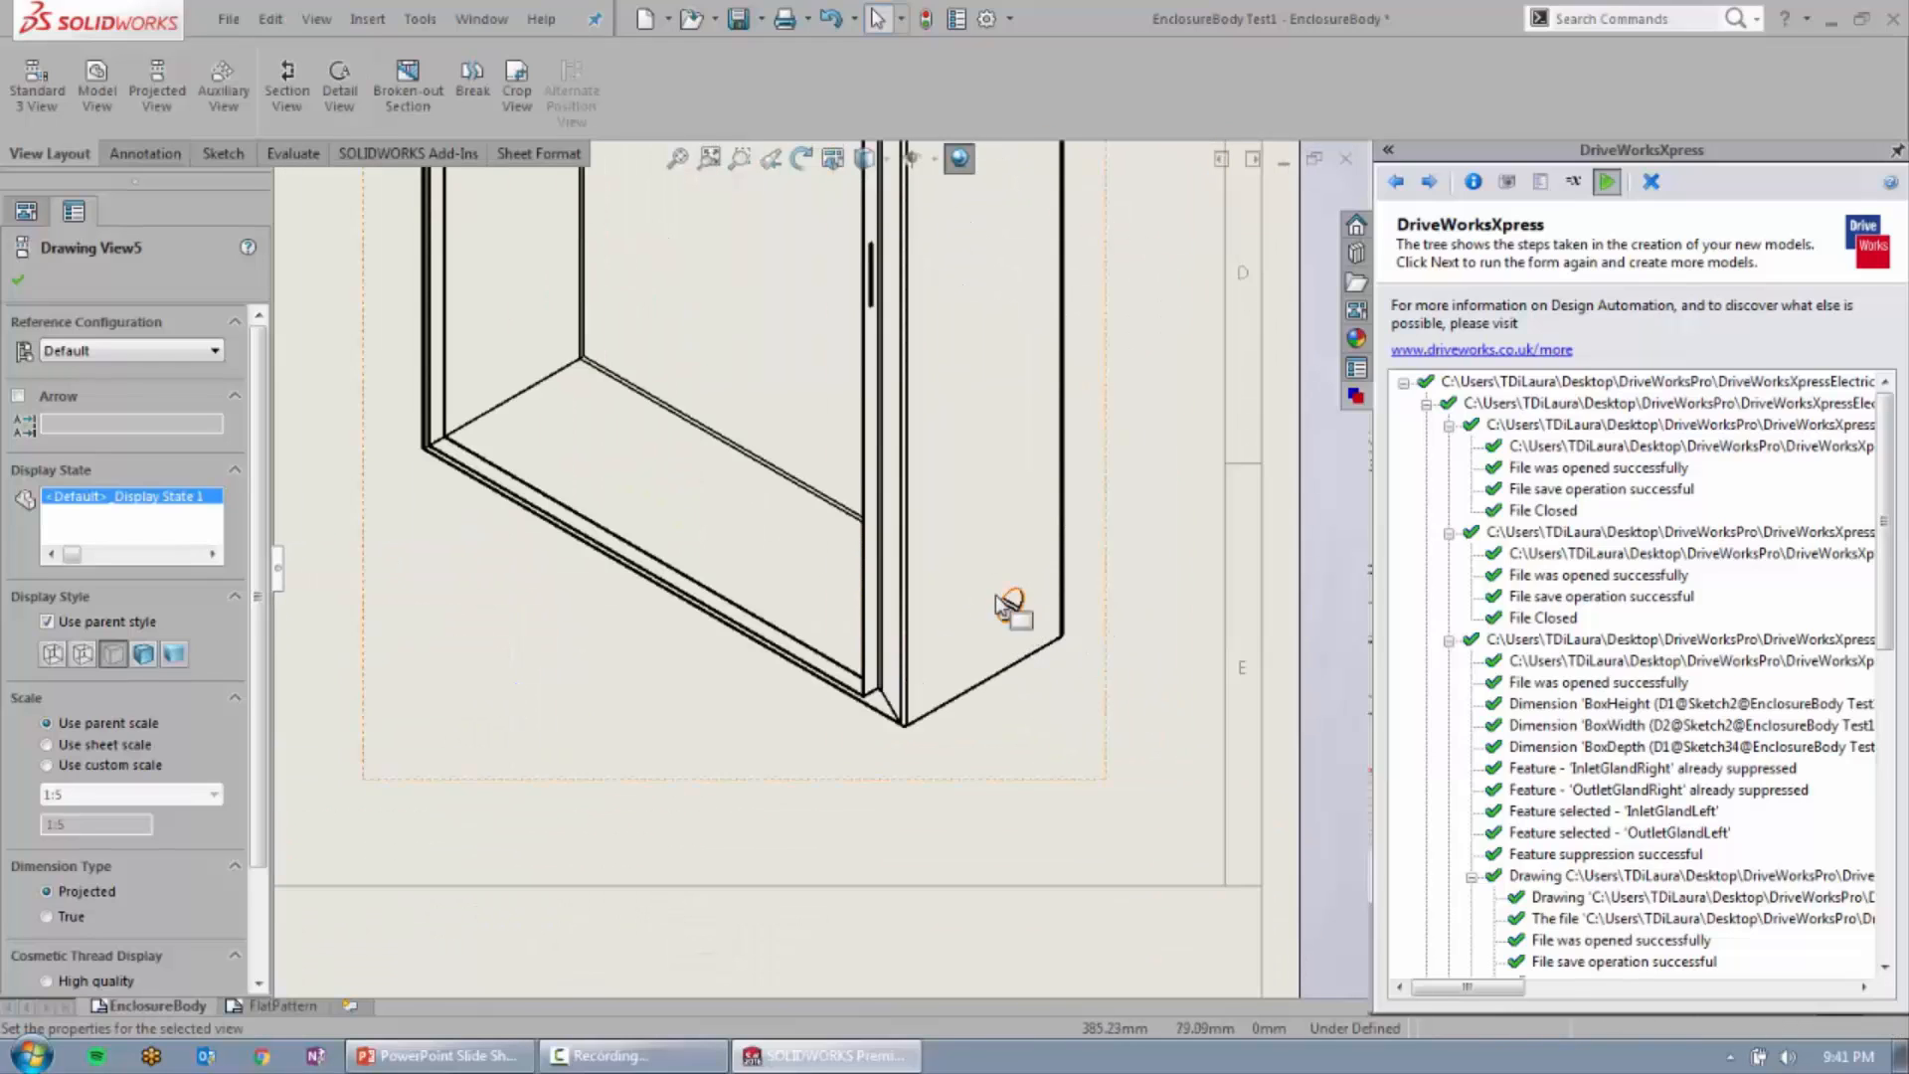
scroll(997, 596, "up", 5)
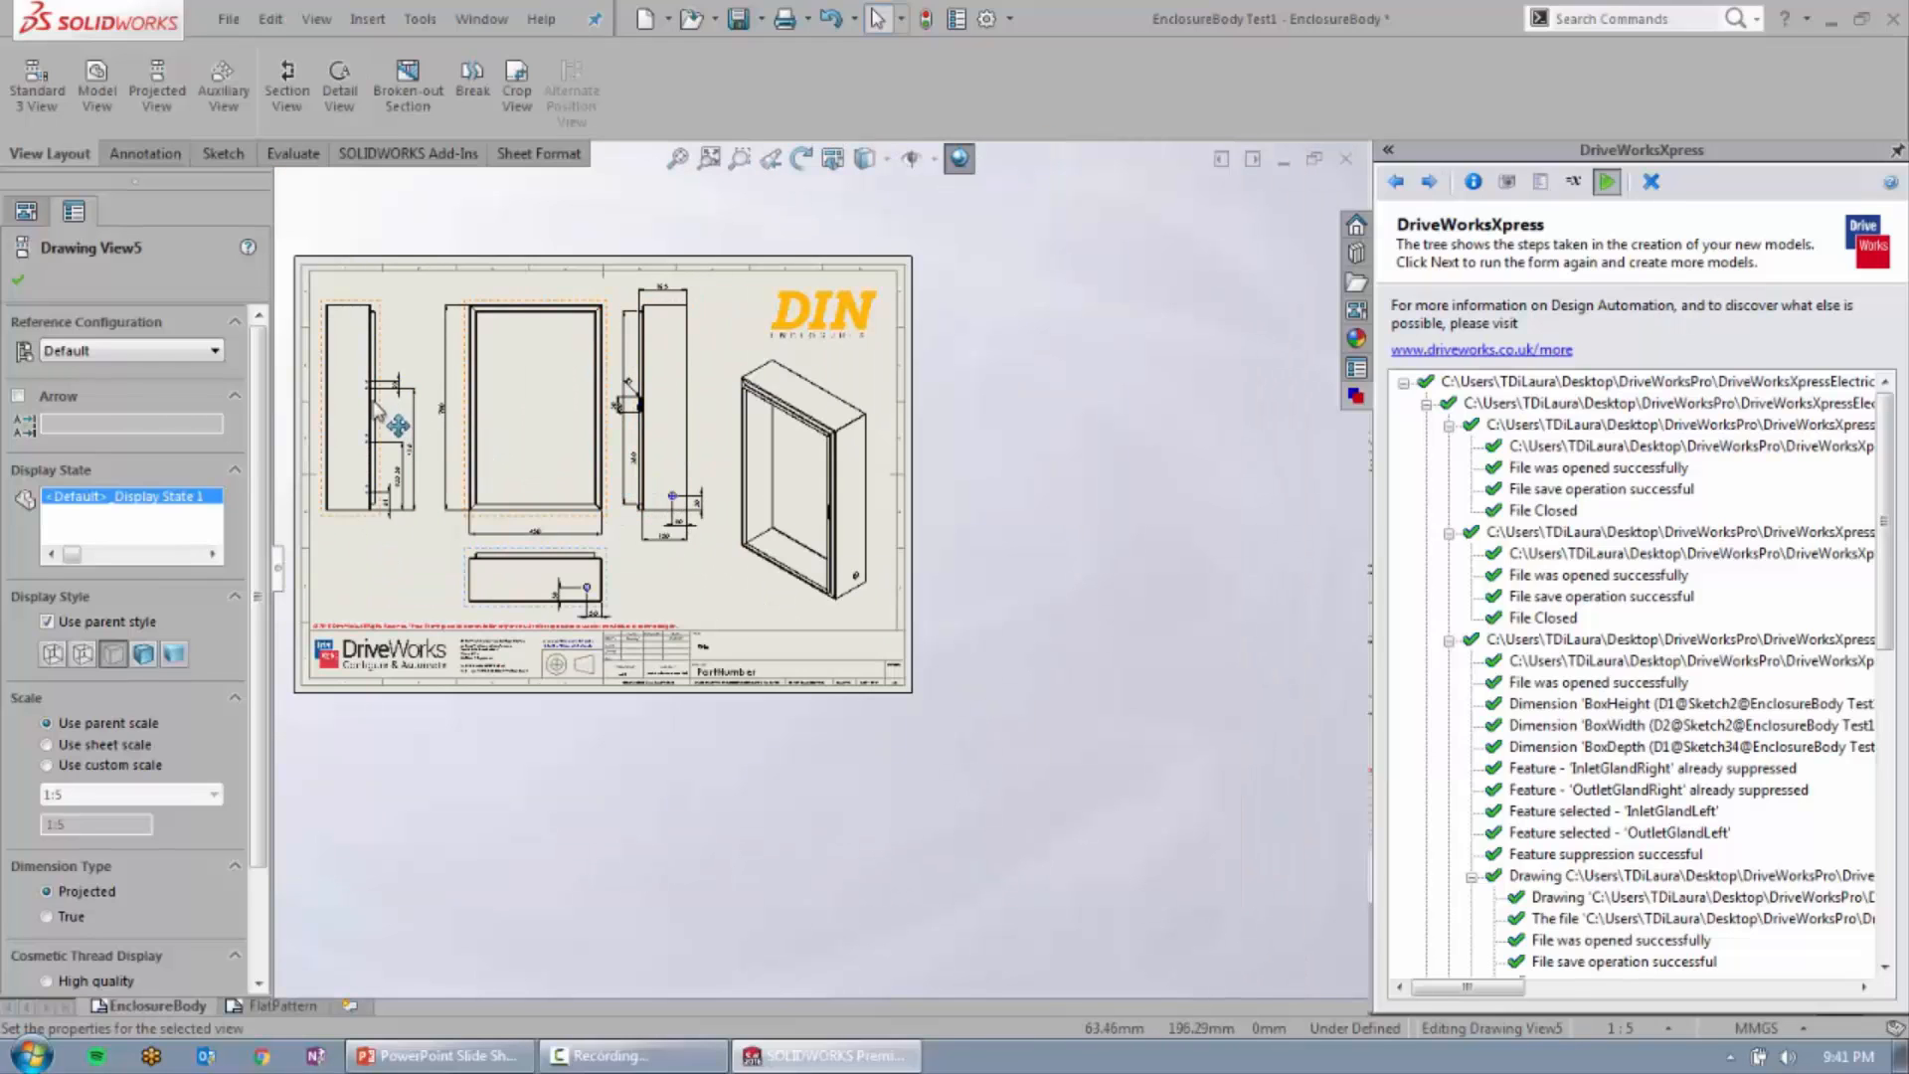
mouse_move(523, 355)
middle_mouse_down()
mouse_move(550, 382)
mouse_move(762, 449)
middle_mouse_up()
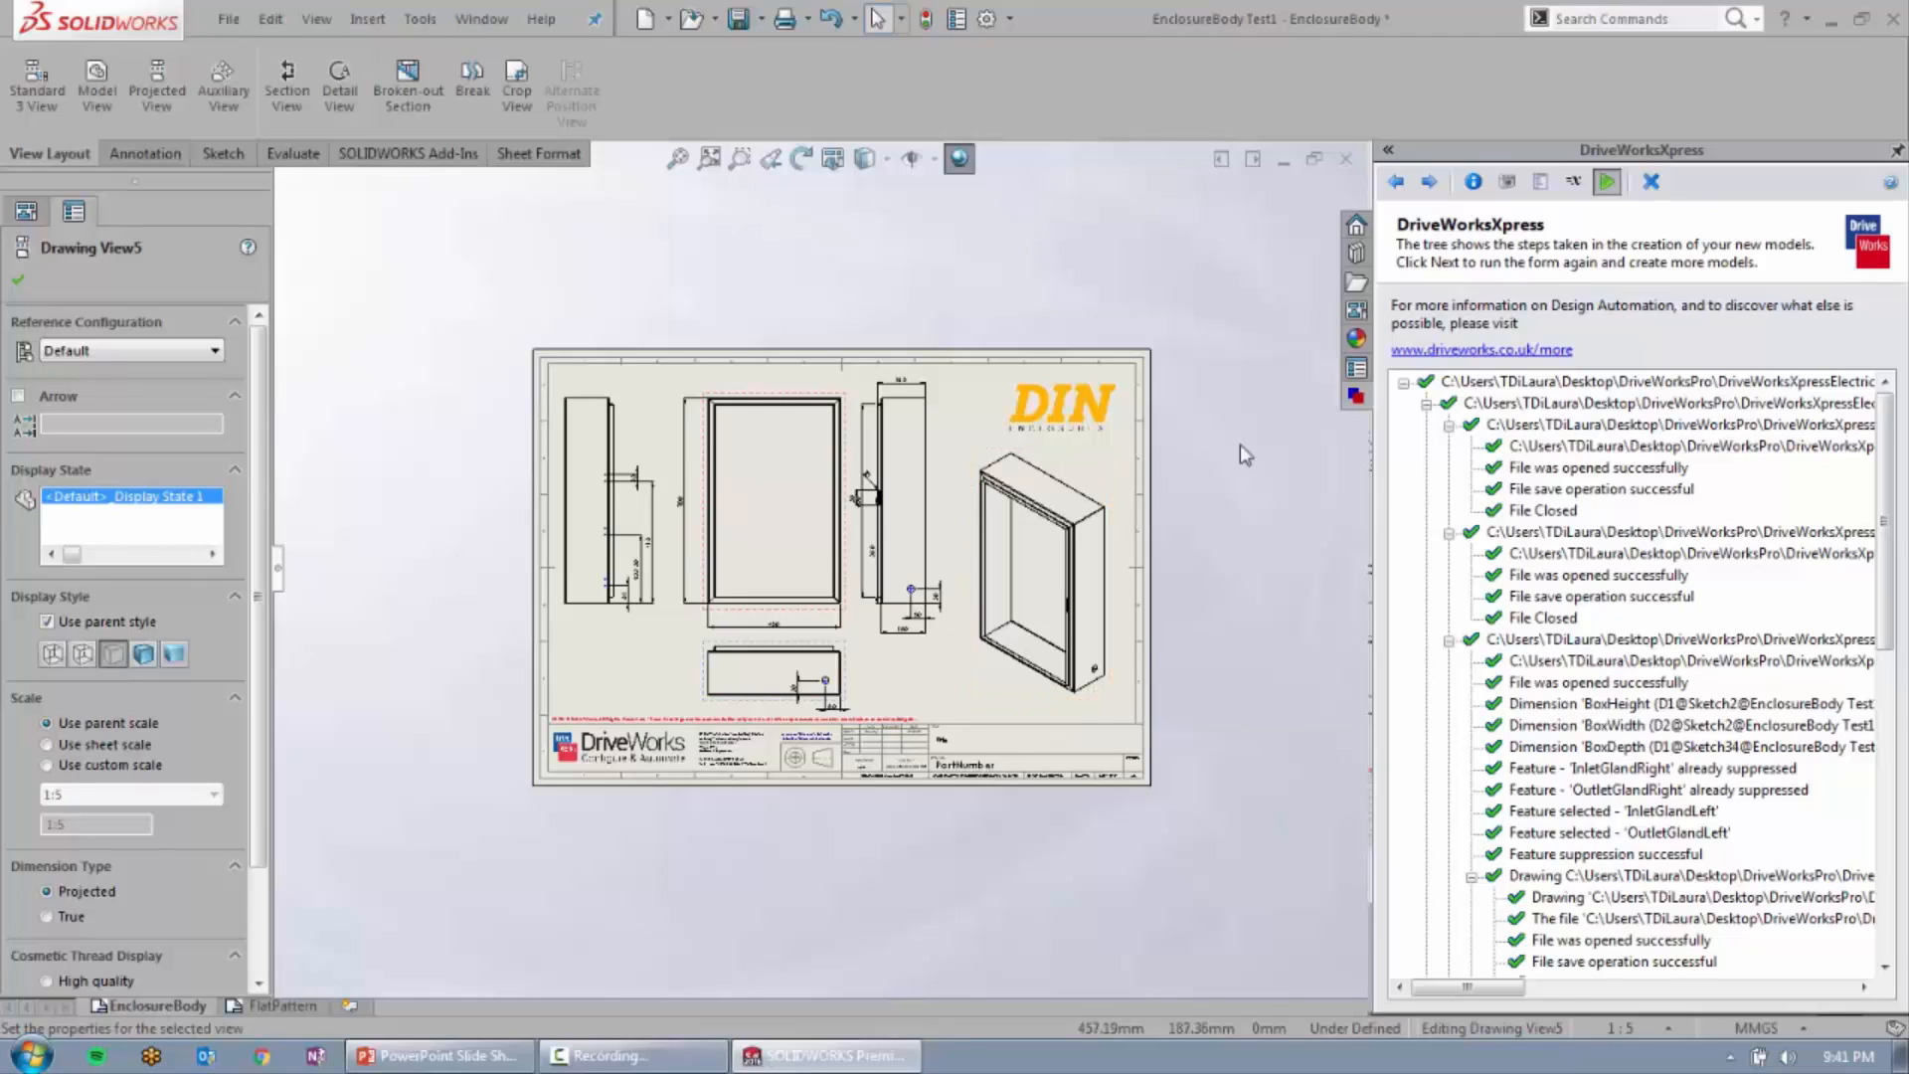
Step: Run the input form again, entering a second test order number and setting BoxHeight to 400
left_click(1431, 185)
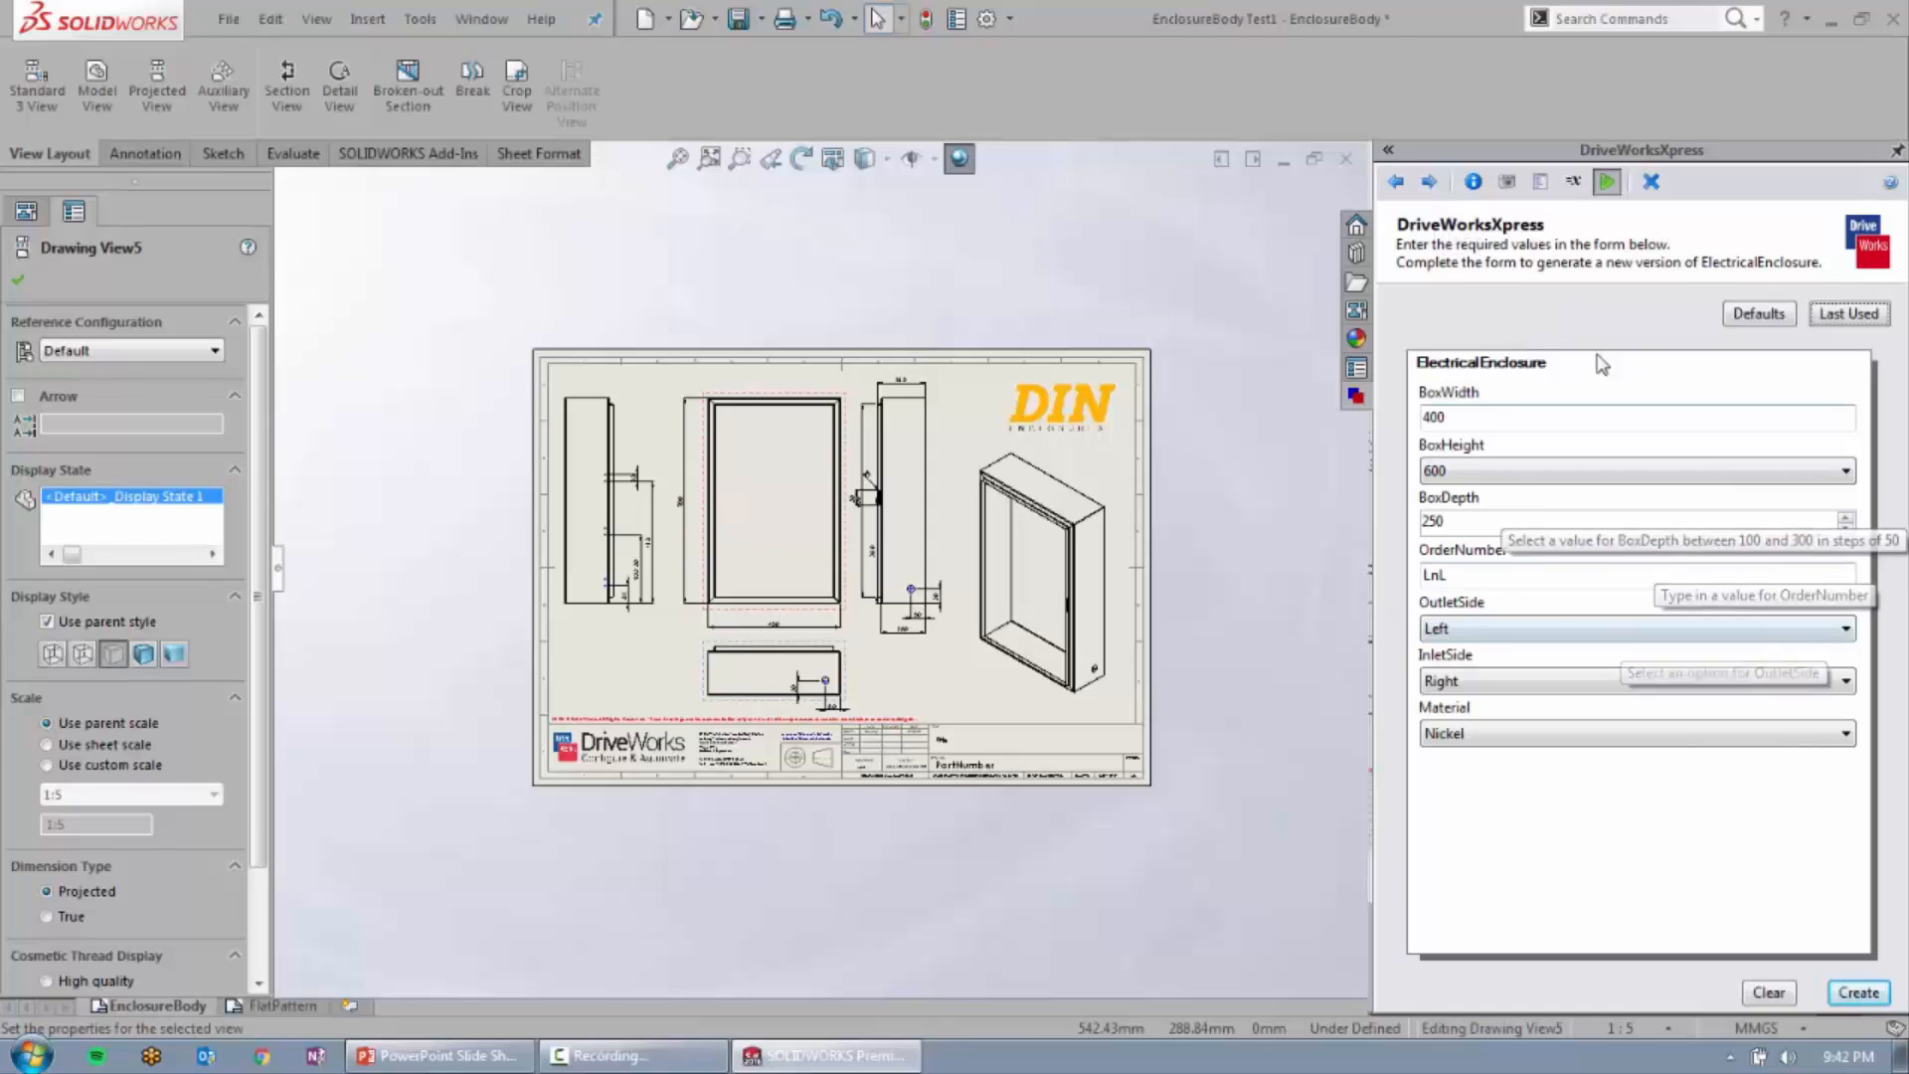
left_click(1486, 578)
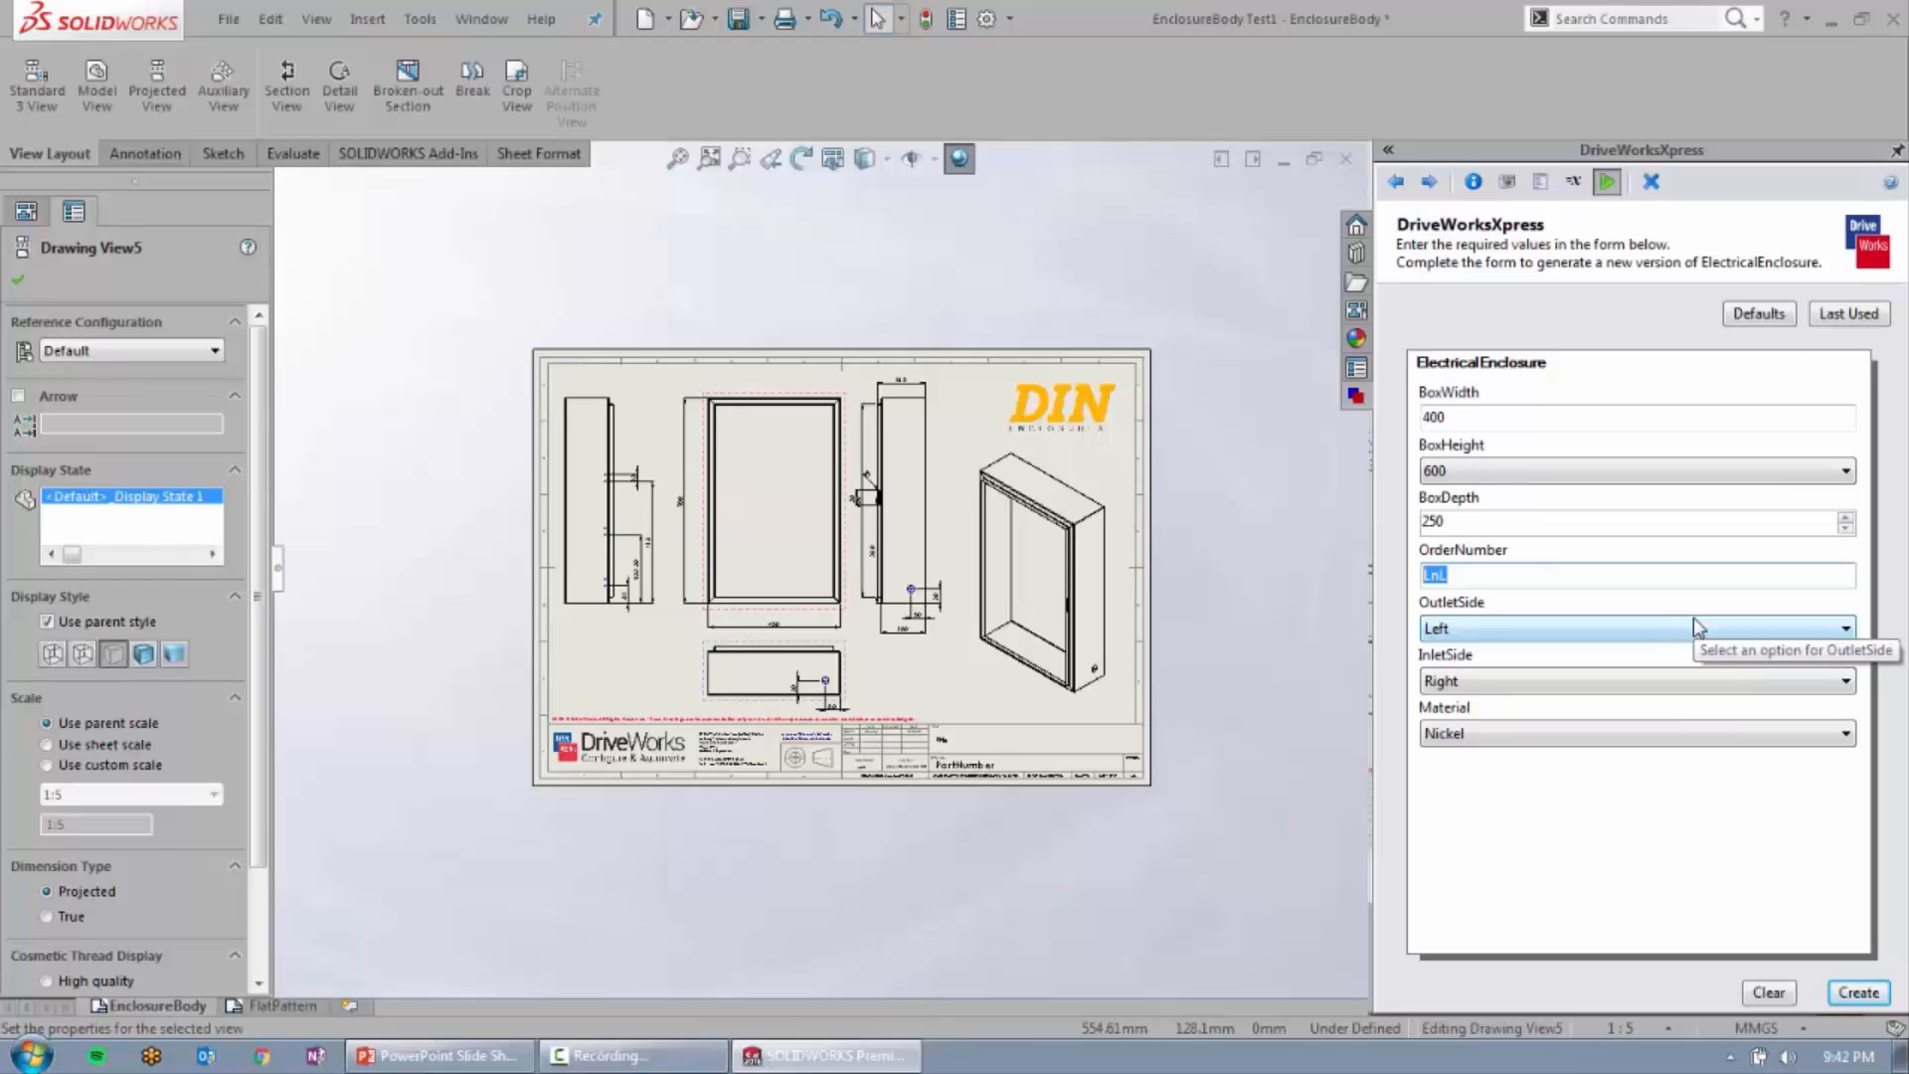
type("Test2")
left_click(1462, 472)
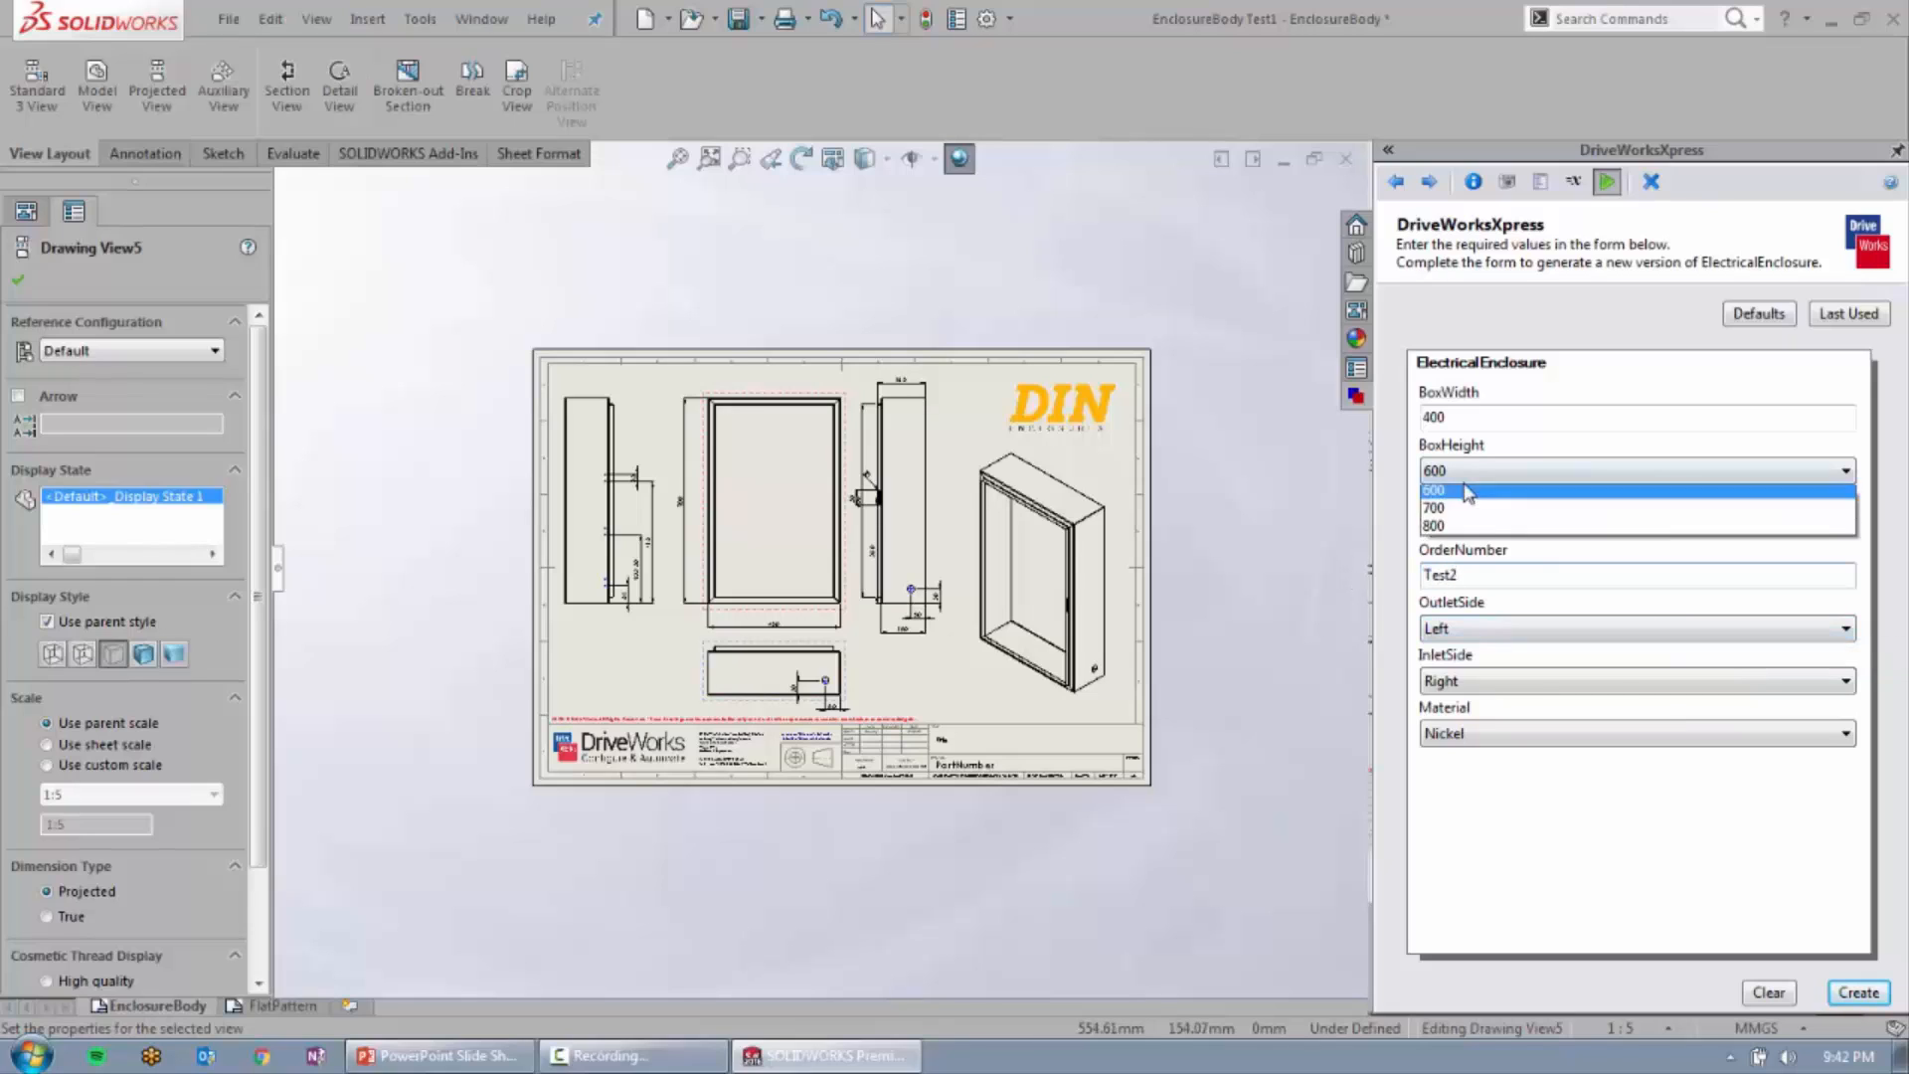
left_click(1461, 494)
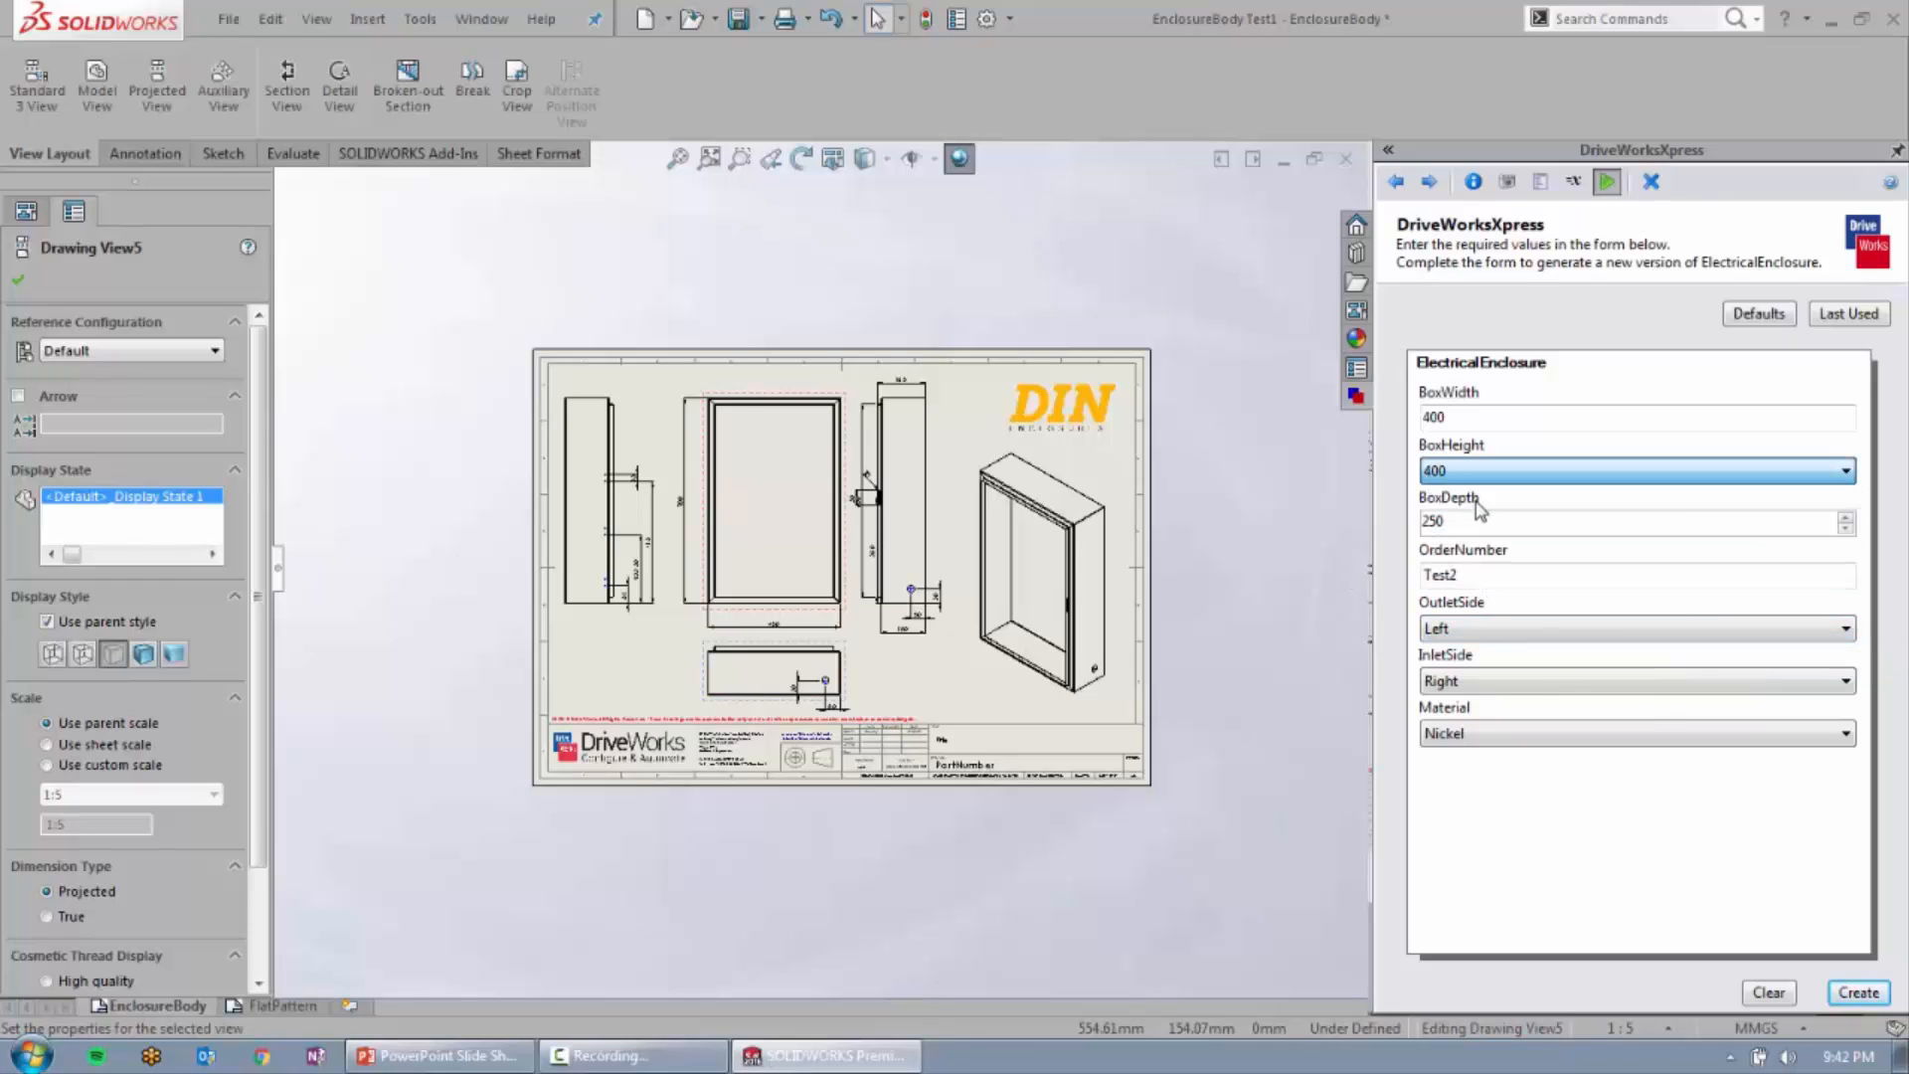
Step: Try a BoxWidth of 610 to test the allowed range, and set BoxWidth to 600
left_click(1715, 419)
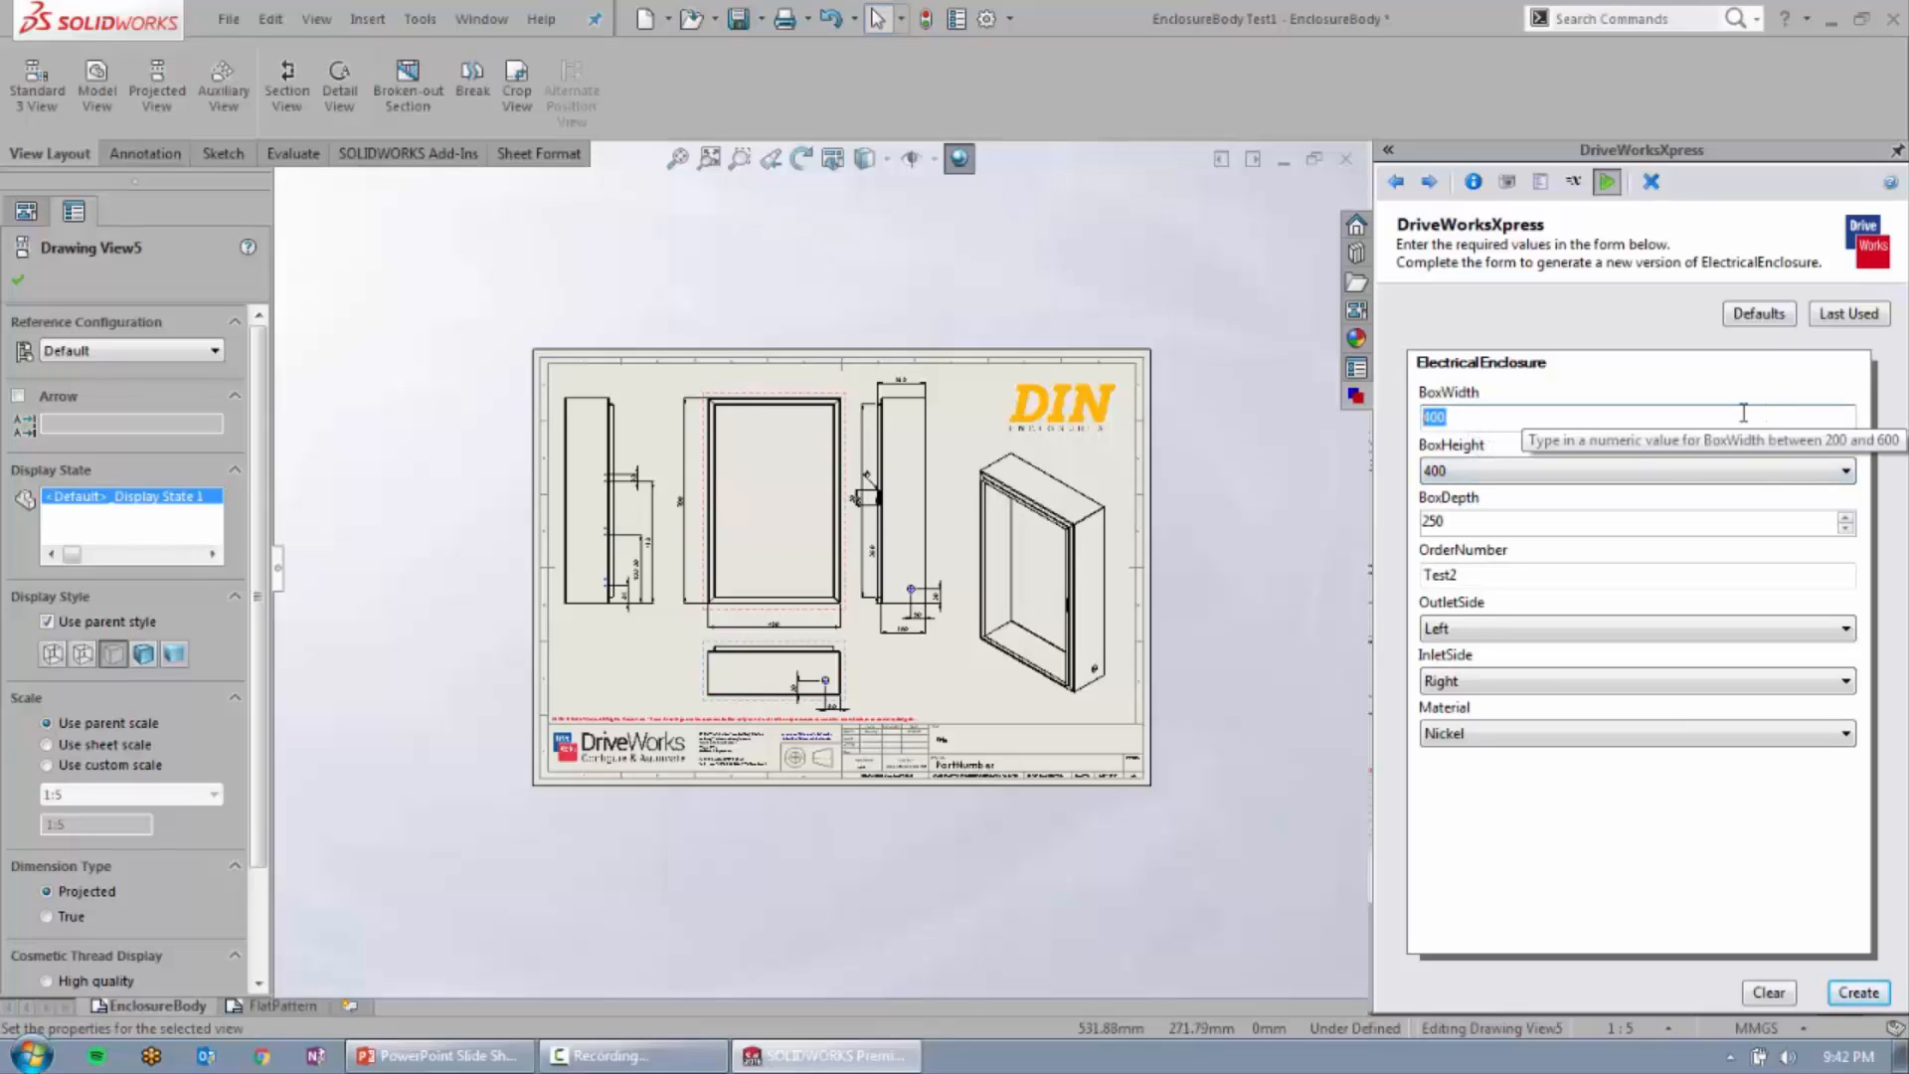
type("6100")
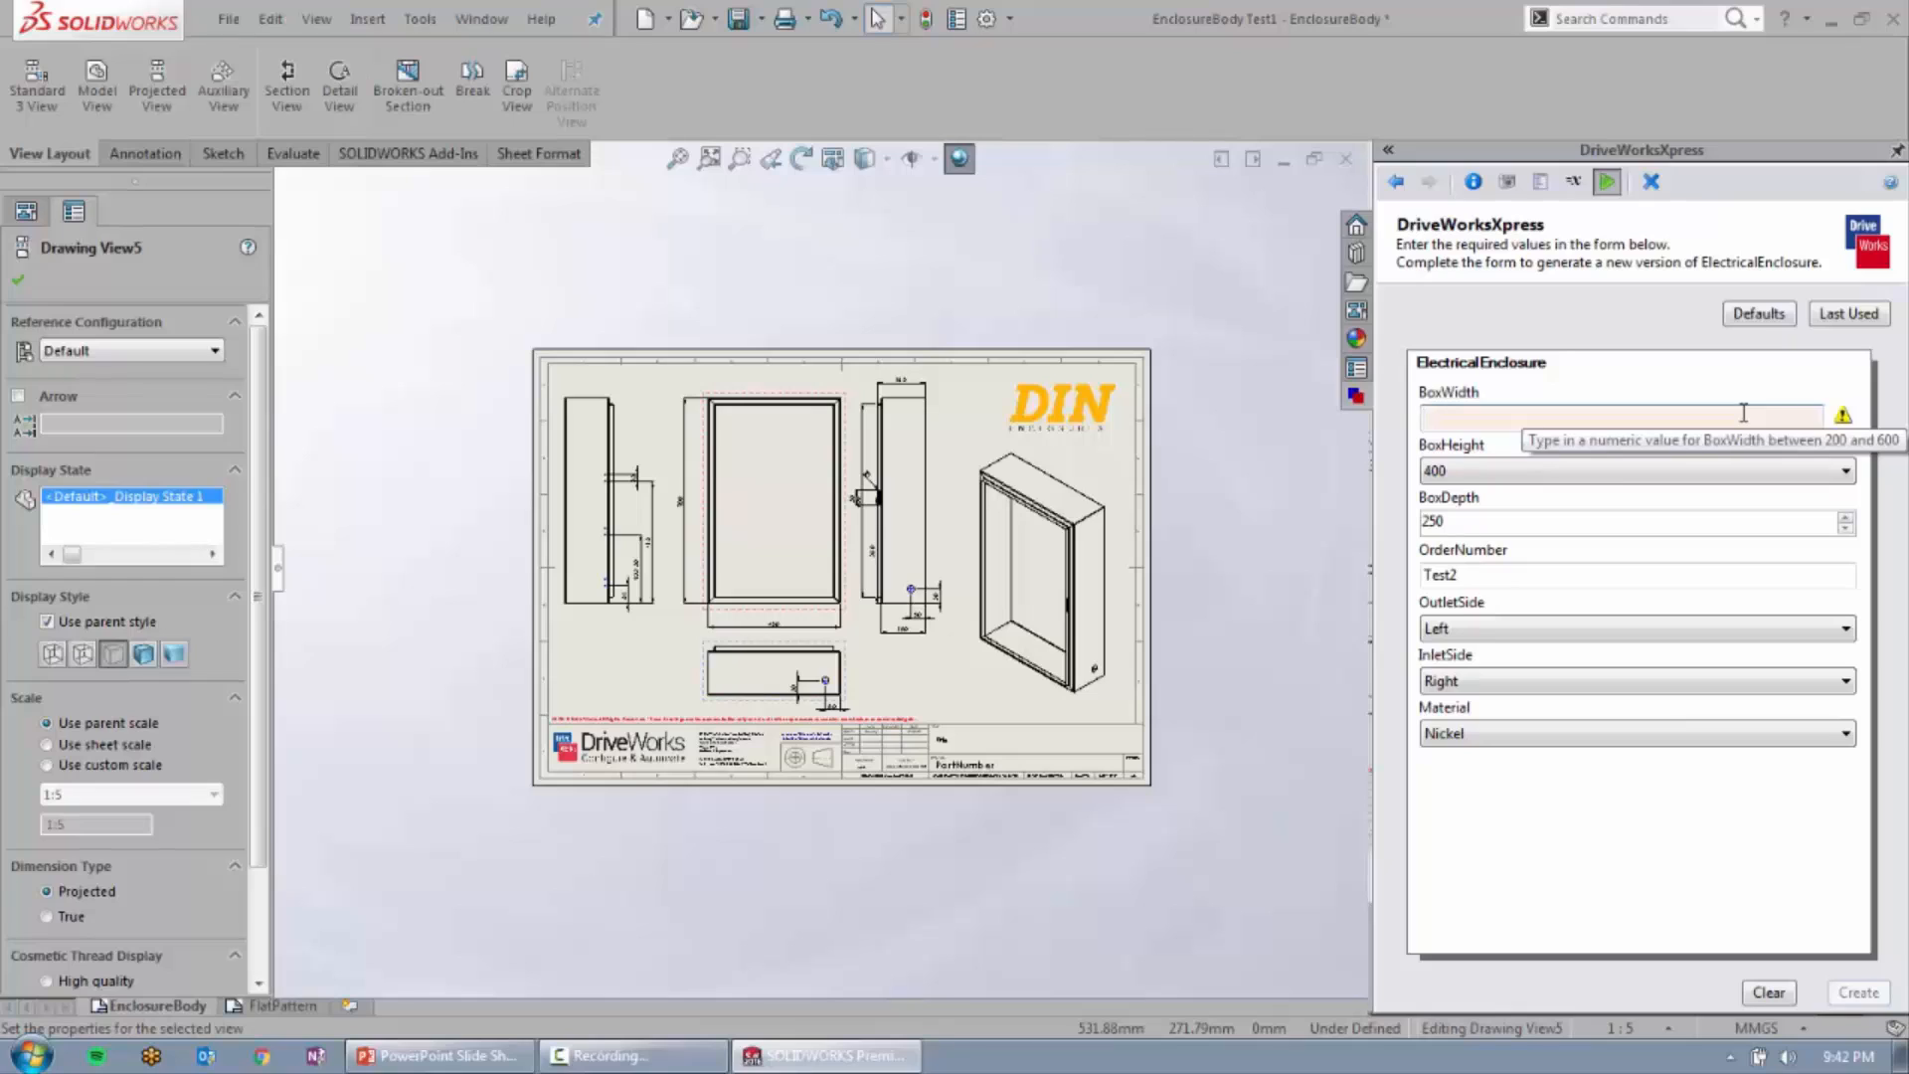
type("610")
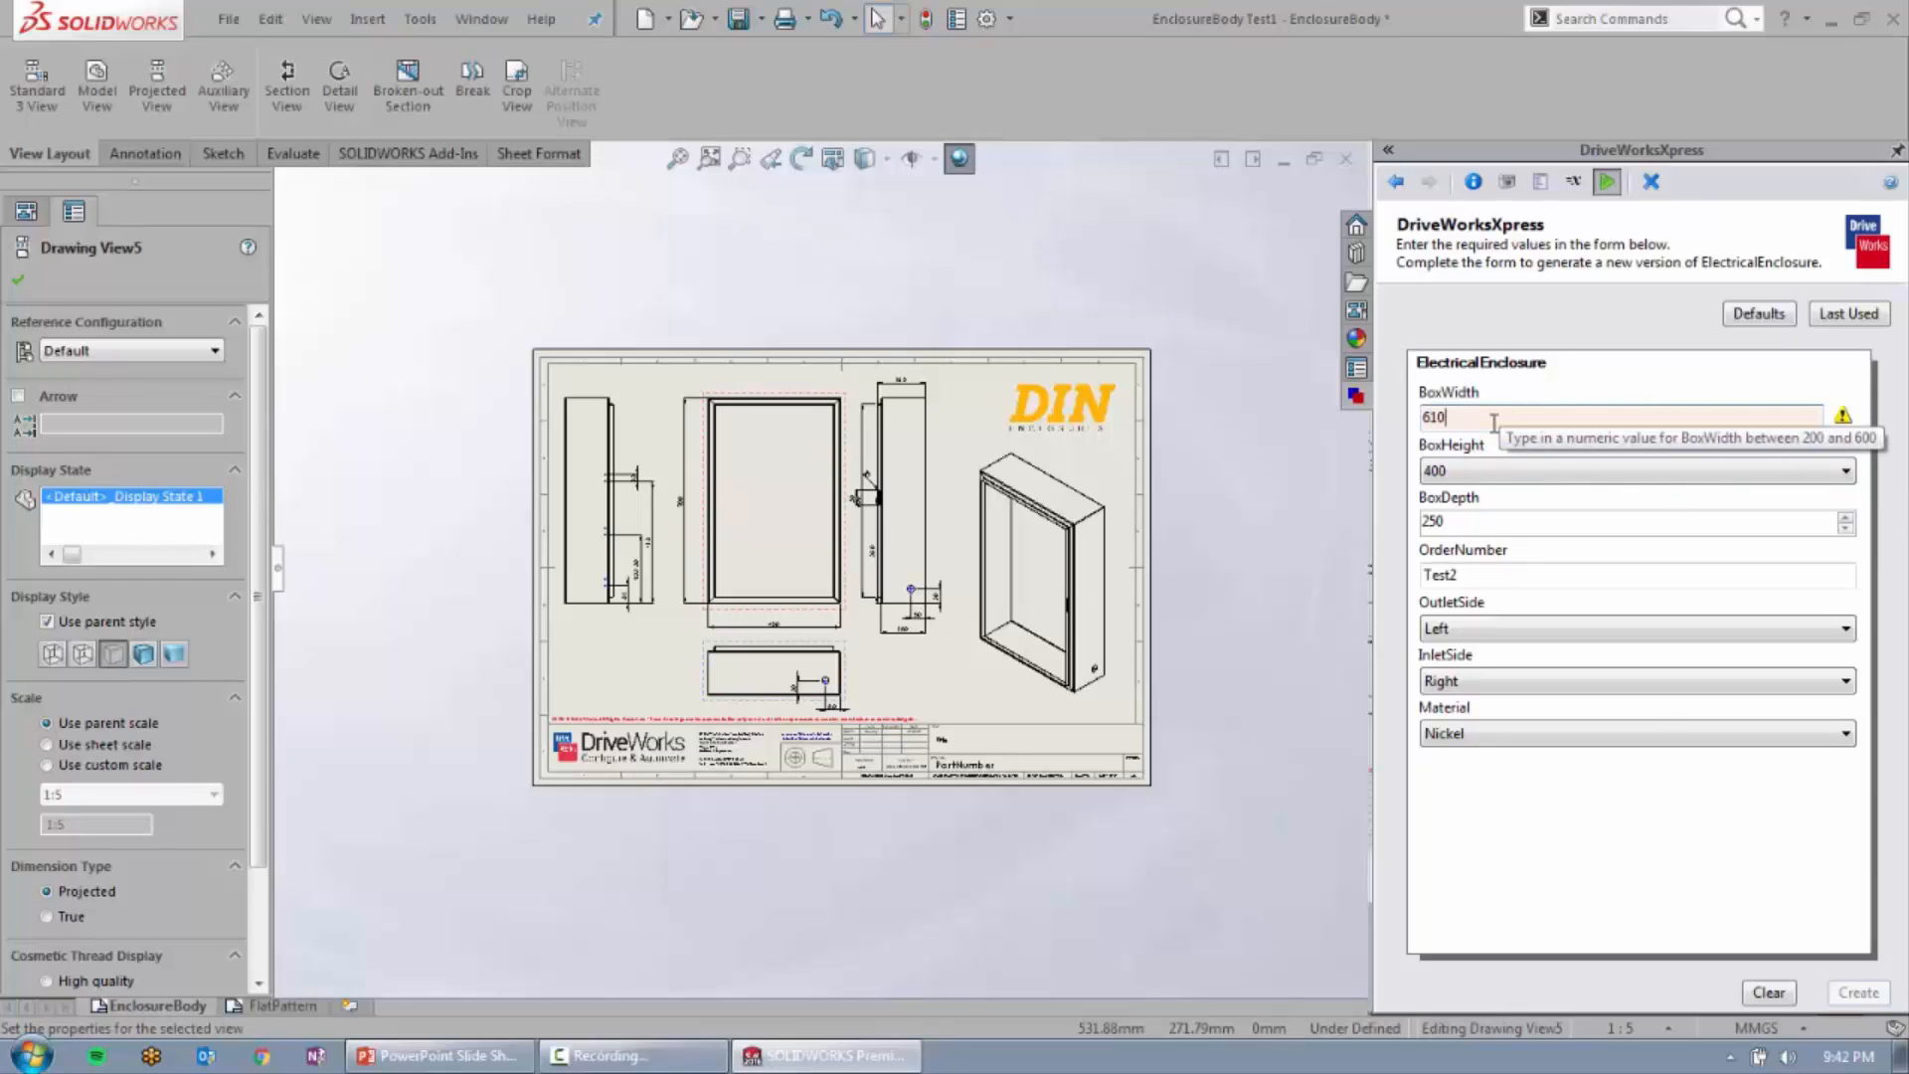
type("0")
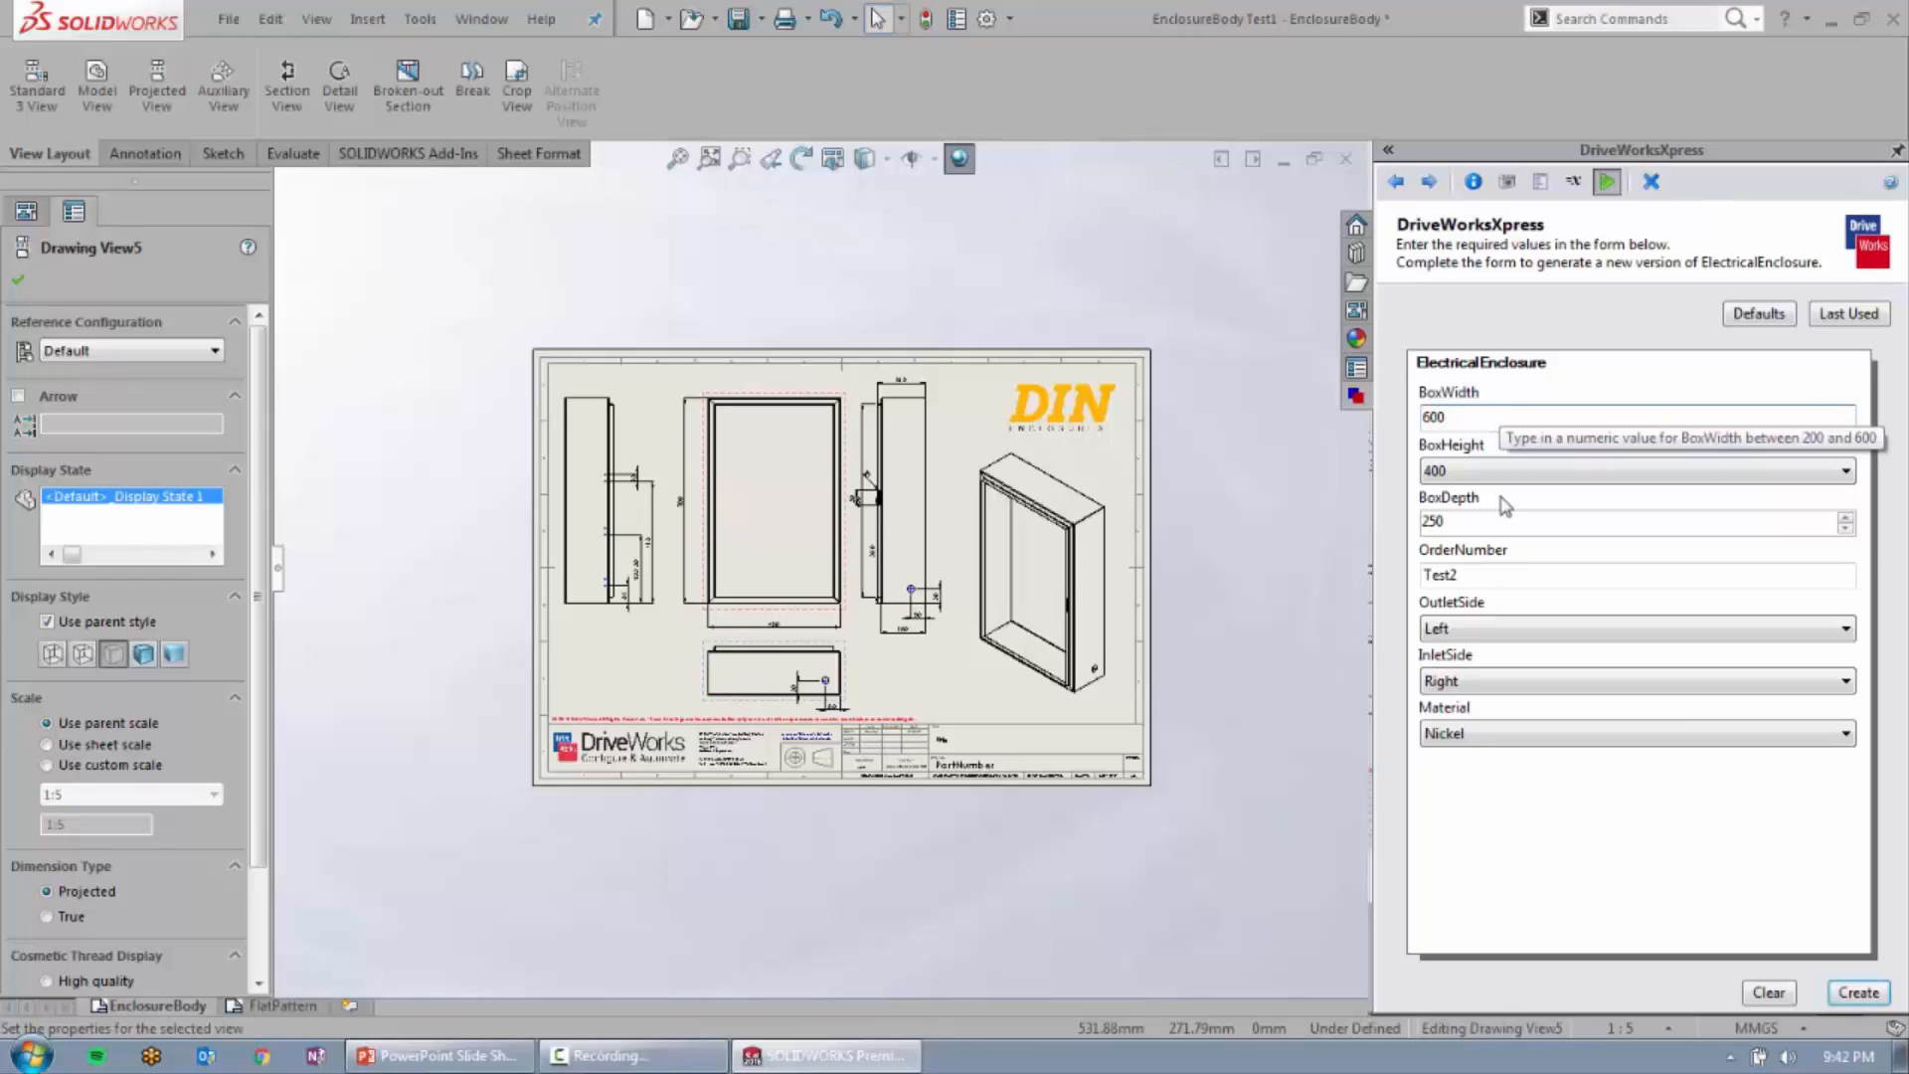
Step: Set BoxDepth to 300 with OutletSide Left, and create the second enclosure version
left_click(1845, 517)
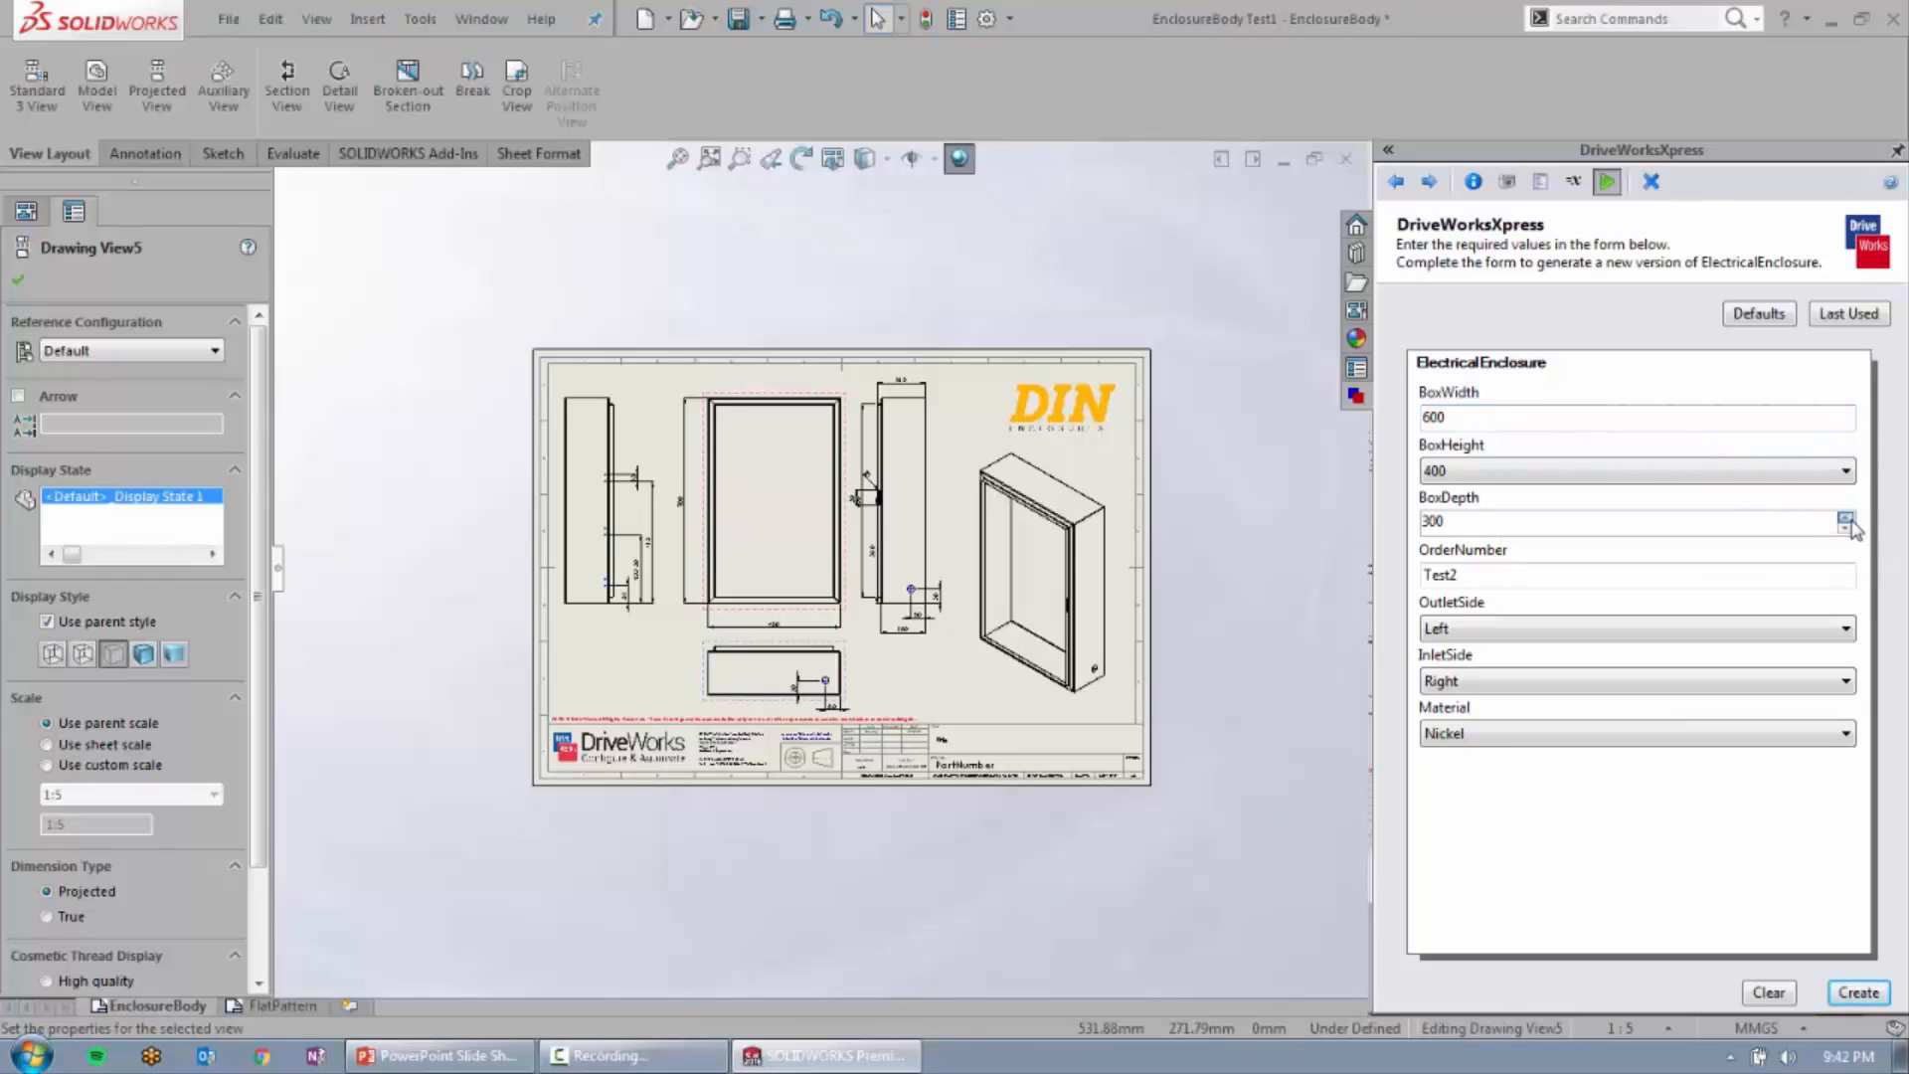
left_click(1509, 636)
left_click(1510, 653)
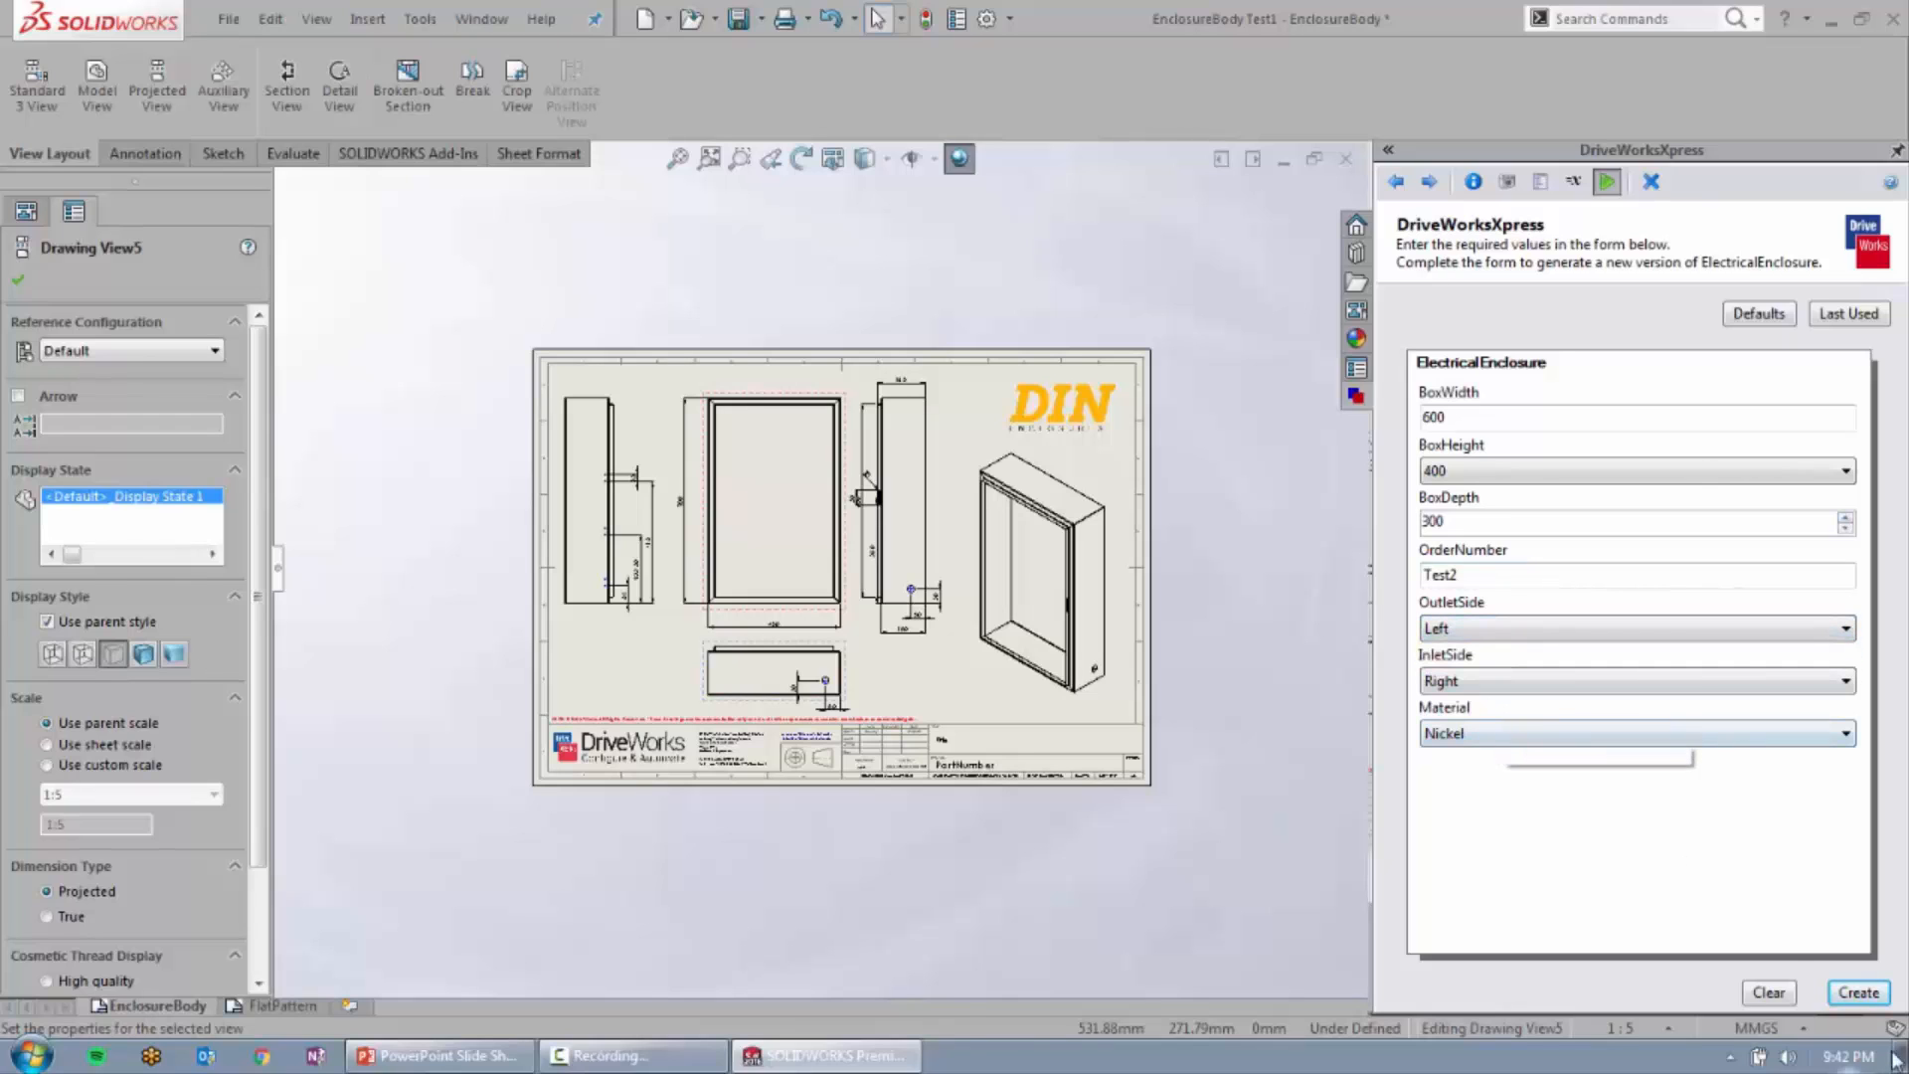
left_click(1858, 993)
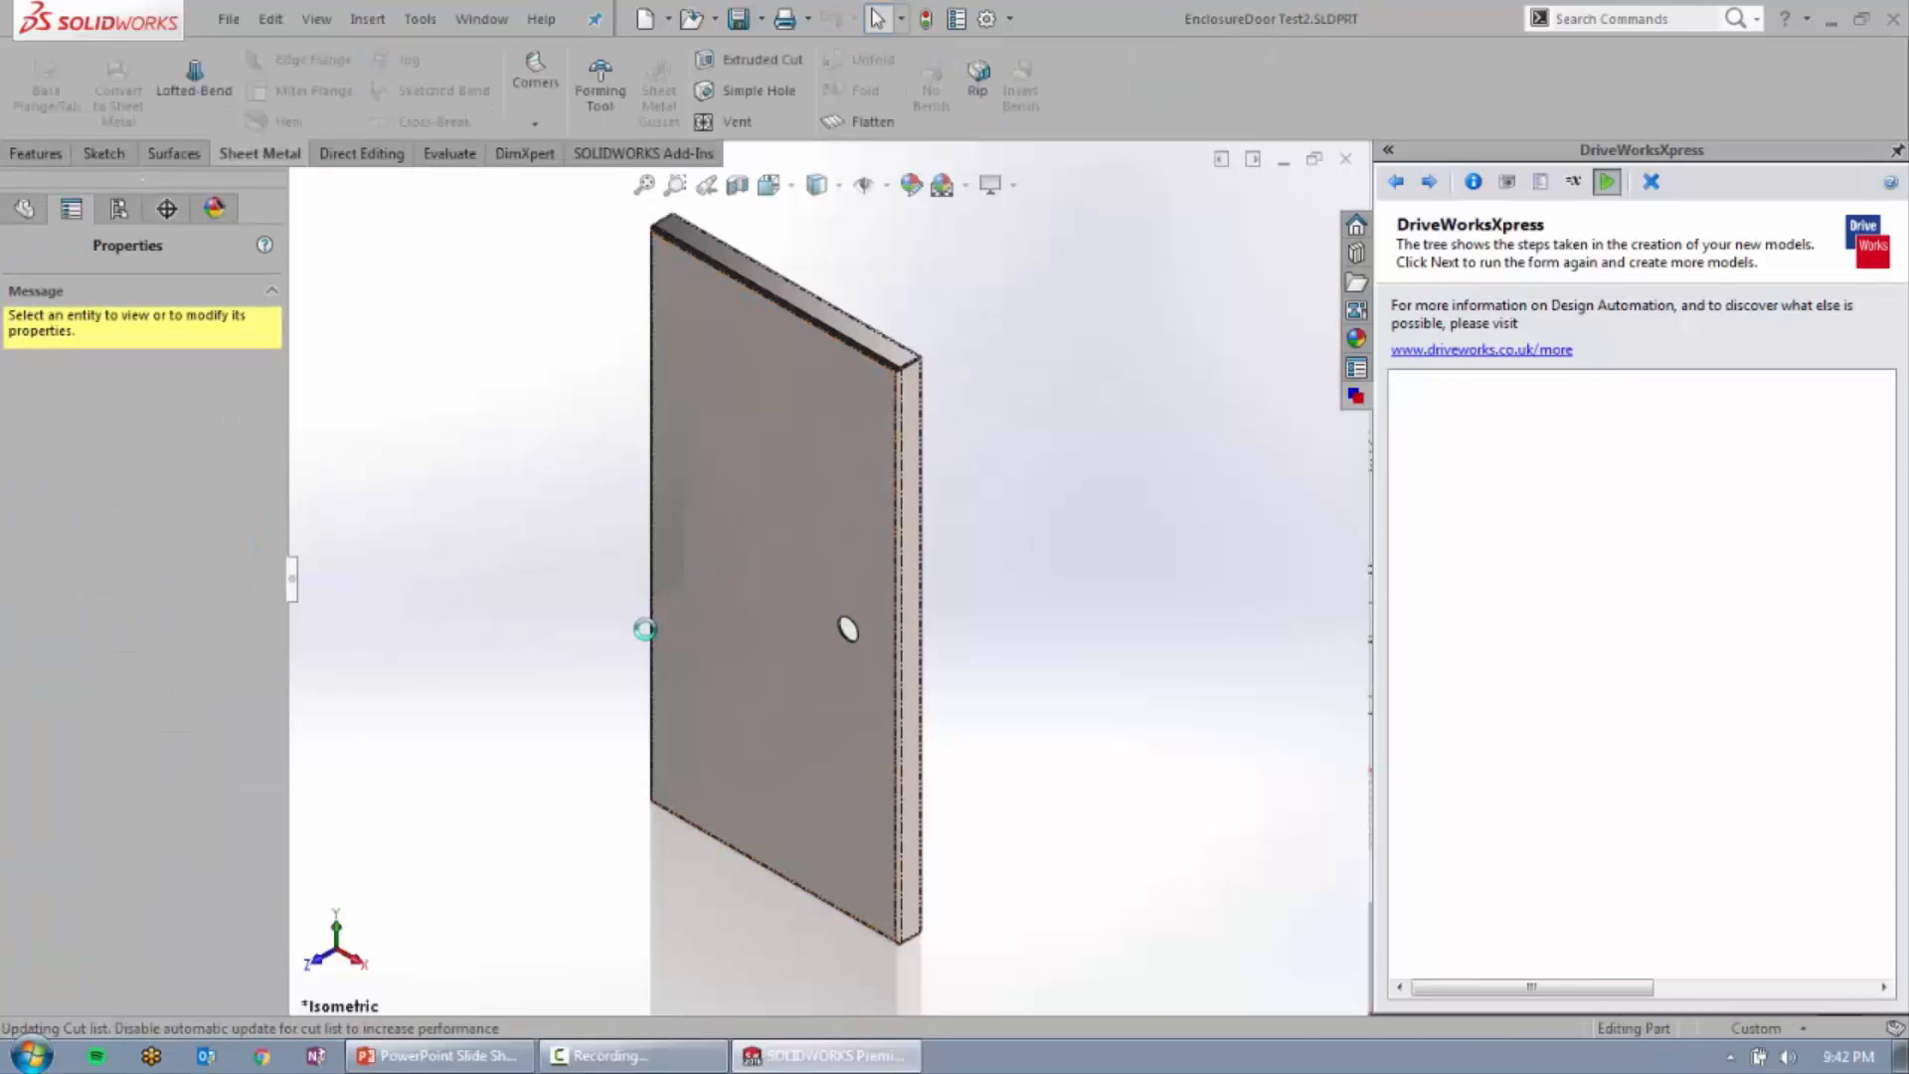
Step: Switch to the PowerPoint slide show and advance to the closing "Thanks for watching!" slide
left_click(474, 1058)
left_click(1022, 260)
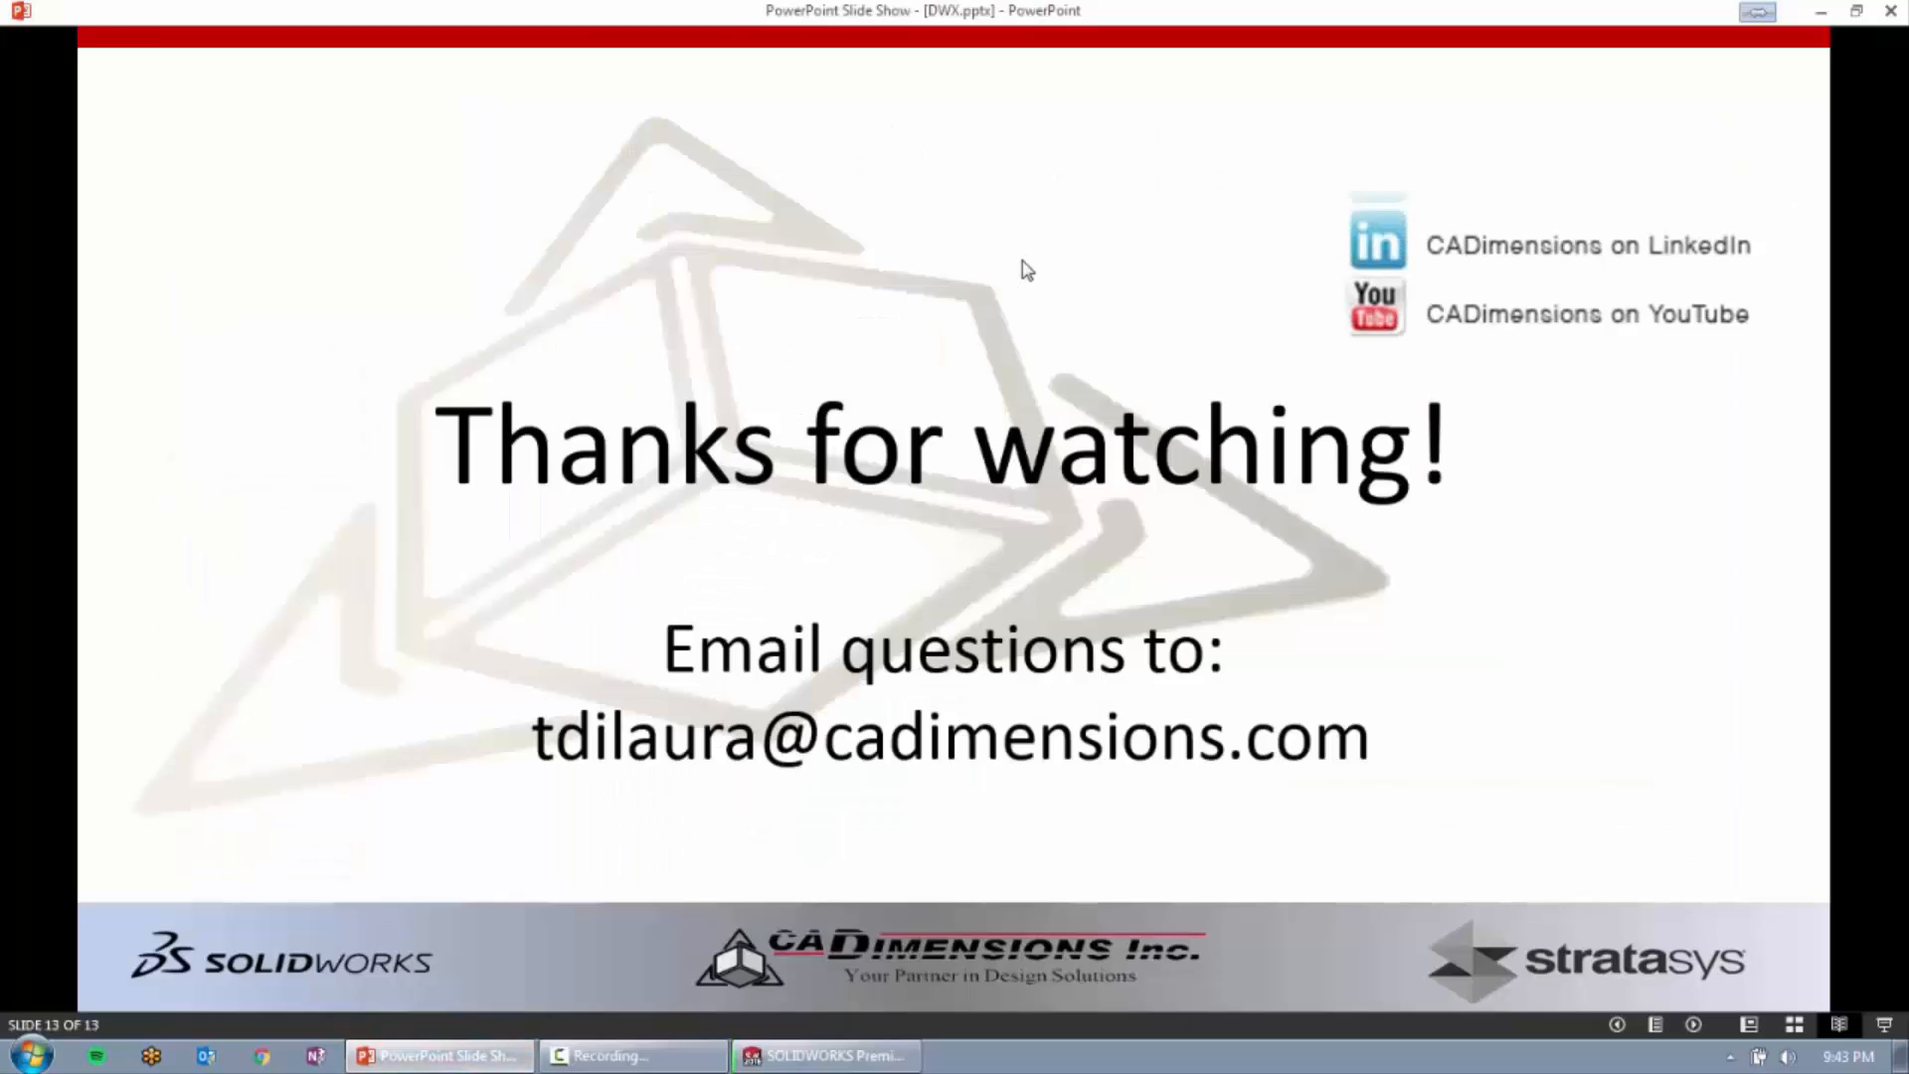